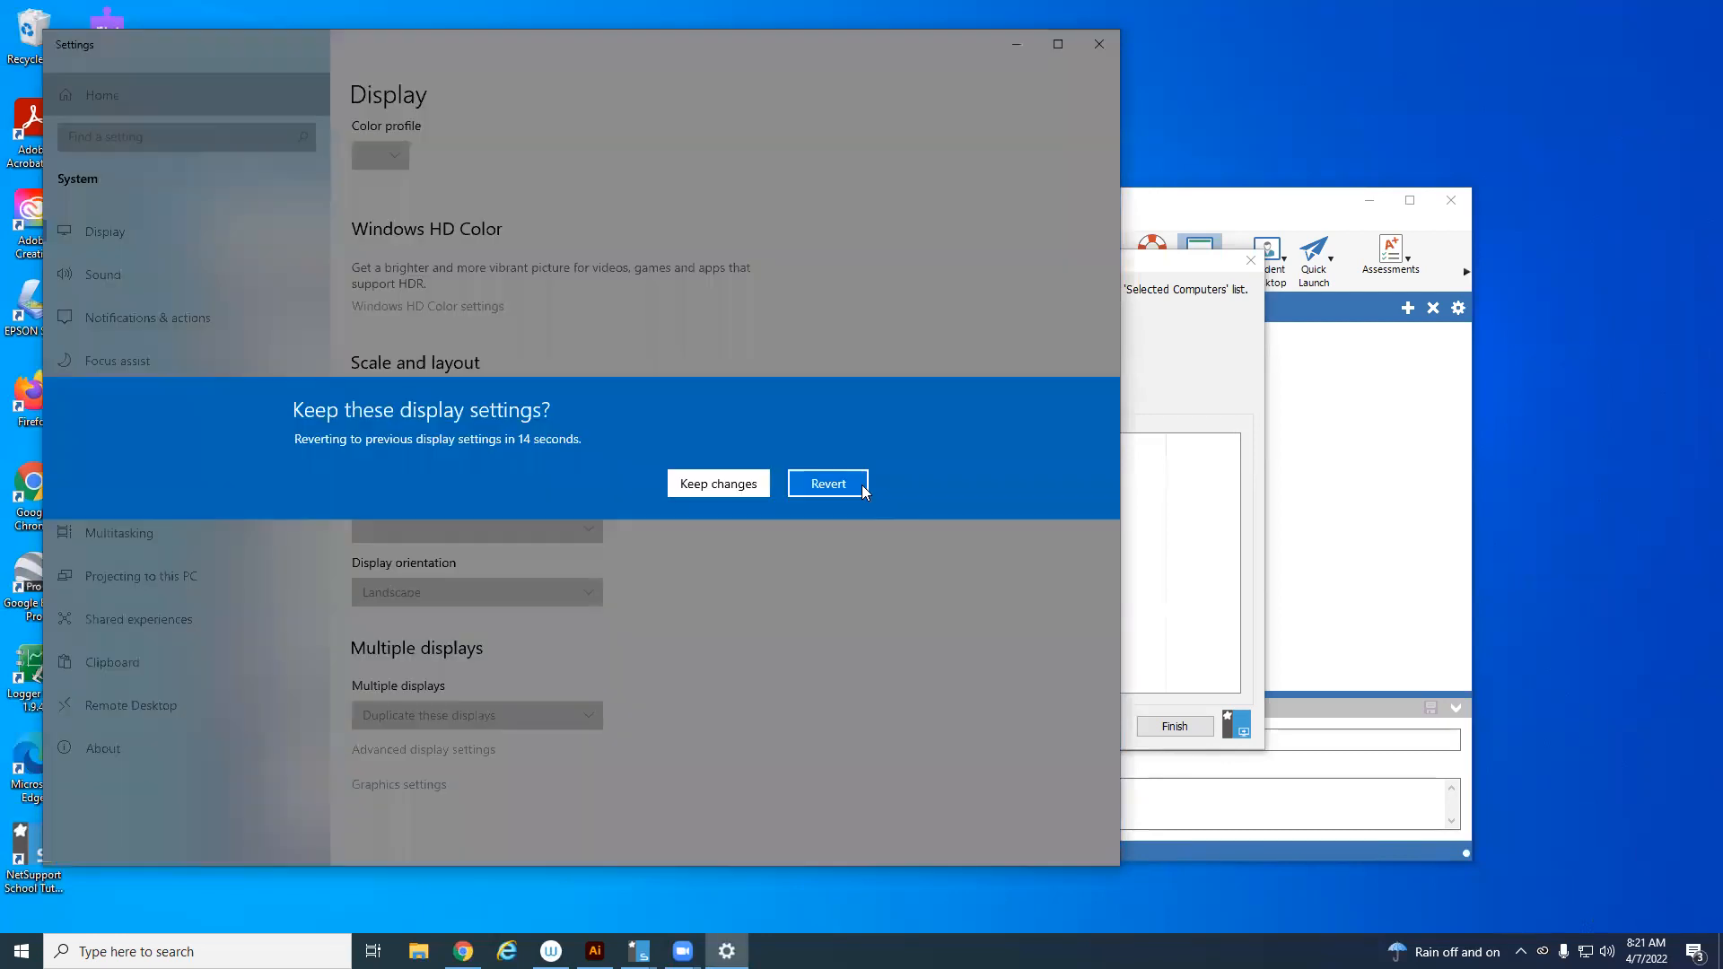
# Close the leftover Settings and student deployment windows and dismiss the Tutor Assistant prompt
pyautogui.click(1099, 44)
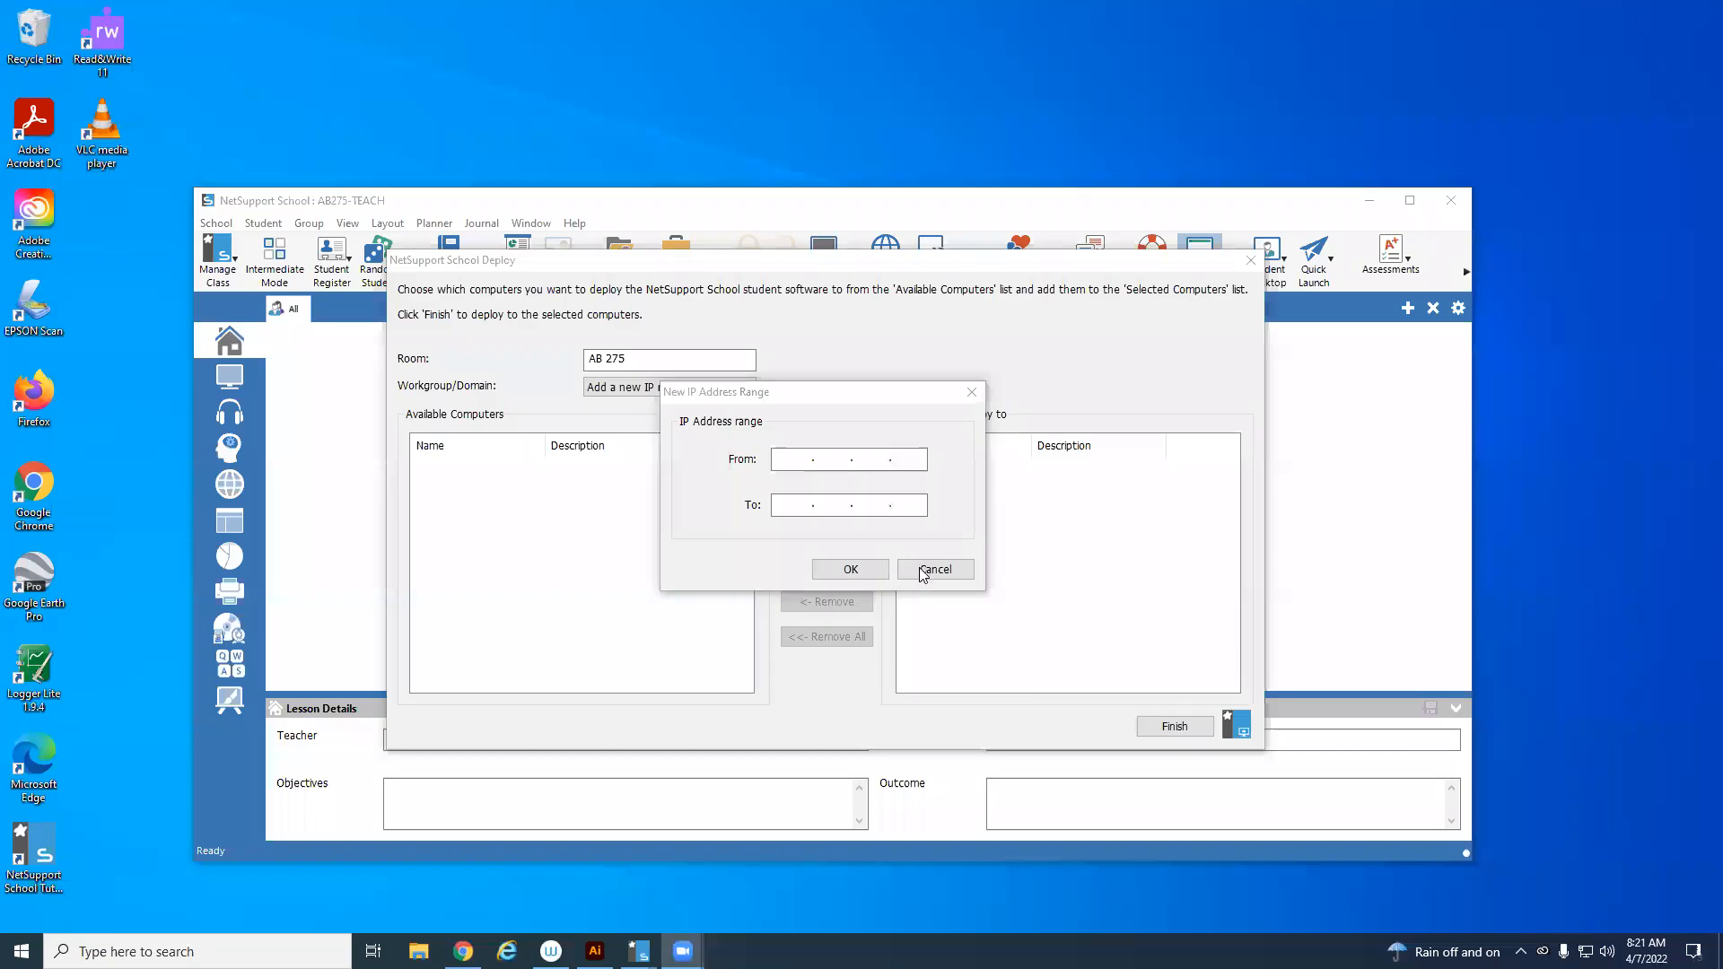
pyautogui.click(1251, 260)
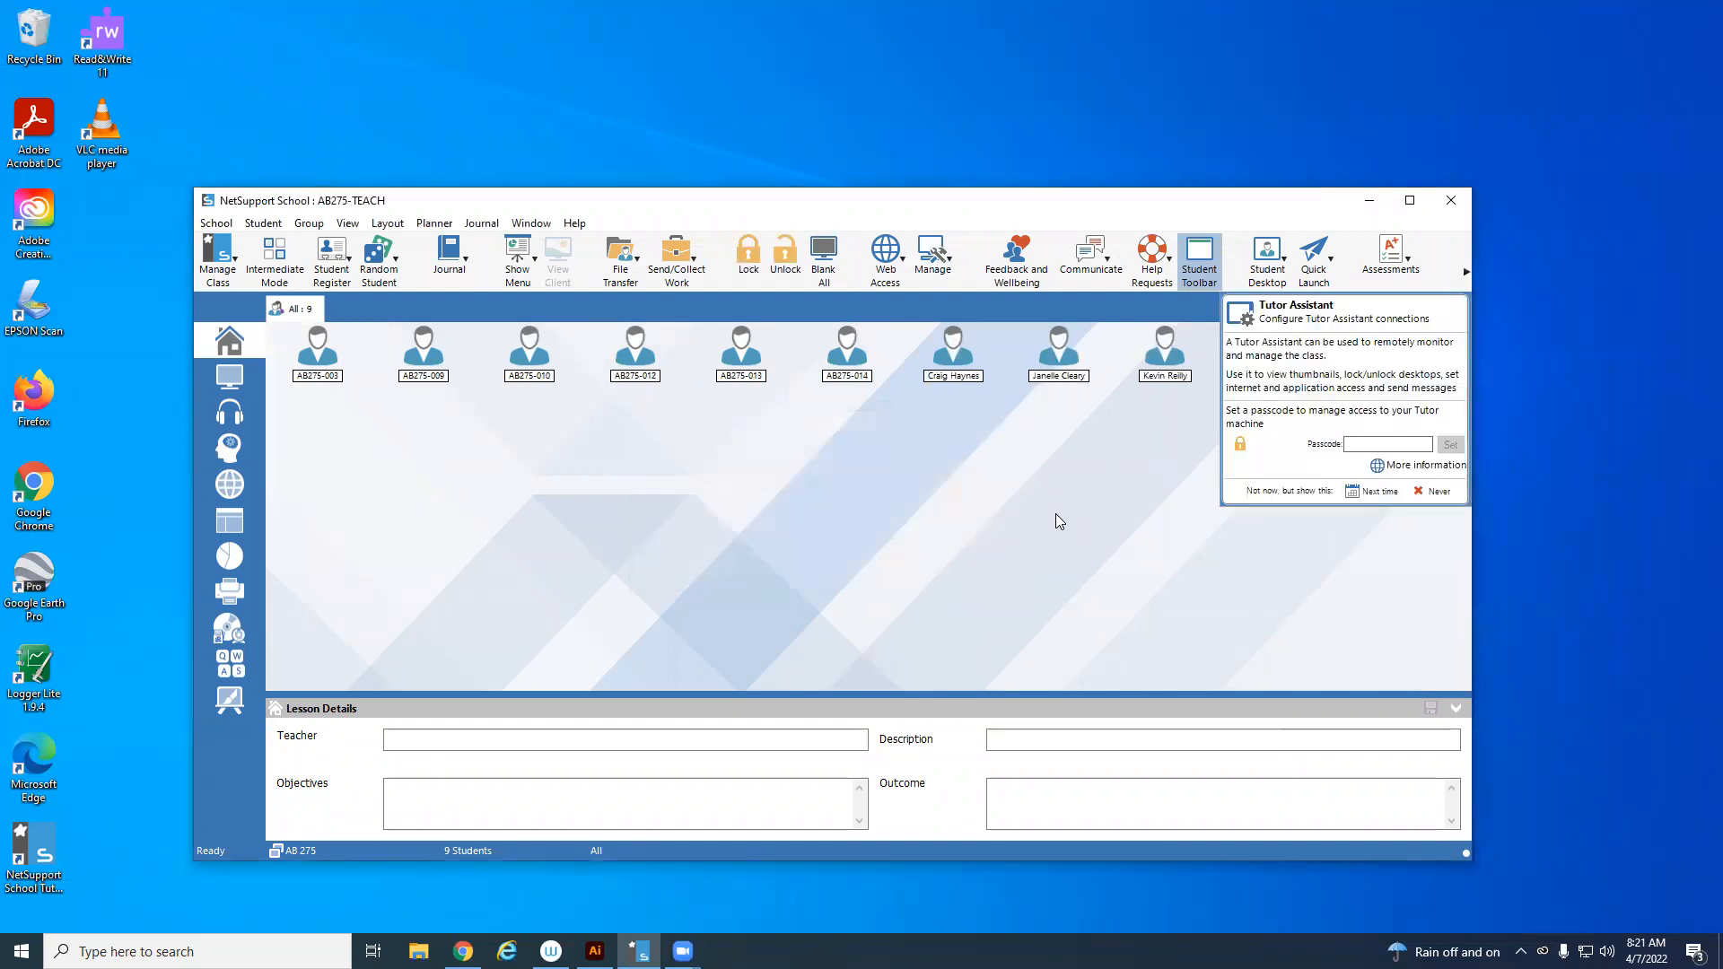
pyautogui.click(1435, 491)
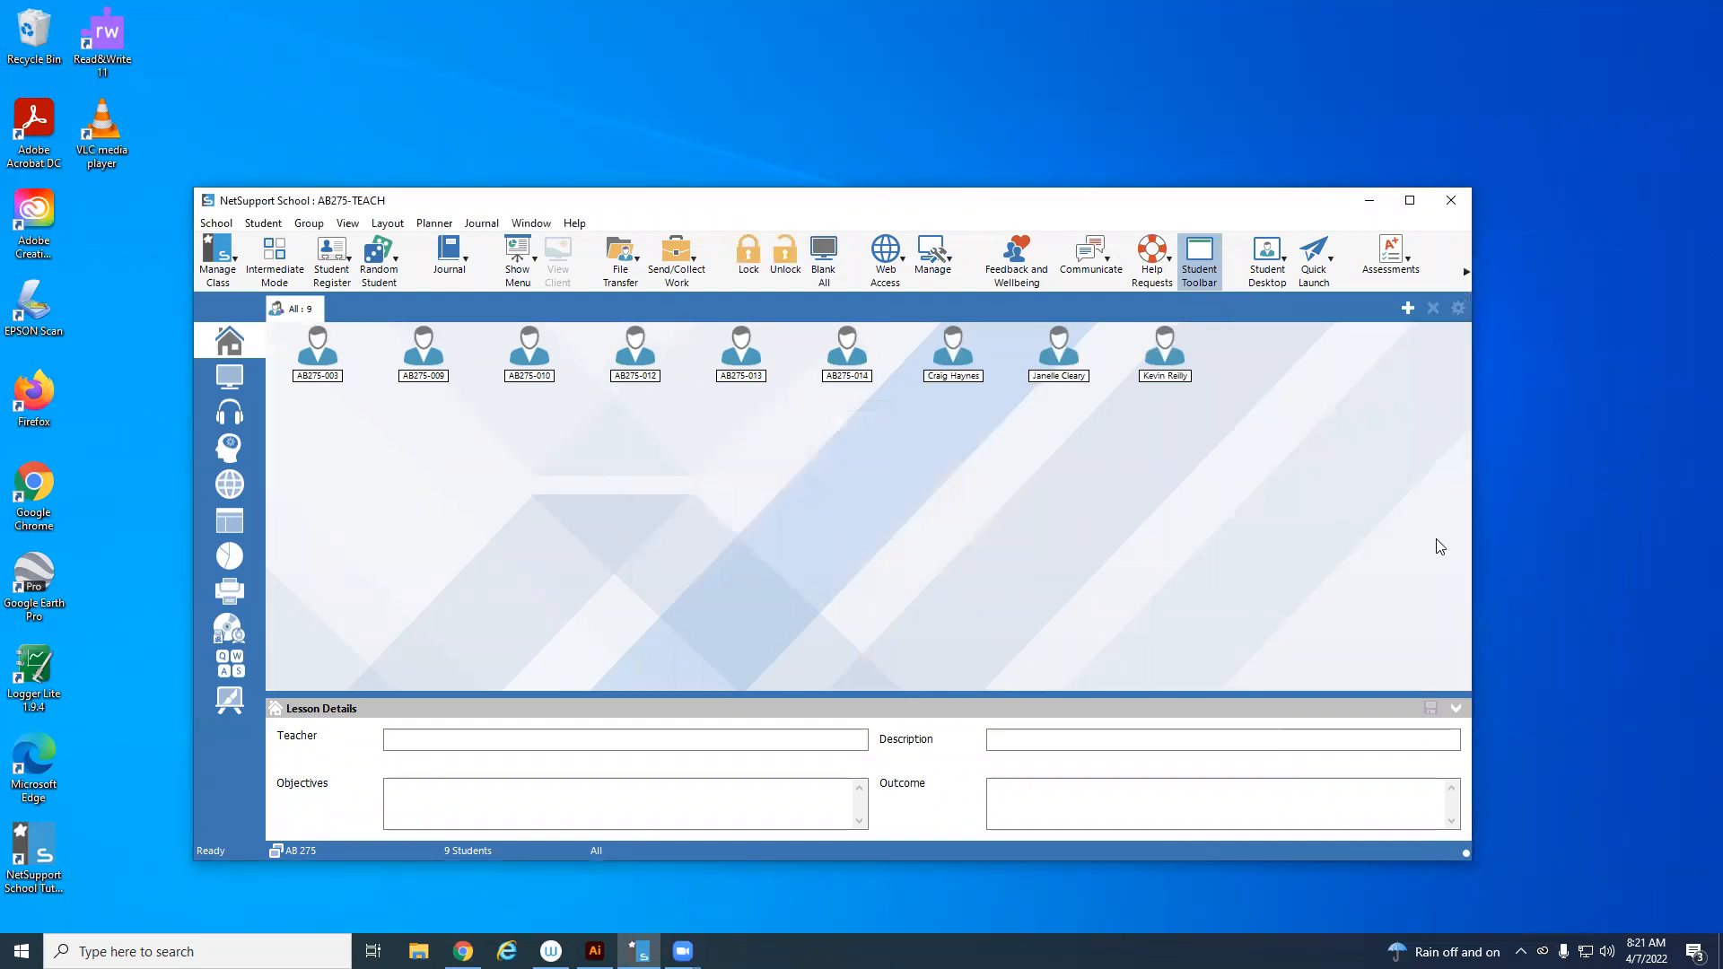
# Hide the NetSupport School console and switch to the open Illustrator cherry document
pyautogui.click(521, 280)
pyautogui.click(548, 309)
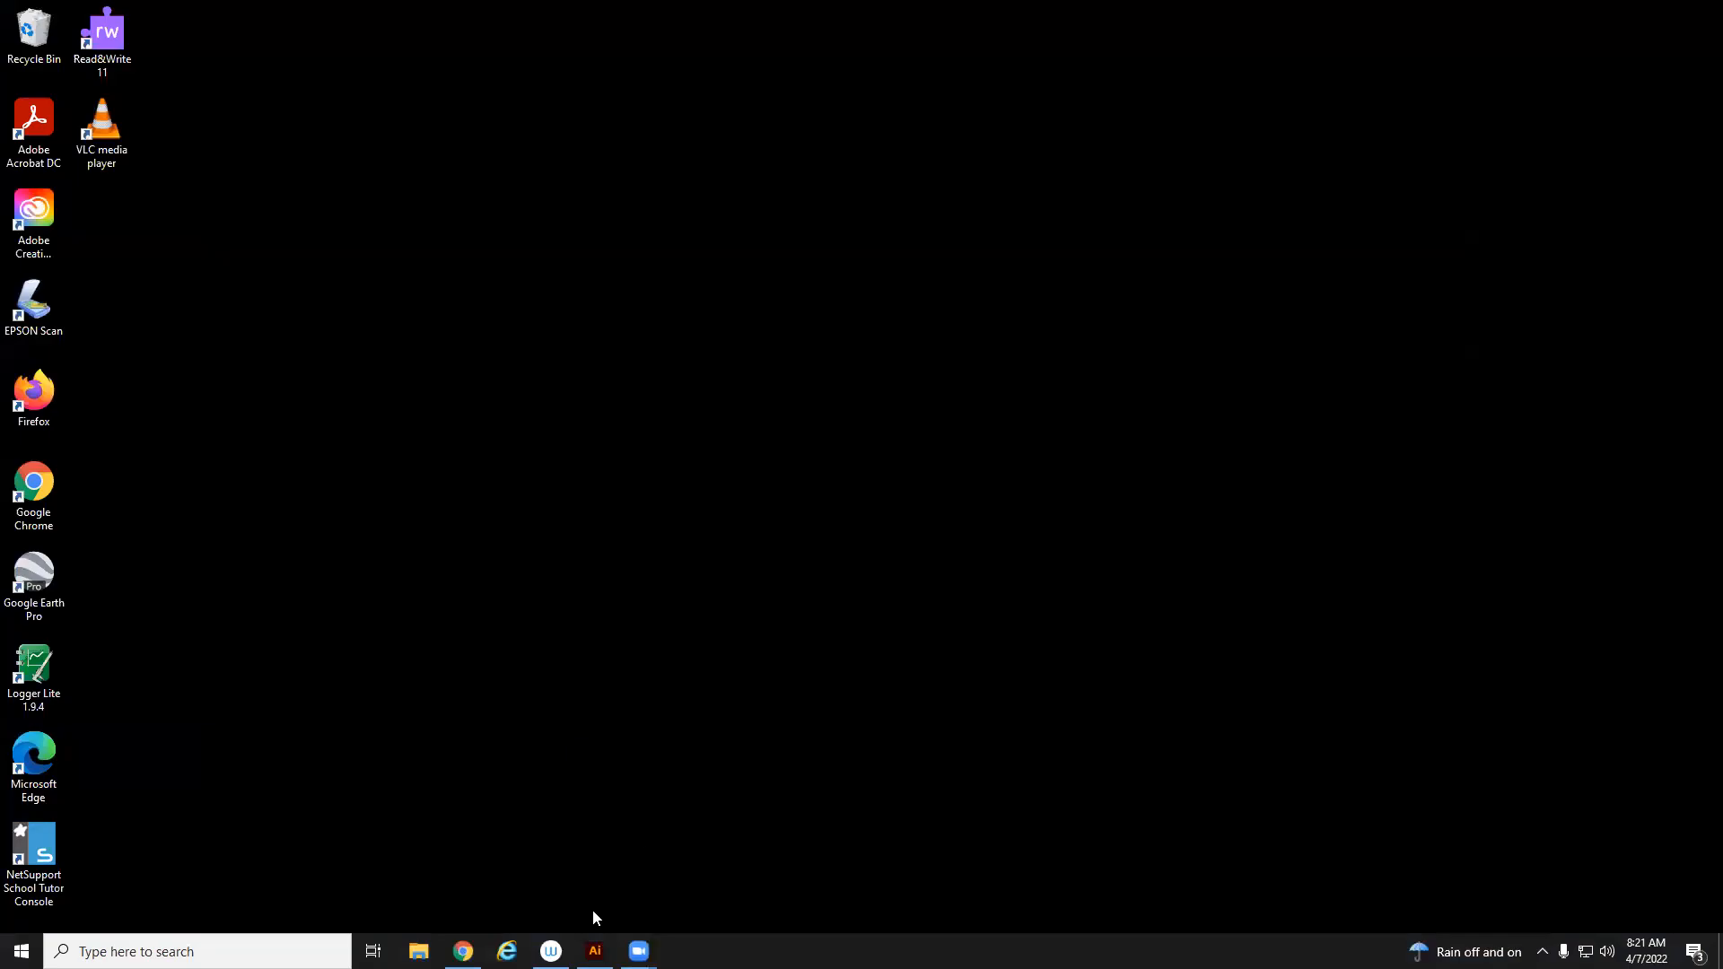
pyautogui.click(594, 952)
# Switch the Illustrator workspace to Essentials
pyautogui.moveTo(1237, 246); pyautogui.dragTo(1106, 295)
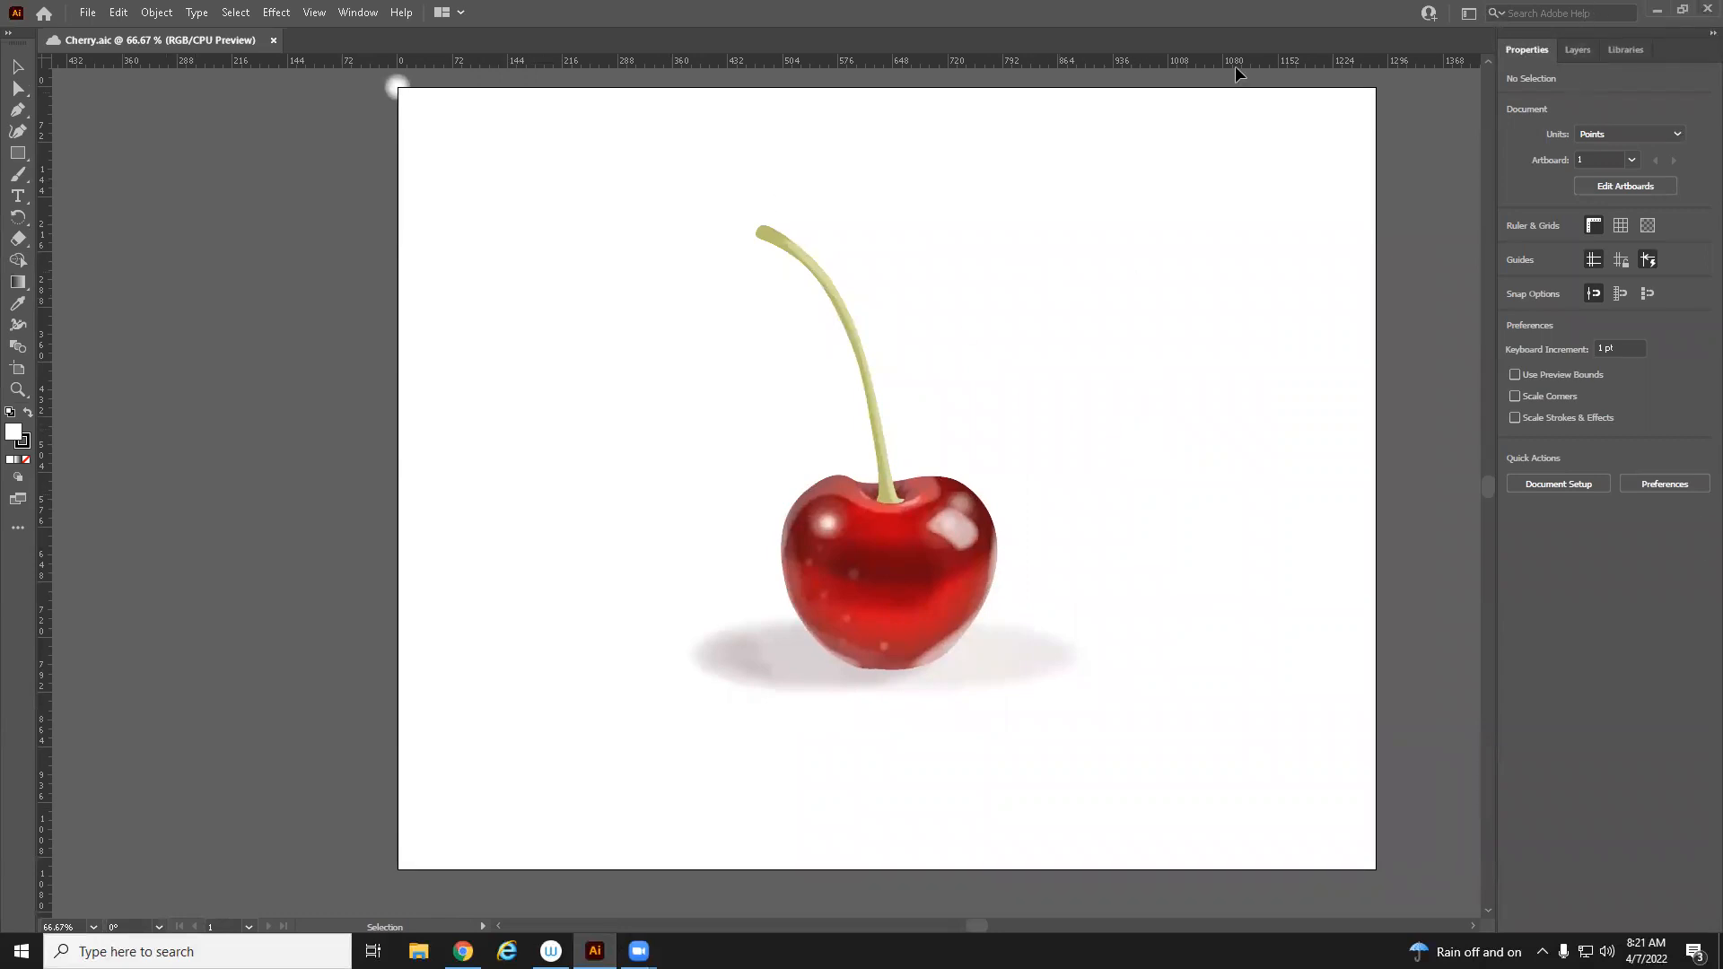
pyautogui.click(1473, 15)
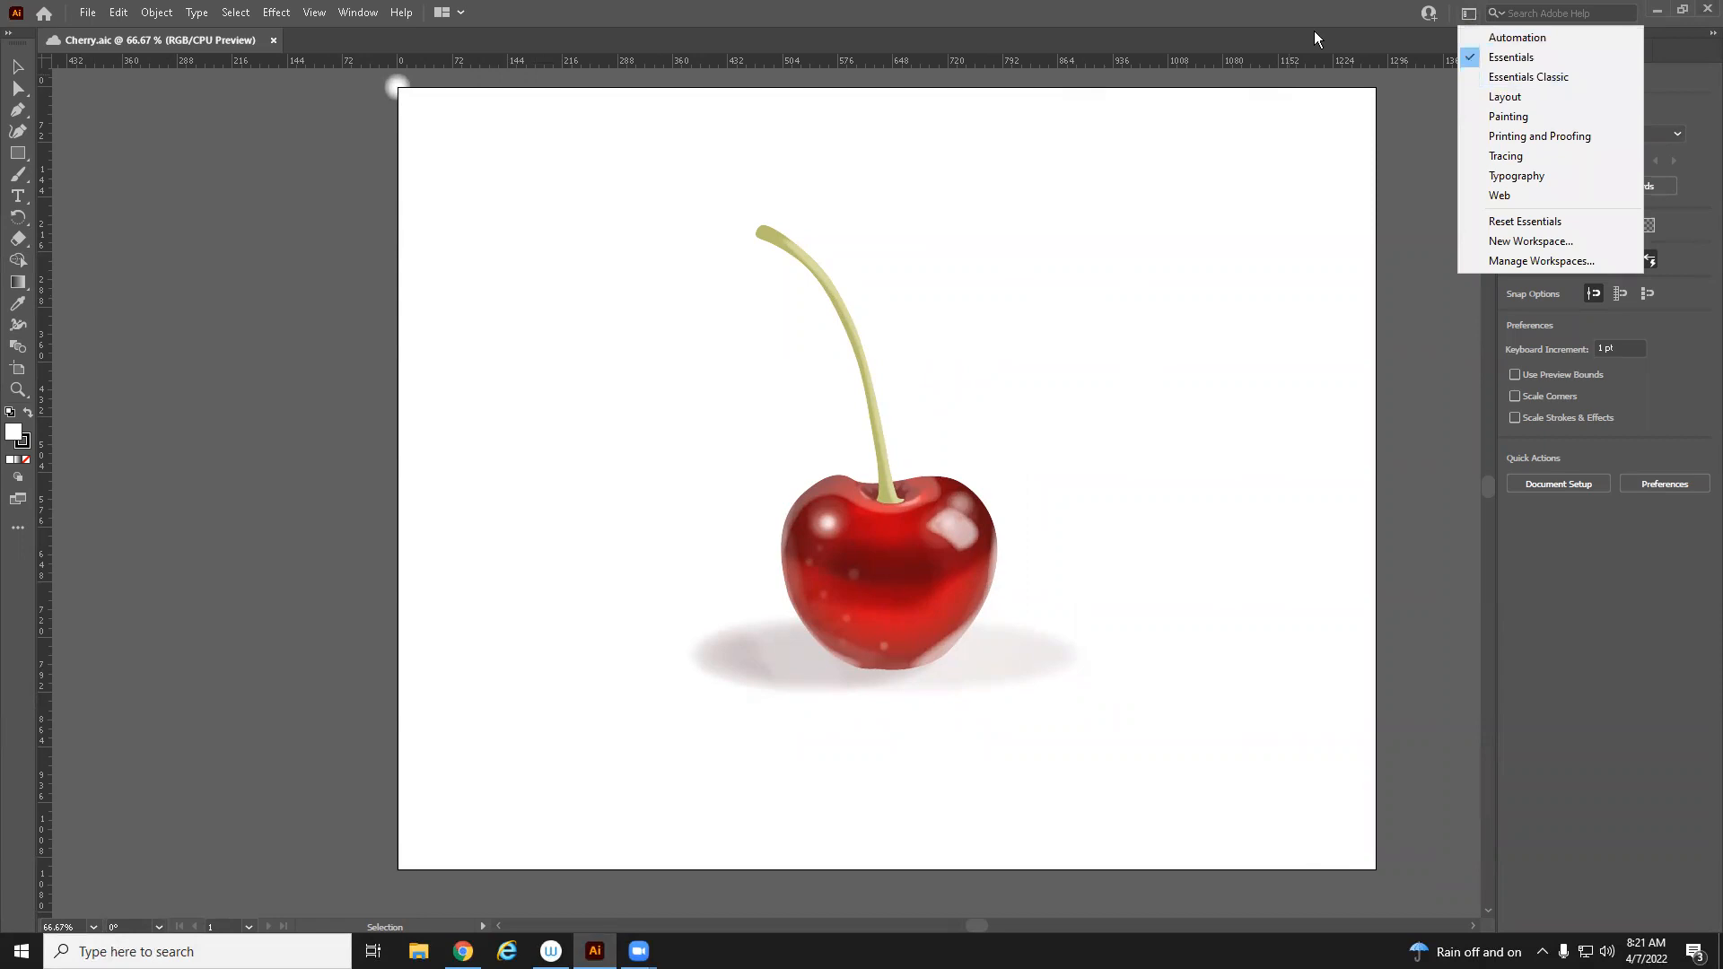
pyautogui.click(1538, 61)
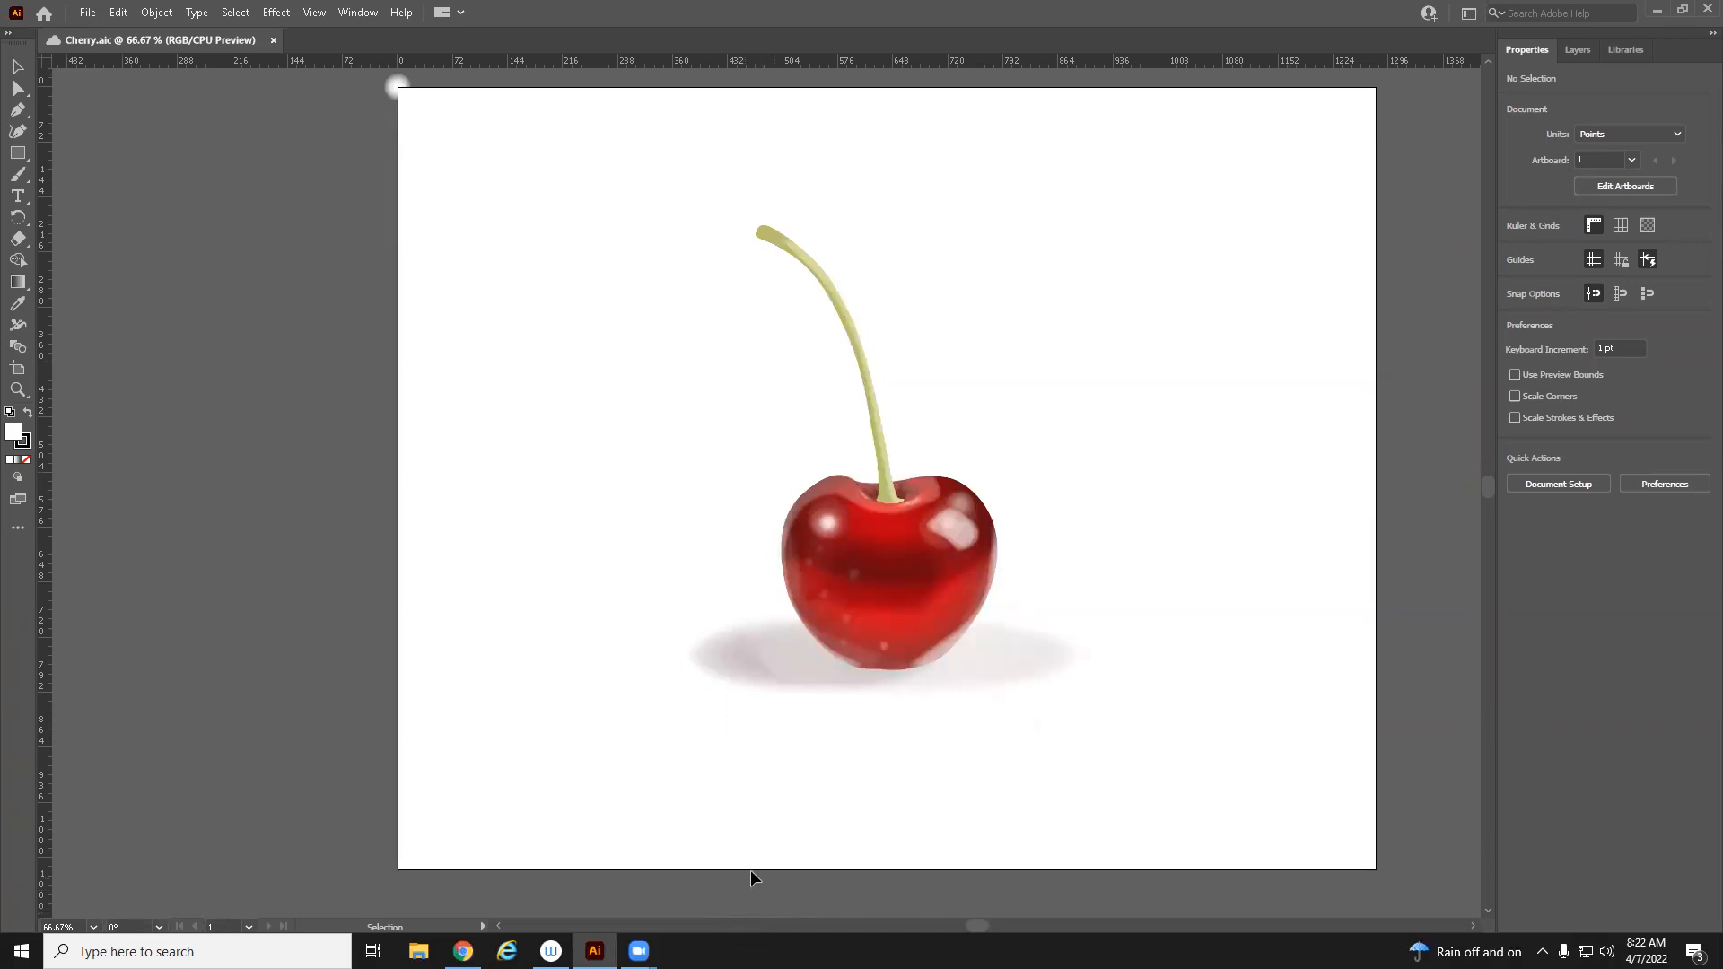
# Zoom in on the cherry and toggle Outline mode to examine its paths, then return to Preview mode
pyautogui.scroll(-1, 1124, 539)
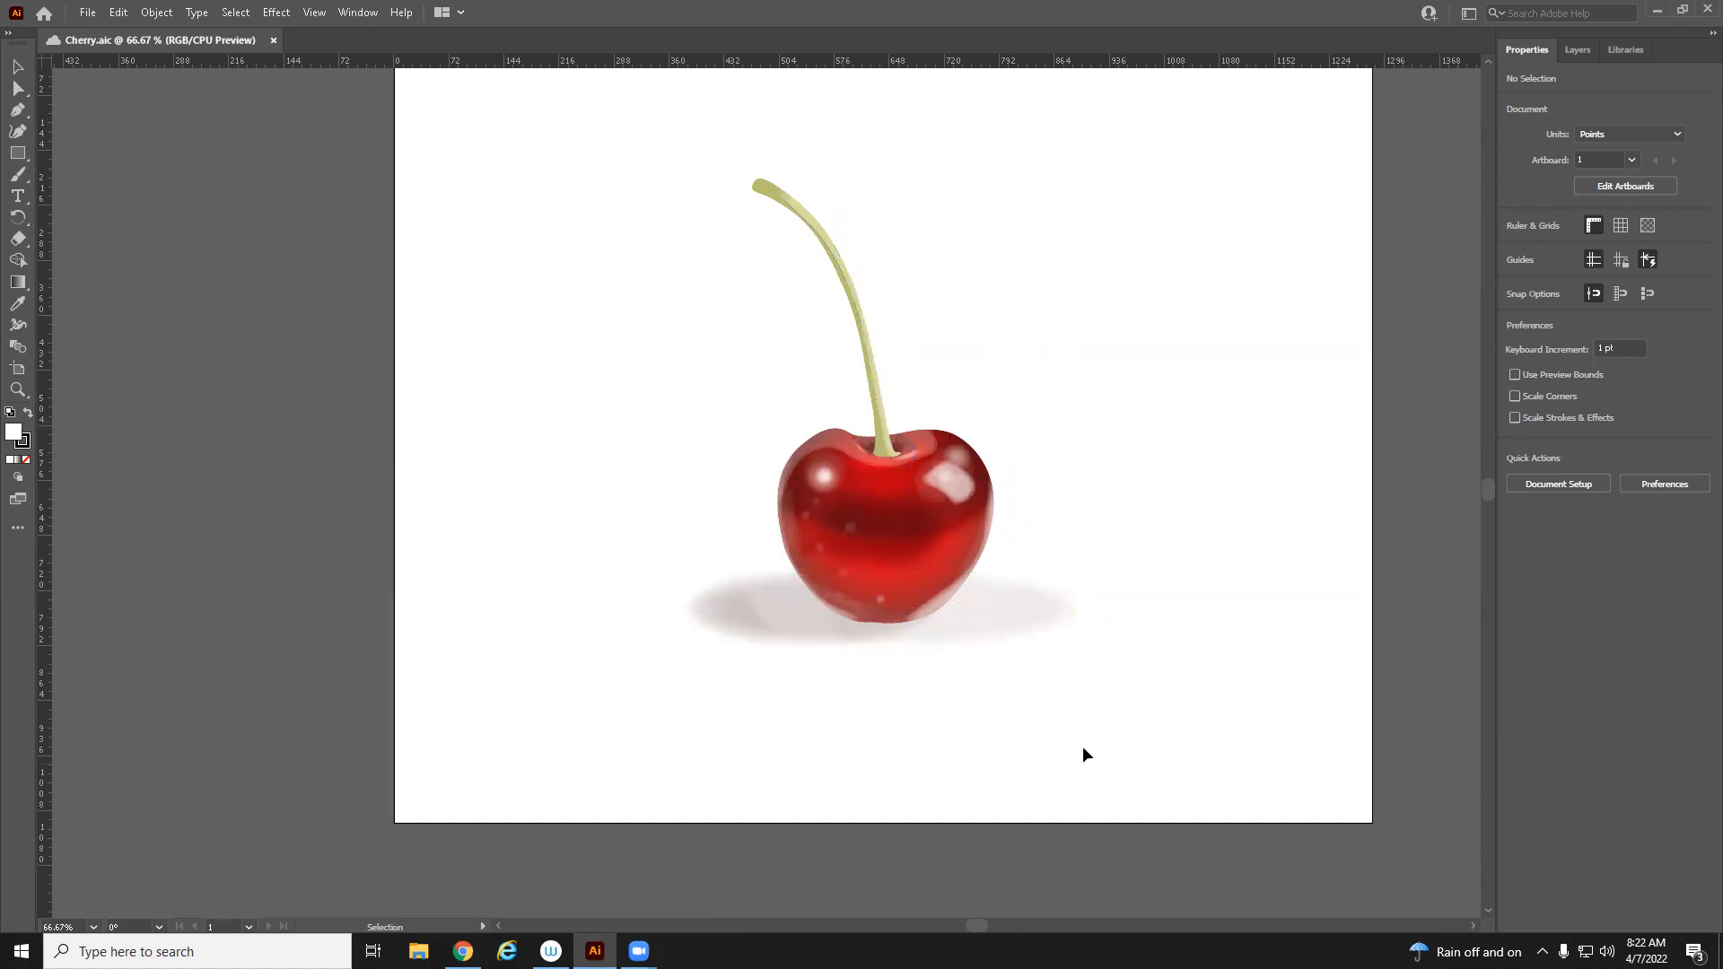
pyautogui.press('z')
pyautogui.keyDown('alt'); pyautogui.click(1013, 714); pyautogui.keyUp('alt')
pyautogui.press('space')
pyautogui.moveTo(860, 497); pyautogui.dragTo(1097, 768)
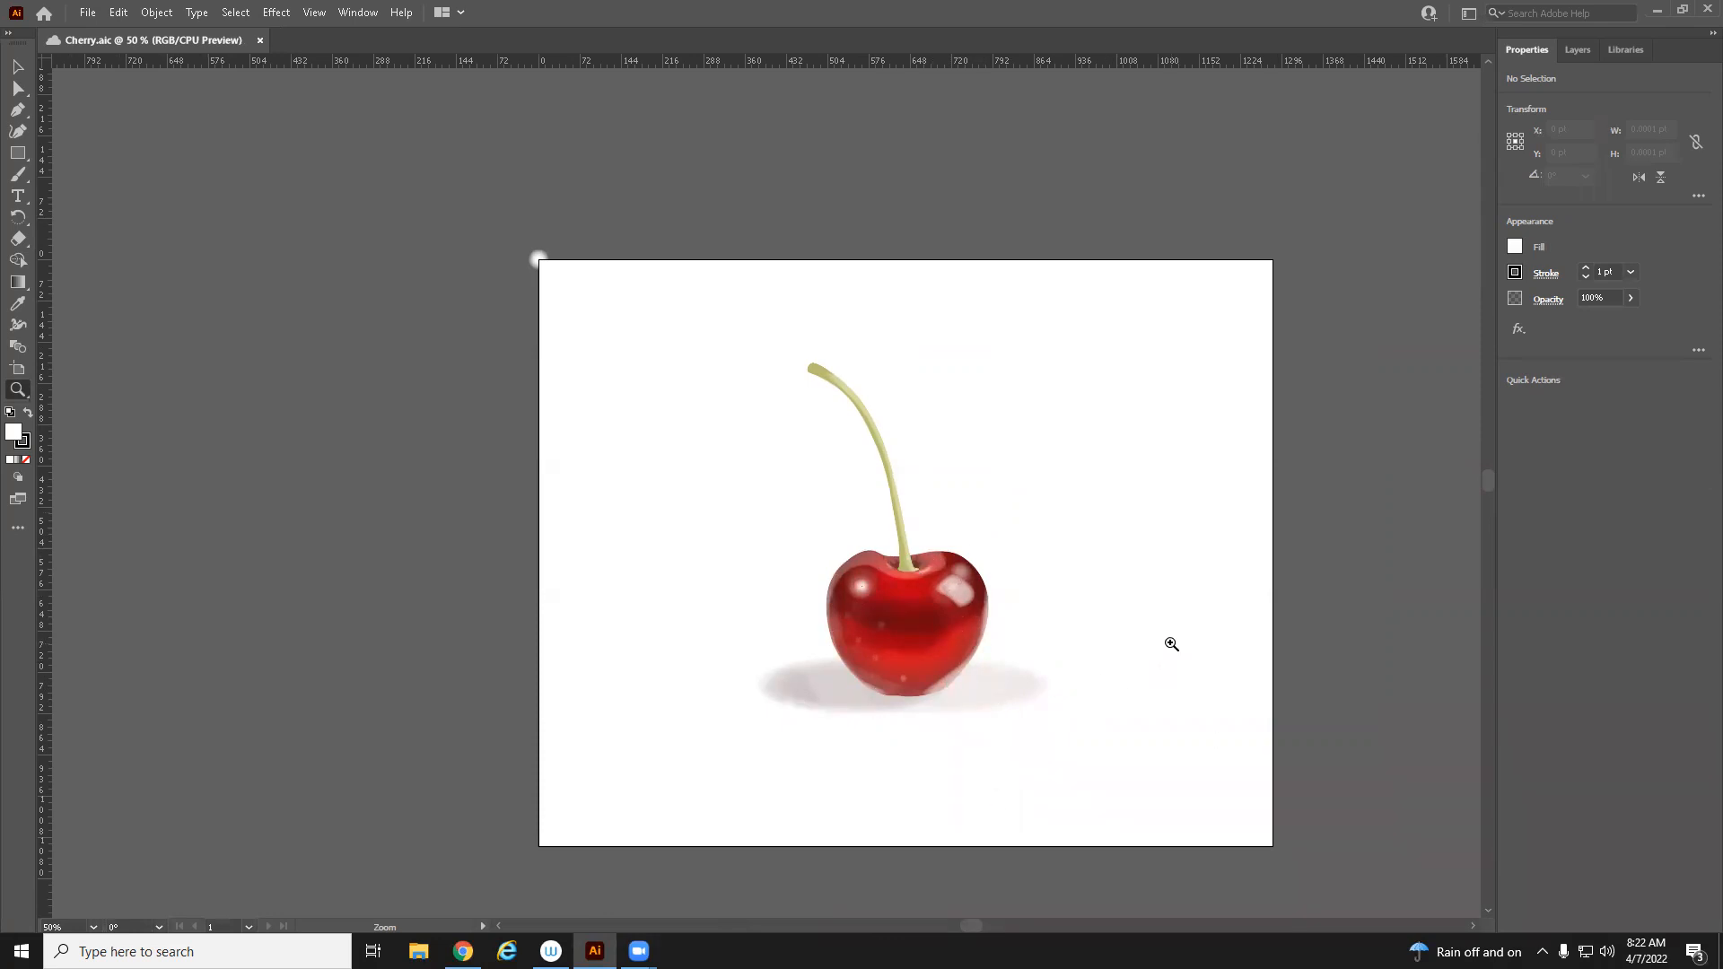
pyautogui.hotkey('ctrl', 'y')
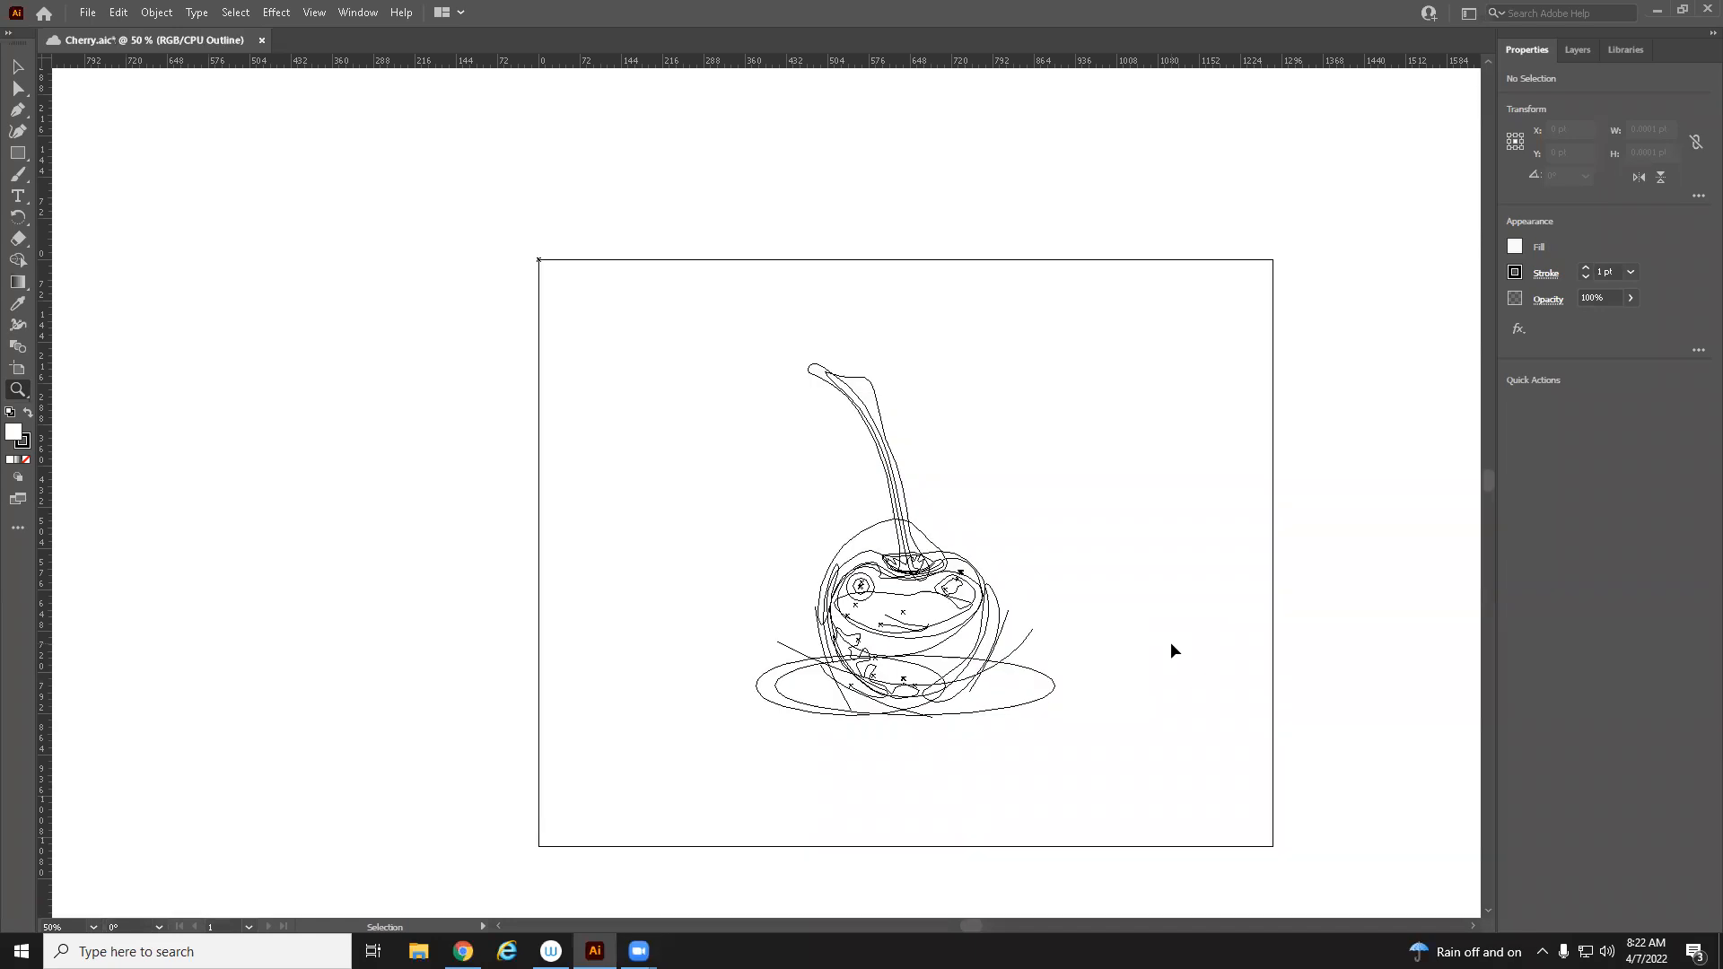
pyautogui.click(912, 578)
pyautogui.click(913, 578)
pyautogui.moveTo(849, 509); pyautogui.dragTo(1210, 732)
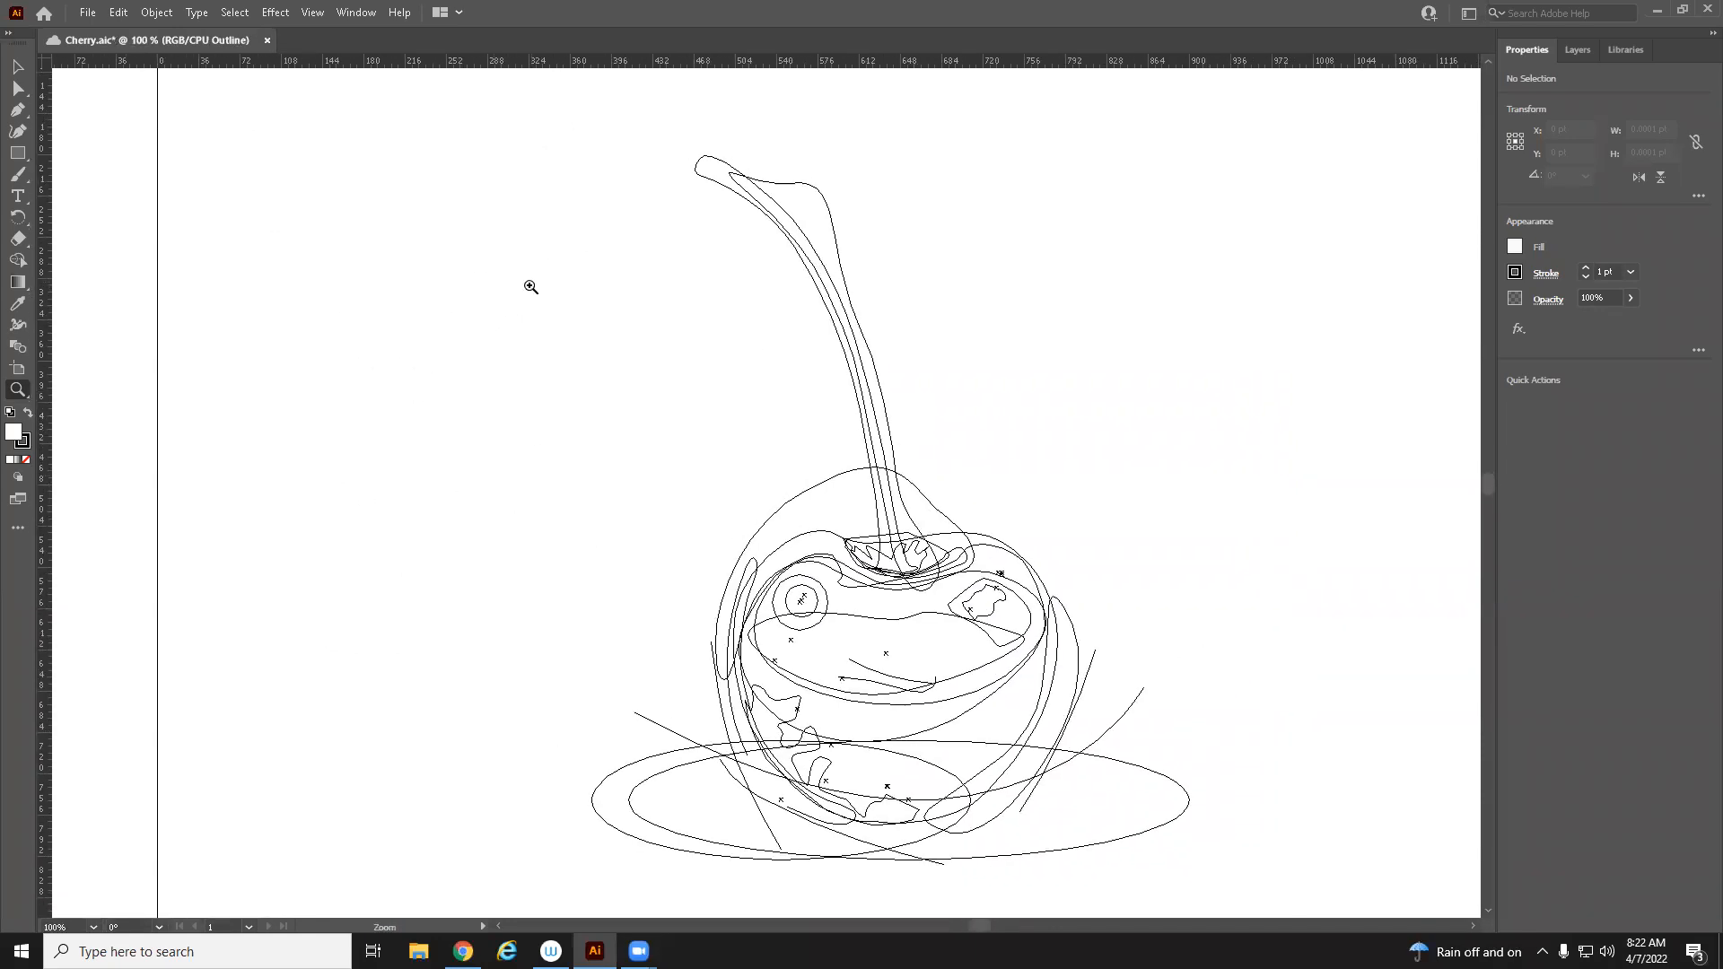
pyautogui.click(15, 71)
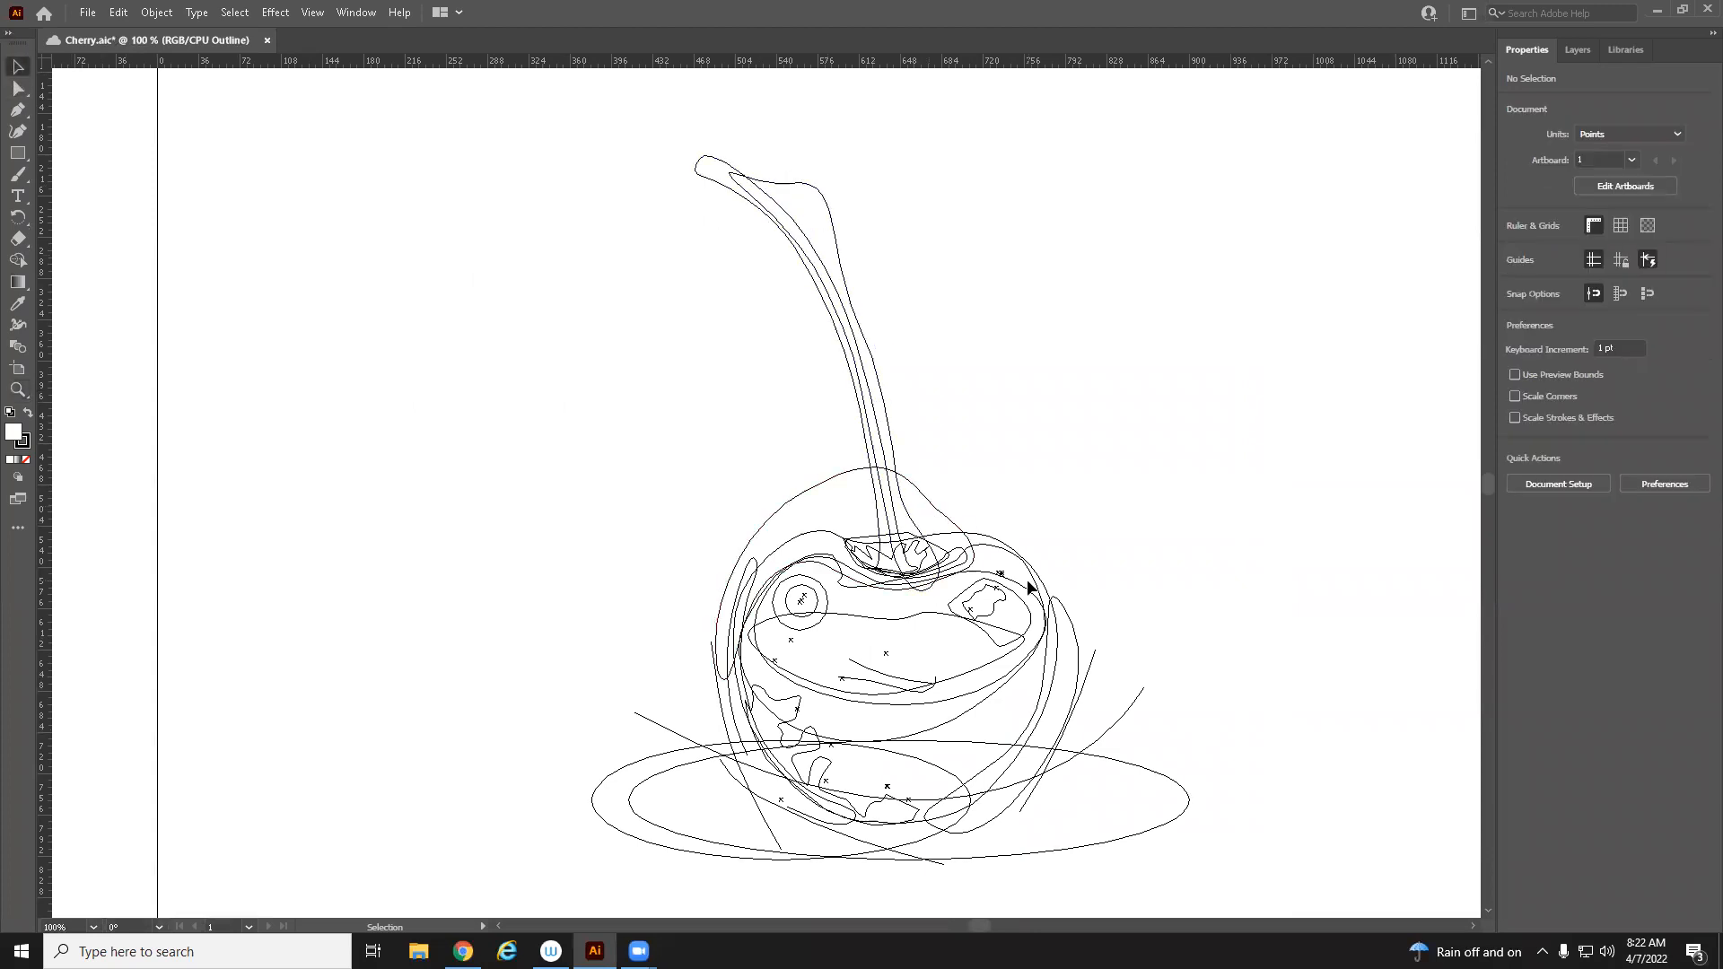
pyautogui.hotkey('ctrl', 'y')
# Switch to the browser and read through the Dig Apps 1: Cherry Exercise instructions document
pyautogui.click(463, 952)
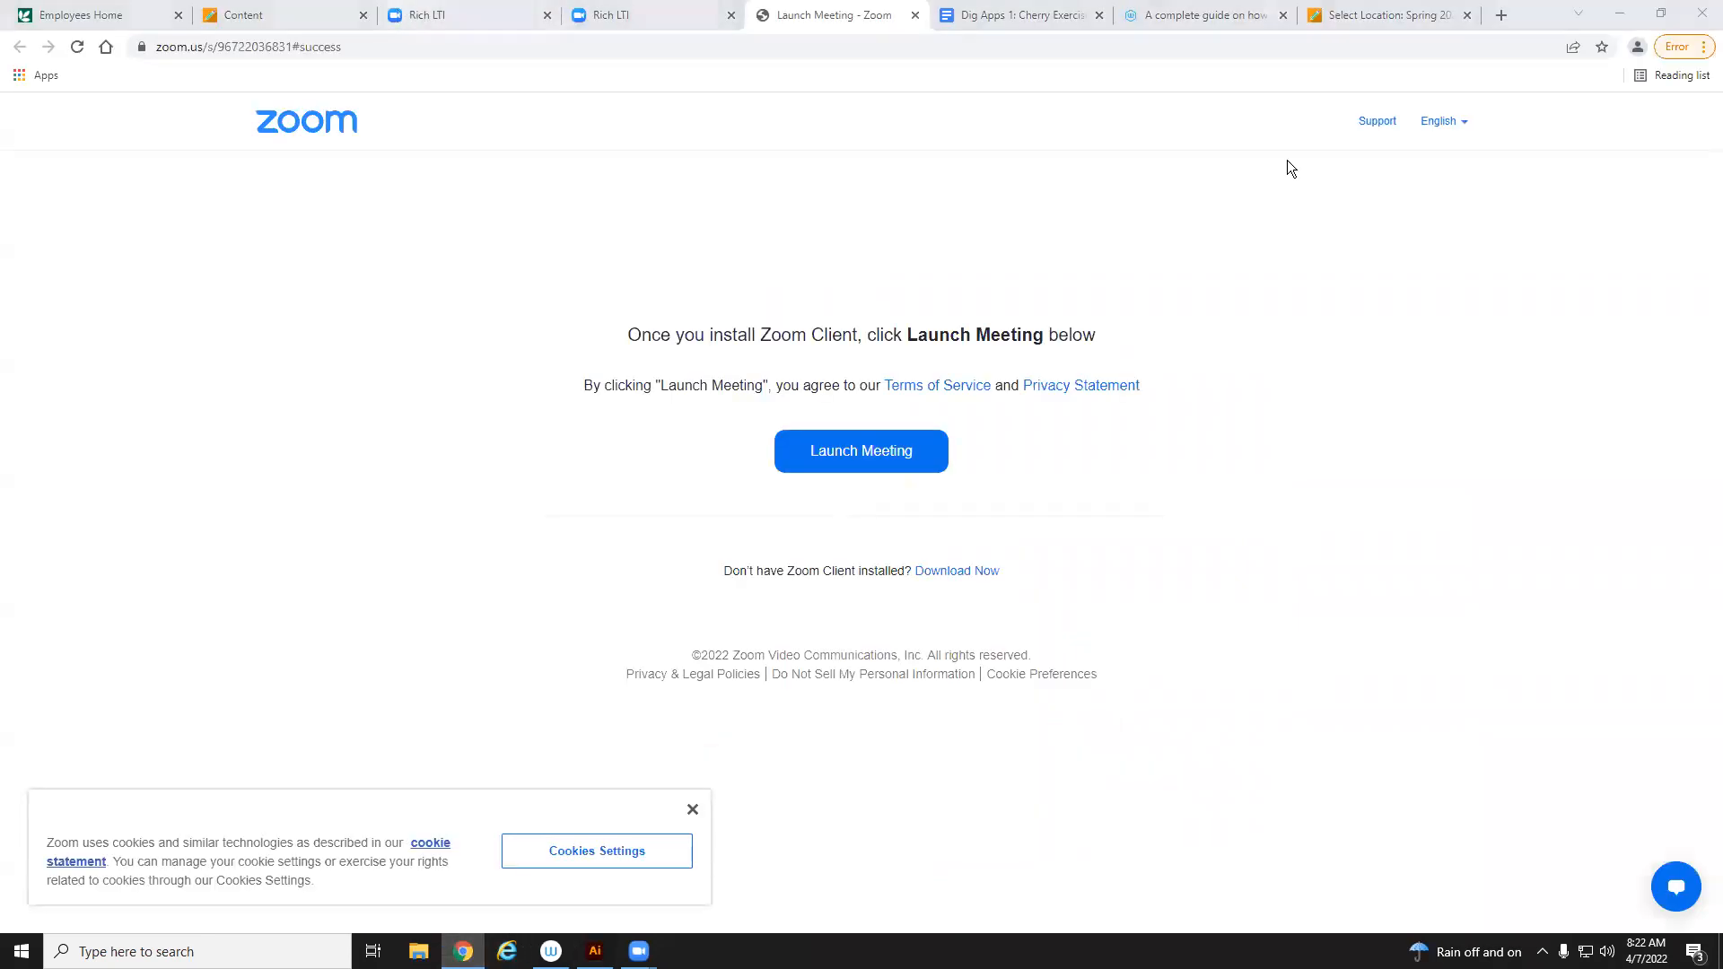
pyautogui.click(1040, 14)
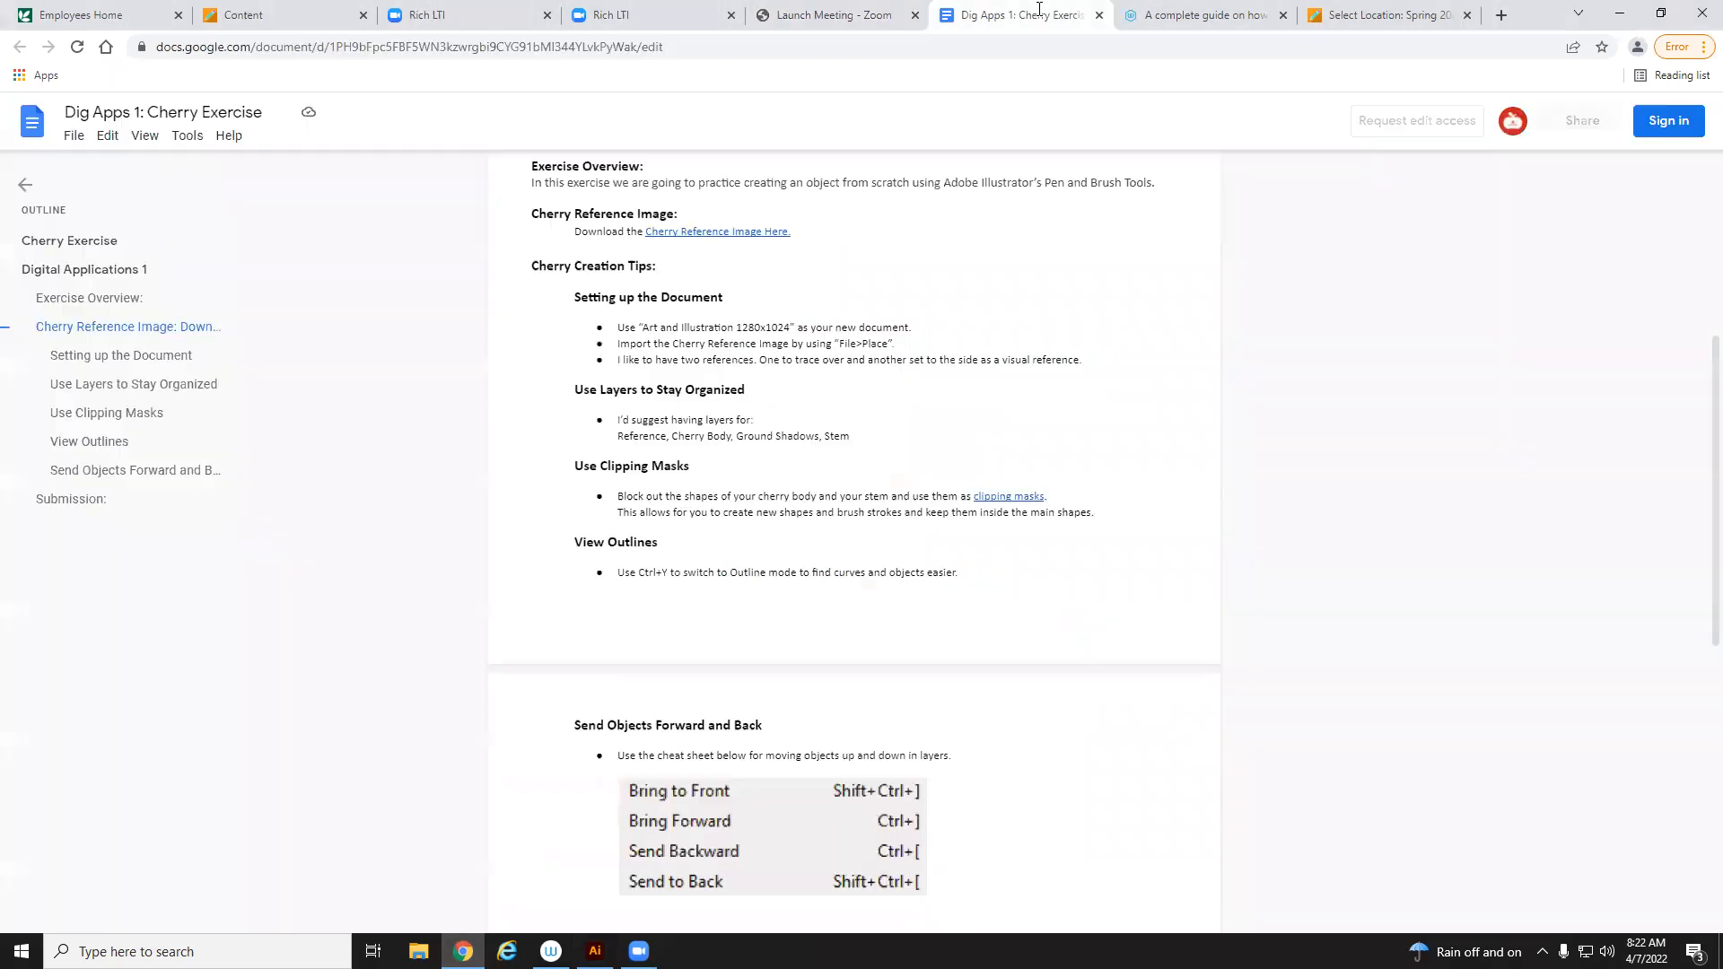
pyautogui.scroll(4, 1020, 781)
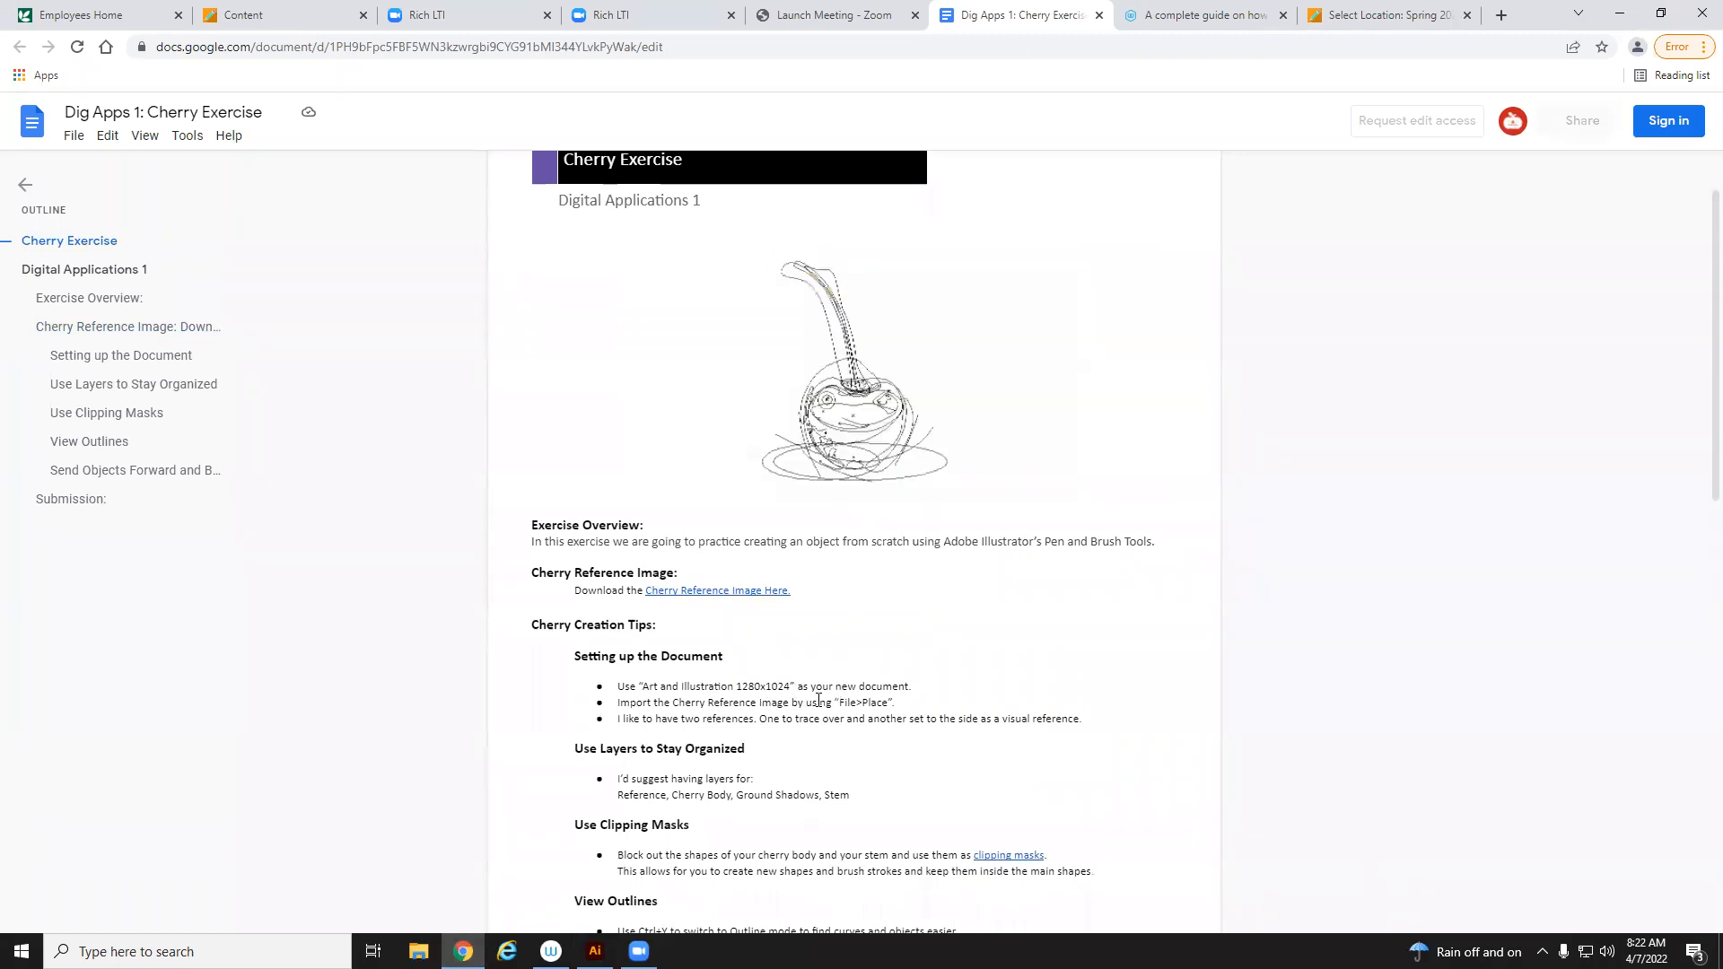
pyautogui.scroll(-1, 789, 628)
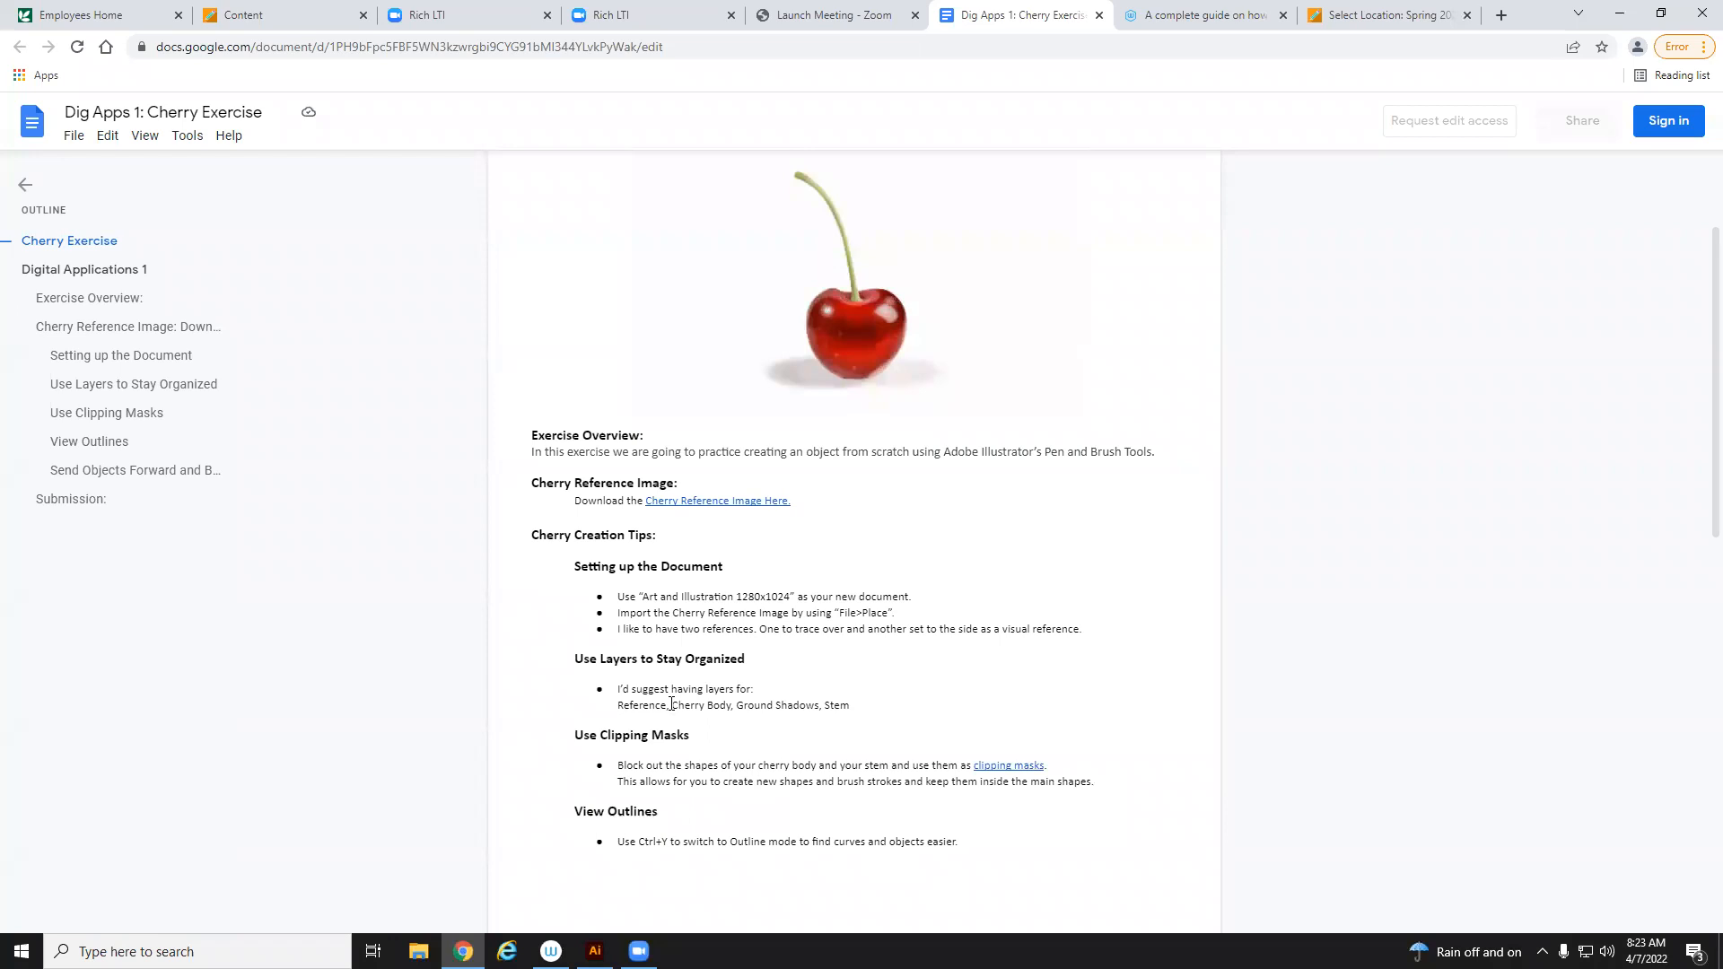
pyautogui.moveTo(621, 709); pyautogui.dragTo(825, 706)
pyautogui.click(850, 693)
pyautogui.scroll(-1, 601, 660)
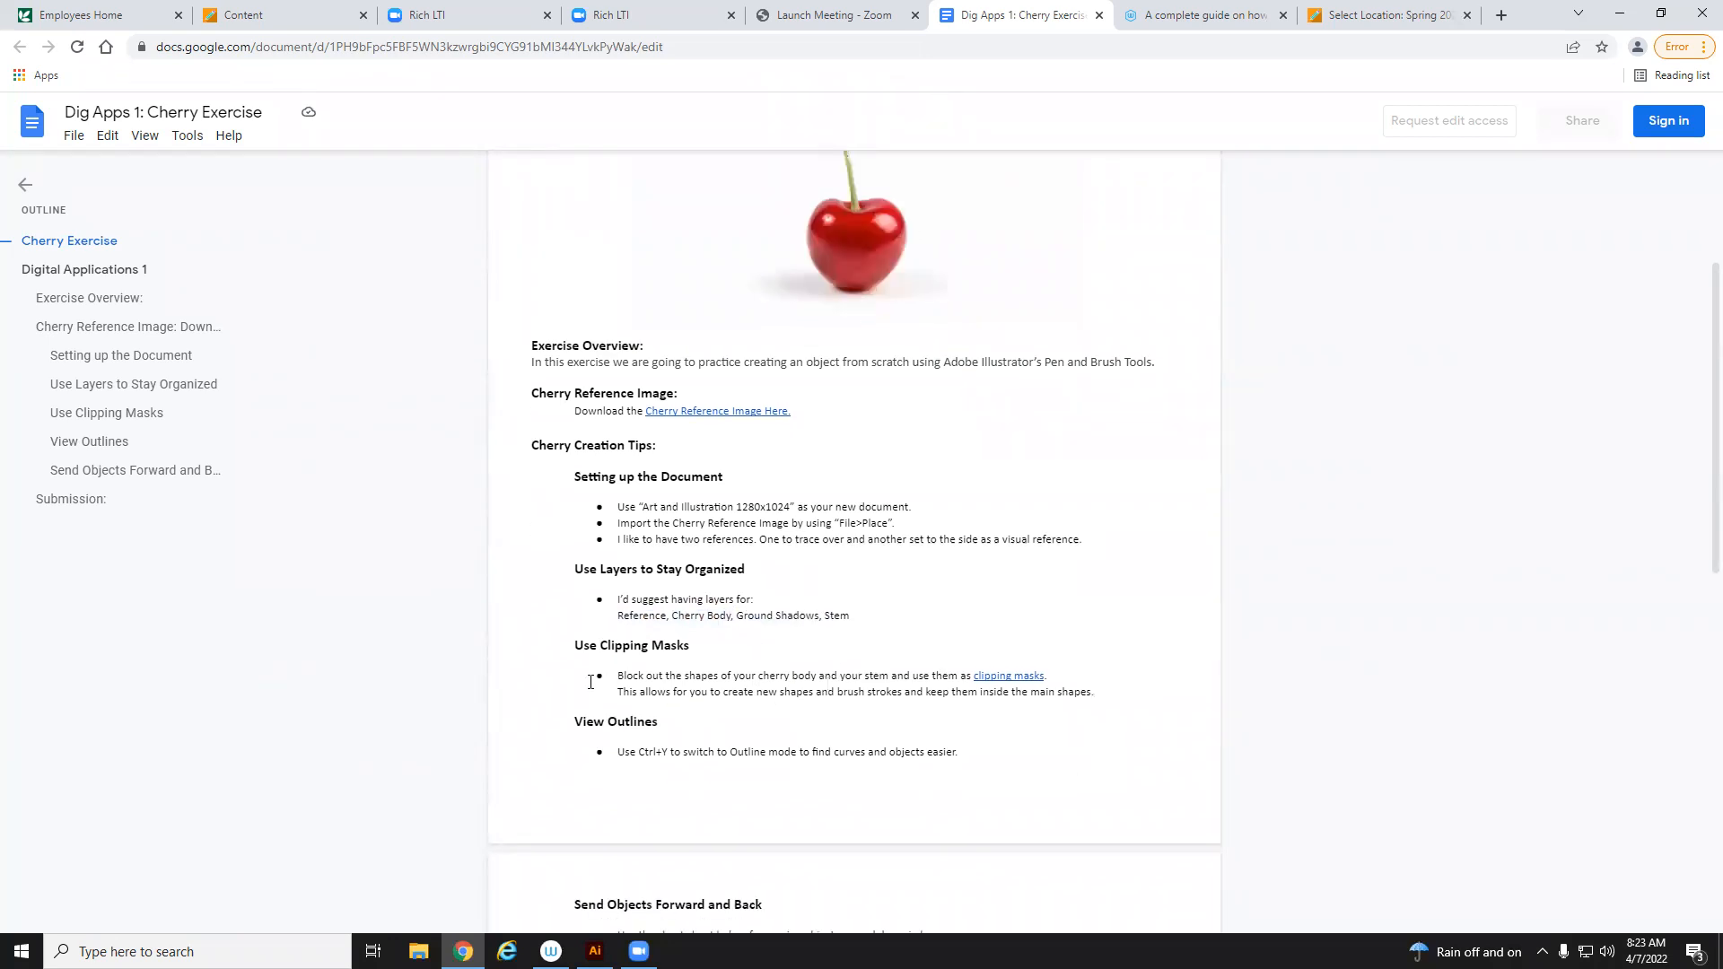
pyautogui.scroll(1, 950, 426)
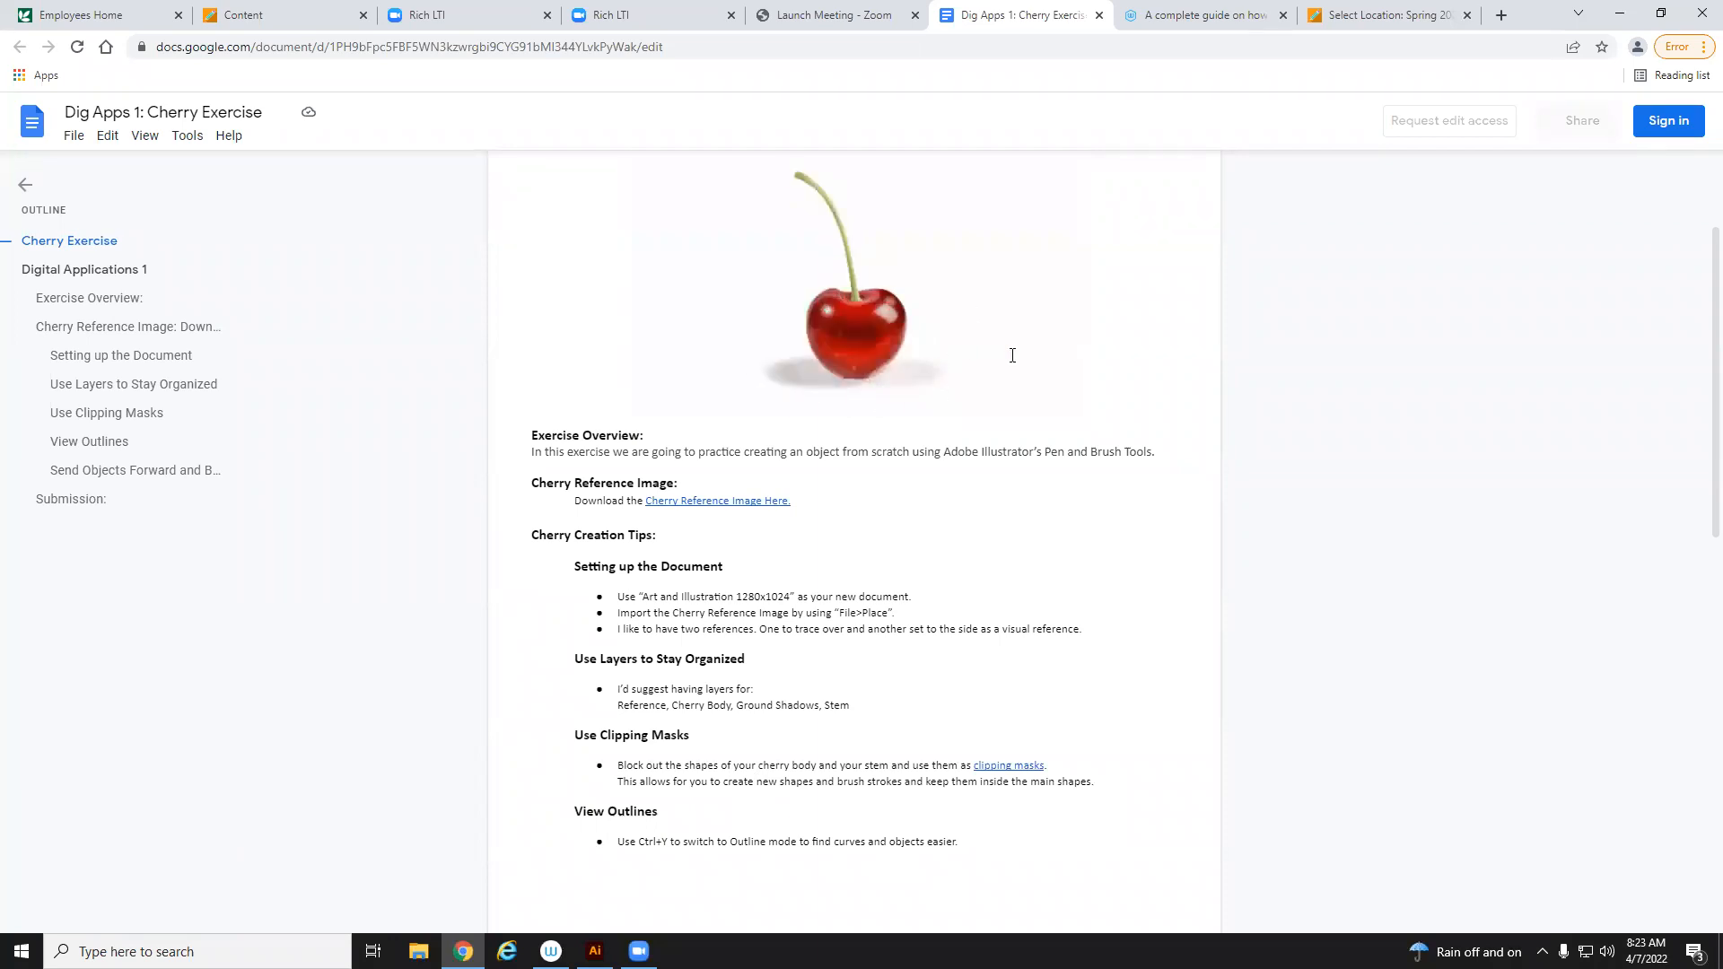
pyautogui.scroll(-3, 915, 551)
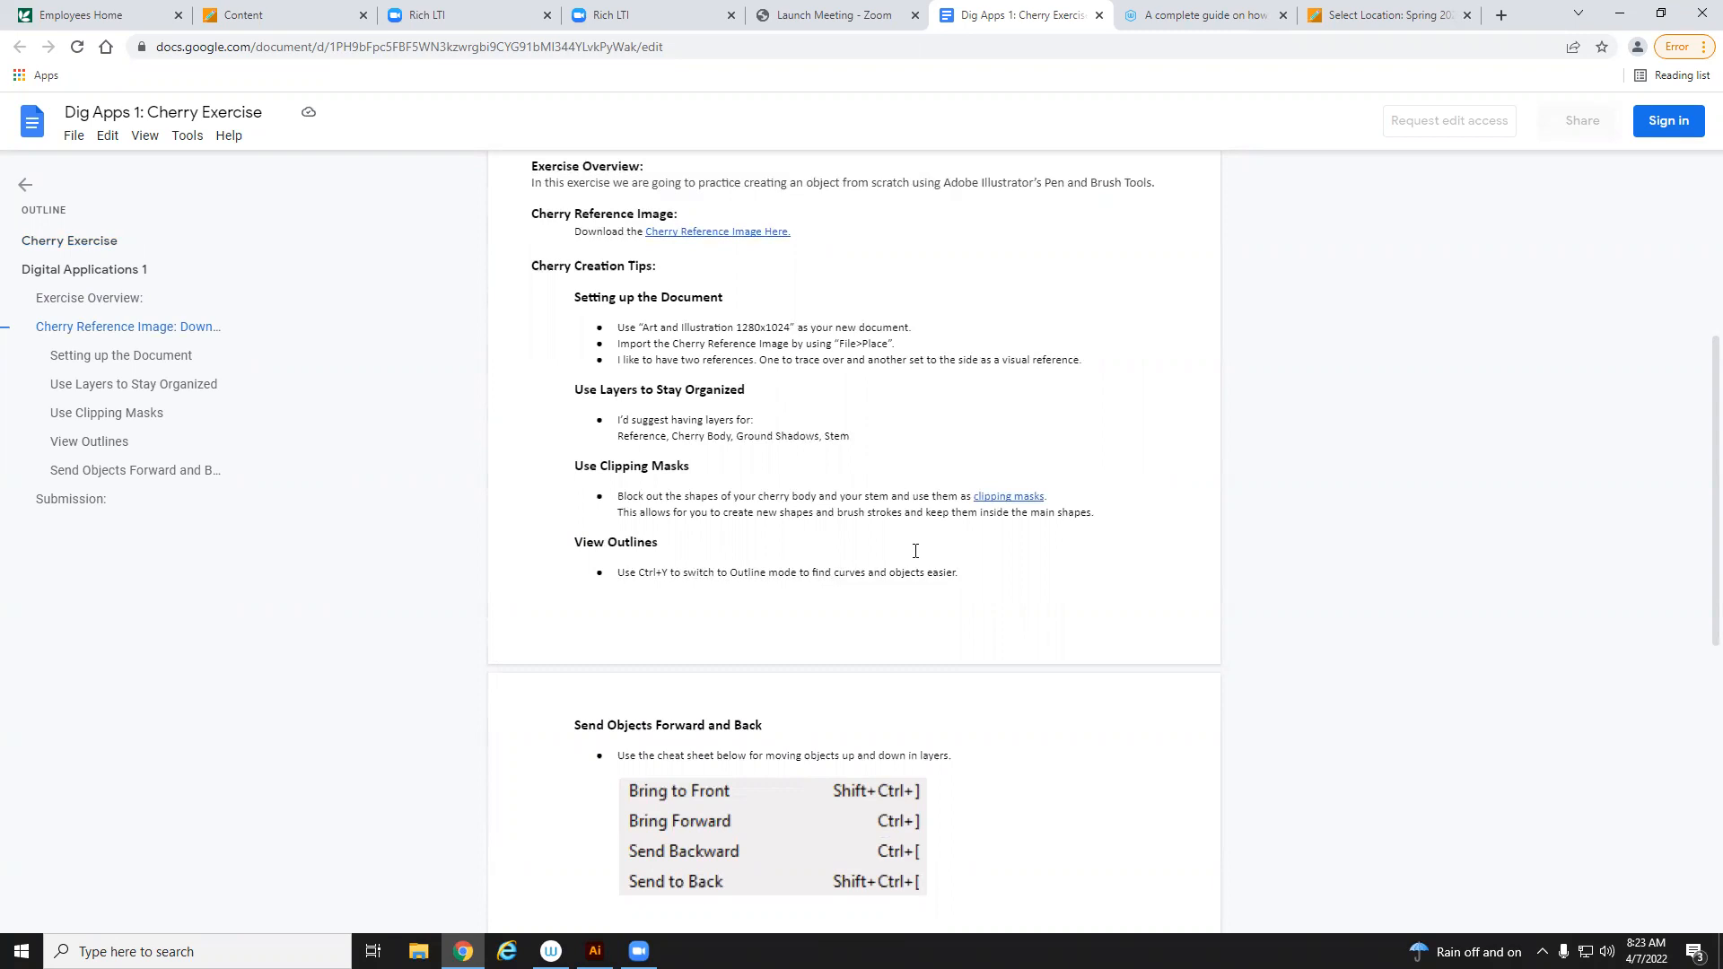
pyautogui.scroll(-4, 916, 551)
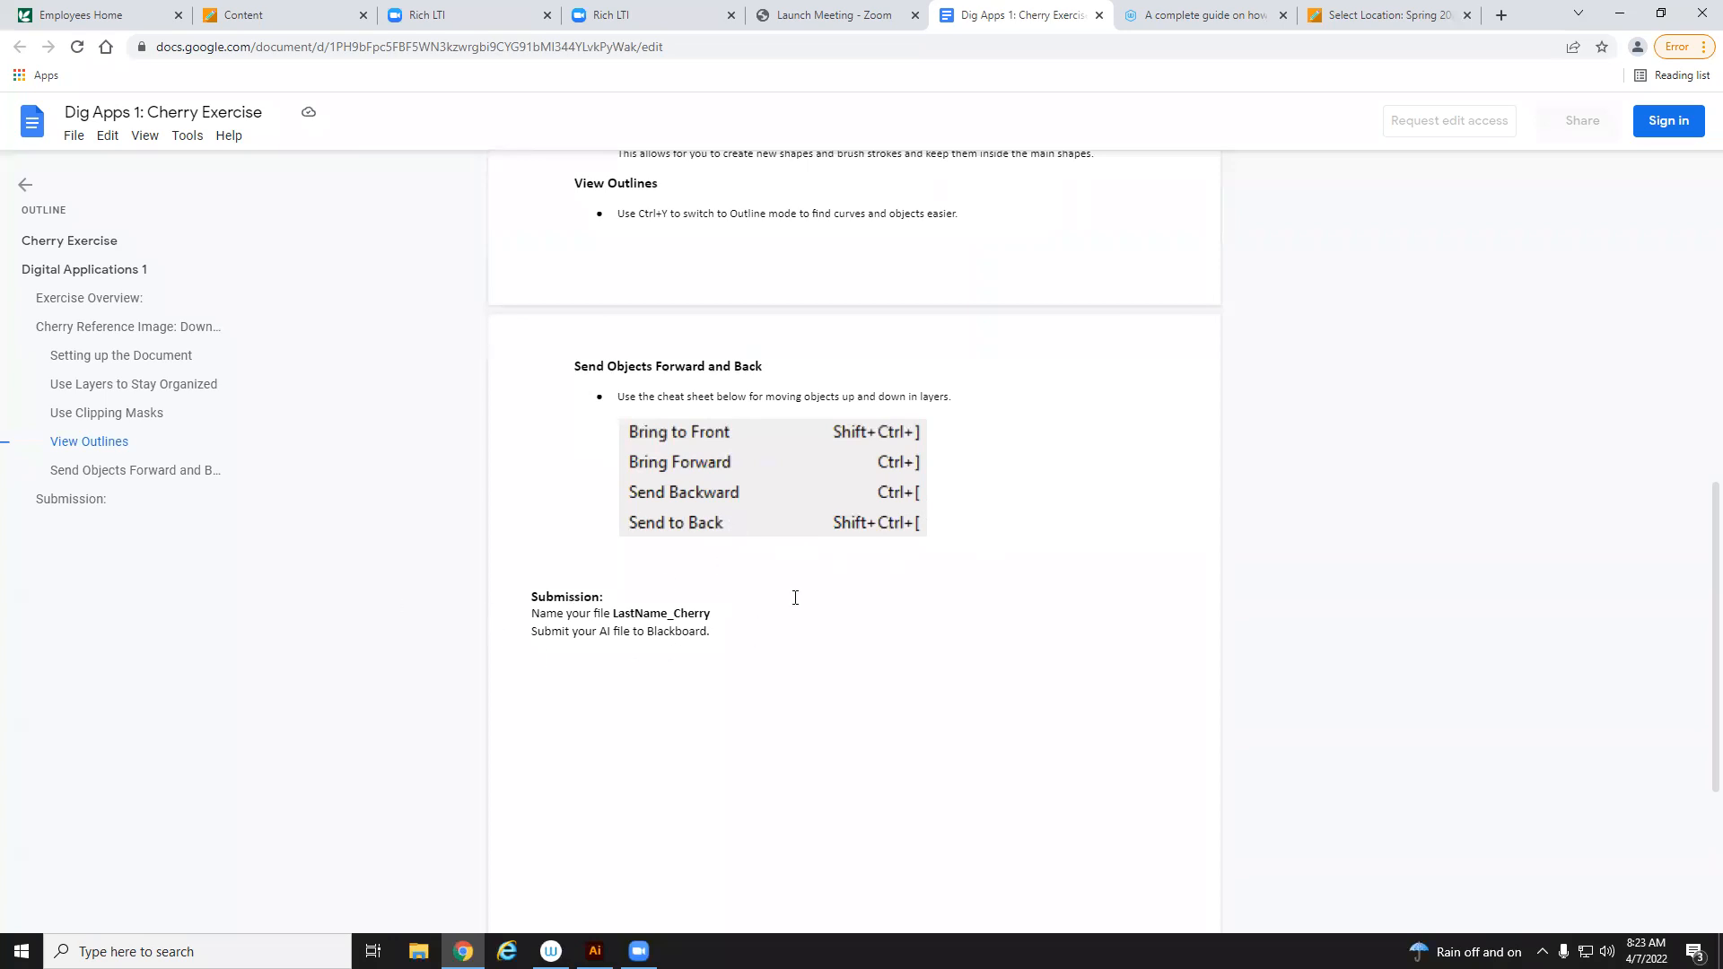
pyautogui.scroll(20, 946, 691)
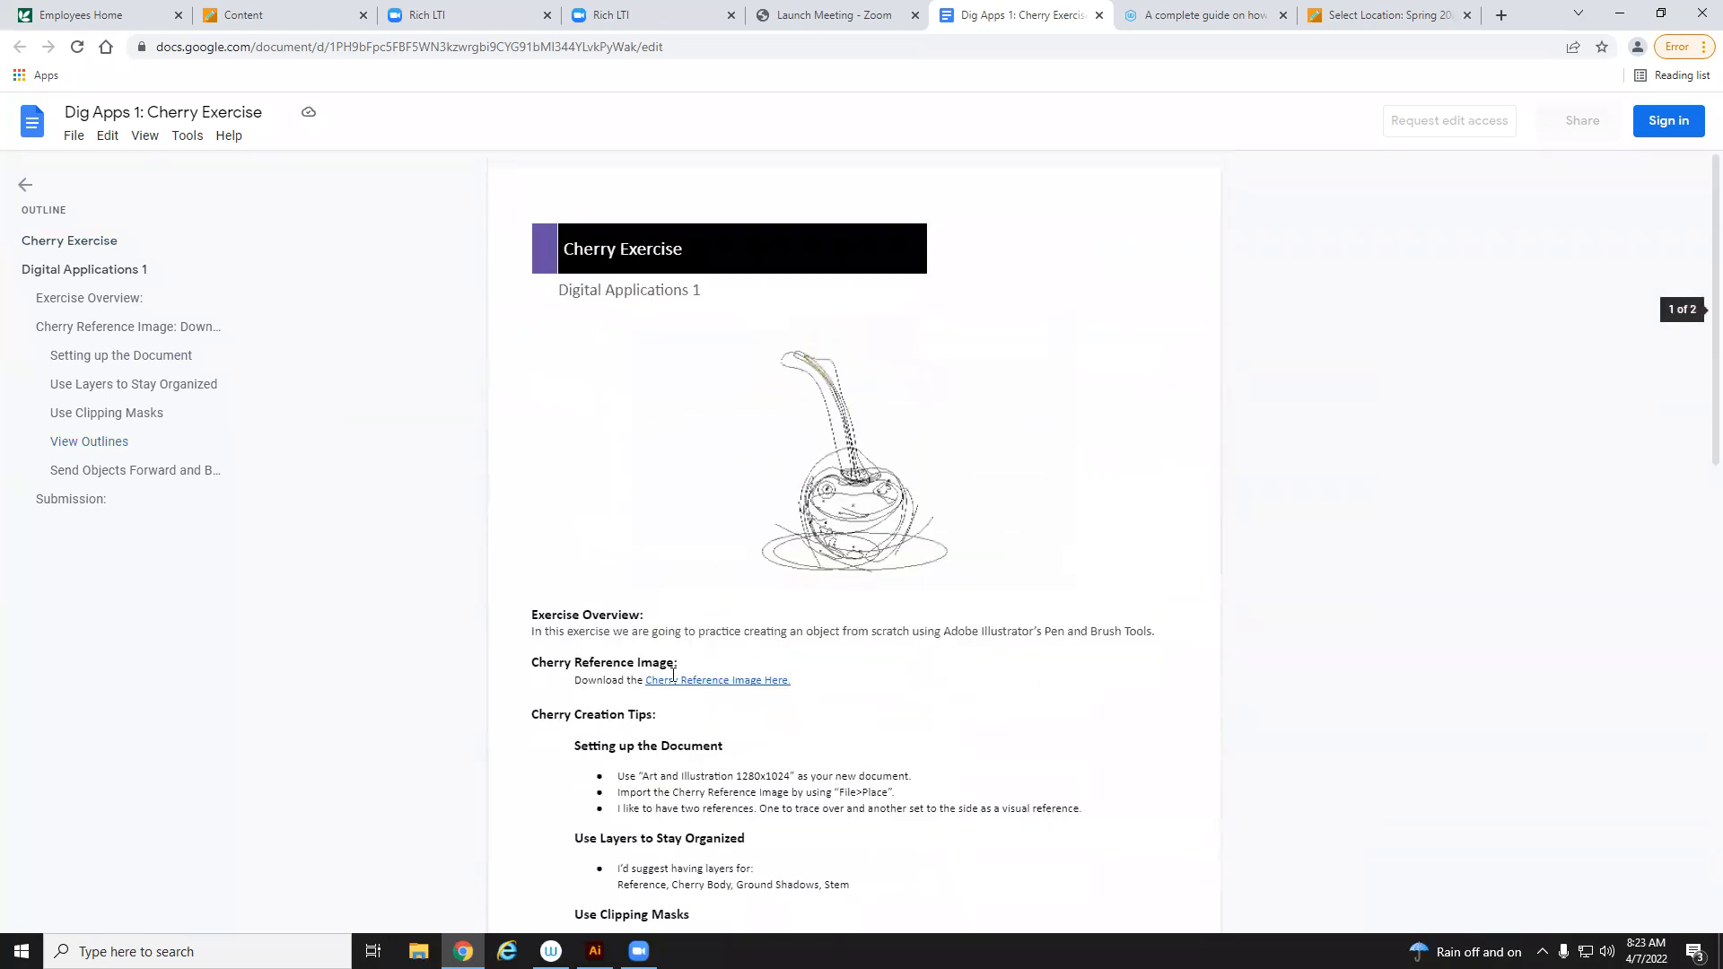
# Open the Cherry Reference Image link and download the cherry.jfif file
pyautogui.click(729, 706)
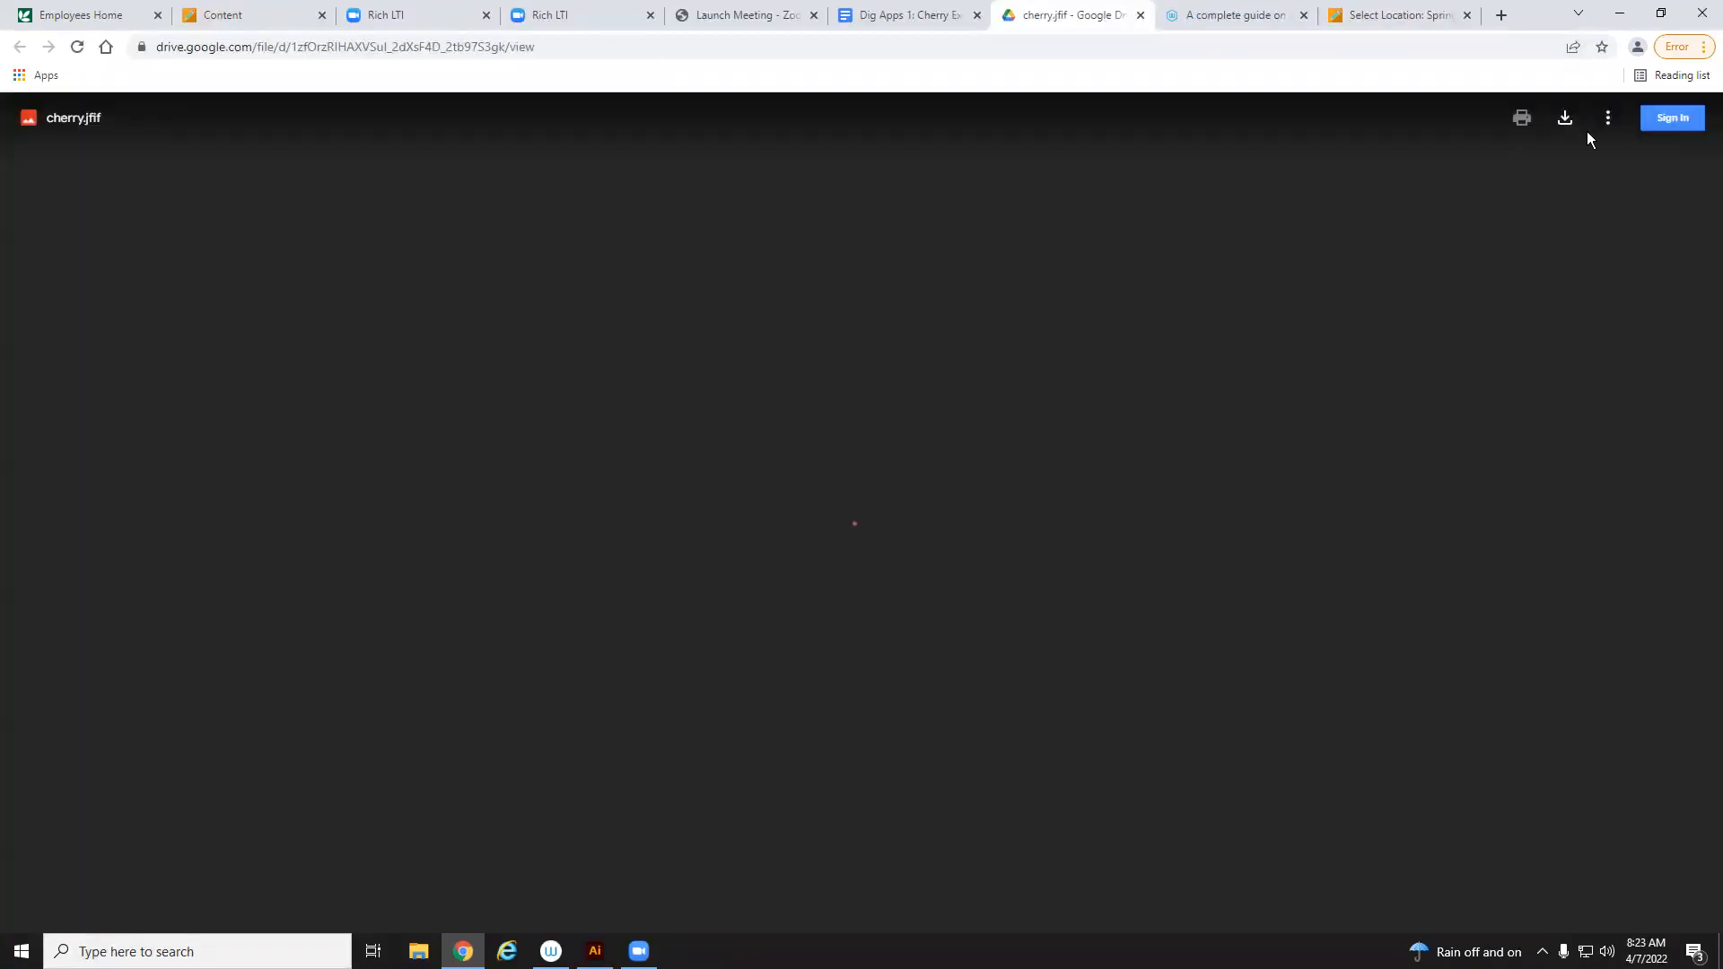
pyautogui.click(1566, 118)
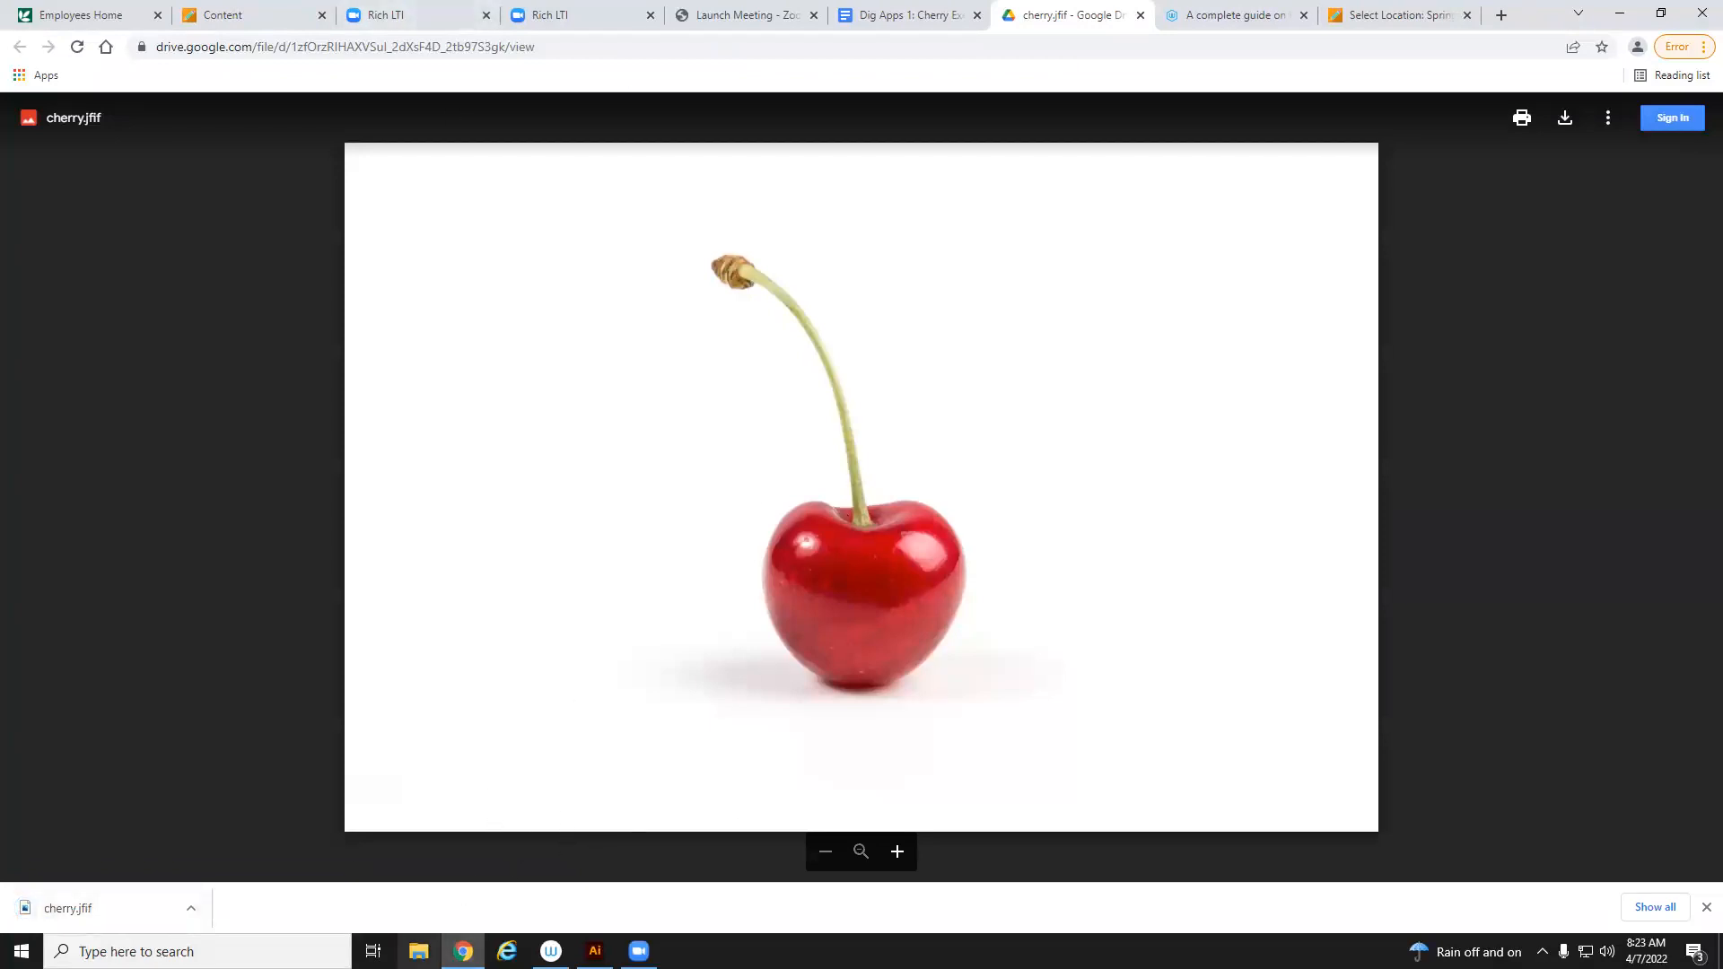
pyautogui.moveTo(463, 952)
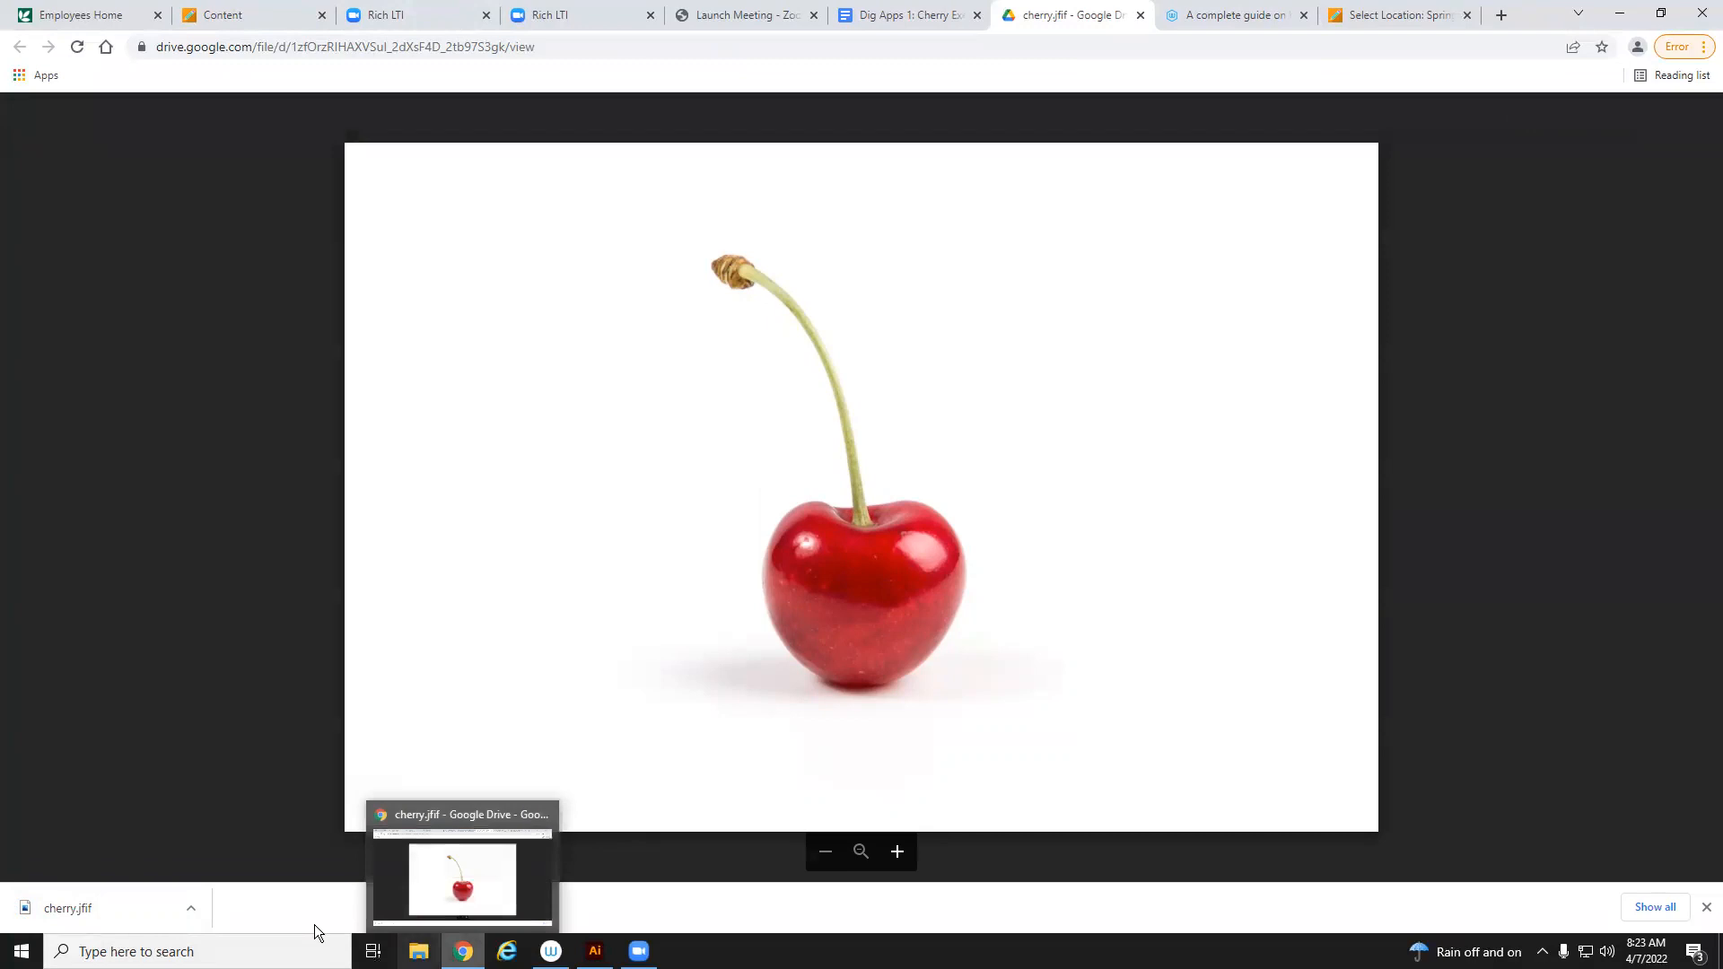
# Open File Explorer and navigate to This PC's Desktop folder
pyautogui.click(419, 951)
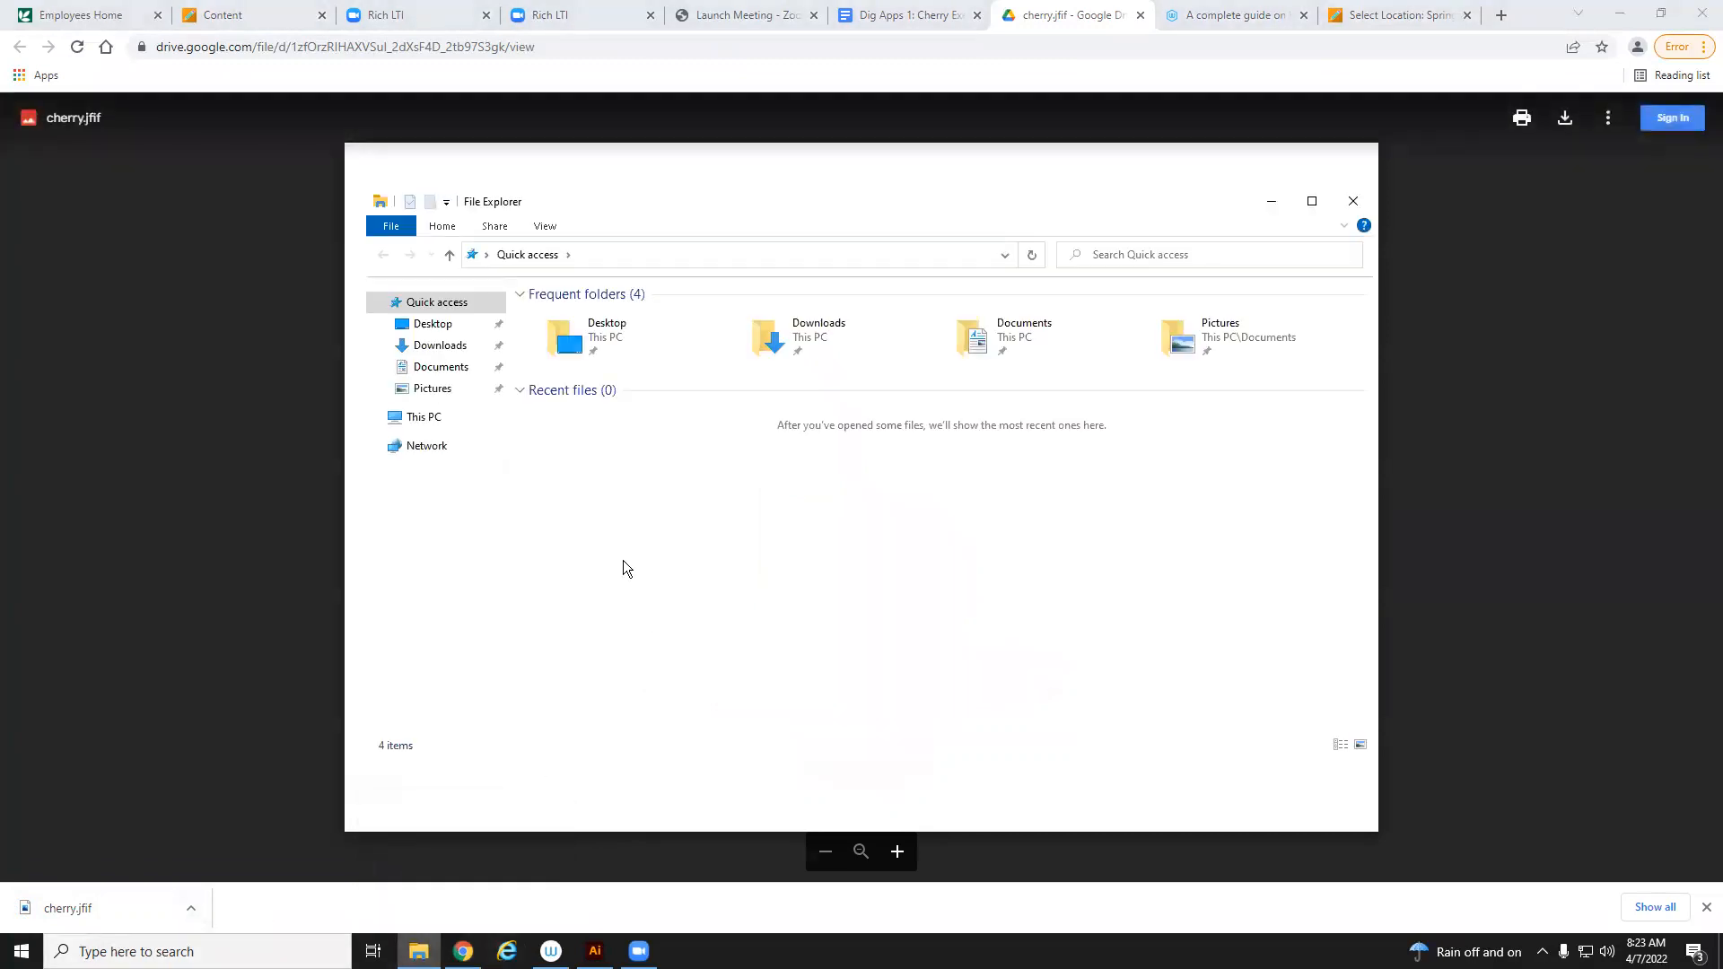
pyautogui.click(424, 419)
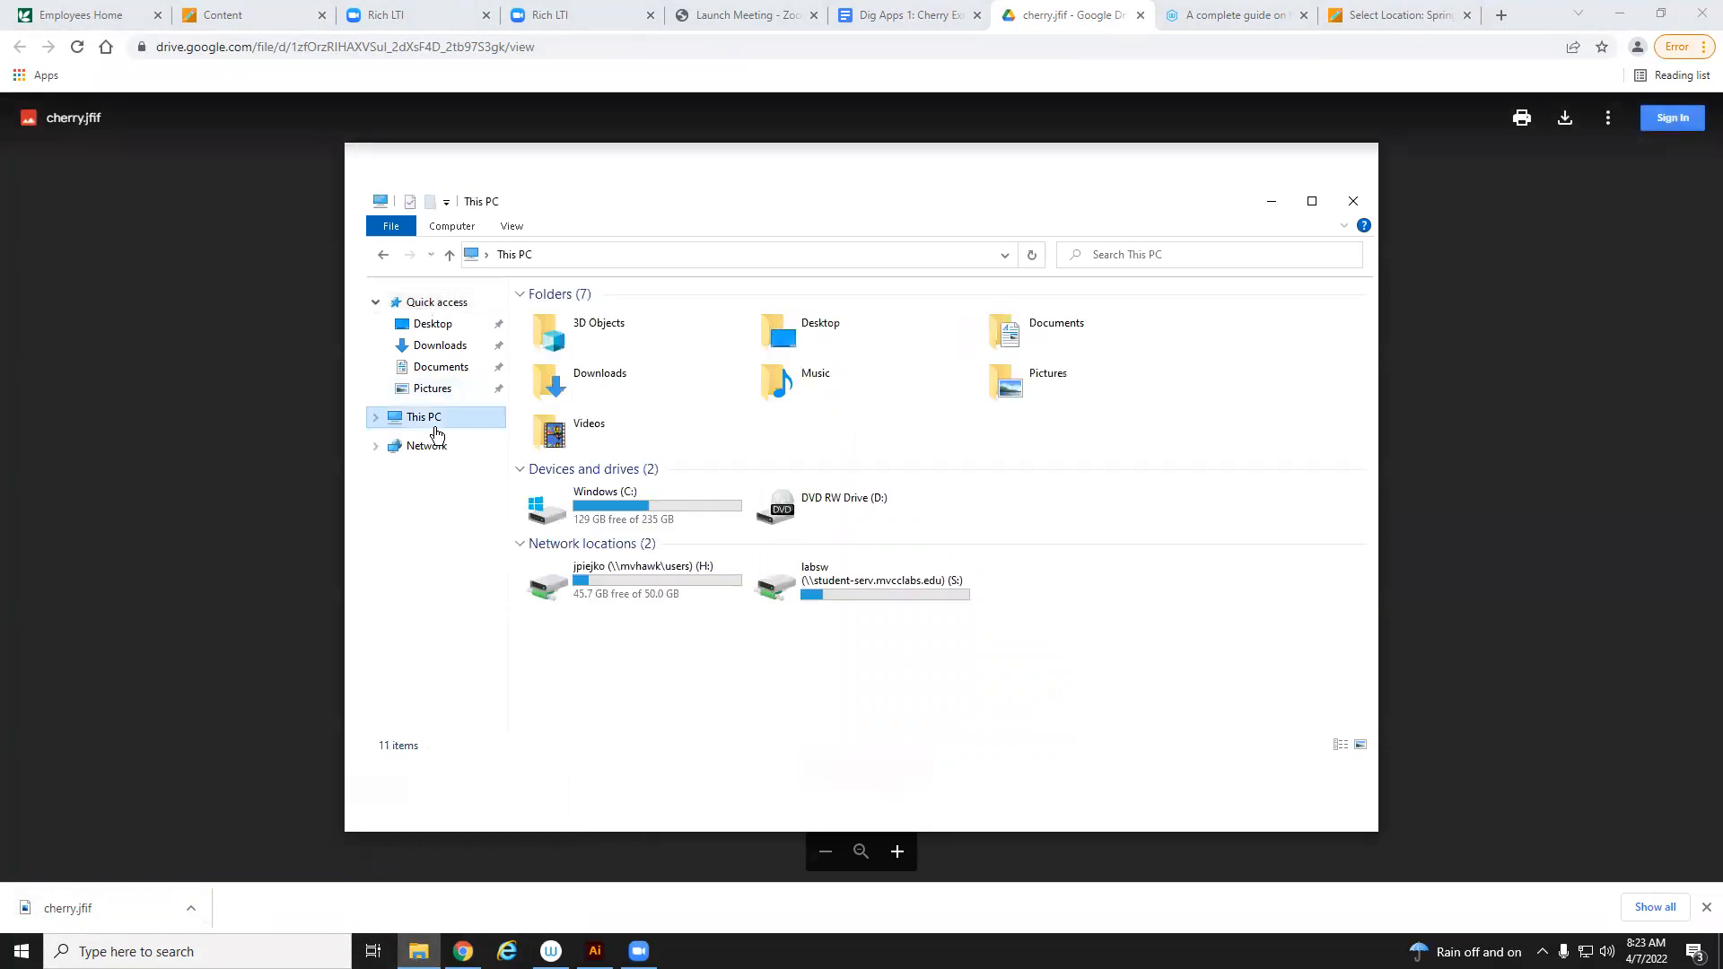
pyautogui.click(432, 326)
# Arrange the browser and Explorer windows side by side and move the downloaded cherry.jfif into the Desktop folder
pyautogui.moveTo(81, 908)
pyautogui.mouseDown()
pyautogui.moveTo(147, 911)
pyautogui.moveTo(101, 884)
pyautogui.mouseUp()
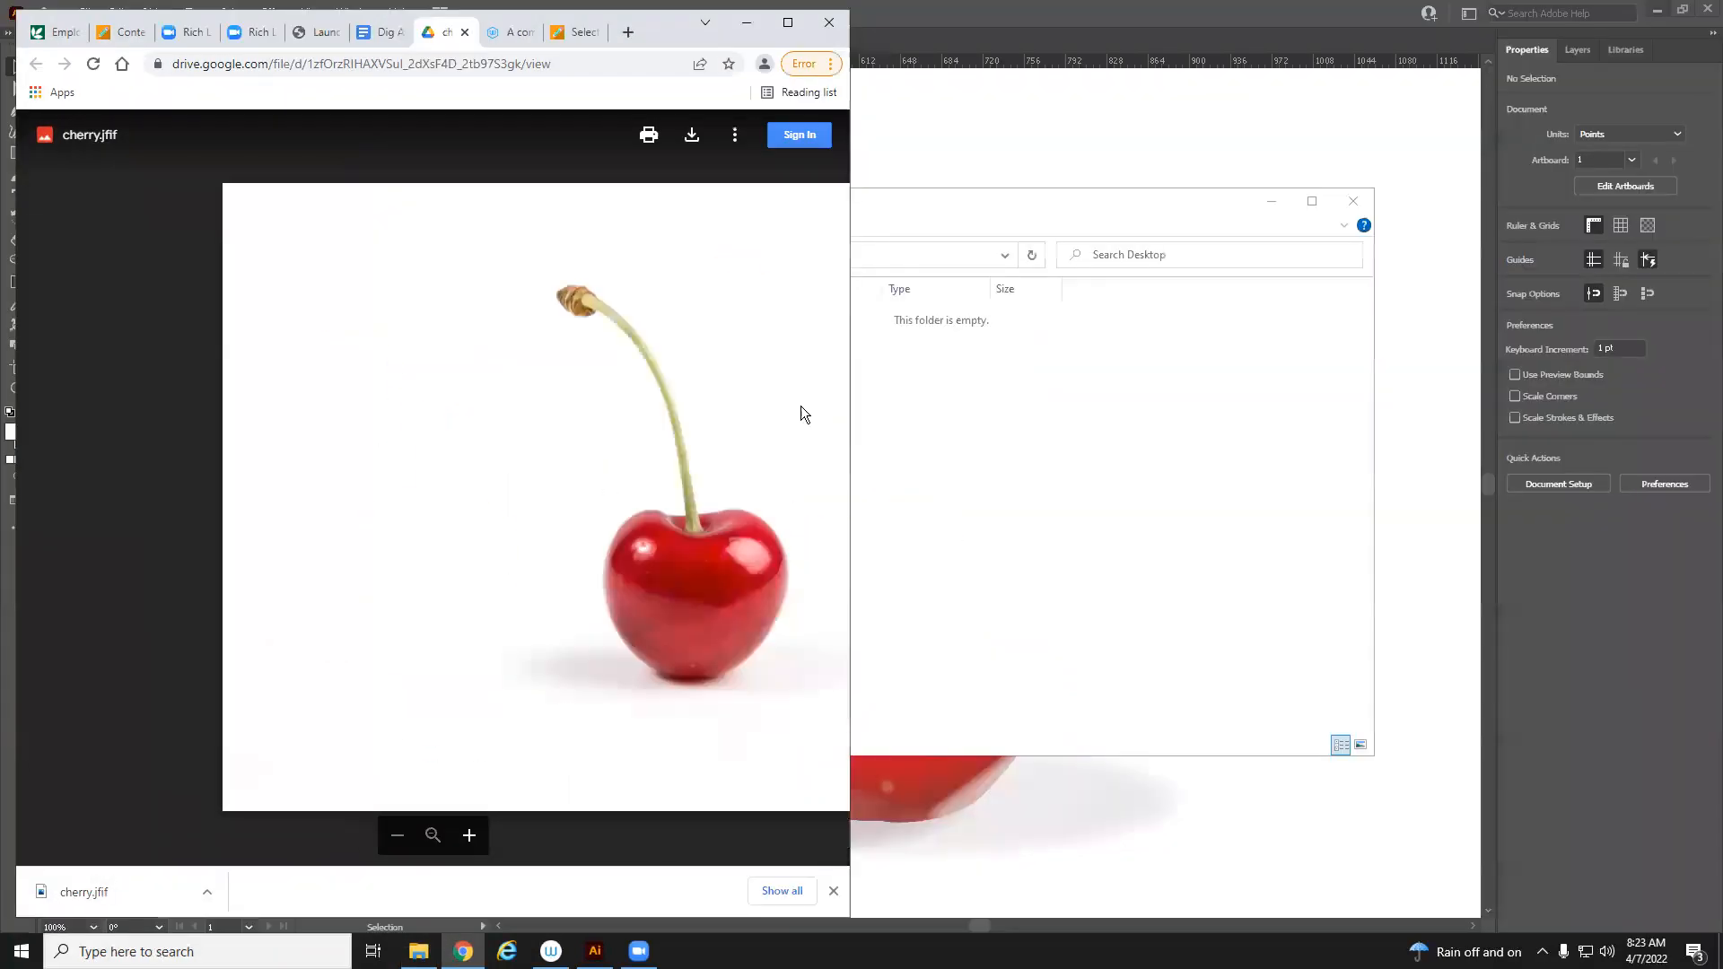
pyautogui.click(1662, 12)
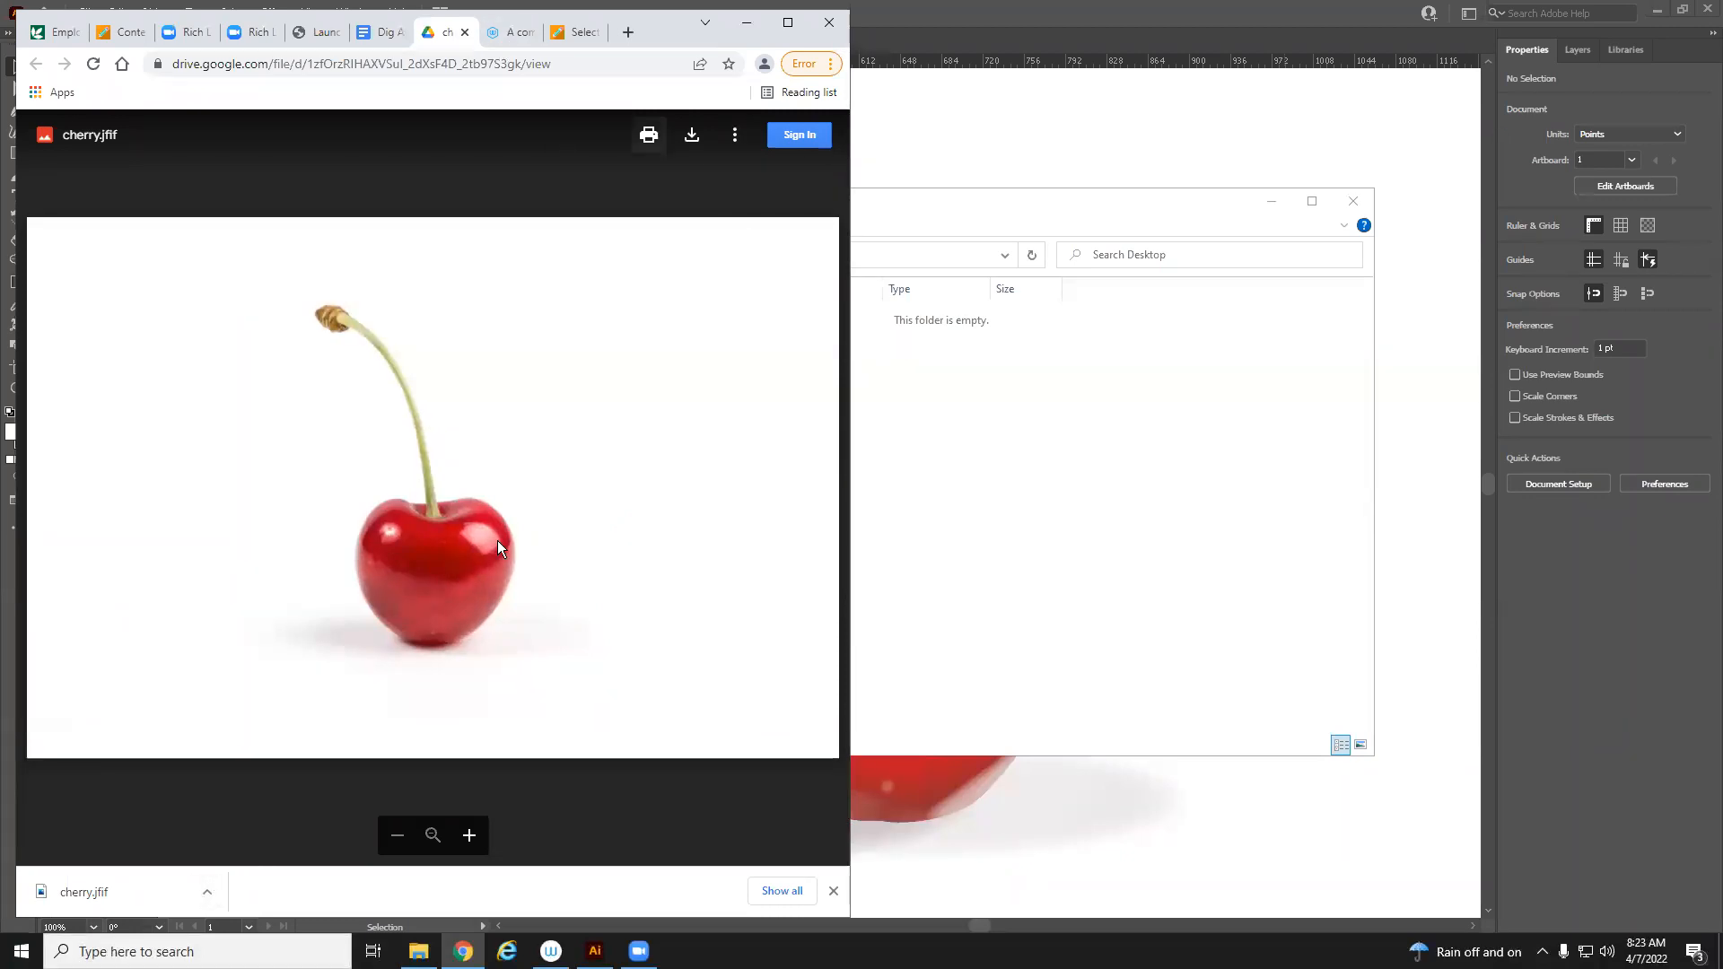
pyautogui.click(418, 951)
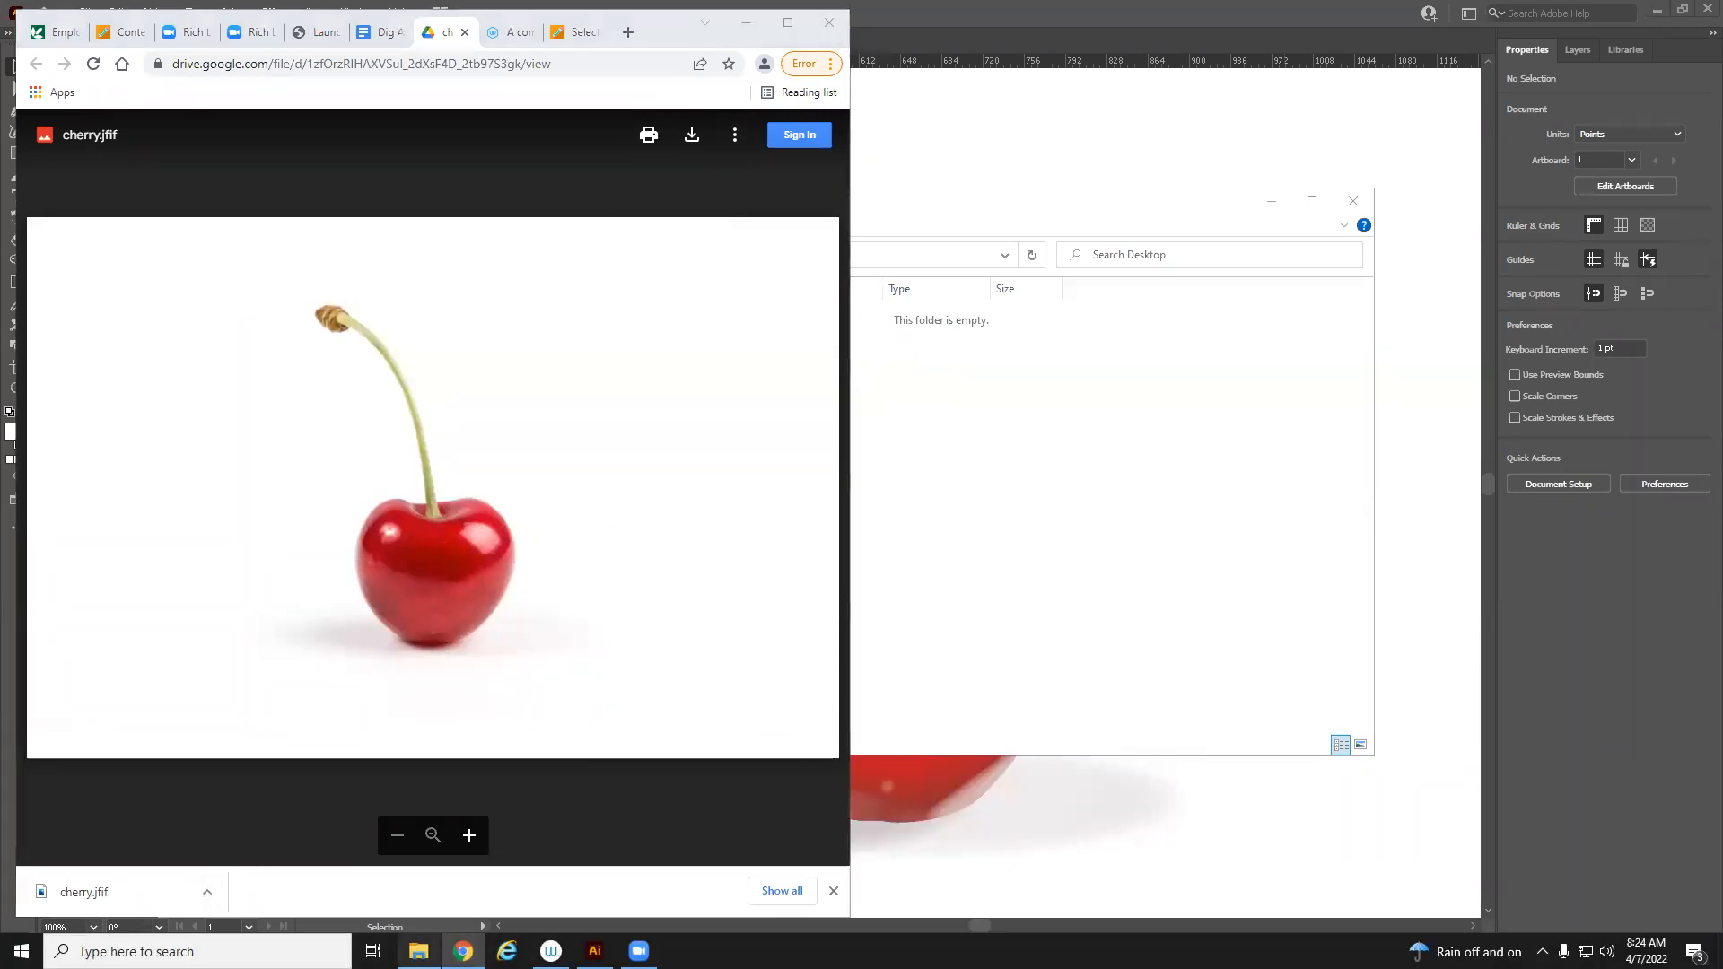
pyautogui.click(681, 176)
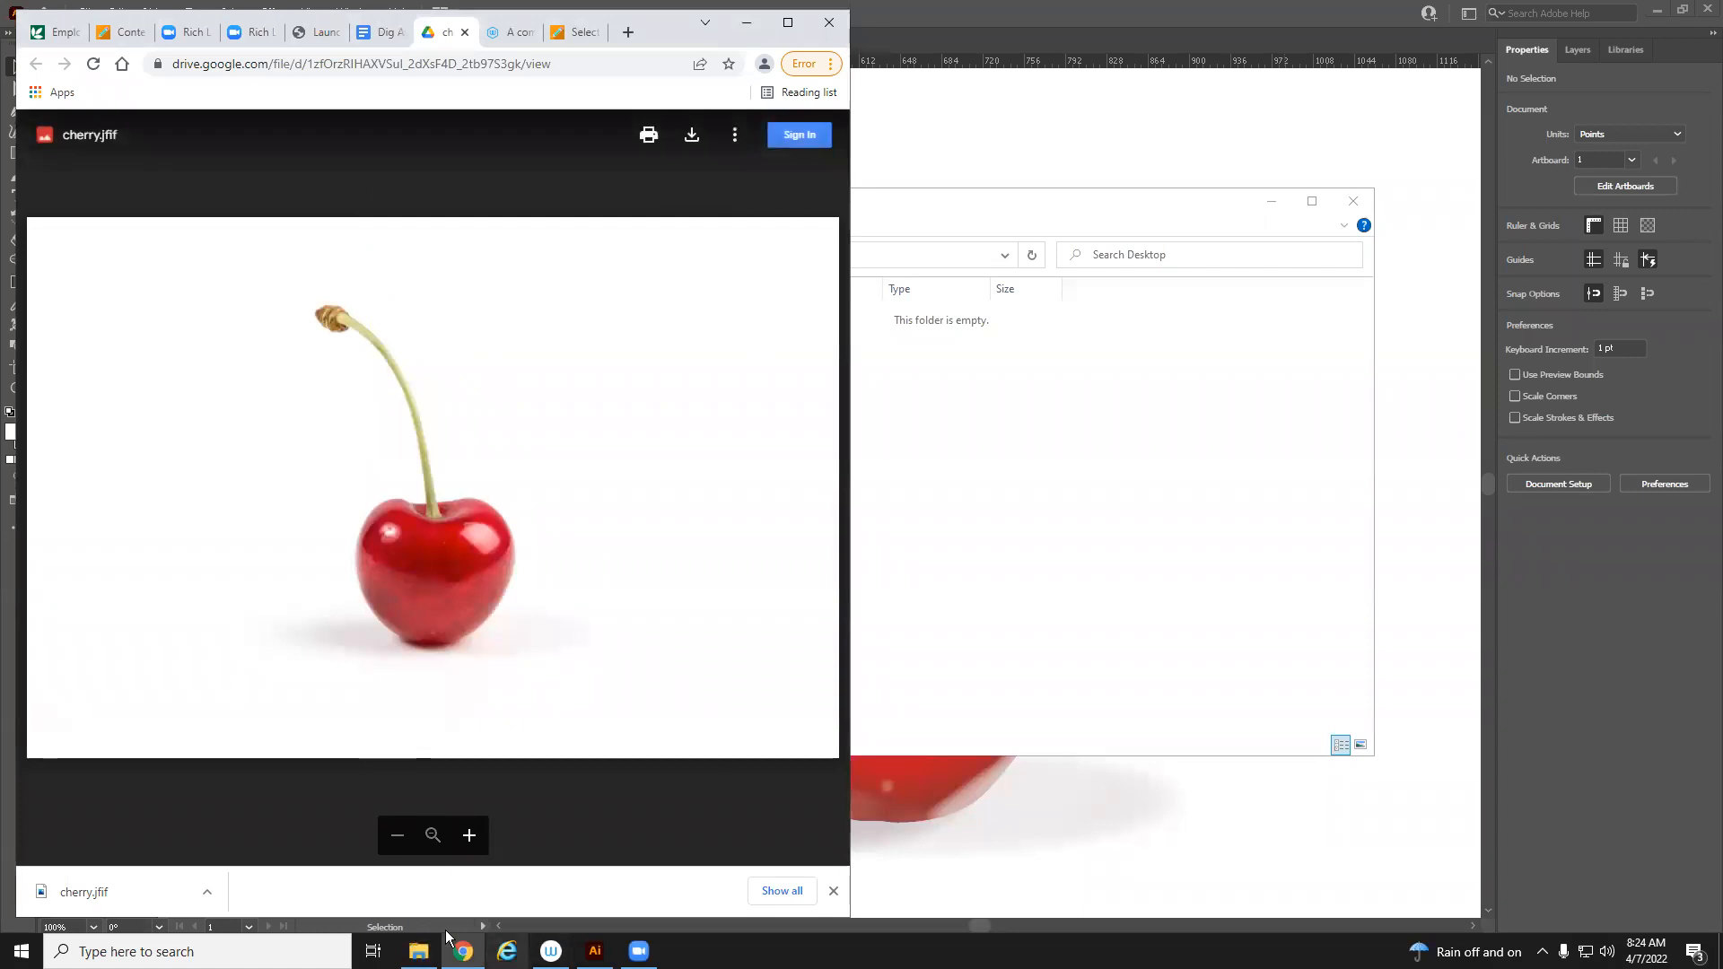
pyautogui.click(860, 548)
pyautogui.moveTo(946, 205); pyautogui.dragTo(1265, 186)
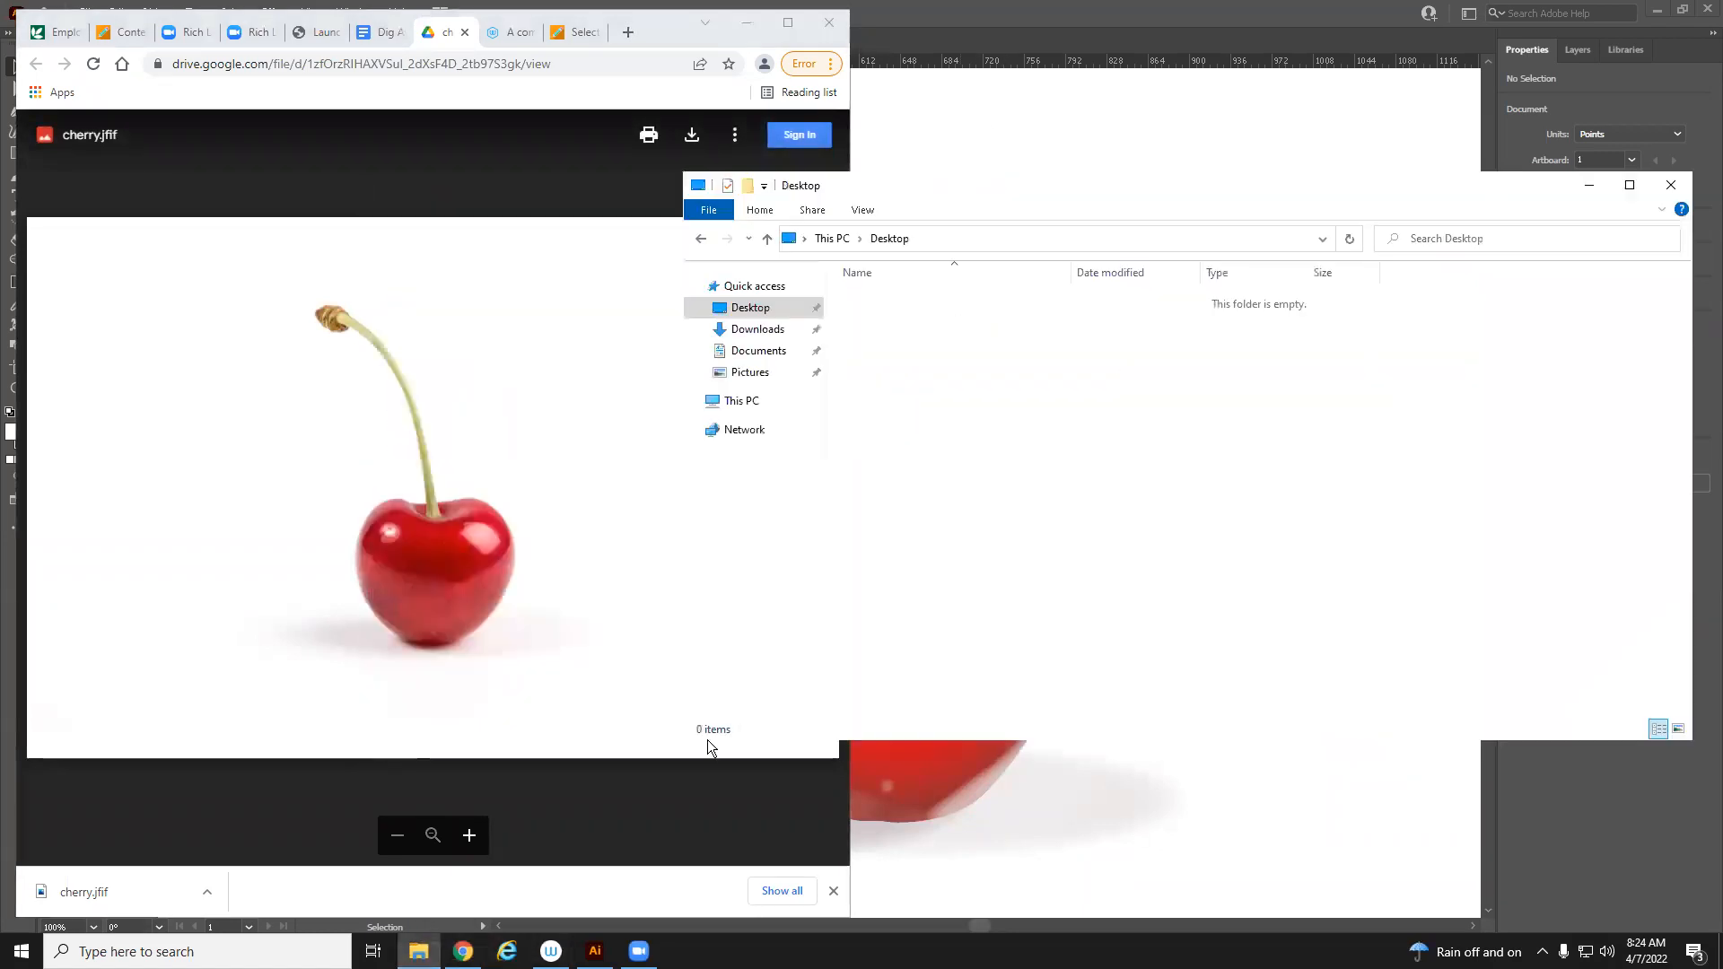
pyautogui.moveTo(87, 898); pyautogui.dragTo(1215, 500)
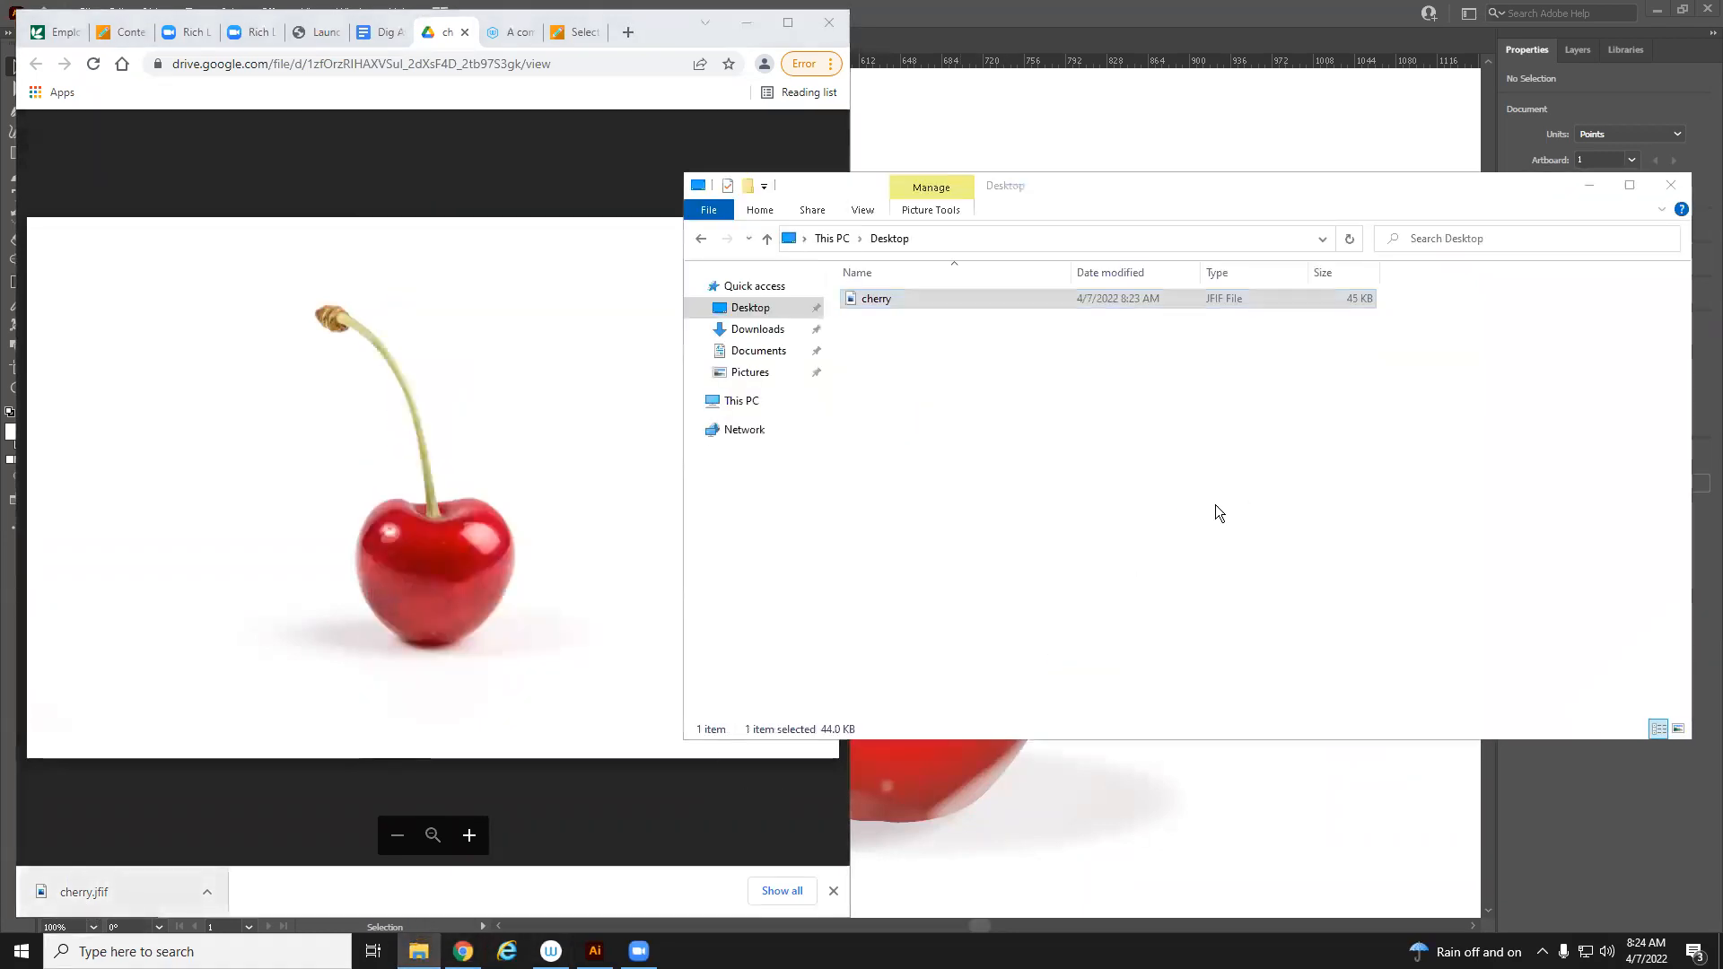
# Minimize Explorer and the browser, bring Illustrator back full-screen, and dismiss the cloud-saving notice
pyautogui.click(1602, 185)
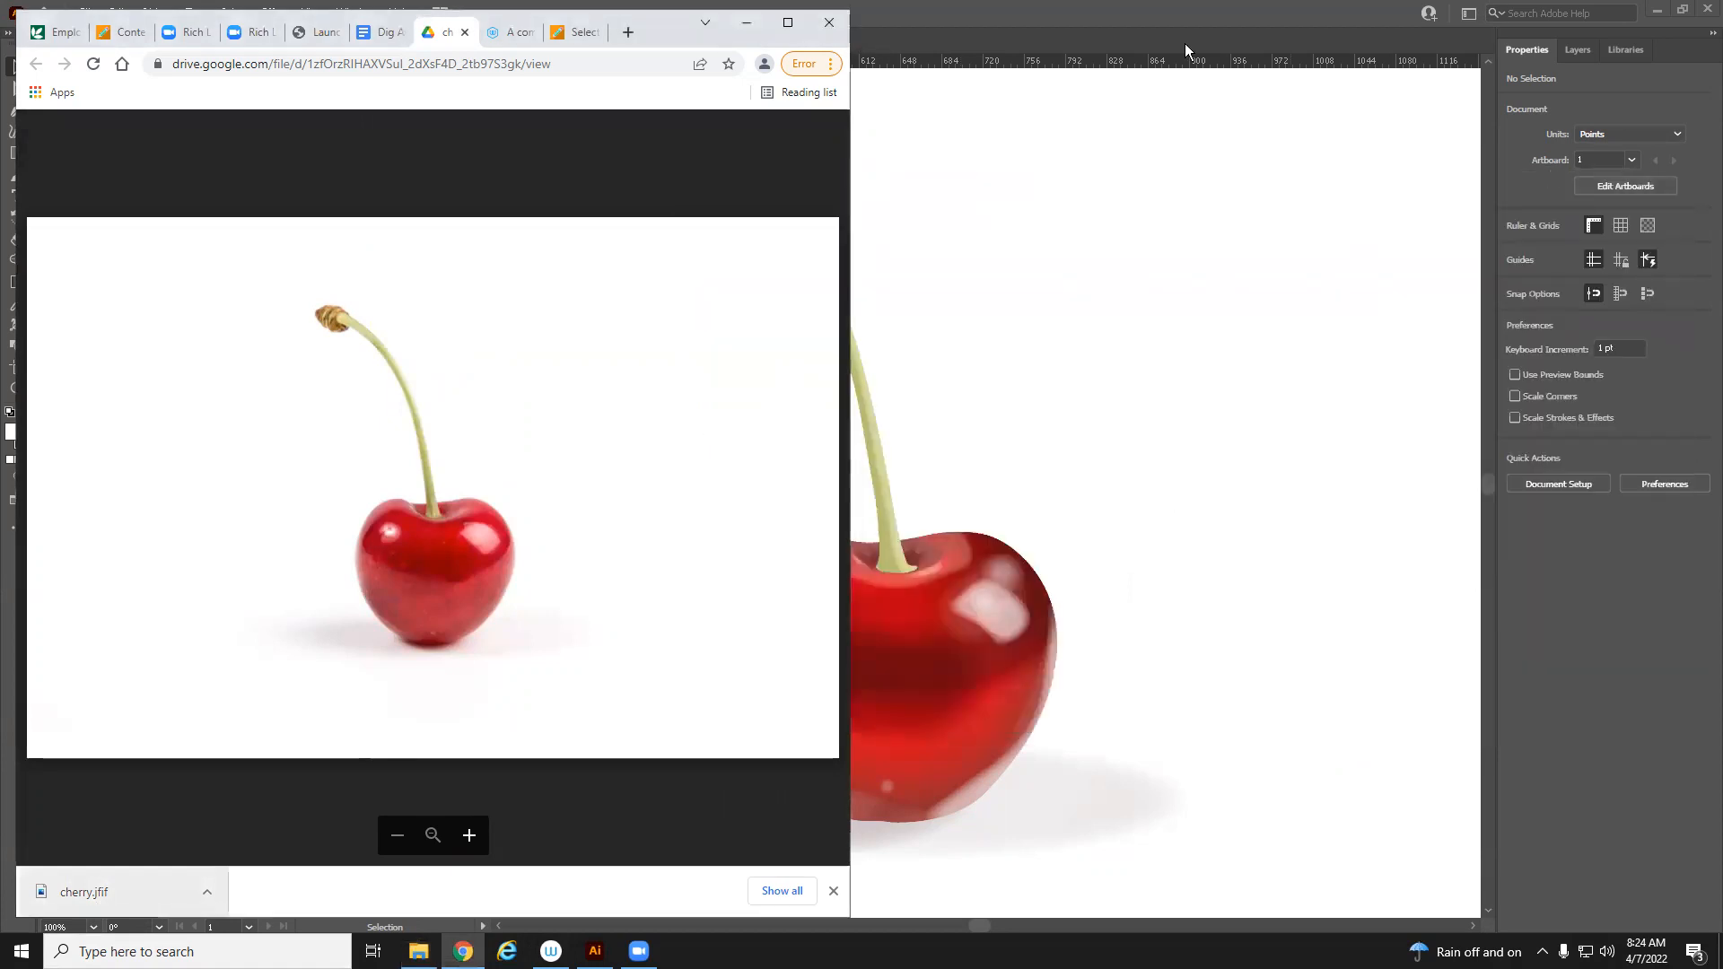
pyautogui.click(788, 22)
pyautogui.click(1620, 13)
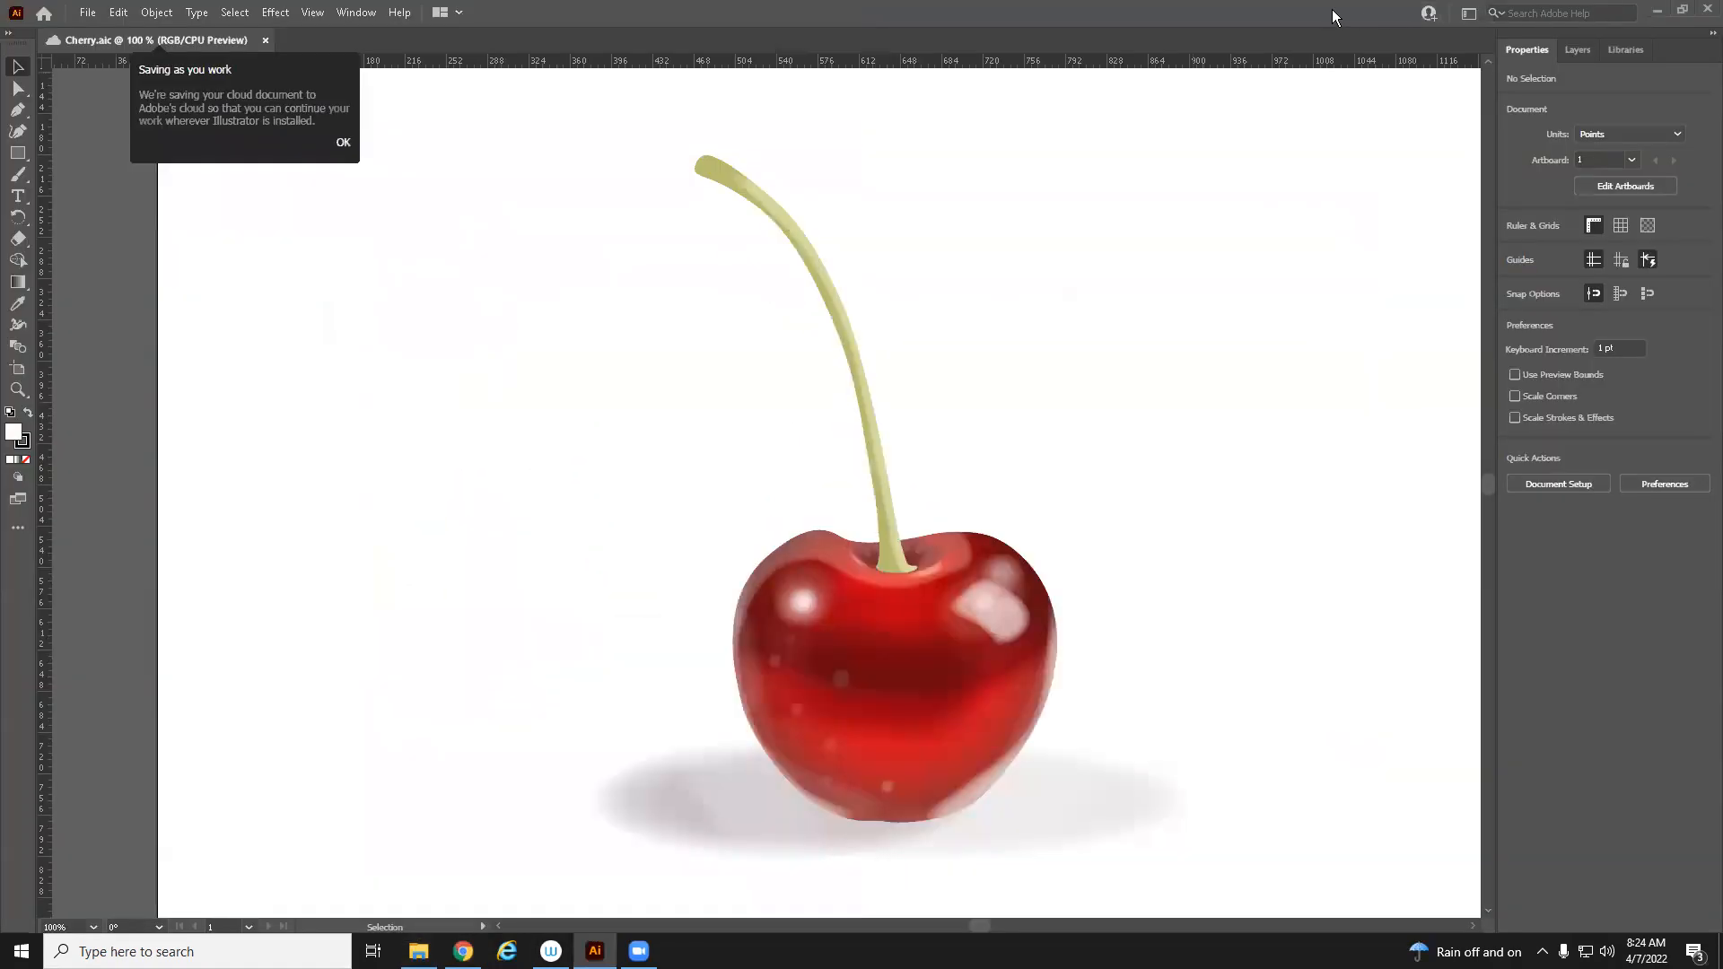
pyautogui.click(343, 142)
pyautogui.press('z')
pyautogui.keyDown('alt'); pyautogui.click(834, 532); pyautogui.keyUp('alt')
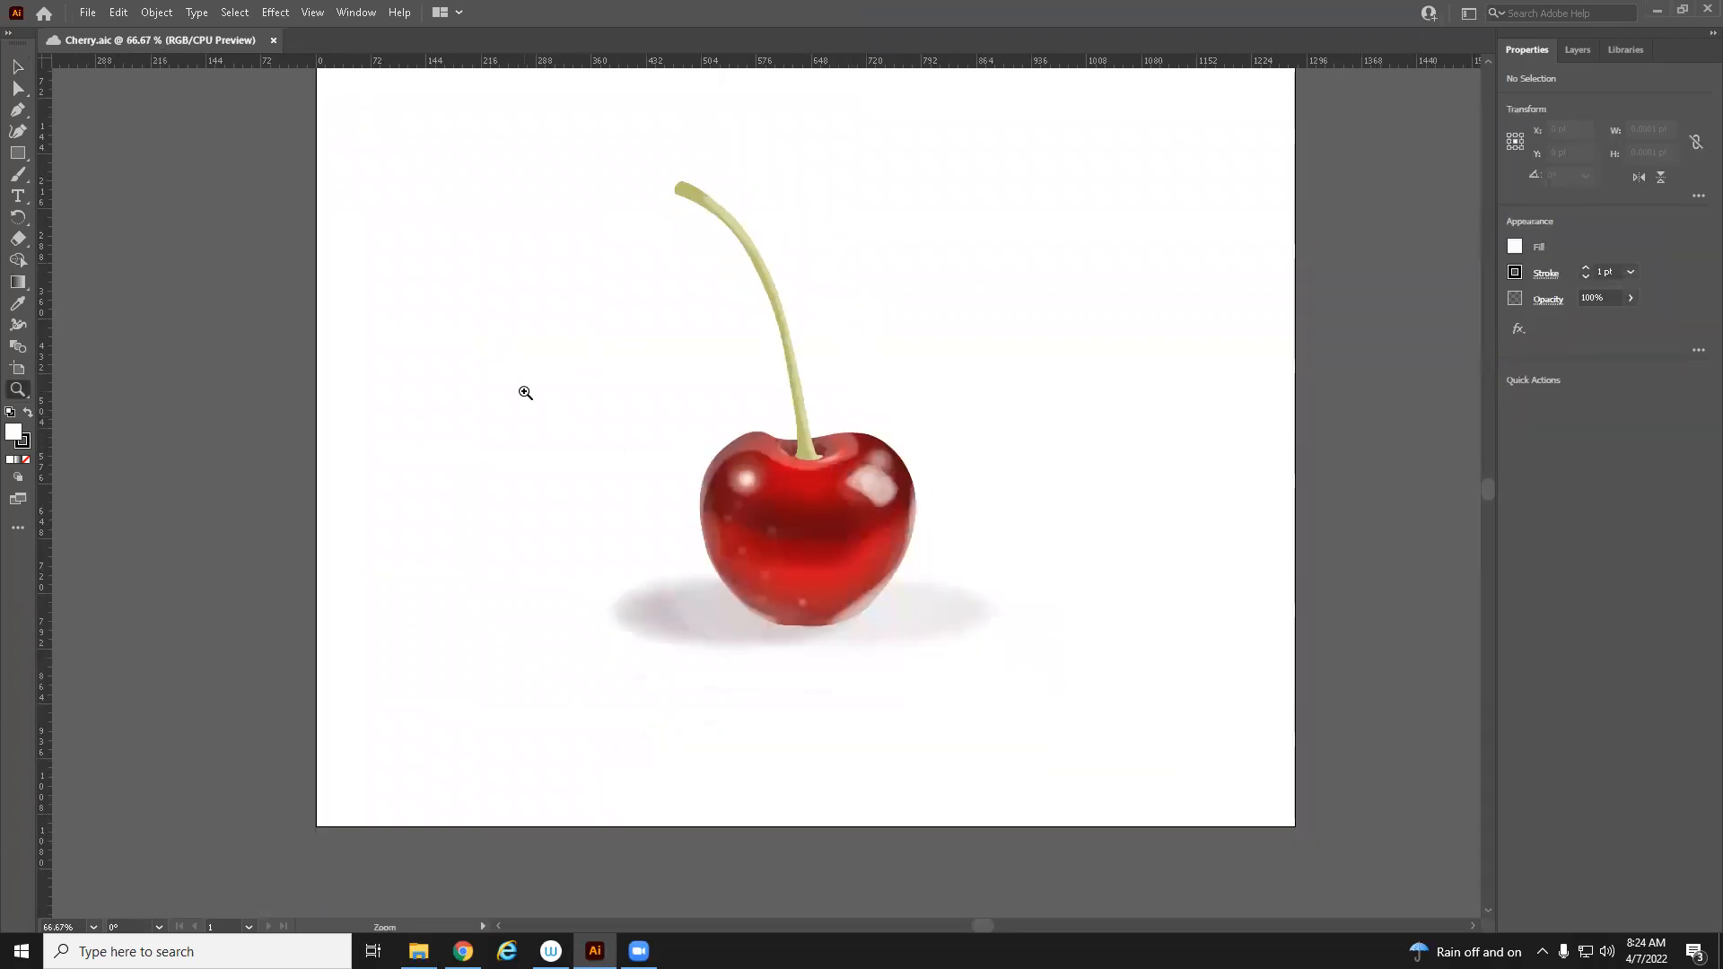
# Switch the workspace to Essentials Classic
pyautogui.click(1469, 13)
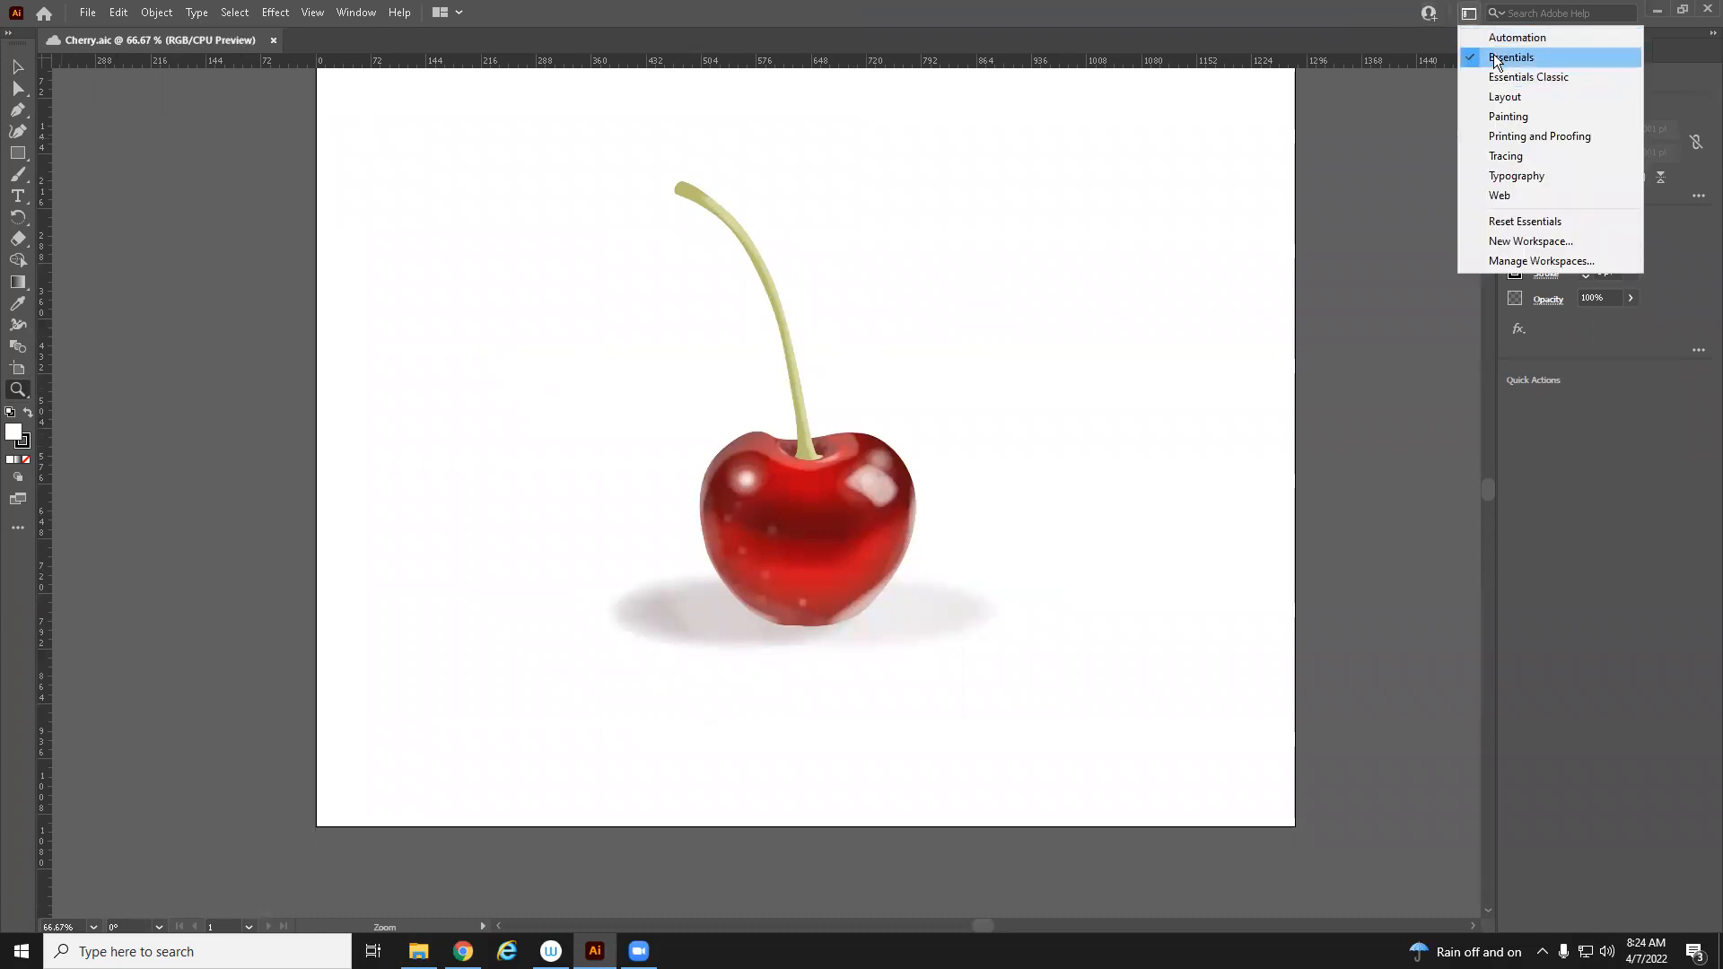
pyautogui.click(1513, 81)
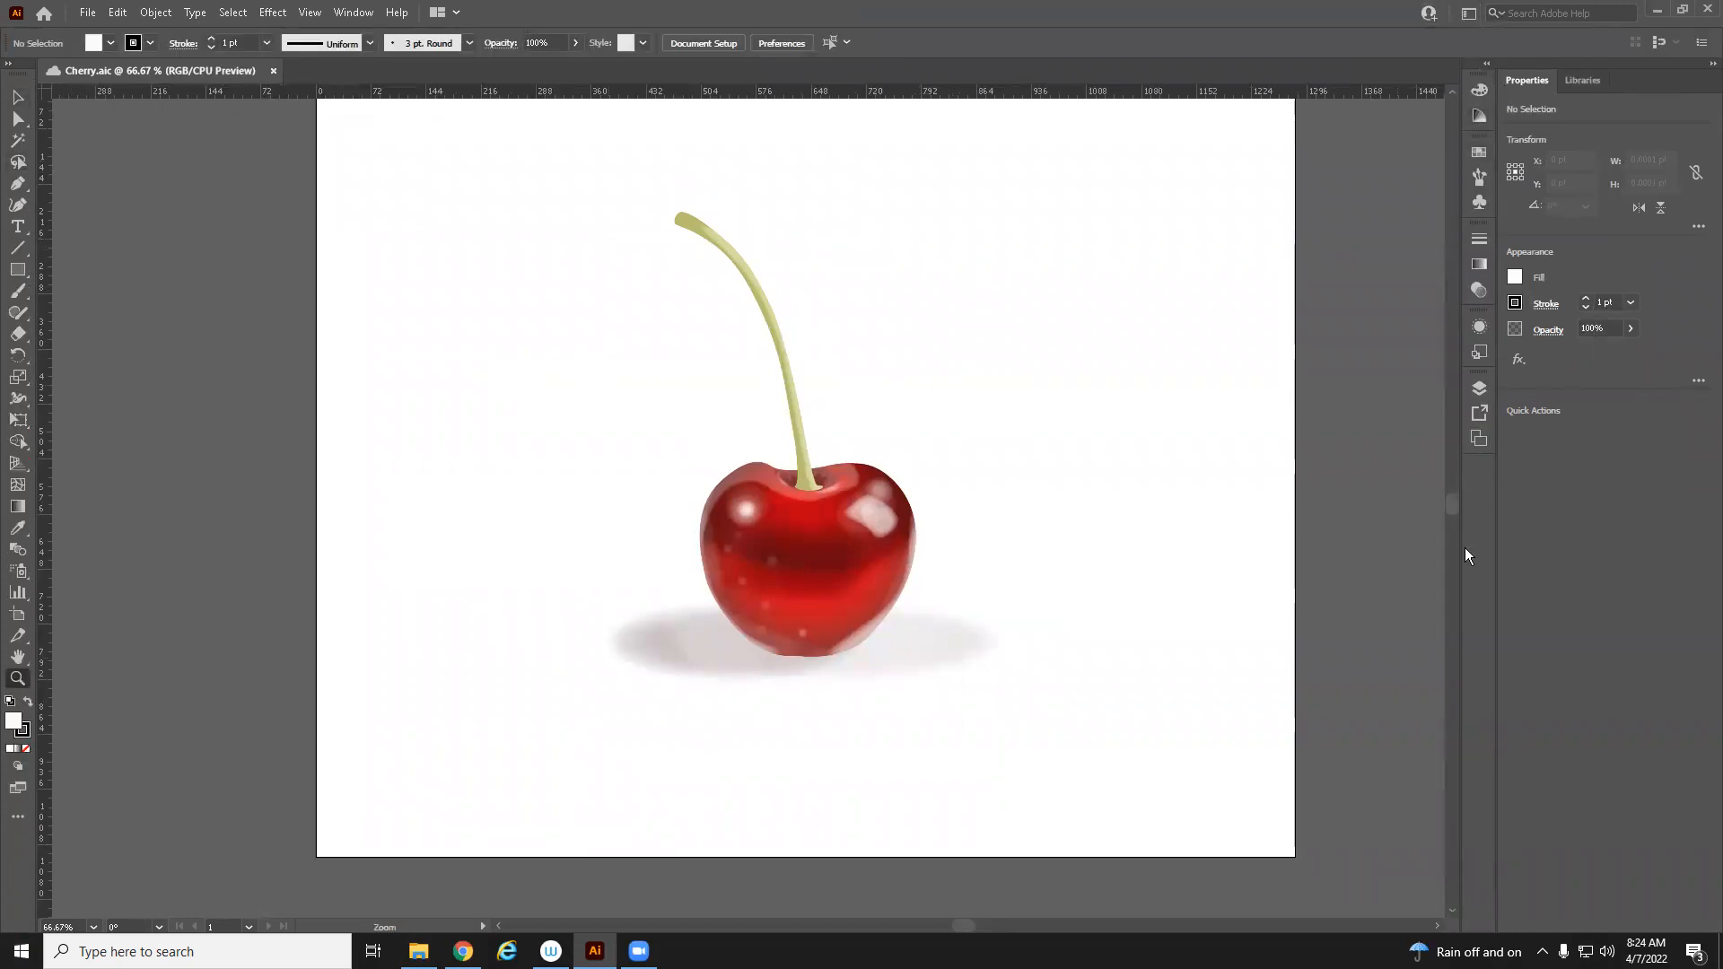
# Open the Layers panel, enlarge it, and move it next to the Properties panel
pyautogui.click(1473, 392)
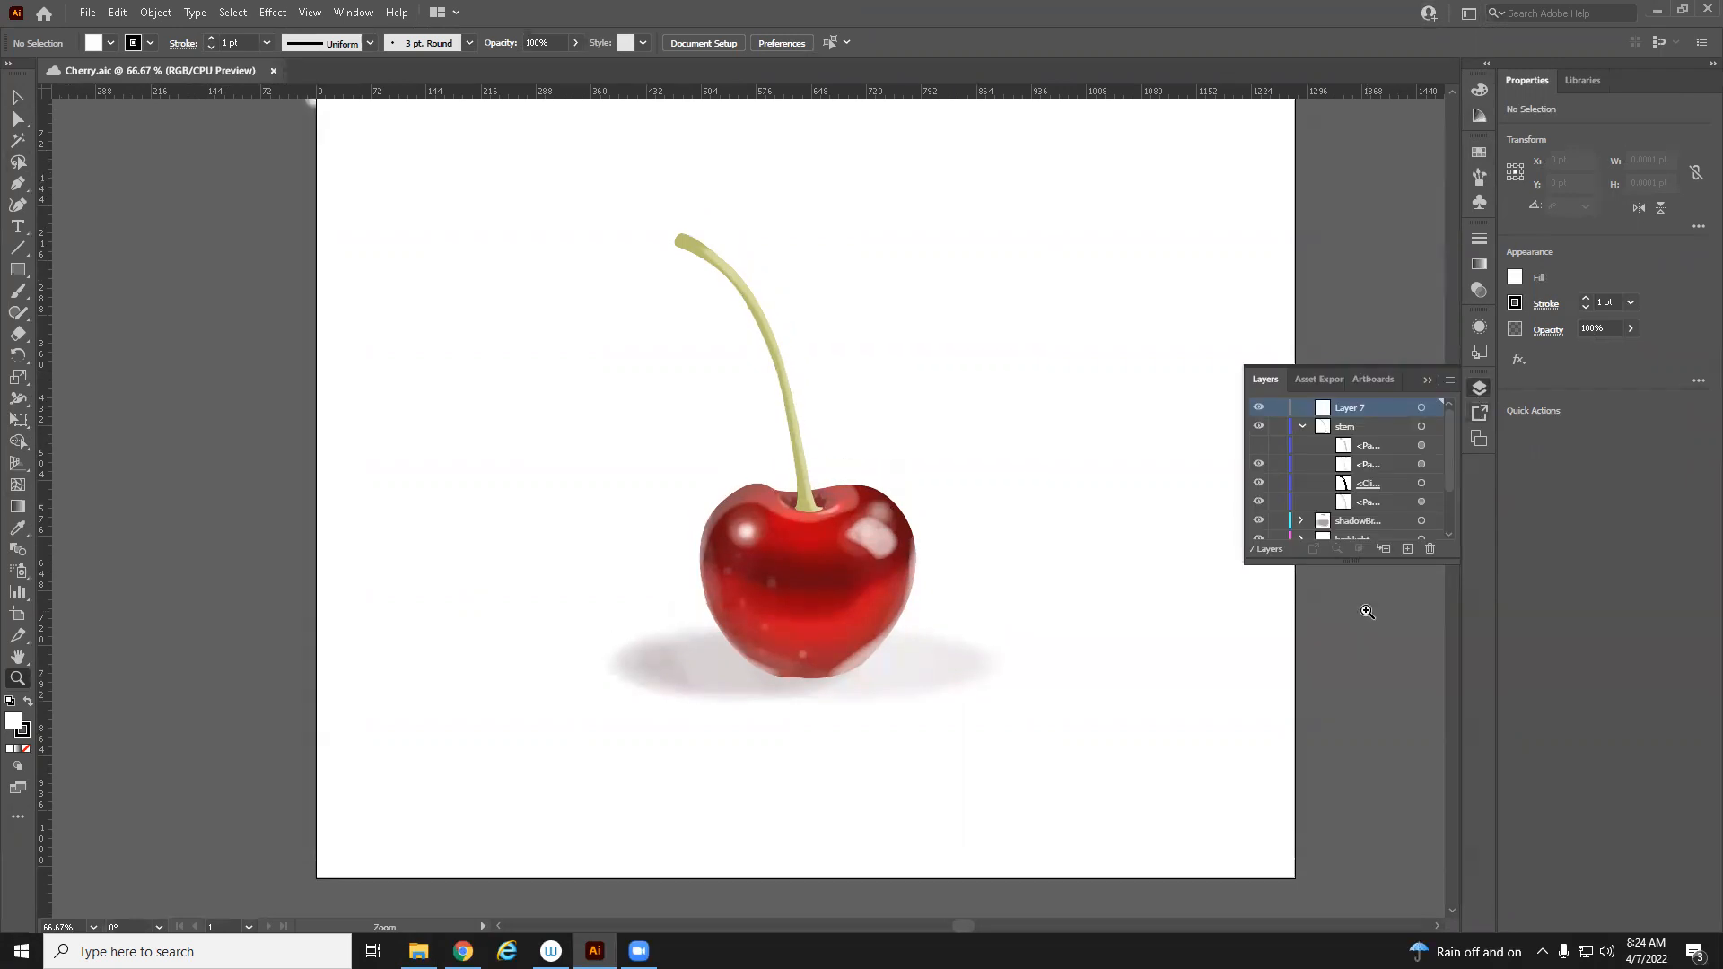
pyautogui.moveTo(1382, 563); pyautogui.dragTo(1407, 752)
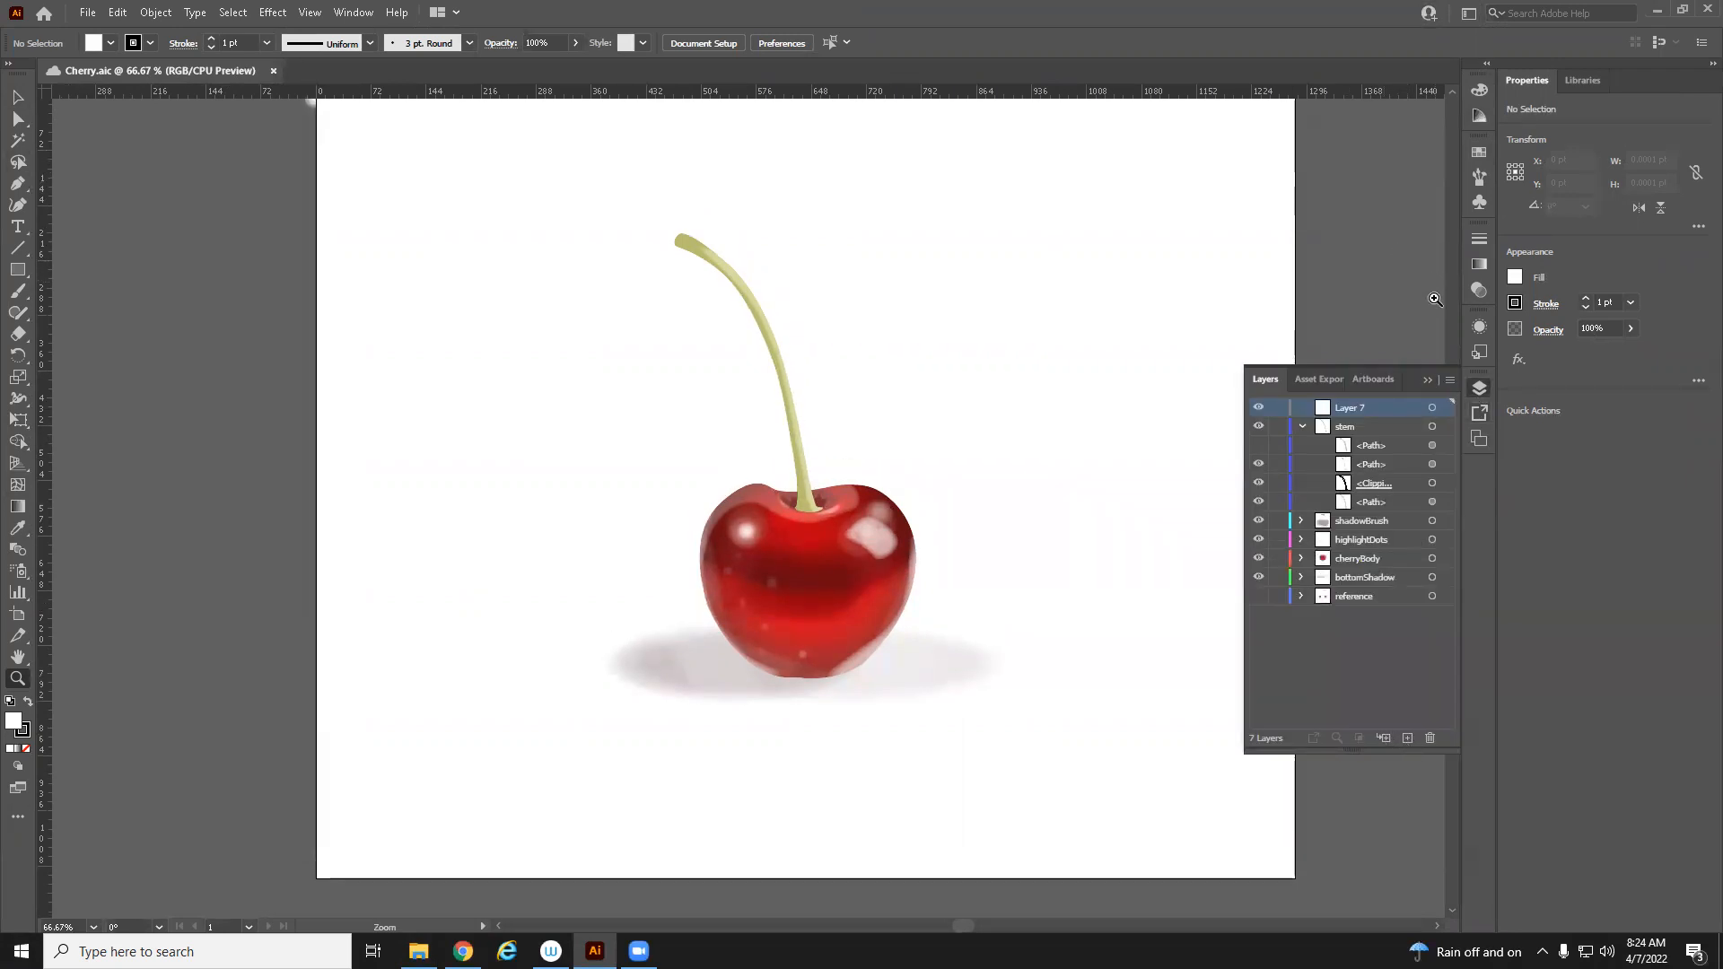
pyautogui.moveTo(1409, 379); pyautogui.dragTo(1330, 214)
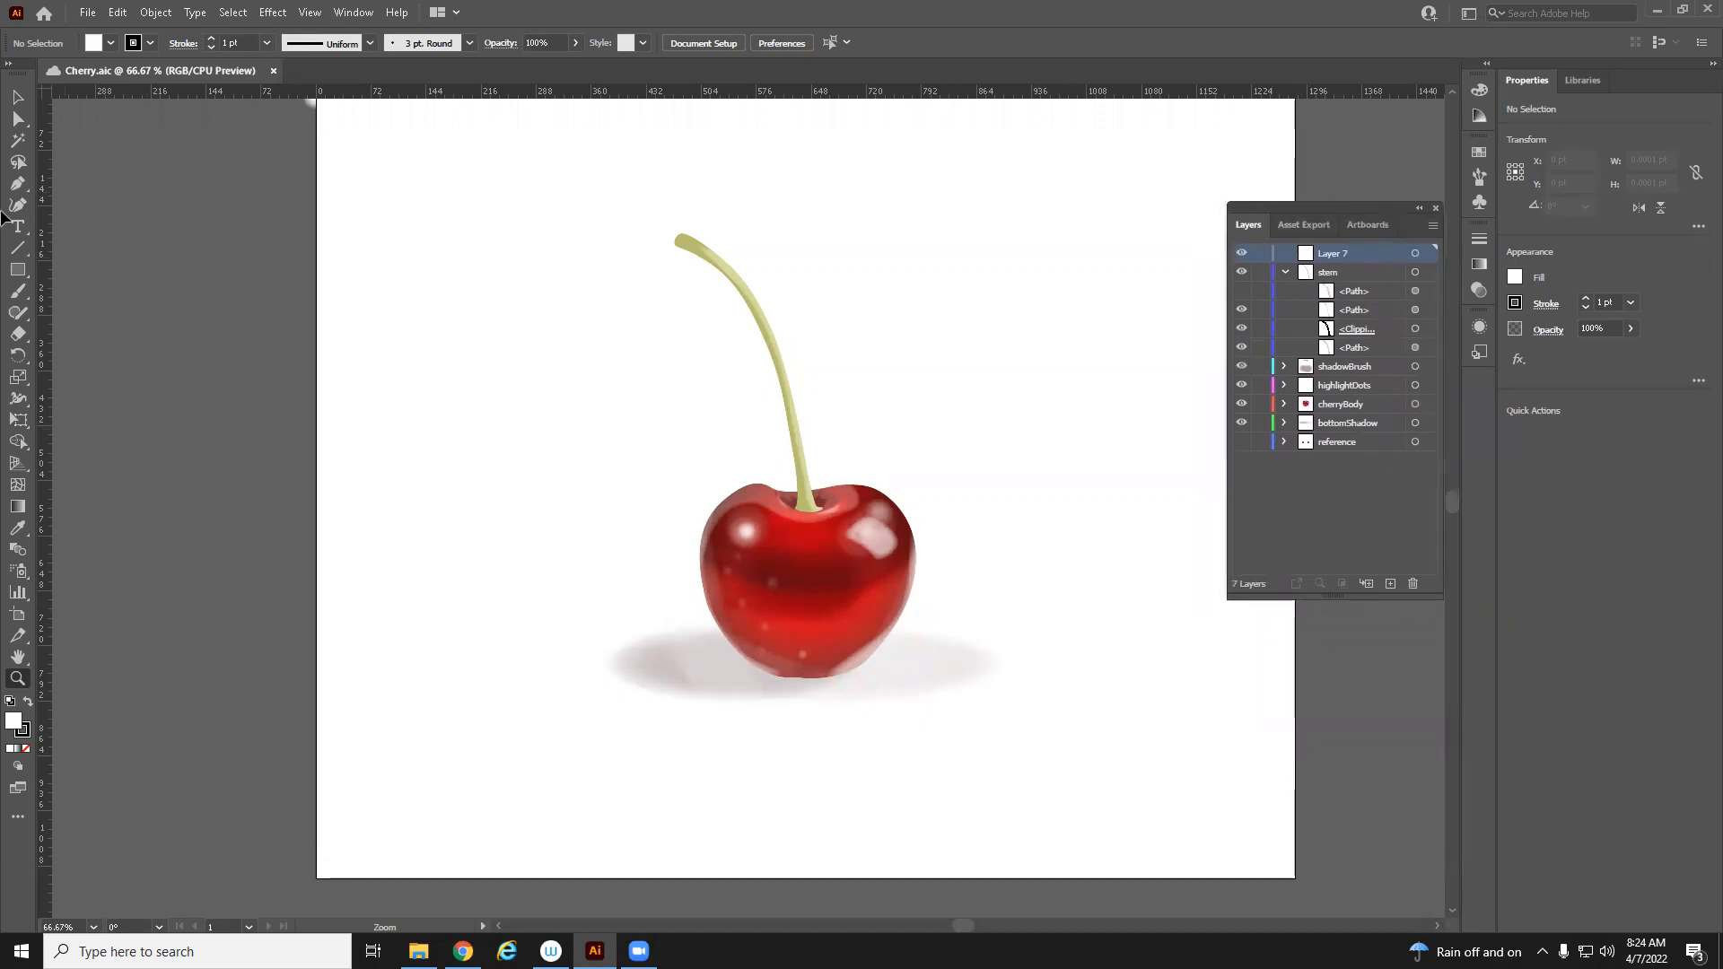
# Start a new document and check the exercise instructions for the recommended document setup
pyautogui.click(87, 12)
pyautogui.hotkey('ctrl', 'n')
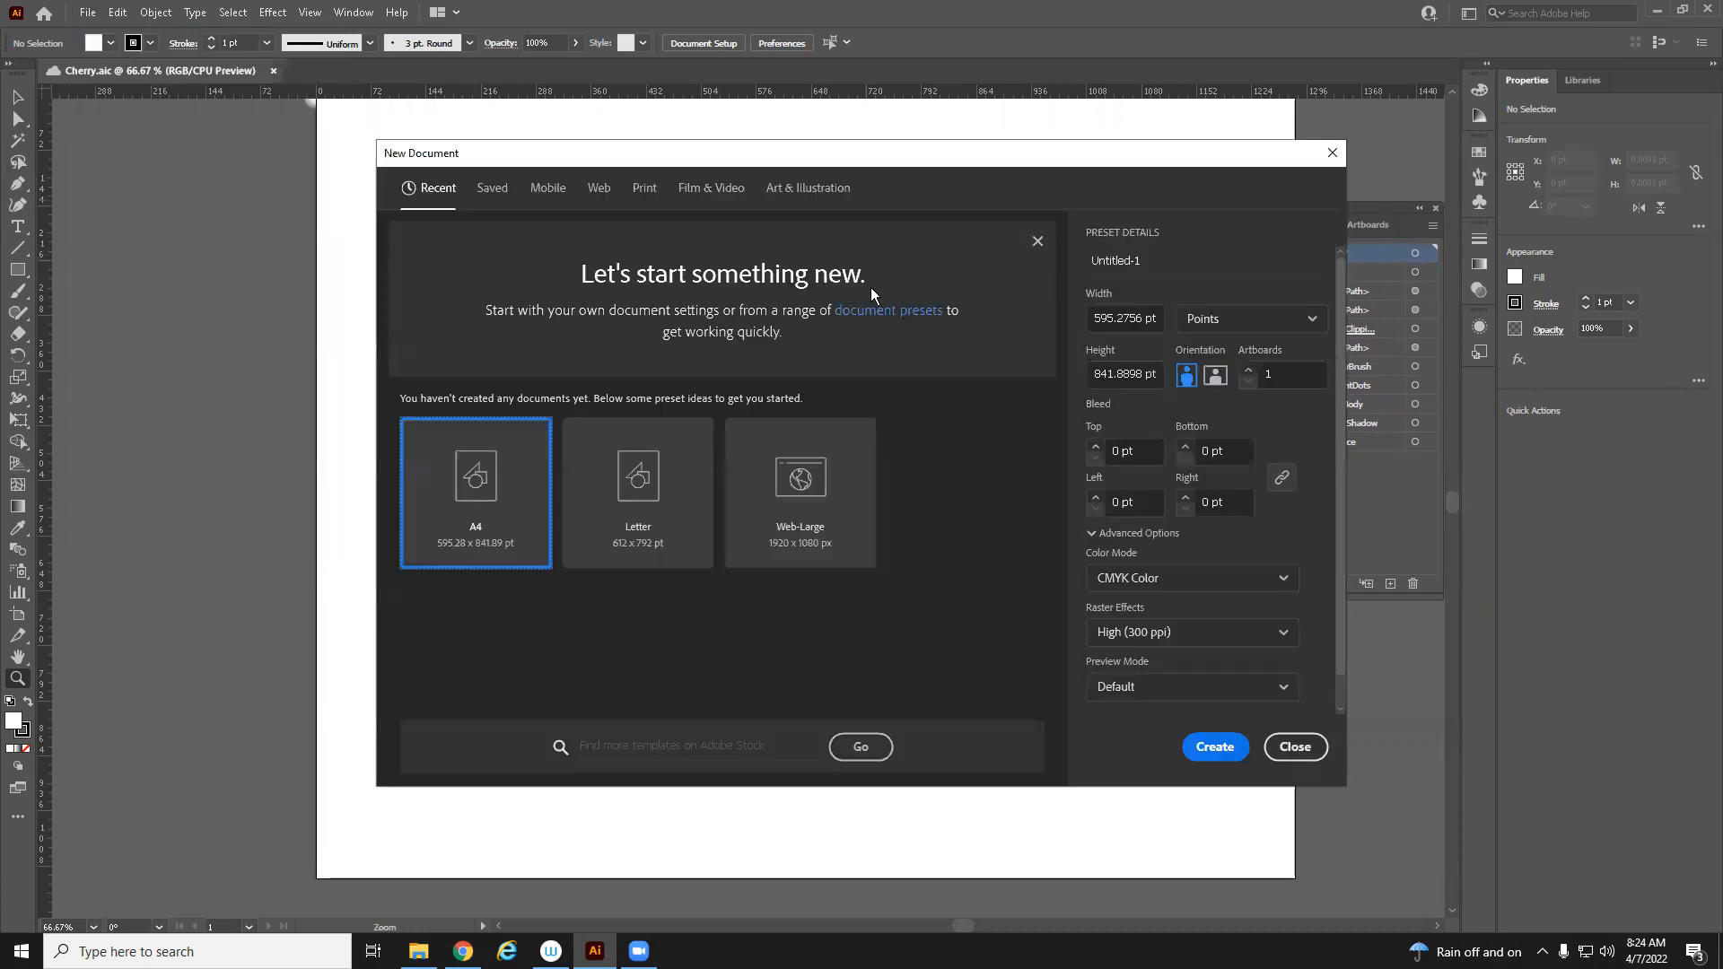
pyautogui.click(463, 952)
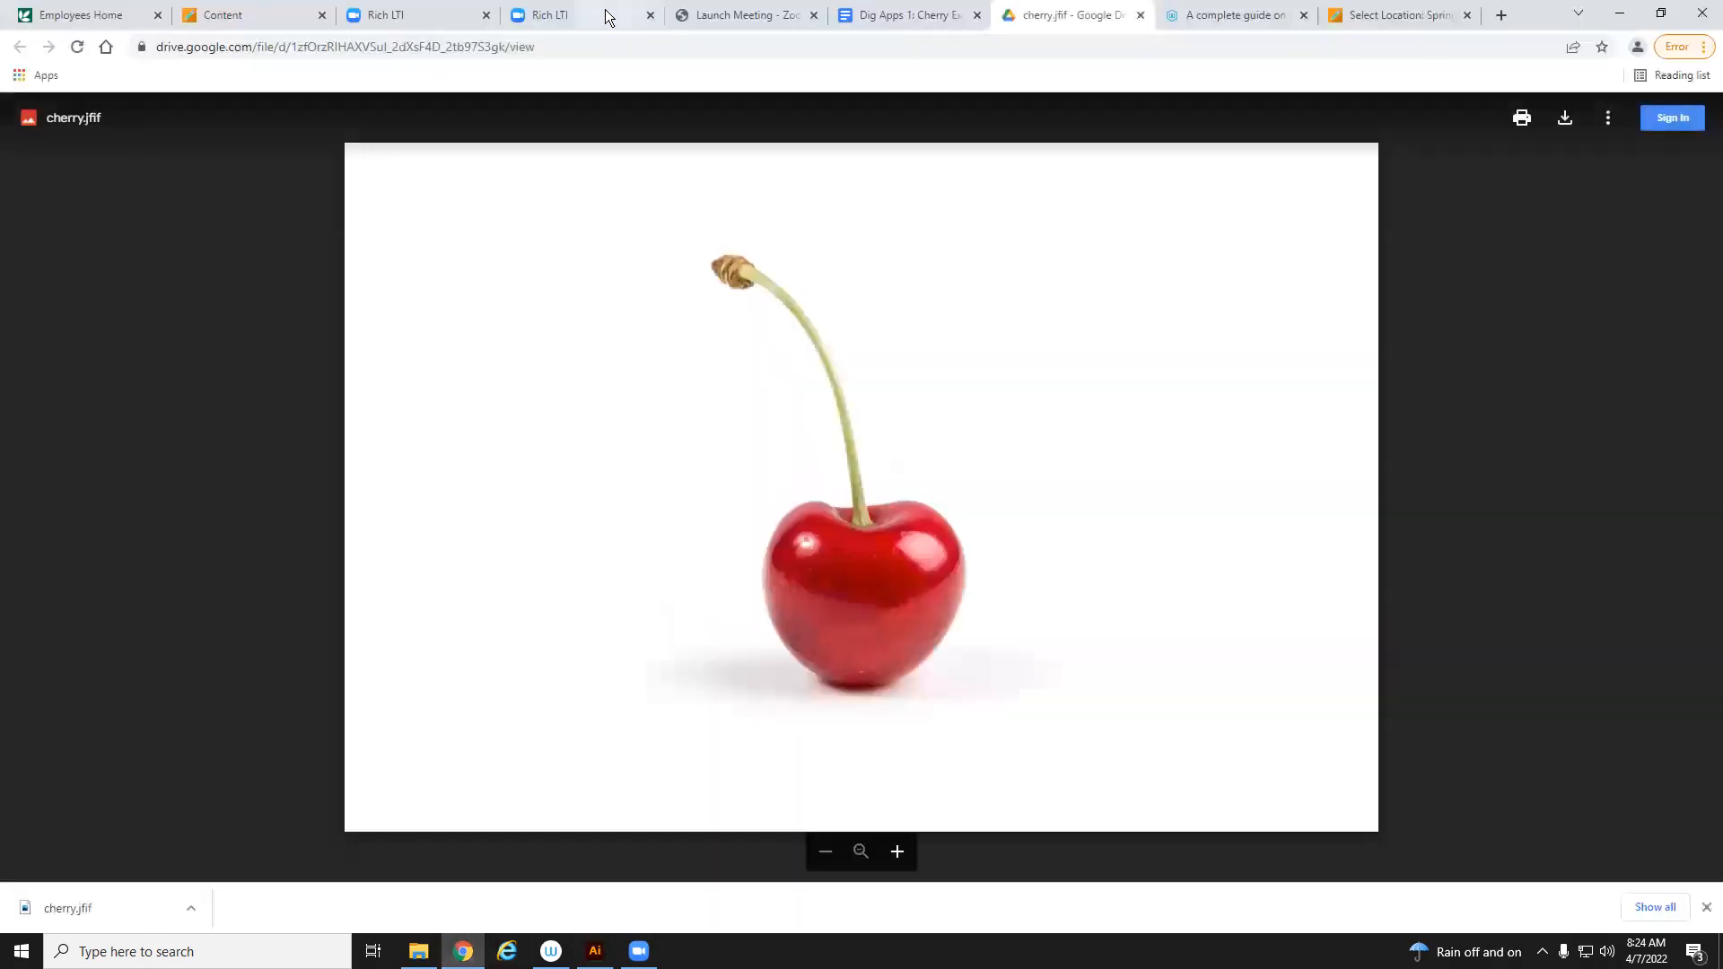
pyautogui.click(911, 14)
pyautogui.moveTo(711, 675)
pyautogui.click(1120, 687)
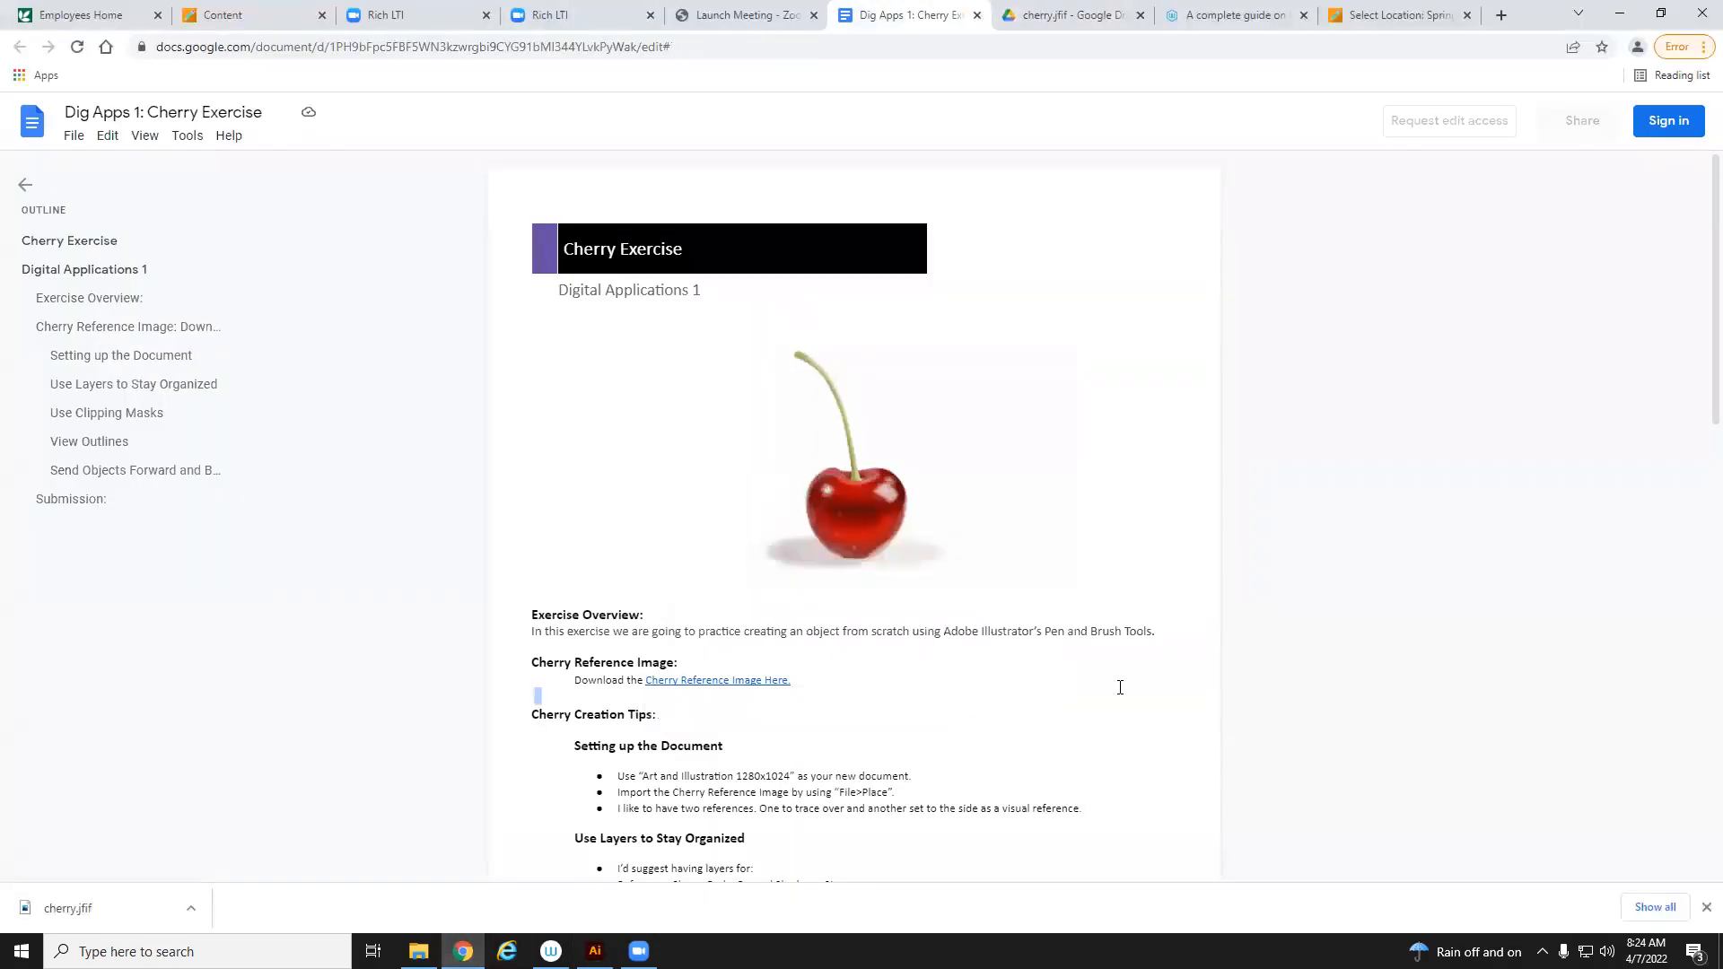
pyautogui.click(1620, 13)
# Create a new document from the Art & Illustration 1280 x 1024 preset with High (300 ppi) raster effects
pyautogui.click(816, 196)
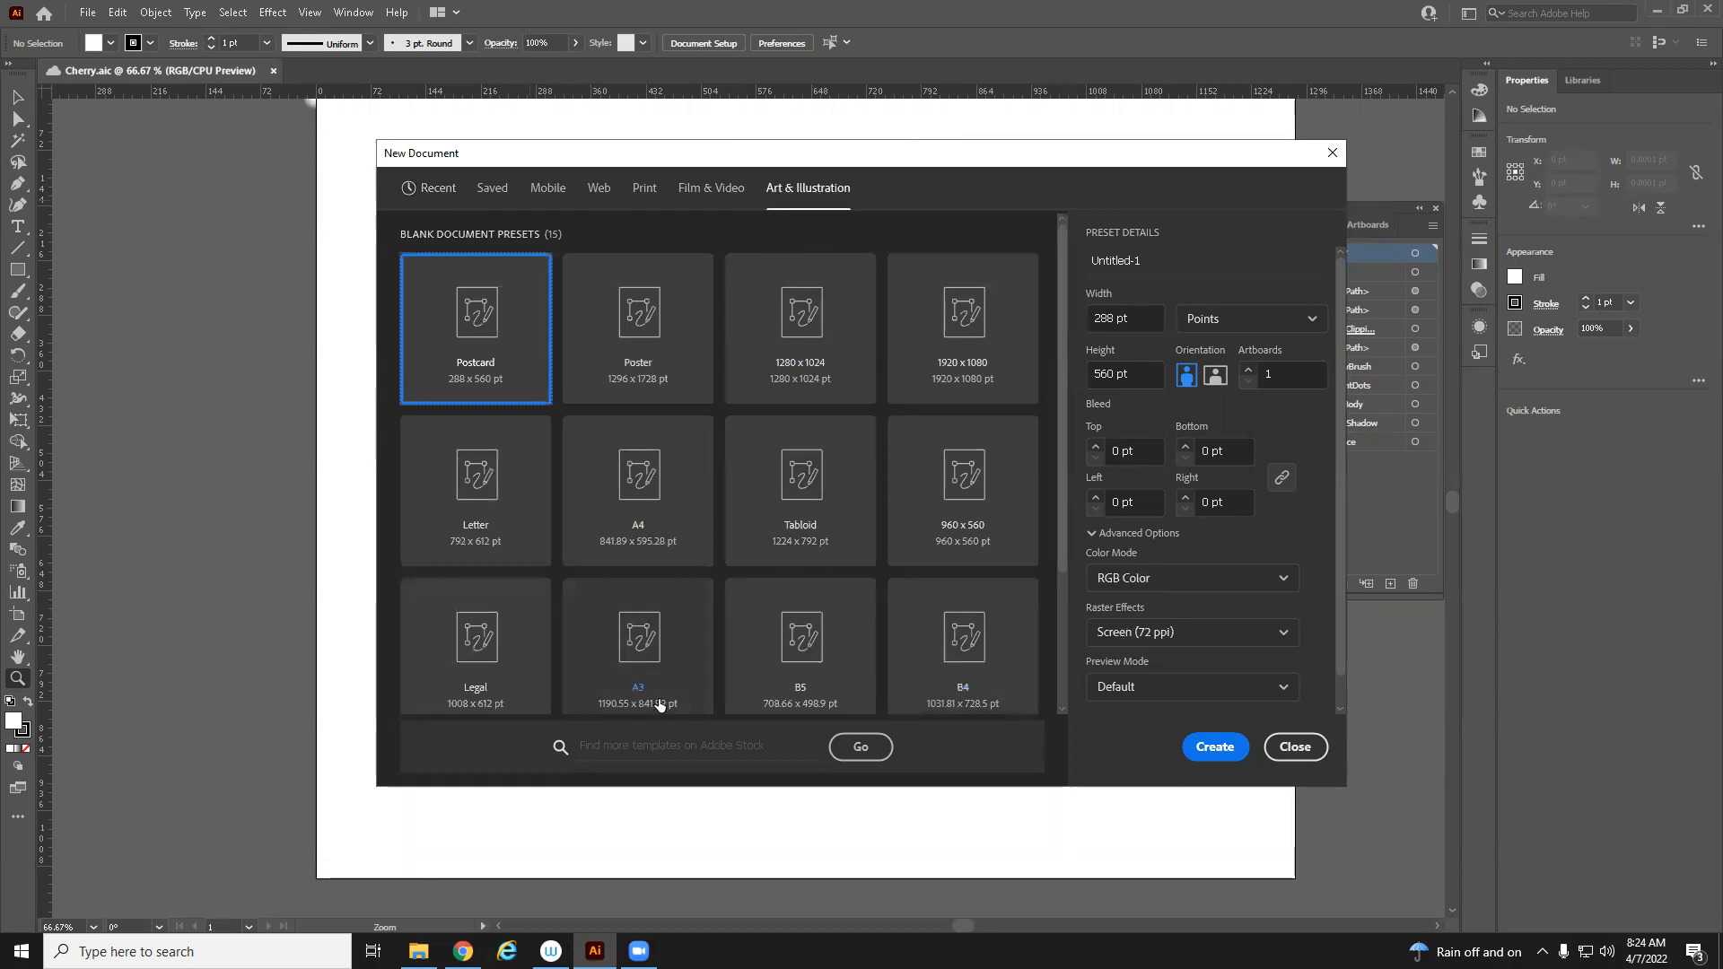
pyautogui.click(763, 386)
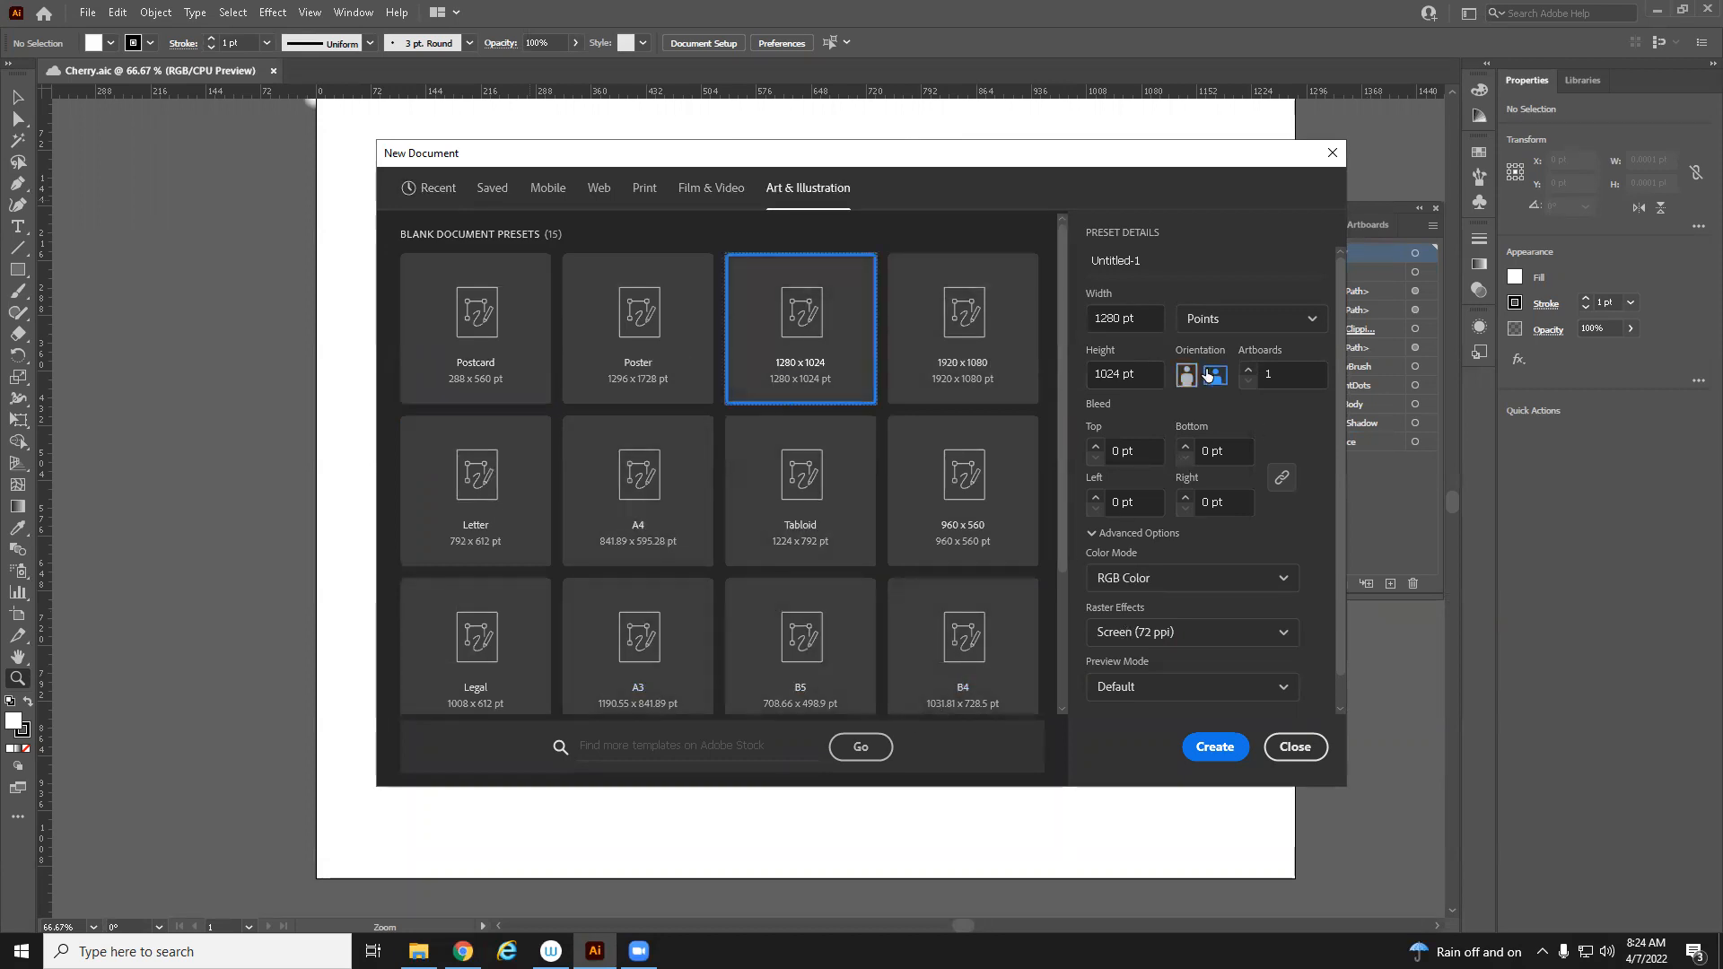
pyautogui.click(1177, 632)
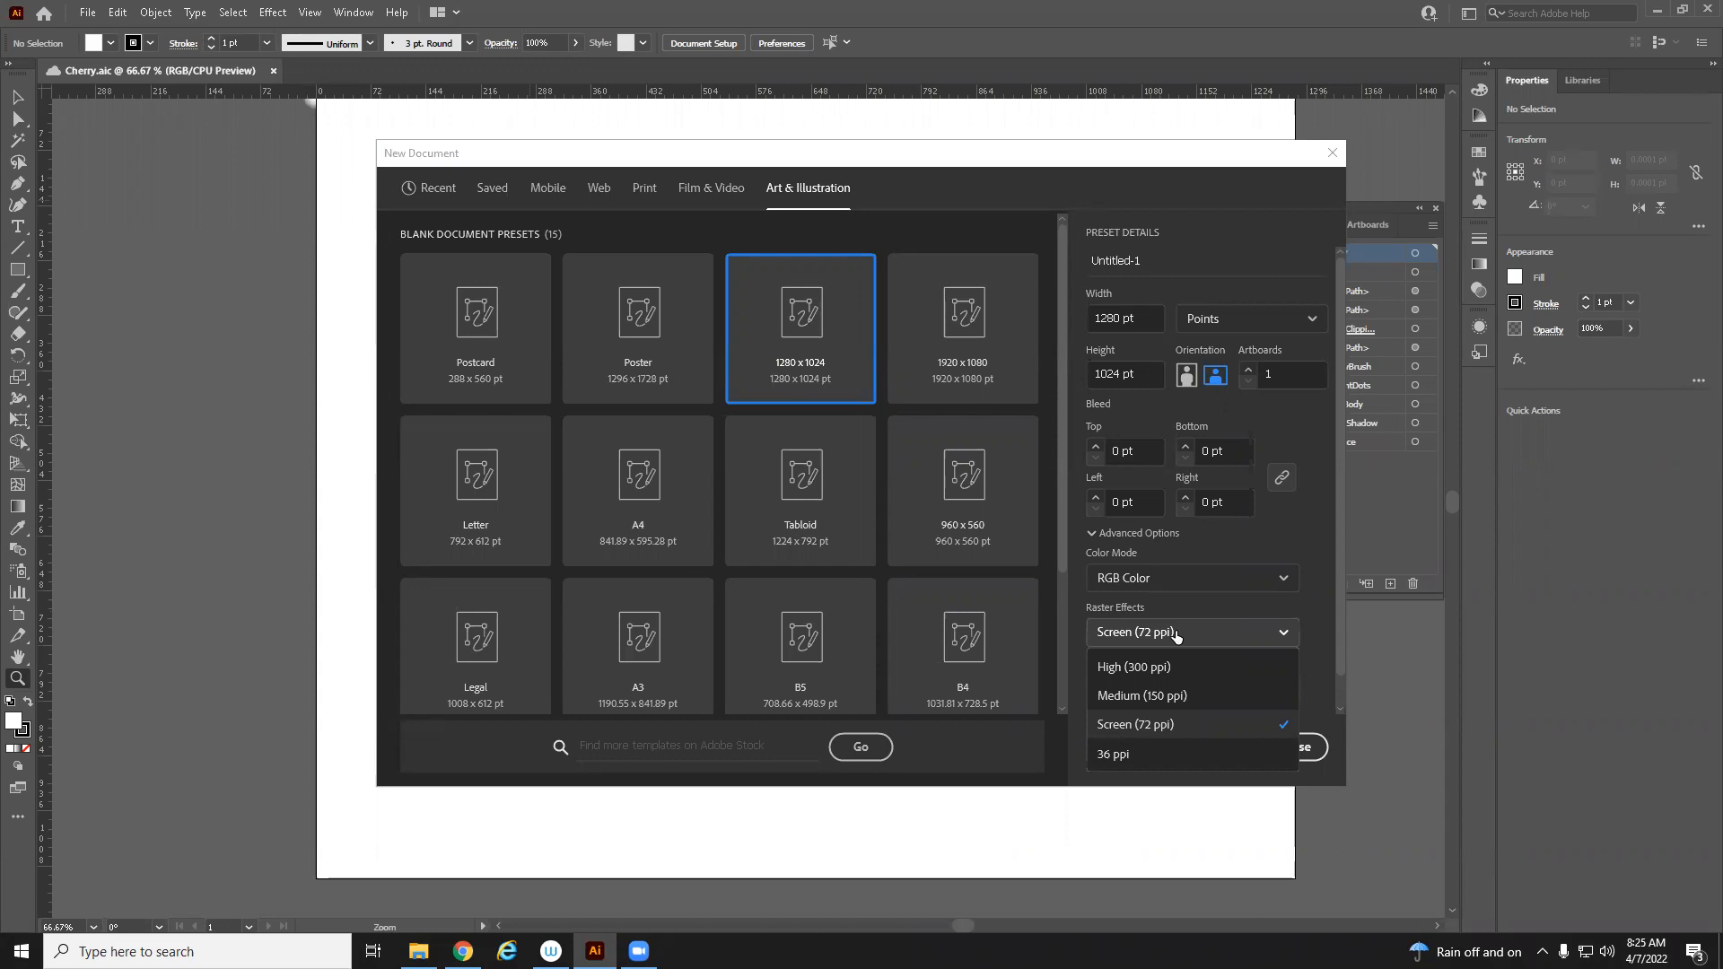
pyautogui.click(1129, 666)
pyautogui.click(1217, 757)
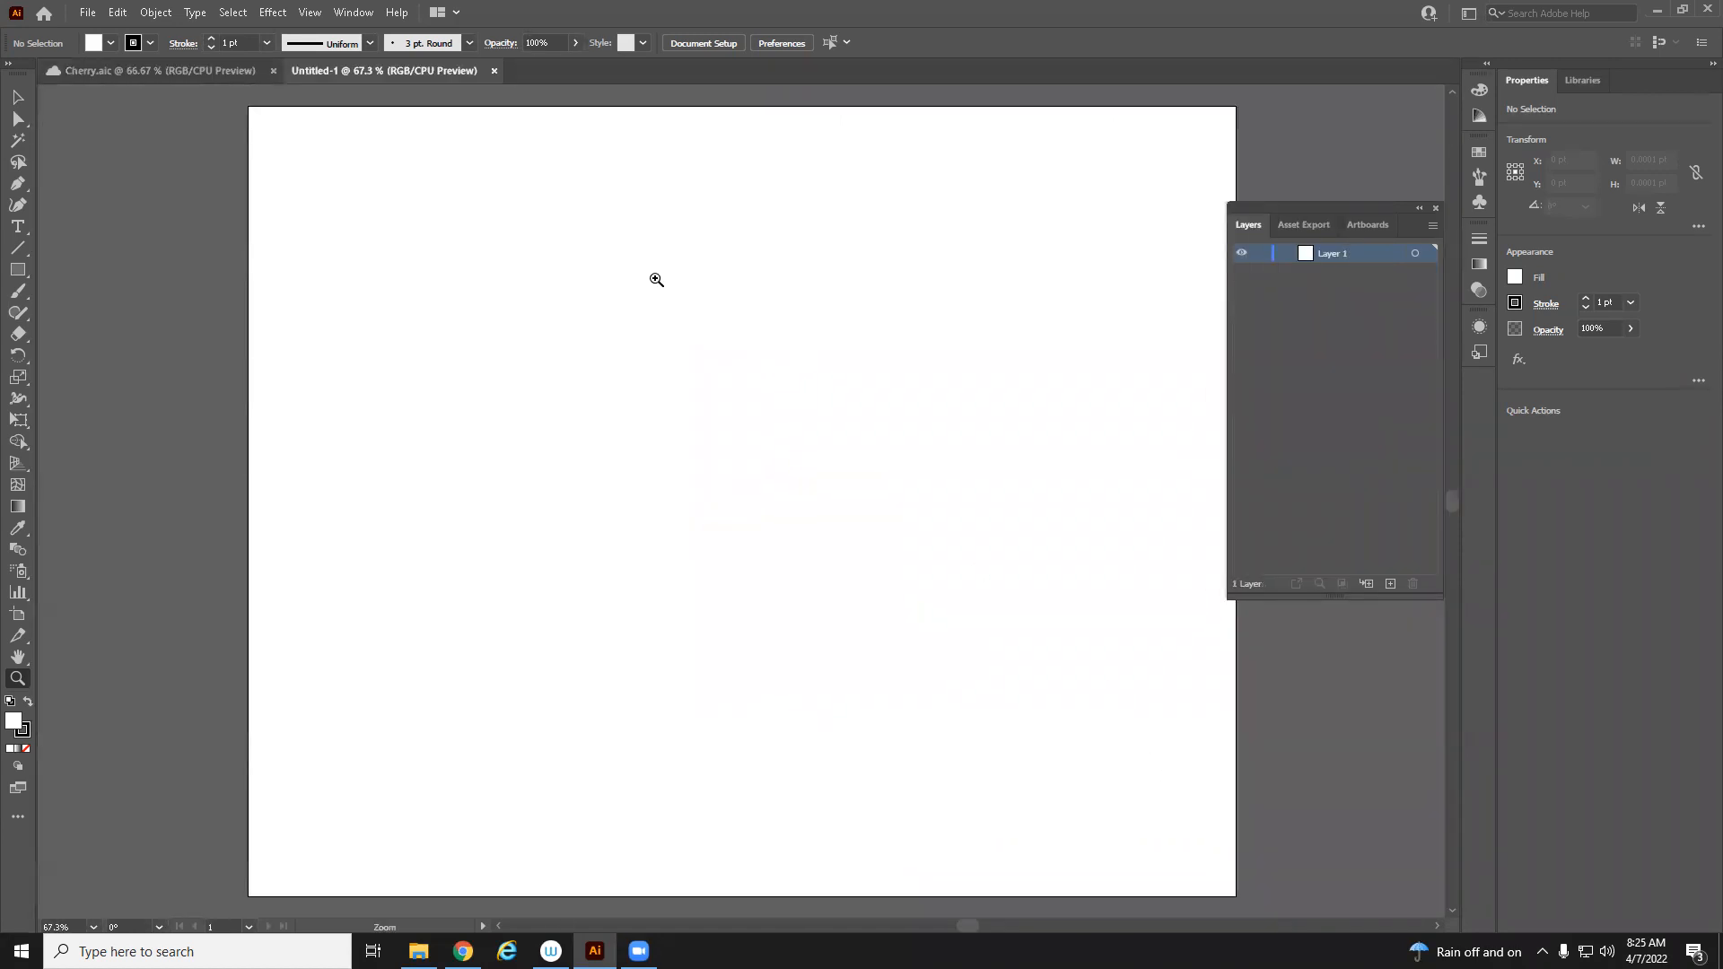
# Place cherry.jfif from the Desktop onto the artboard, sized to about 1198 × 798 pt
pyautogui.click(85, 13)
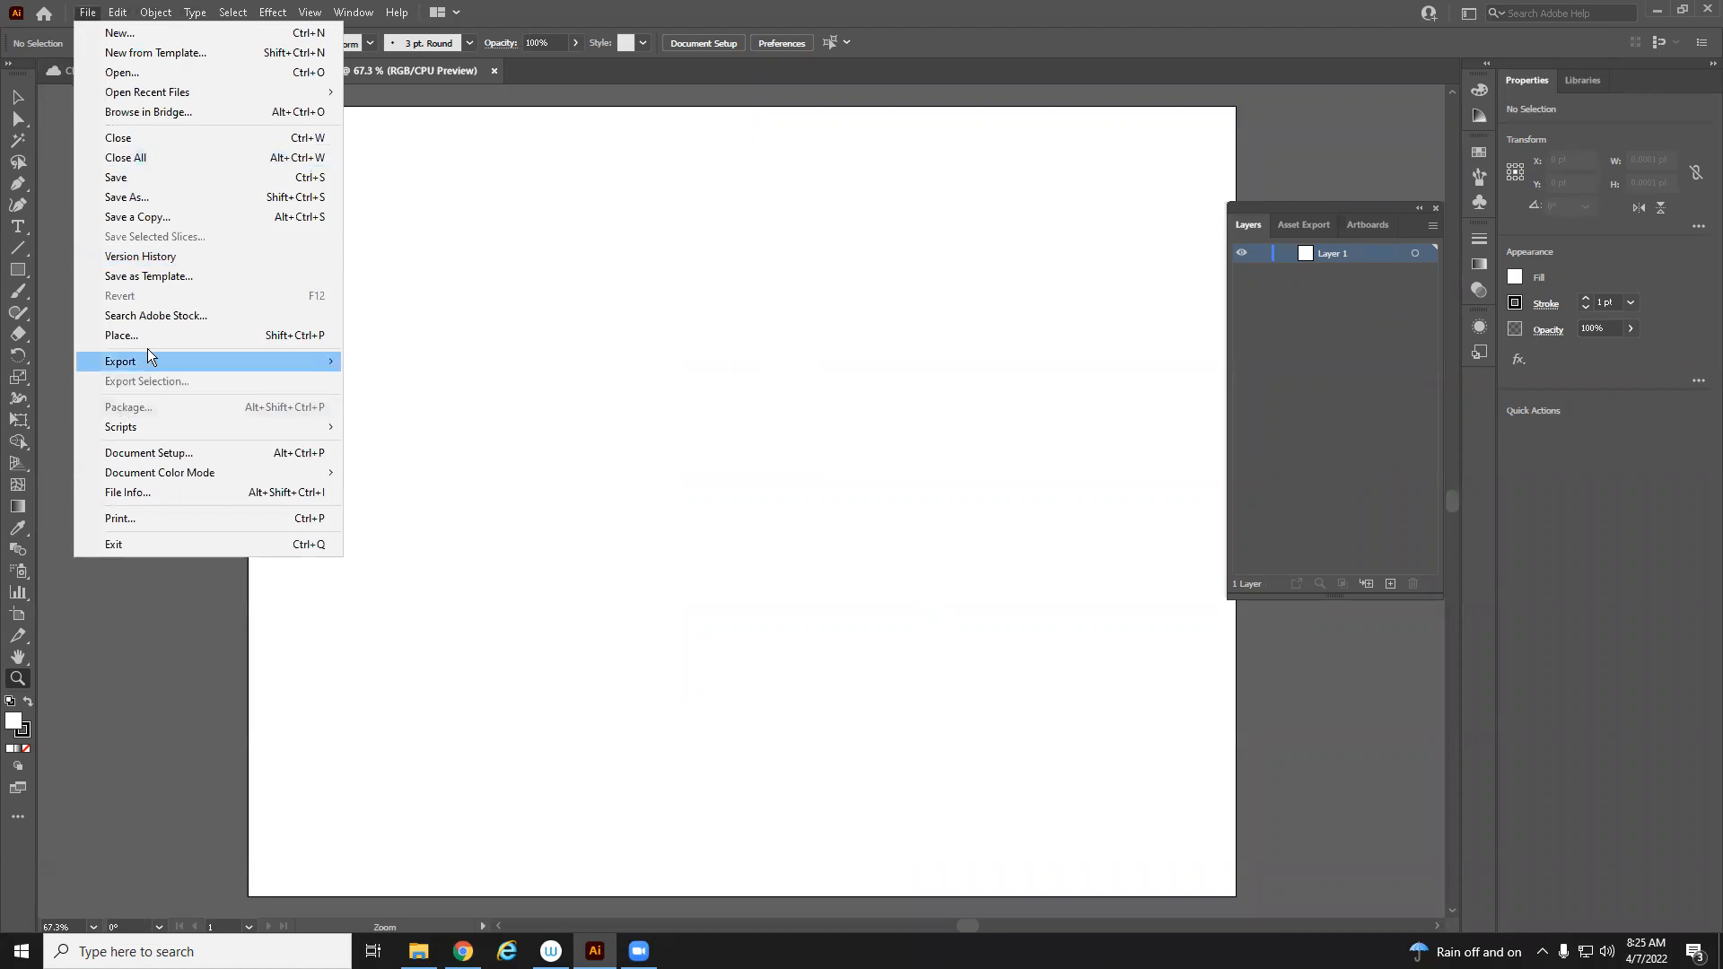
pyautogui.click(147, 346)
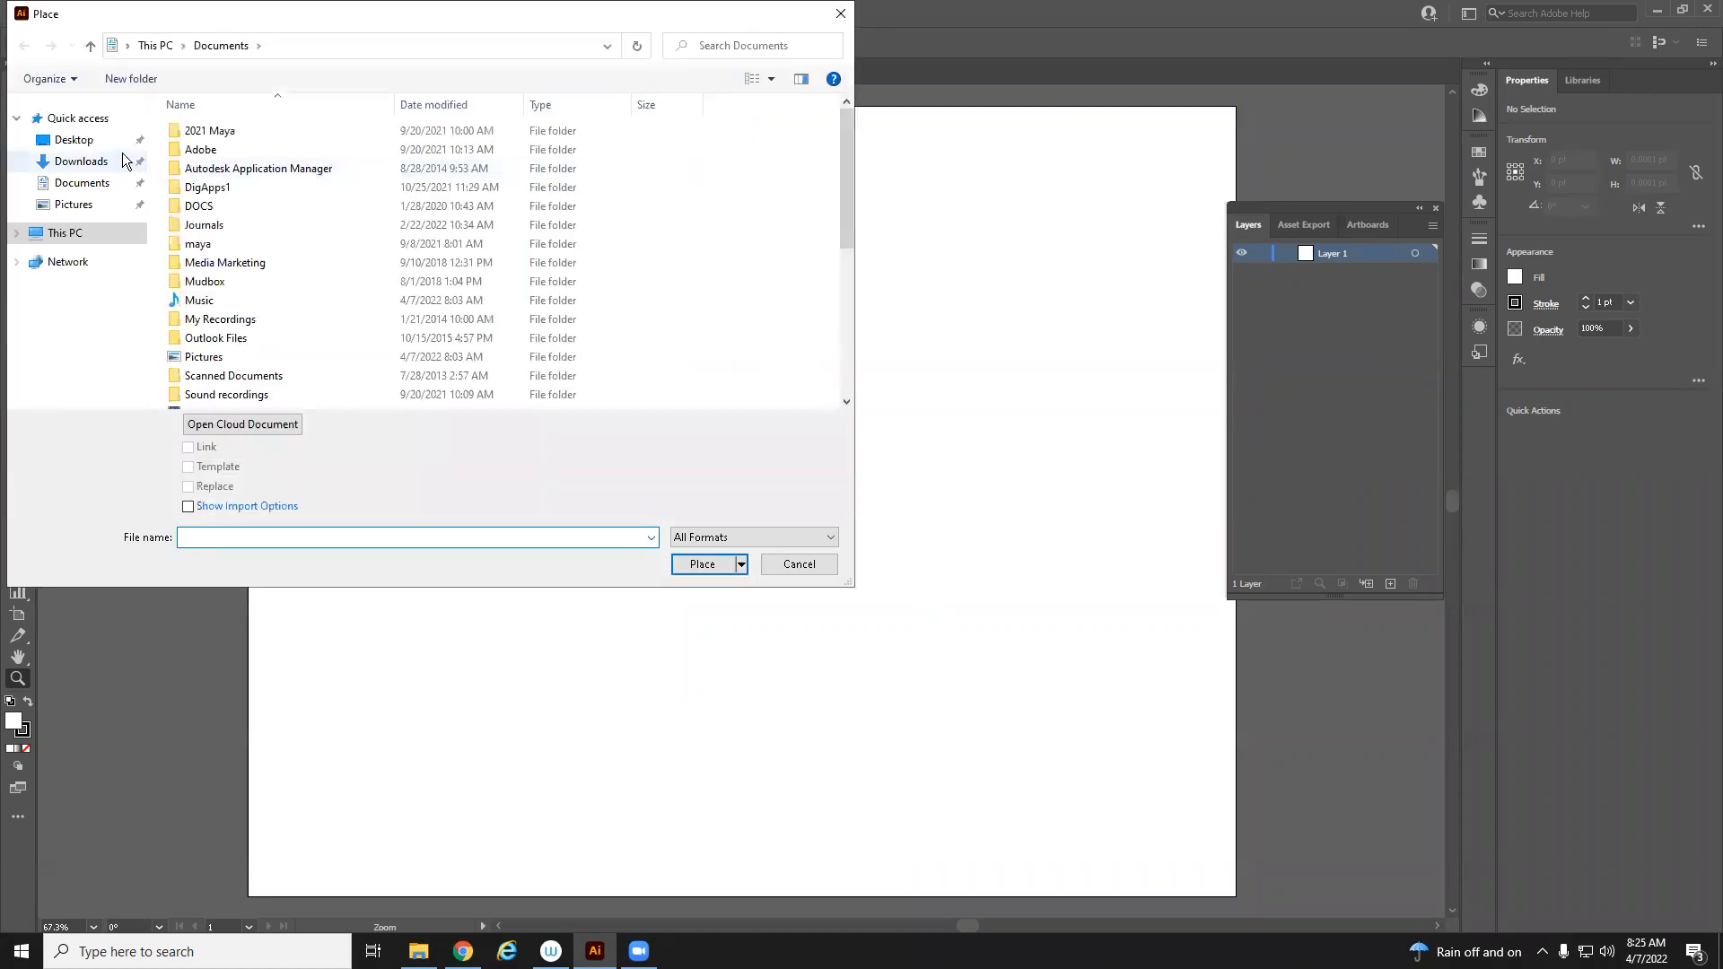
pyautogui.click(113, 142)
pyautogui.click(241, 165)
pyautogui.click(696, 565)
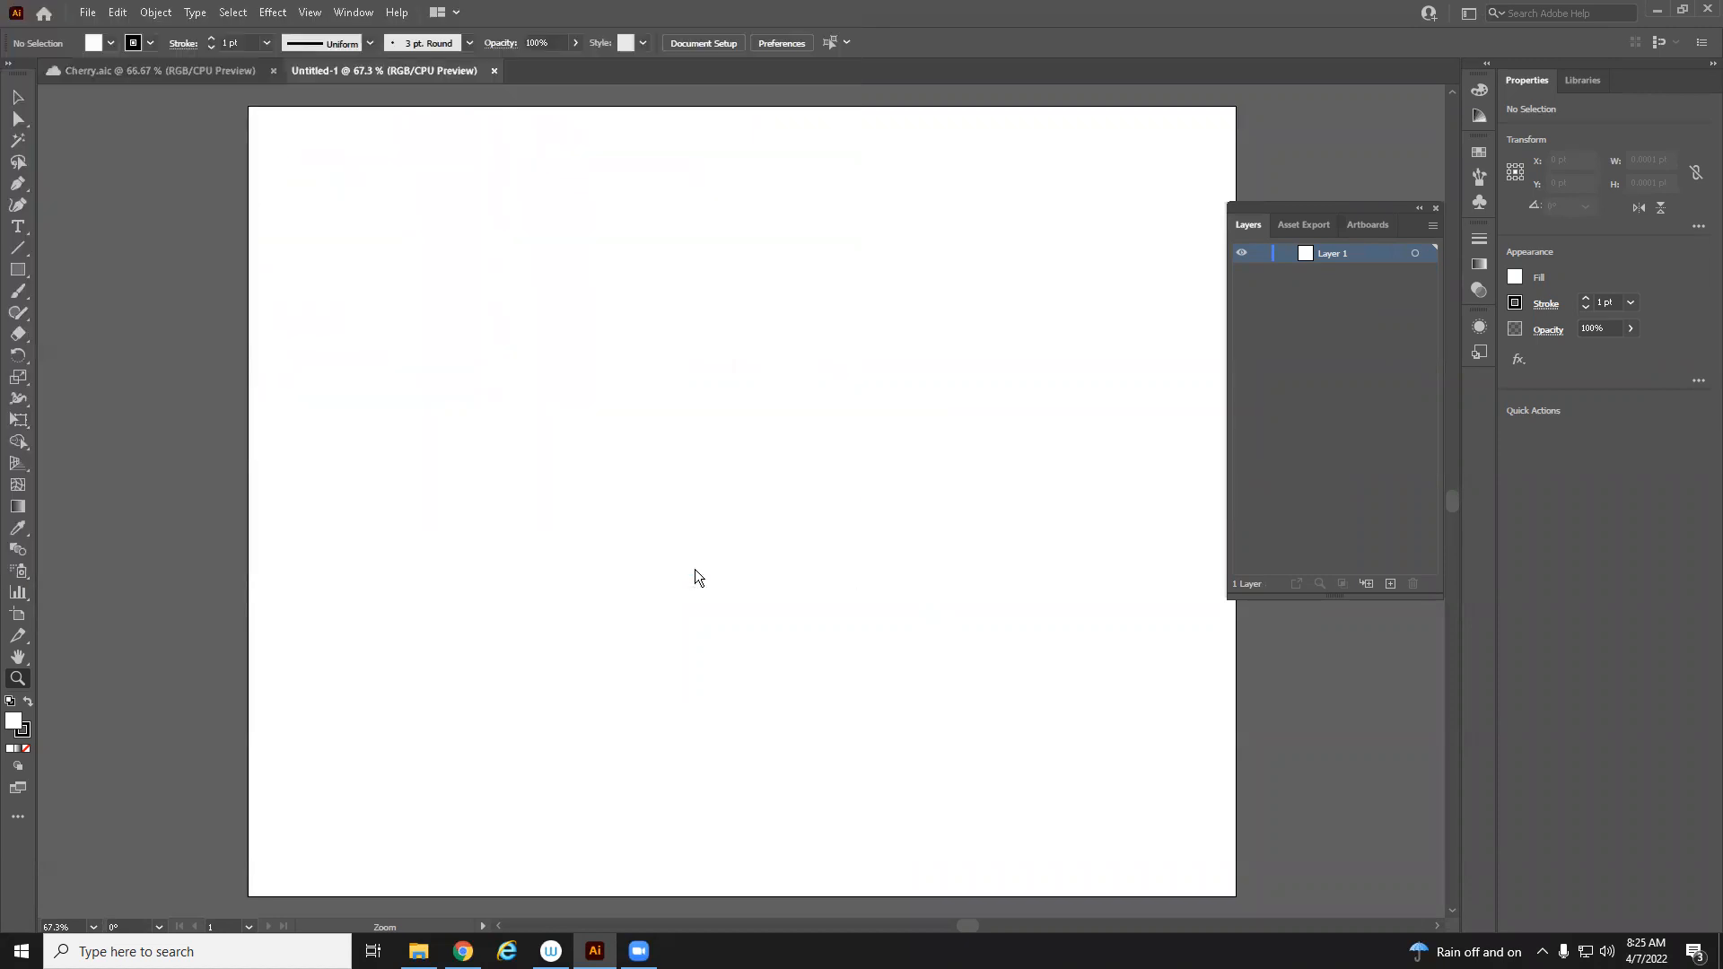
pyautogui.moveTo(288, 141); pyautogui.dragTo(1216, 835)
pyautogui.press('z')
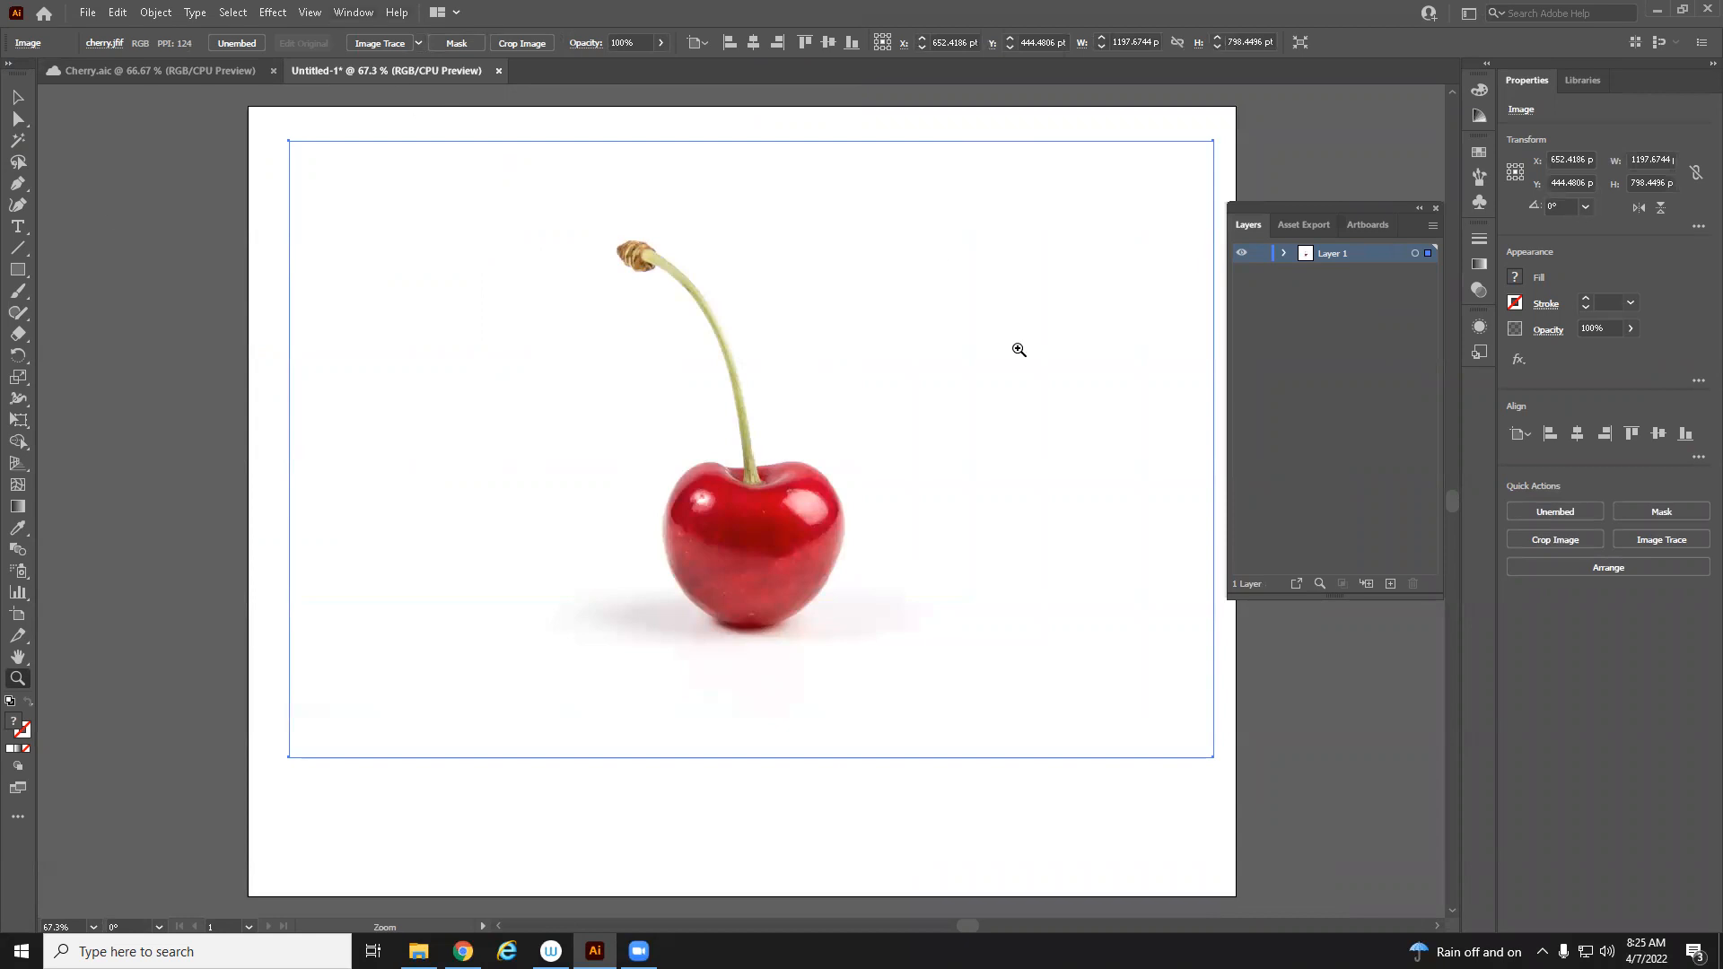
# Place cherry.jfif again as a template layer with import options, then remove it
pyautogui.click(89, 14)
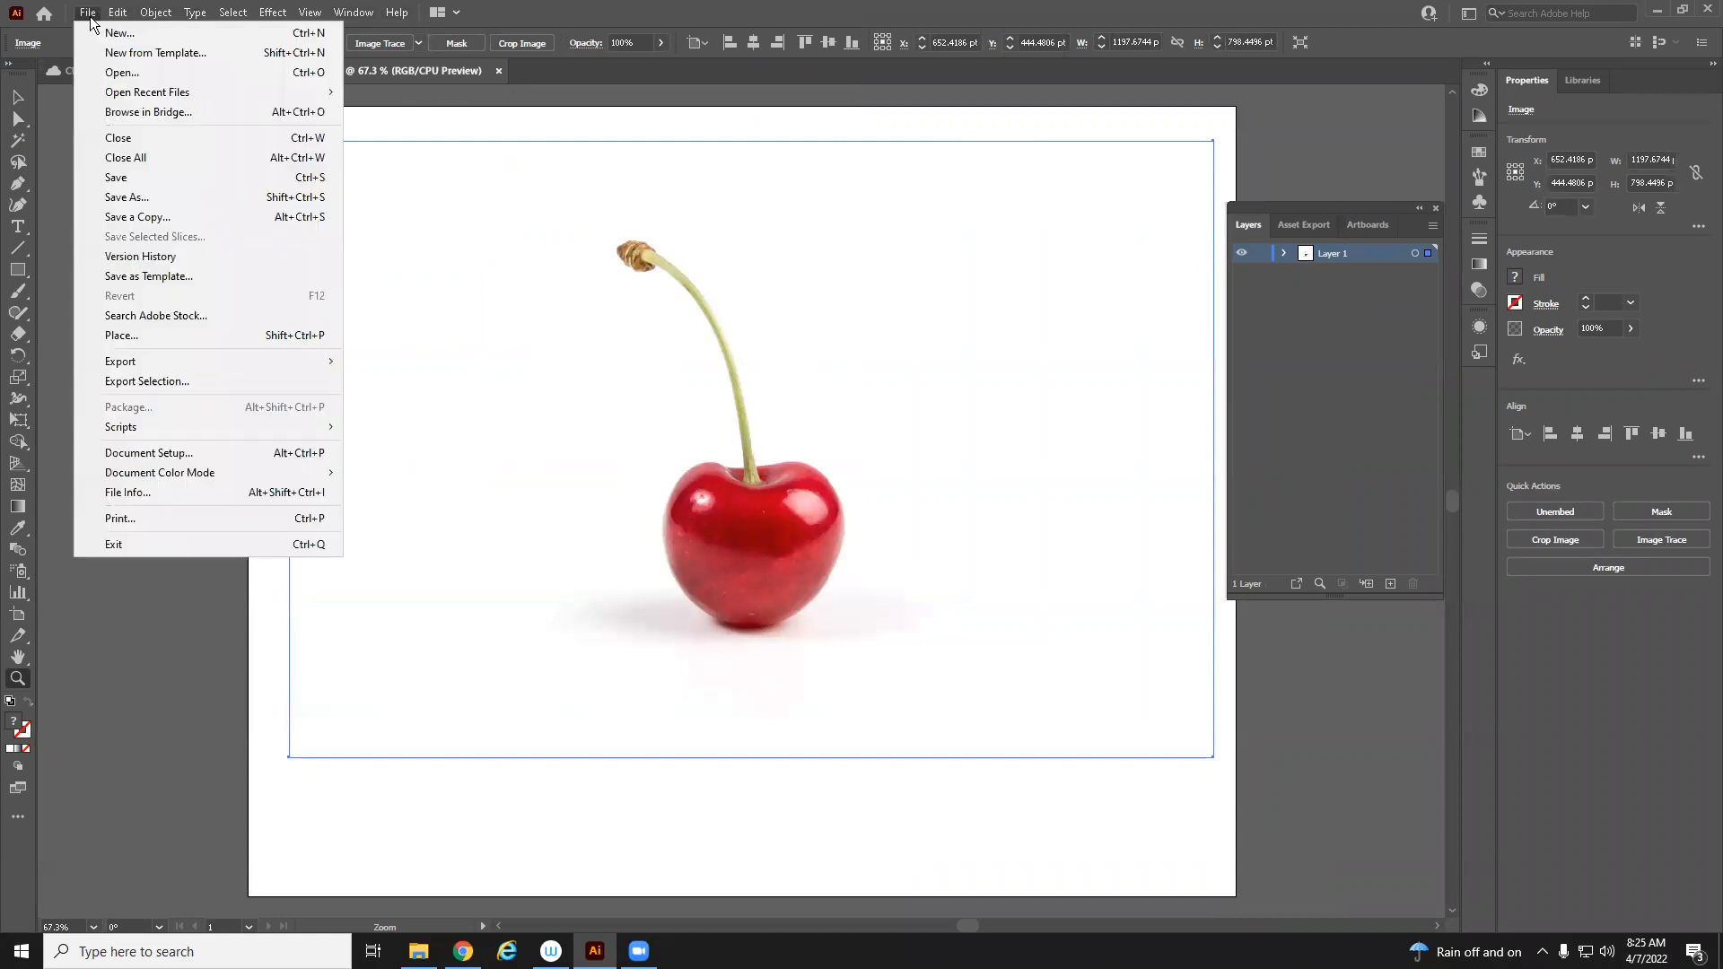
pyautogui.click(115, 338)
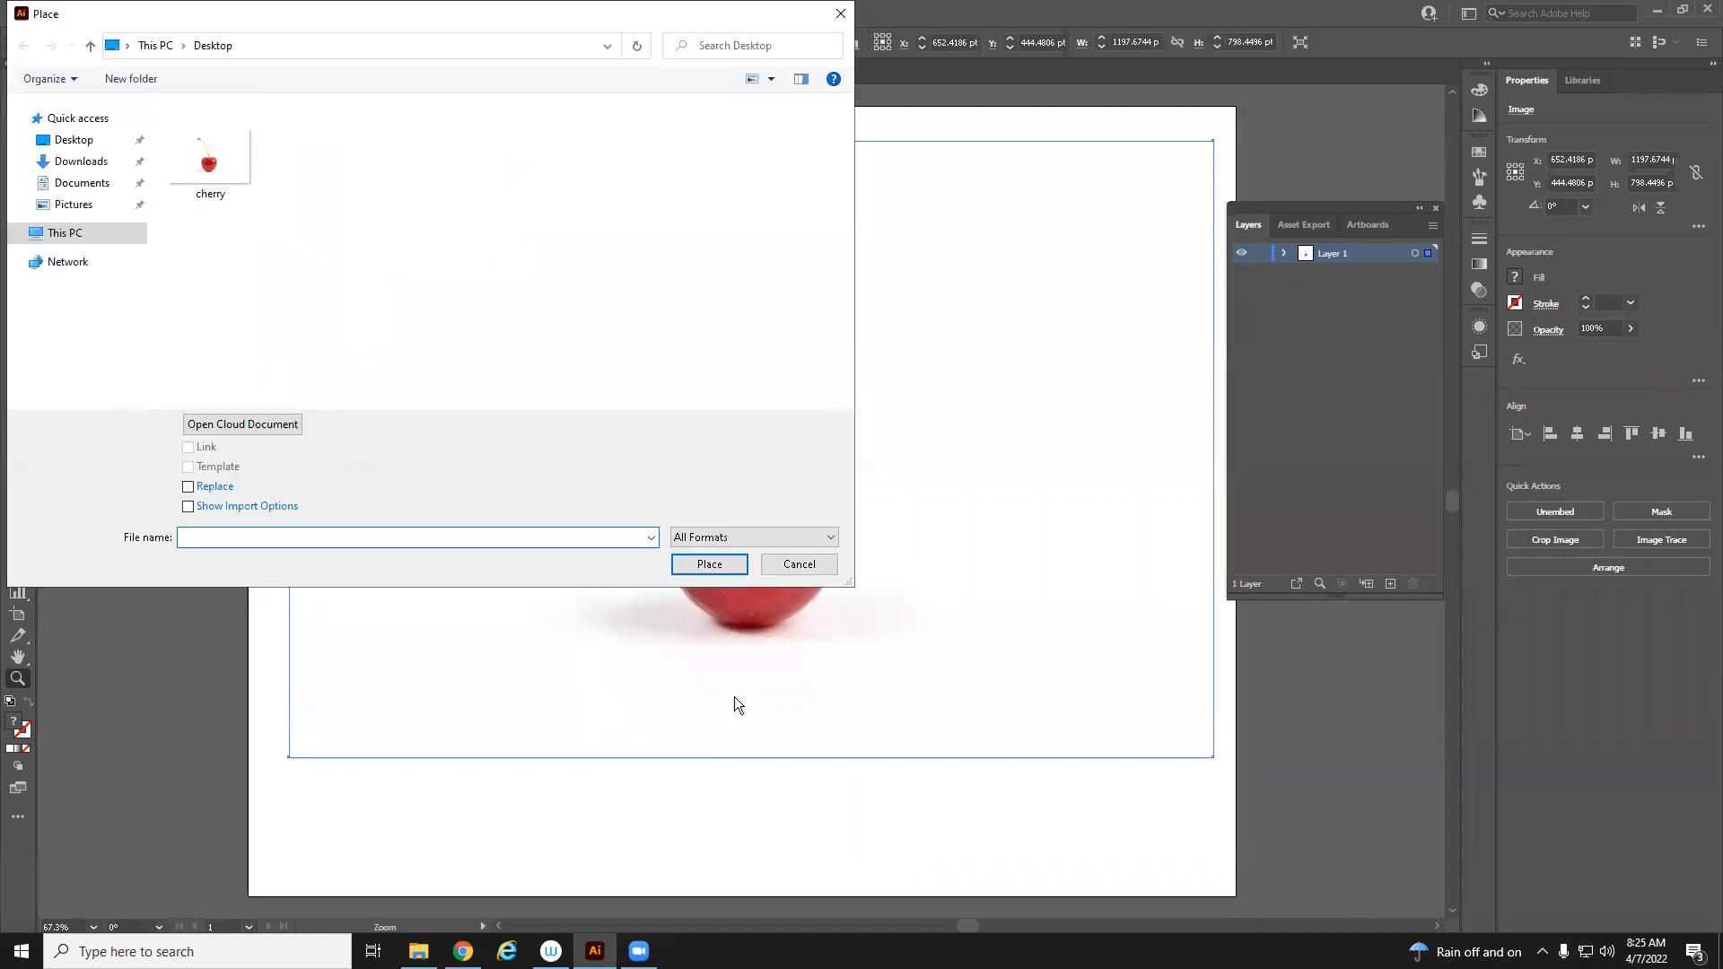
pyautogui.click(210, 151)
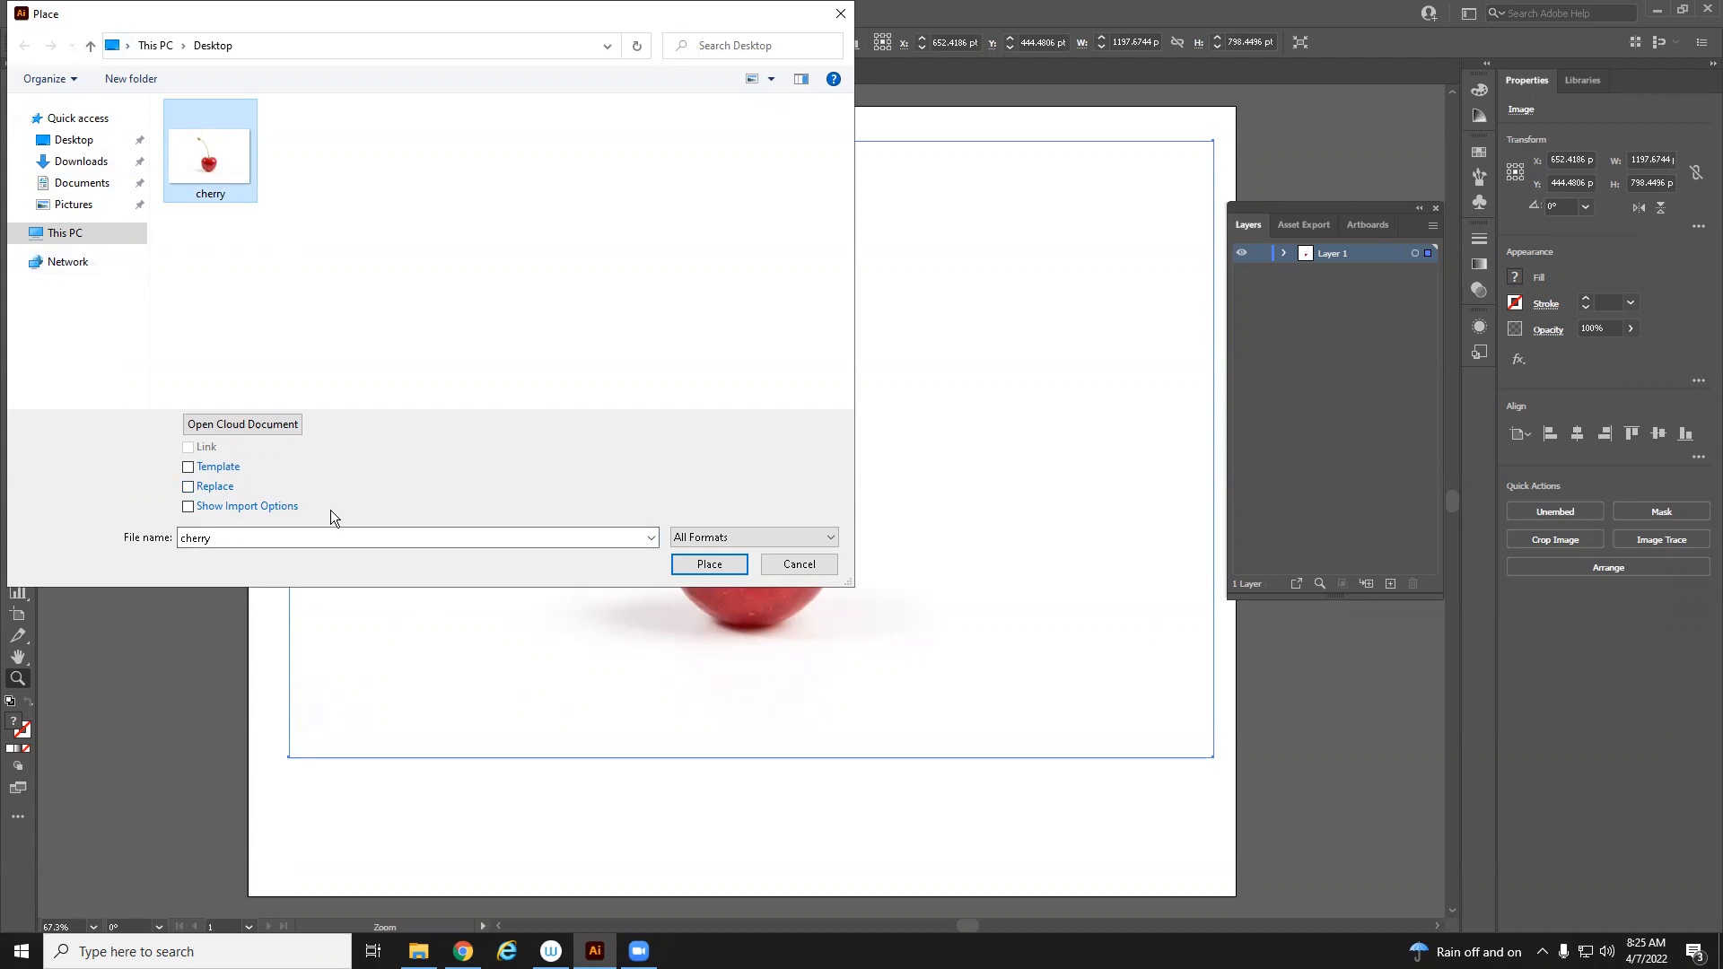
pyautogui.click(214, 467)
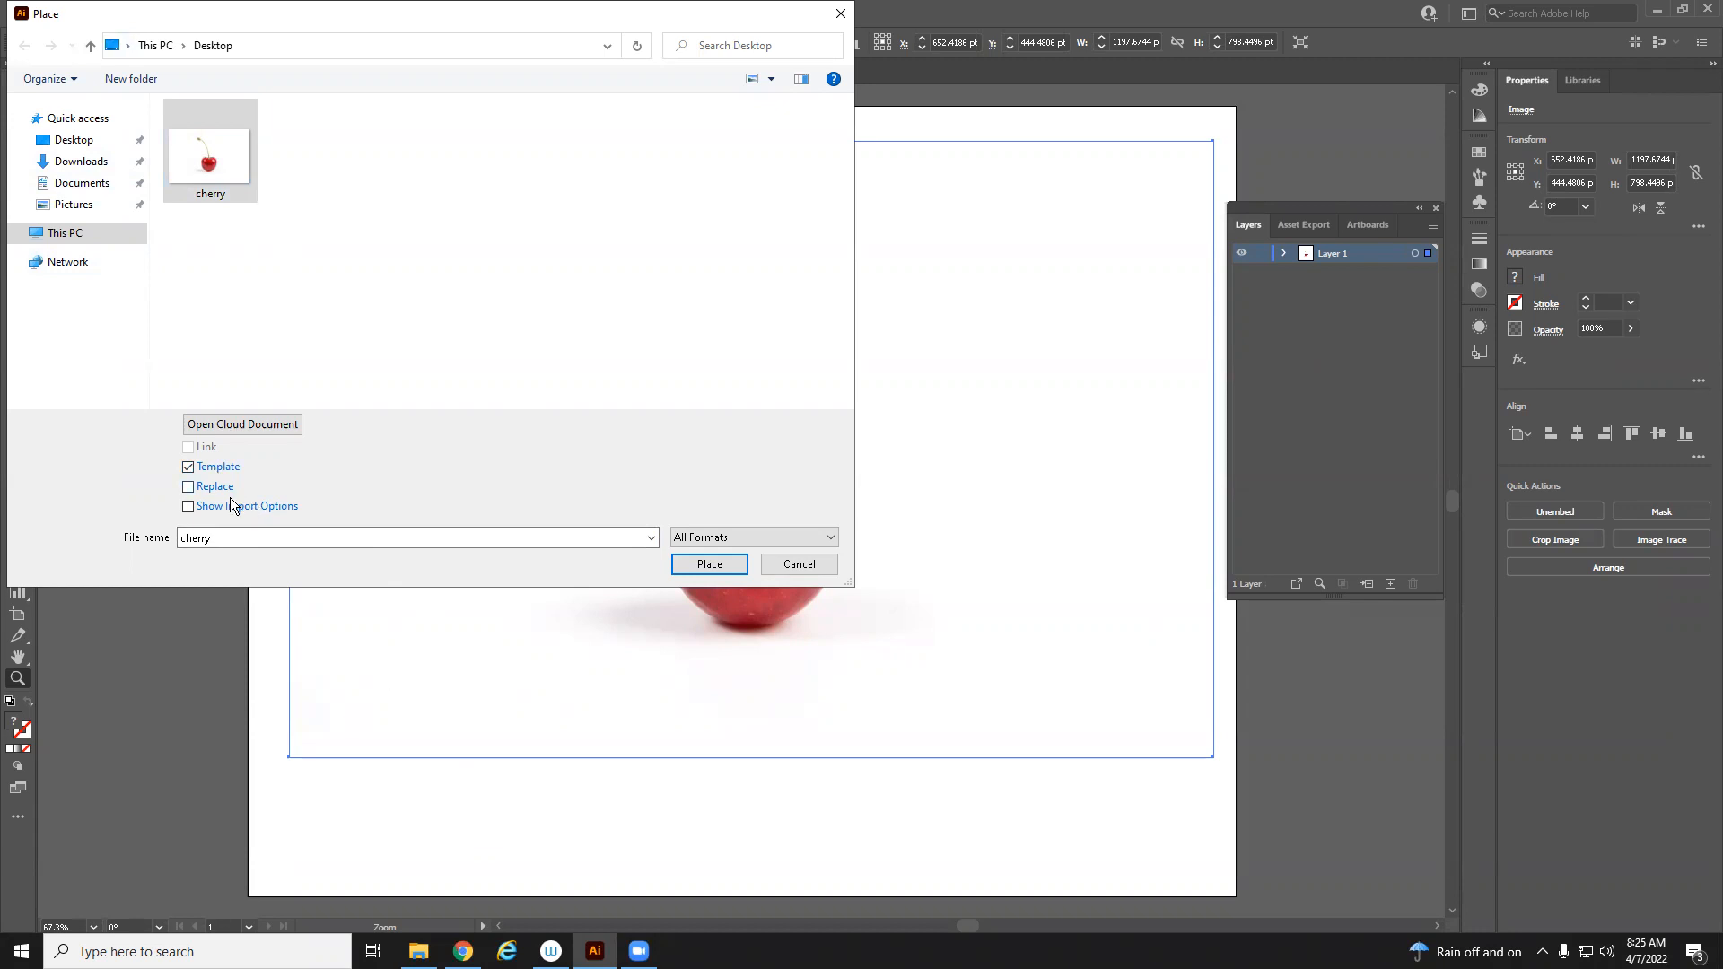
pyautogui.click(190, 508)
pyautogui.click(733, 569)
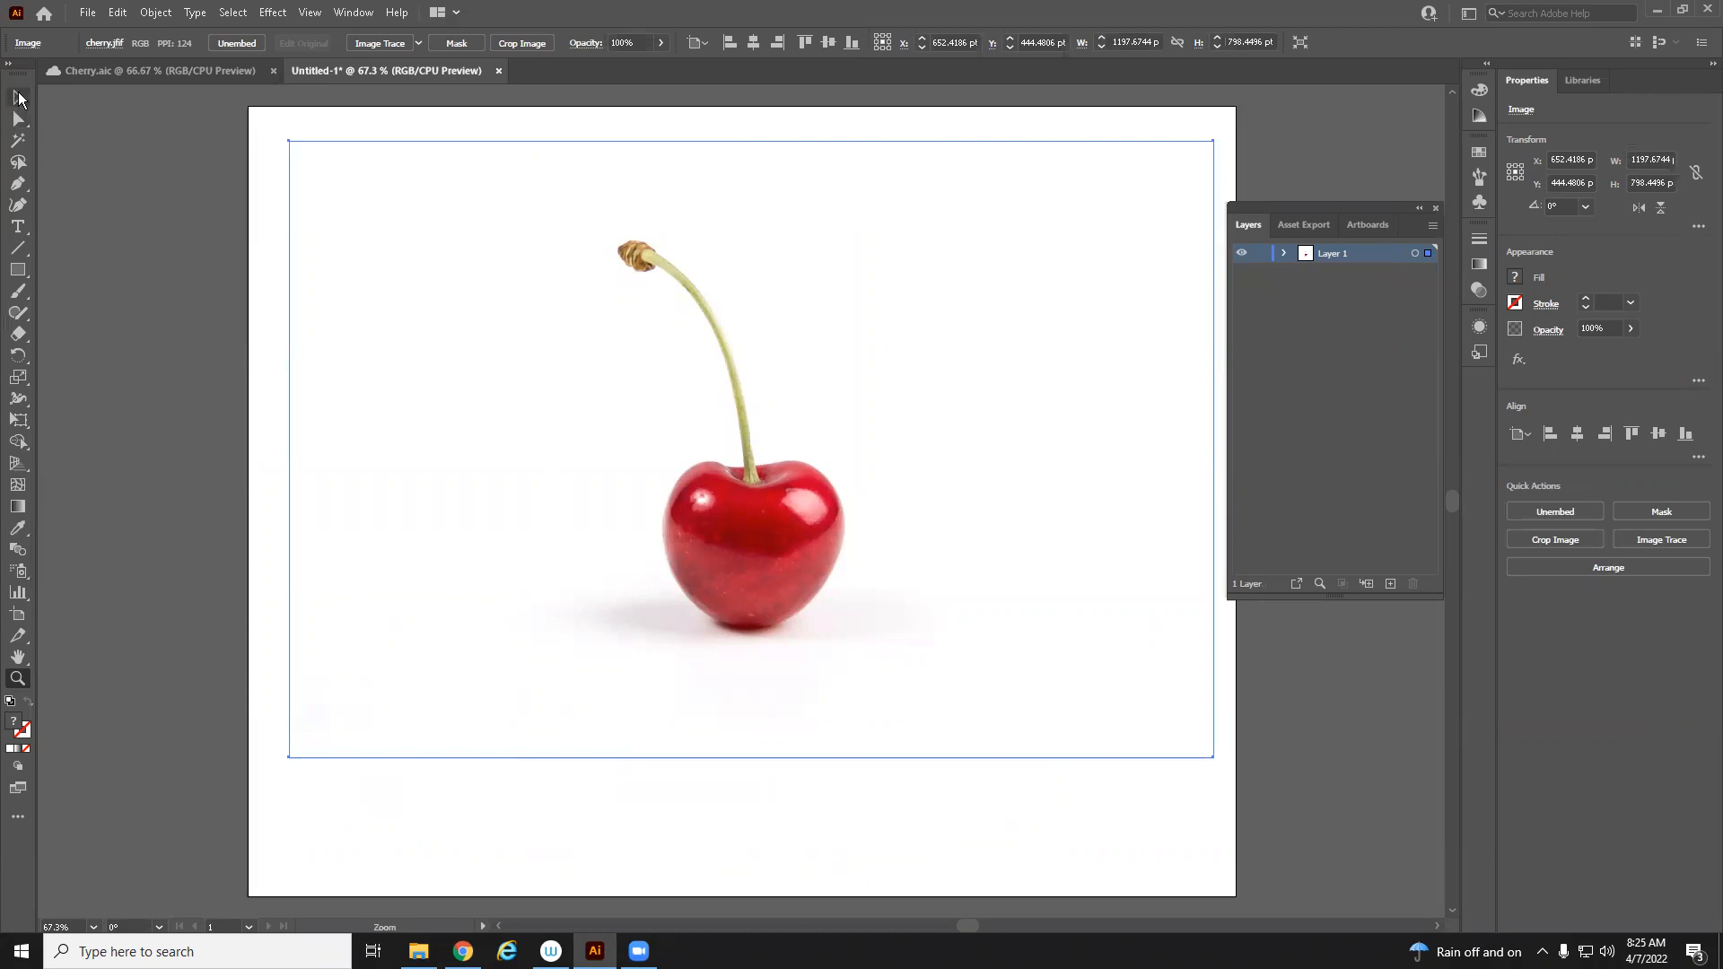
pyautogui.click(18, 97)
pyautogui.moveTo(941, 548); pyautogui.dragTo(931, 608)
pyautogui.click(1289, 805)
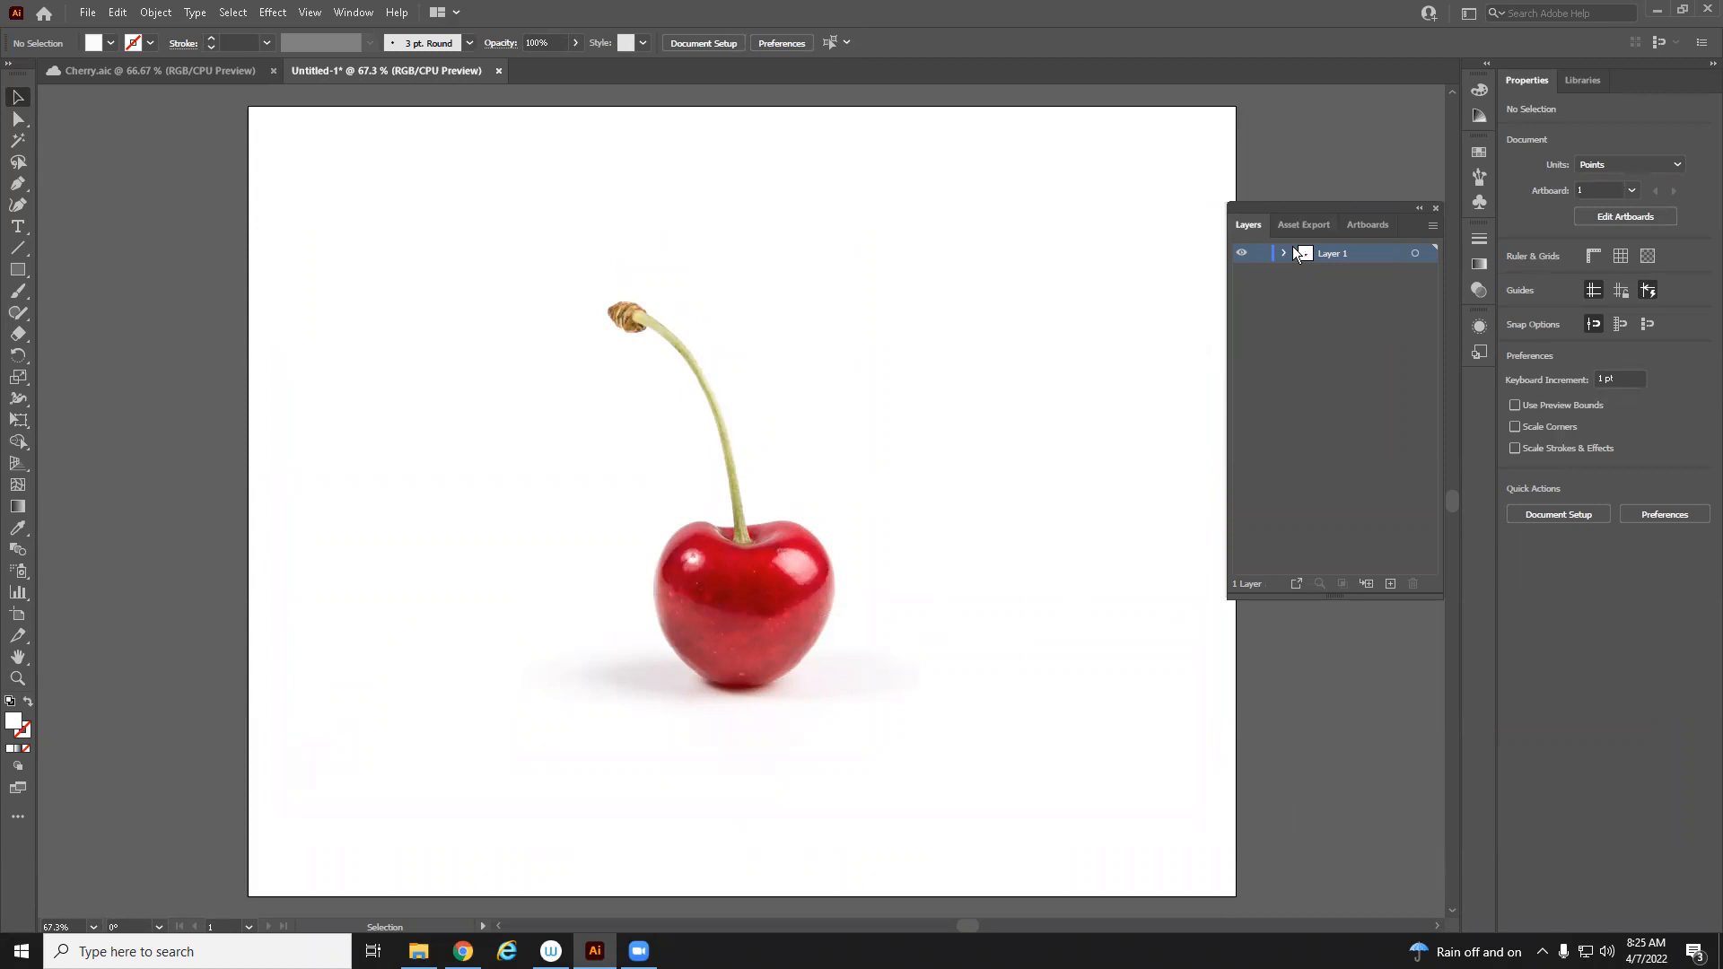
# Rename Layer 1 to ref
pyautogui.doubleClick(1334, 256)
pyautogui.write('ref')
pyautogui.press('Return')
# Duplicate the cherry image and move the copy off the artboard to the upper left
pyautogui.press('z')
pyautogui.keyDown('alt'); pyautogui.click(967, 602); pyautogui.keyUp('alt')
pyautogui.keyDown('alt'); pyautogui.click(966, 602); pyautogui.keyUp('alt')
pyautogui.moveTo(387, 441); pyautogui.dragTo(800, 603)
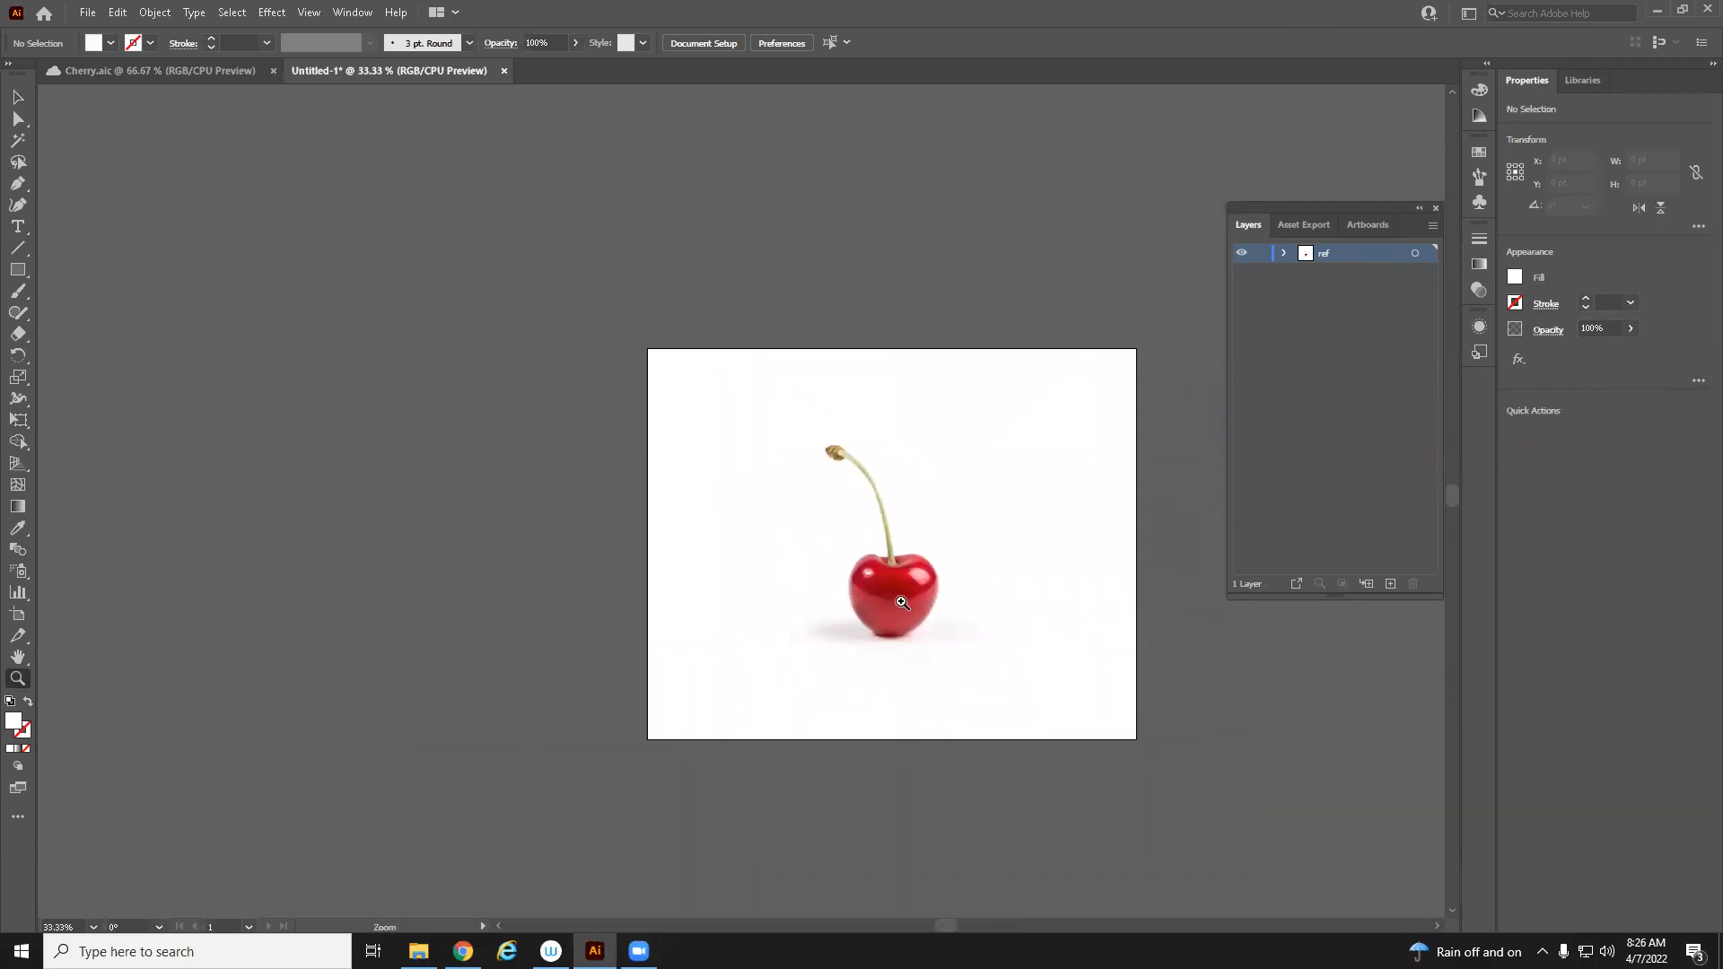
pyautogui.press('v')
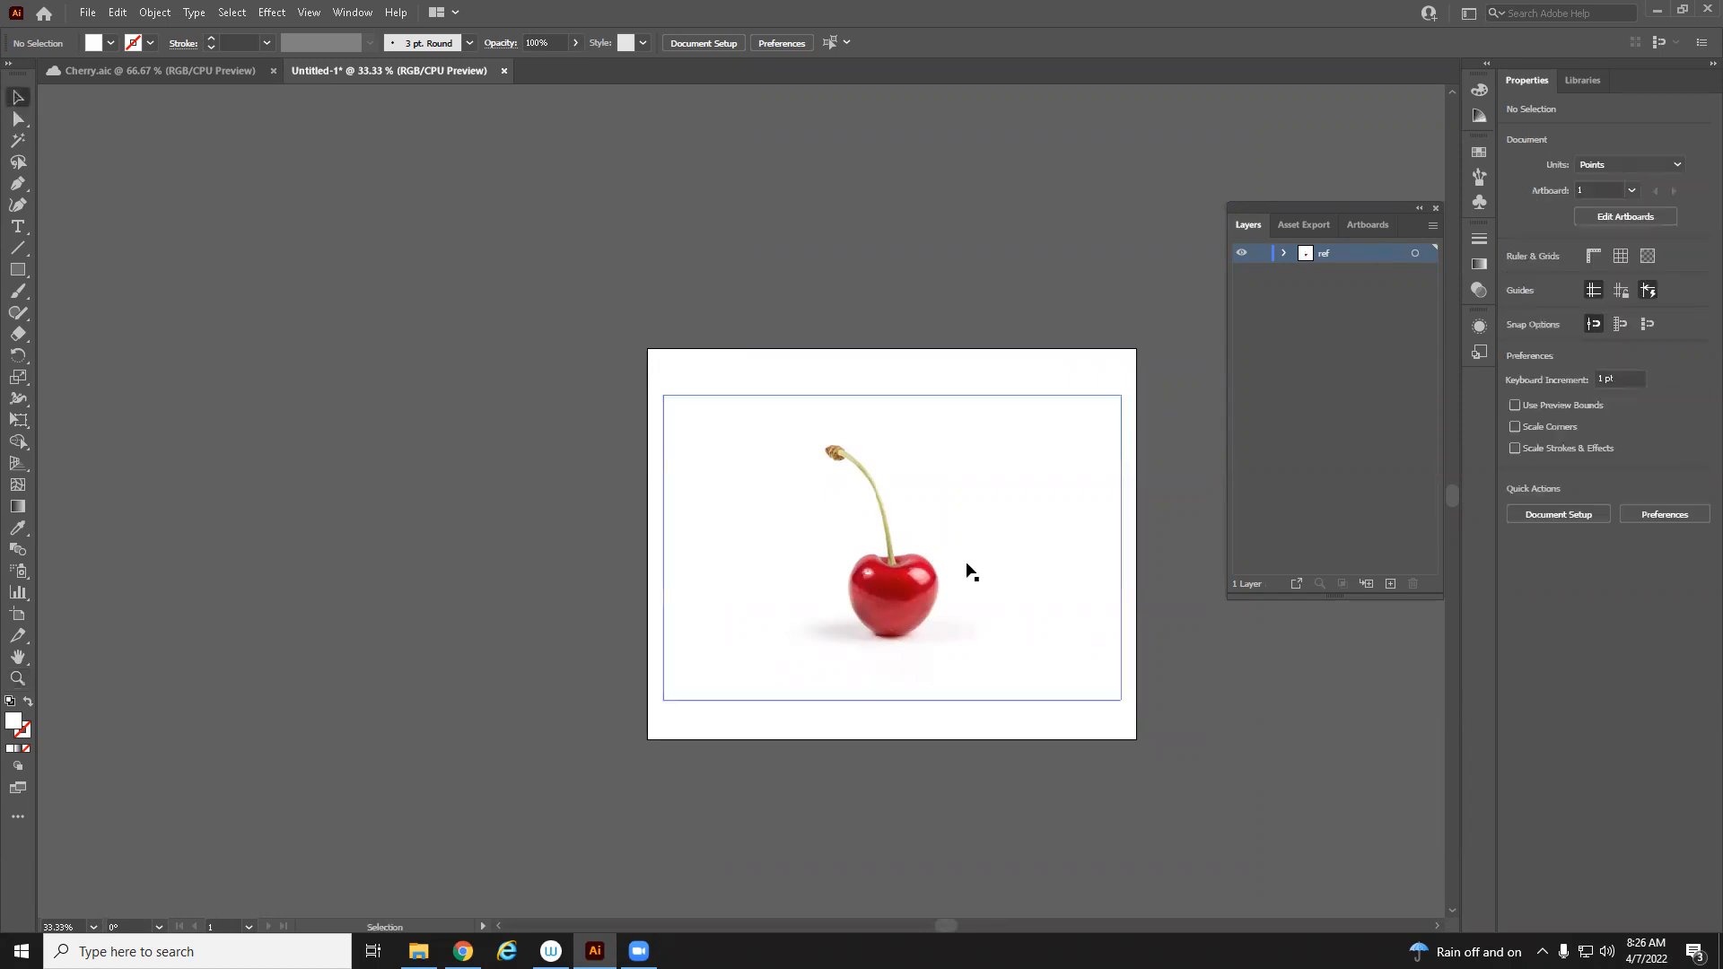
pyautogui.click(970, 571)
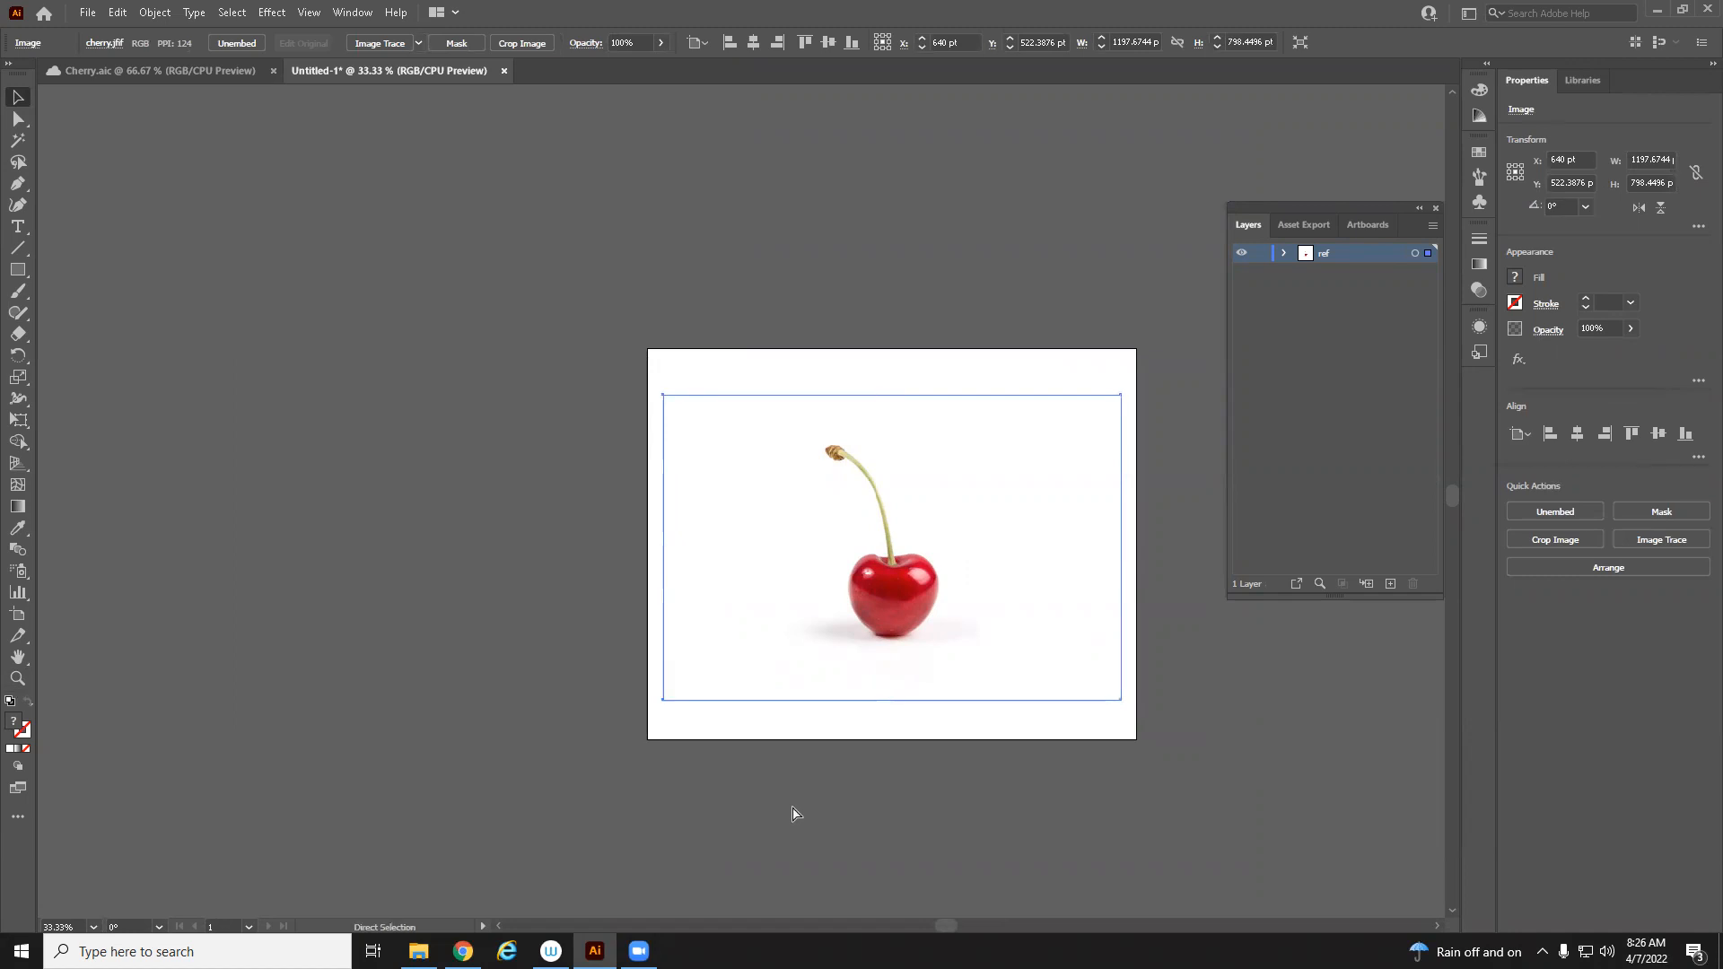
pyautogui.moveTo(808, 660); pyautogui.dragTo(657, 613)
pyautogui.moveTo(709, 513); pyautogui.dragTo(176, 294)
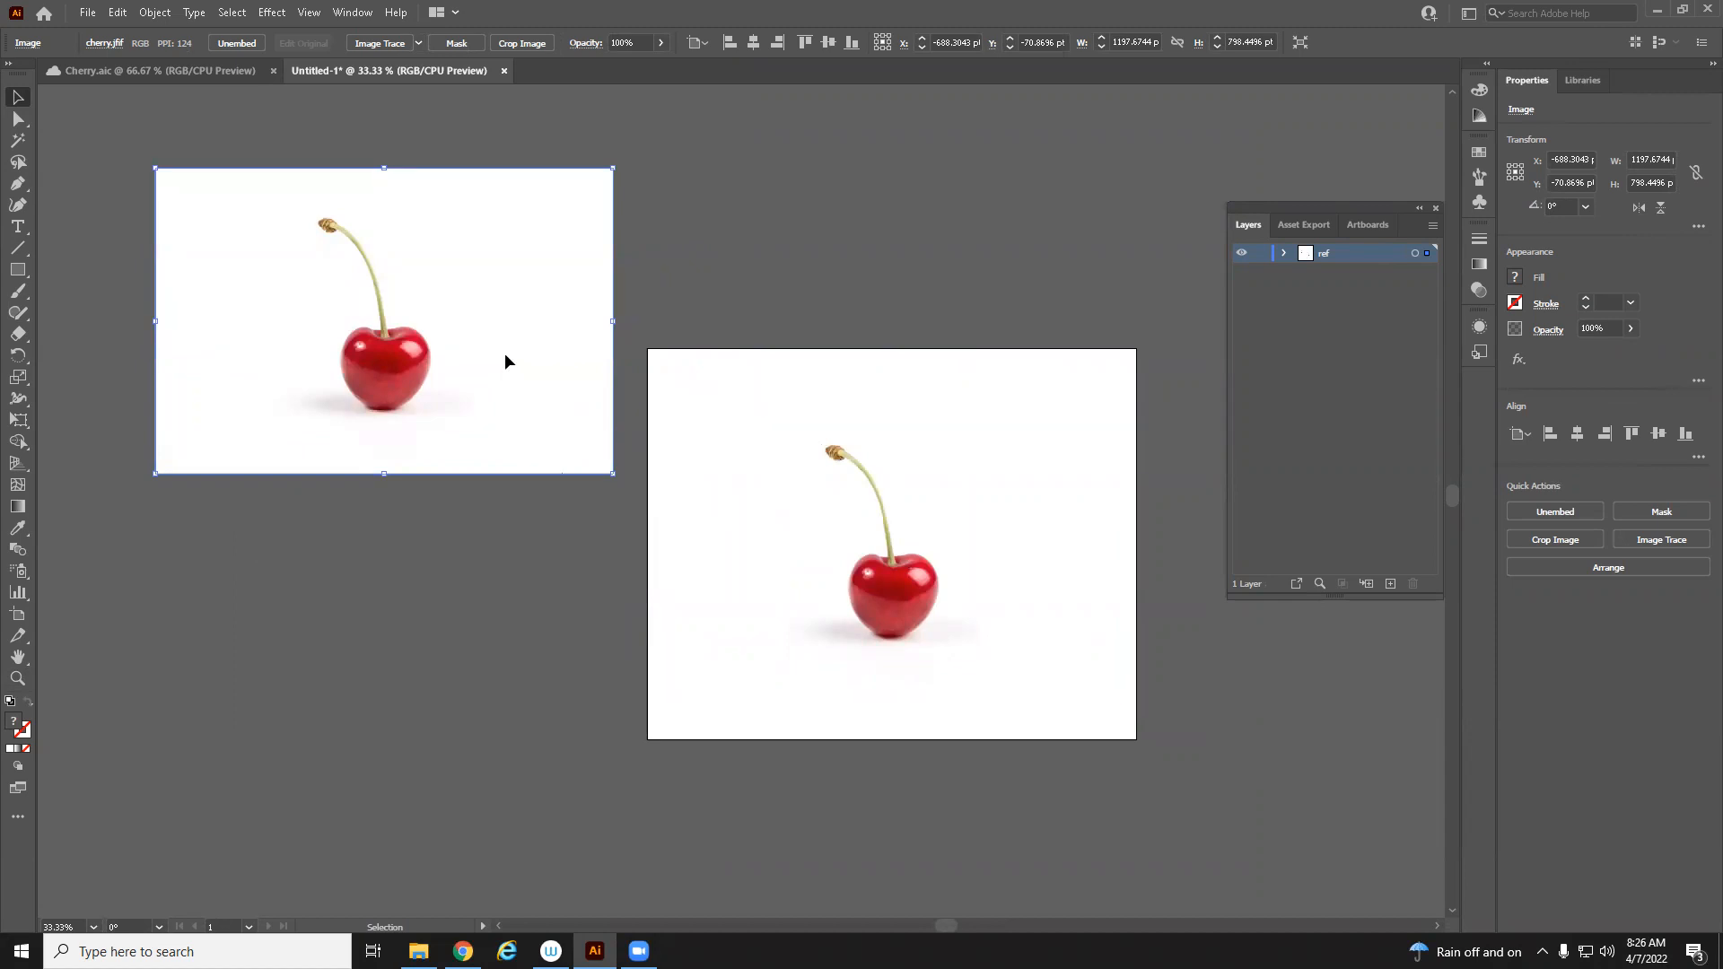
# Scale the copy to about 1059 × 663 pt overlapping the artboard's upper-left corner, and lock the ref layer
pyautogui.moveTo(505, 362); pyautogui.dragTo(722, 518)
pyautogui.moveTo(182, 226); pyautogui.dragTo(234, 278)
pyautogui.moveTo(468, 425); pyautogui.dragTo(529, 451)
pyautogui.moveTo(342, 432); pyautogui.dragTo(467, 452)
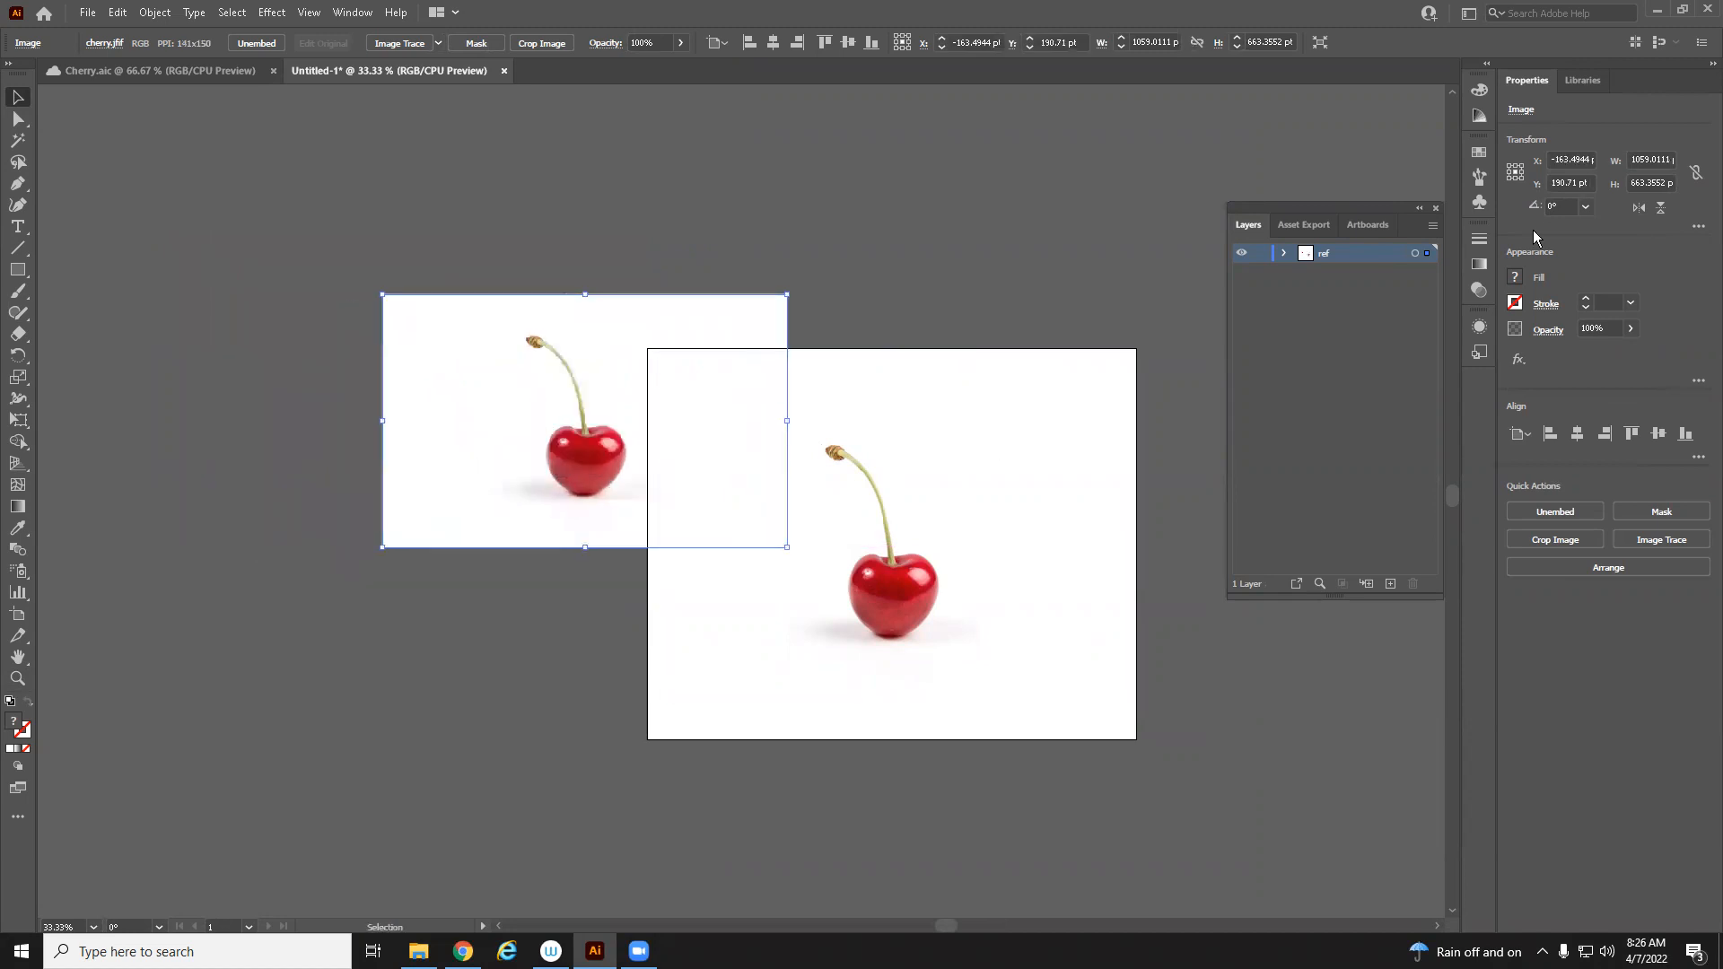
pyautogui.click(1262, 254)
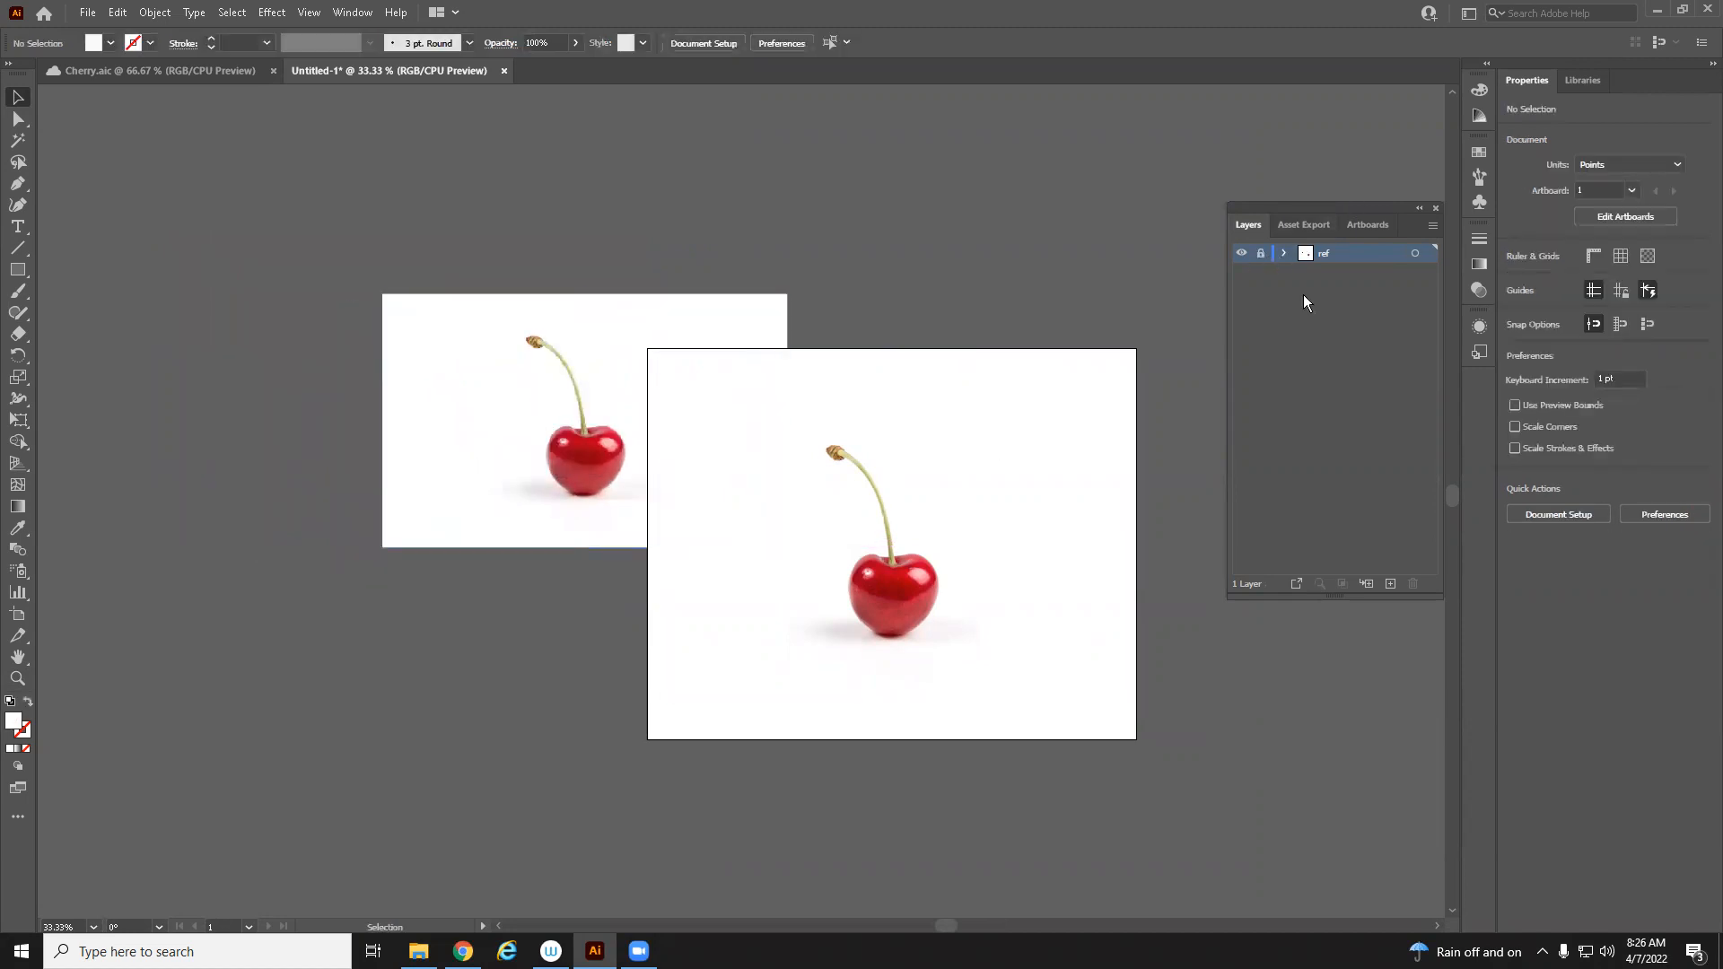
# Zoom in and pan around the reference cherry to examine its stem and body
pyautogui.press('z')
pyautogui.click(1006, 522)
pyautogui.moveTo(505, 579); pyautogui.dragTo(733, 545)
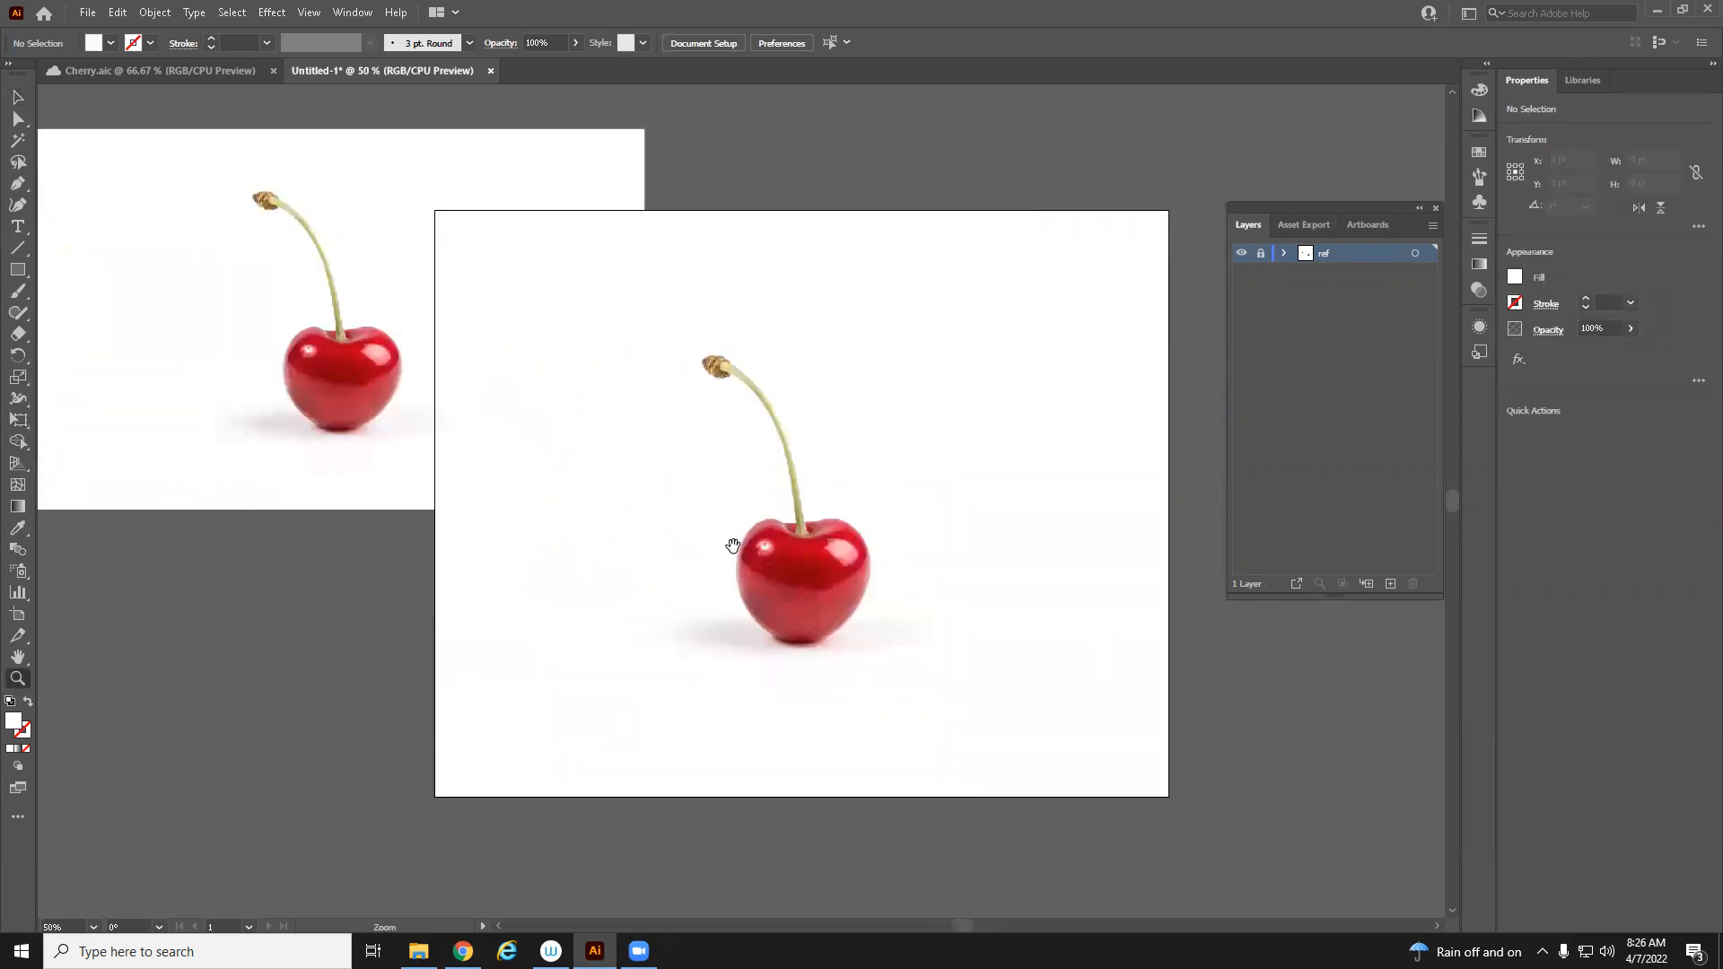
pyautogui.click(844, 577)
pyautogui.moveTo(607, 436); pyautogui.dragTo(868, 589)
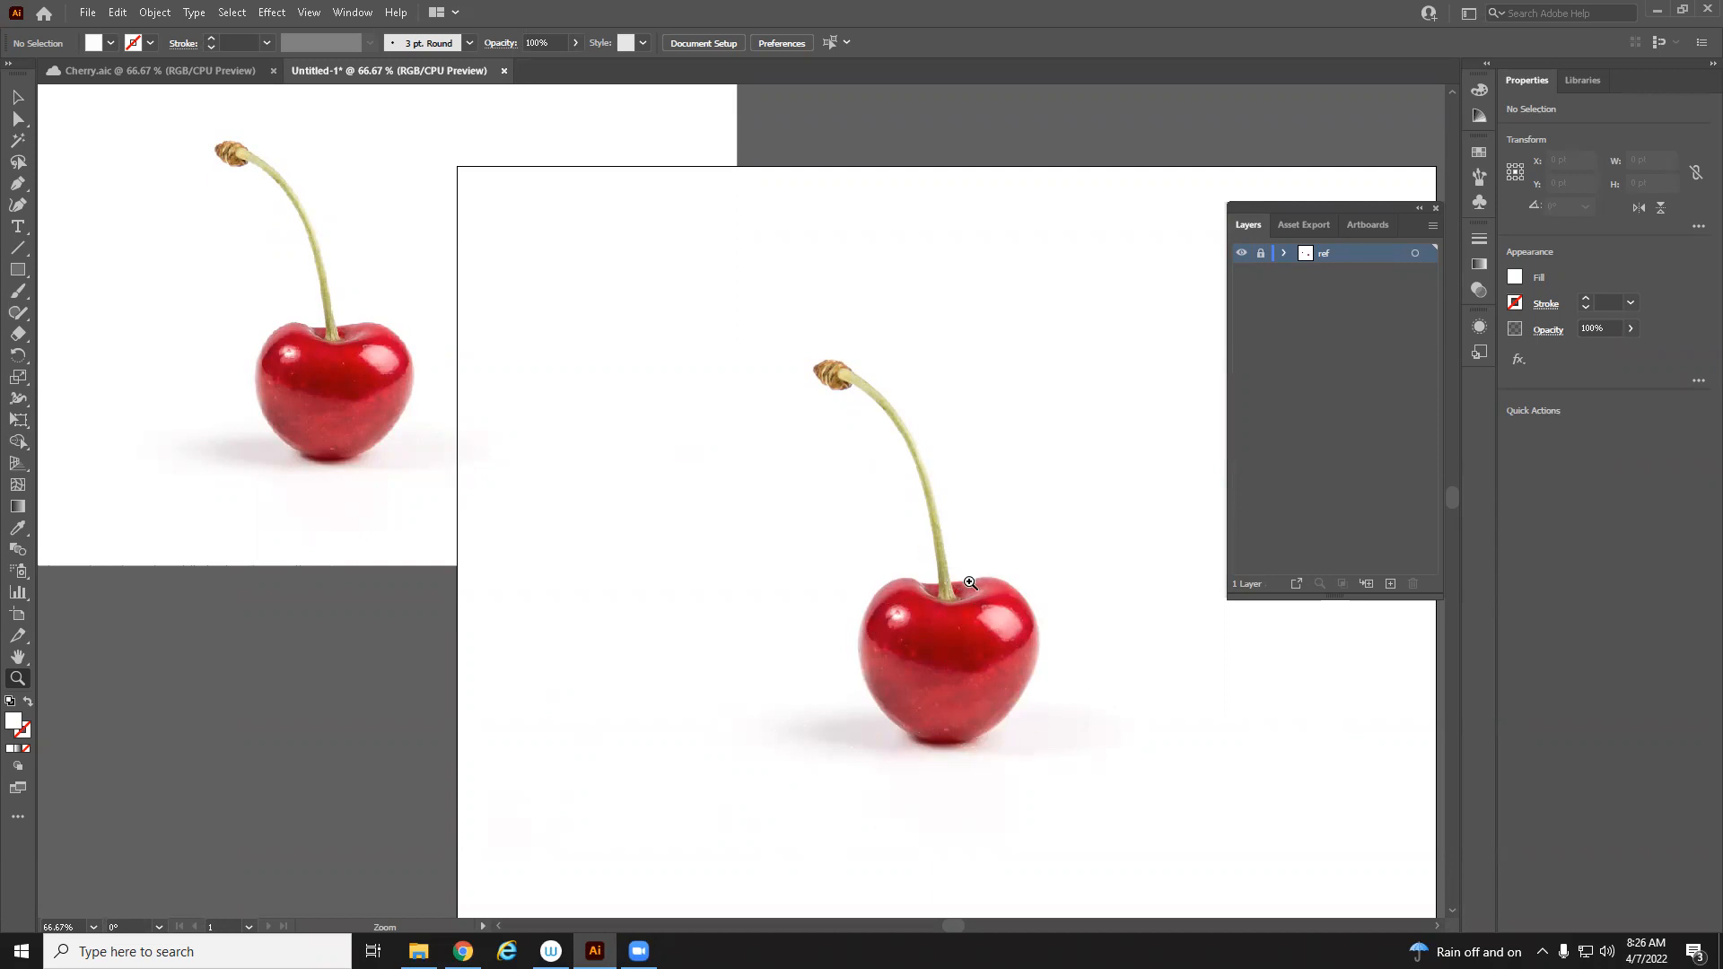
pyautogui.doubleClick(846, 376)
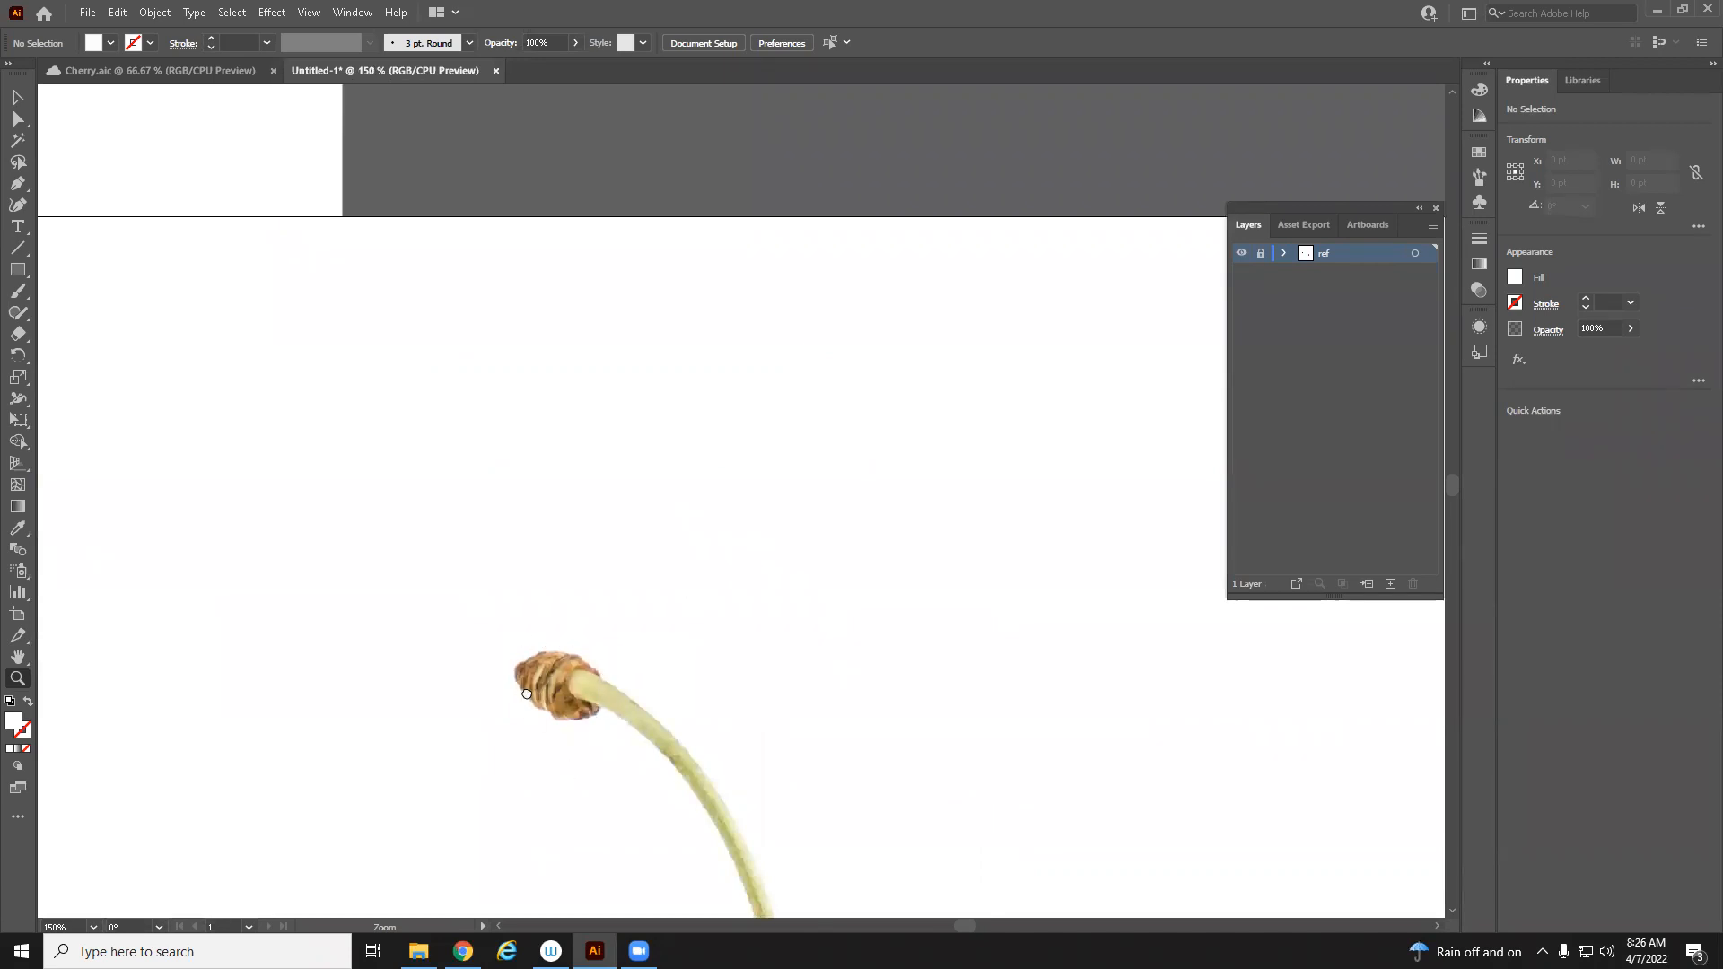
pyautogui.moveTo(516, 682); pyautogui.dragTo(598, 264)
pyautogui.keyDown('alt'); pyautogui.click(704, 353); pyautogui.keyUp('alt')
pyautogui.moveTo(873, 775); pyautogui.dragTo(891, 635)
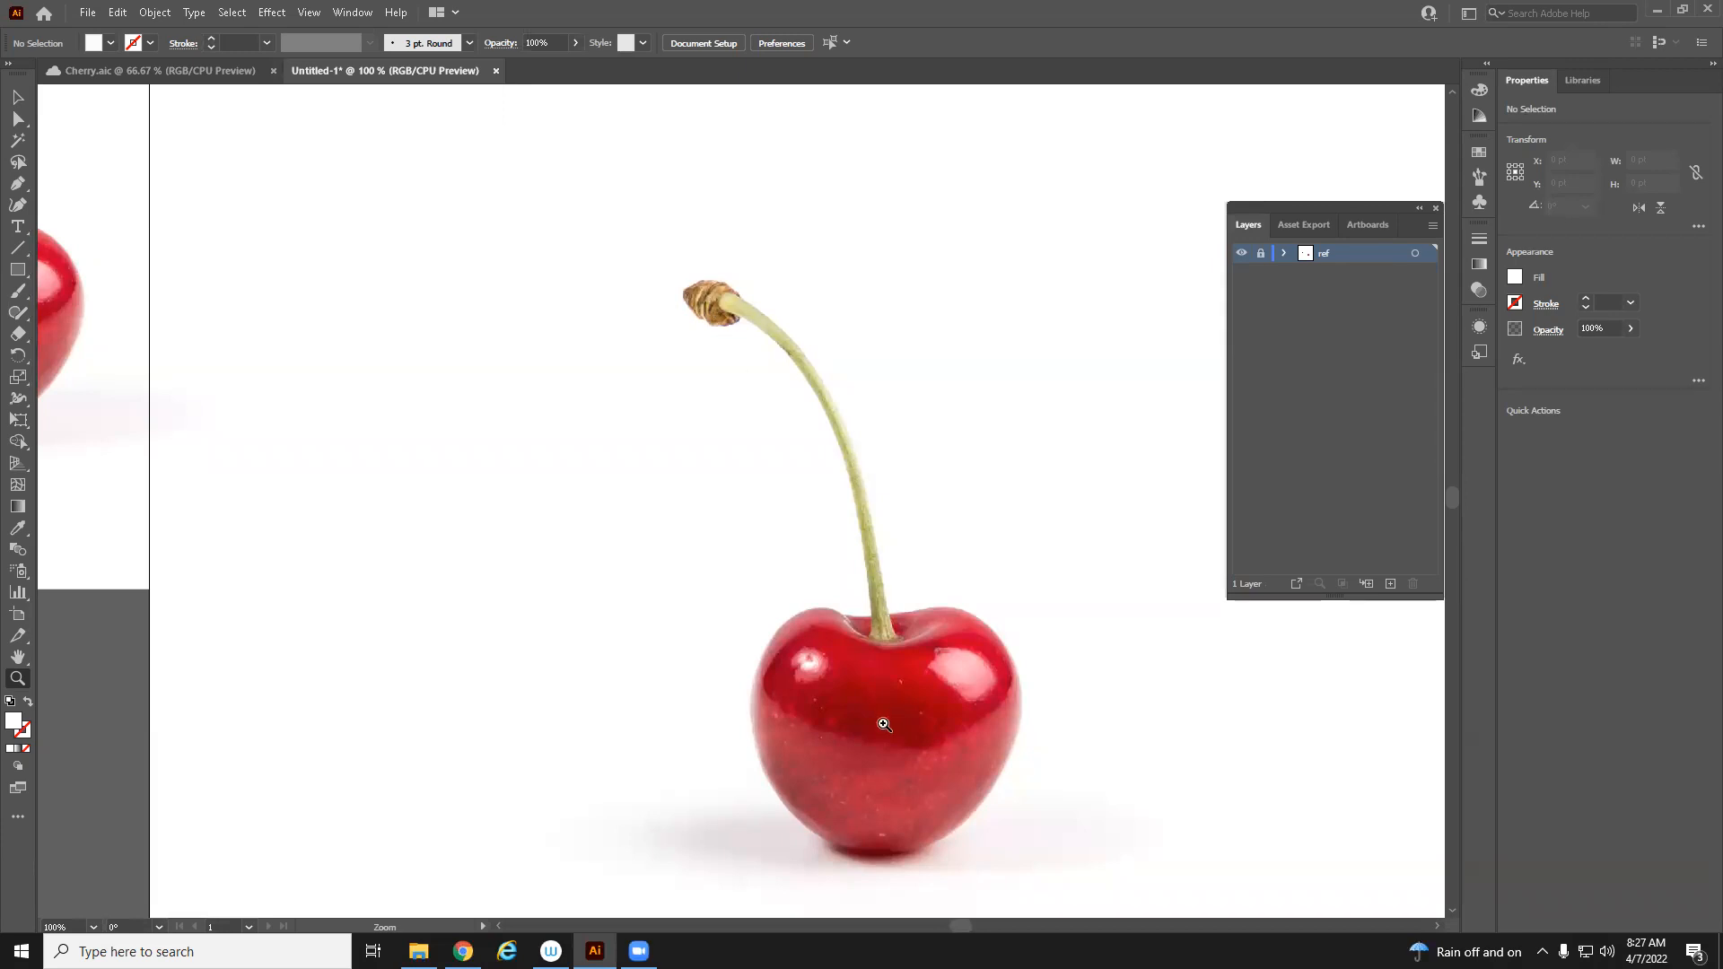
pyautogui.moveTo(863, 695); pyautogui.dragTo(827, 653)
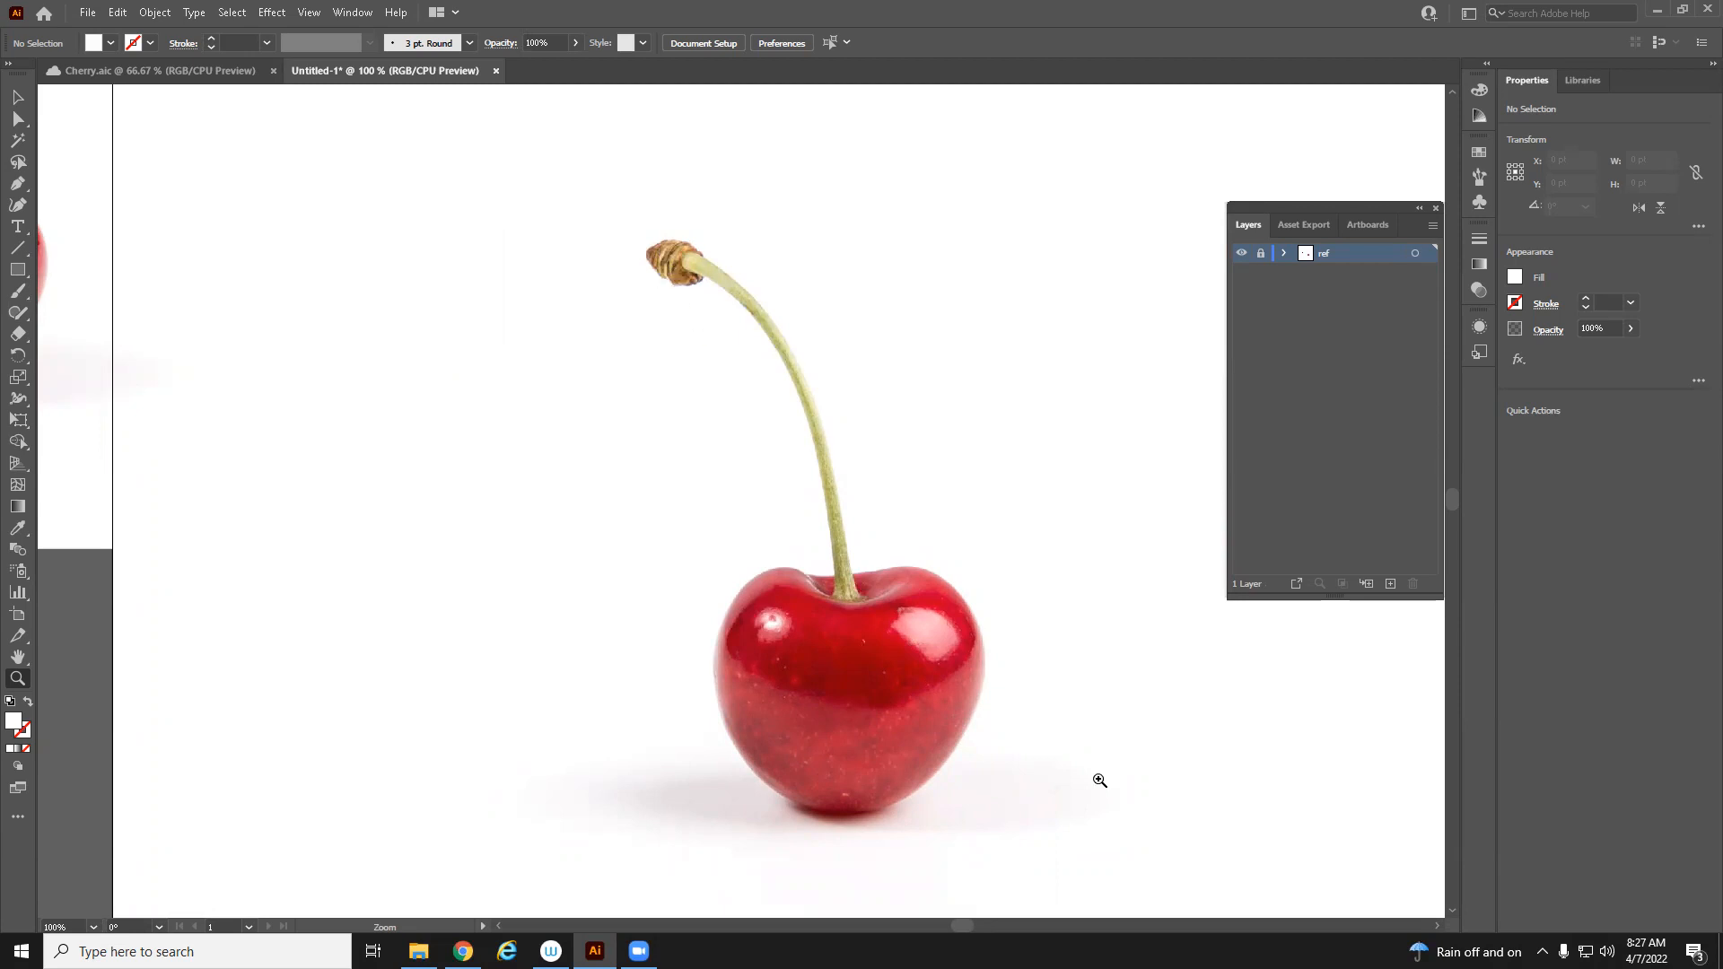
pyautogui.moveTo(1041, 773); pyautogui.dragTo(1029, 742)
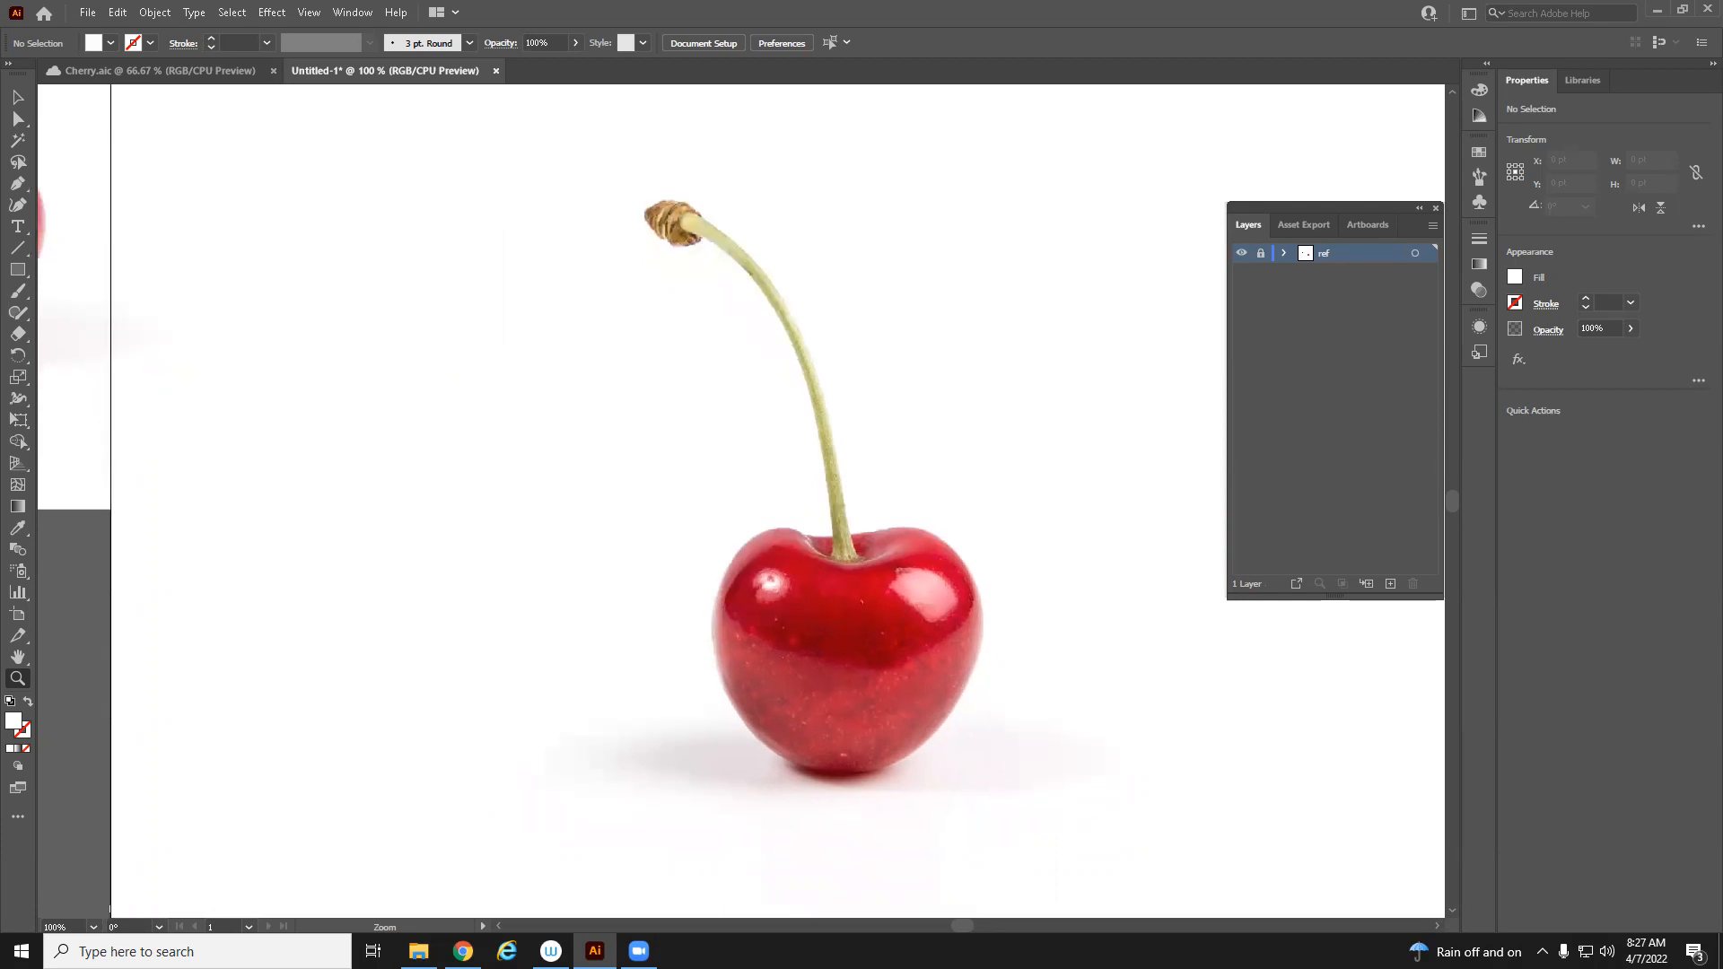
# Check the instructions' layer suggestions and add a new layer above ref
pyautogui.click(463, 952)
pyautogui.scroll(-3, 756, 791)
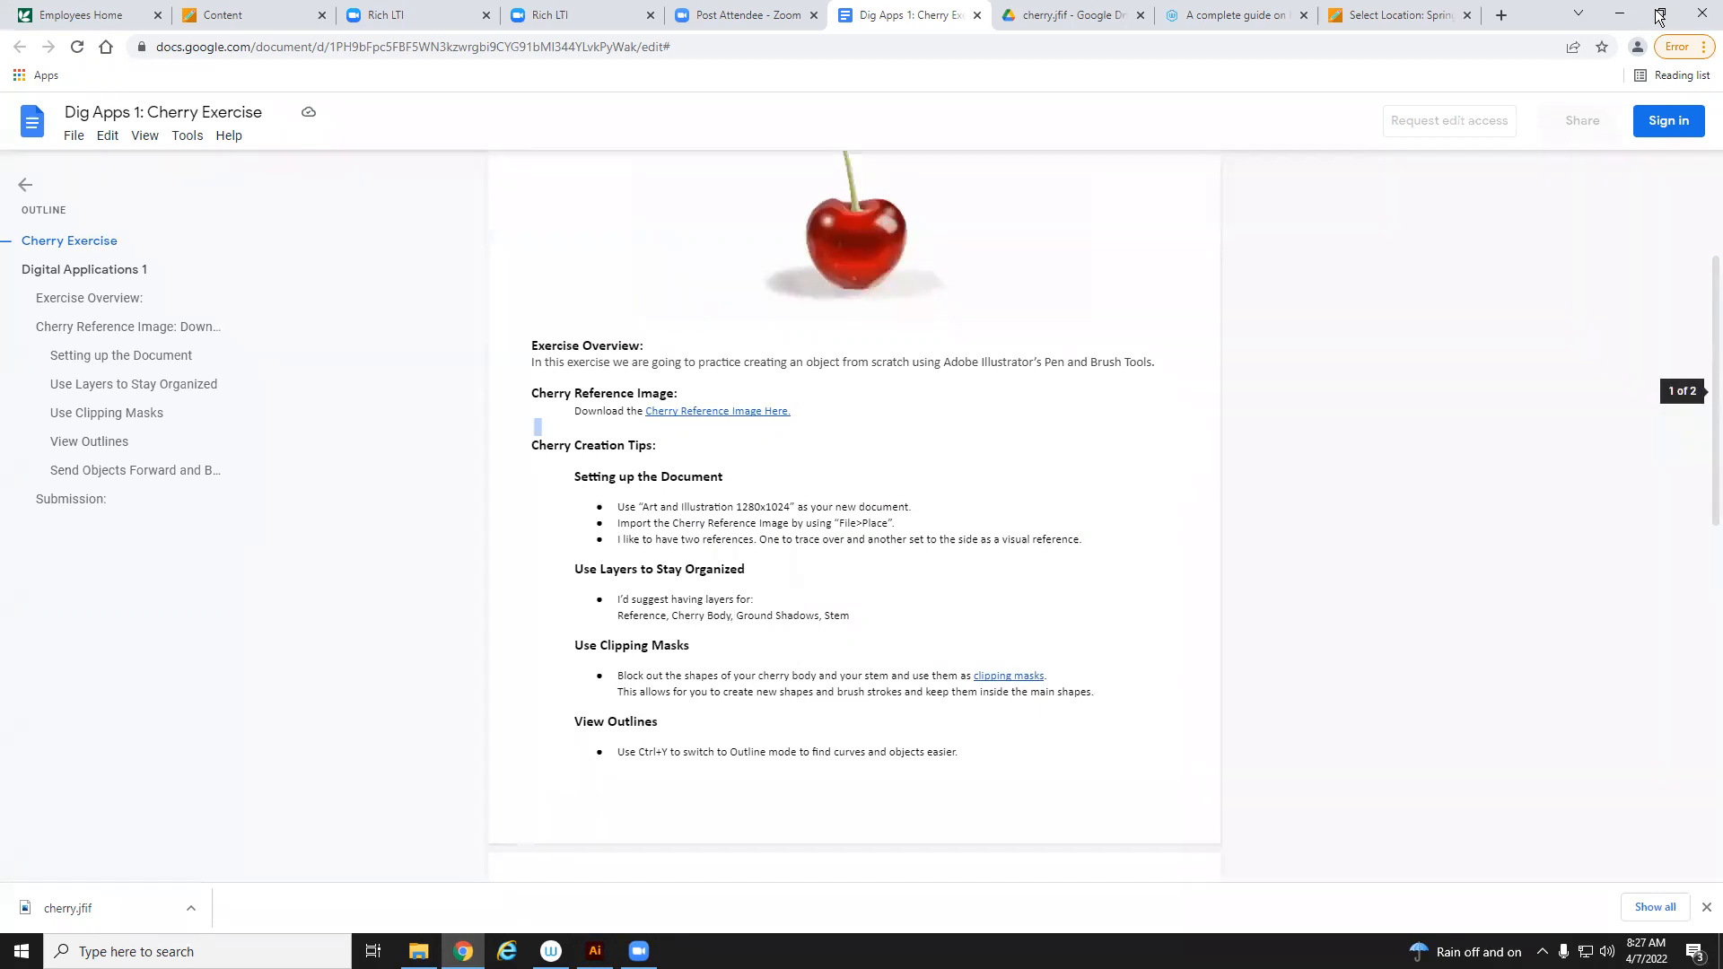
pyautogui.click(1620, 13)
pyautogui.click(1390, 586)
pyautogui.click(796, 625)
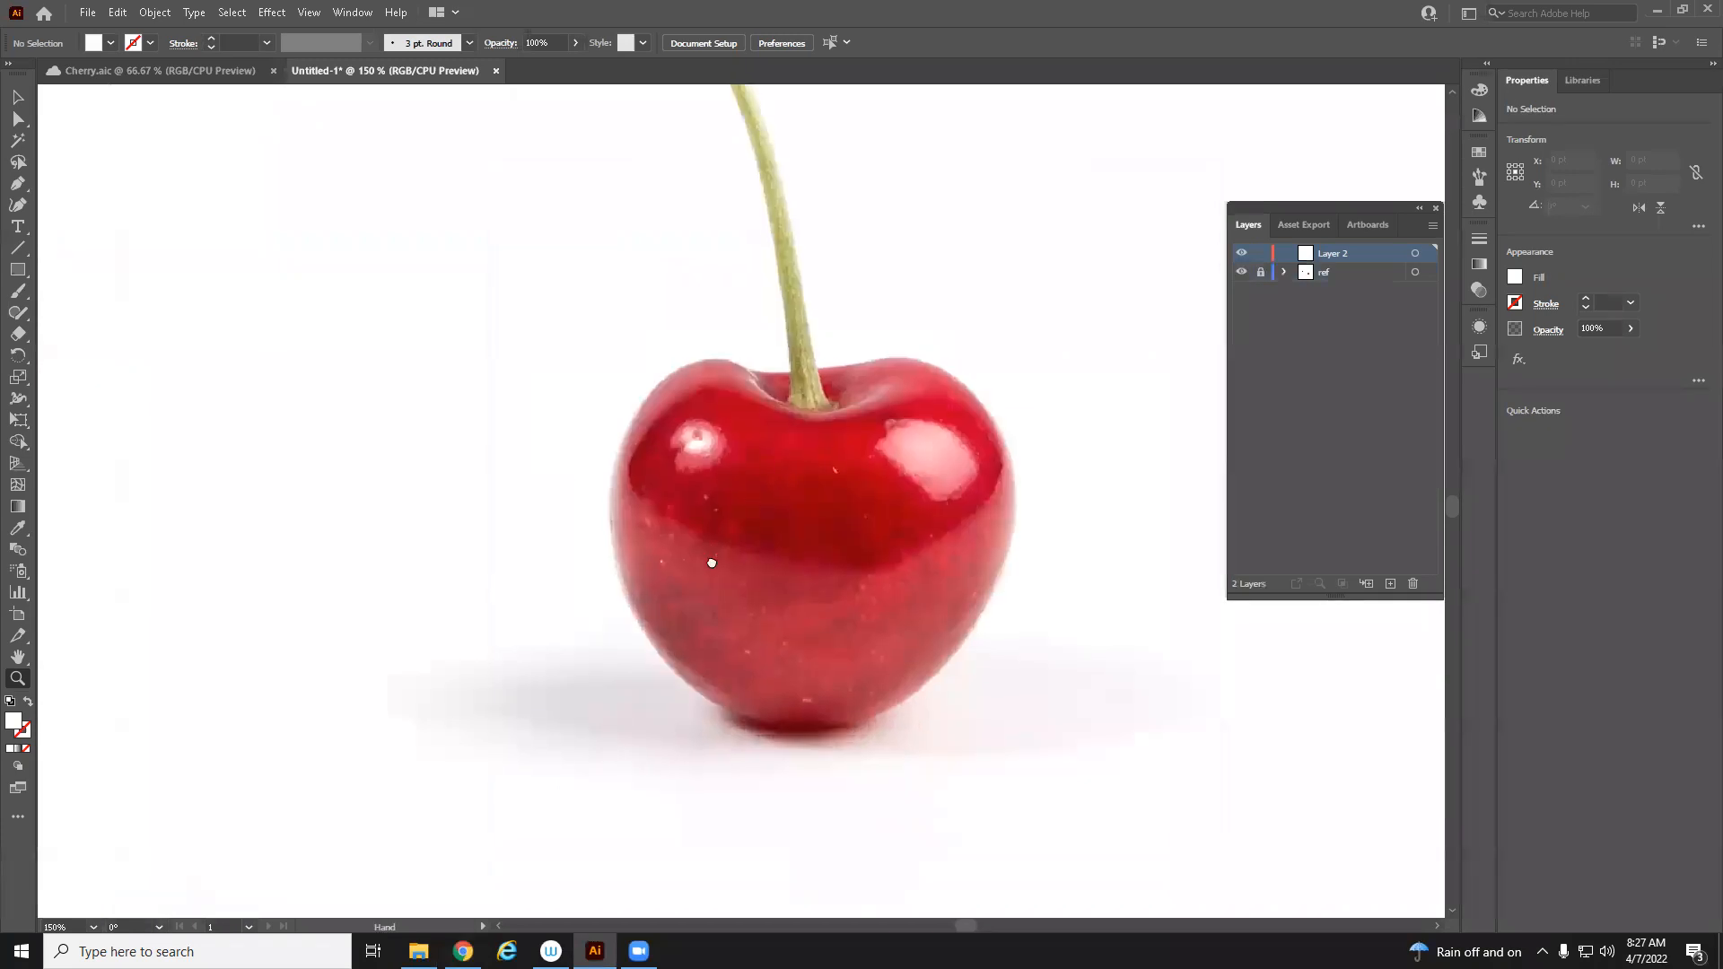
# Trace the cherry body outline as a closed Pen path, swapping fill and stroke to see the reference underneath
pyautogui.moveTo(711, 562); pyautogui.dragTo(614, 663)
pyautogui.click(19, 185)
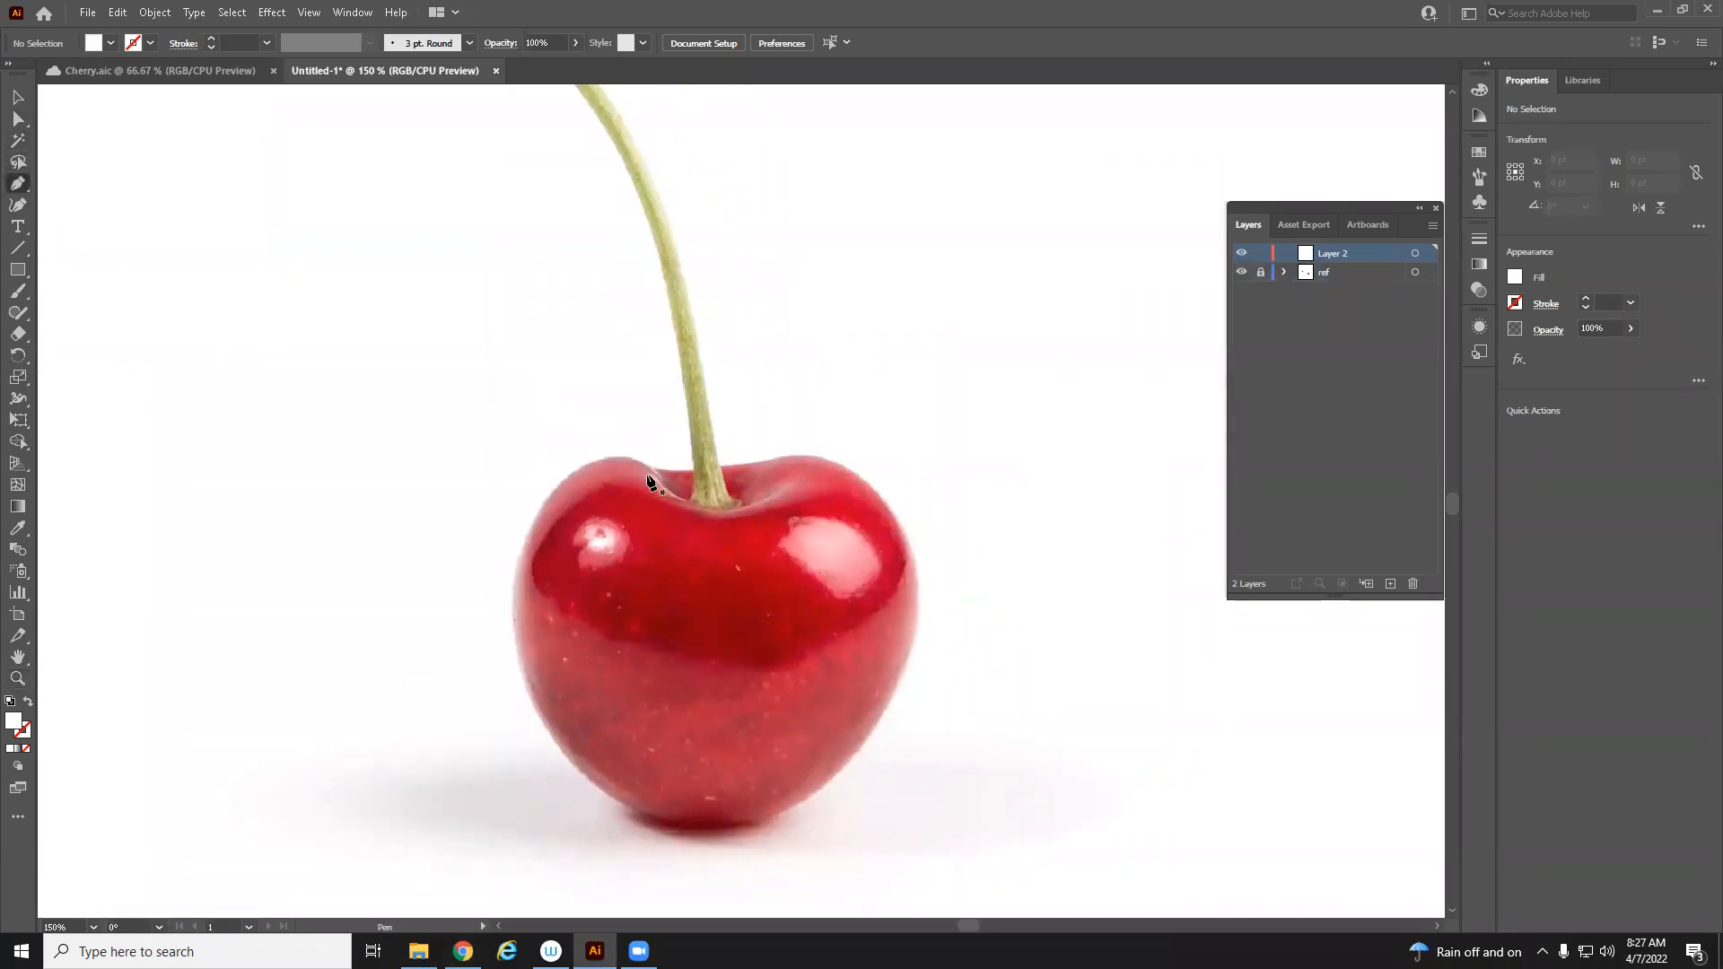
pyautogui.click(649, 466)
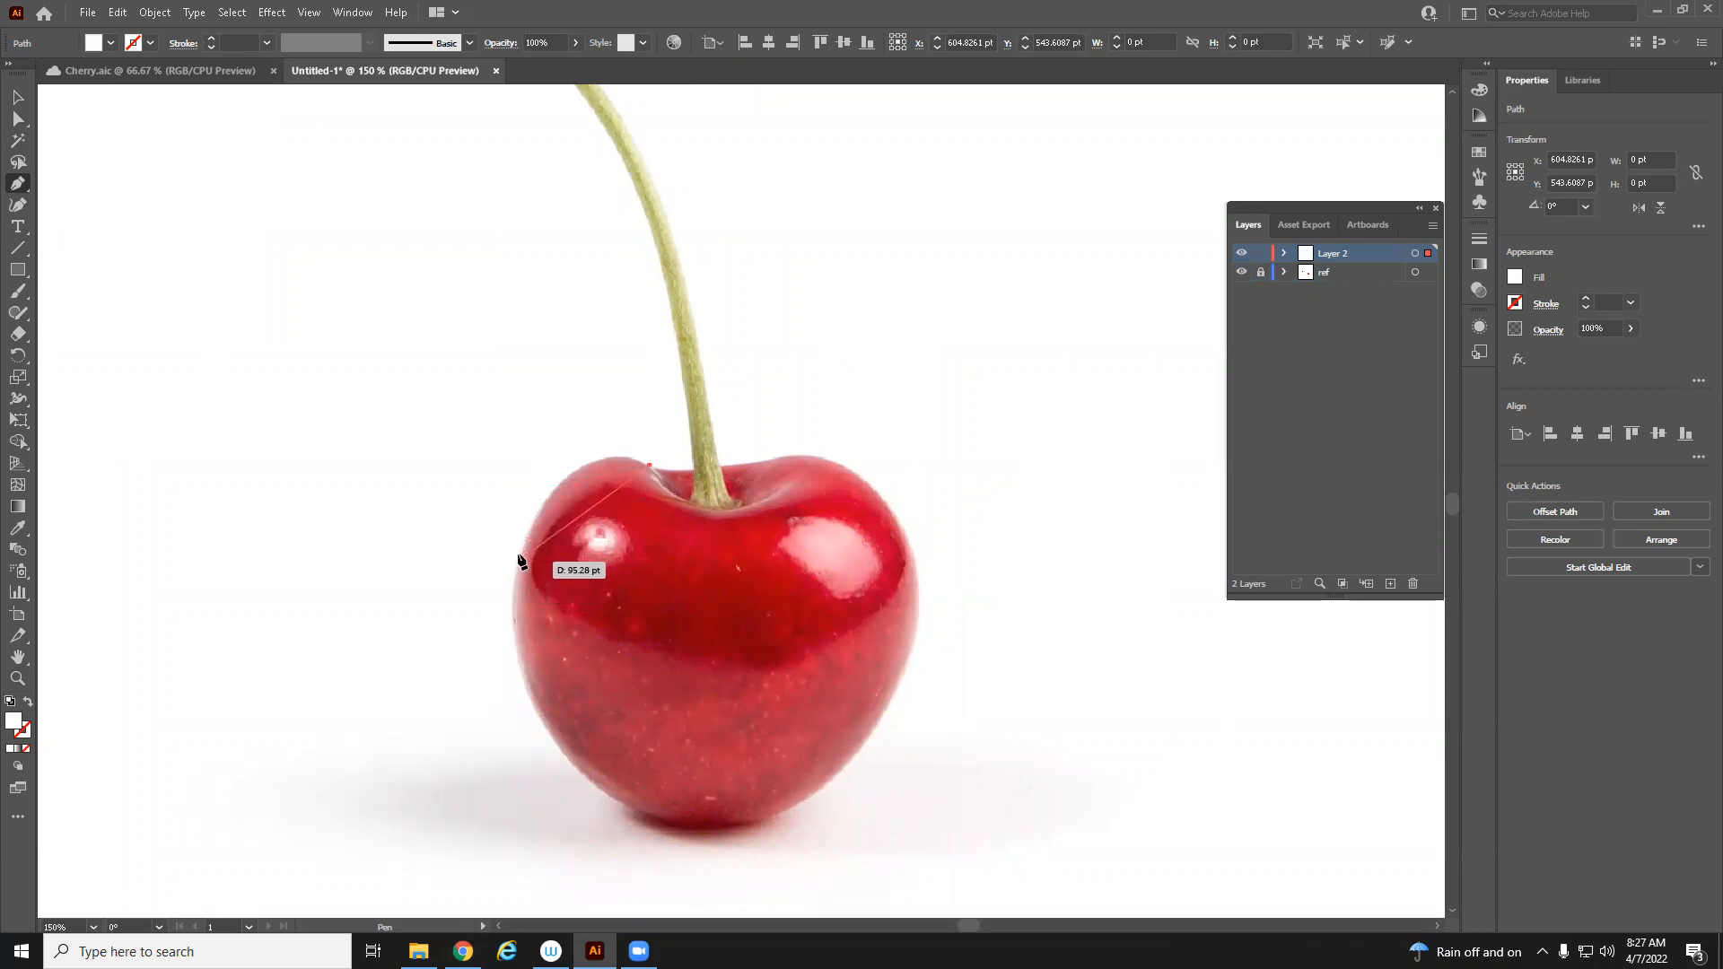
pyautogui.moveTo(520, 545); pyautogui.dragTo(467, 673)
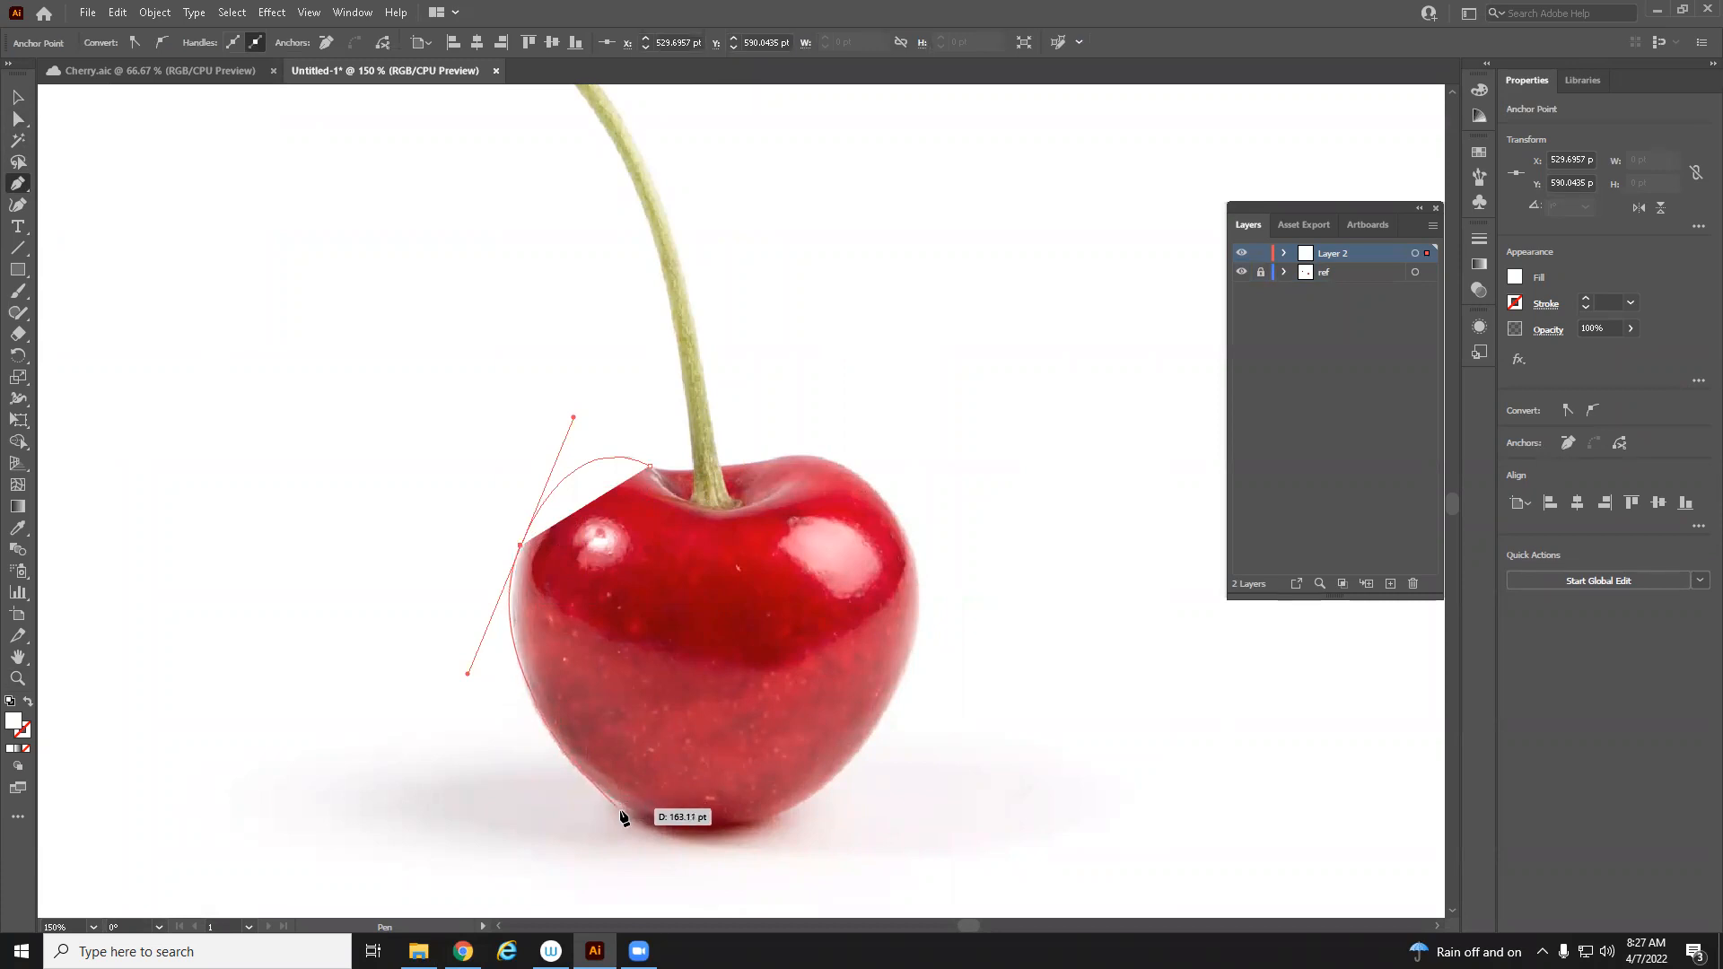
pyautogui.moveTo(631, 813); pyautogui.dragTo(752, 829)
pyautogui.moveTo(802, 805); pyautogui.dragTo(859, 755)
pyautogui.moveTo(910, 686); pyautogui.dragTo(910, 686)
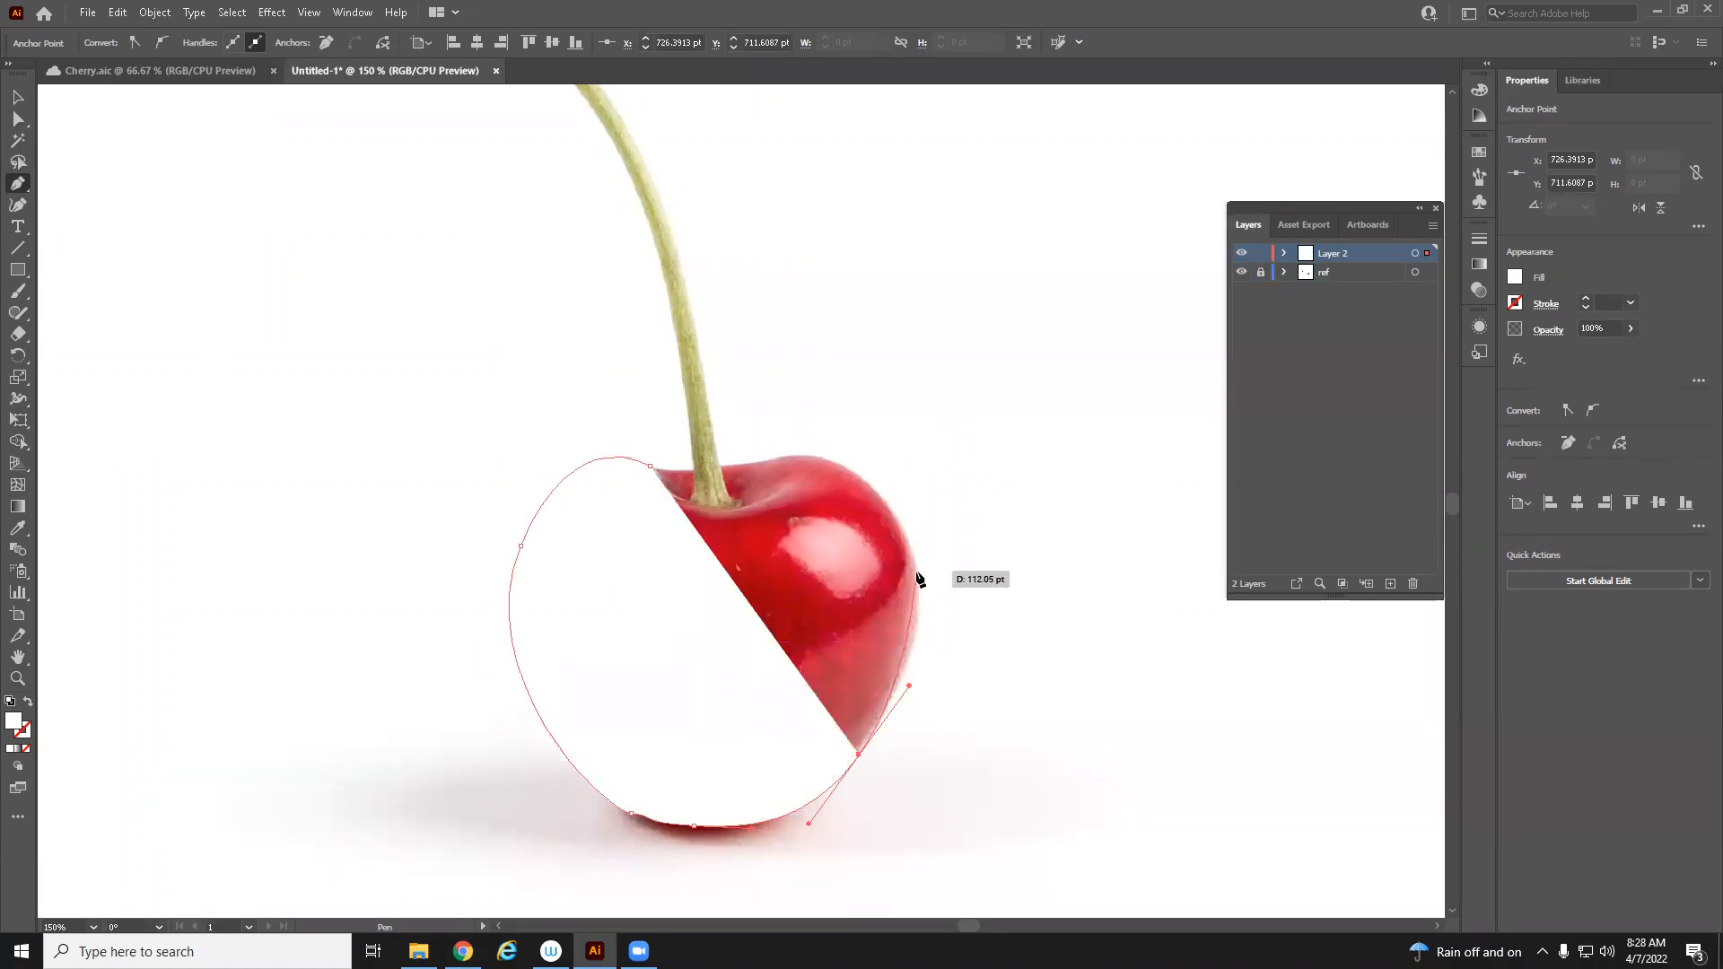
pyautogui.moveTo(917, 579); pyautogui.dragTo(908, 524)
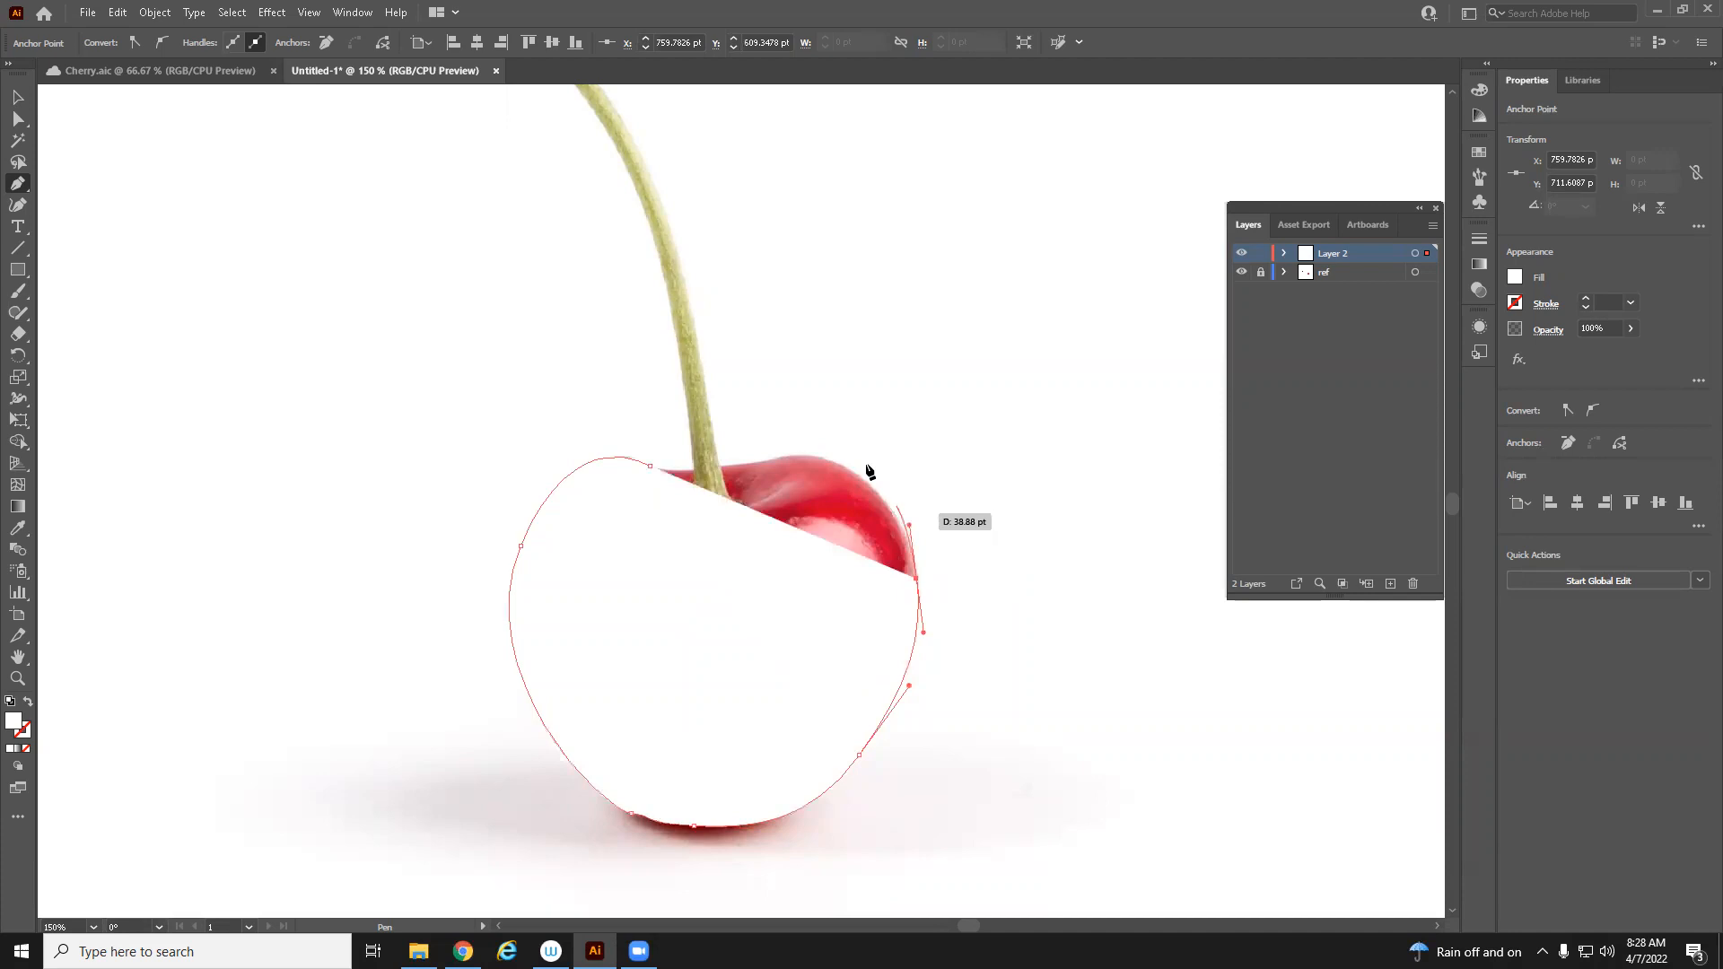
pyautogui.moveTo(812, 460); pyautogui.dragTo(751, 447)
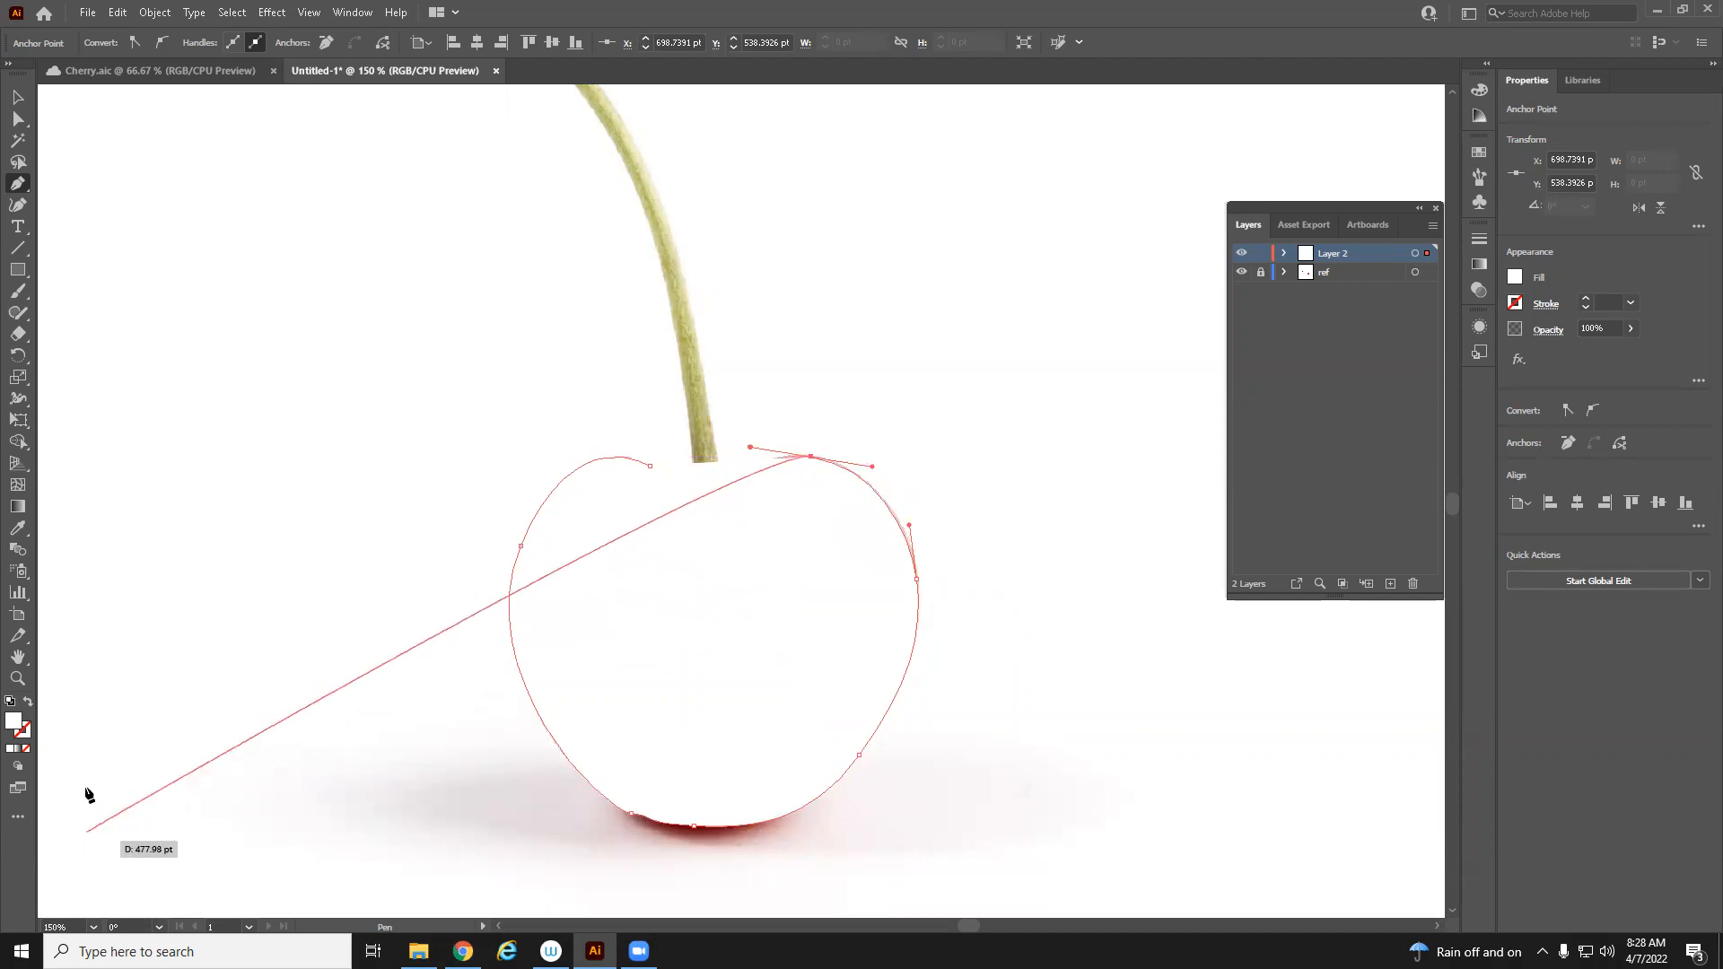
pyautogui.click(28, 702)
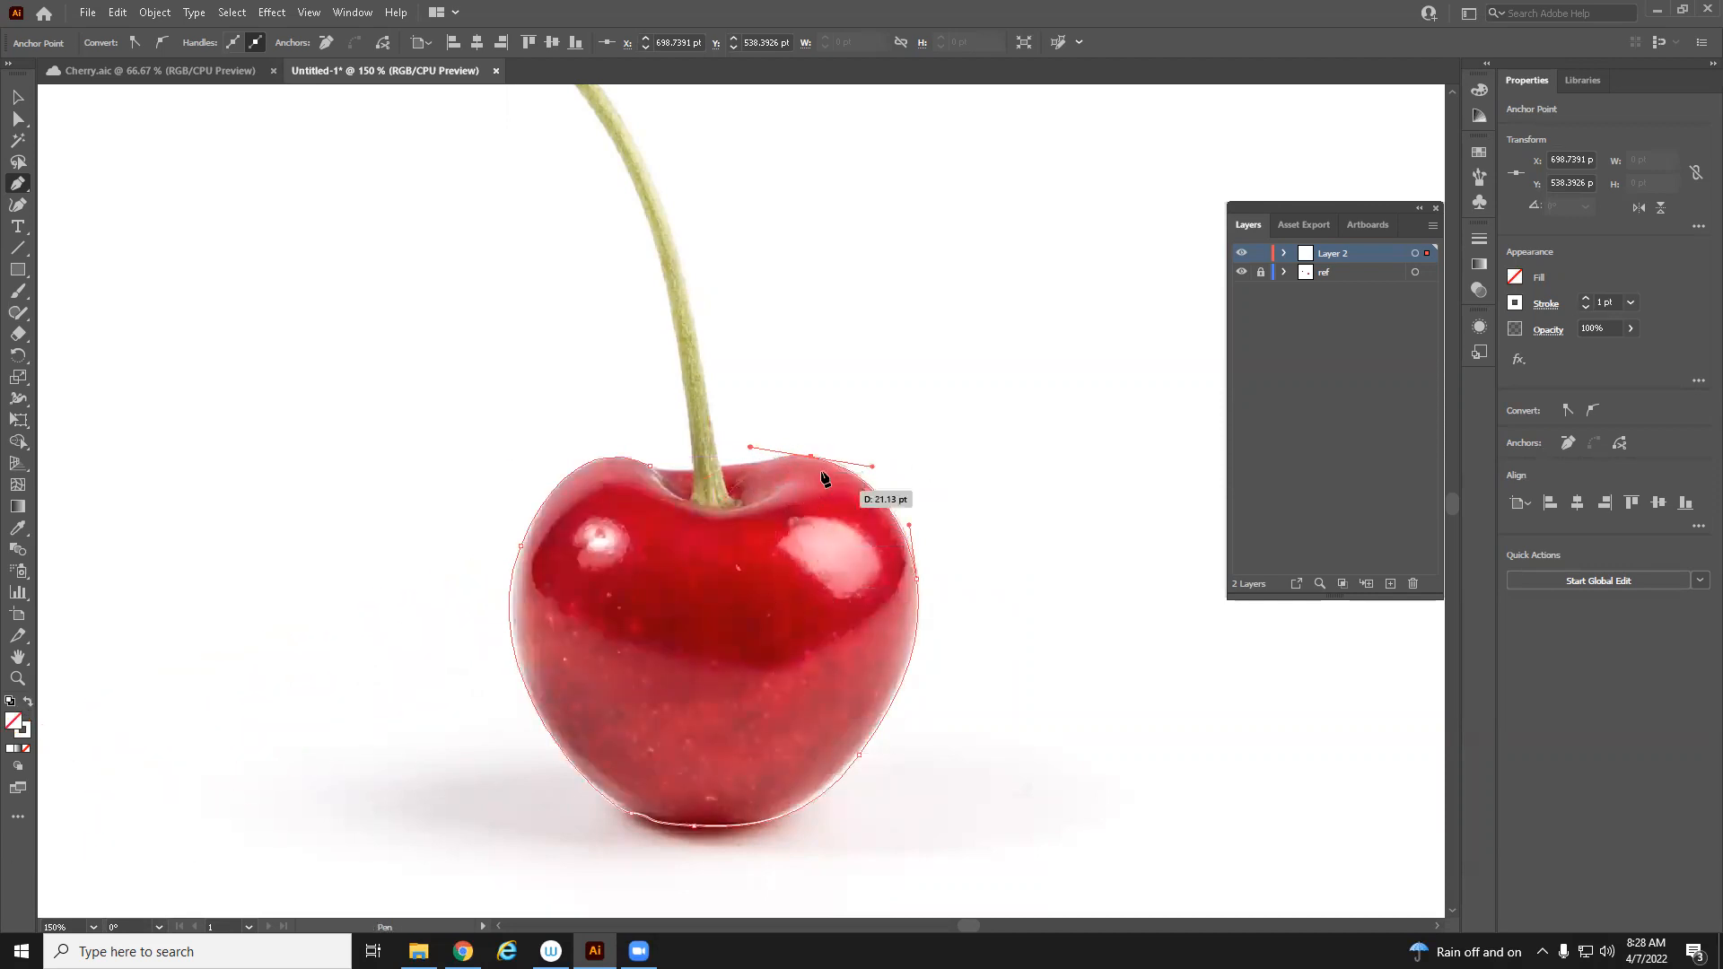
pyautogui.moveTo(748, 464); pyautogui.dragTo(697, 468)
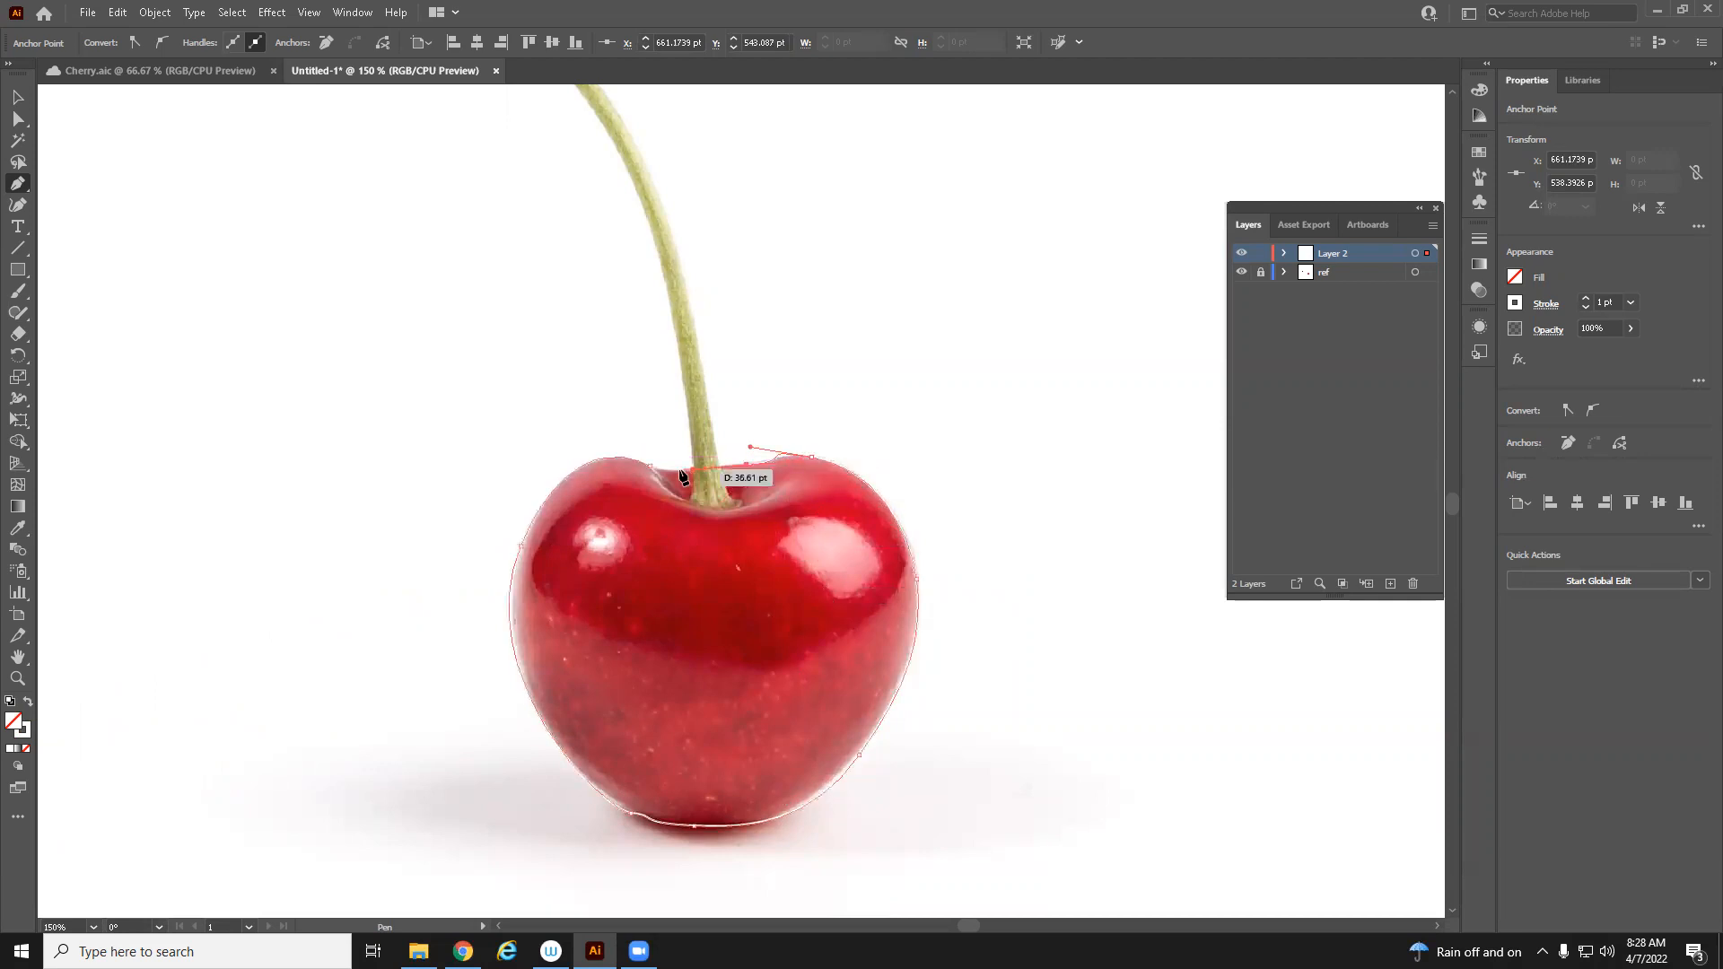
pyautogui.click(650, 465)
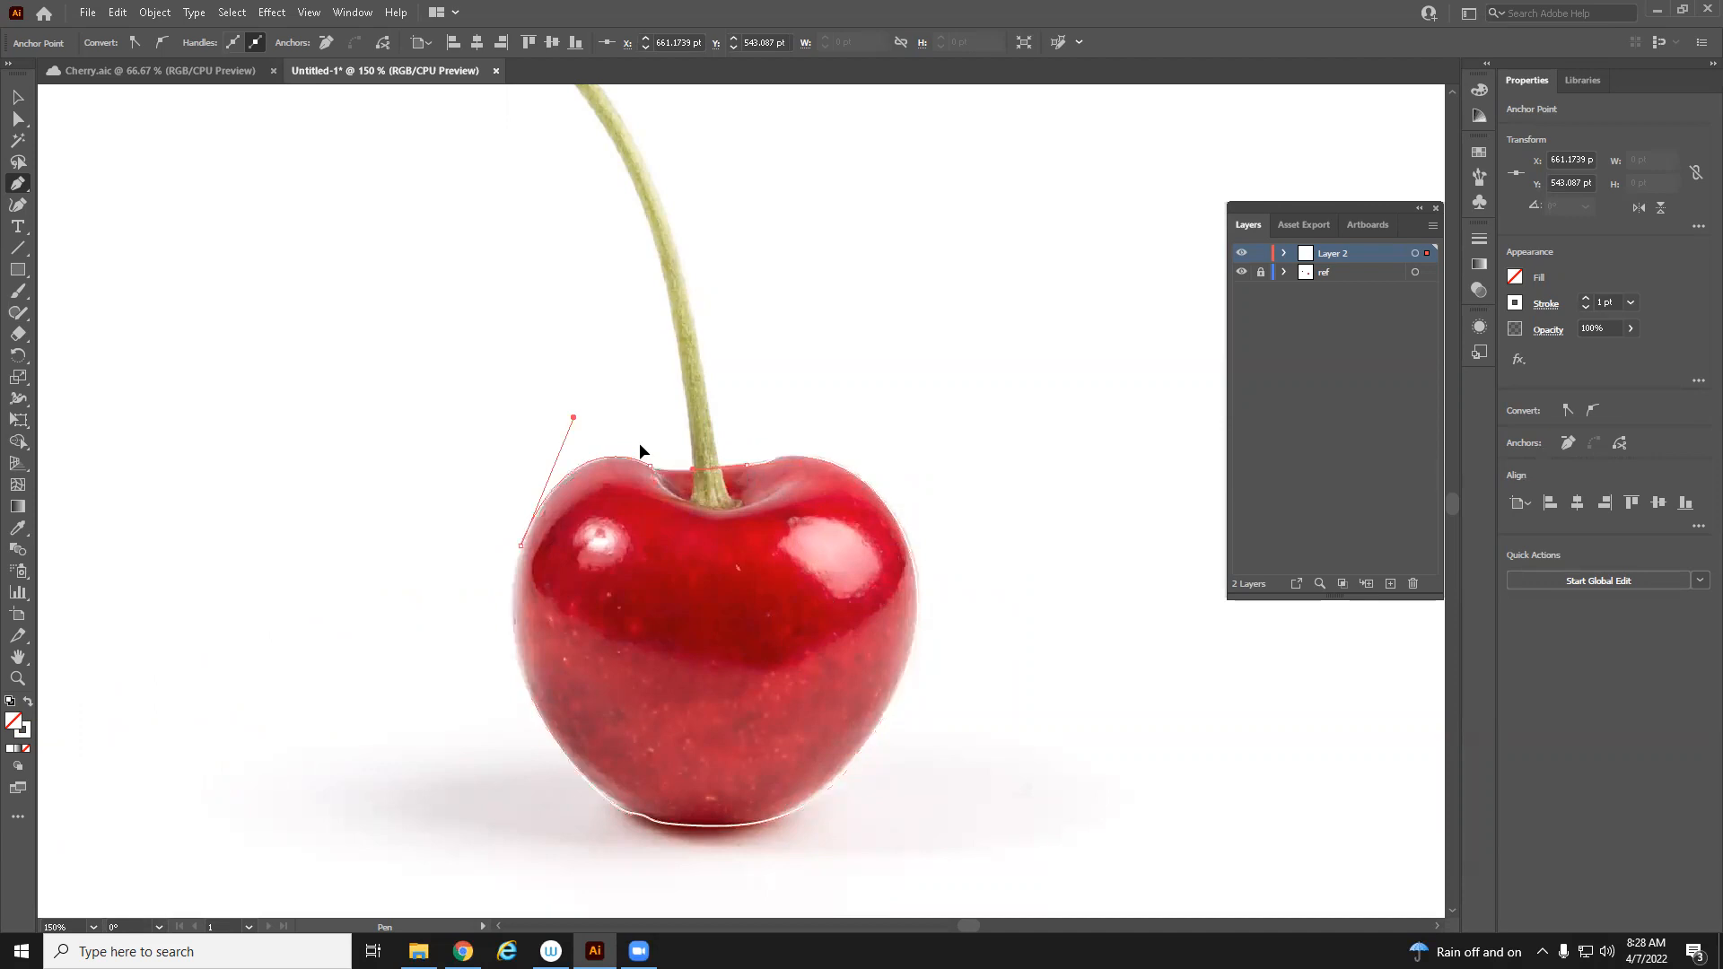
pyautogui.moveTo(623, 449); pyautogui.dragTo(607, 460)
# Refine the anchor points and handles along the top edge of the outline beside the stem
pyautogui.click(15, 117)
pyautogui.hotkey('ctrl', 'space')
pyautogui.keyDown('ctrl'); pyautogui.click(794, 446); pyautogui.keyUp('ctrl')
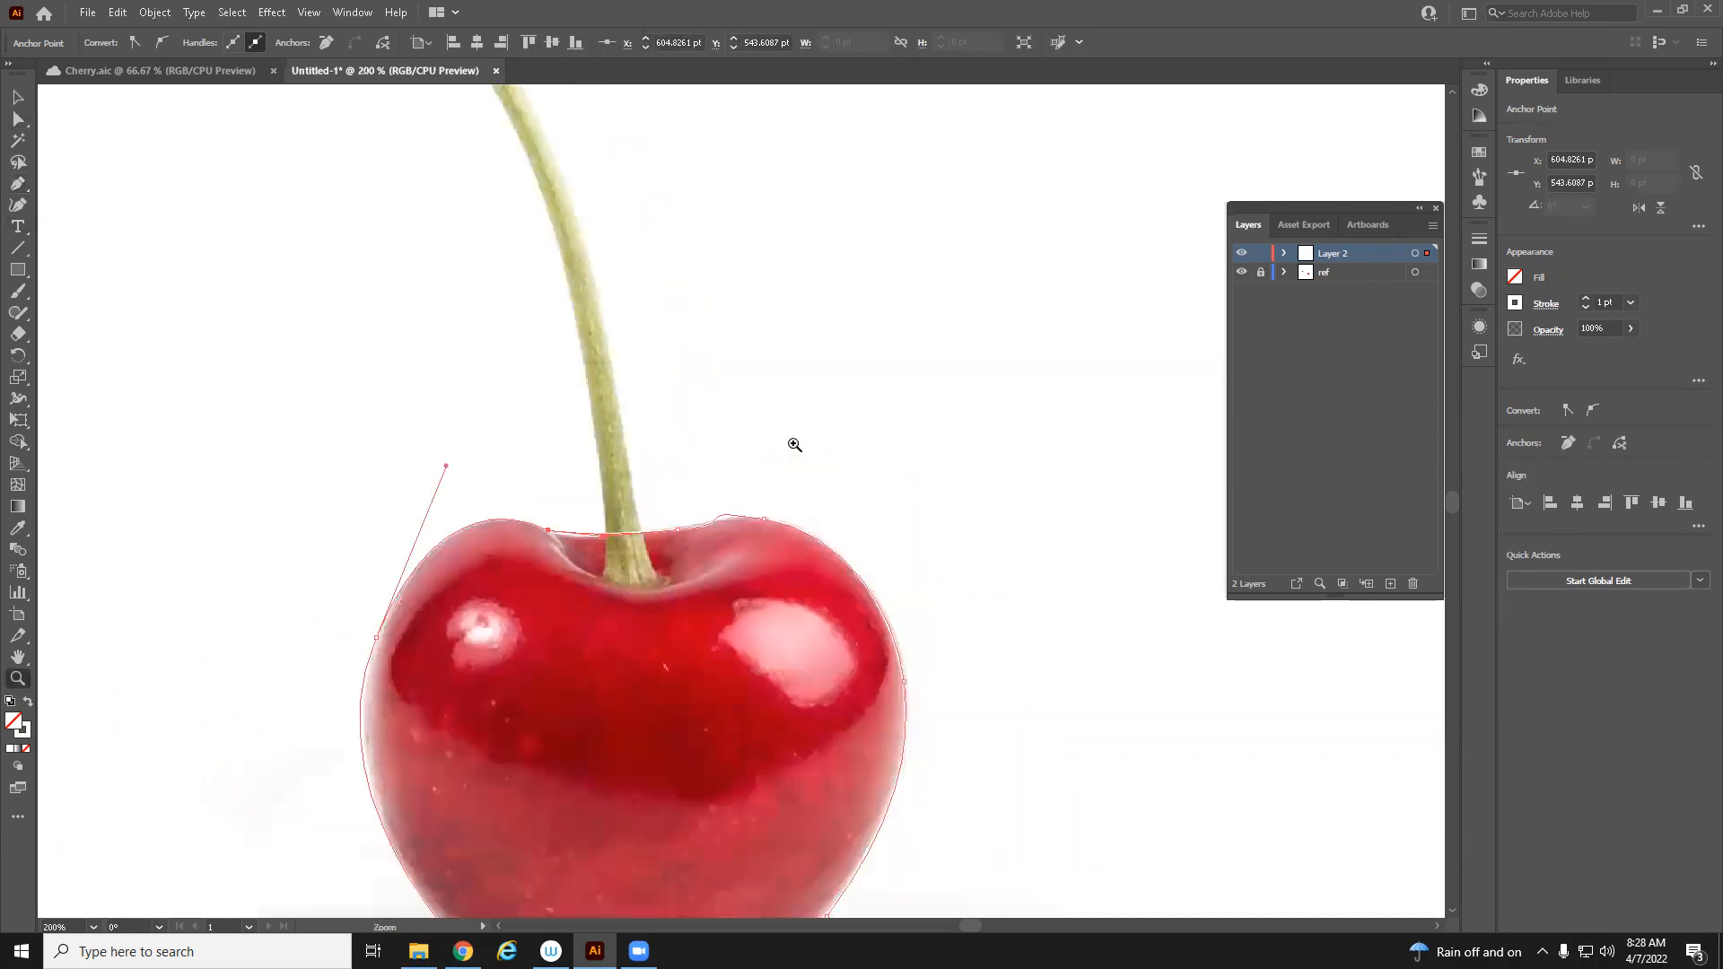
pyautogui.keyDown('ctrl'); pyautogui.click(794, 443); pyautogui.keyUp('ctrl')
pyautogui.keyDown('ctrl'); pyautogui.click(788, 442); pyautogui.keyUp('ctrl')
pyautogui.keyDown('ctrl'); pyautogui.click(784, 610); pyautogui.keyUp('ctrl')
pyautogui.keyDown('ctrl'); pyautogui.click(784, 611); pyautogui.keyUp('ctrl')
pyautogui.moveTo(553, 628); pyautogui.dragTo(865, 704)
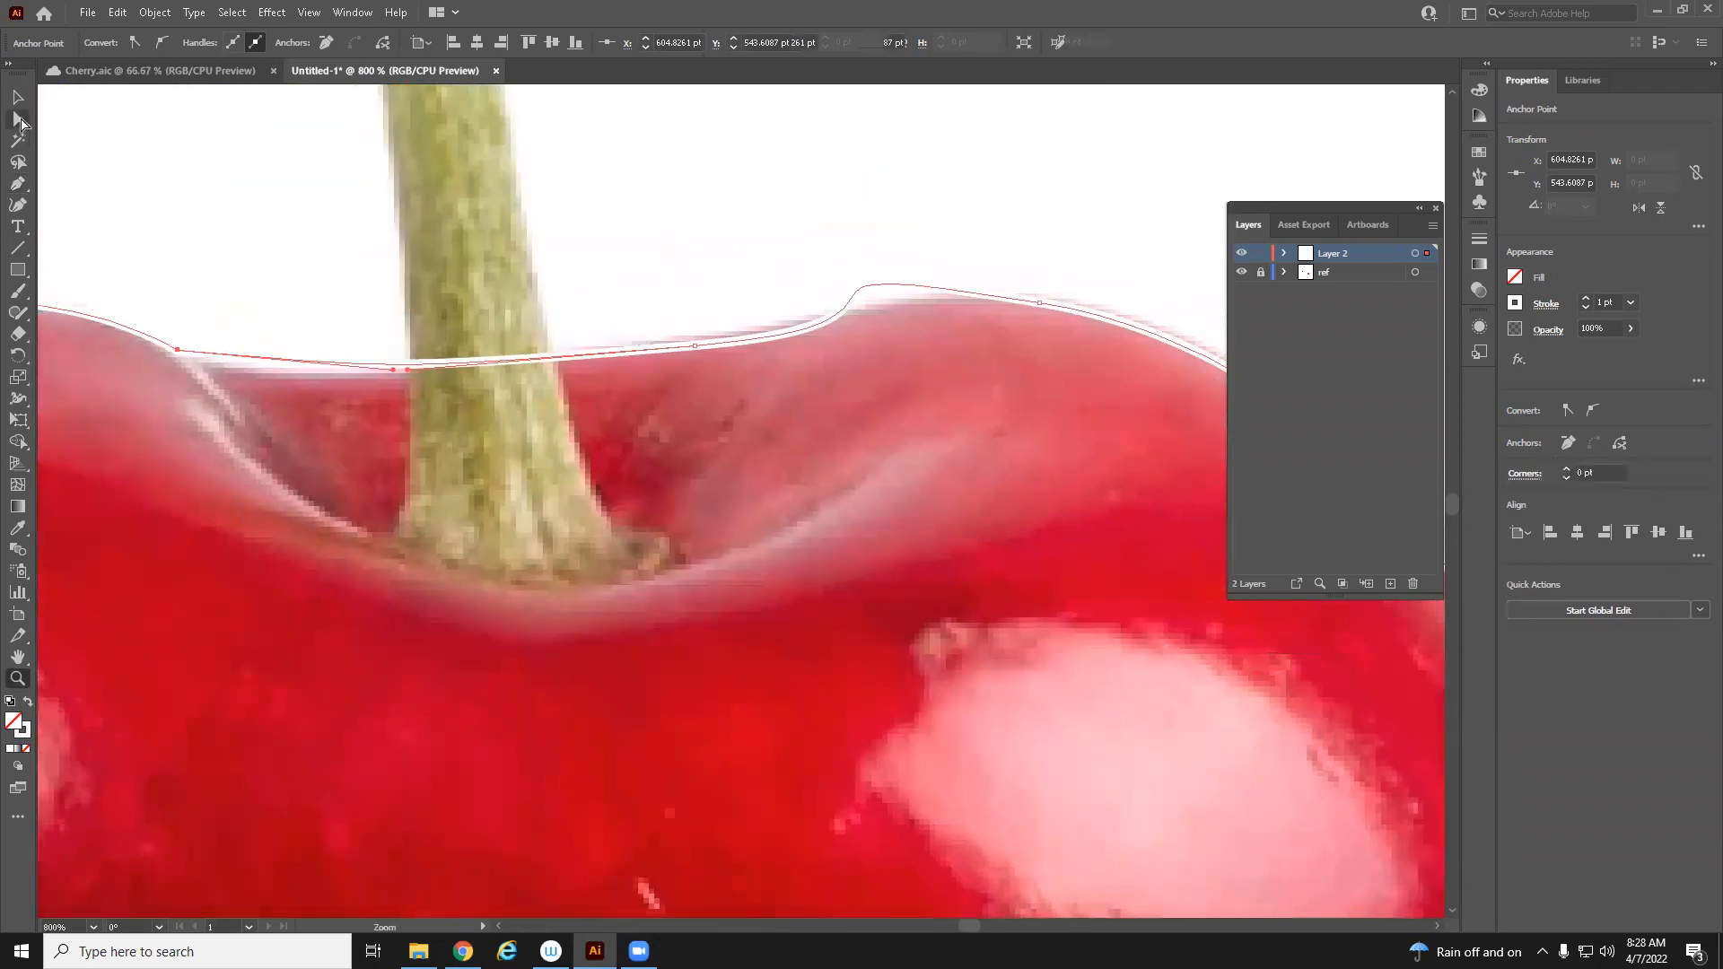
pyautogui.moveTo(695, 344); pyautogui.dragTo(700, 338)
pyautogui.moveTo(875, 446); pyautogui.dragTo(703, 523)
pyautogui.click(868, 380)
pyautogui.moveTo(539, 328); pyautogui.dragTo(706, 360)
pyautogui.moveTo(879, 386); pyautogui.dragTo(884, 387)
pyautogui.moveTo(710, 359); pyautogui.dragTo(708, 368)
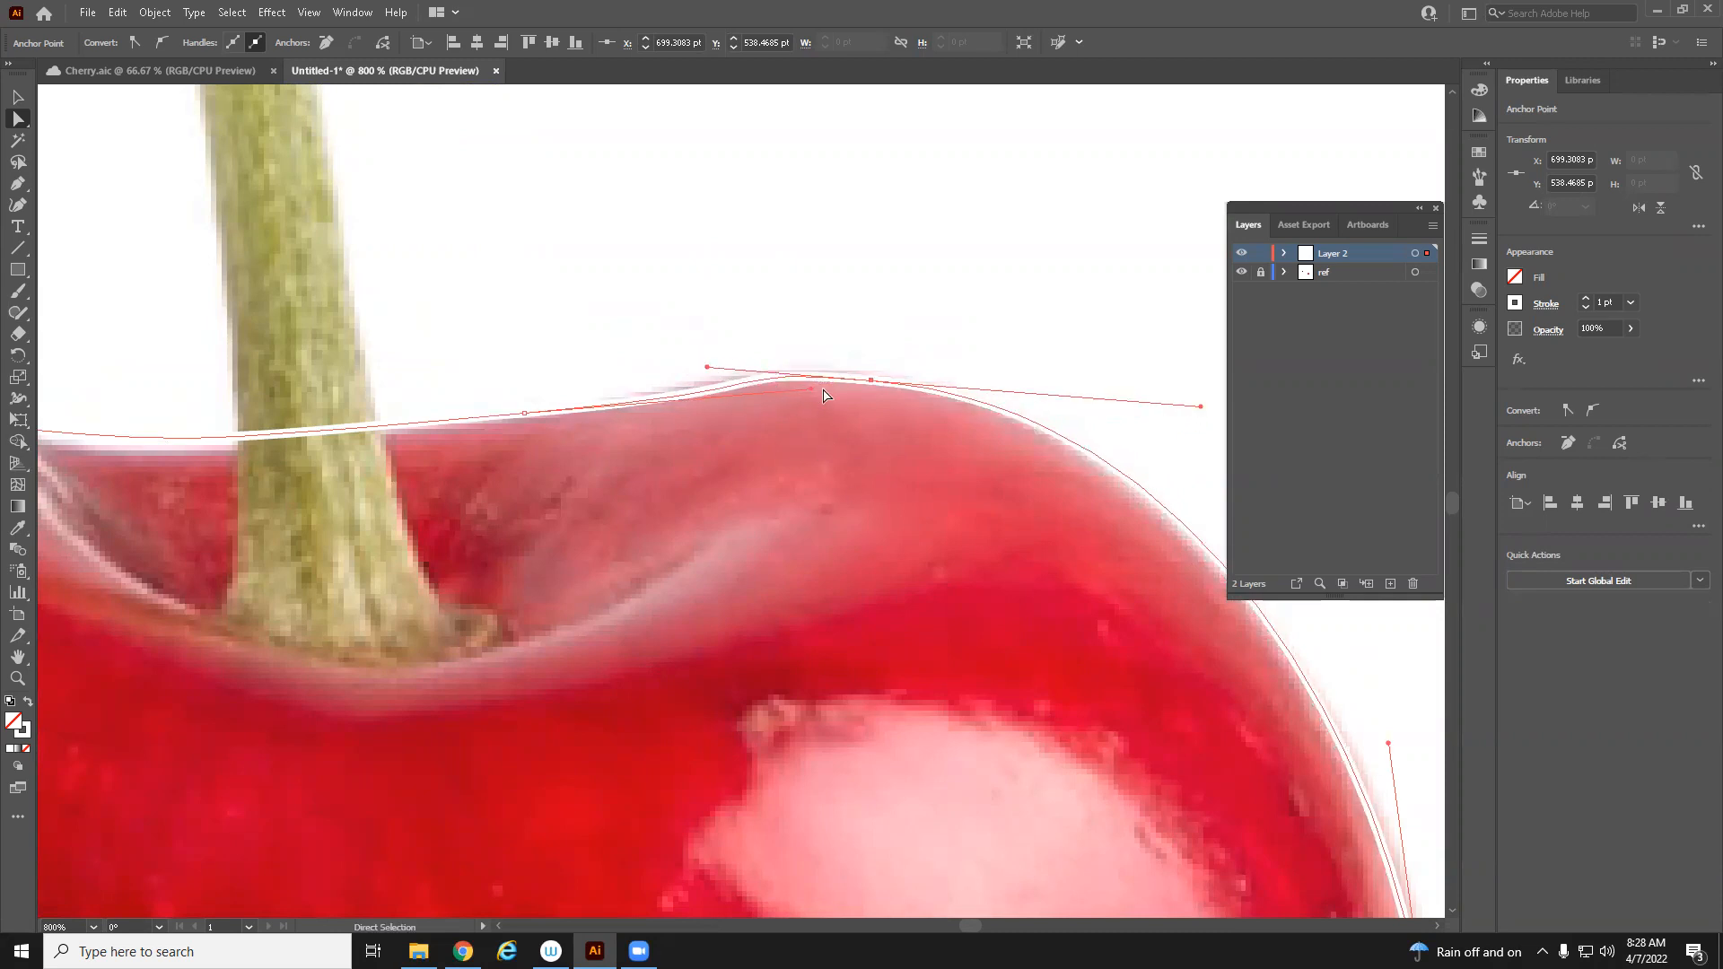
pyautogui.moveTo(814, 390); pyautogui.dragTo(705, 384)
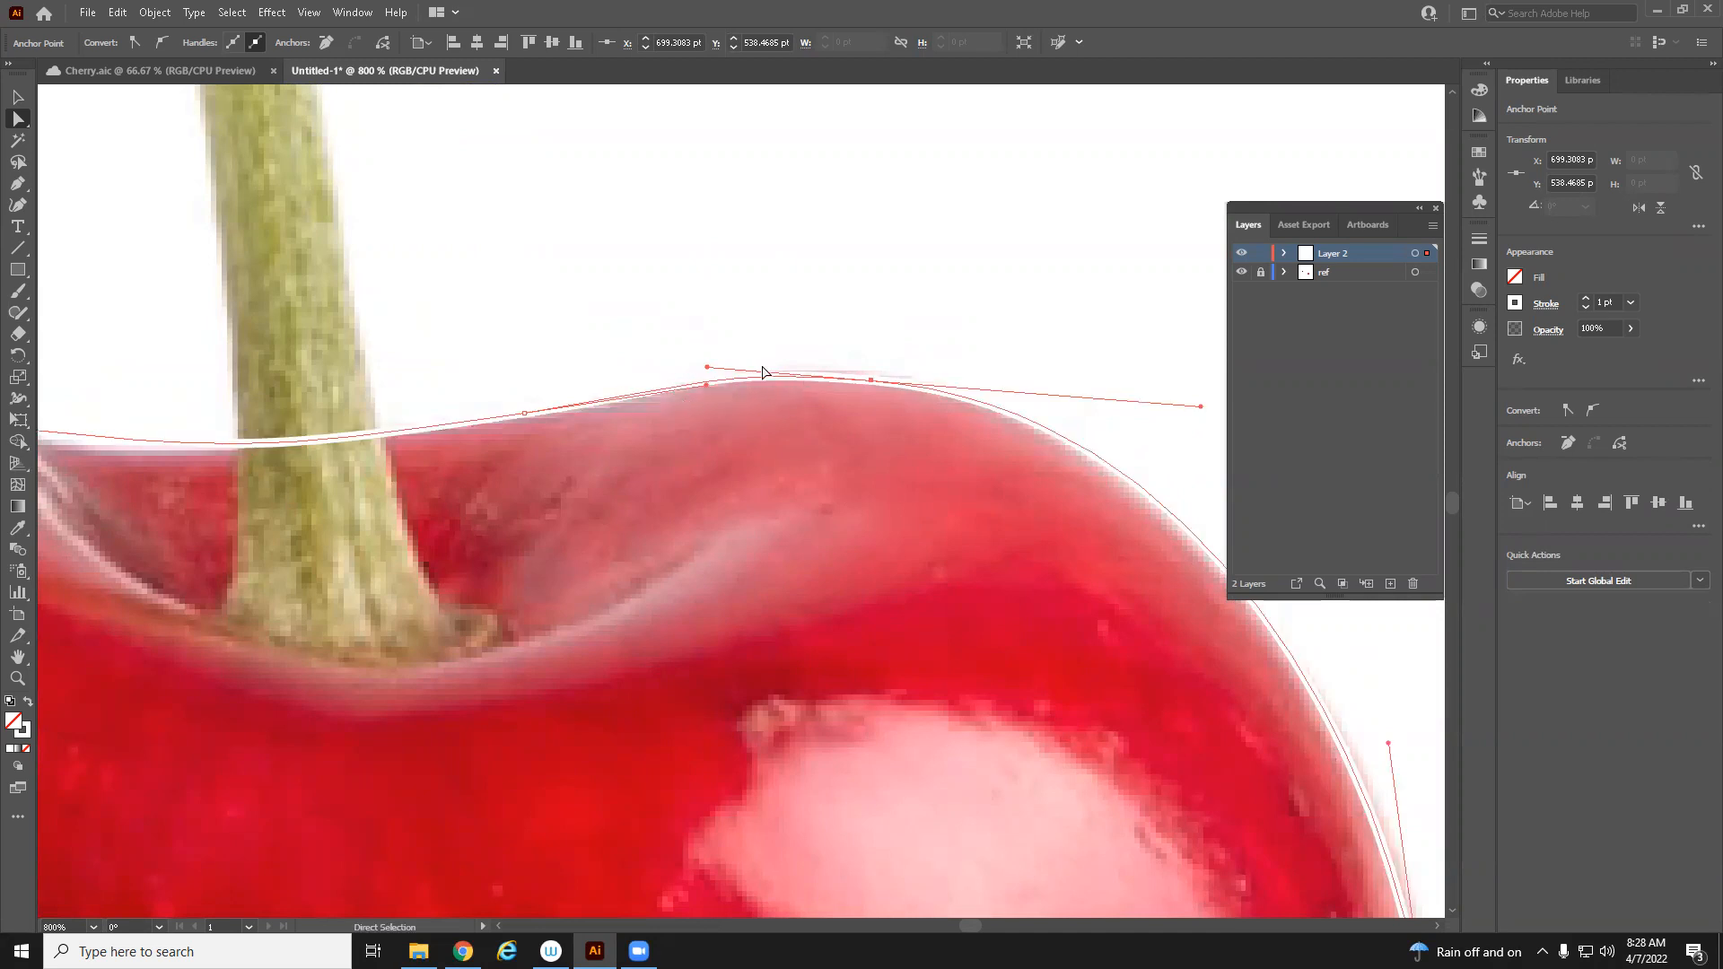
pyautogui.moveTo(870, 380); pyautogui.dragTo(878, 376)
# Adjust the handle of the anchor on the left side of the cherry outline
pyautogui.press('z')
pyautogui.keyDown('alt'); pyautogui.click(835, 462); pyautogui.keyUp('alt')
pyautogui.keyDown('alt'); pyautogui.click(823, 531); pyautogui.keyUp('alt')
pyautogui.moveTo(648, 712); pyautogui.dragTo(792, 433)
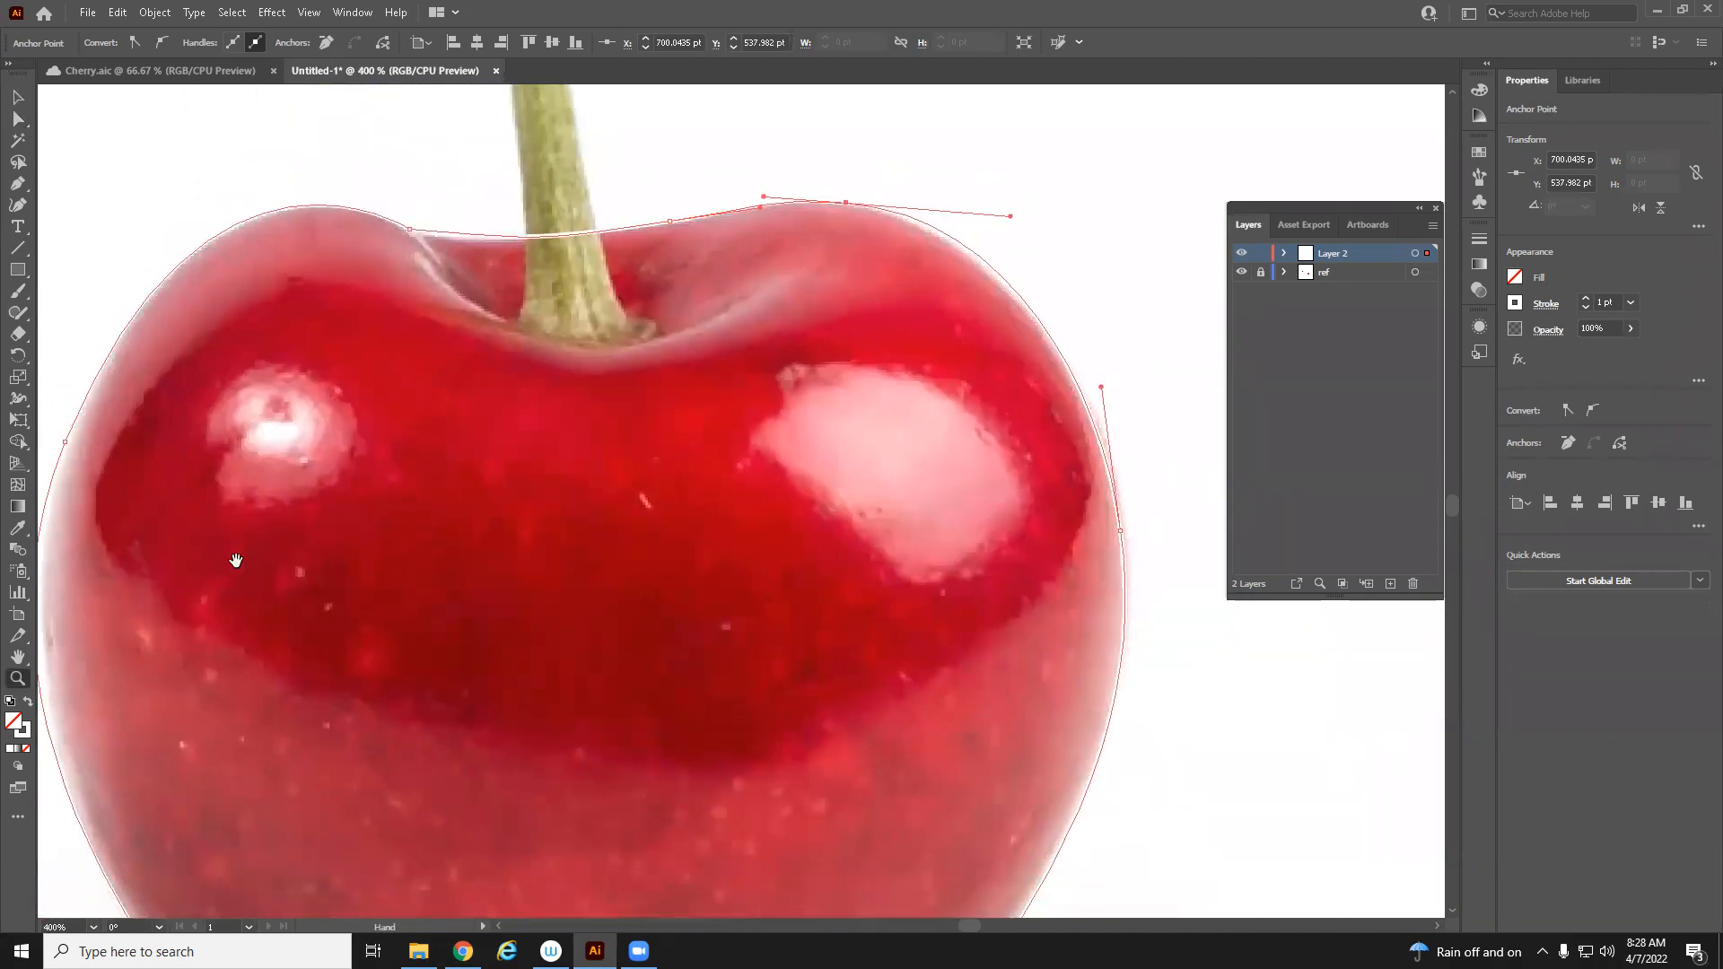
pyautogui.moveTo(235, 561); pyautogui.dragTo(616, 319)
pyautogui.click(17, 119)
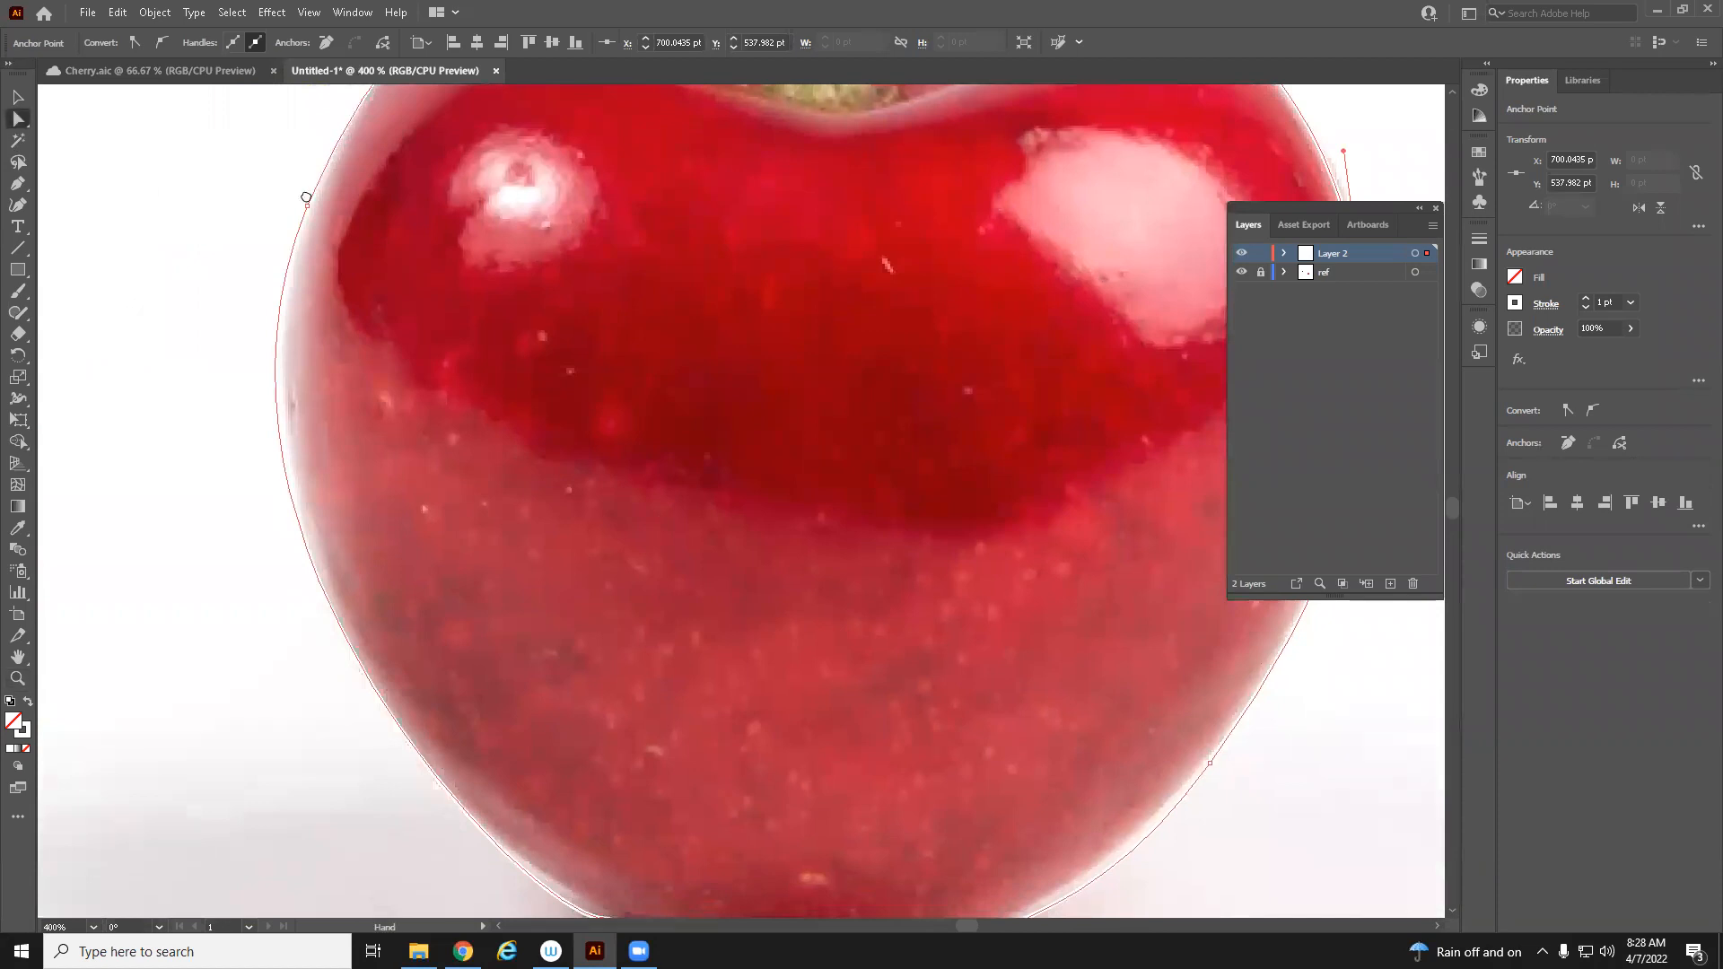
pyautogui.click(324, 284)
pyautogui.moveTo(212, 599); pyautogui.dragTo(231, 799)
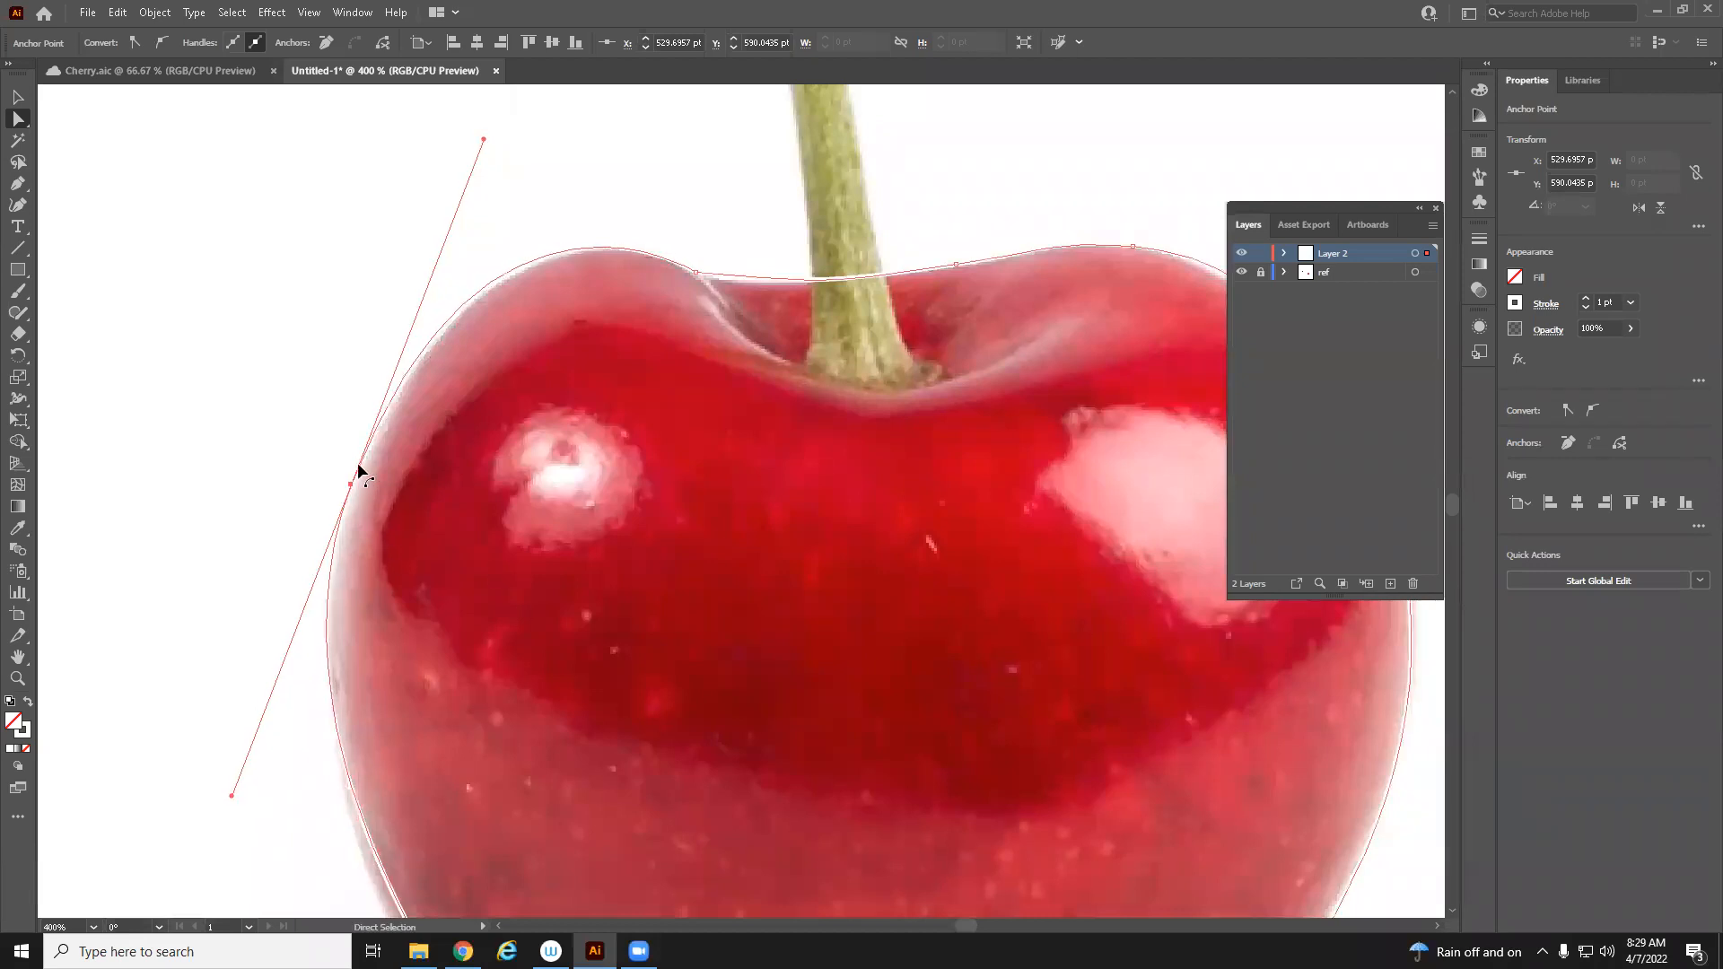
pyautogui.moveTo(350, 483); pyautogui.dragTo(348, 503)
# Refine the anchors and handles along the bottom curve of the cherry outline
pyautogui.scroll(-5, 585, 454)
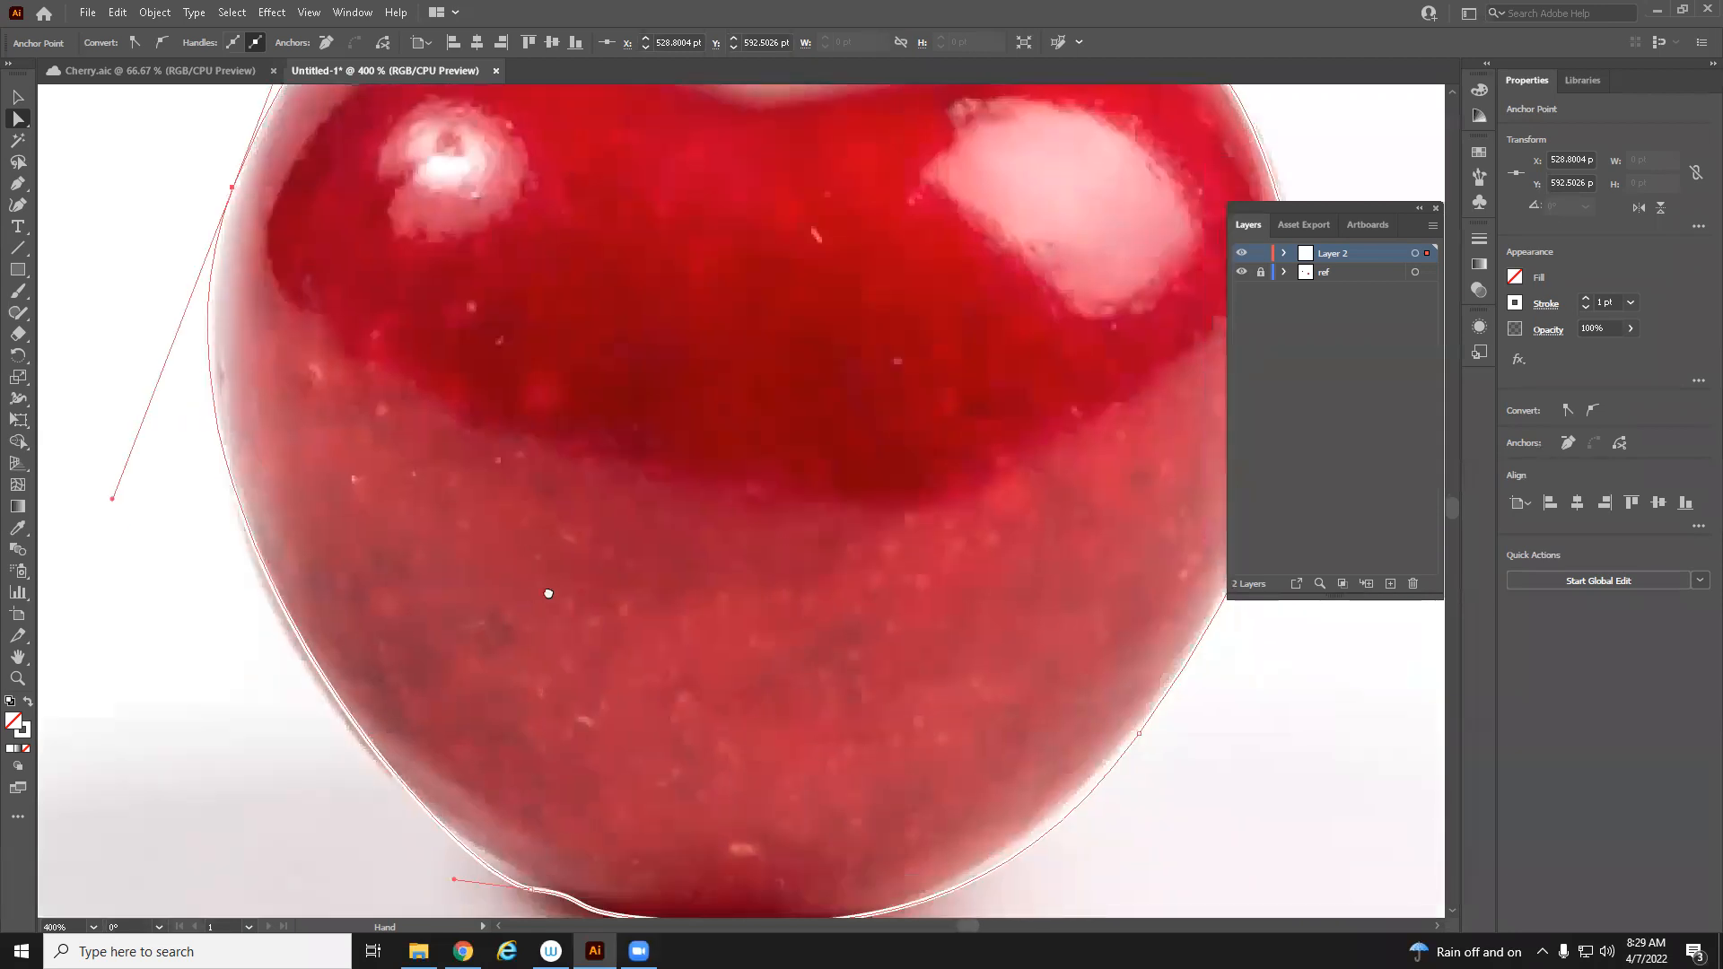
pyautogui.moveTo(533, 844); pyautogui.dragTo(494, 826)
pyautogui.scroll(-2, 628, 718)
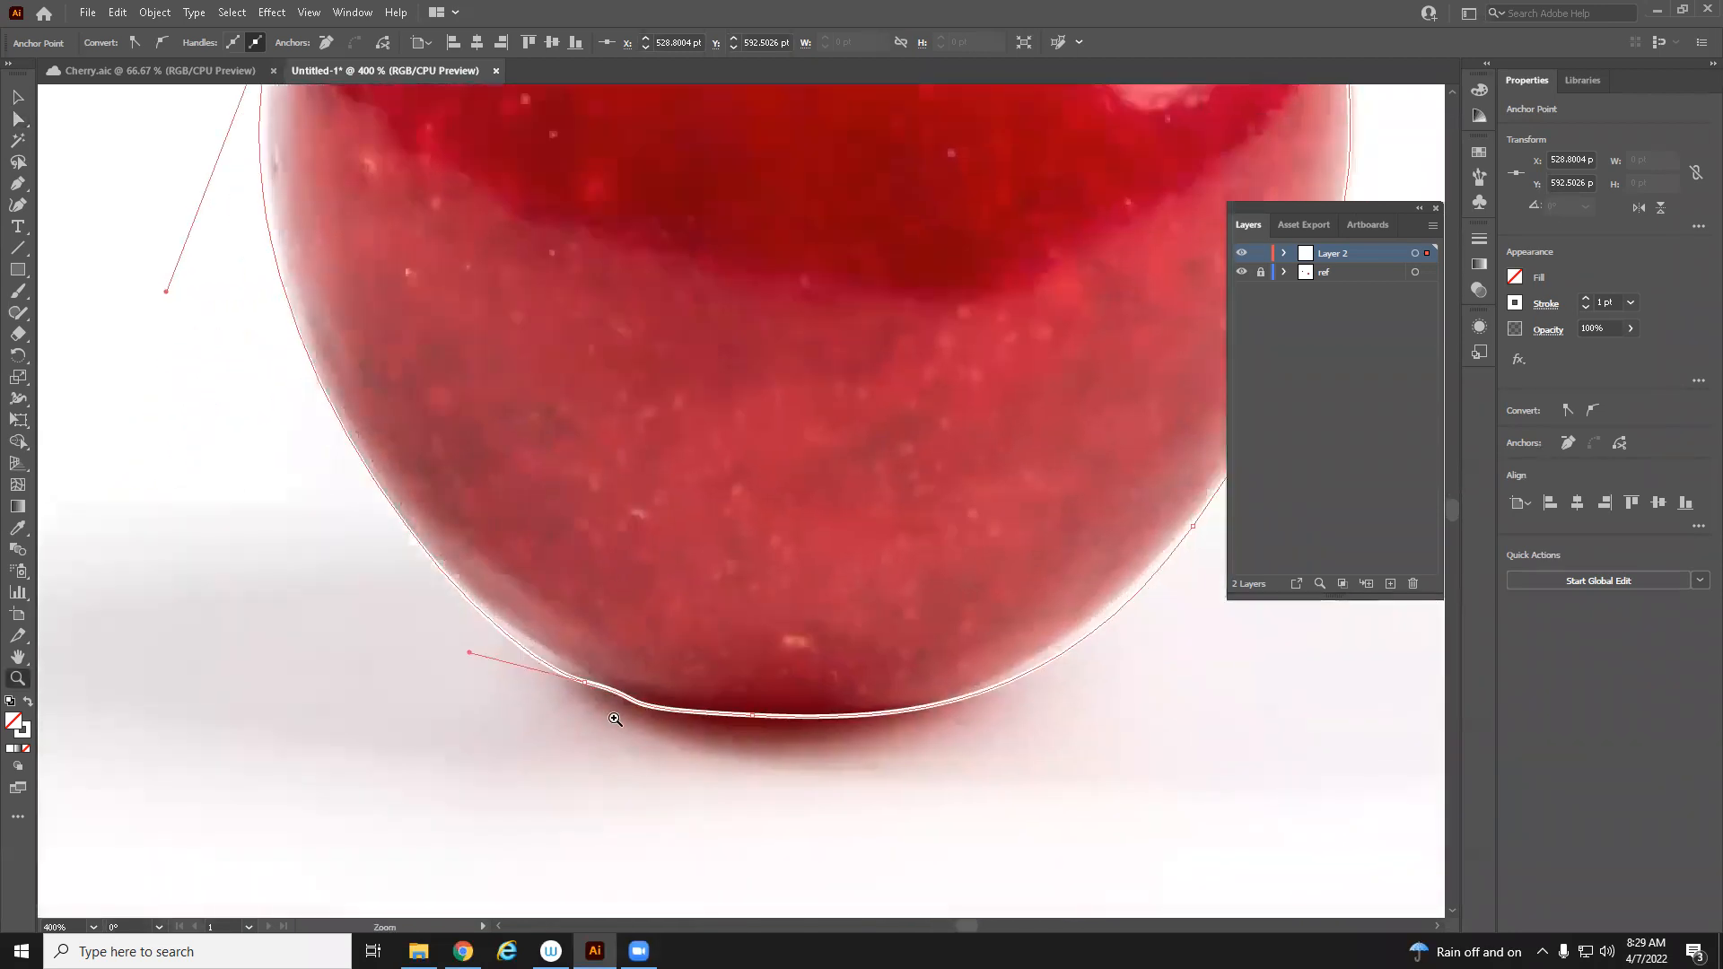
pyautogui.press('z')
pyautogui.click(835, 524)
pyautogui.moveTo(834, 524); pyautogui.dragTo(669, 813)
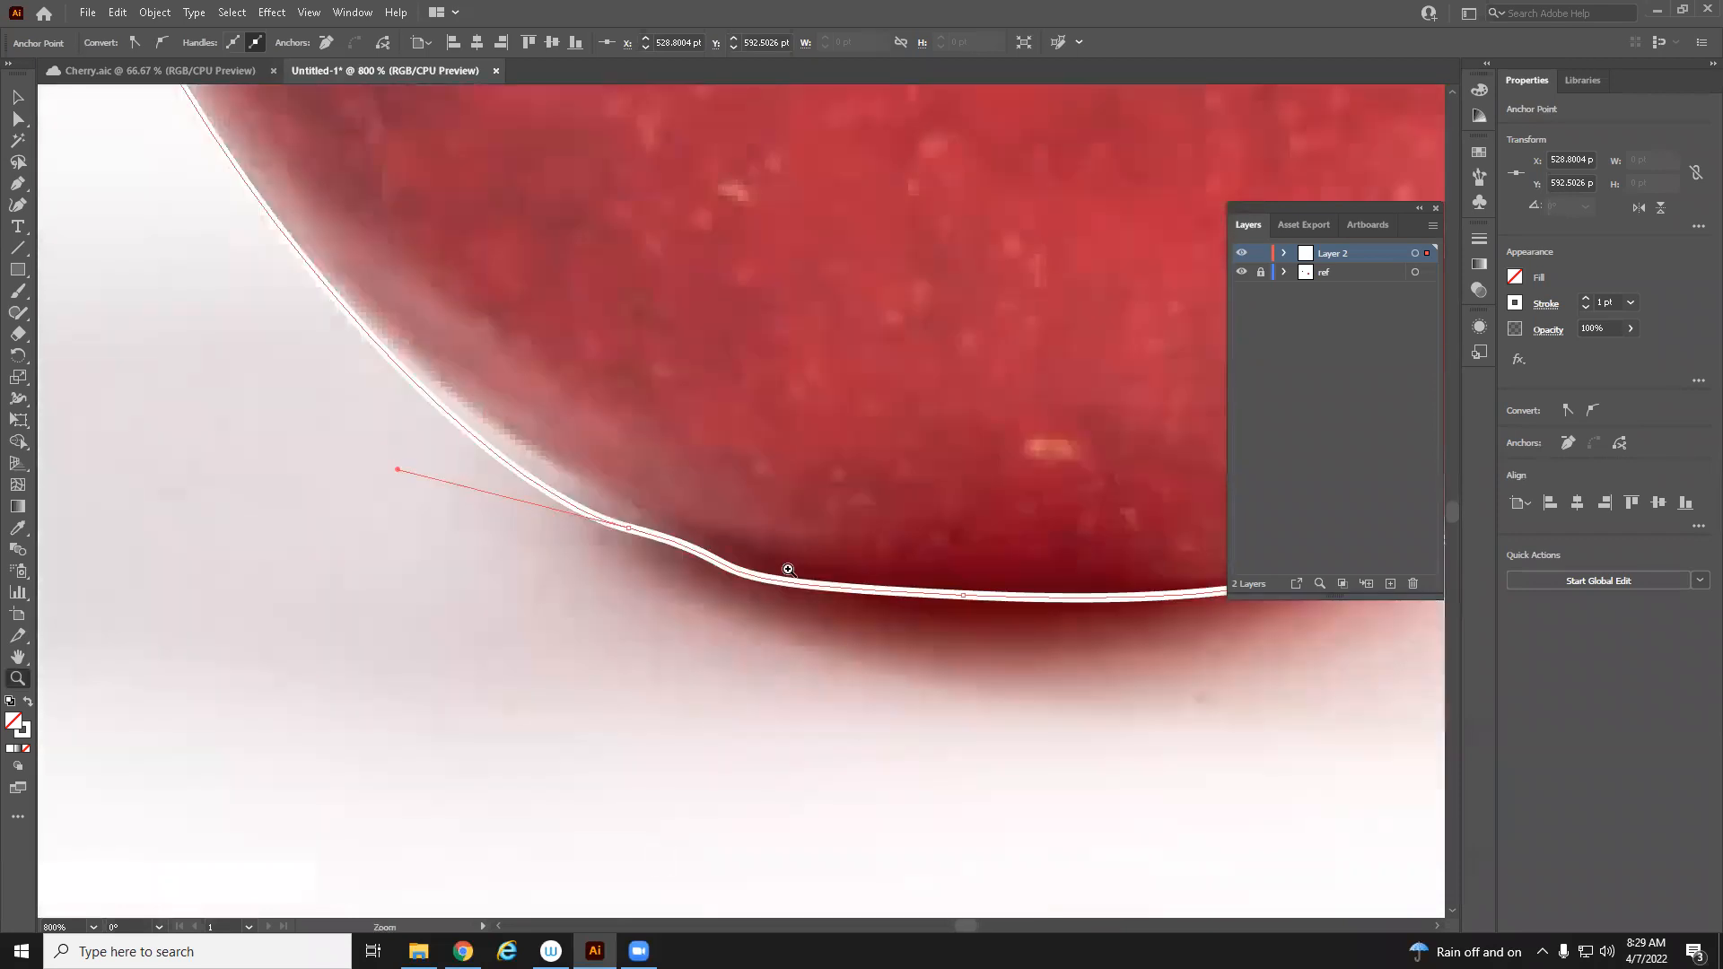
pyautogui.click(23, 121)
pyautogui.moveTo(806, 628); pyautogui.dragTo(577, 636)
pyautogui.click(737, 606)
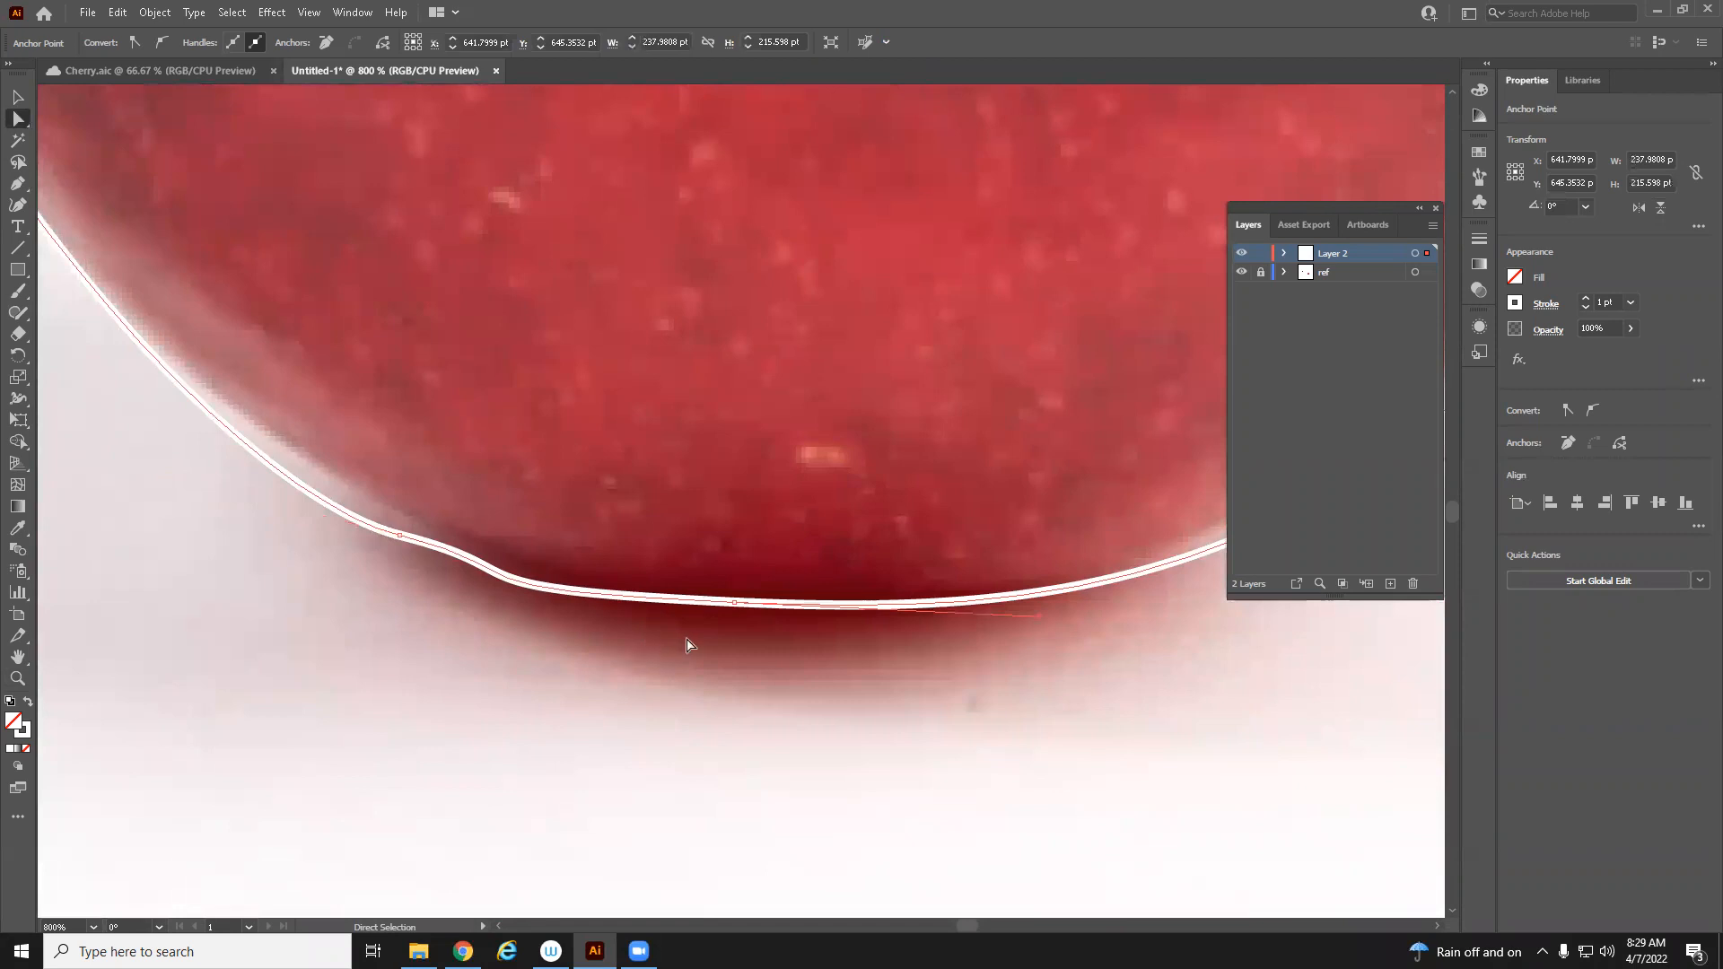
pyautogui.click(734, 602)
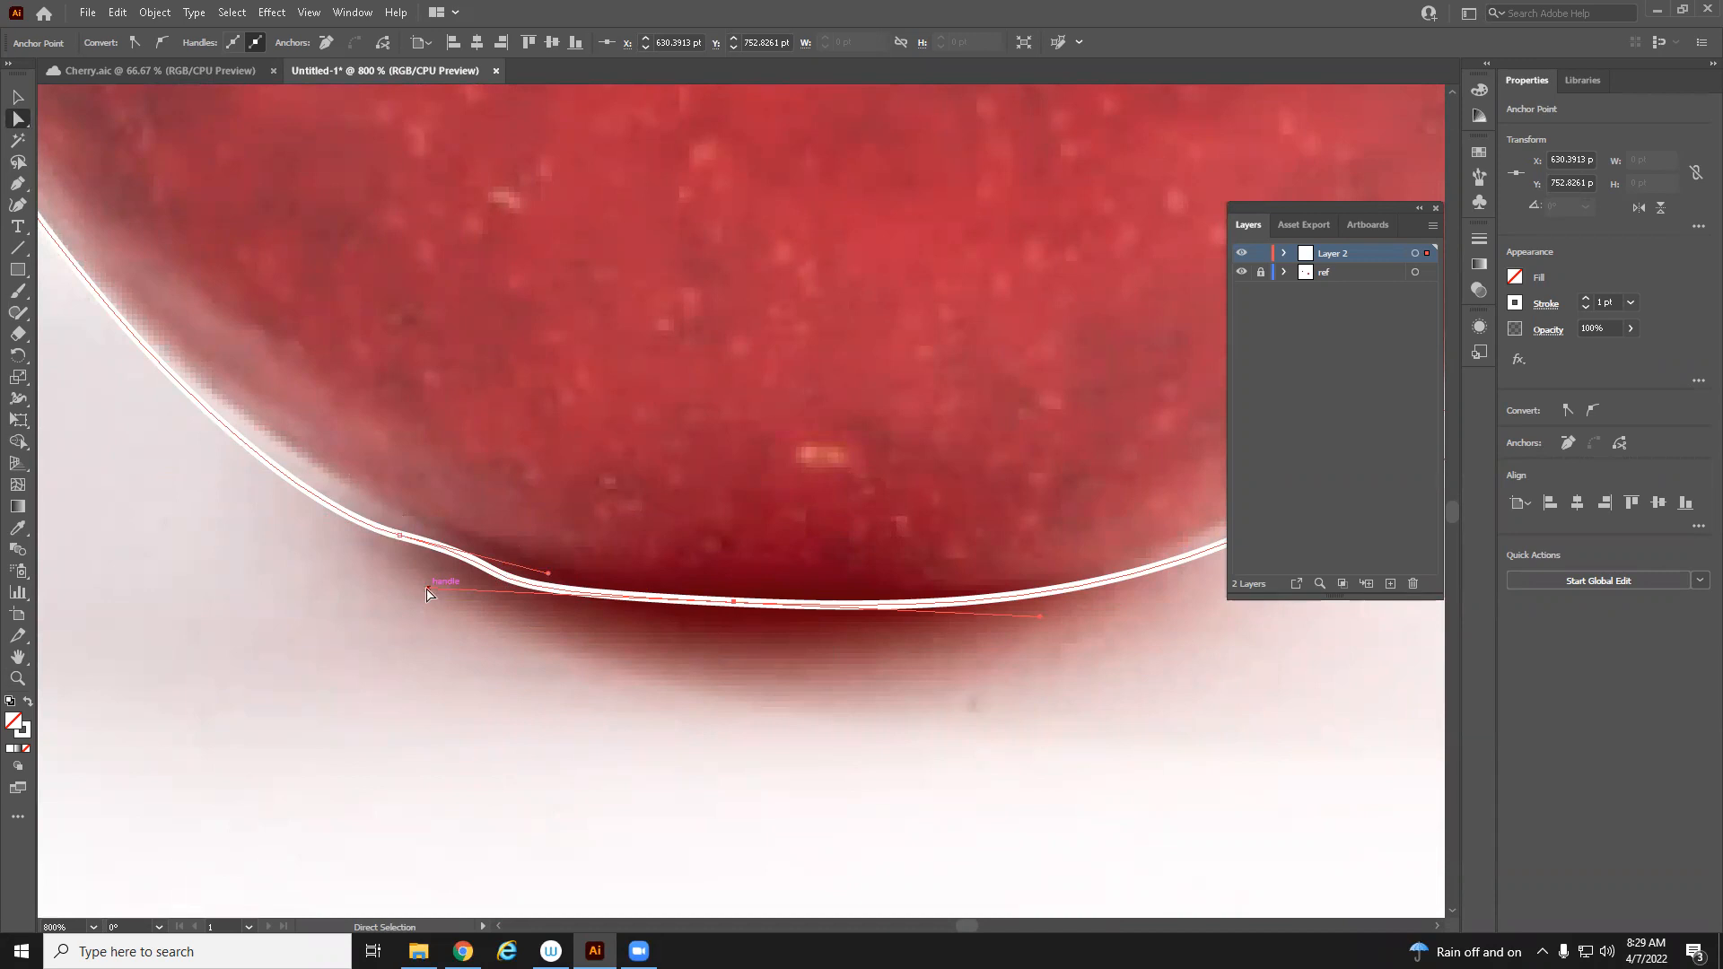
pyautogui.moveTo(427, 592); pyautogui.dragTo(509, 574)
pyautogui.click(395, 535)
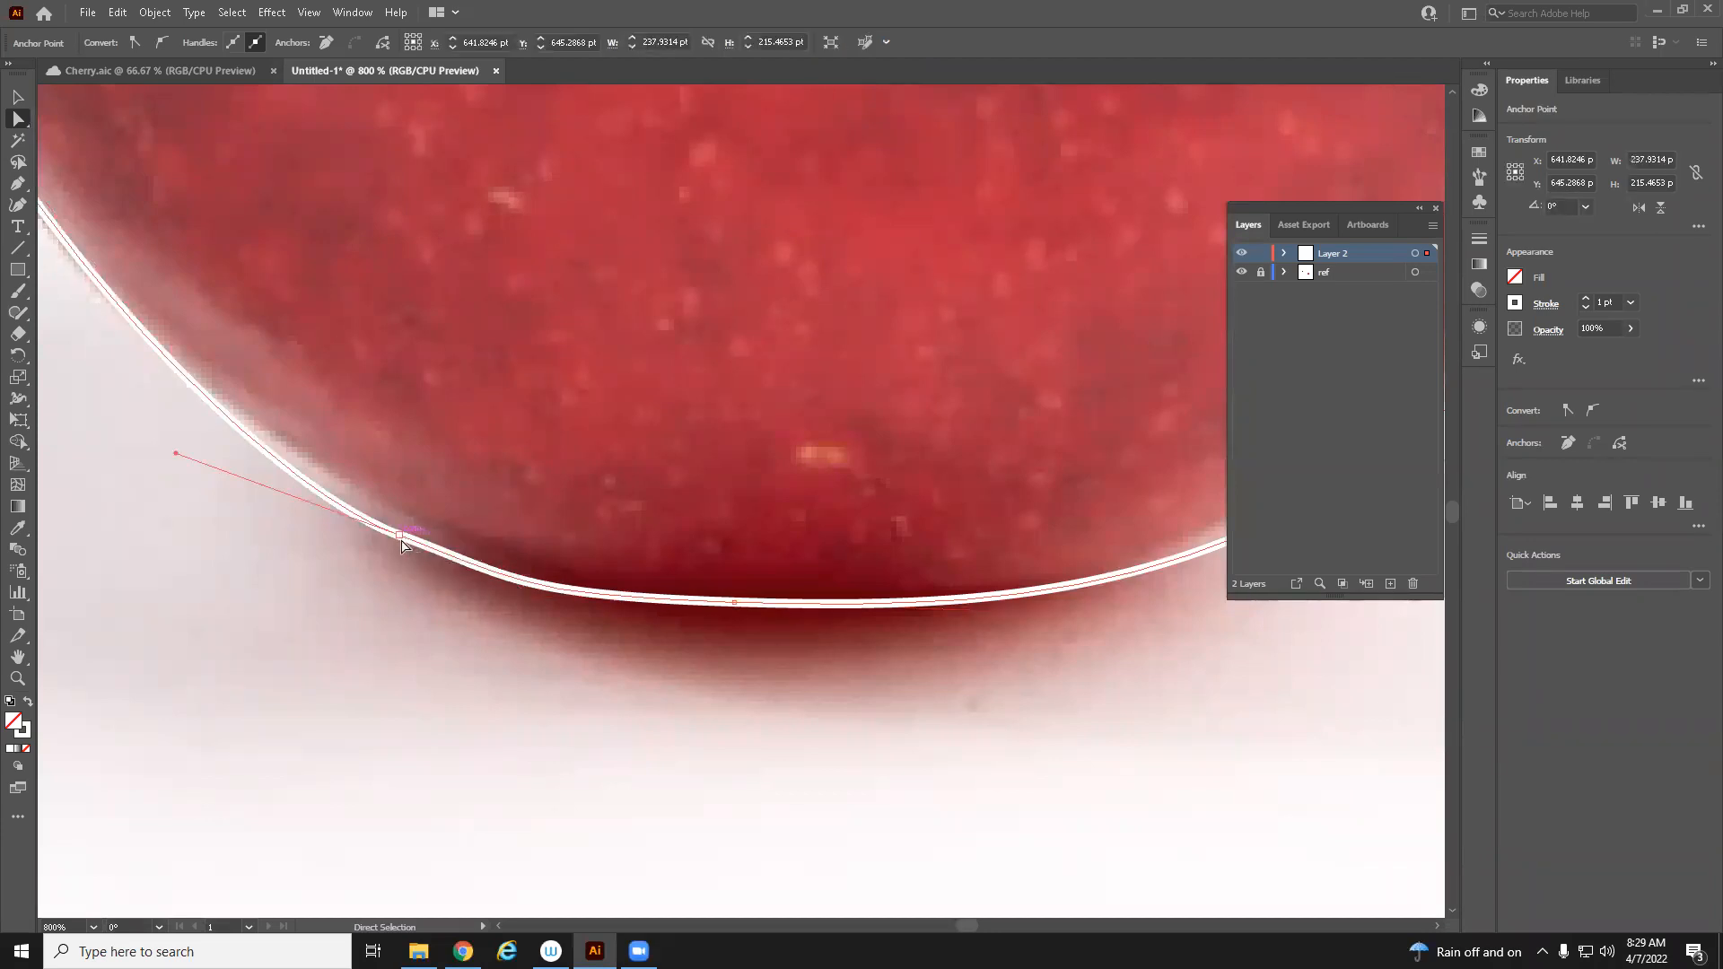
pyautogui.moveTo(402, 537); pyautogui.dragTo(373, 503)
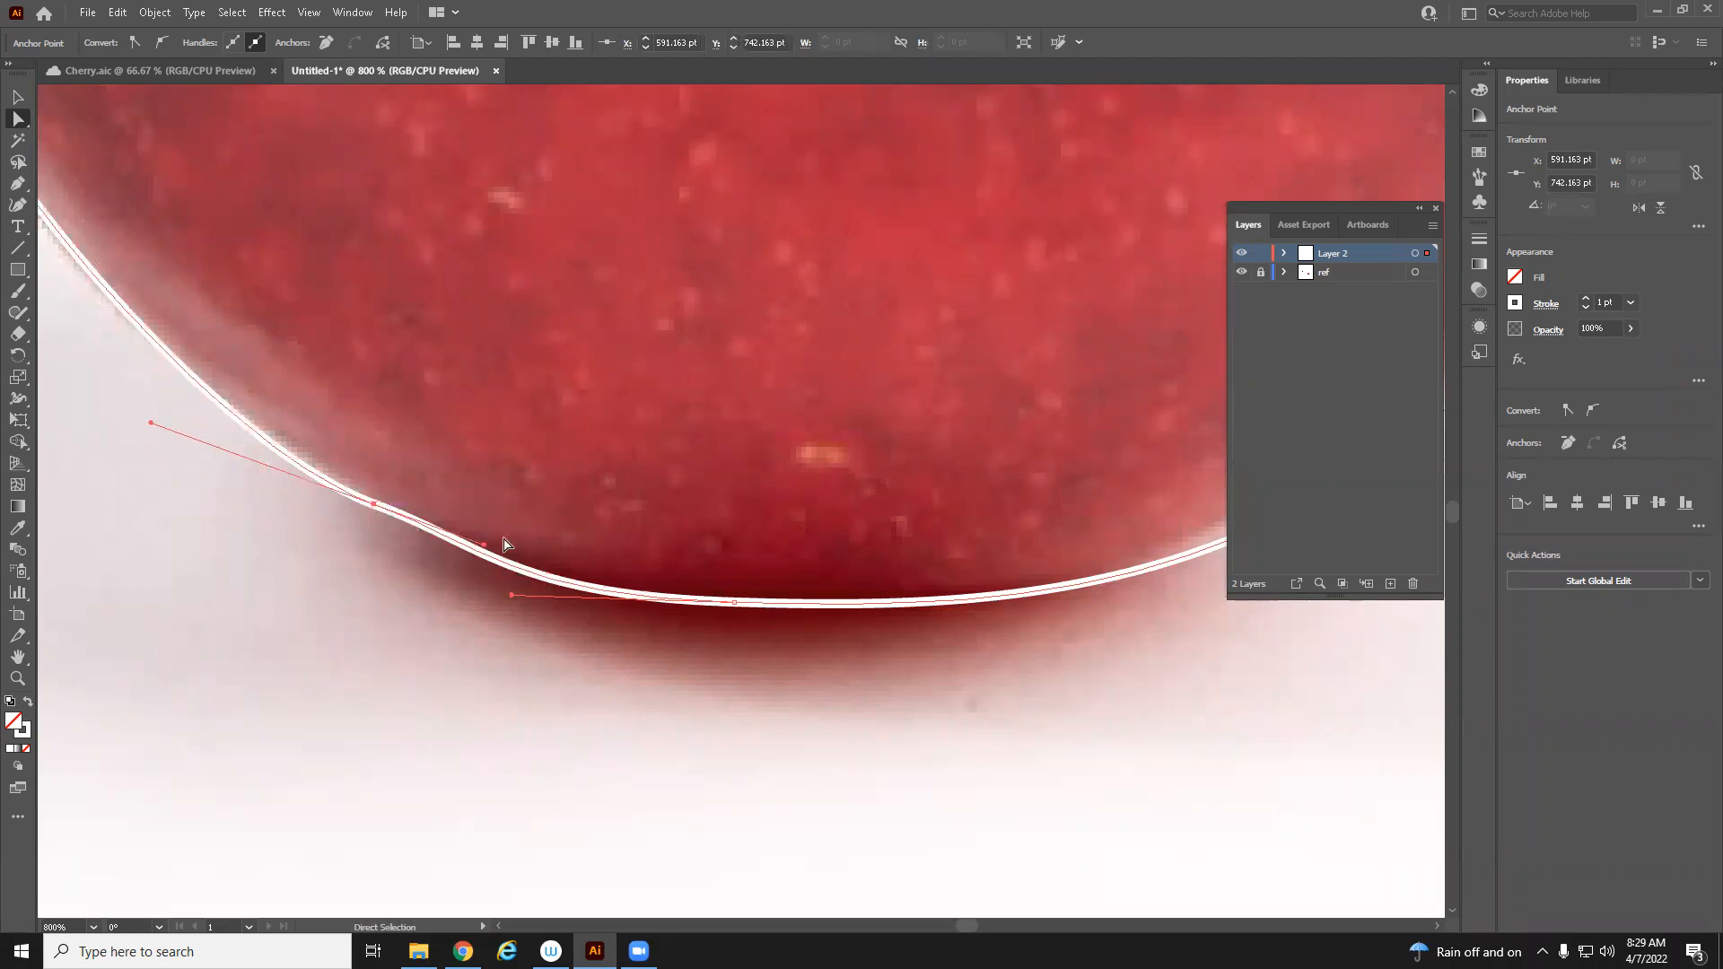
pyautogui.moveTo(477, 554); pyautogui.dragTo(472, 557)
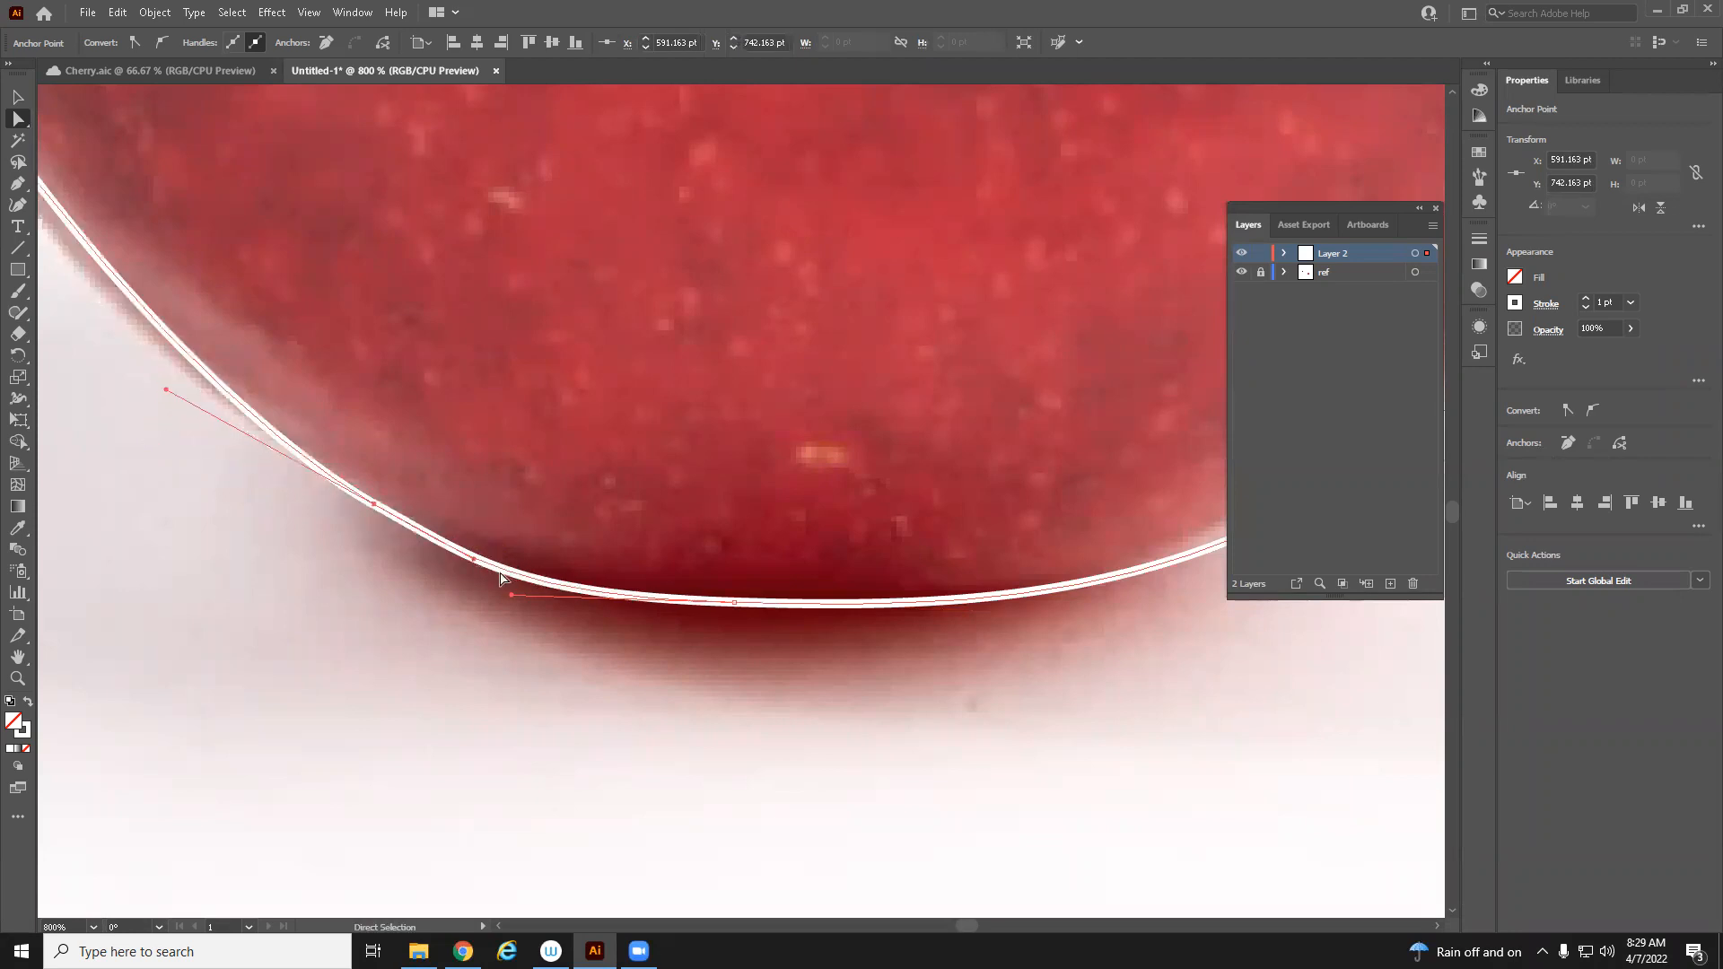
pyautogui.moveTo(735, 605); pyautogui.dragTo(746, 598)
pyautogui.moveTo(850, 663); pyautogui.dragTo(842, 679)
# Adjust the handles on the lower right side of the cherry outline
pyautogui.press('z')
pyautogui.keyDown('alt'); pyautogui.click(846, 695); pyautogui.keyUp('alt')
pyautogui.keyDown('alt'); pyautogui.click(846, 696); pyautogui.keyUp('alt')
pyautogui.moveTo(780, 365); pyautogui.dragTo(725, 634)
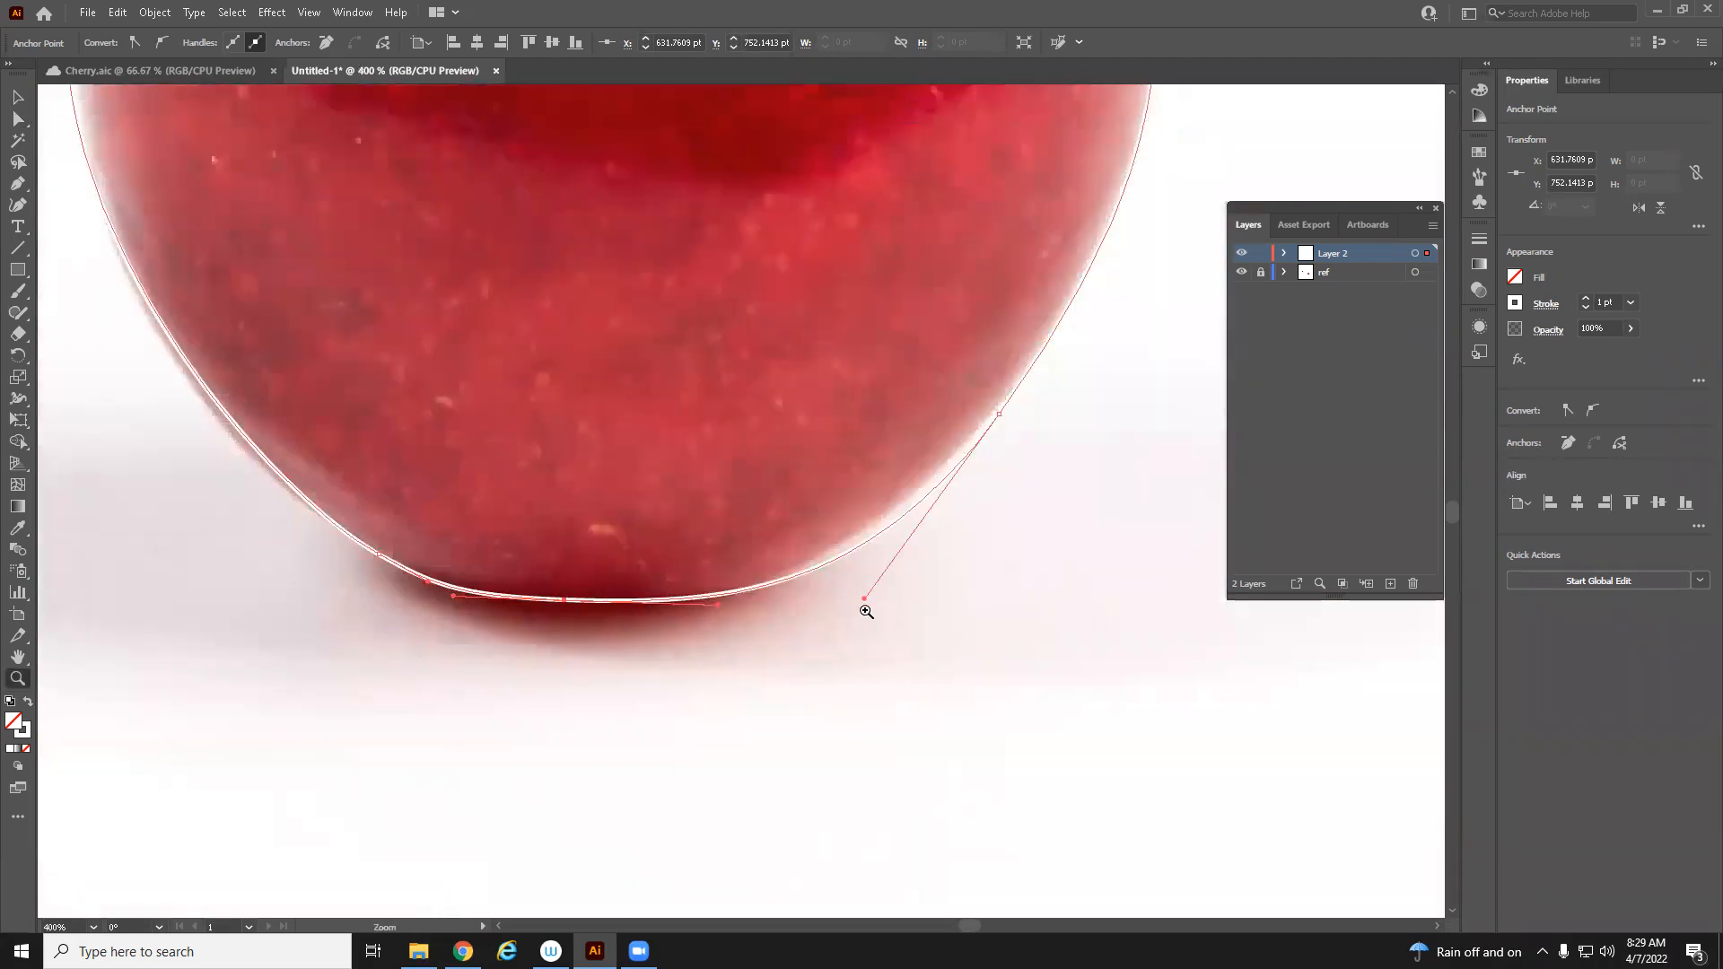
pyautogui.click(20, 122)
pyautogui.moveTo(866, 599); pyautogui.dragTo(864, 589)
pyautogui.moveTo(994, 417); pyautogui.dragTo(989, 412)
pyautogui.moveTo(1006, 256); pyautogui.dragTo(957, 730)
pyautogui.press('z')
pyautogui.keyDown('alt'); pyautogui.click(679, 654); pyautogui.keyUp('alt')
pyautogui.keyDown('alt'); pyautogui.click(679, 655); pyautogui.keyUp('alt')
pyautogui.moveTo(747, 222); pyautogui.dragTo(745, 379)
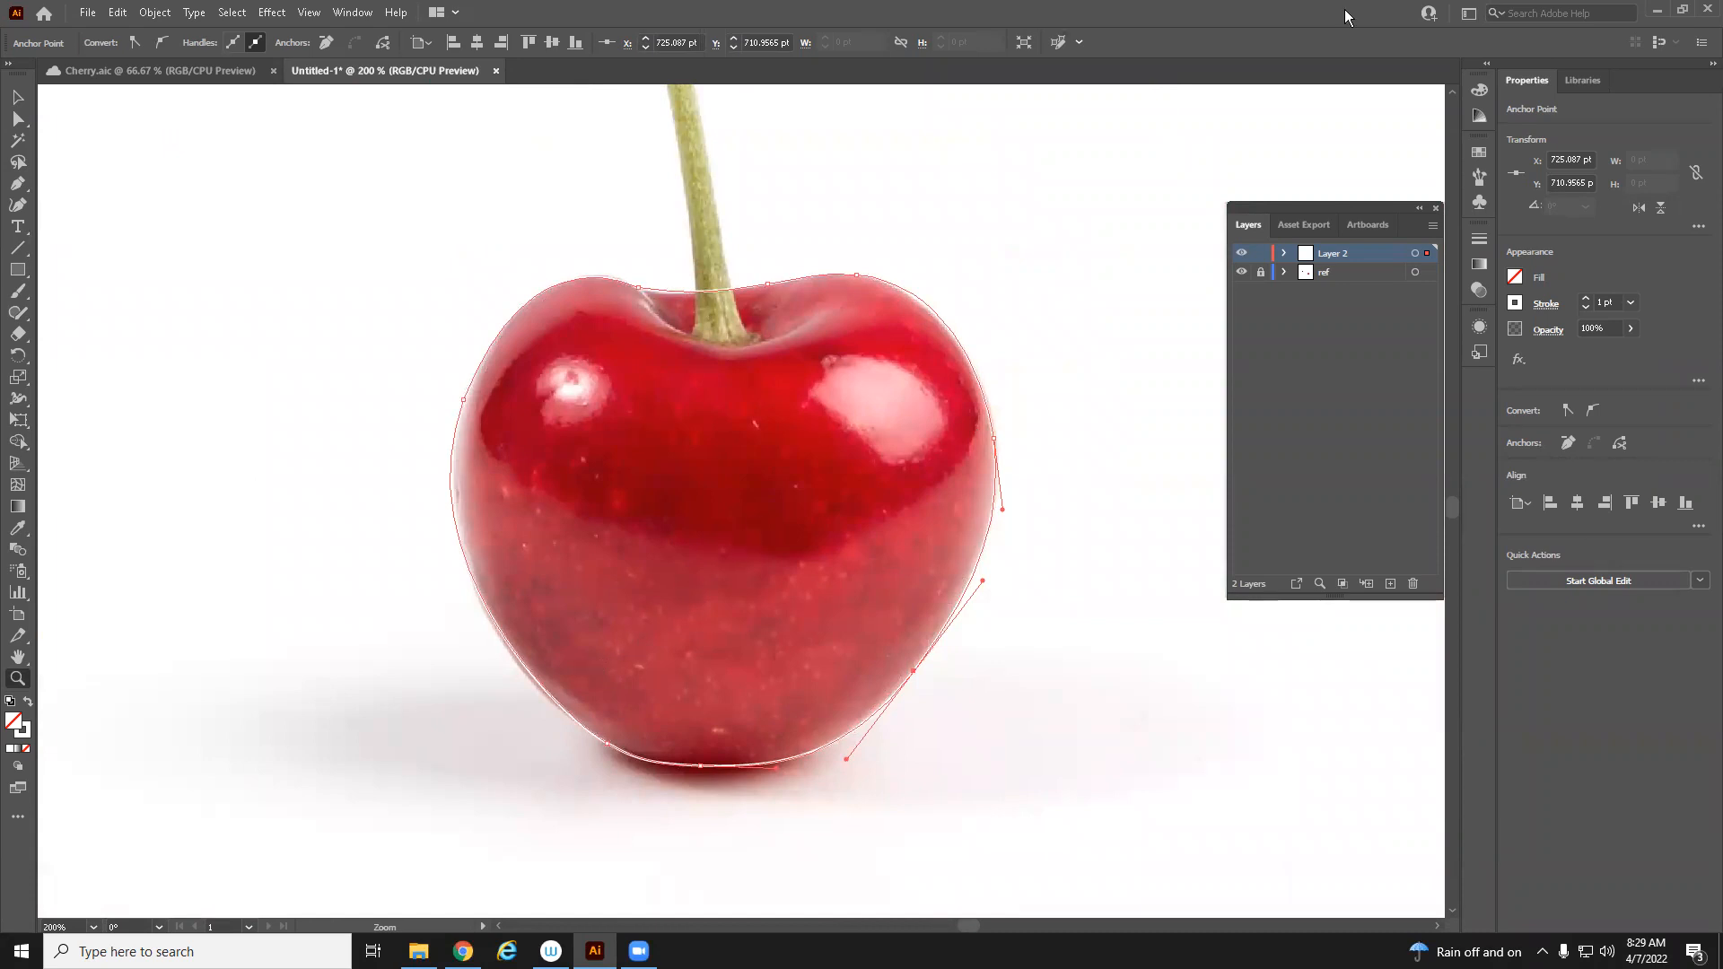
# Swap the outline back to a white fill with no stroke
pyautogui.click(28, 704)
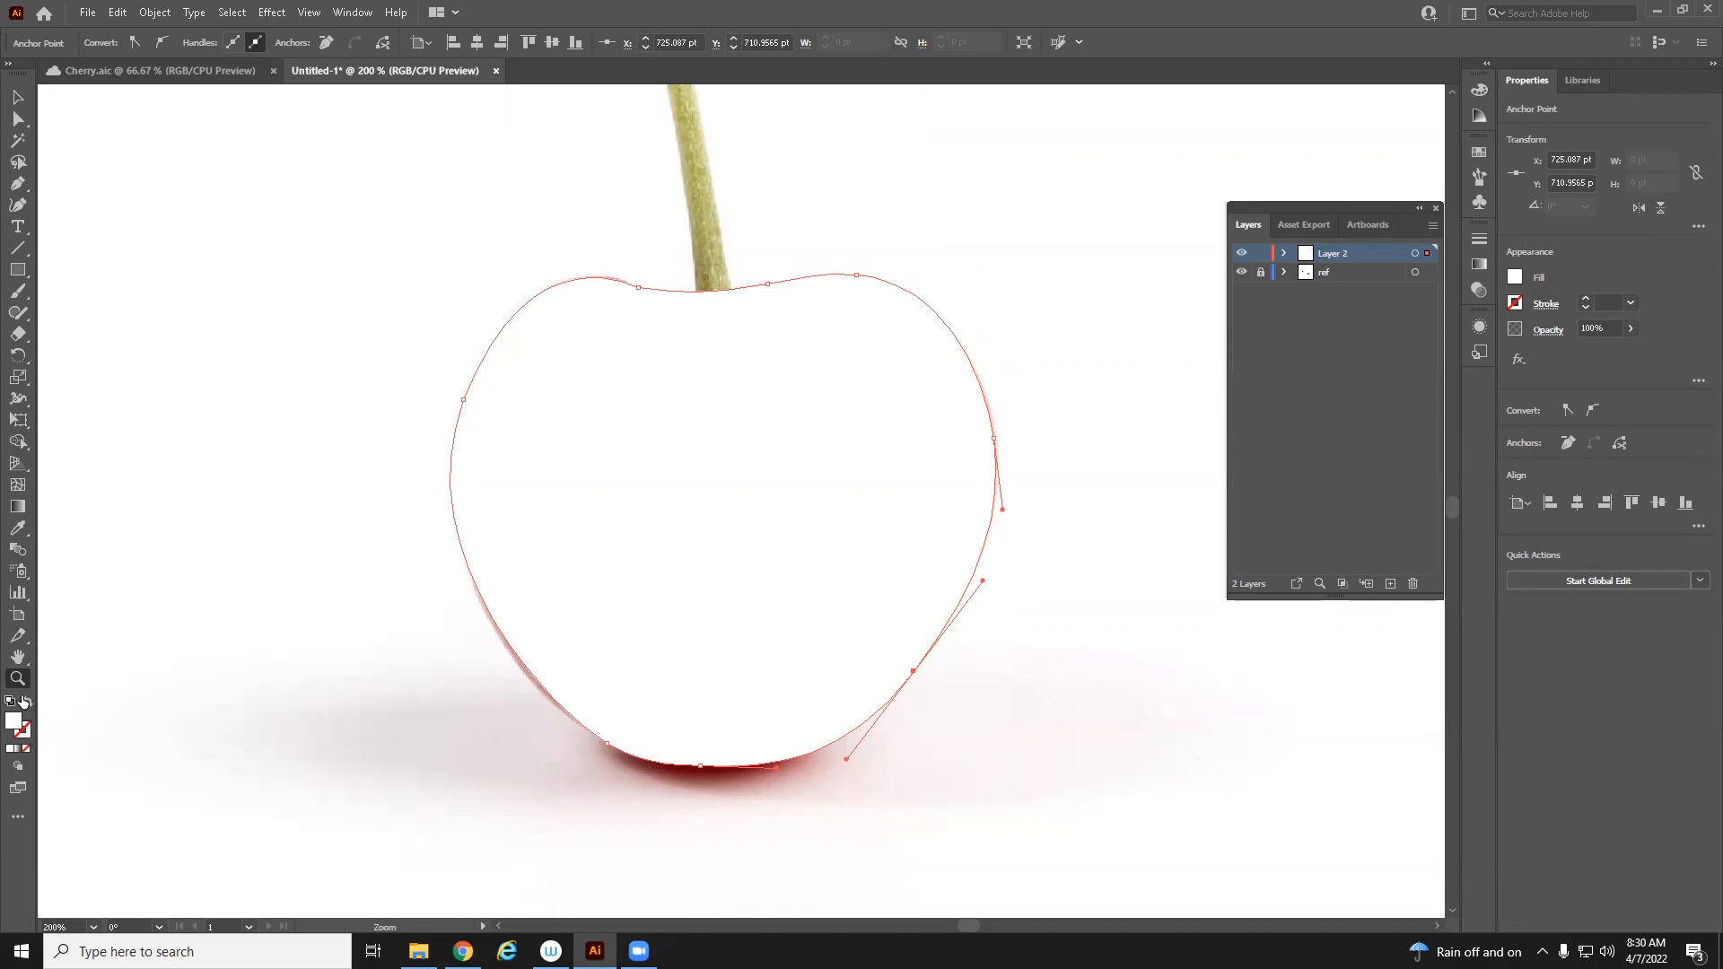
pyautogui.moveTo(338, 617); pyautogui.dragTo(658, 678)
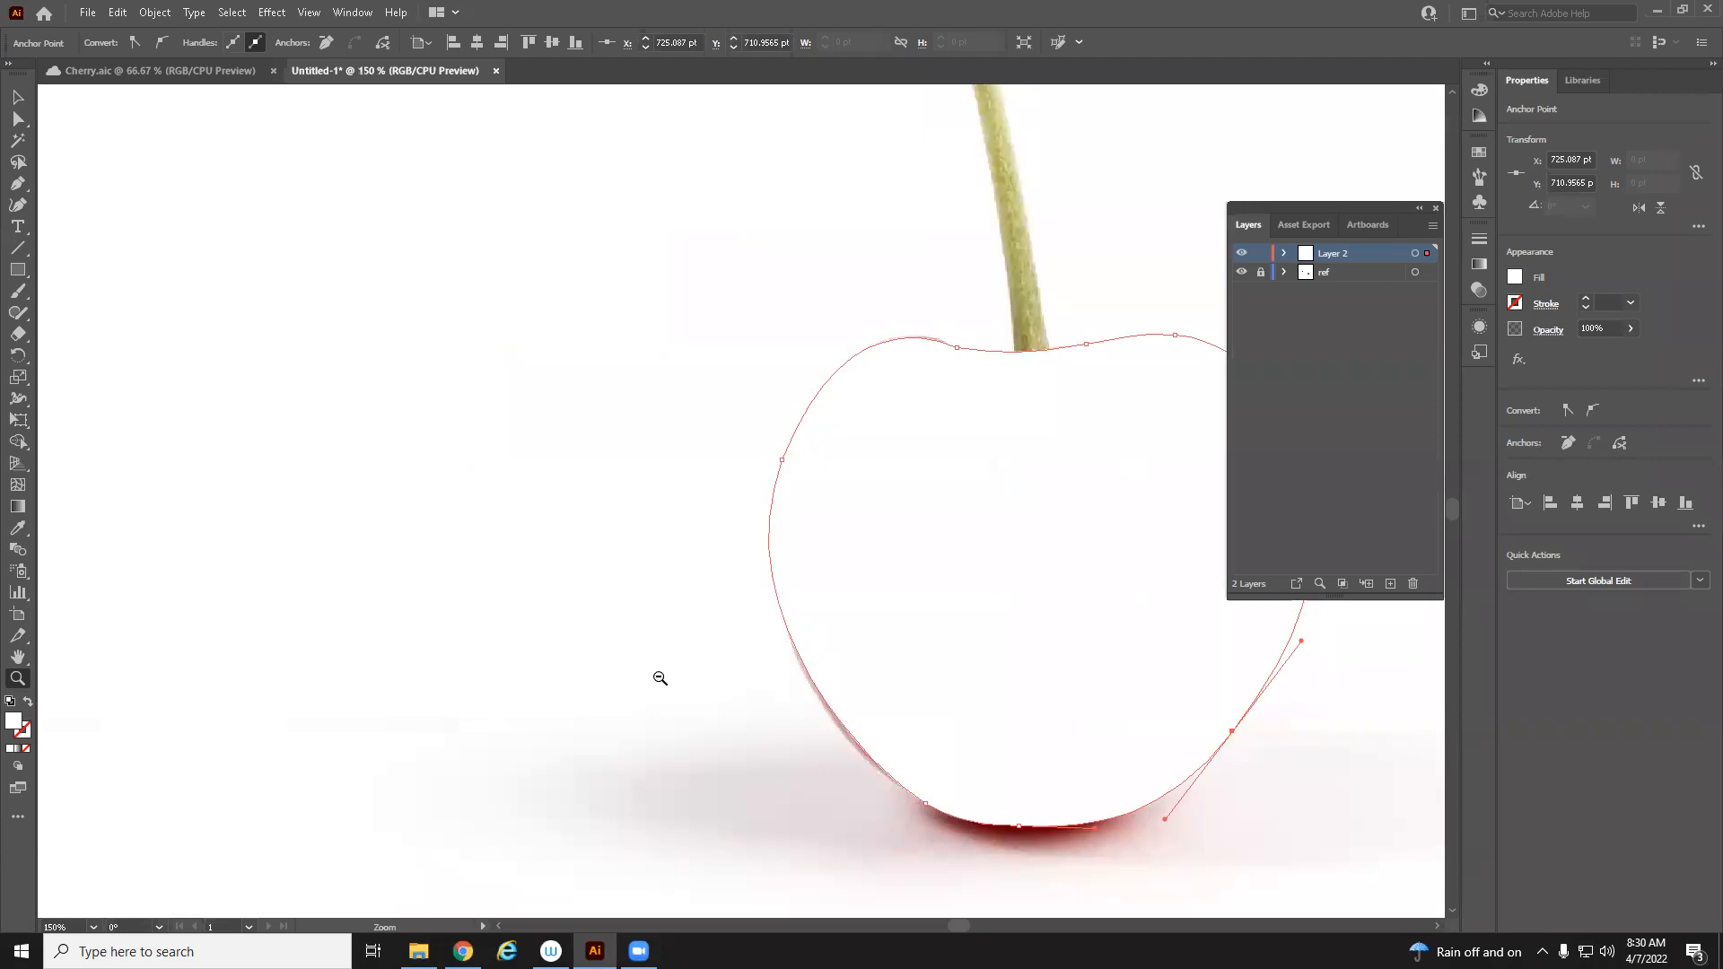
pyautogui.keyDown('alt'); pyautogui.click(658, 678); pyautogui.keyUp('alt')
pyautogui.keyDown('alt'); pyautogui.click(658, 678); pyautogui.keyUp('alt')
pyautogui.keyDown('alt'); pyautogui.click(659, 678); pyautogui.keyUp('alt')
pyautogui.moveTo(617, 292); pyautogui.dragTo(757, 716)
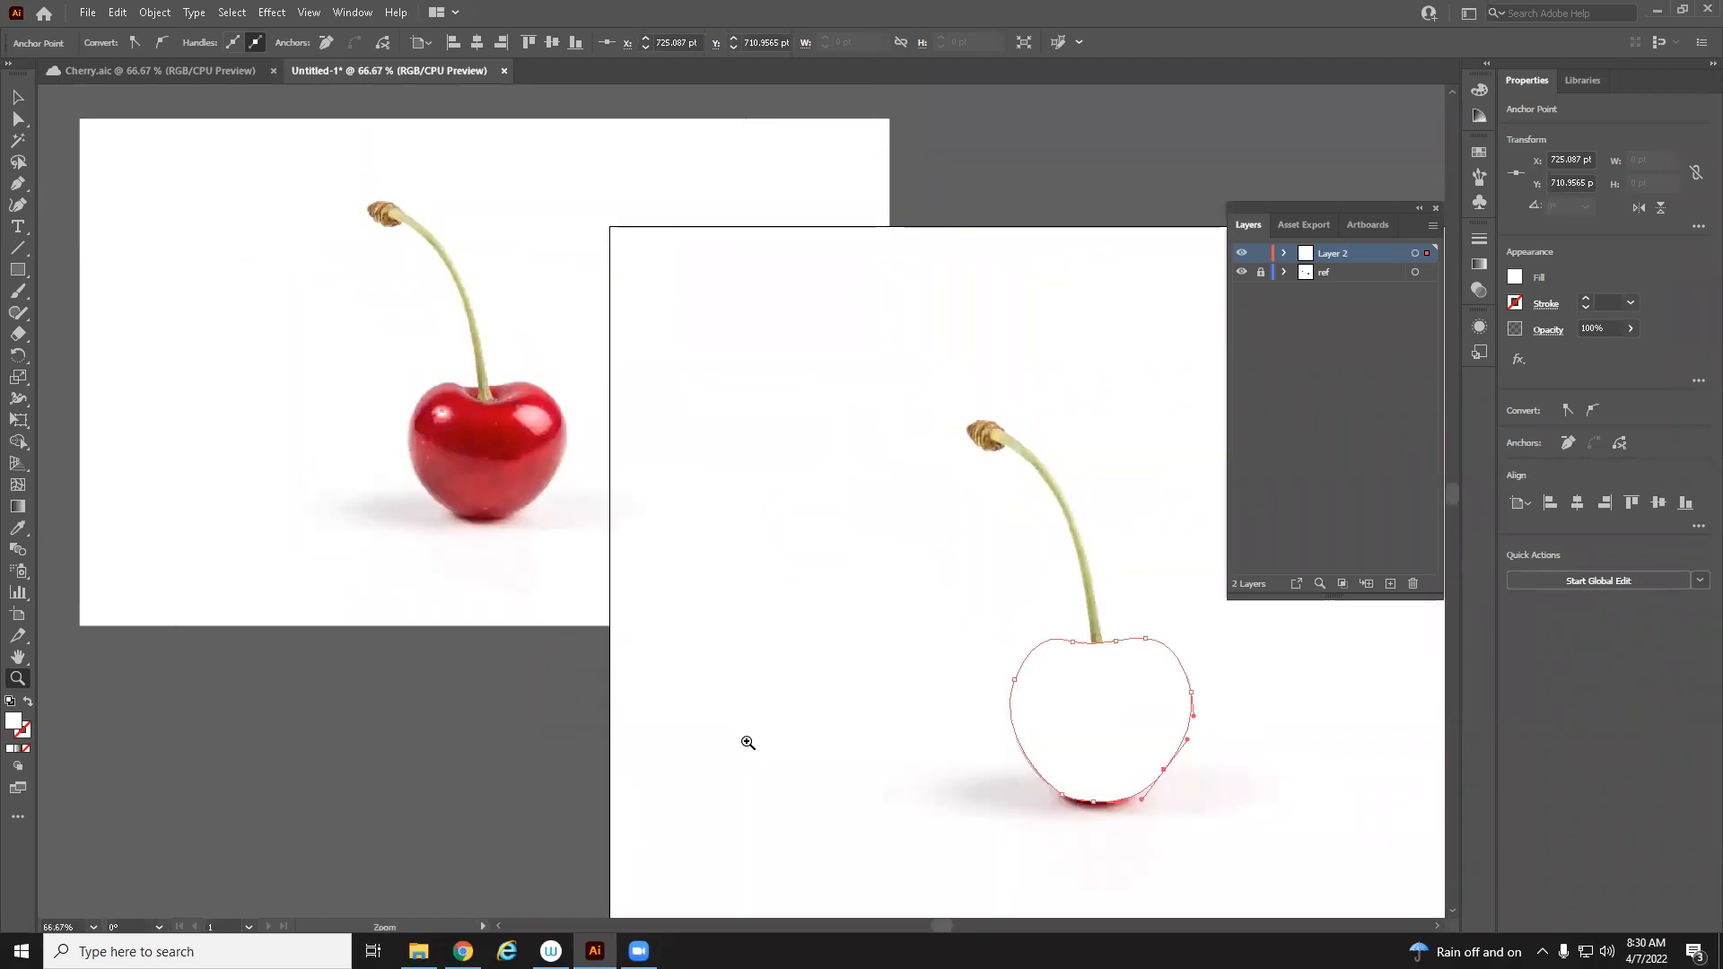
pyautogui.moveTo(929, 636); pyautogui.dragTo(873, 624)
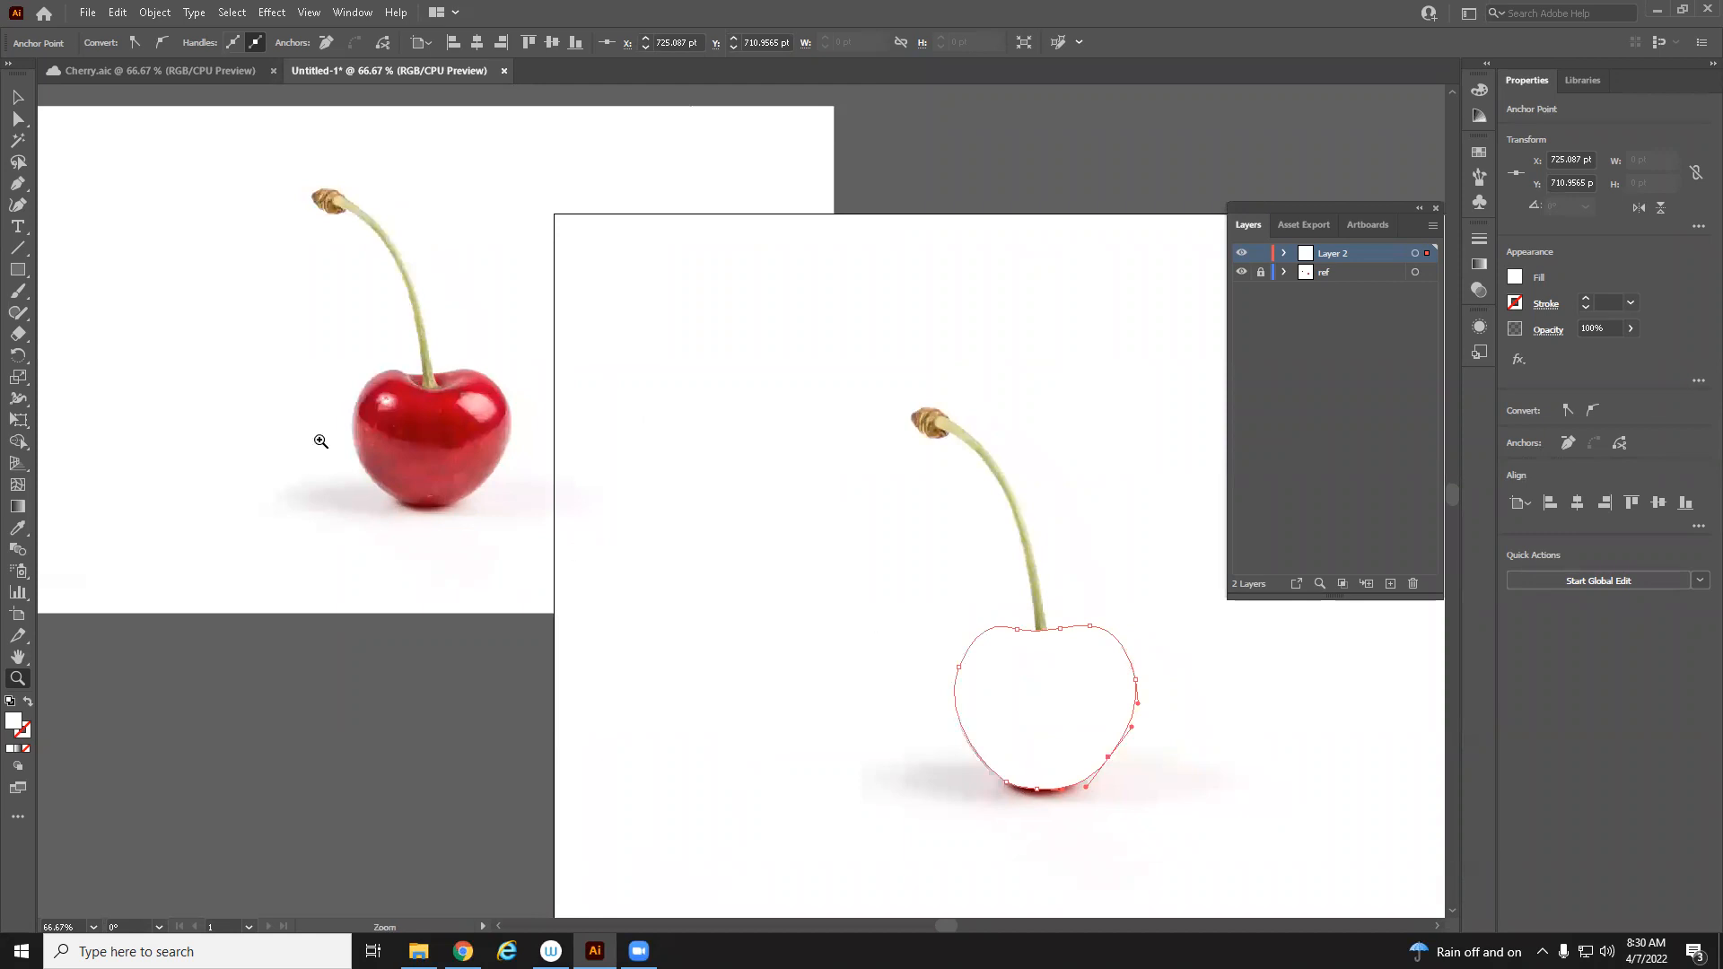
pyautogui.click(320, 441)
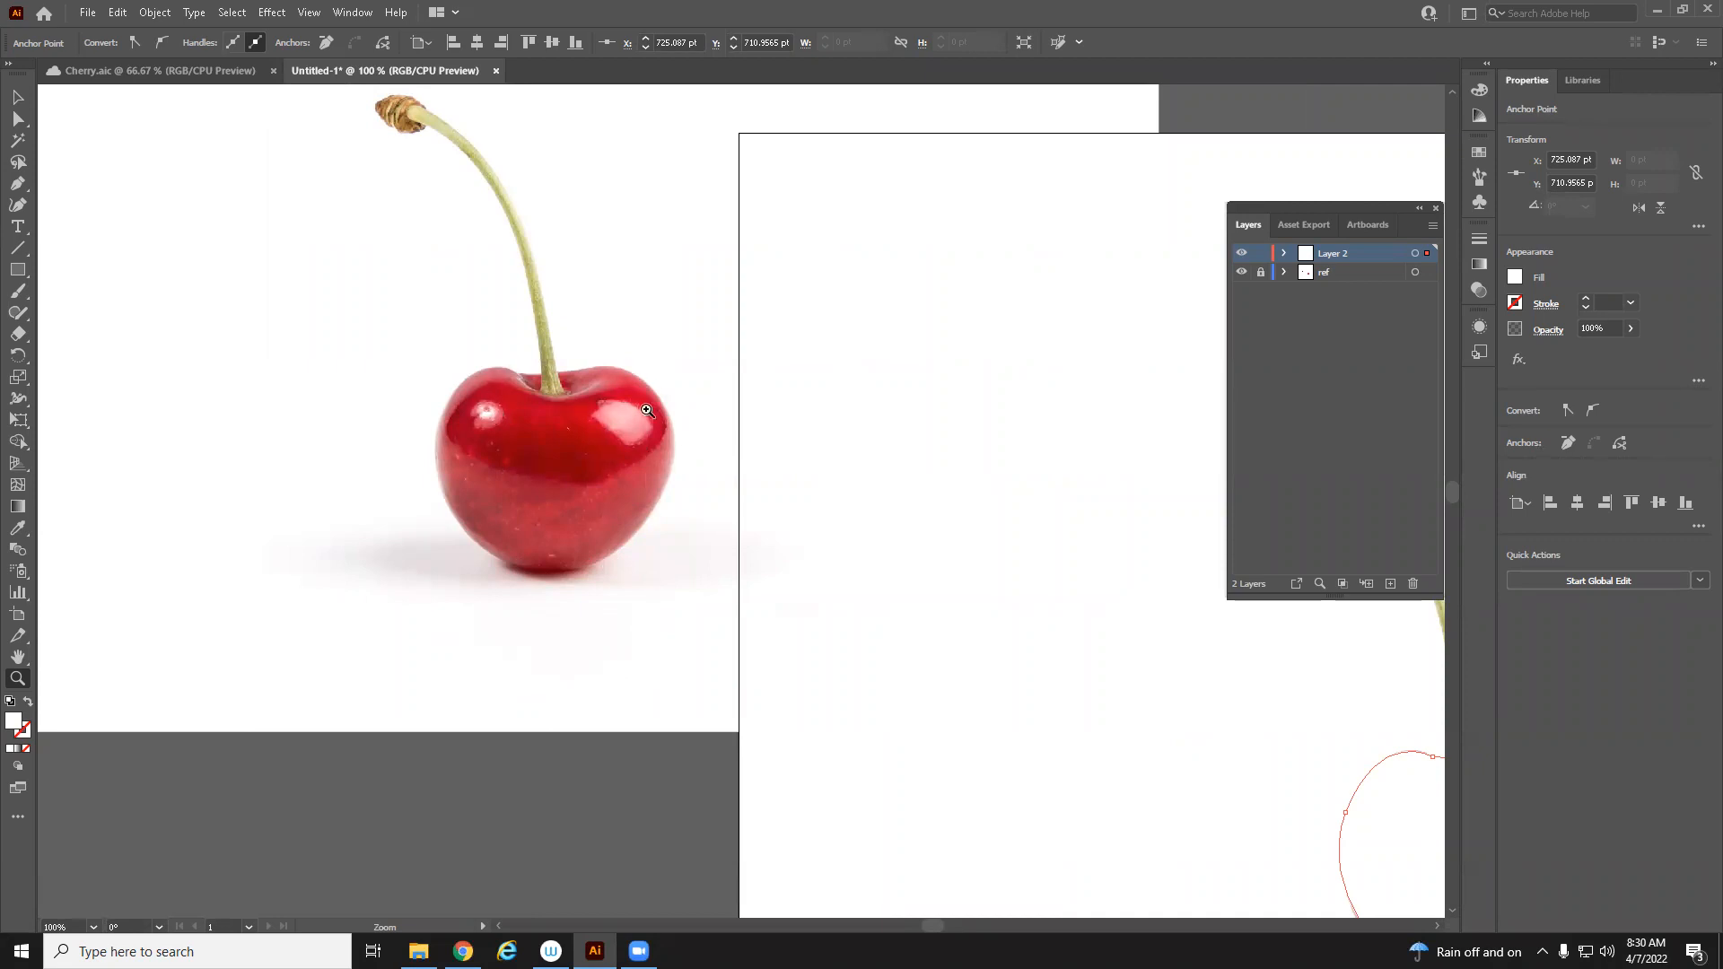
pyautogui.moveTo(966, 685); pyautogui.dragTo(678, 630)
pyautogui.keyDown('alt'); pyautogui.click(763, 643); pyautogui.keyUp('alt')
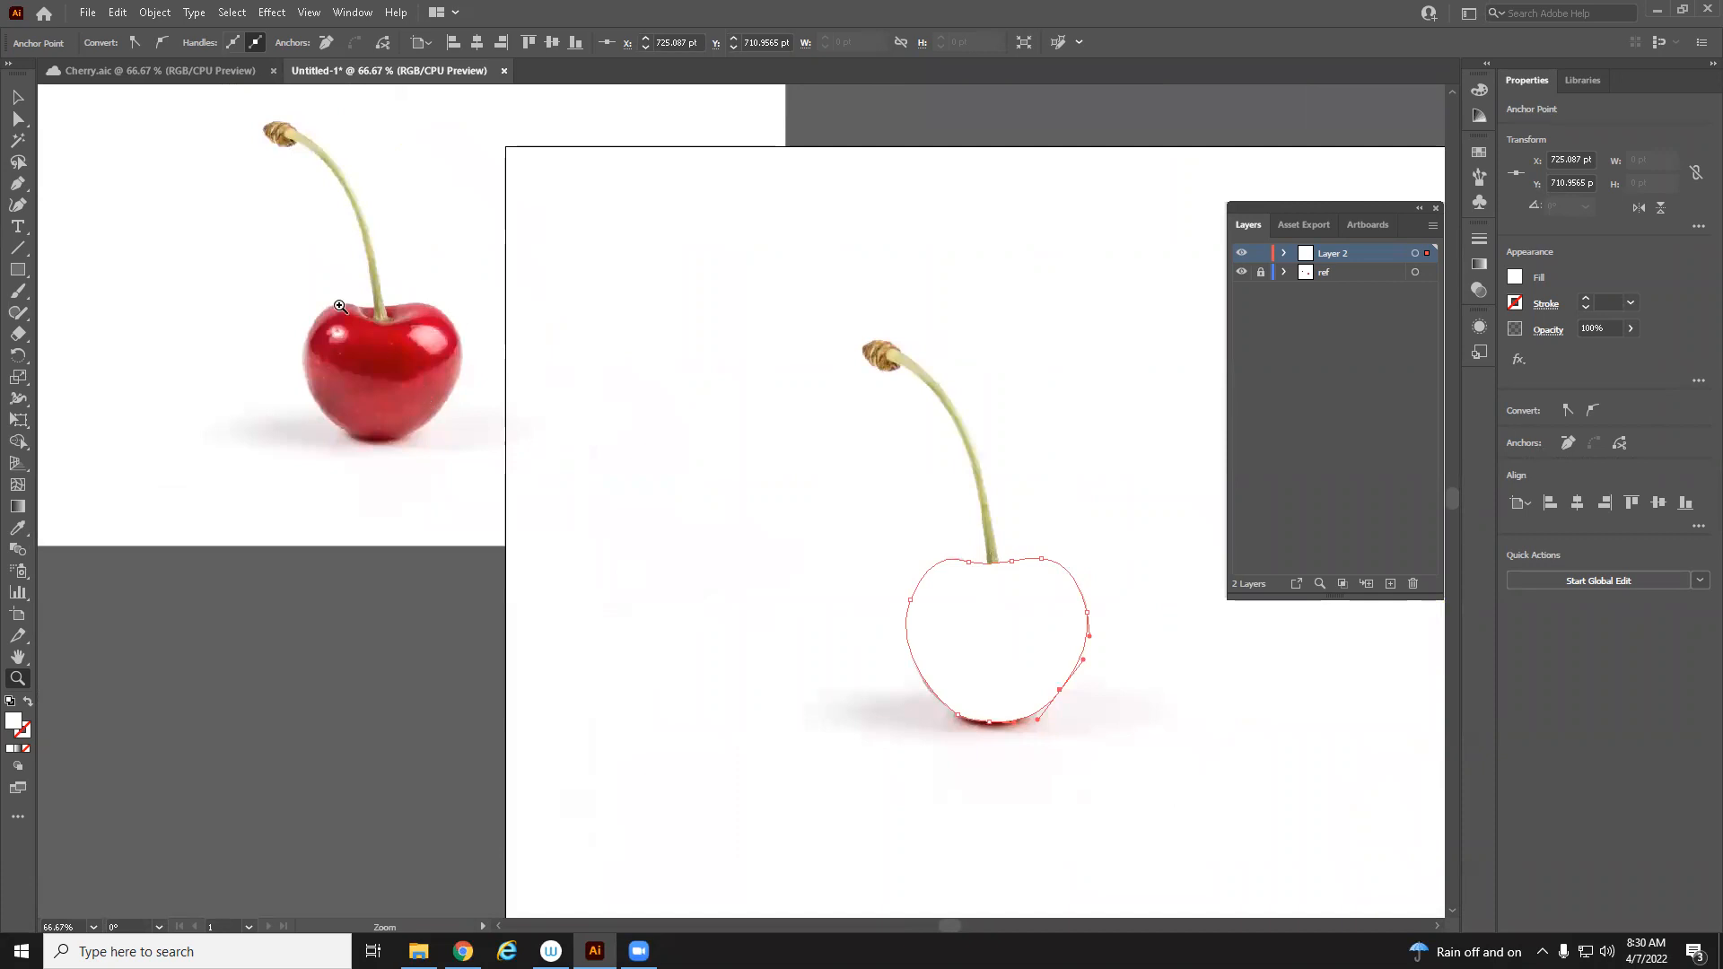
# Apply a gradient fill to the cherry outline and set its left stop to red
pyautogui.click(17, 749)
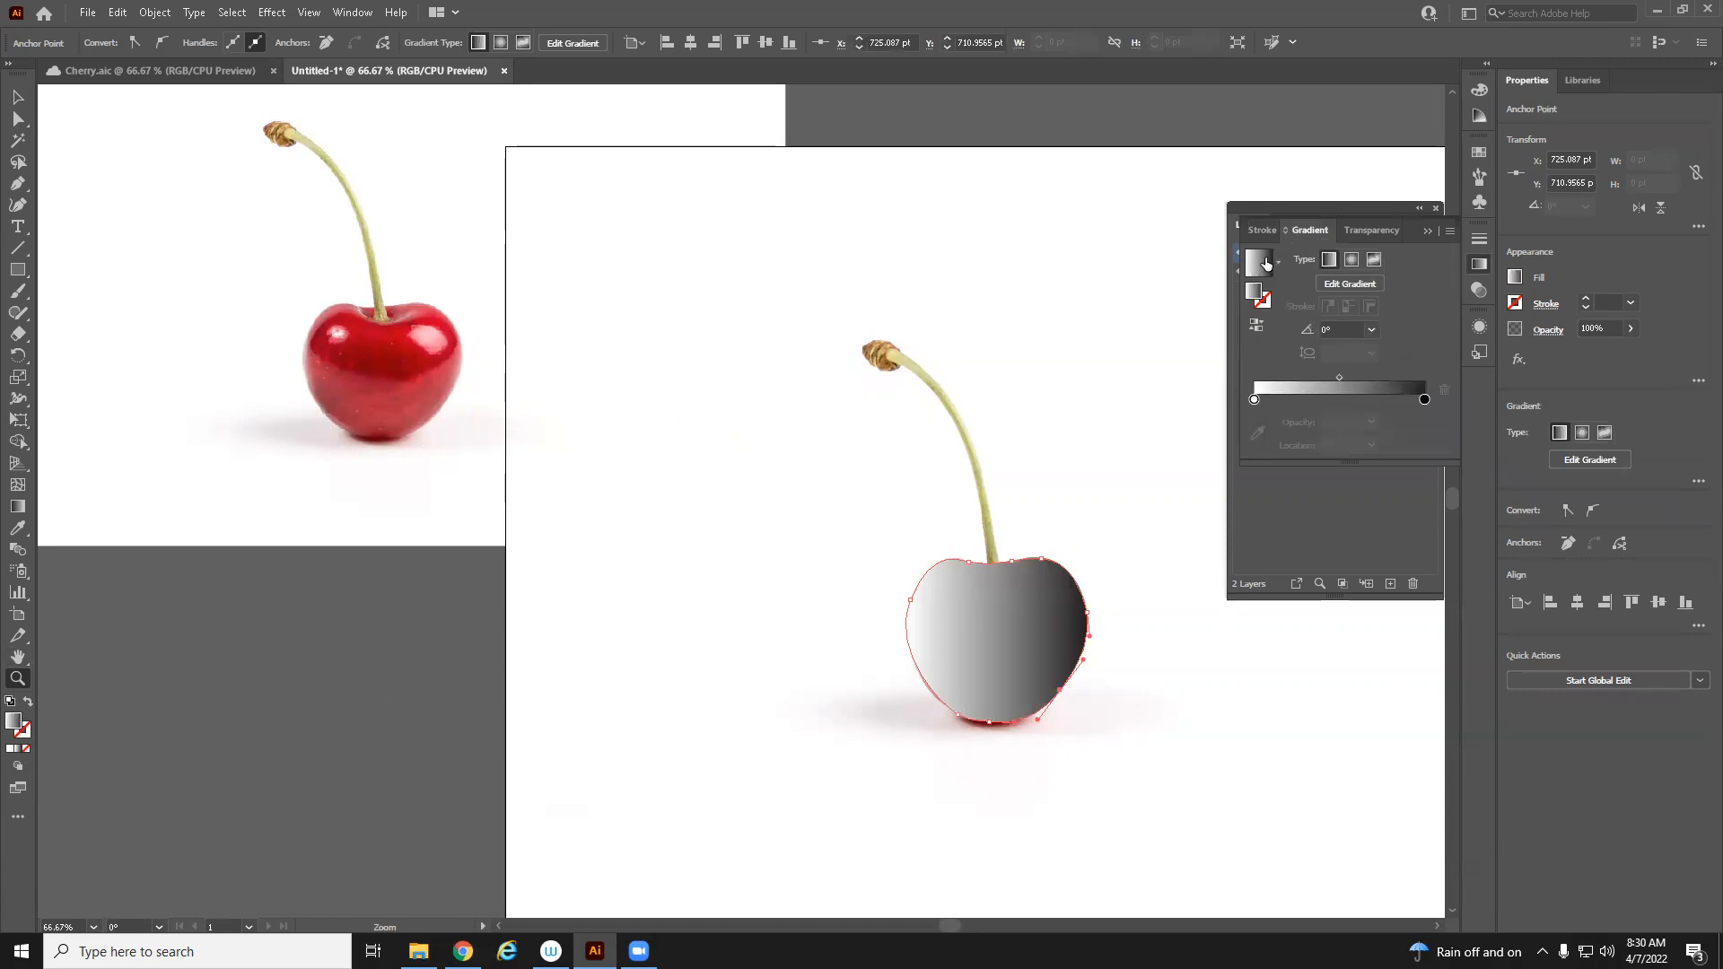
pyautogui.doubleClick(1255, 398)
pyautogui.click(1194, 495)
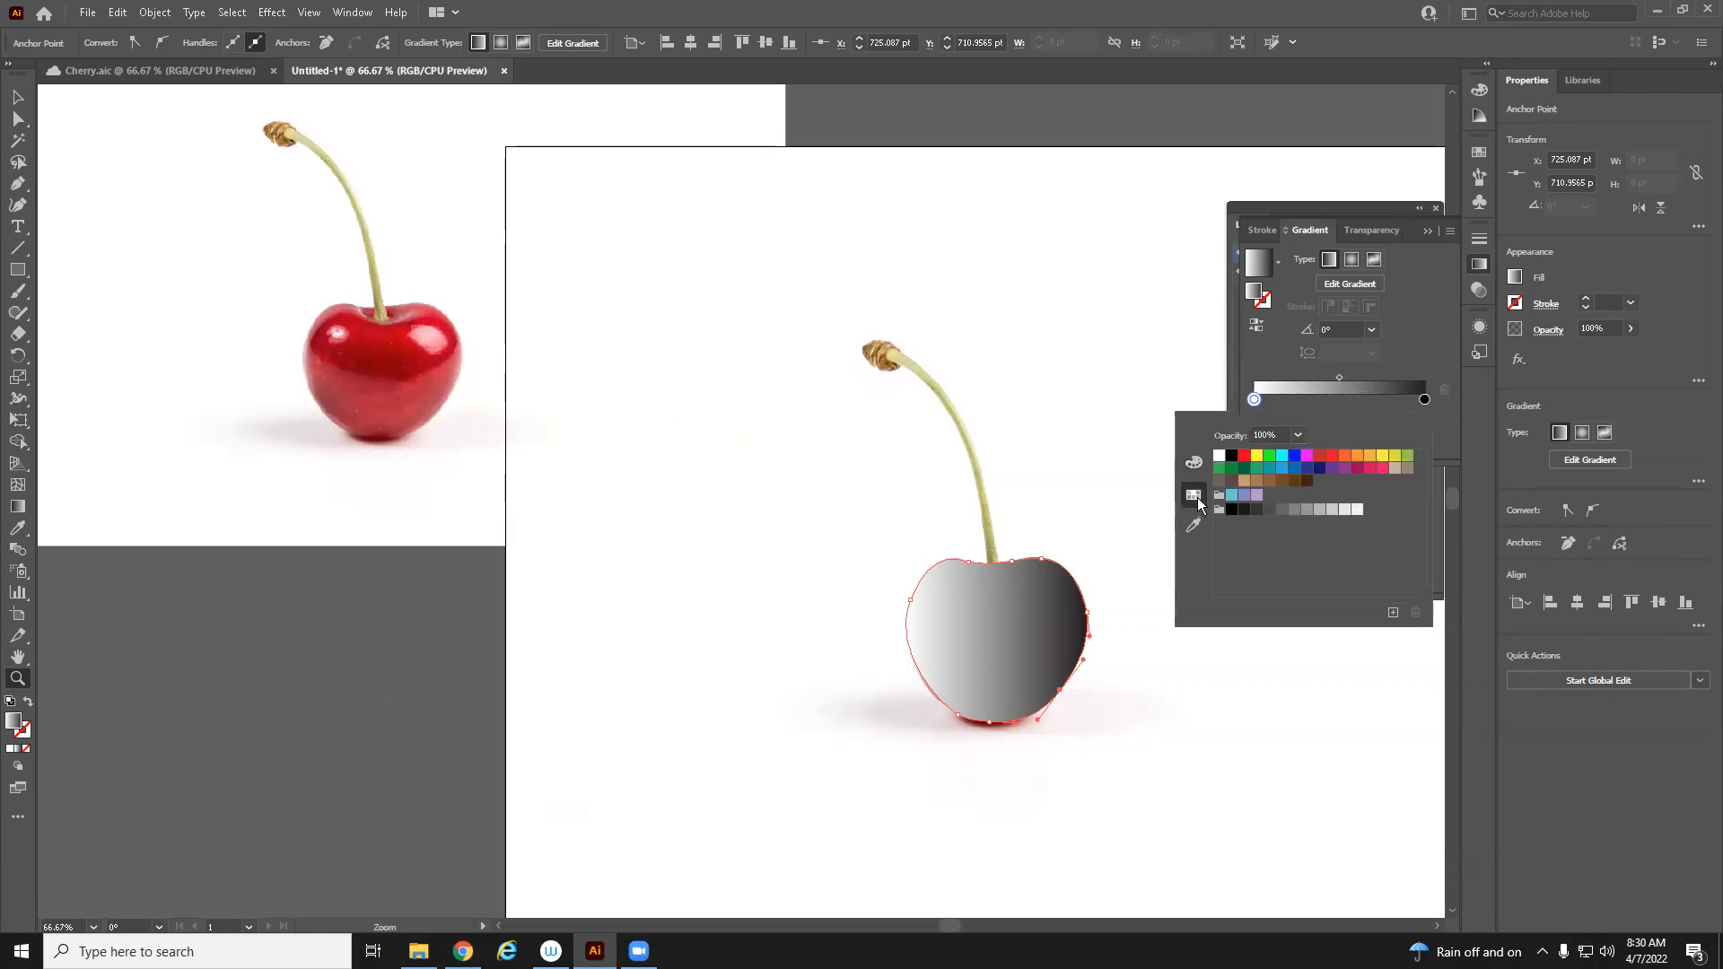
pyautogui.click(1245, 456)
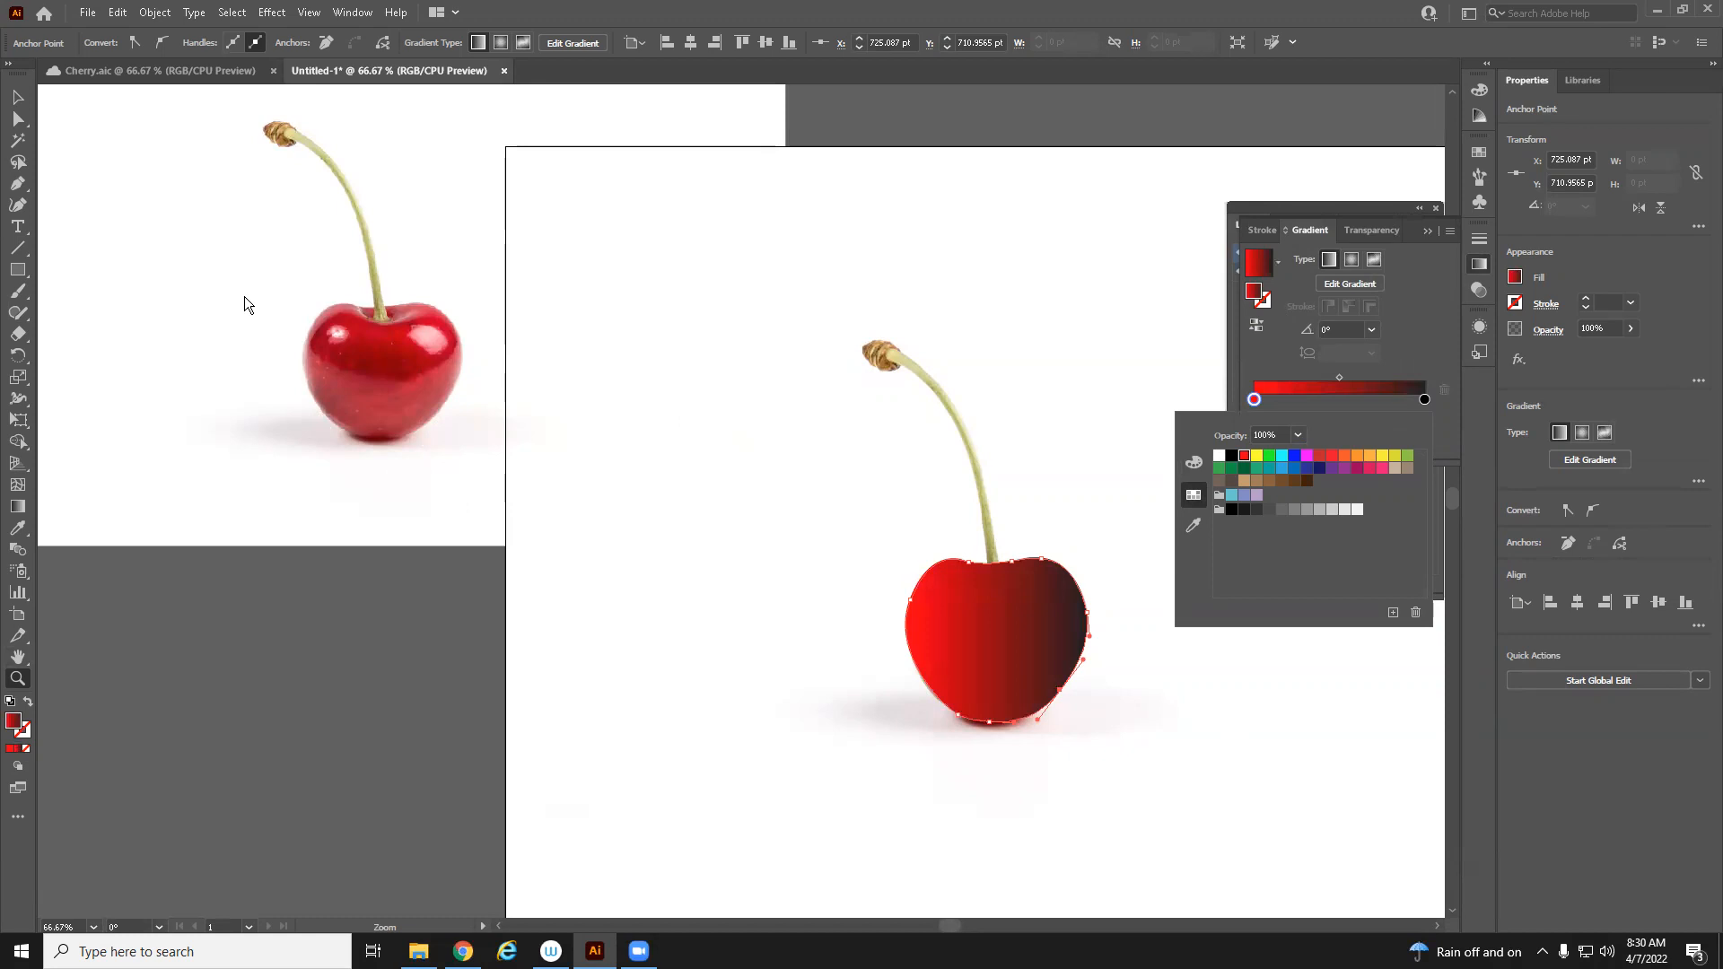
# Sample the left gradient stop's colour from the reference cherry photo with the stop's eyedropper
pyautogui.click(1196, 524)
pyautogui.click(338, 312)
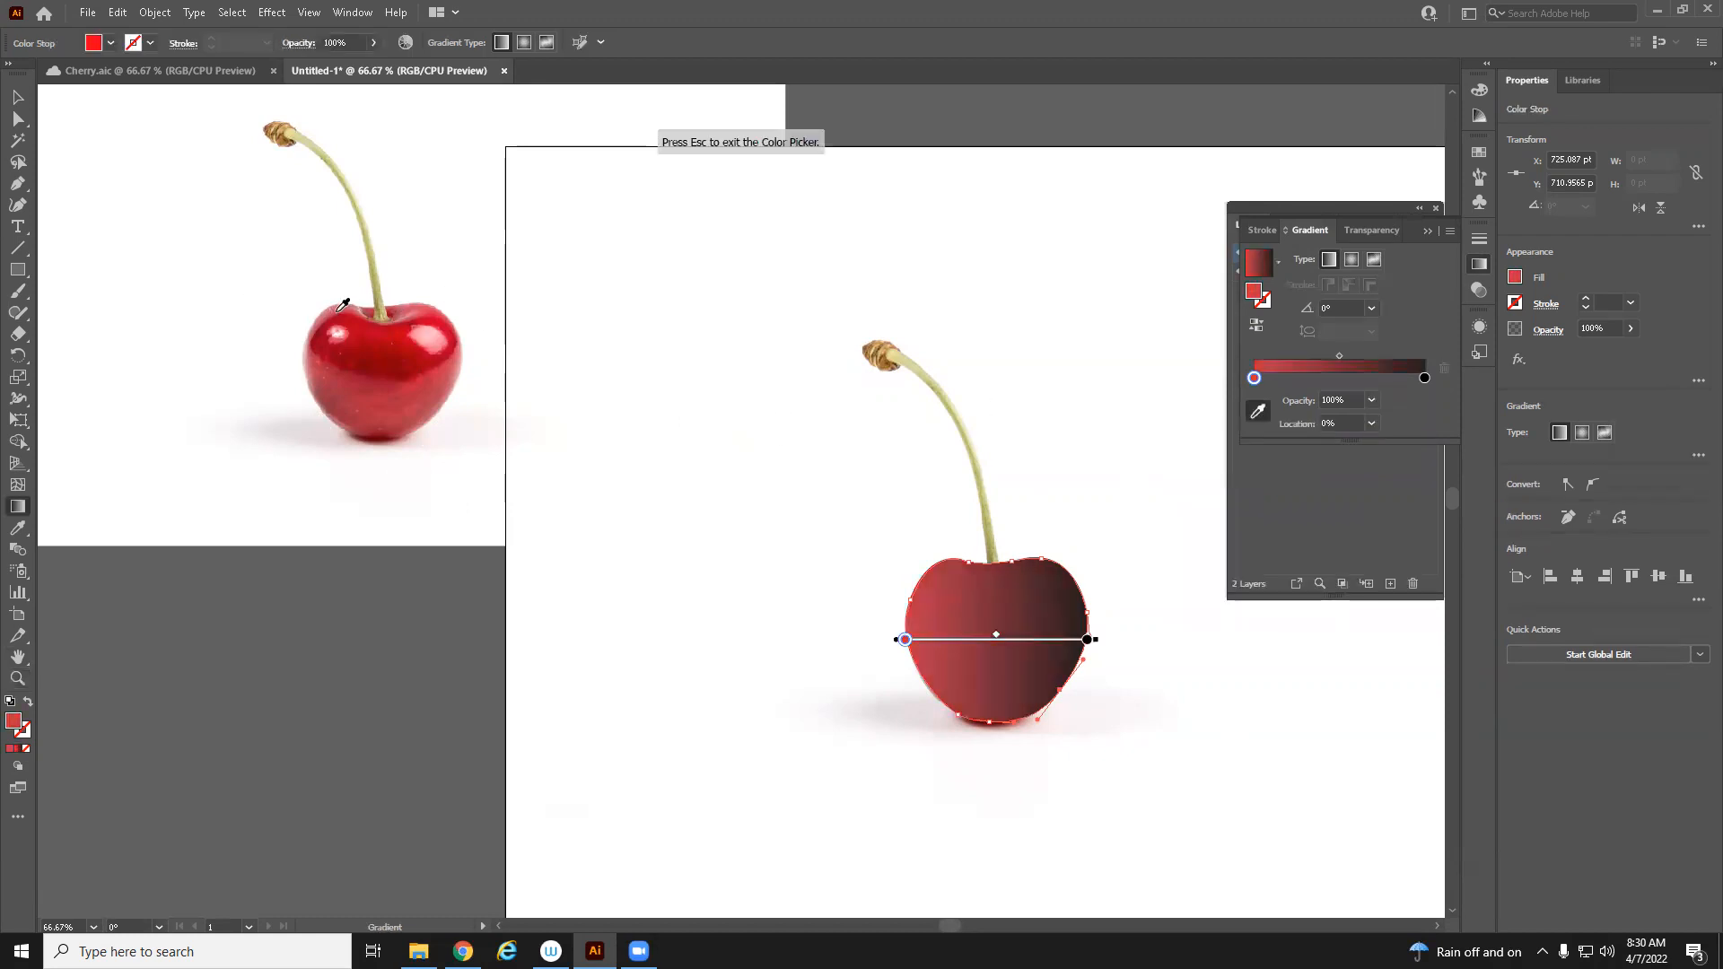
pyautogui.click(335, 310)
pyautogui.click(334, 307)
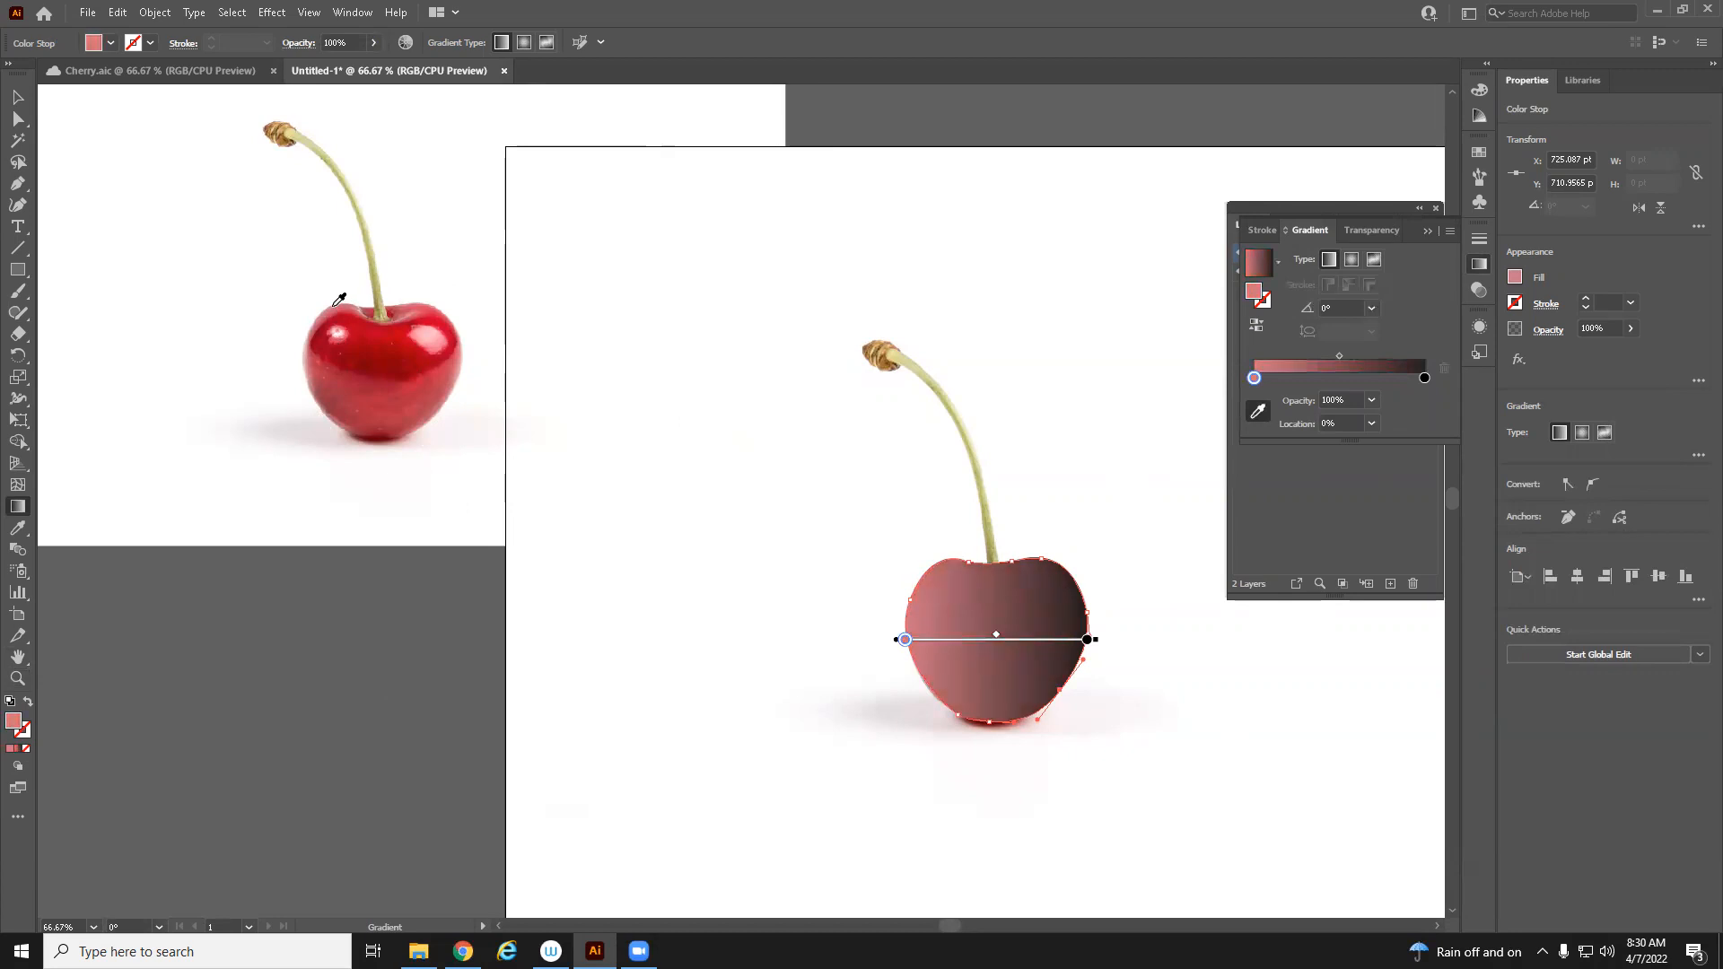
pyautogui.click(442, 314)
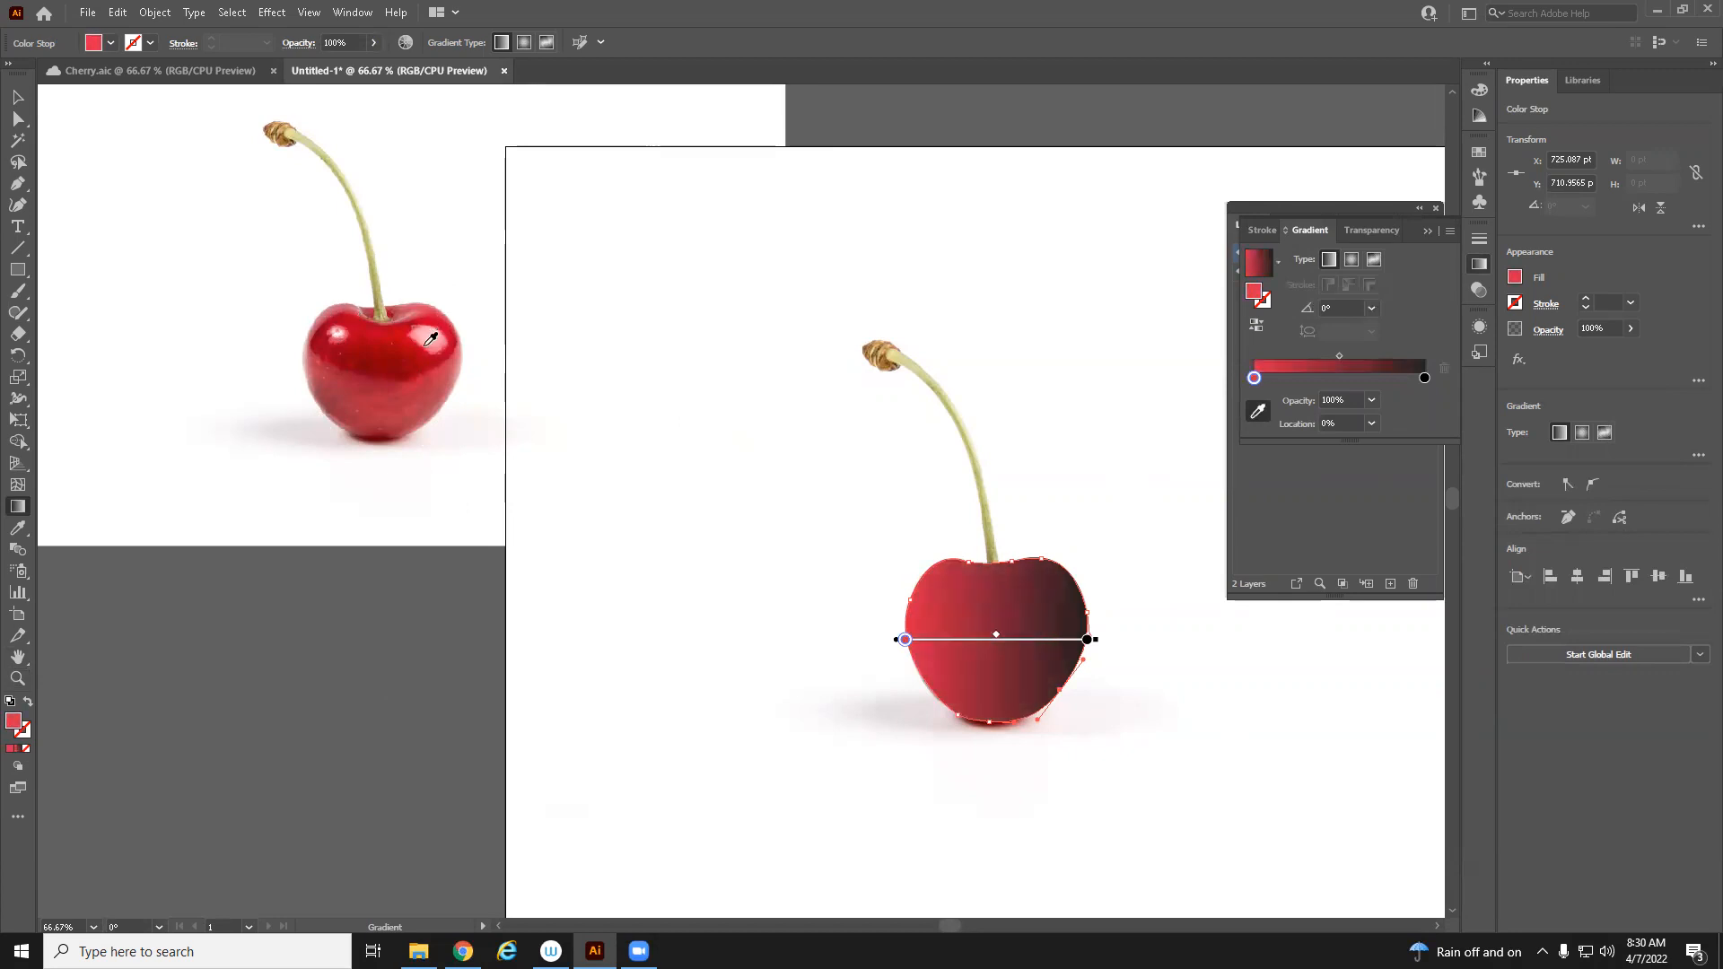
pyautogui.click(408, 342)
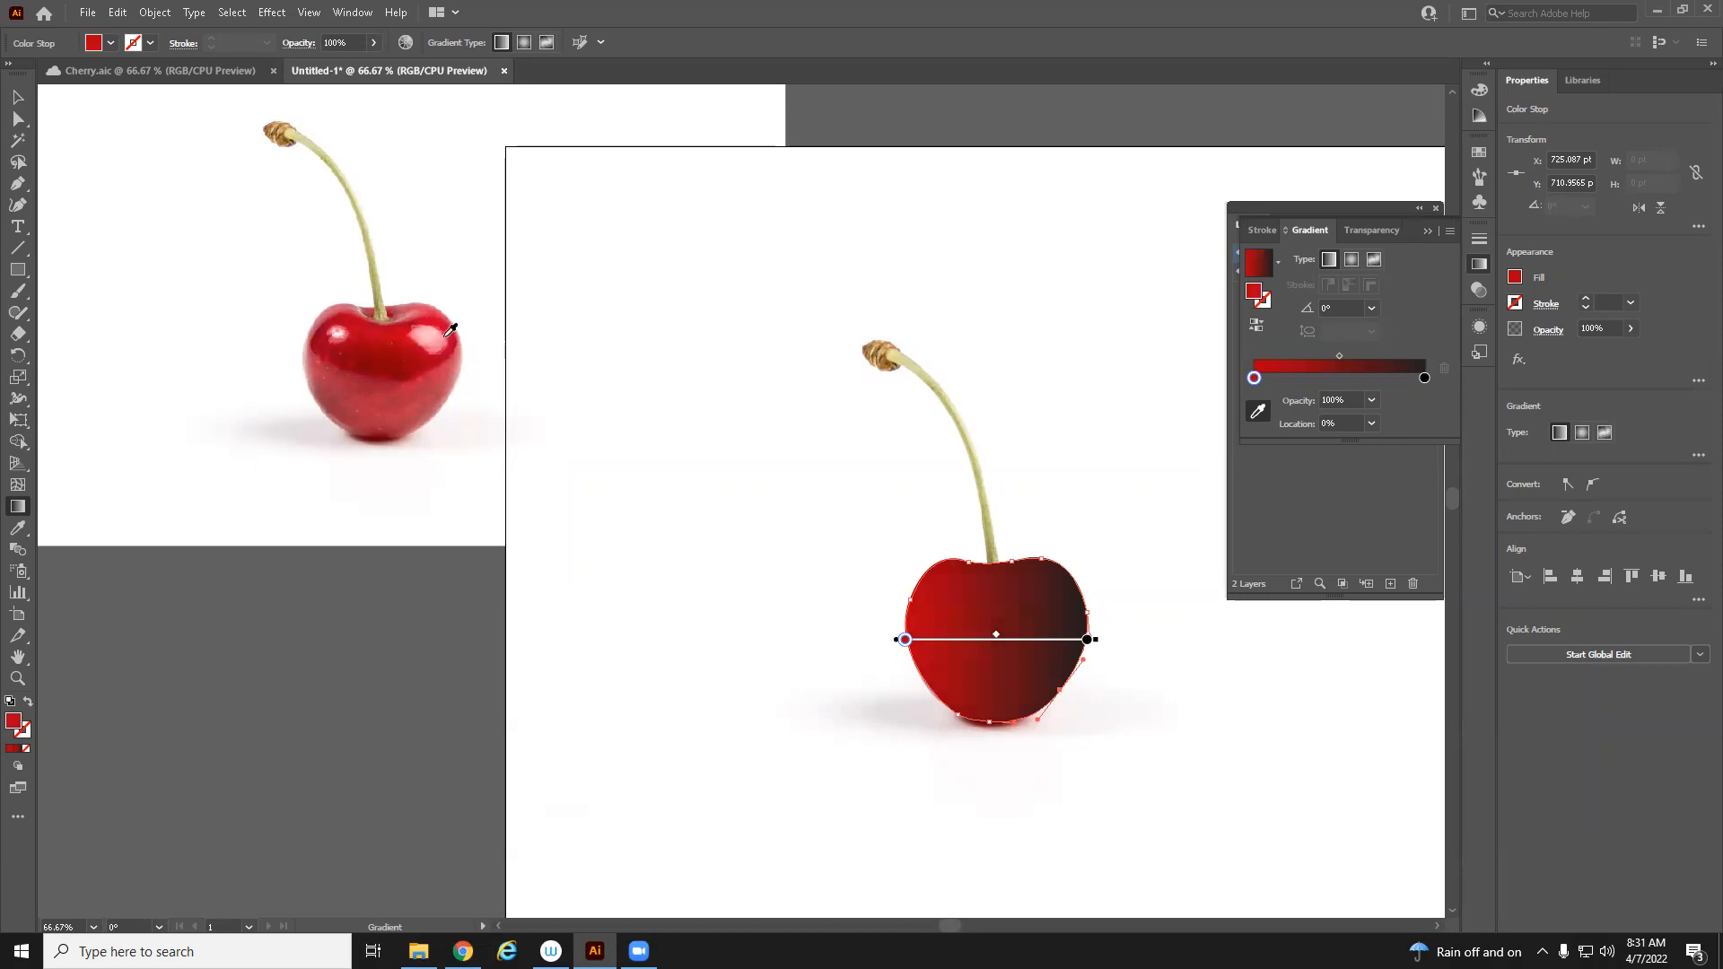
# Set the Eyedropper tool's raster sample size to 3 x 3 Average
pyautogui.doubleClick(17, 532)
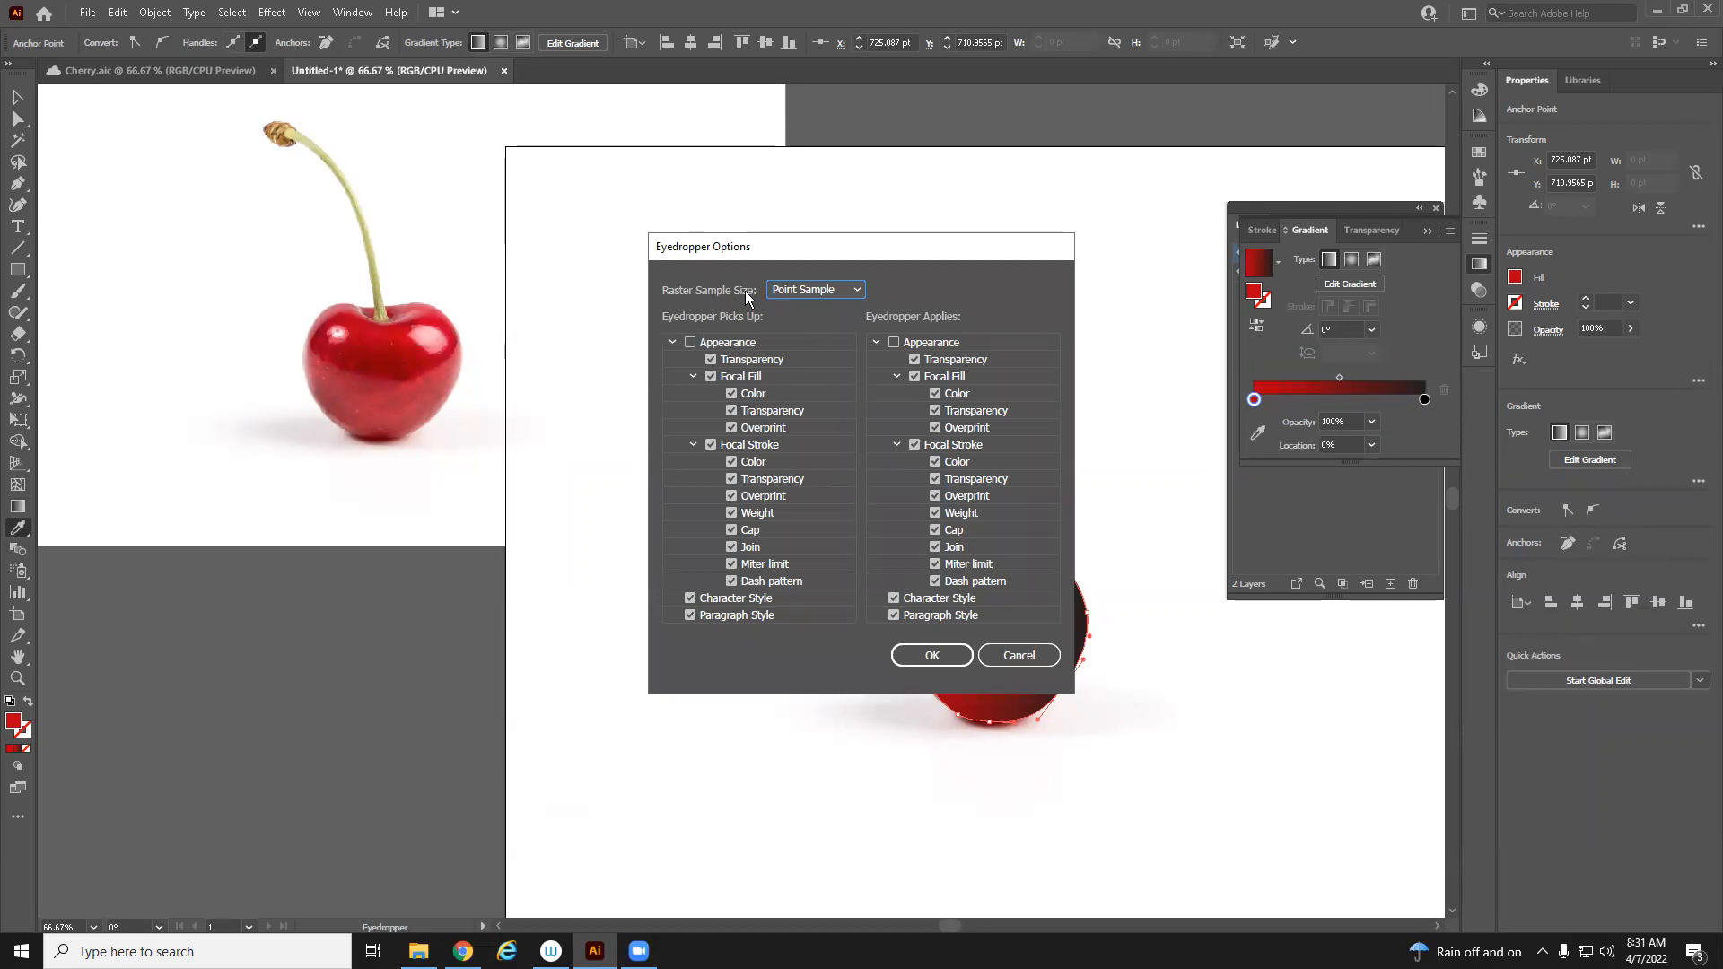
pyautogui.click(844, 297)
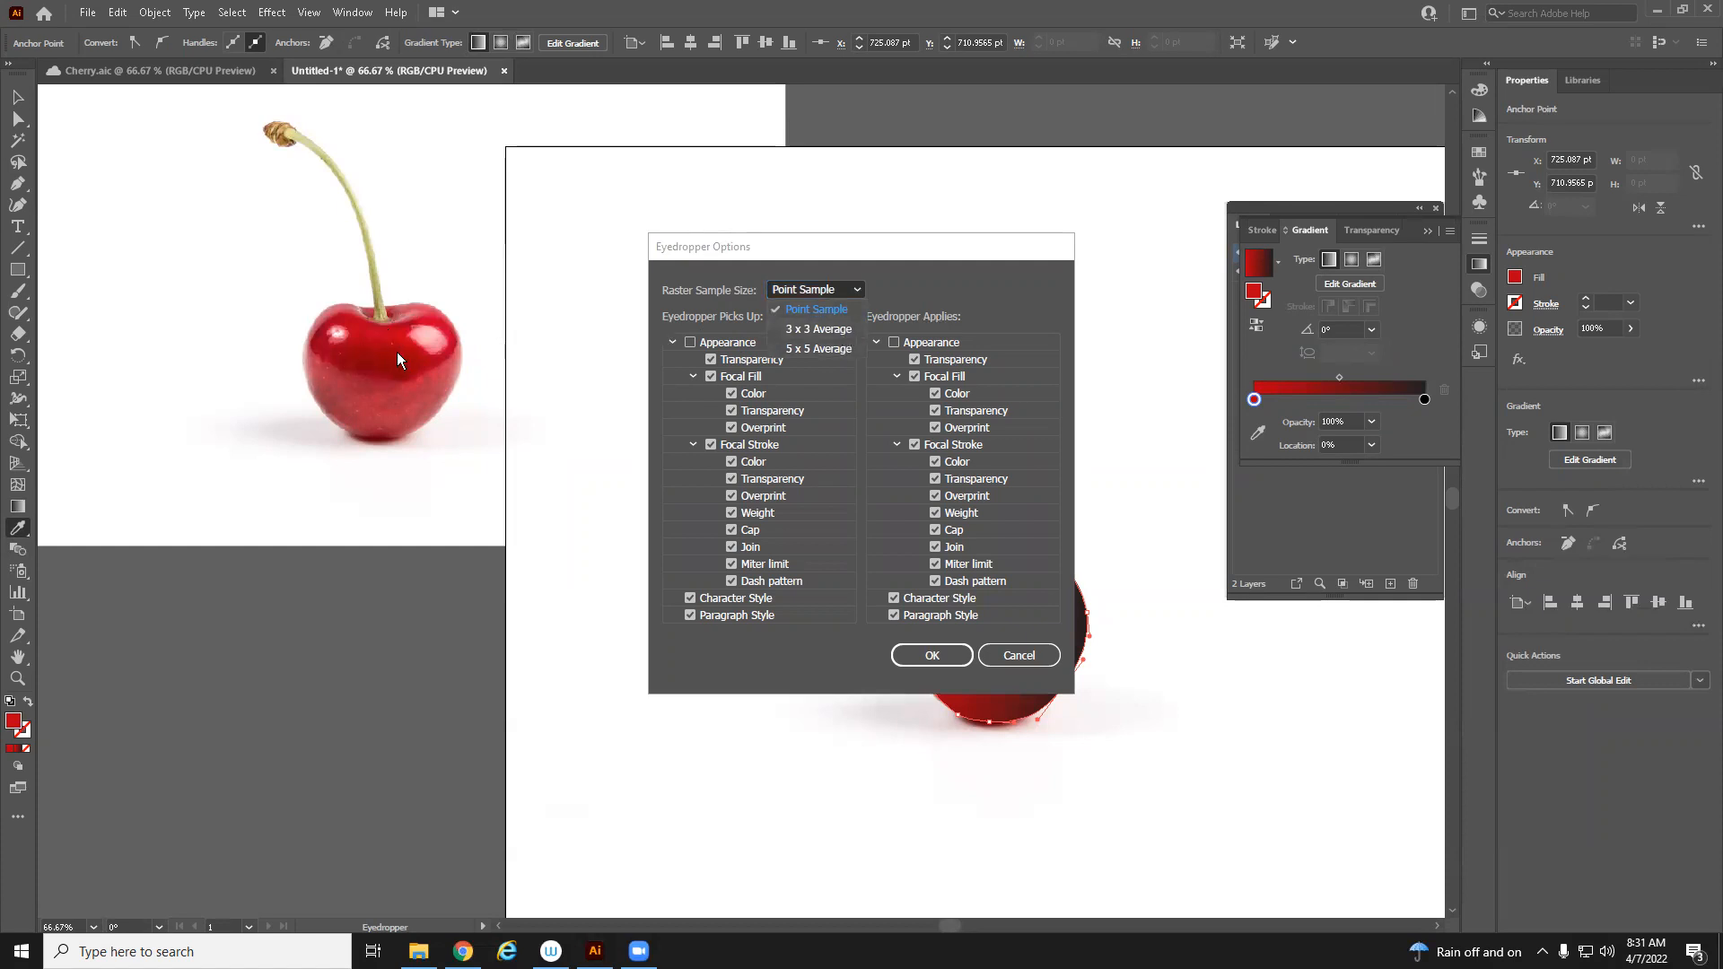
pyautogui.click(817, 329)
pyautogui.click(933, 657)
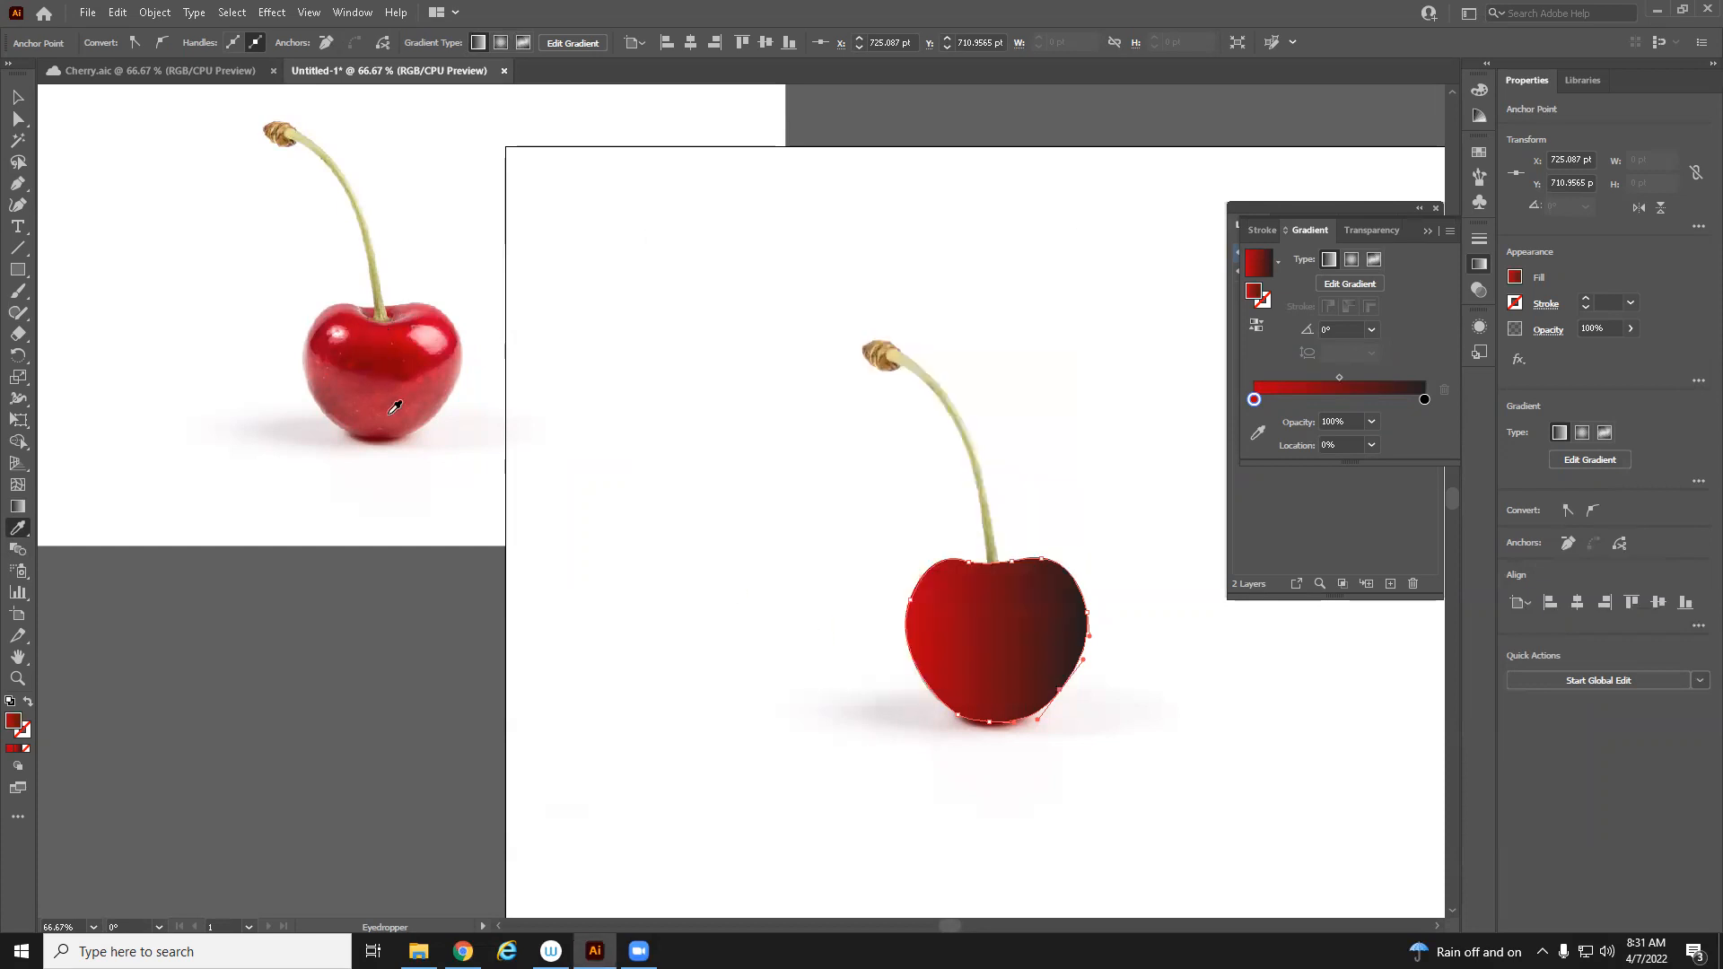
pyautogui.click(380, 338)
pyautogui.click(391, 332)
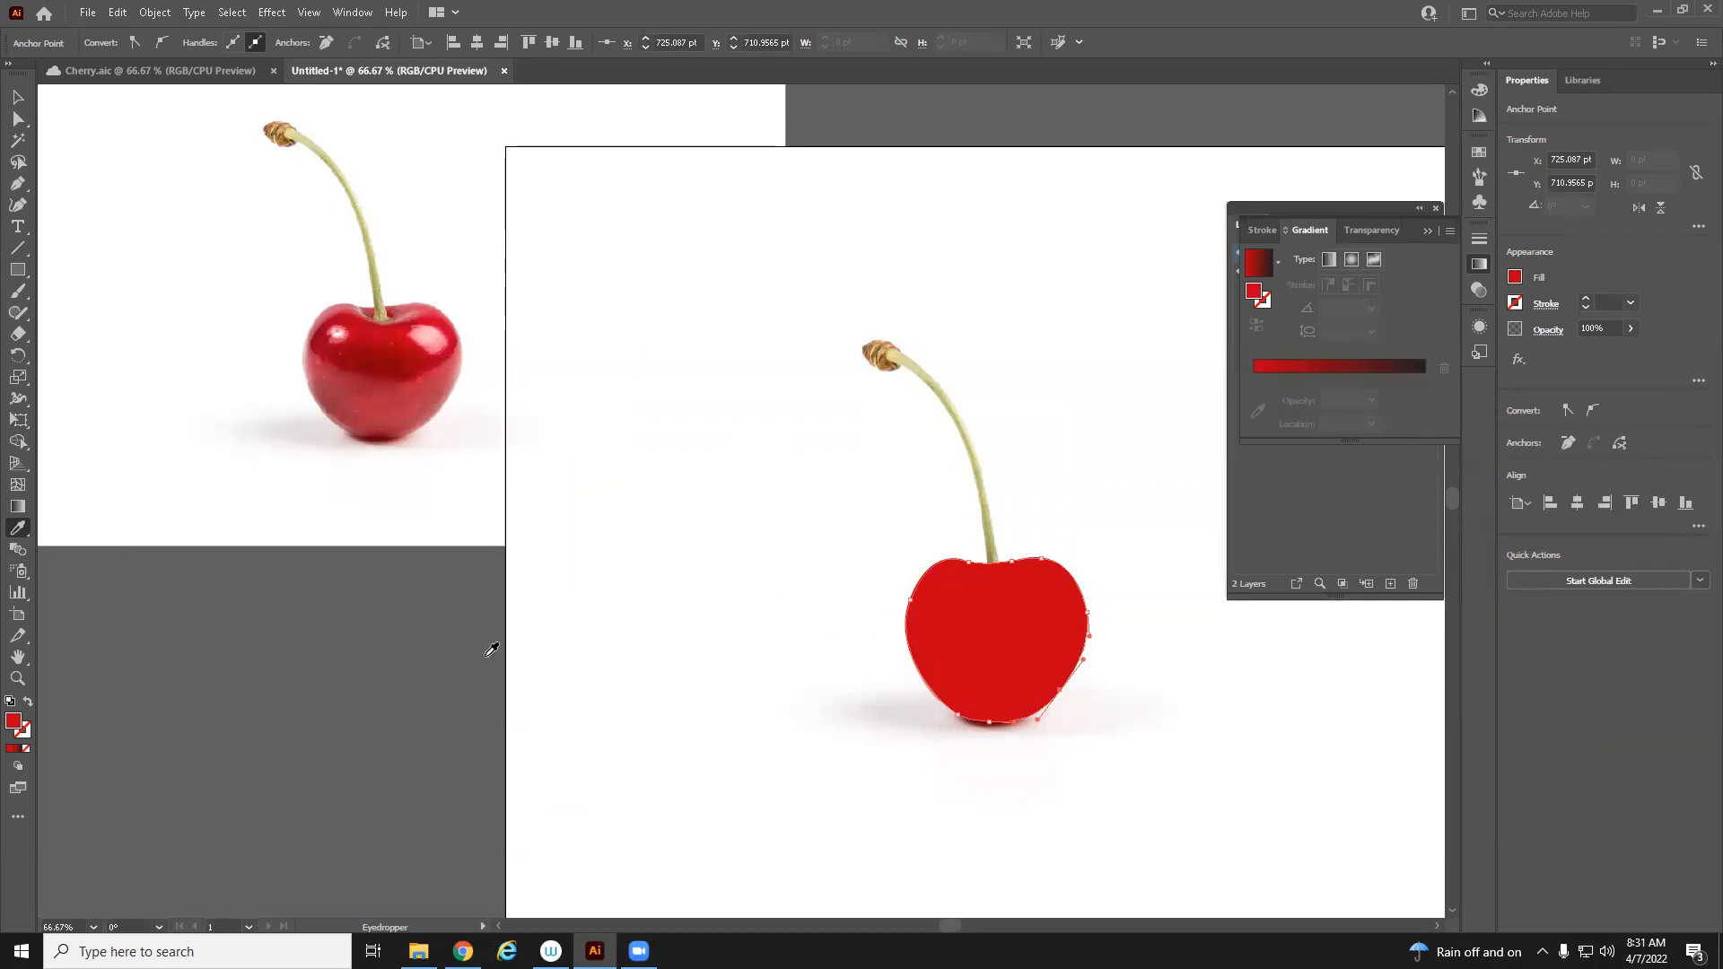
pyautogui.click(19, 749)
pyautogui.hscroll(2, 616, 623)
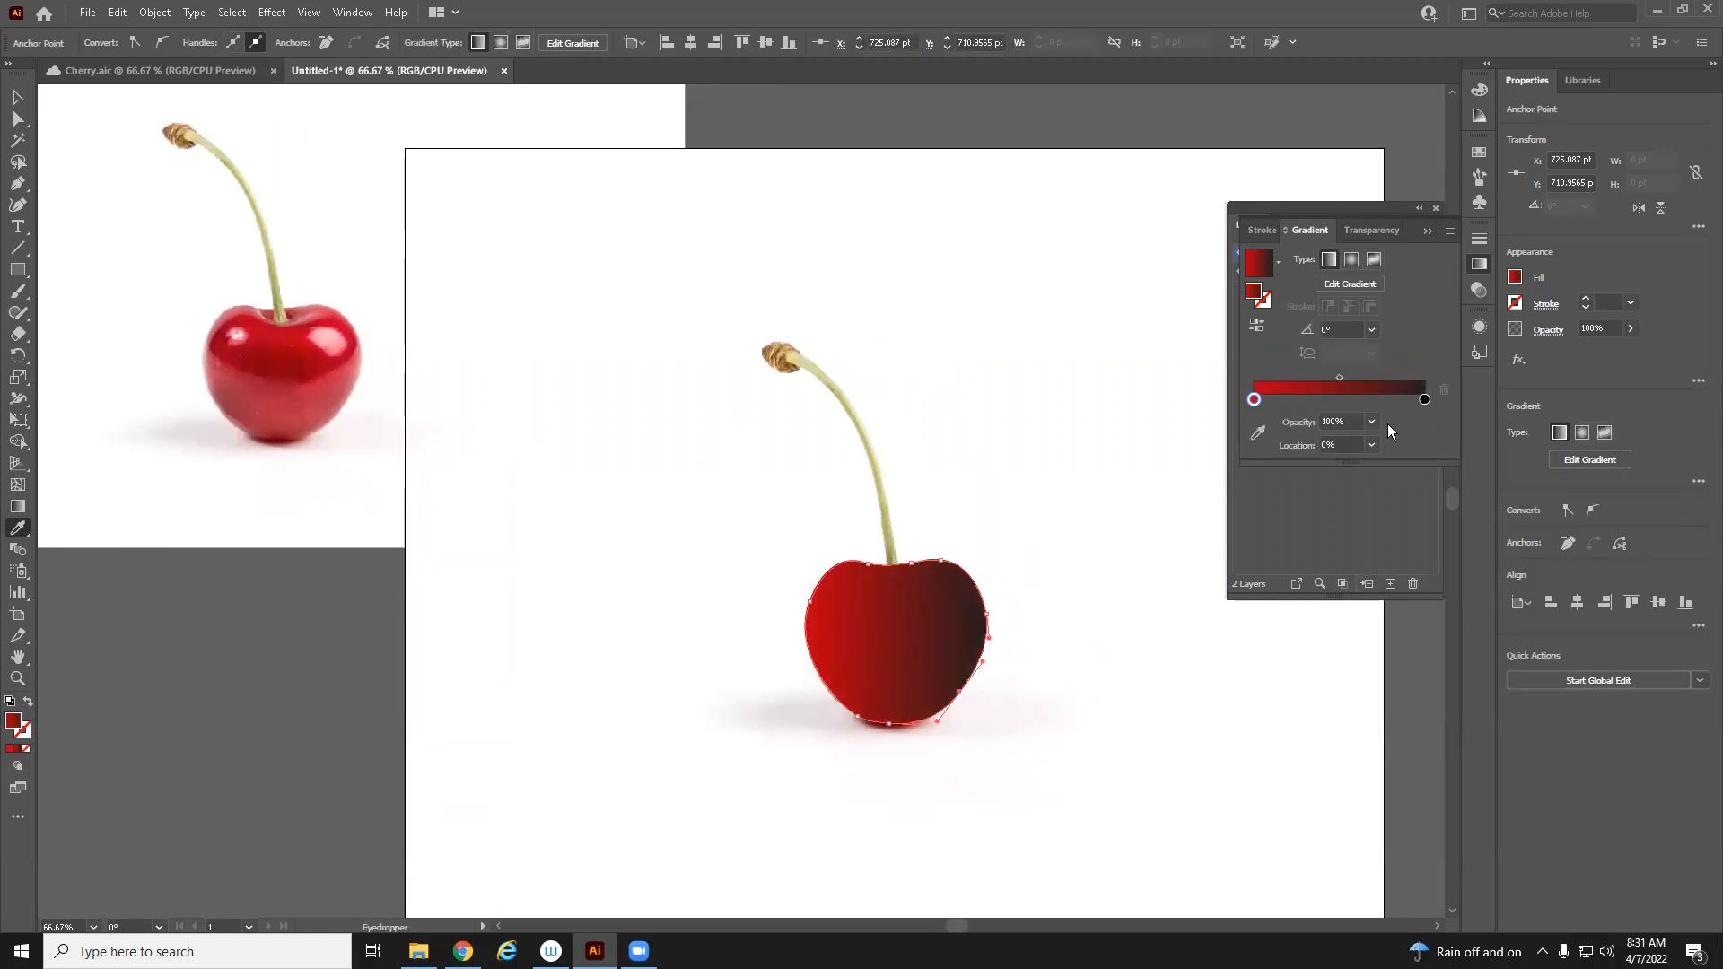
pyautogui.click(355, 356)
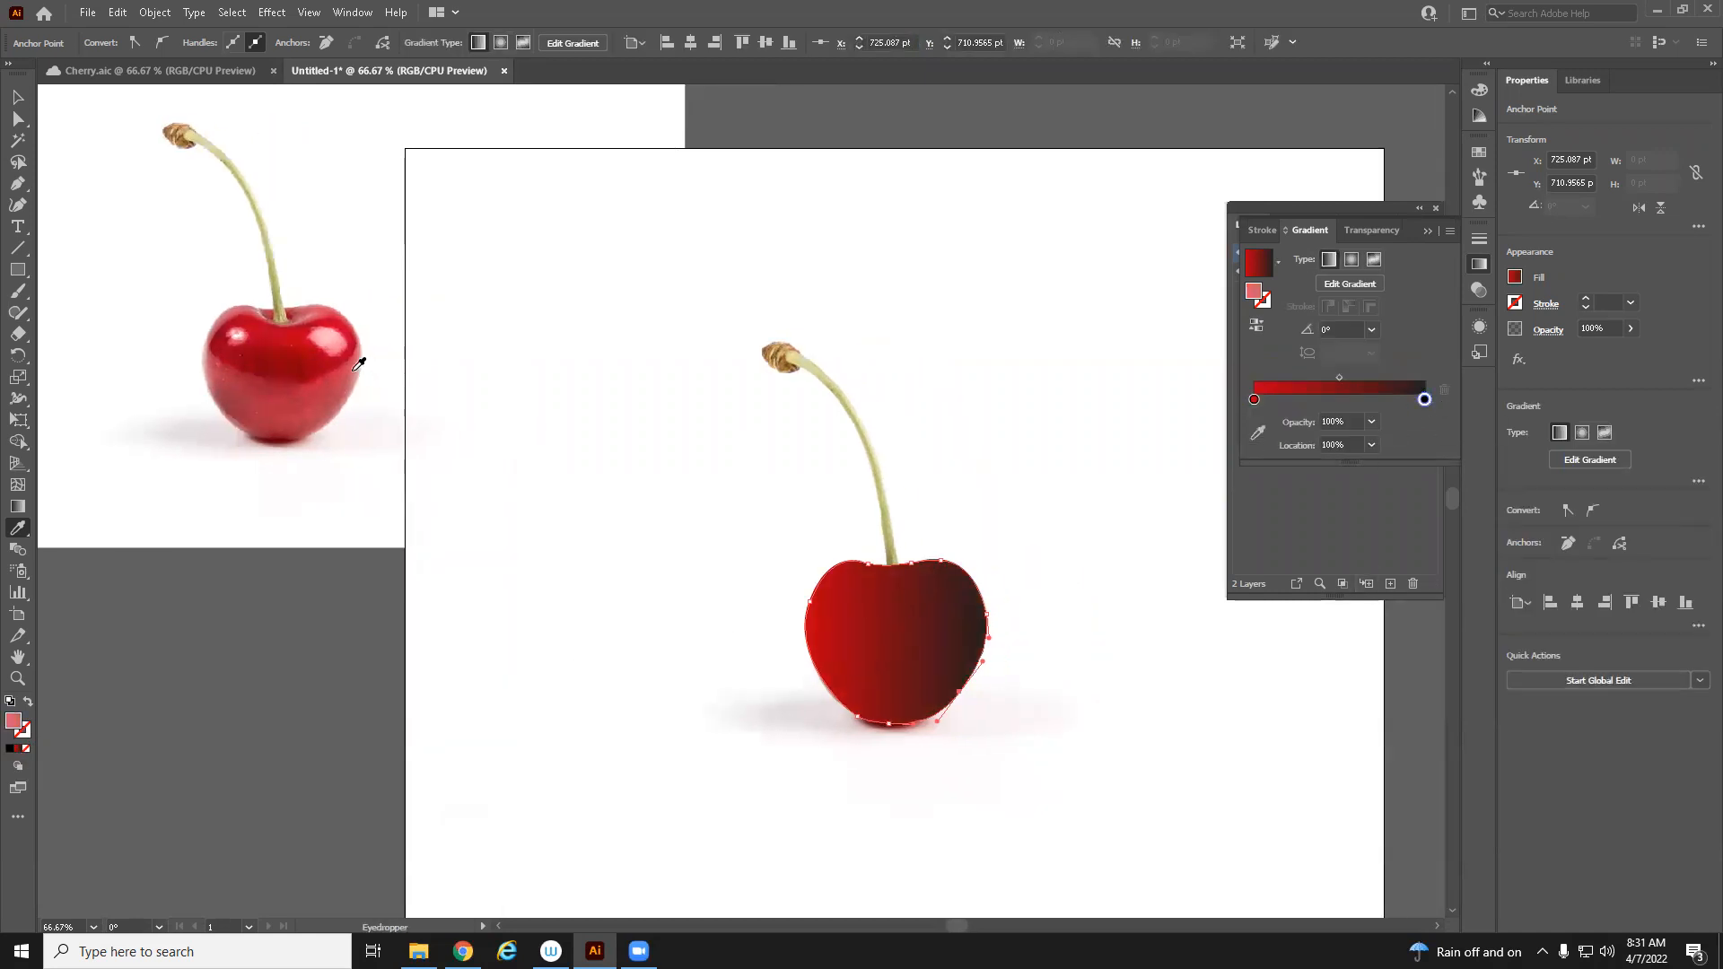
pyautogui.click(349, 361)
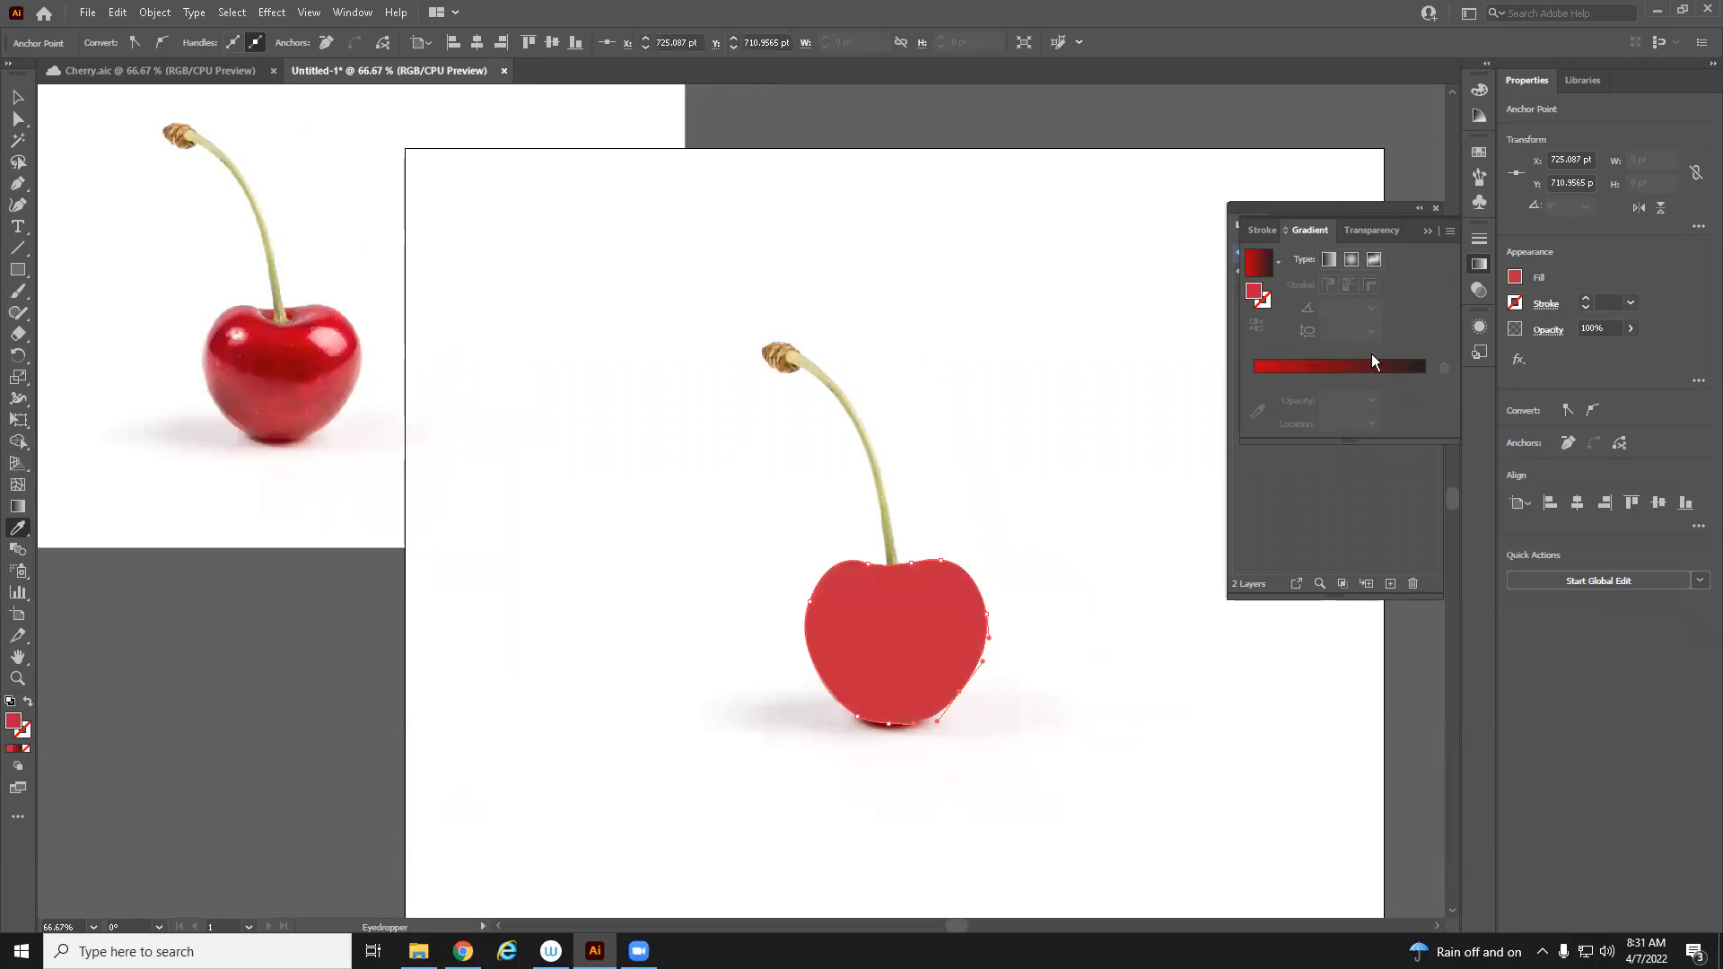
pyautogui.click(19, 99)
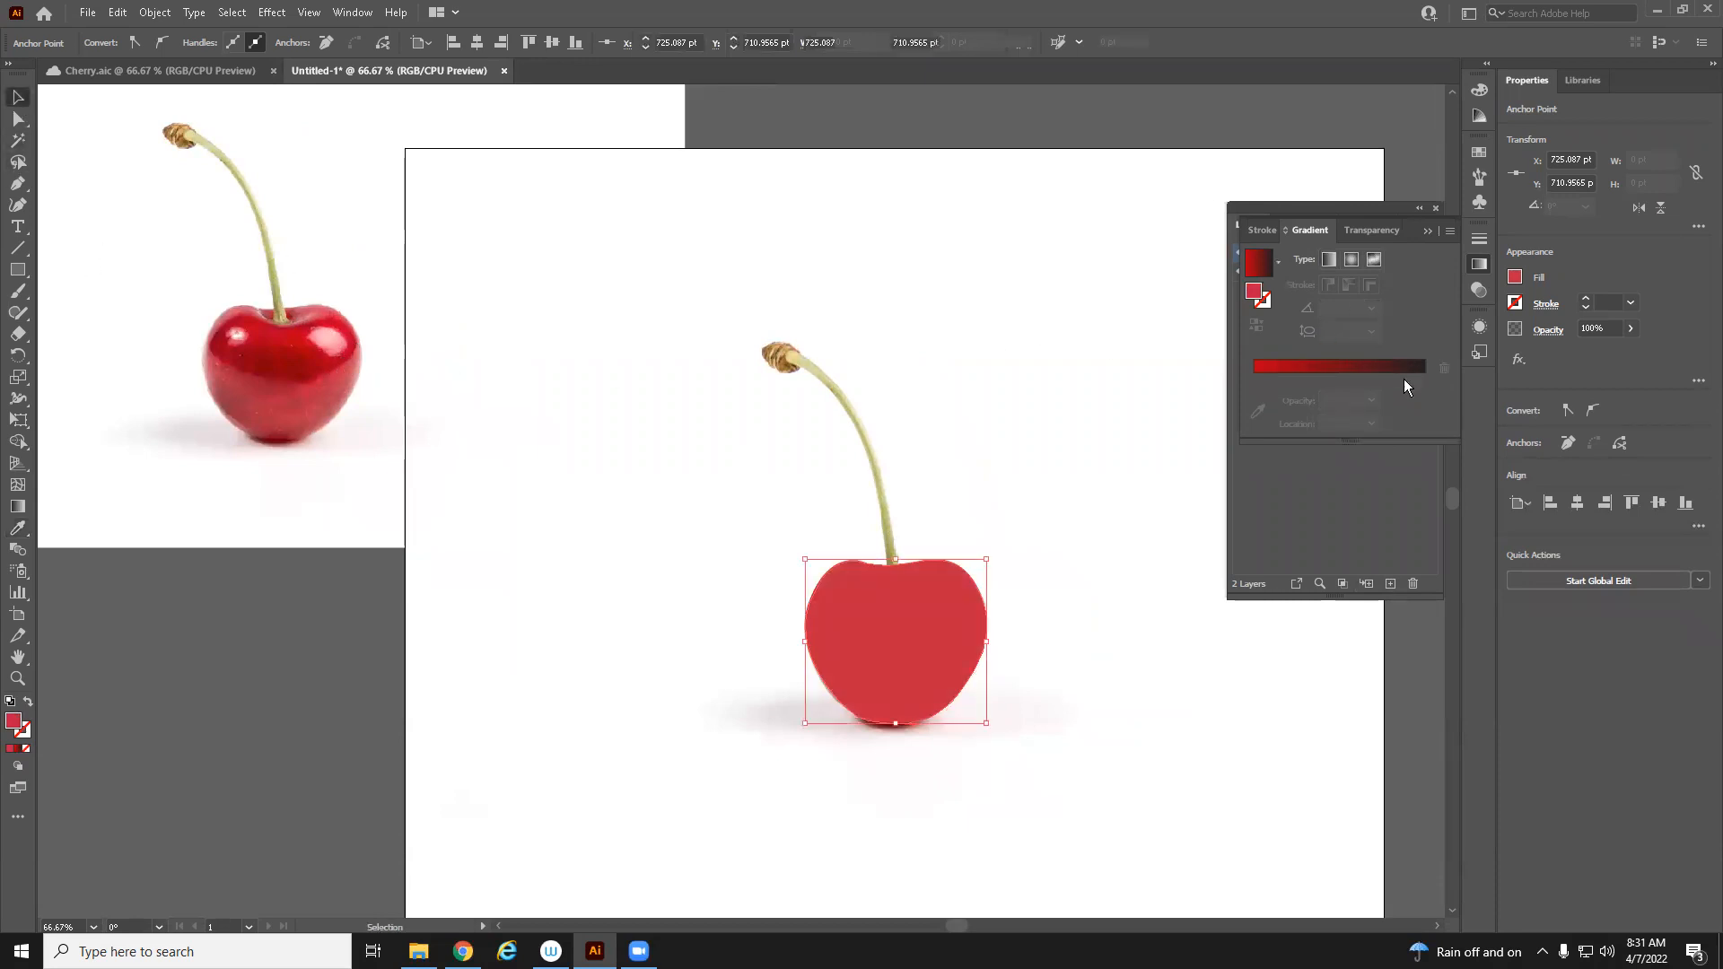
pyautogui.click(1405, 366)
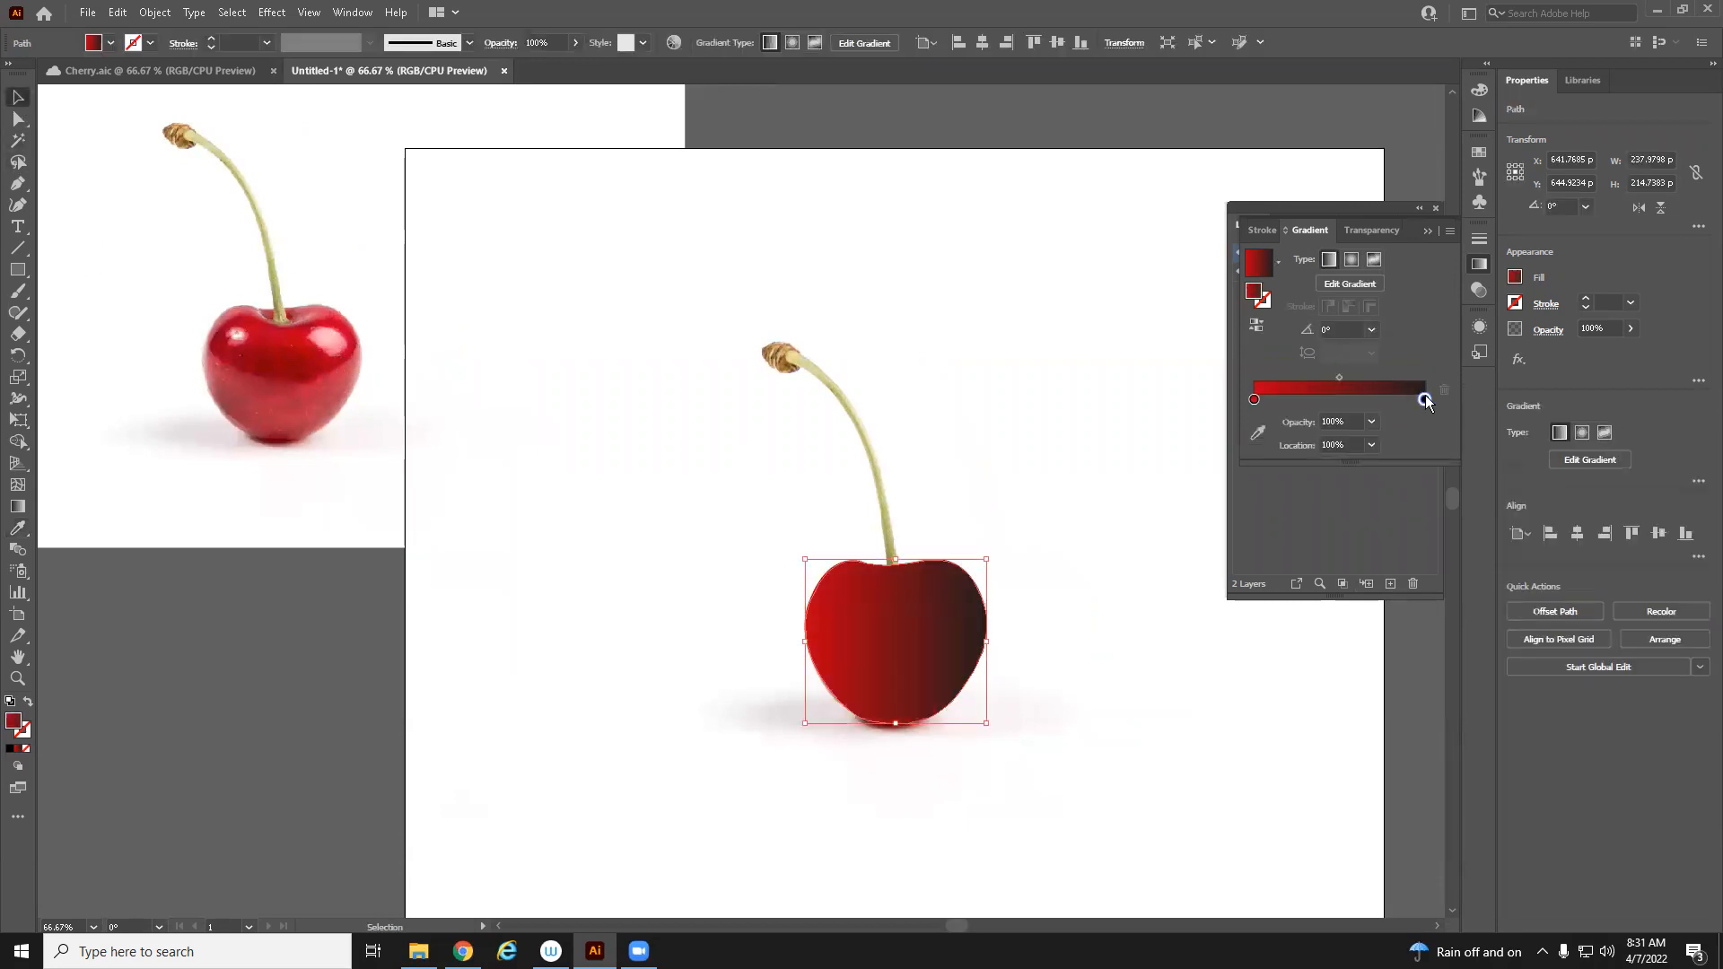
# Sample the right gradient stop's colour from the reference cherry photo
pyautogui.doubleClick(1421, 399)
pyautogui.click(1192, 530)
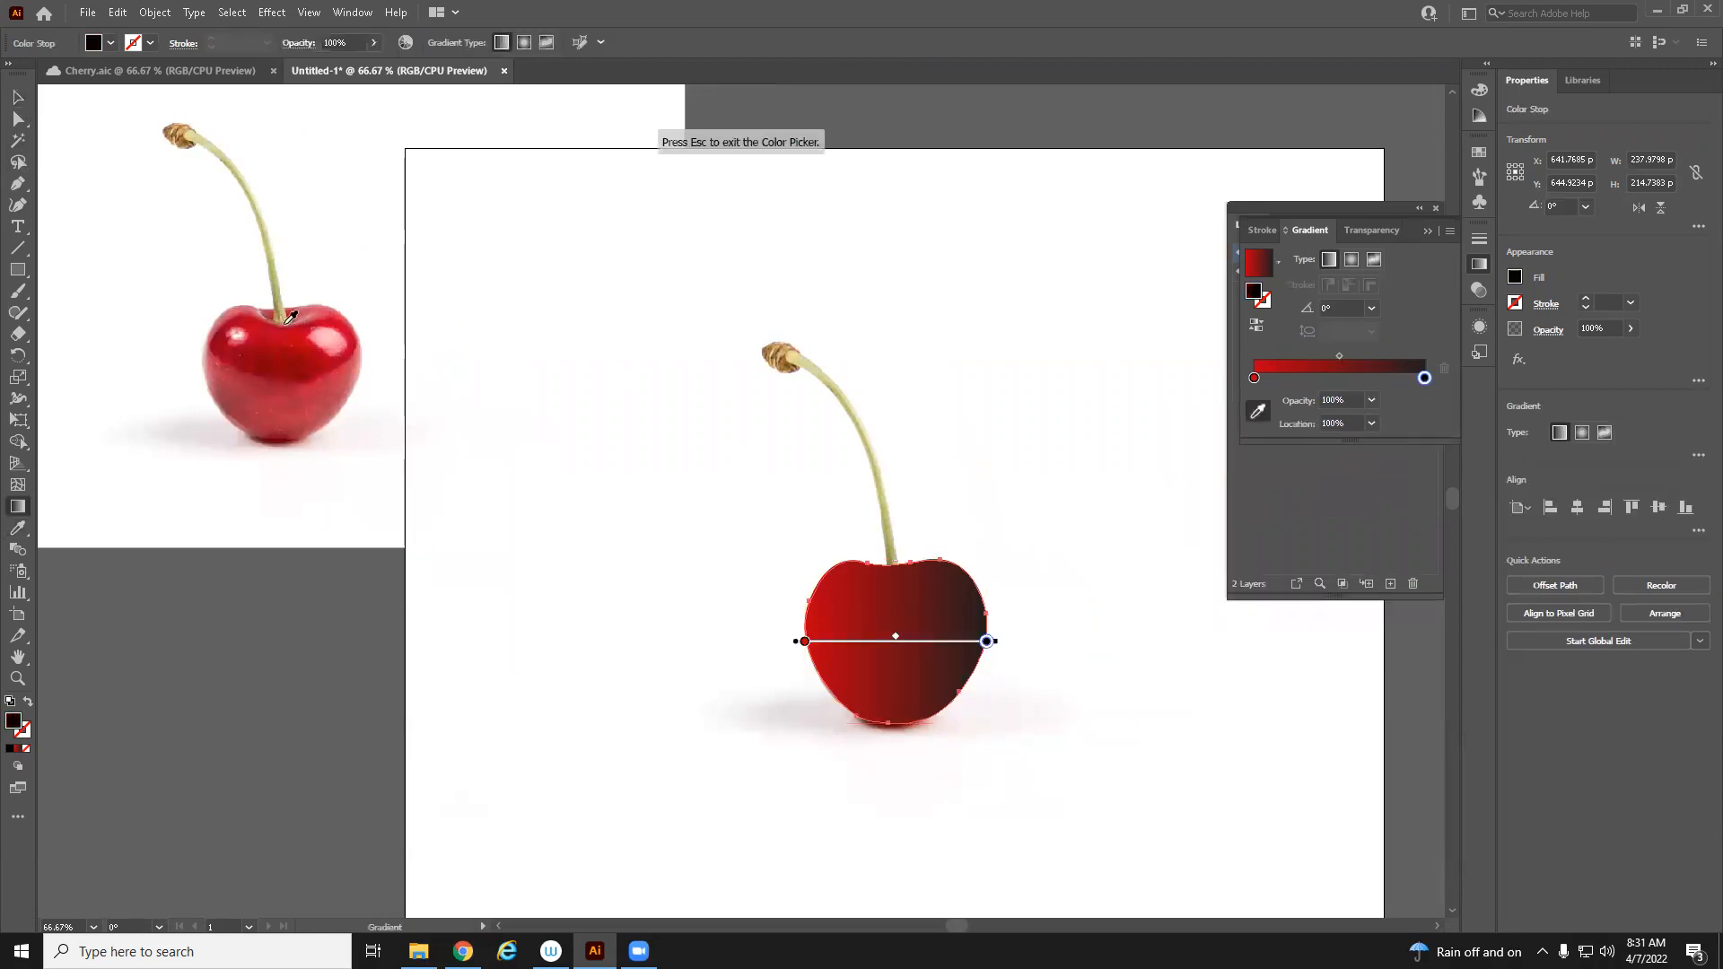
pyautogui.click(351, 331)
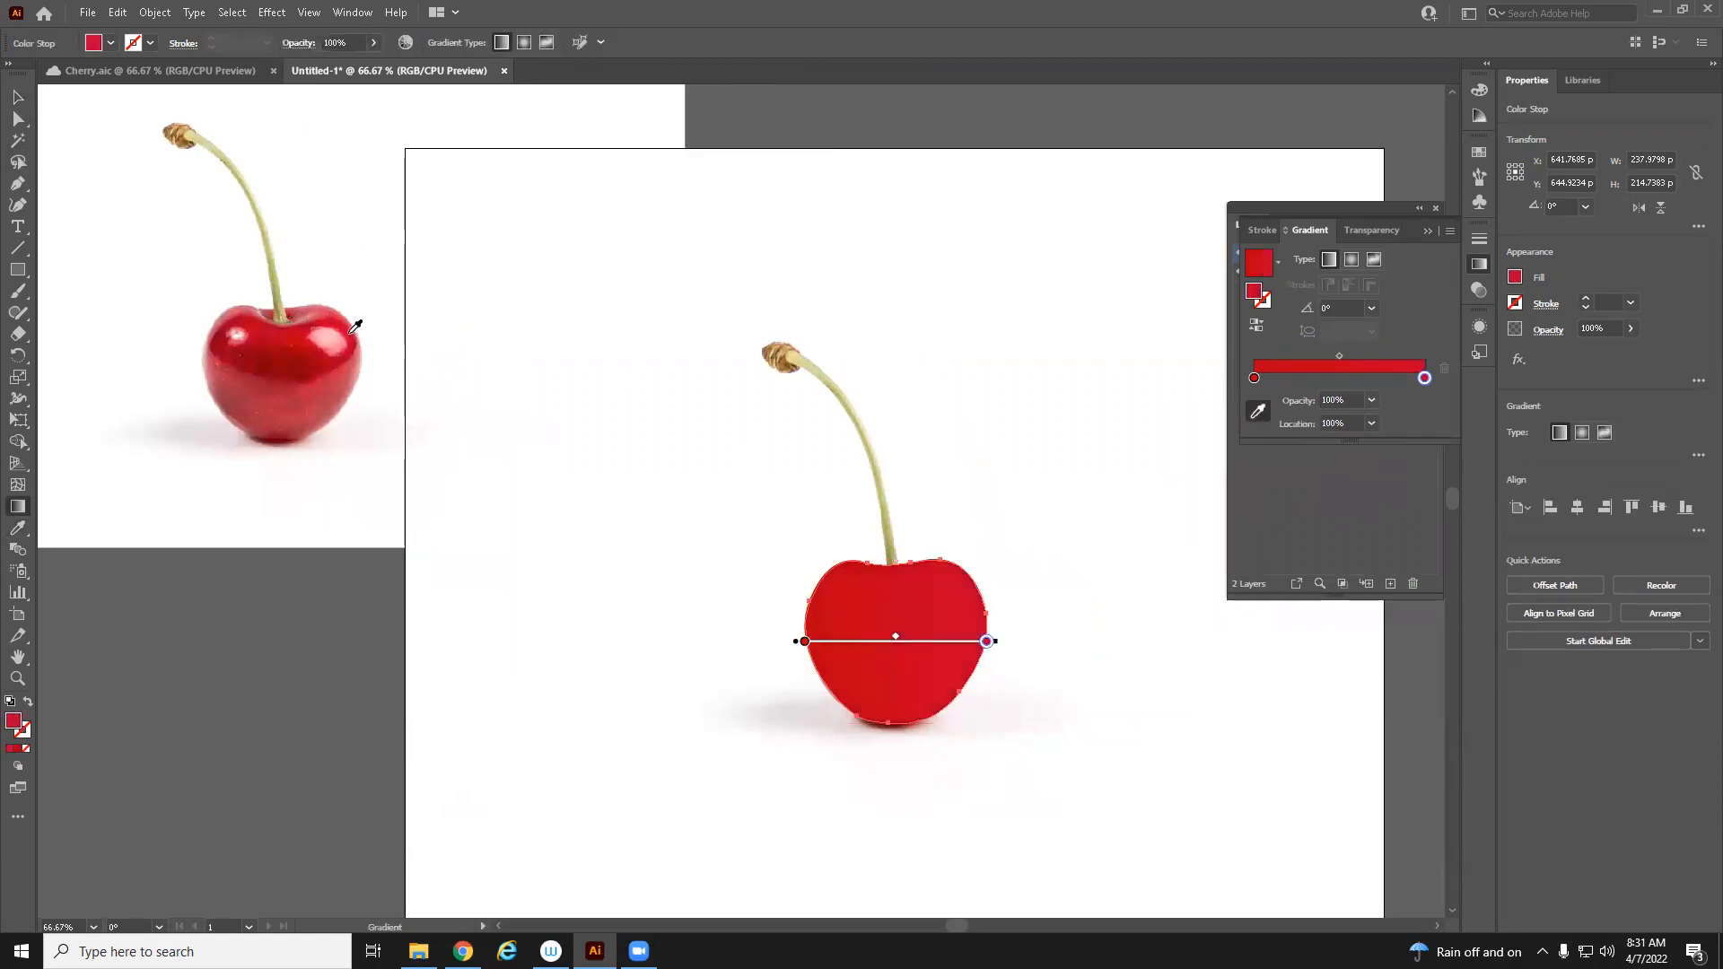
pyautogui.click(346, 339)
pyautogui.click(350, 343)
# Switch the cherry outline's gradient type to Radial
pyautogui.press('z')
pyautogui.click(1062, 666)
pyautogui.moveTo(685, 679); pyautogui.dragTo(1089, 850)
pyautogui.moveTo(645, 601); pyautogui.dragTo(907, 661)
pyautogui.hotkey('ctrl', '-')
pyautogui.press('v')
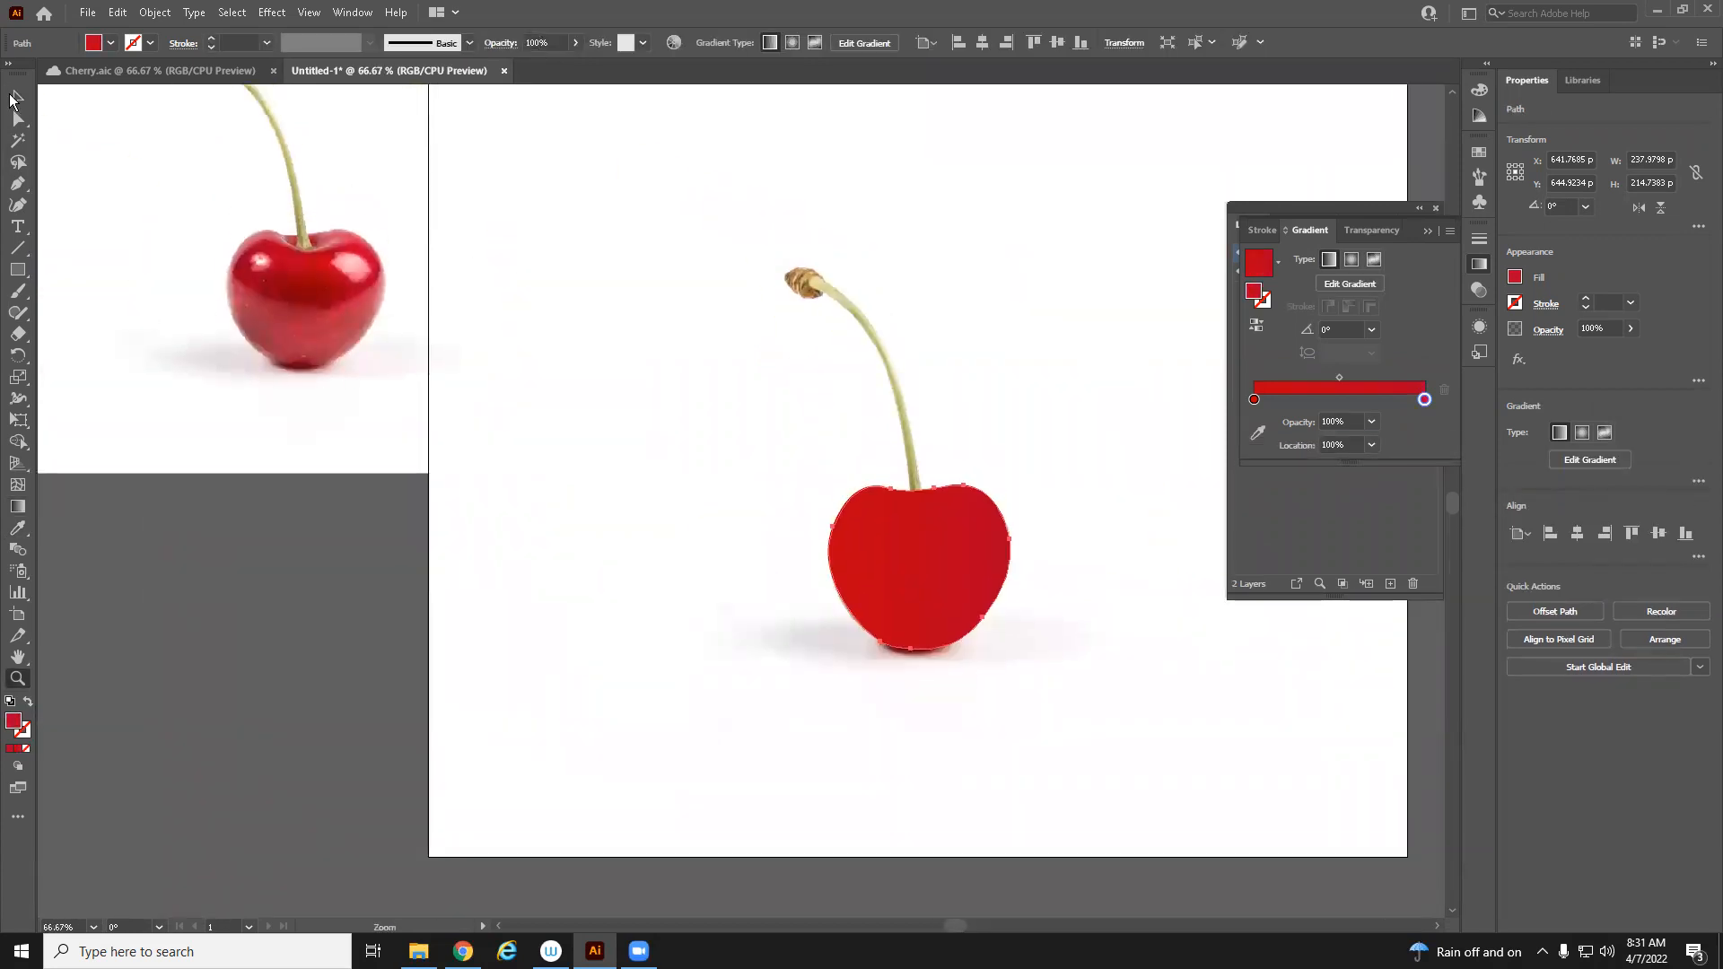
pyautogui.moveTo(626, 367); pyautogui.dragTo(584, 407)
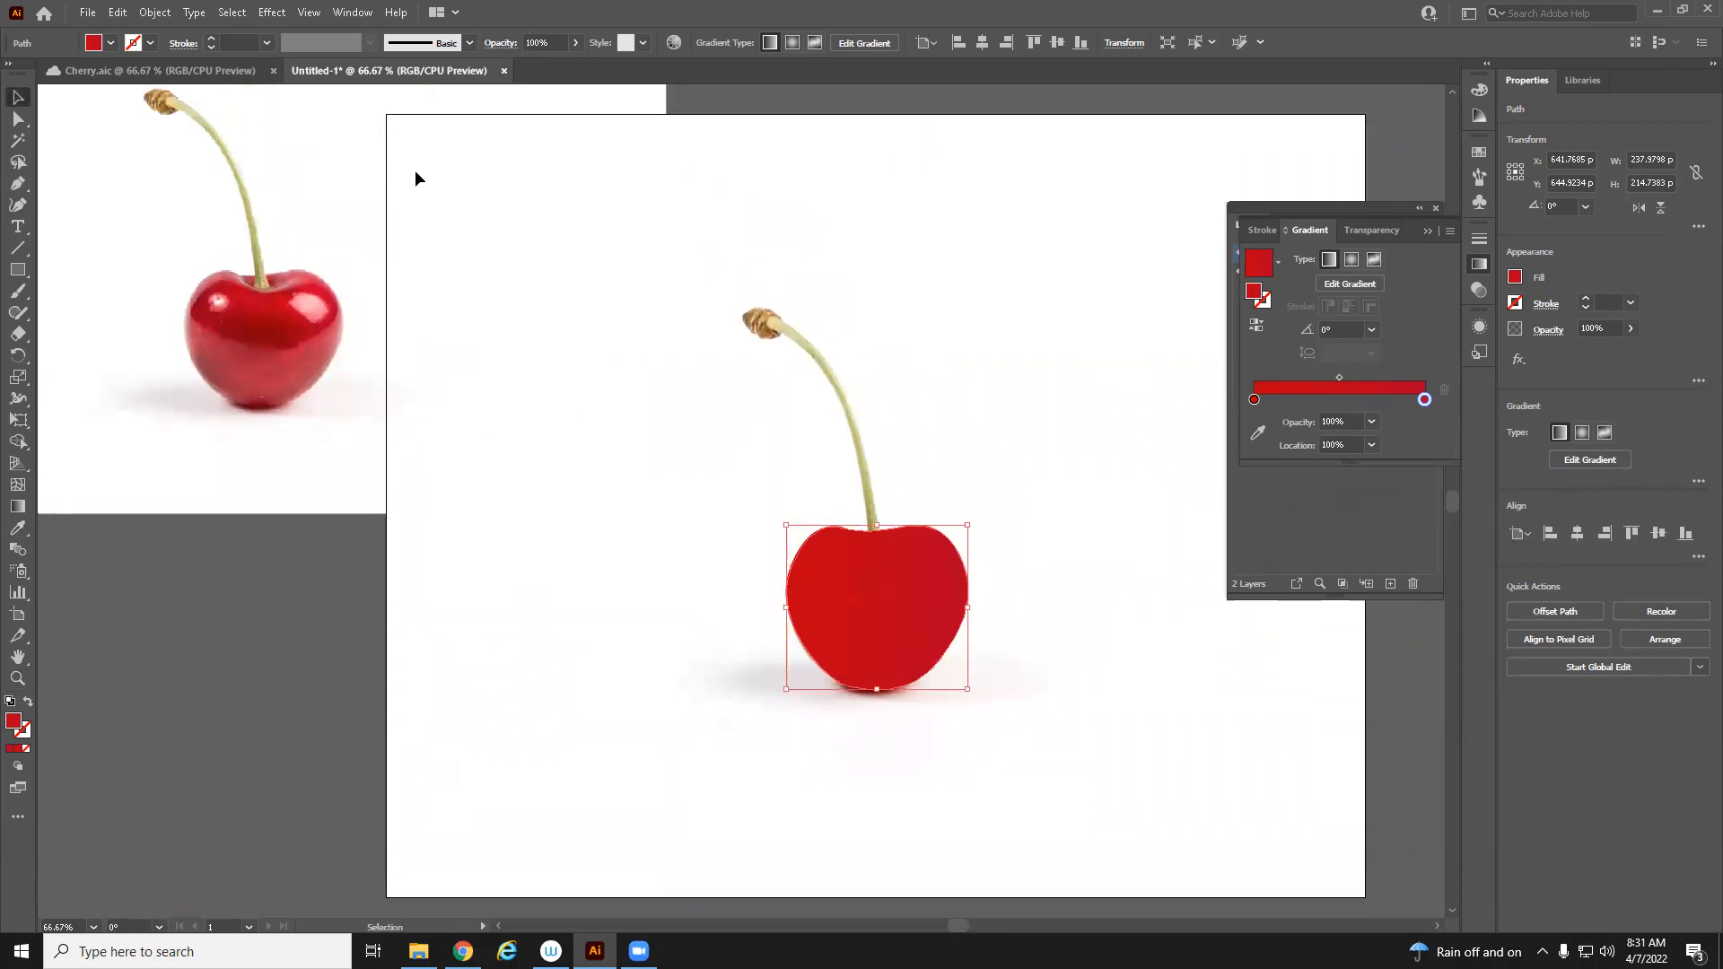
pyautogui.click(794, 45)
# Drag the radial gradient from the stem base down to the cherry's bottom and sample the top stop's colour from the reference
pyautogui.click(17, 504)
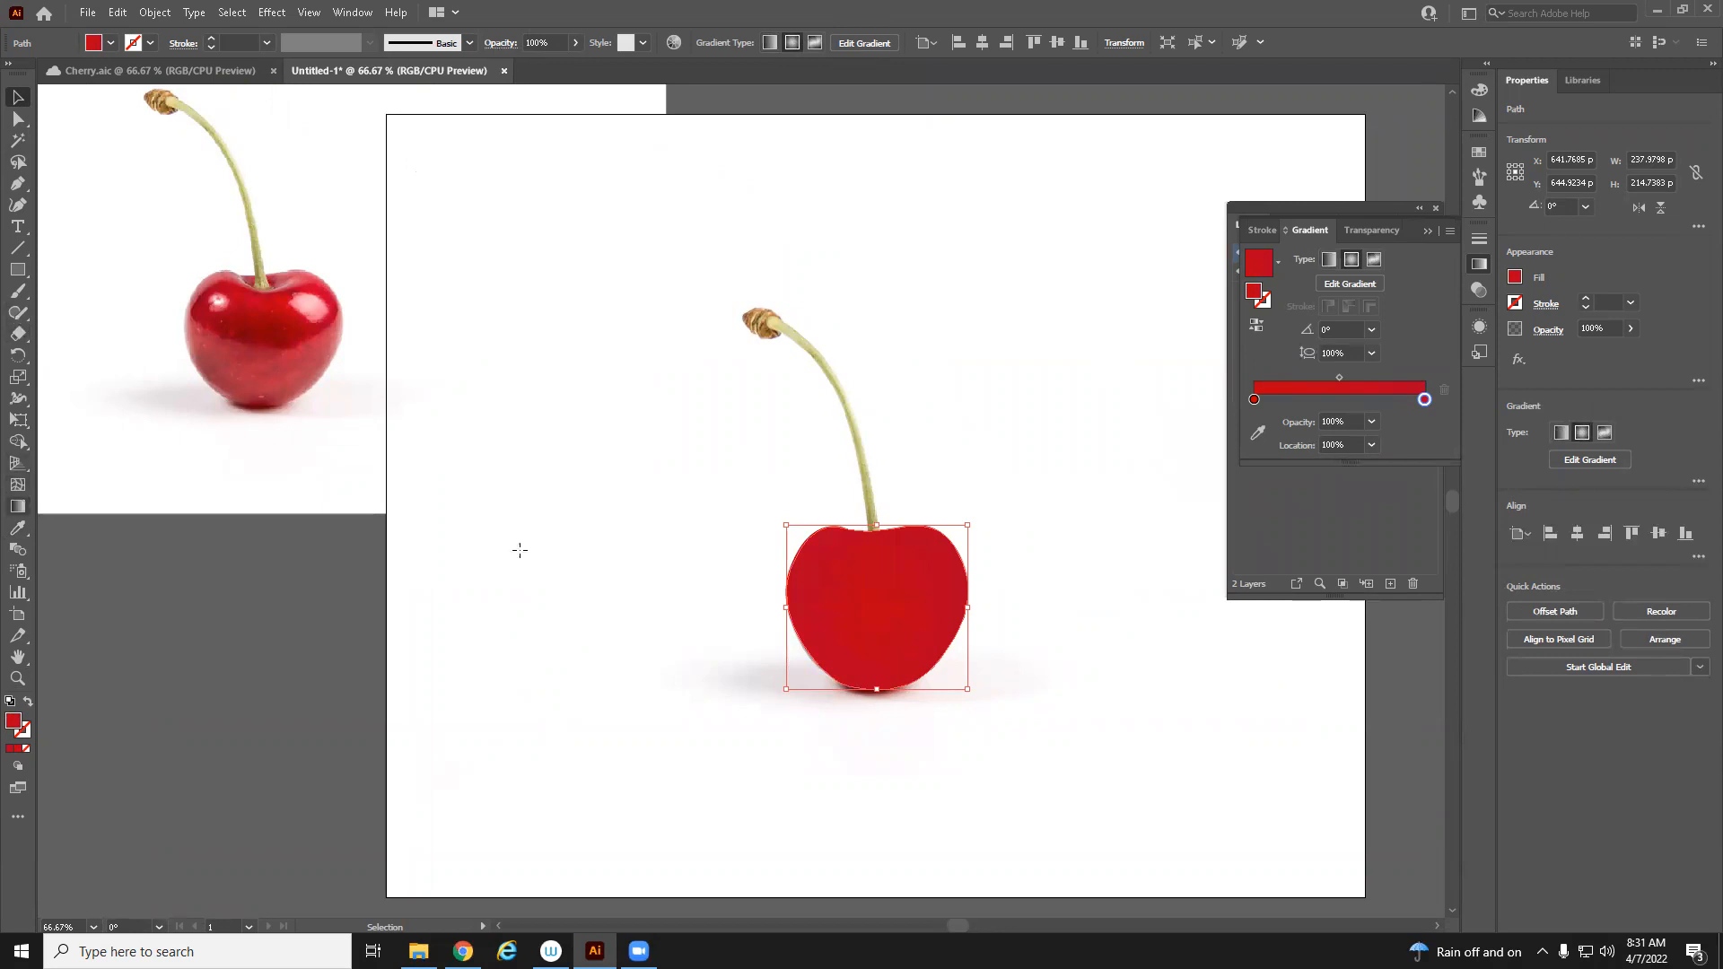
pyautogui.moveTo(879, 537); pyautogui.dragTo(875, 675)
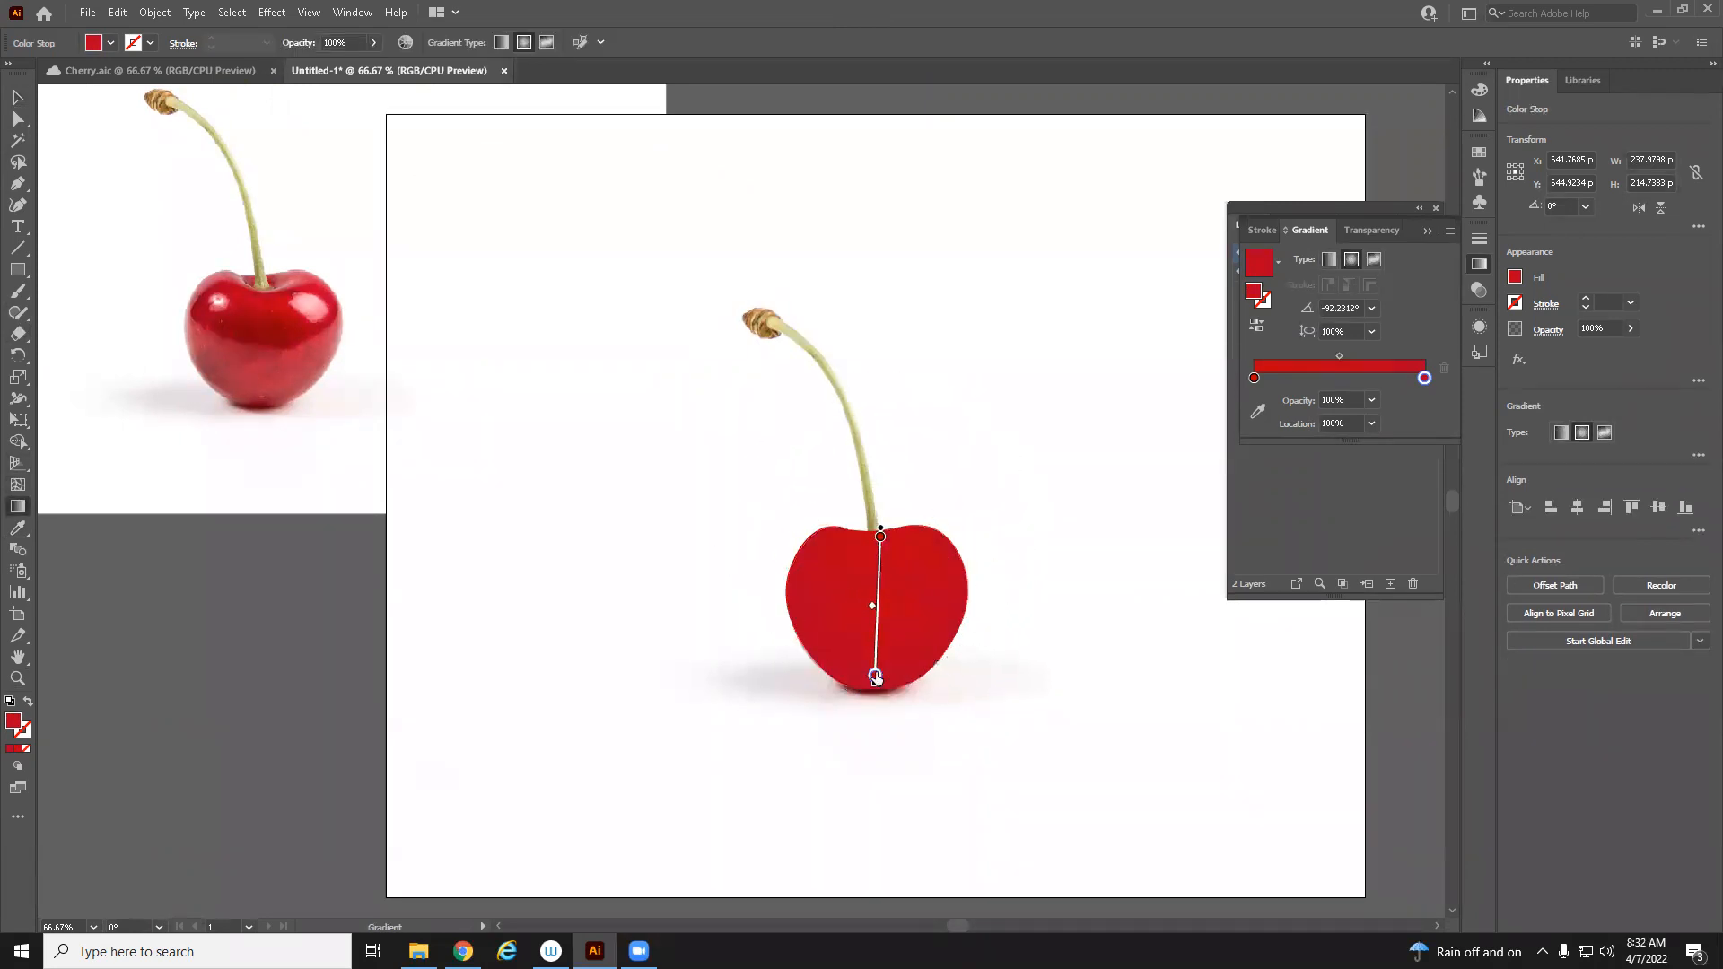
pyautogui.click(880, 538)
pyautogui.click(1264, 414)
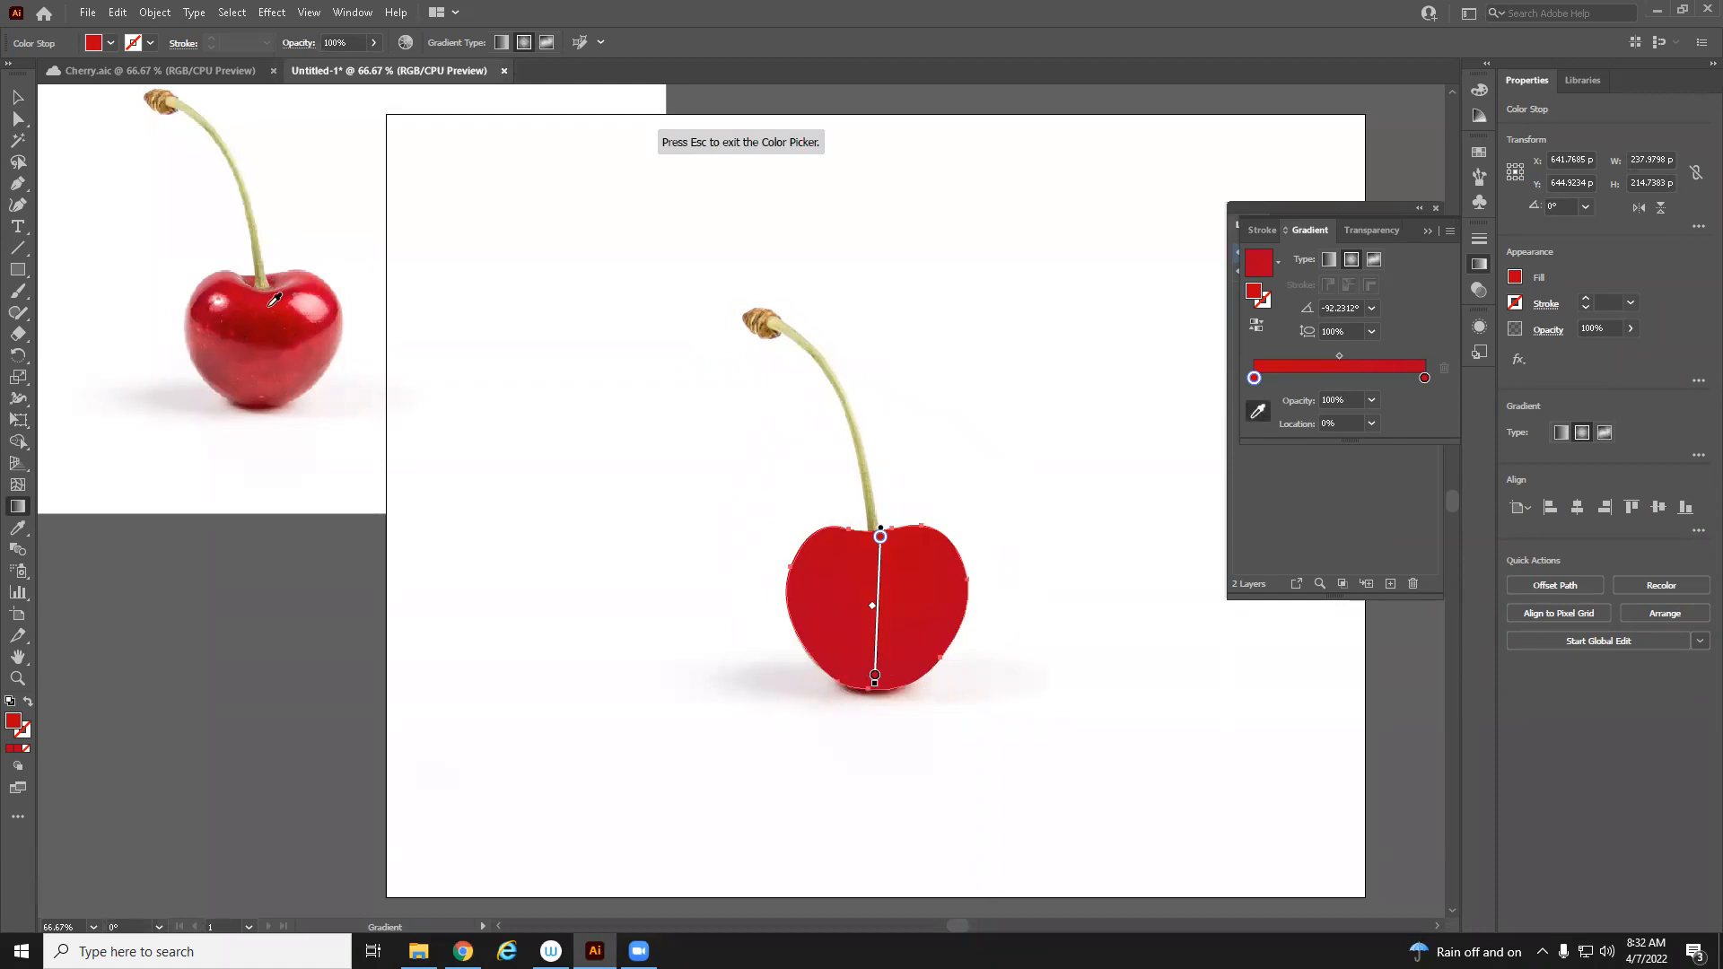
pyautogui.click(317, 312)
pyautogui.click(284, 297)
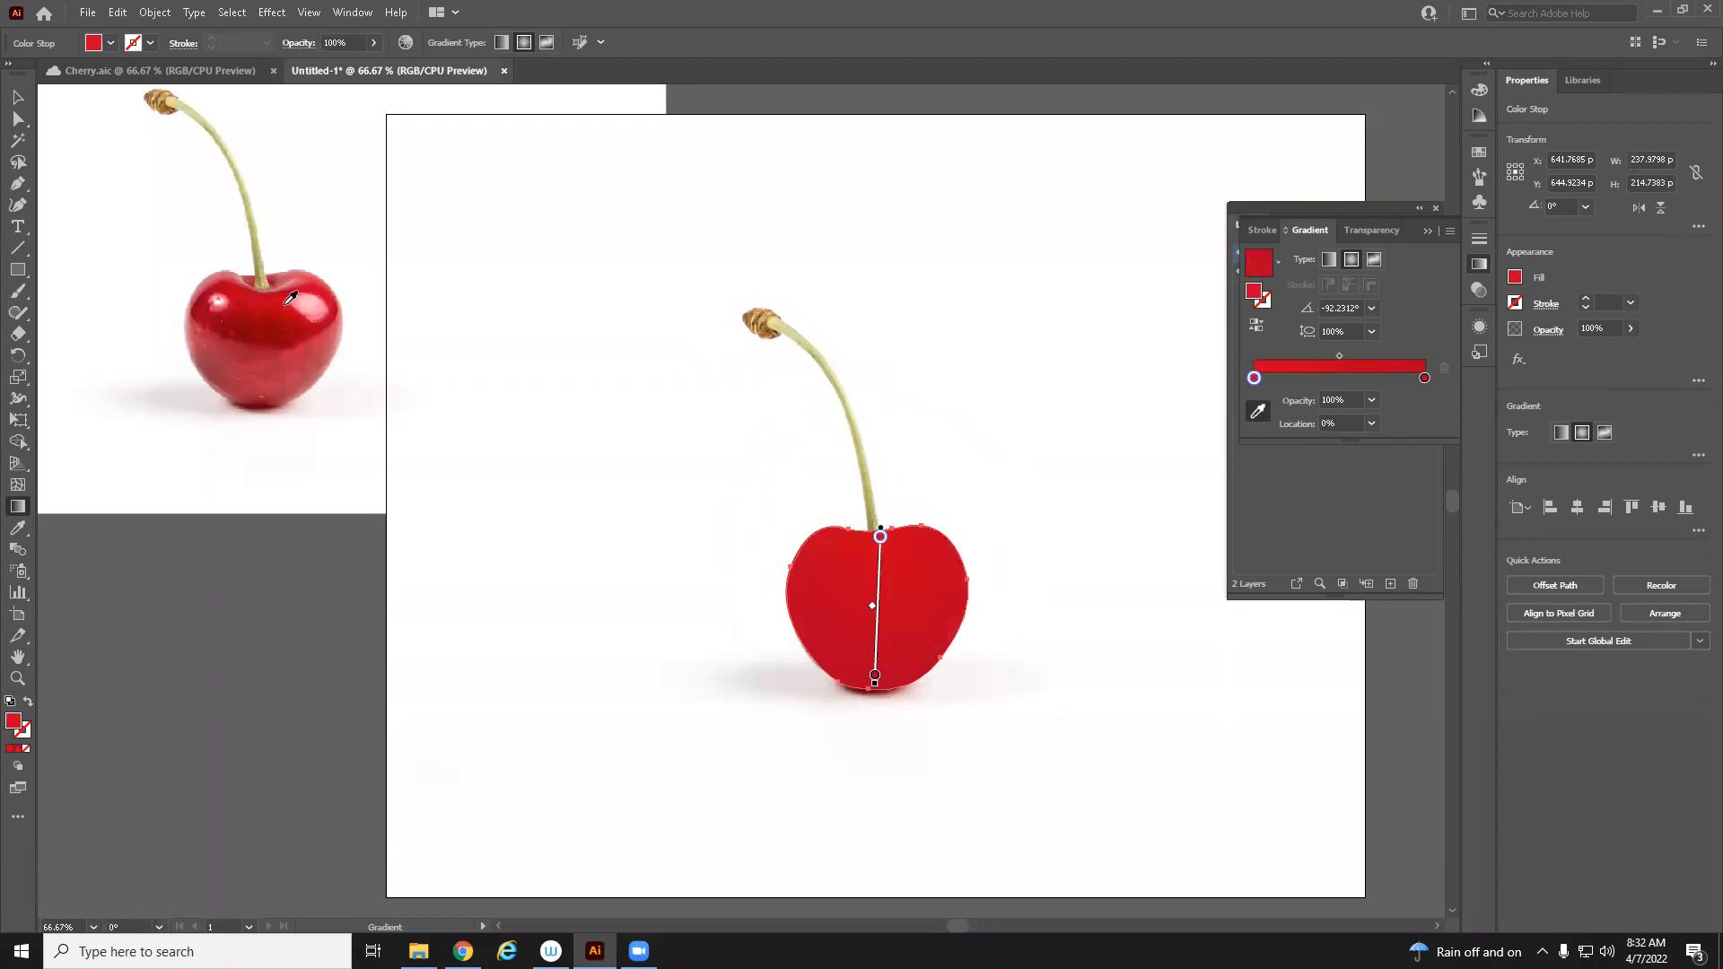
pyautogui.click(298, 300)
pyautogui.click(294, 302)
# Open the top stop's colour in RGB sliders and raise its red value slightly
pyautogui.doubleClick(1254, 378)
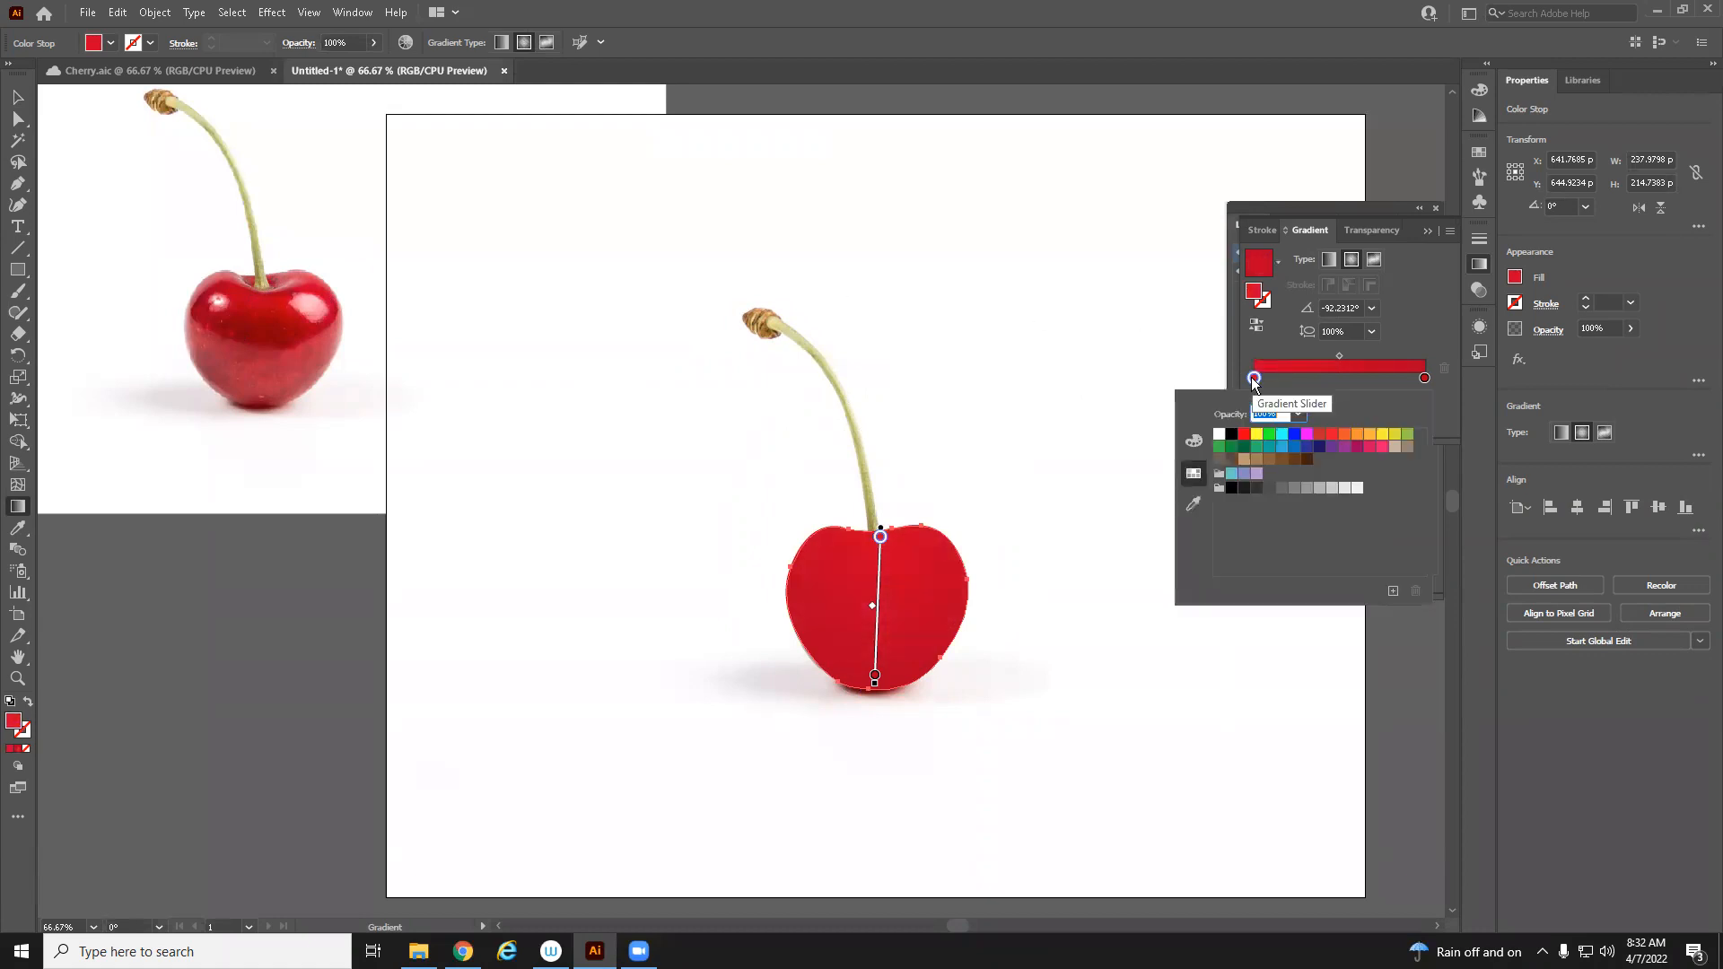
pyautogui.click(1194, 439)
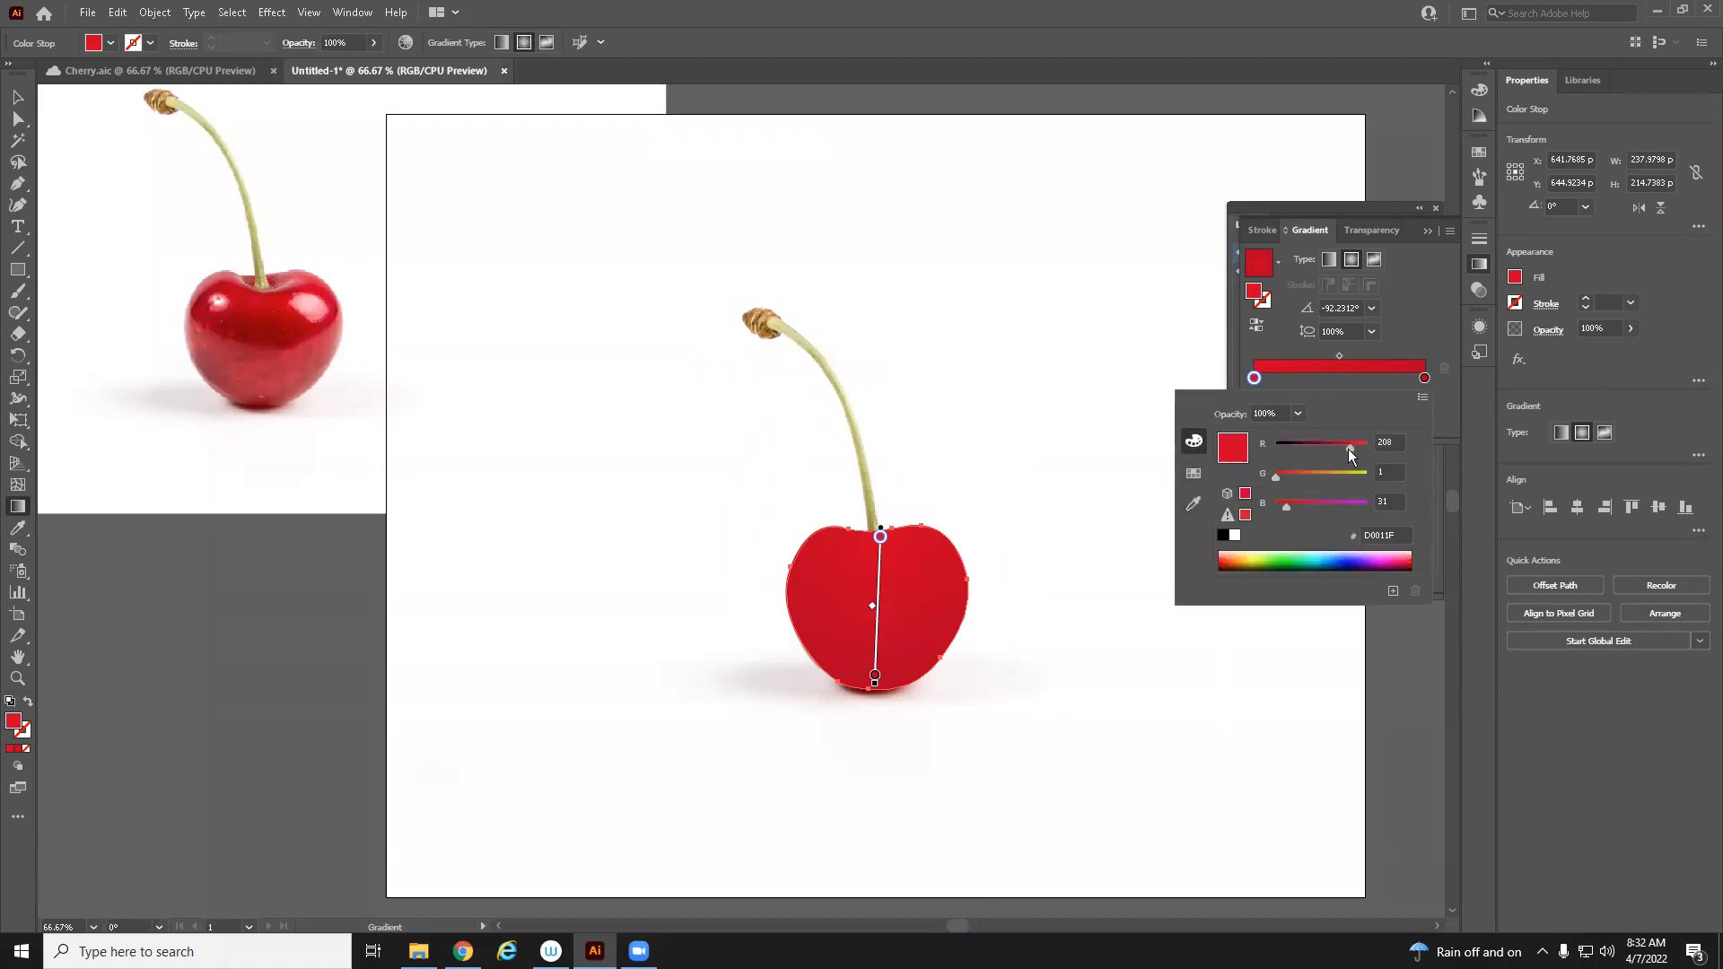
pyautogui.moveTo(1348, 449); pyautogui.dragTo(1354, 454)
# Set the bottom gradient stop's red value to 149 and move it up to about 71% location
pyautogui.click(875, 678)
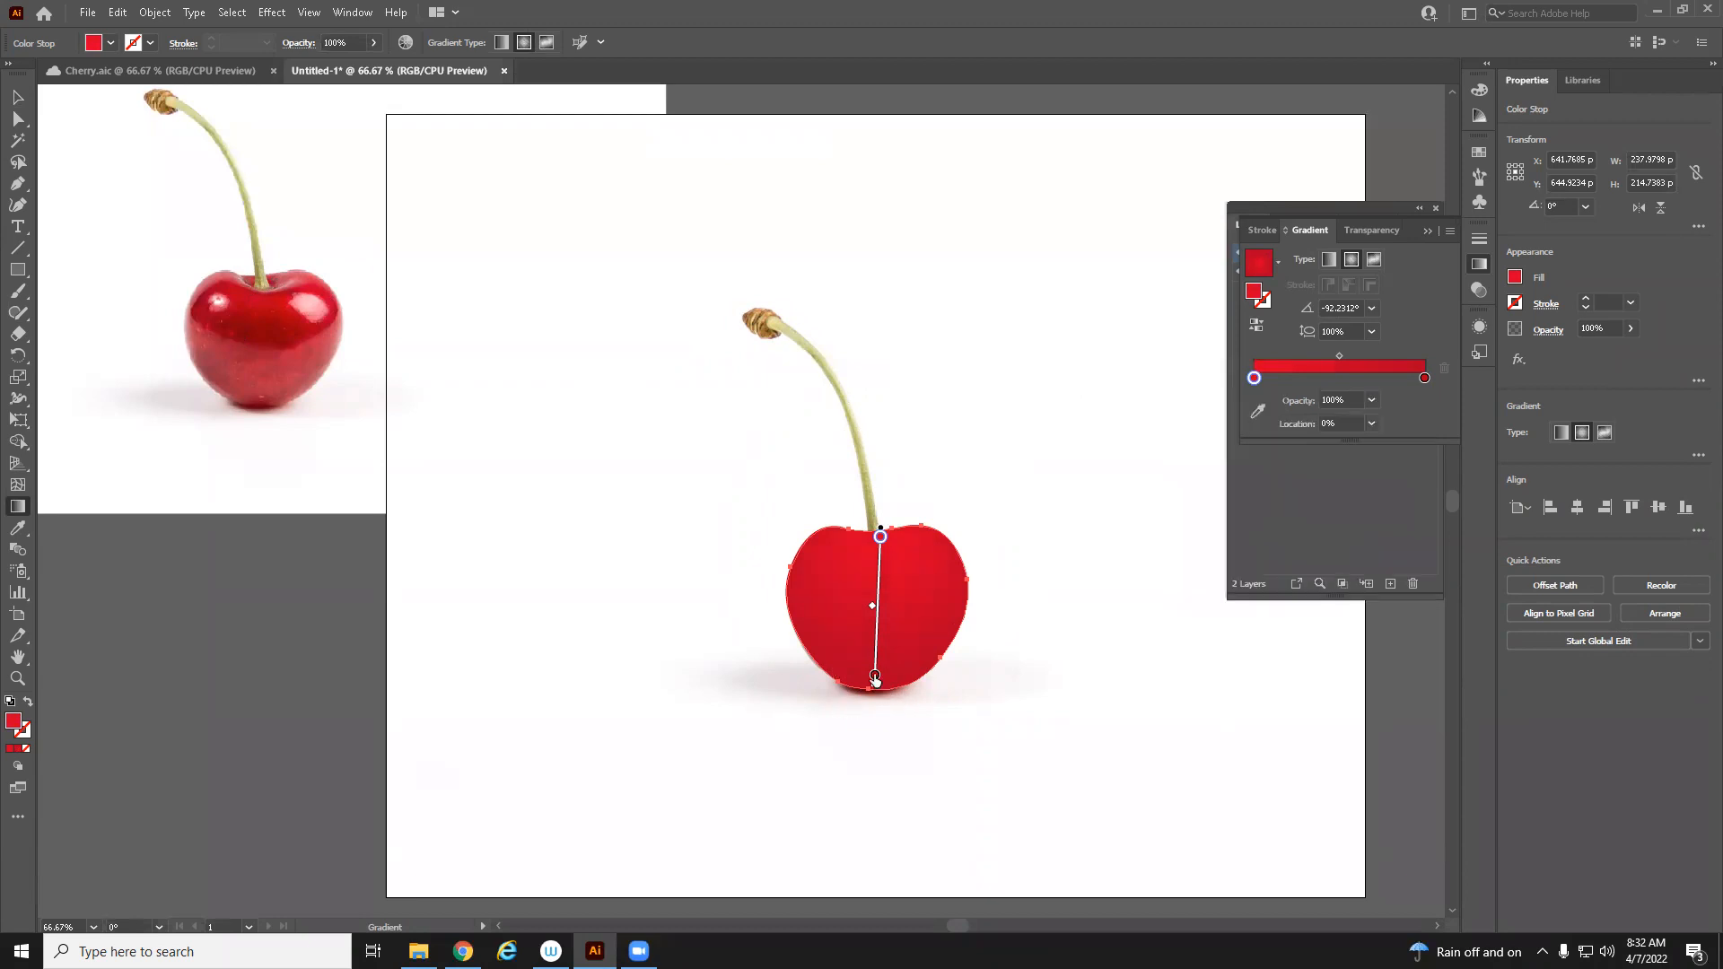
pyautogui.doubleClick(1426, 378)
pyautogui.moveTo(1341, 448); pyautogui.dragTo(1329, 449)
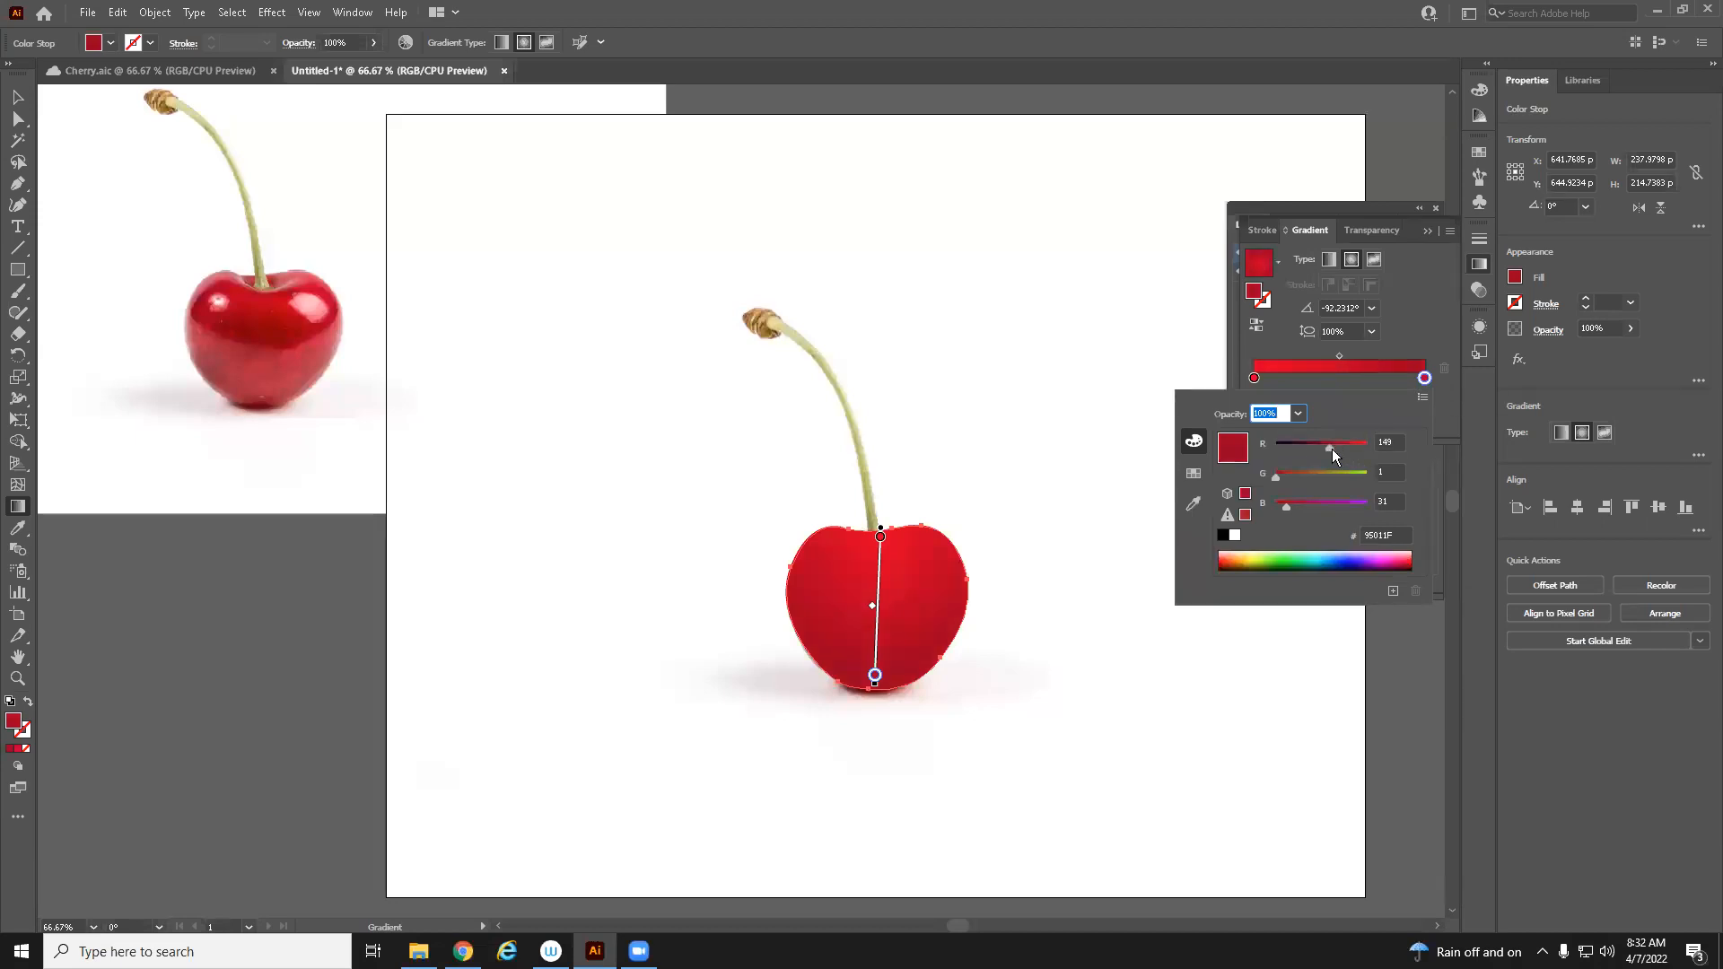
pyautogui.click(880, 675)
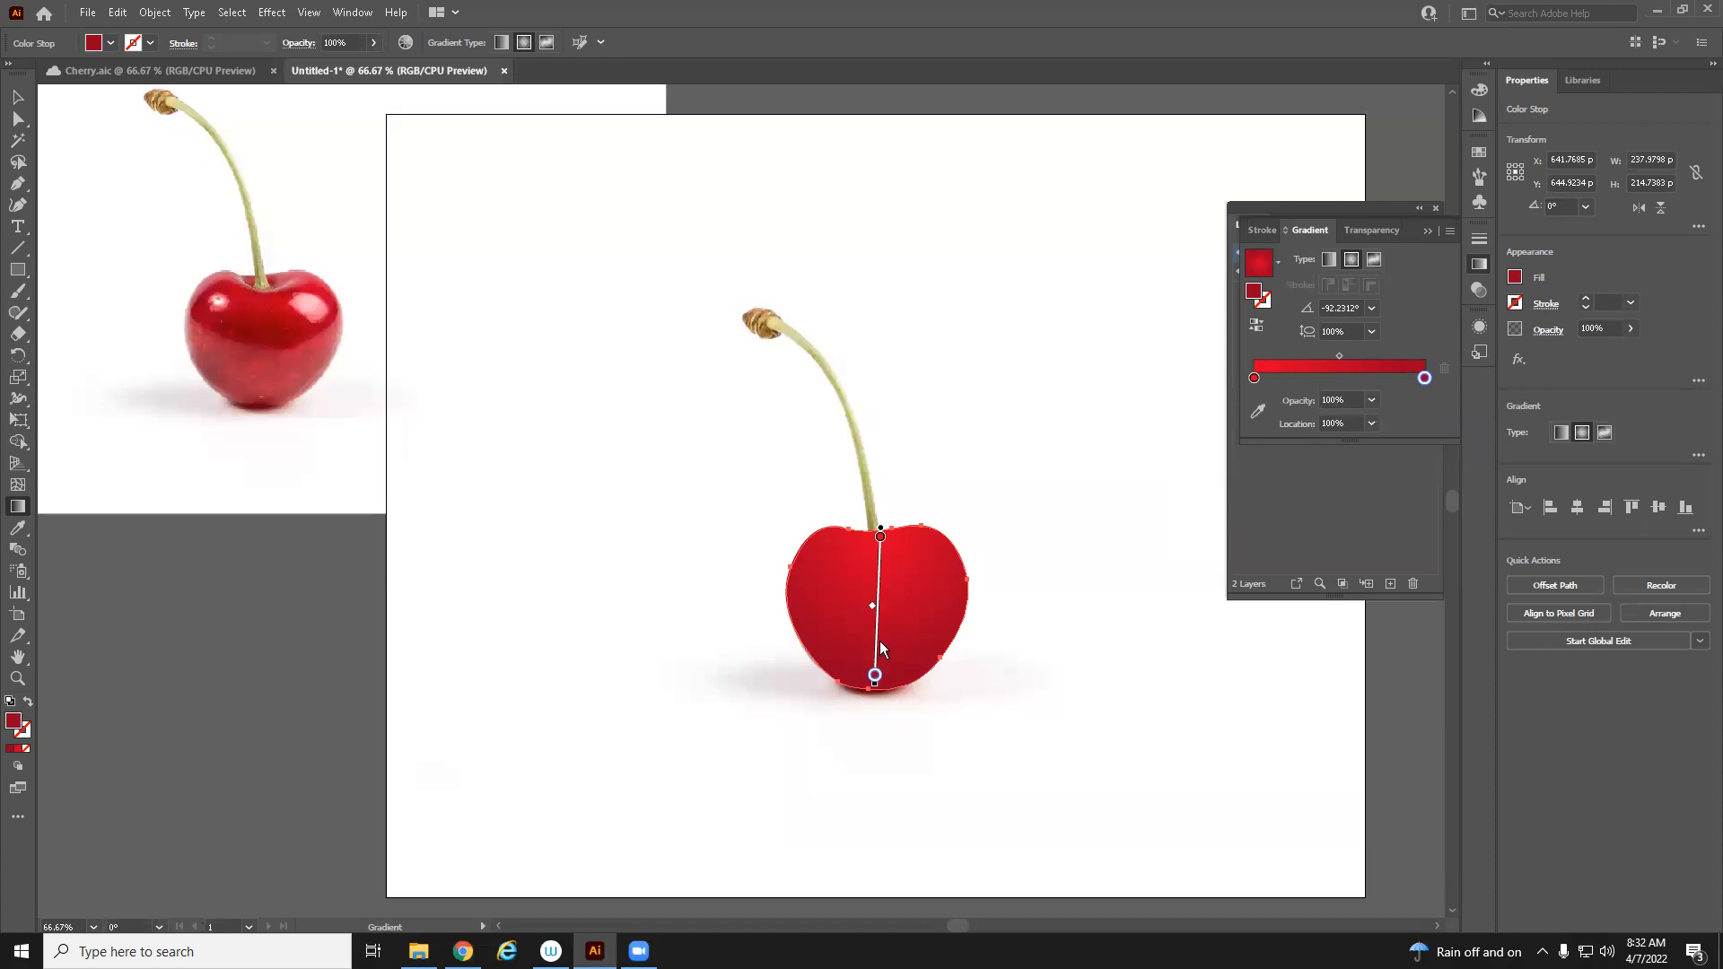
pyautogui.moveTo(877, 673); pyautogui.dragTo(880, 639)
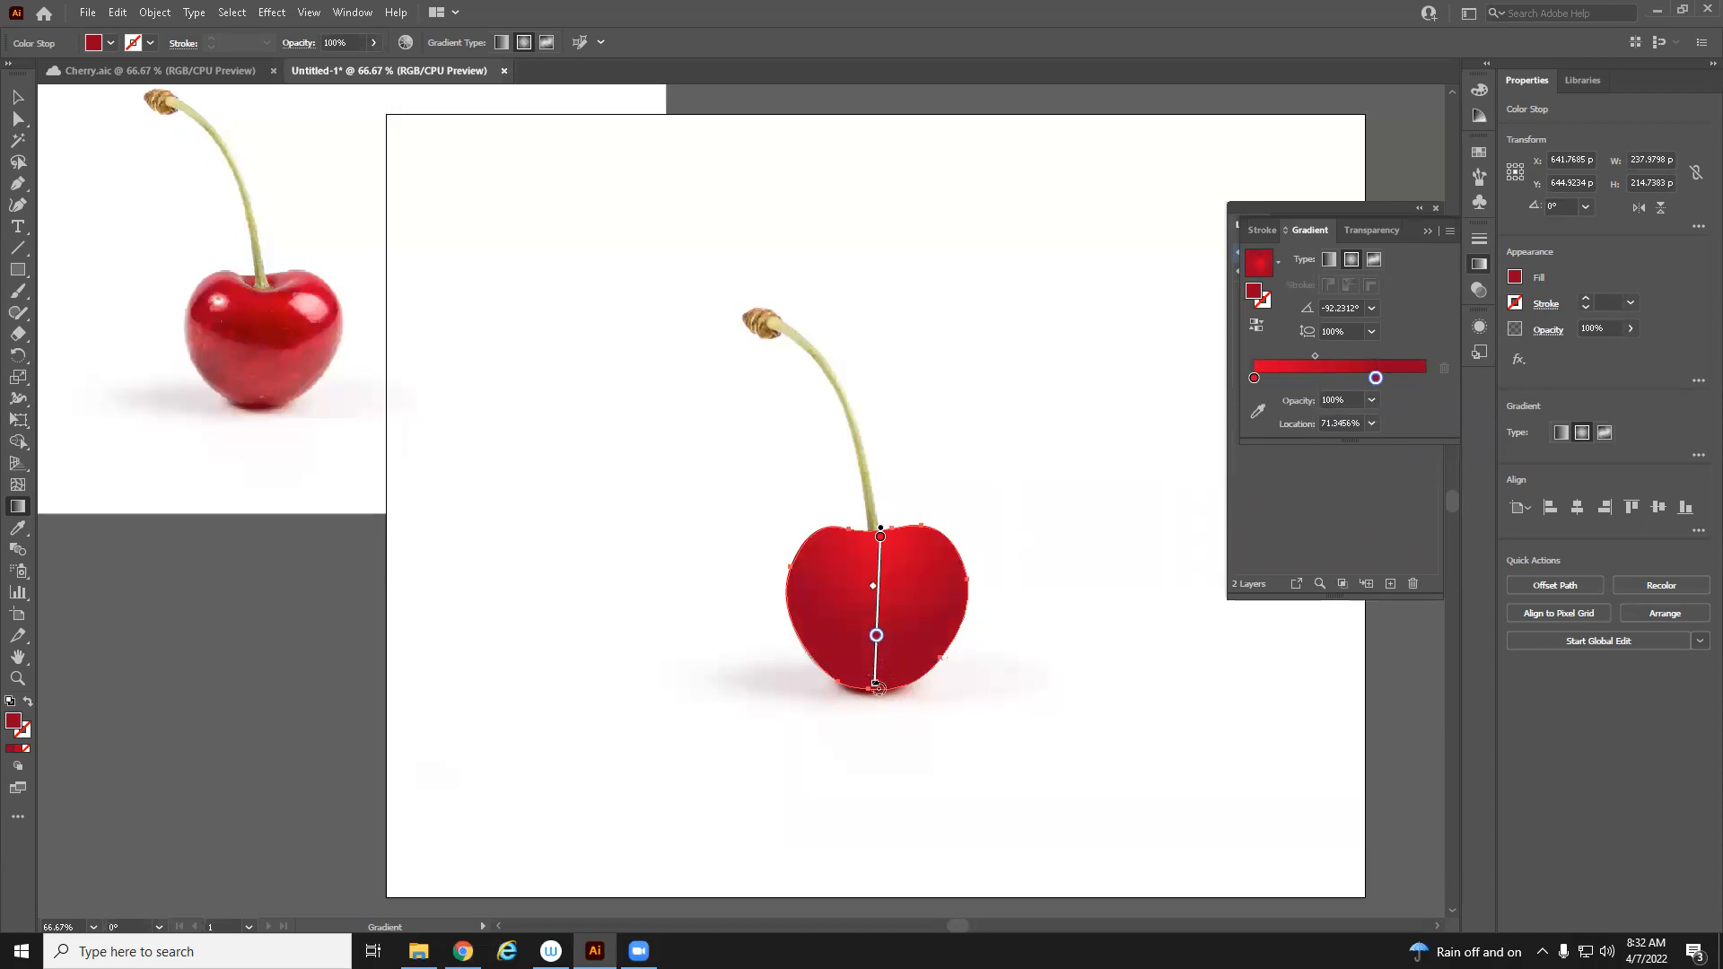
# Add a new gradient stop at the end of the ramp and set its red value to 192
pyautogui.click(1420, 379)
pyautogui.doubleClick(1422, 380)
pyautogui.click(1358, 451)
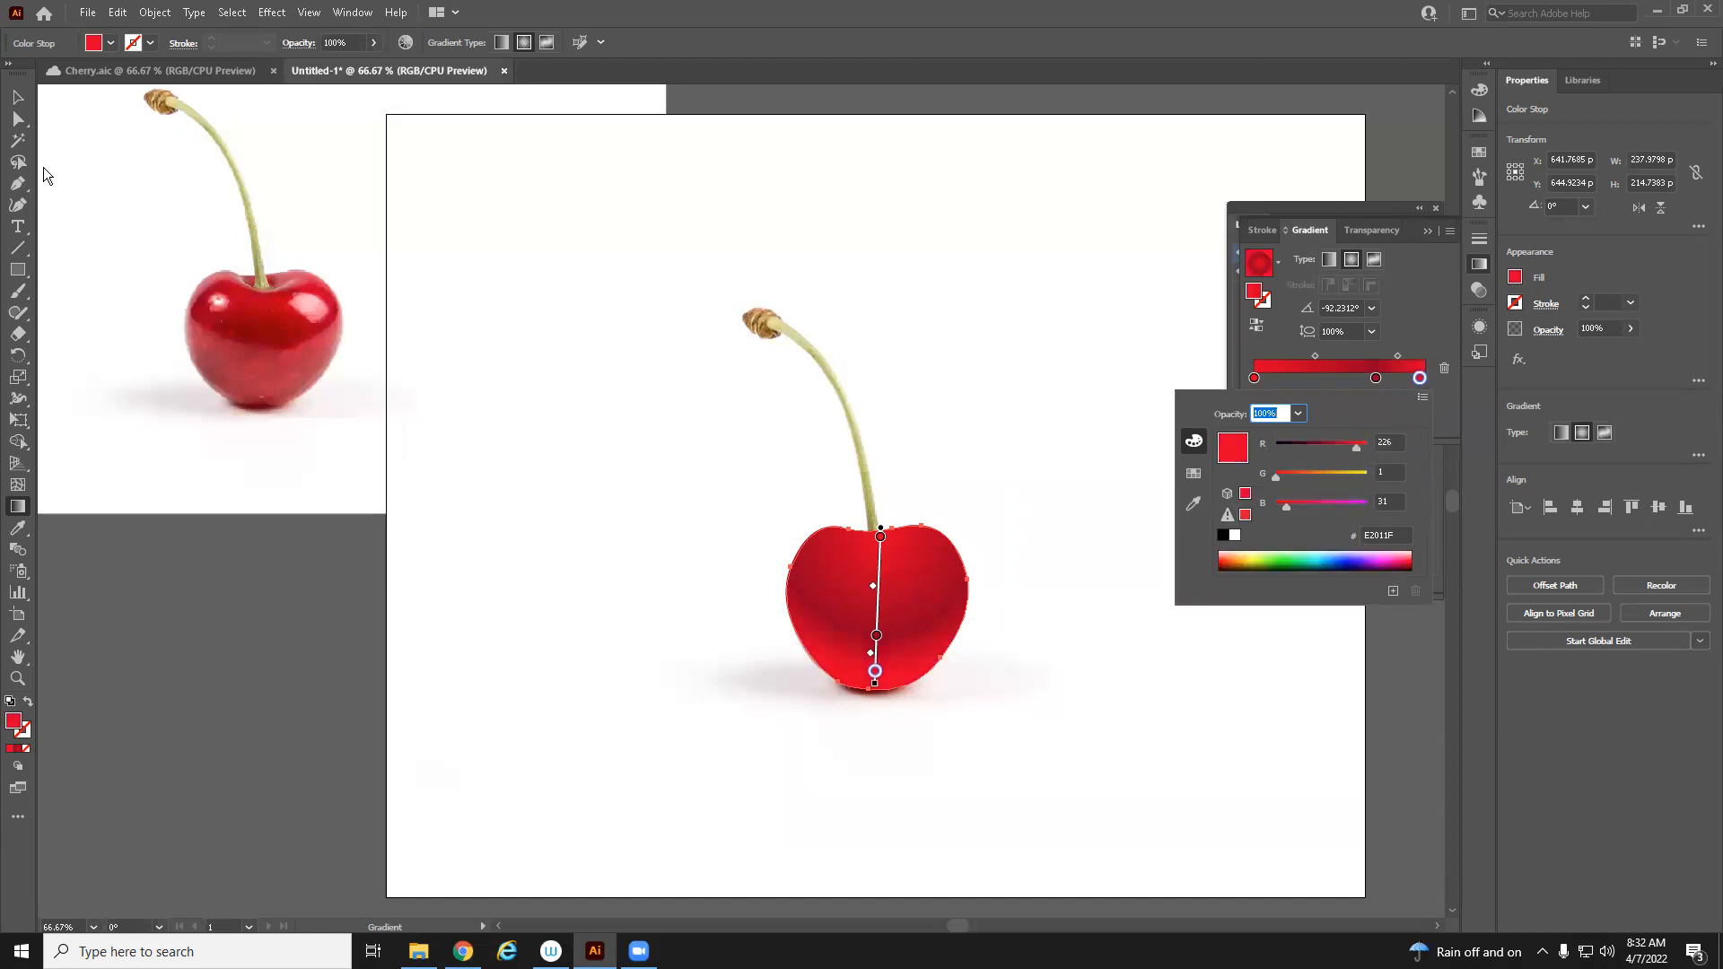
pyautogui.click(16, 99)
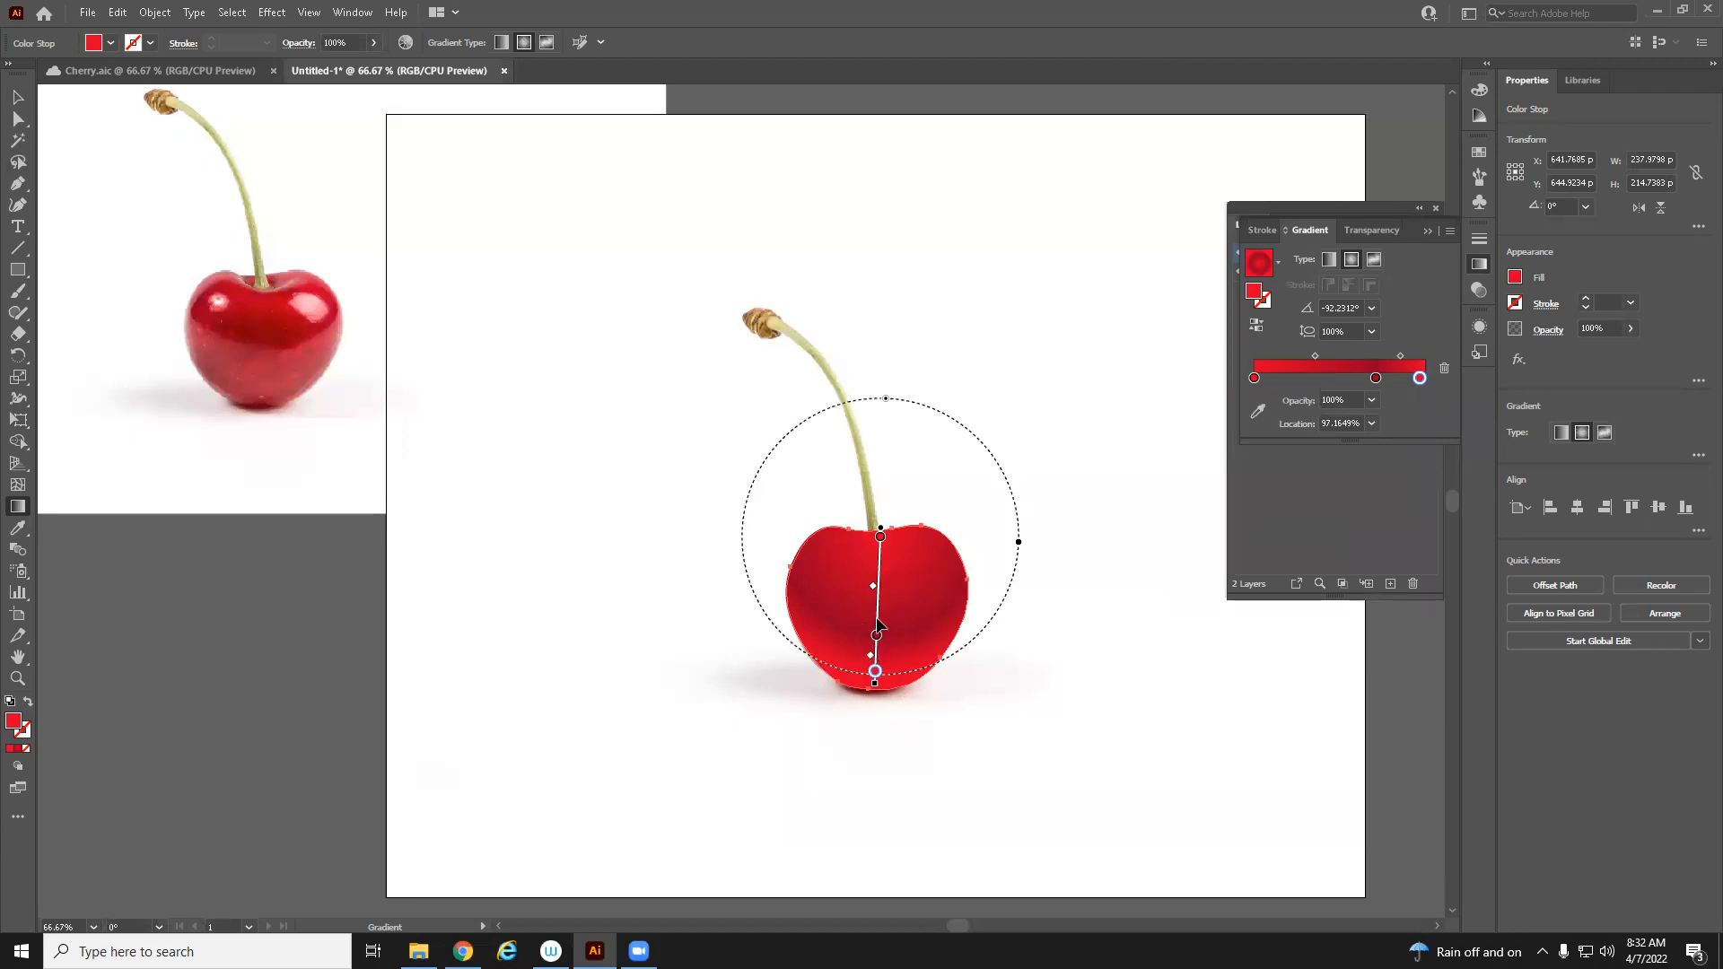
pyautogui.doubleClick(1419, 378)
pyautogui.moveTo(1351, 443)
pyautogui.mouseDown()
pyautogui.moveTo(1330, 449)
pyautogui.moveTo(1344, 448)
pyautogui.mouseUp()
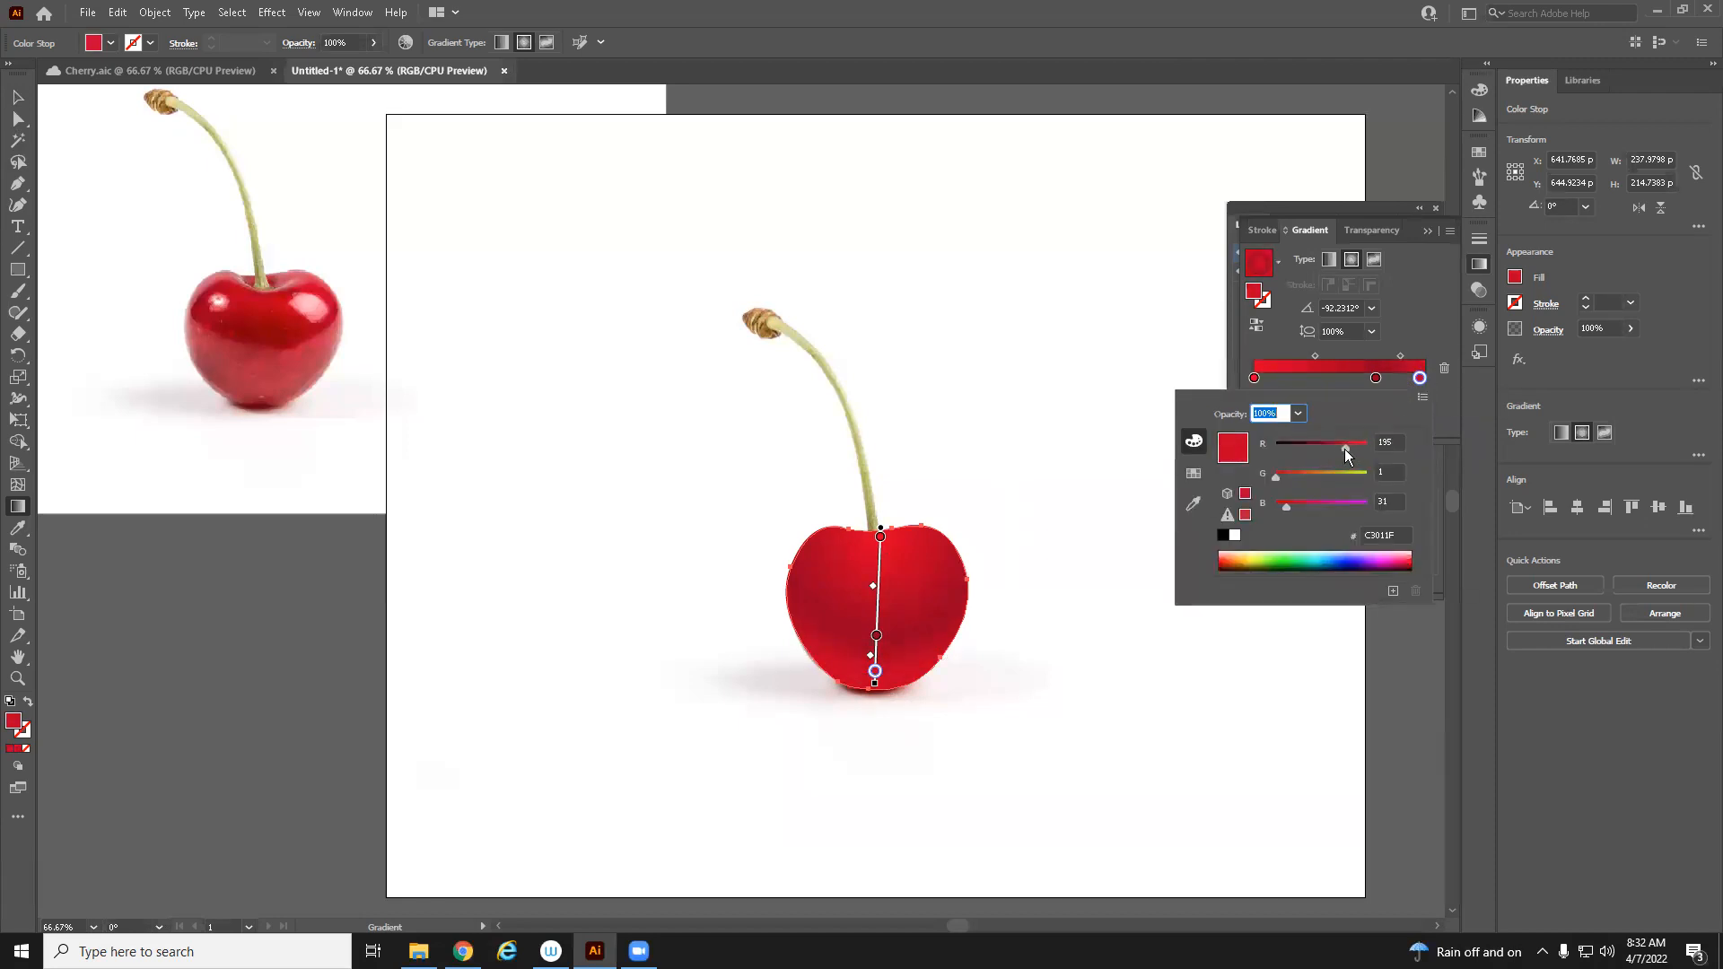
# Deselect the cherry and switch to the Layers panel to inspect the cherry path on Layer 2
pyautogui.click(18, 98)
pyautogui.click(1098, 372)
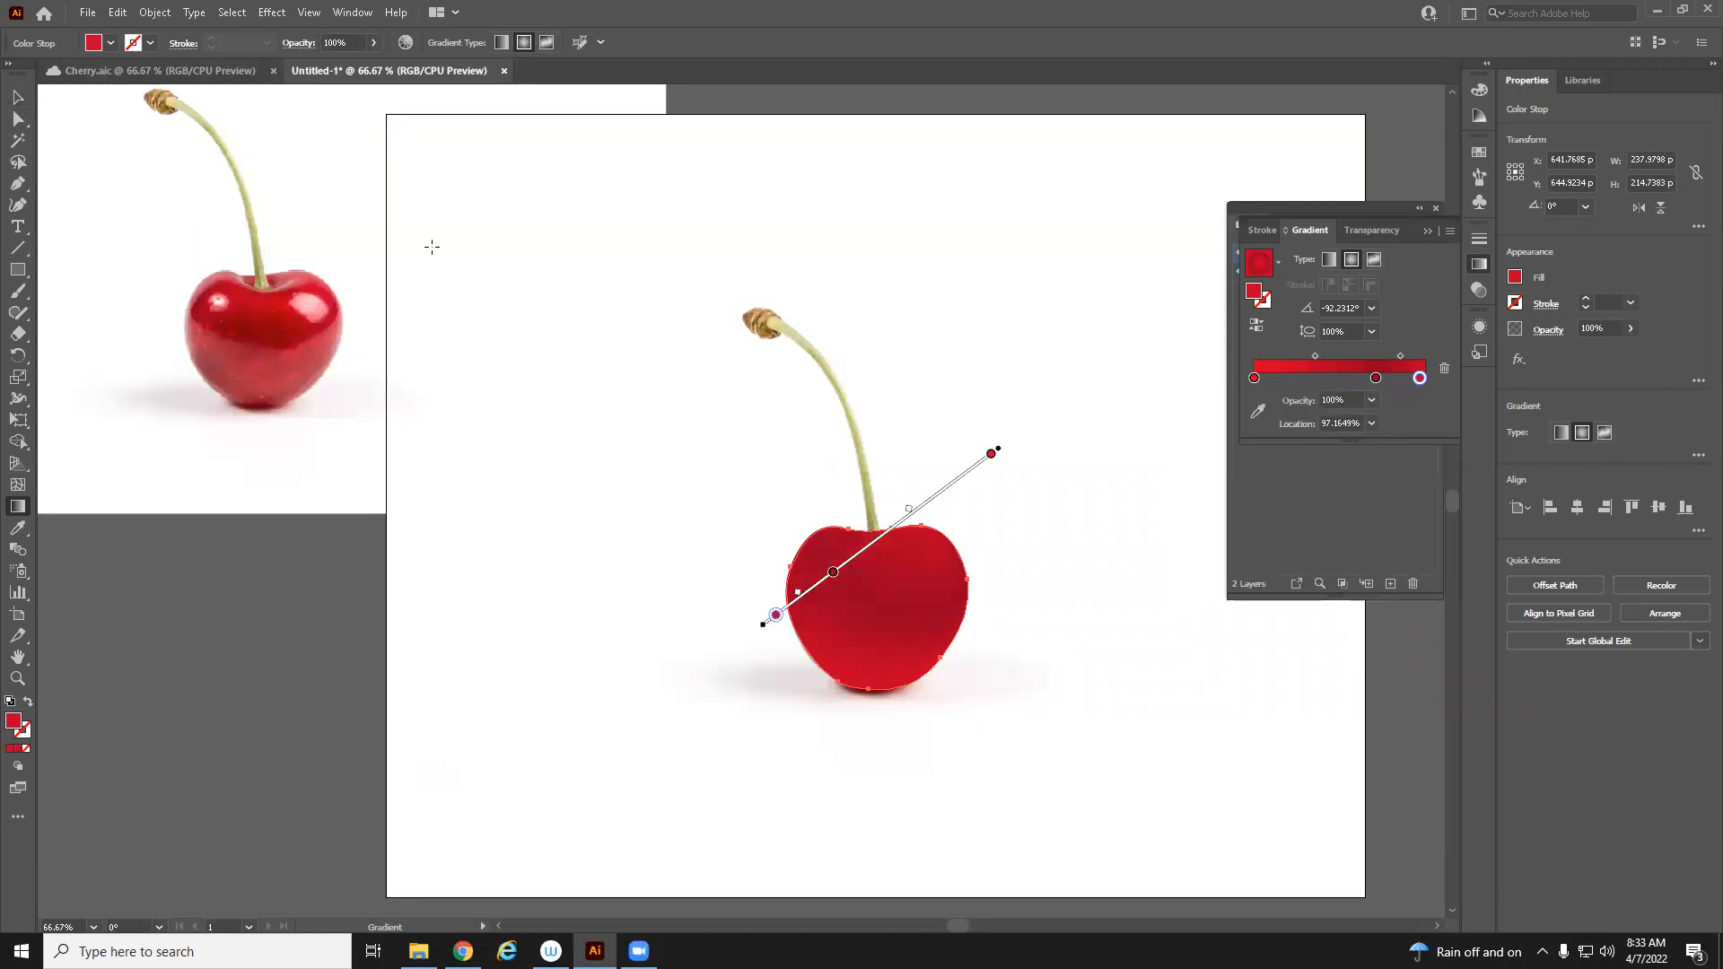
pyautogui.click(22, 111)
pyautogui.click(18, 97)
pyautogui.click(1015, 696)
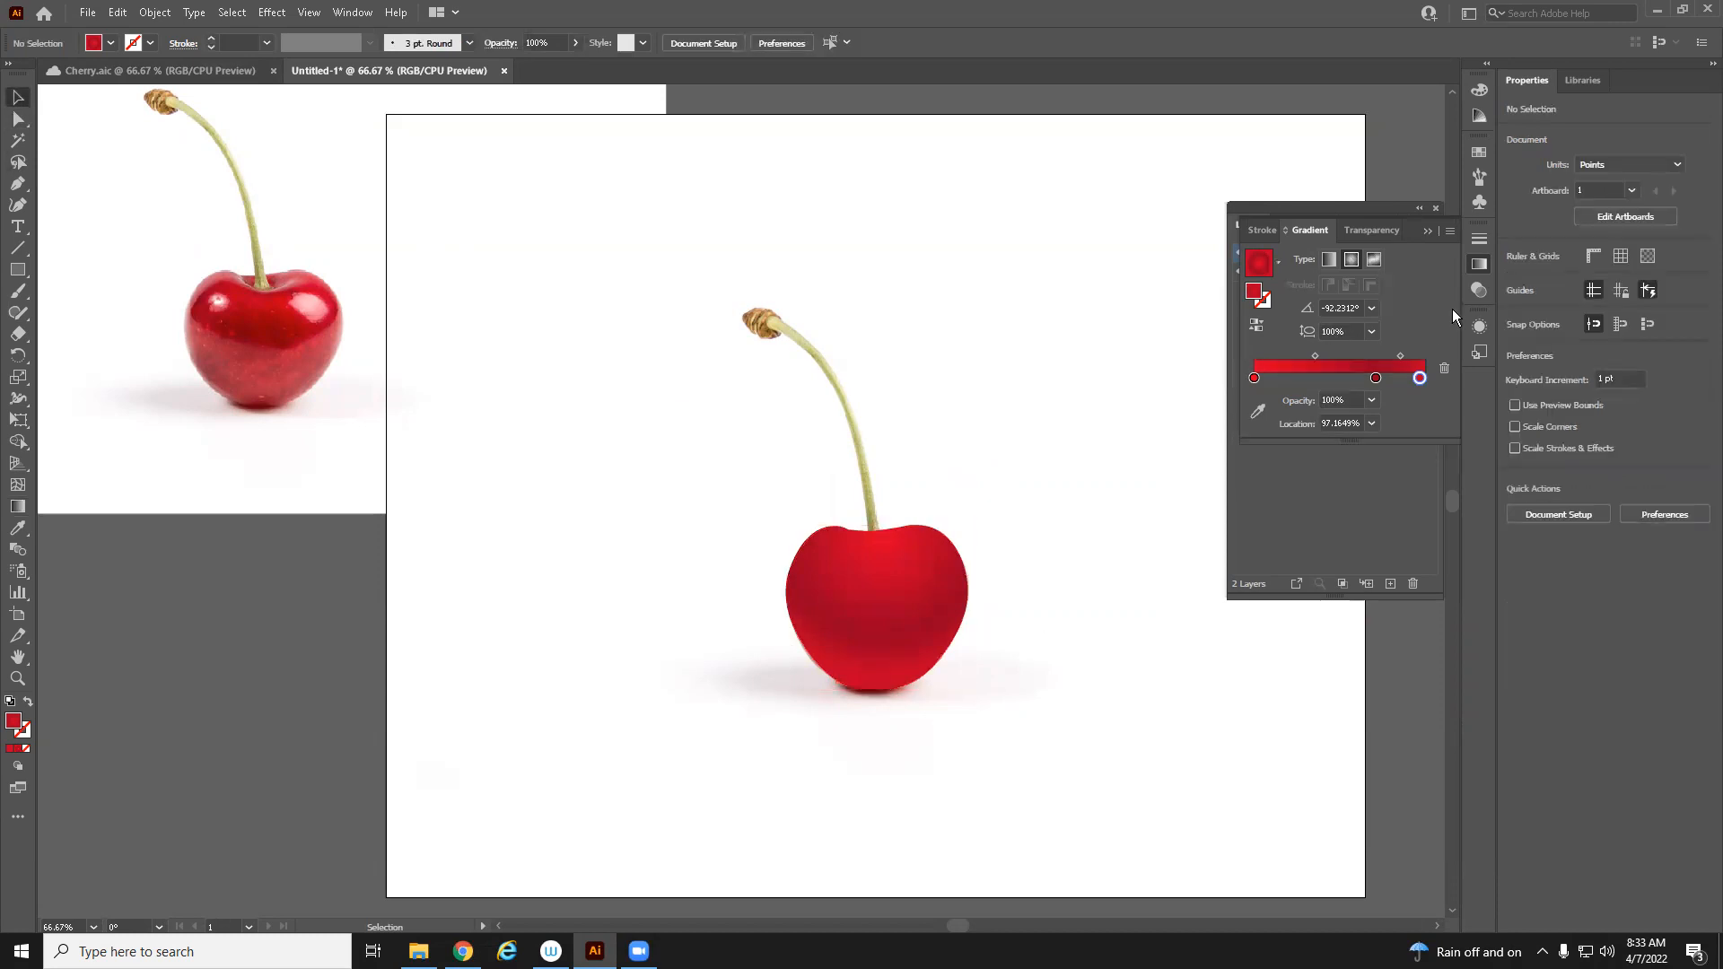
pyautogui.click(1428, 235)
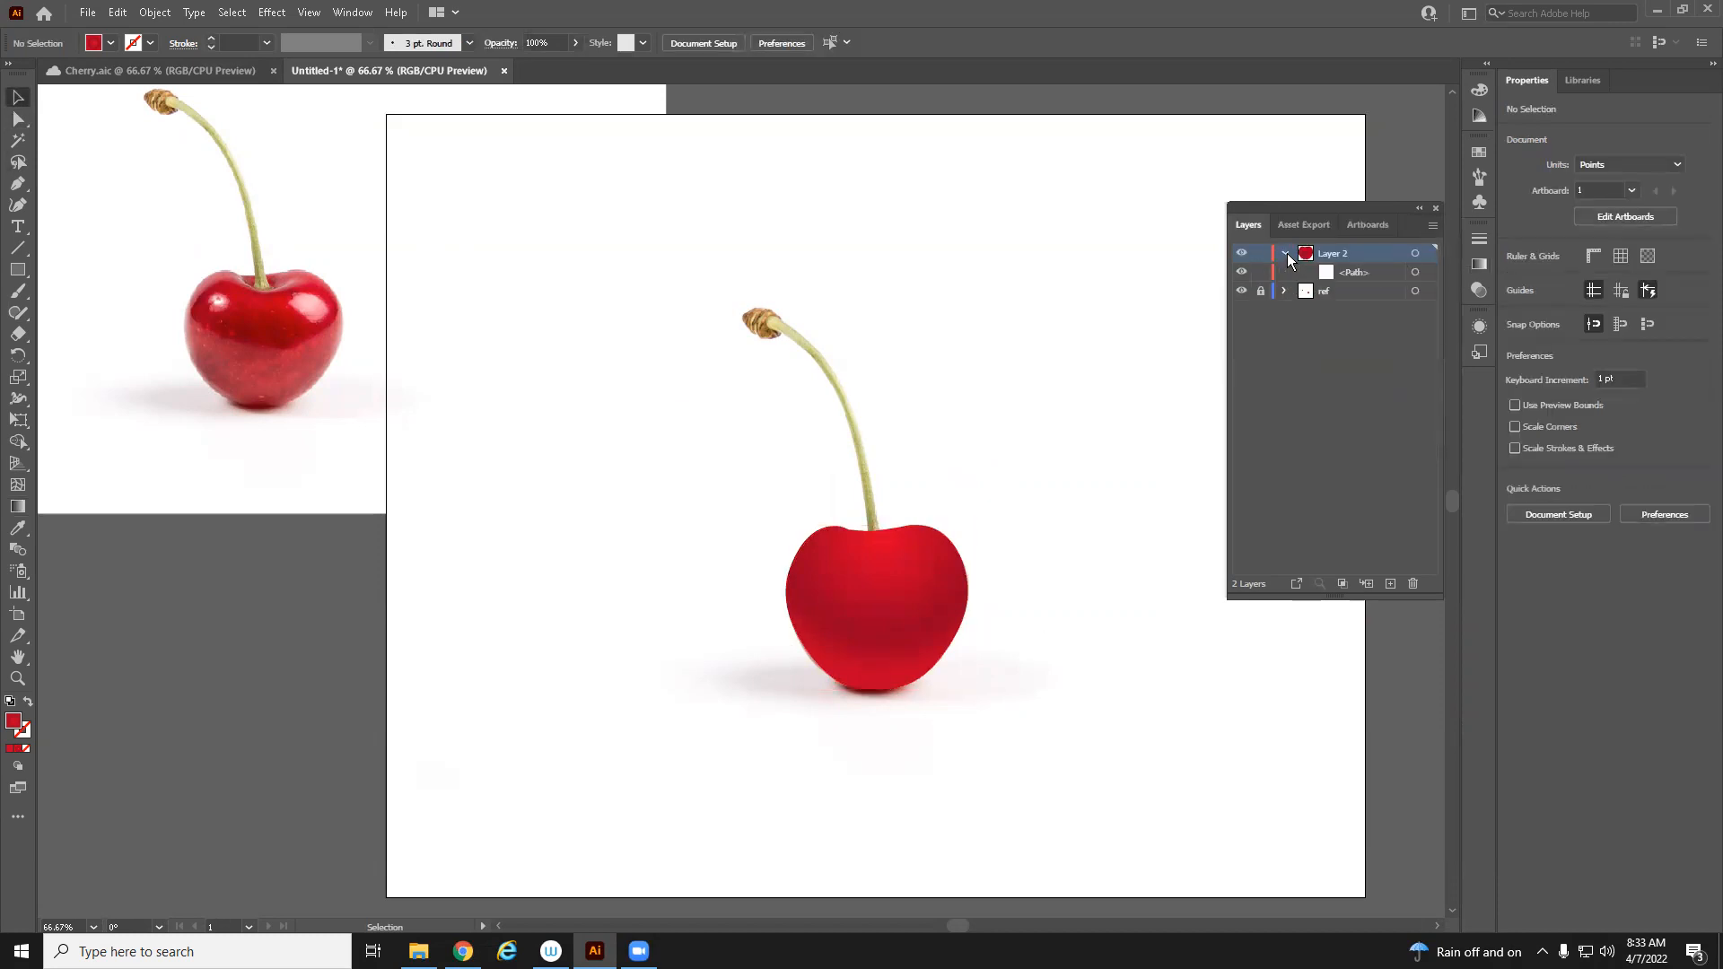
pyautogui.click(1348, 273)
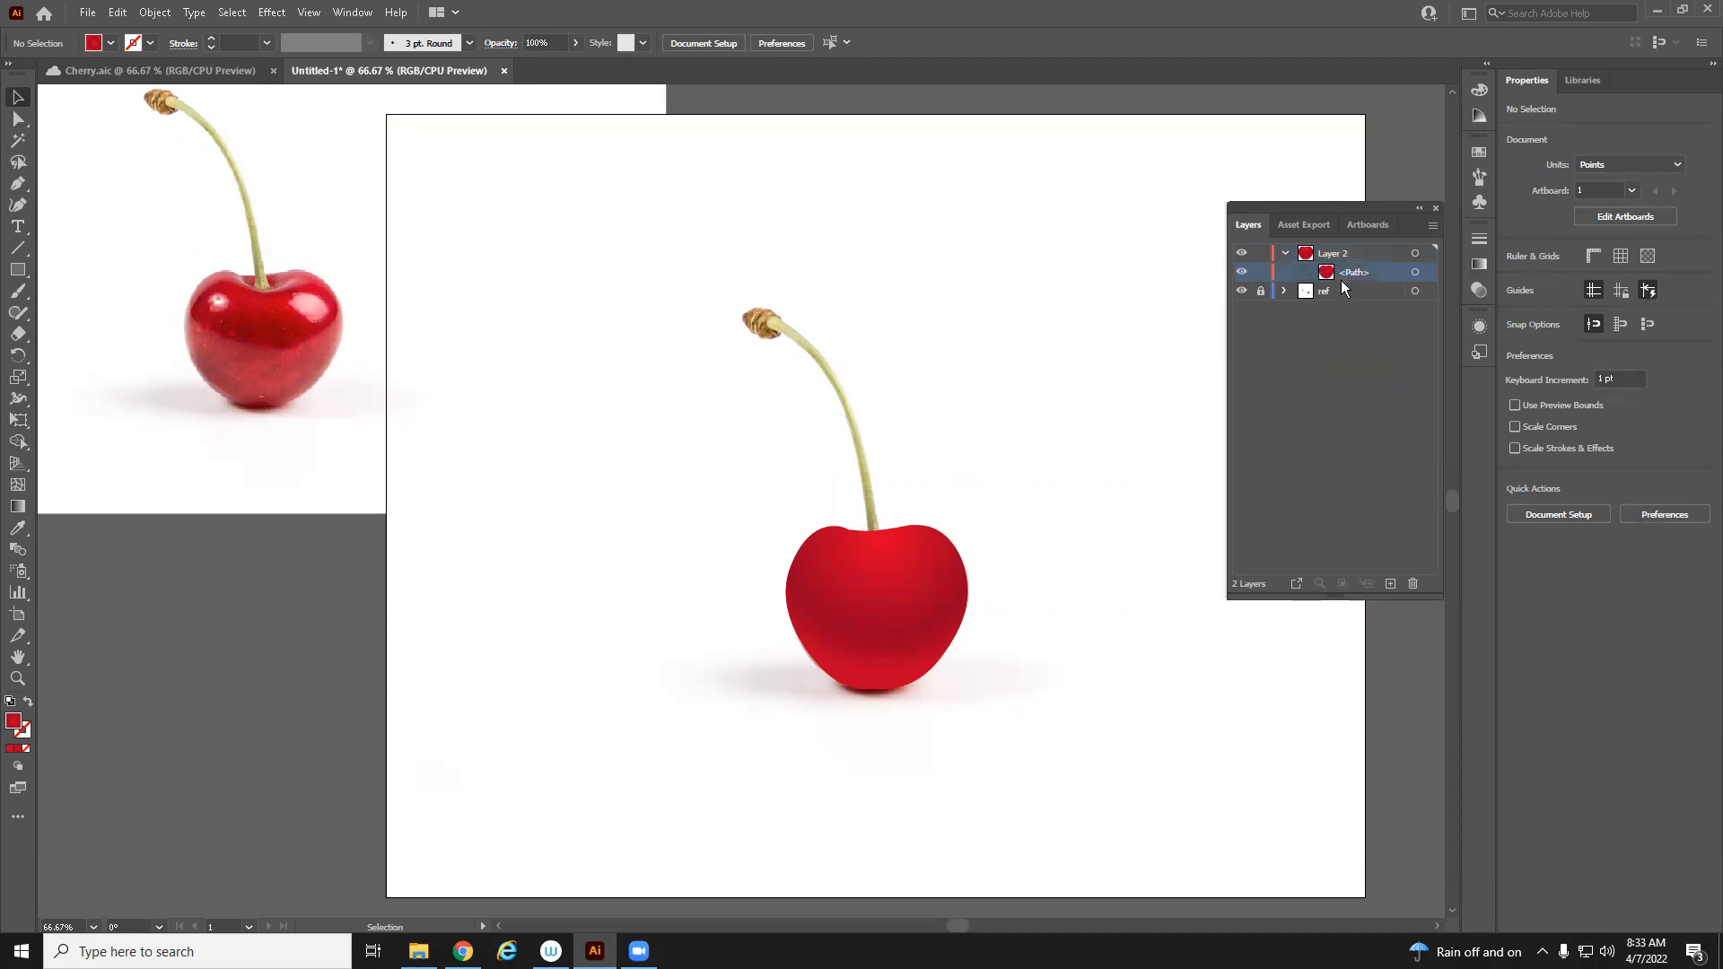
# Copy the cherry path and paste a duplicate of it in place on Layer 2
pyautogui.click(1430, 272)
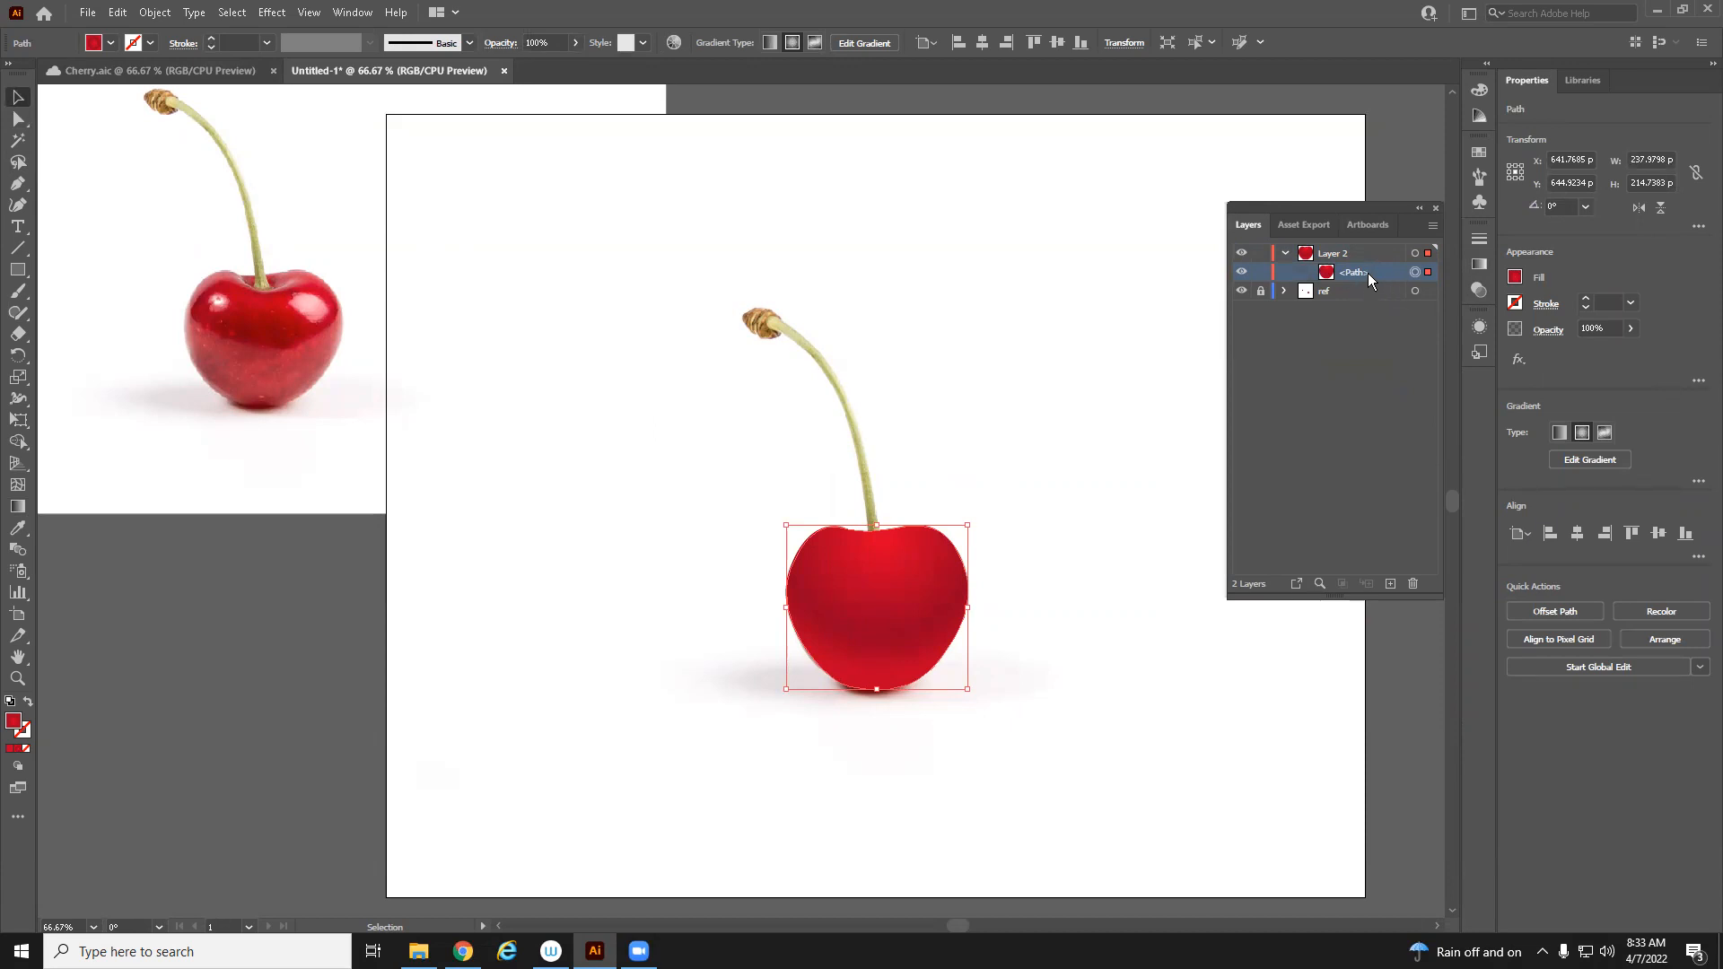
pyautogui.press('ctrl')
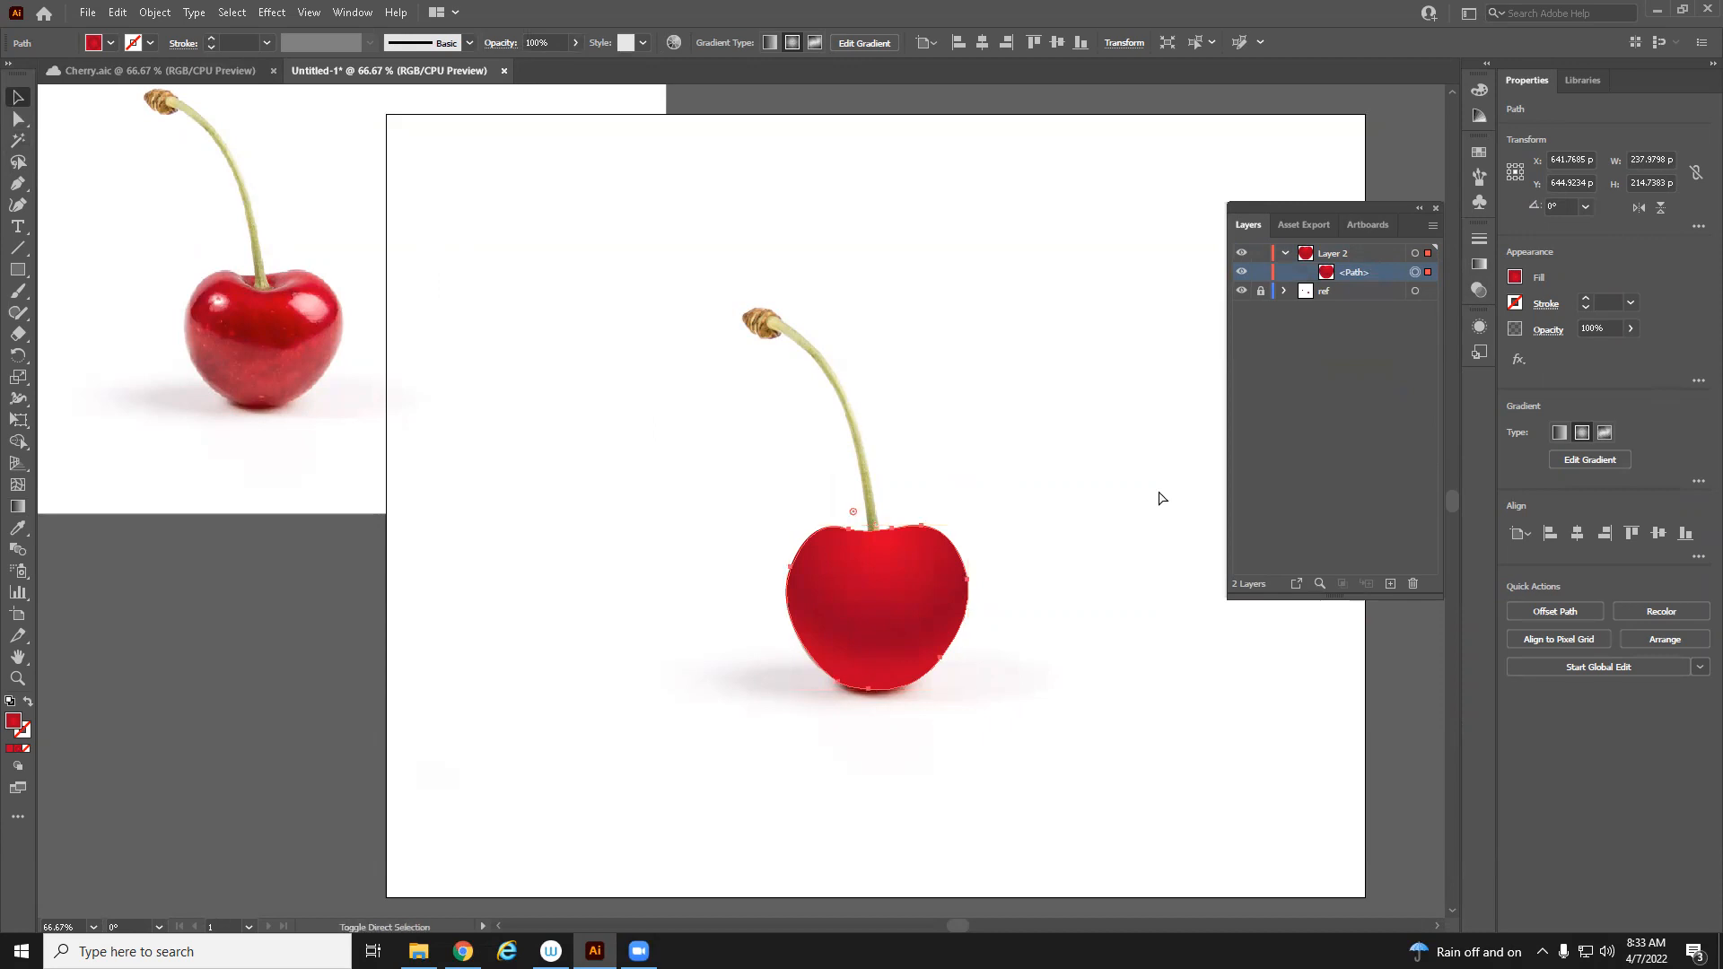
pyautogui.click(1342, 291)
pyautogui.click(577, 680)
pyautogui.click(929, 610)
pyautogui.hotkey('ctrl', 'c')
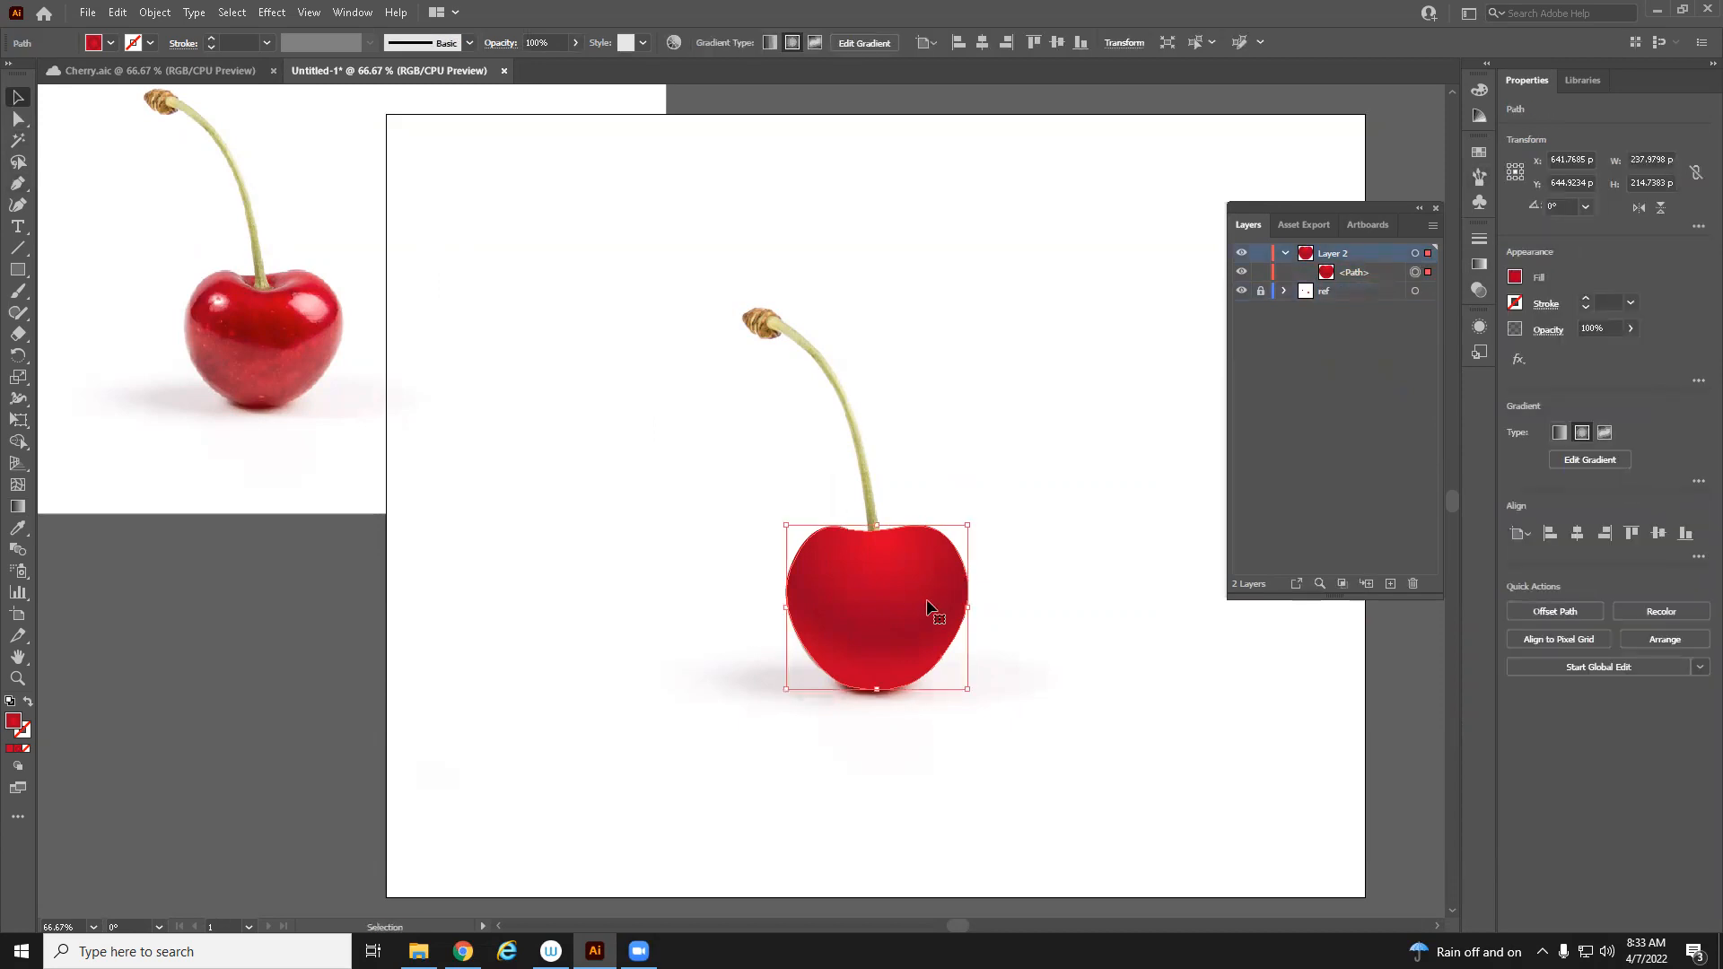
pyautogui.hotkey('ctrl', 'f')
pyautogui.press('a')
pyautogui.click(1351, 280)
pyautogui.click(117, 13)
pyautogui.click(120, 13)
pyautogui.click(120, 14)
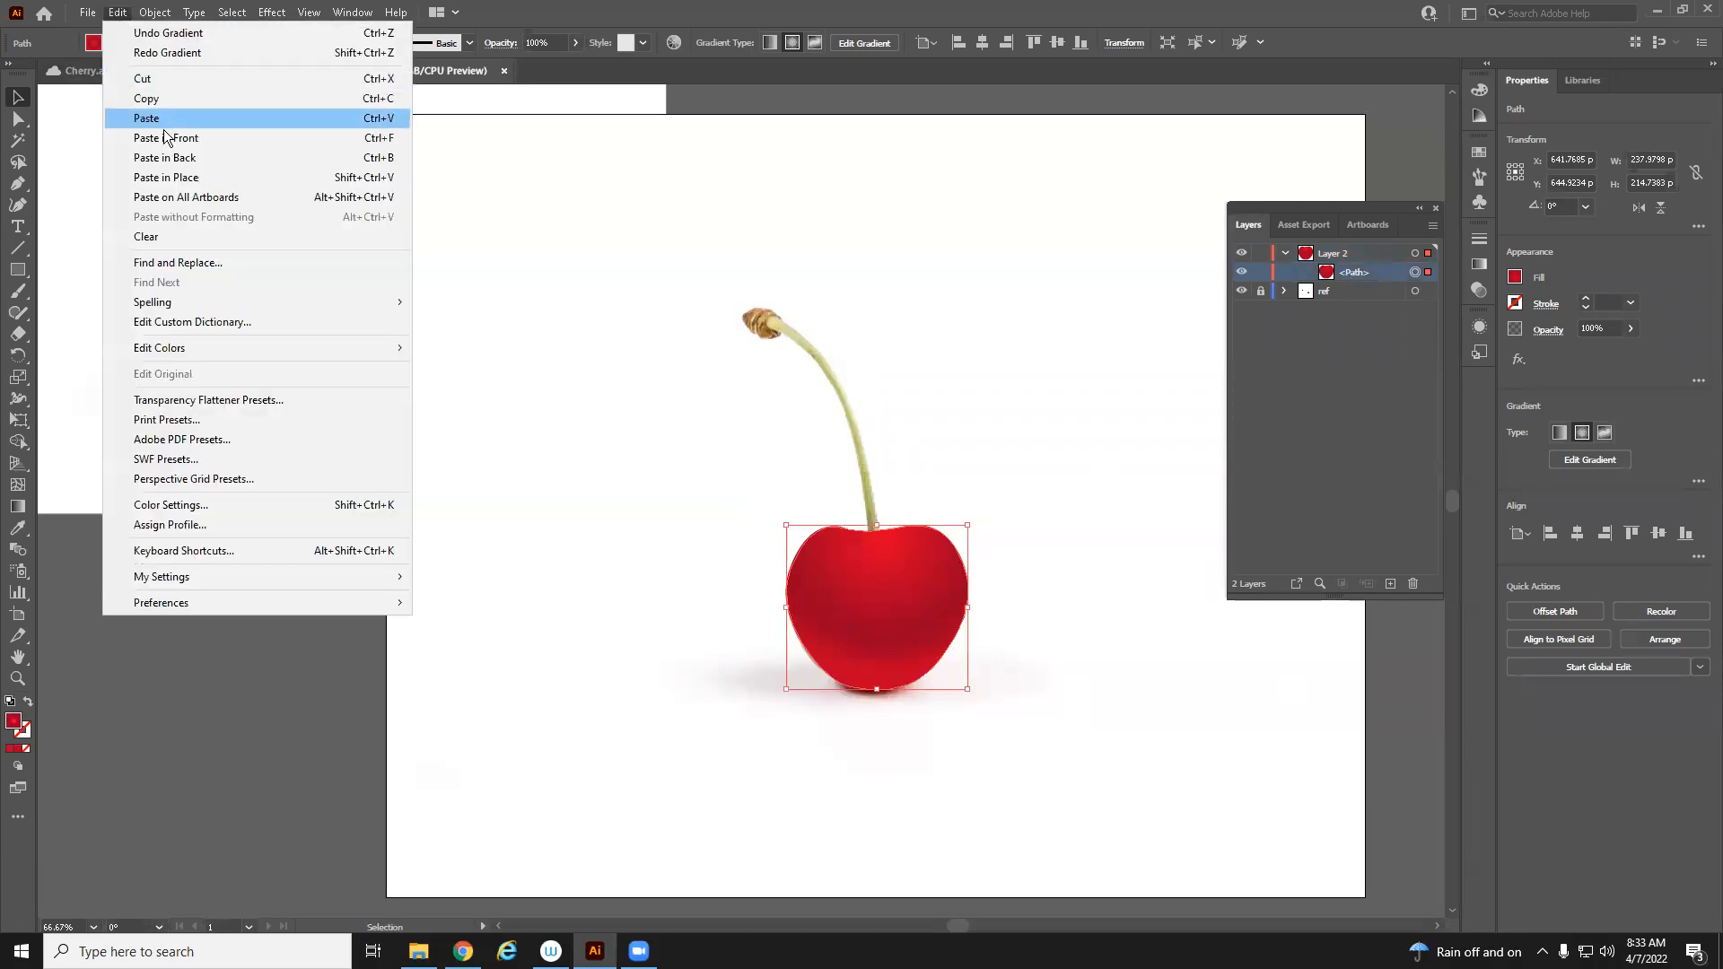
pyautogui.click(215, 184)
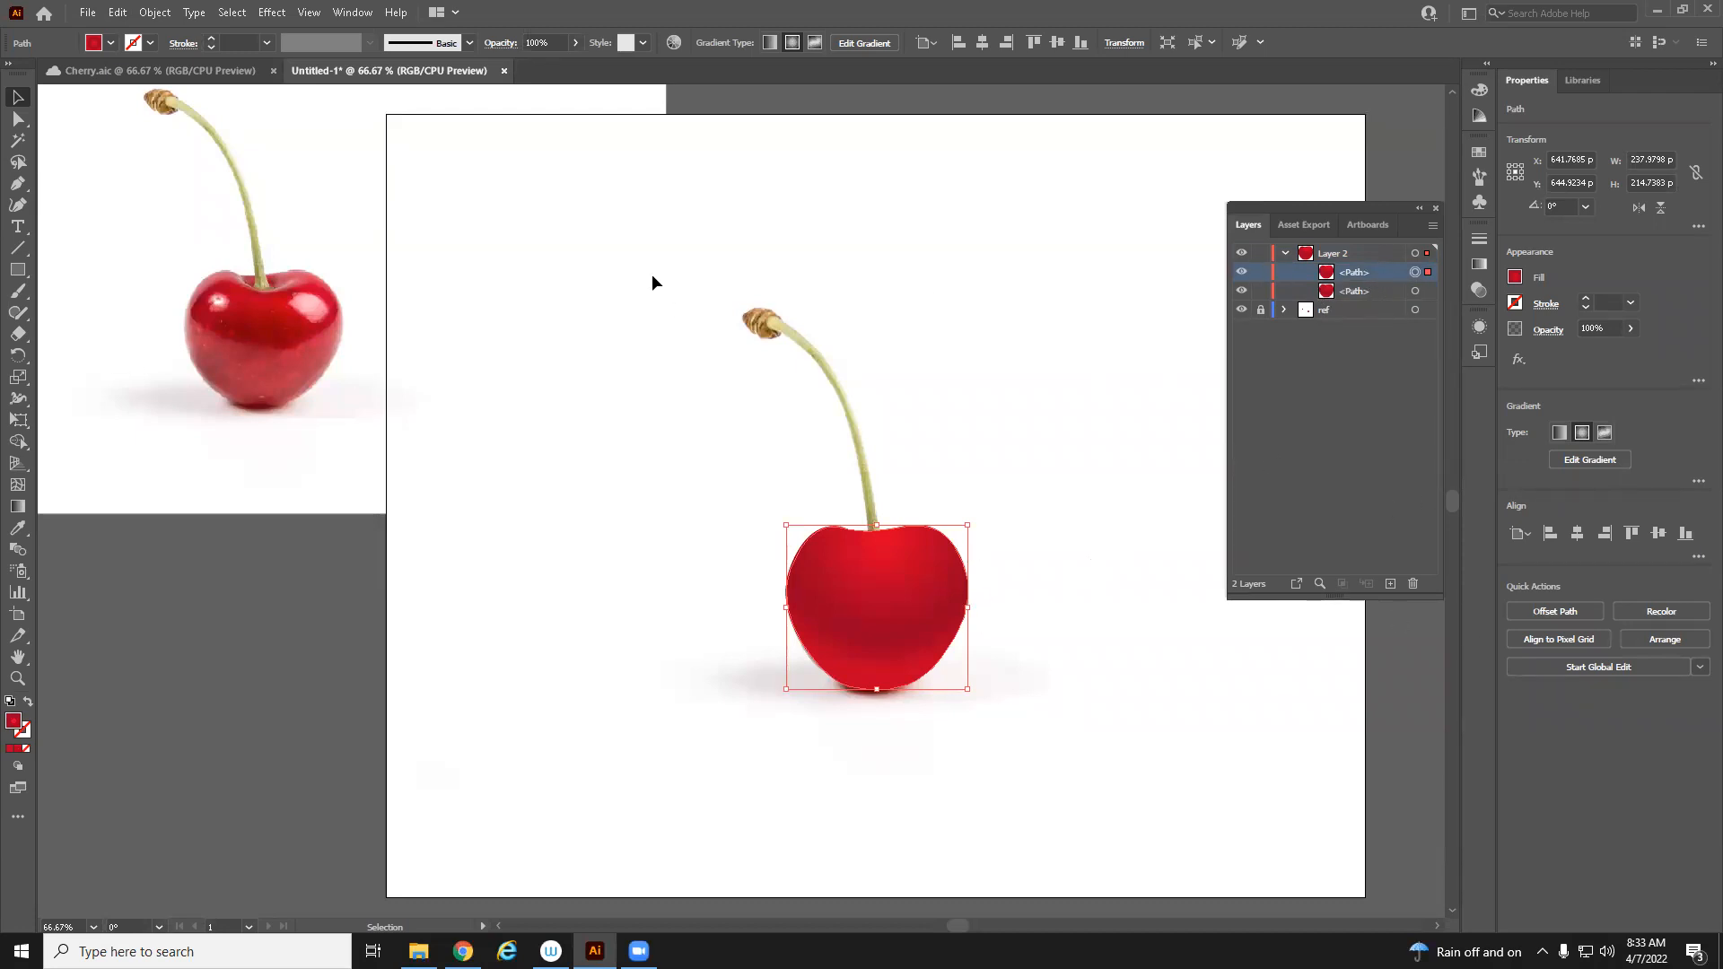
# Zoom in on the cherry and draw a closed Pen path around its body, with the inner edge tracing the glossy band across the middle
pyautogui.press('z')
pyautogui.click(259, 346)
pyautogui.moveTo(531, 499); pyautogui.dragTo(94, 404)
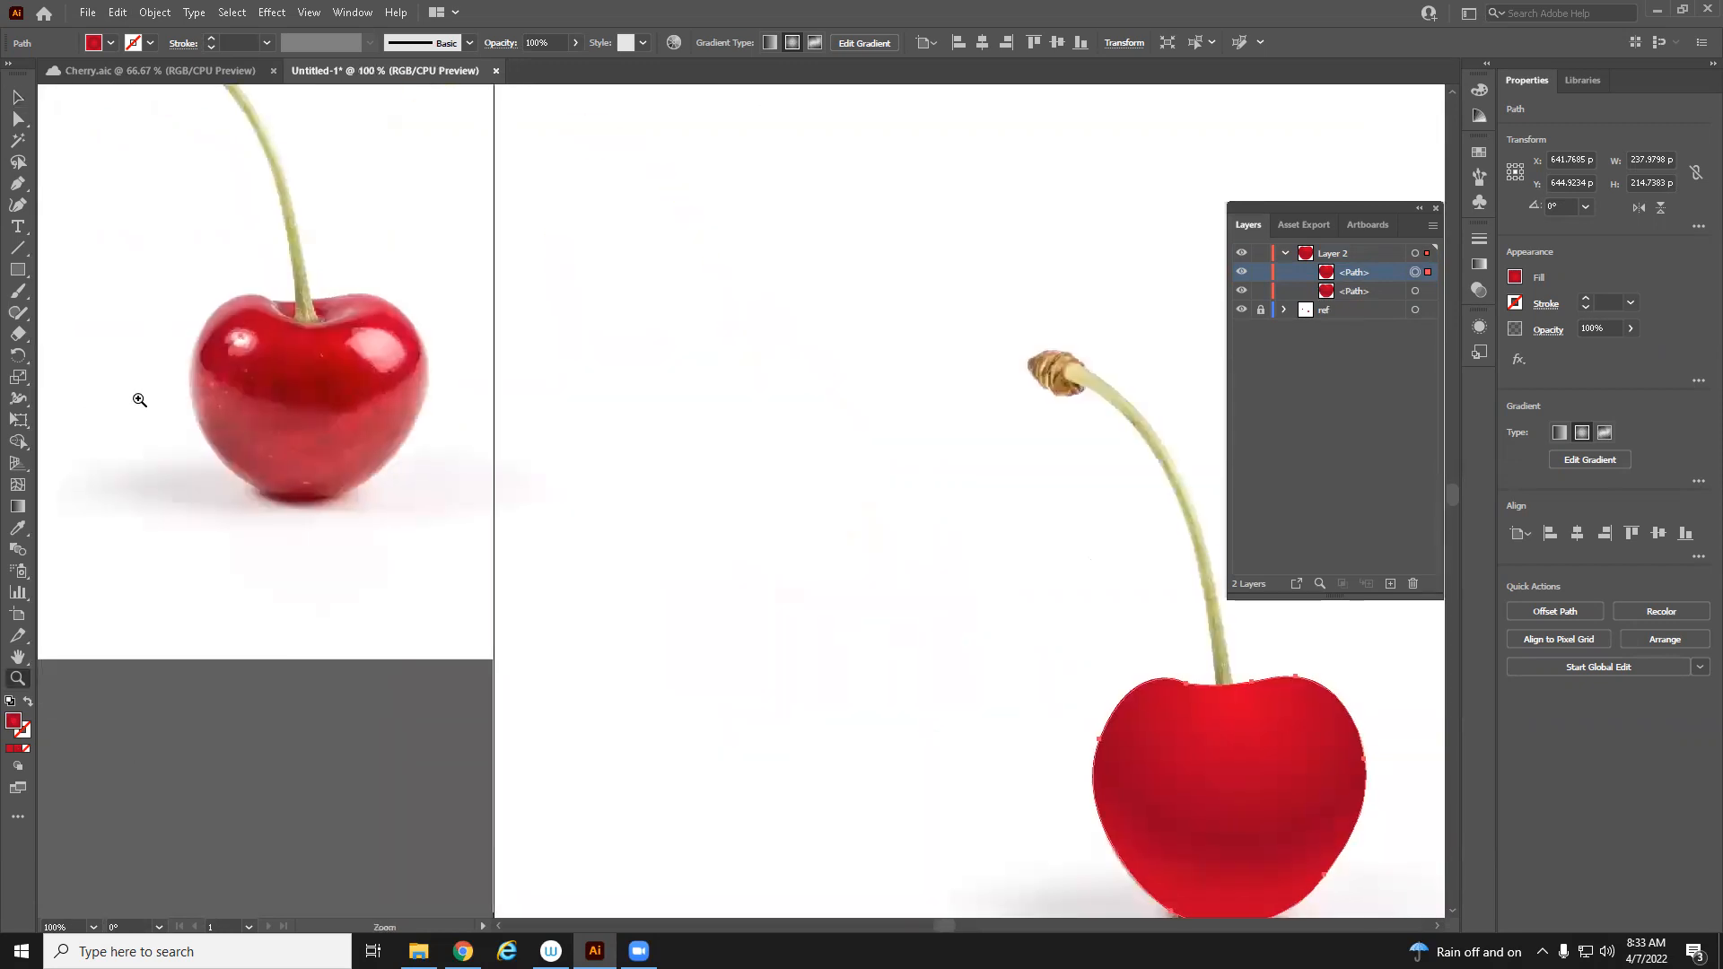
pyautogui.moveTo(250, 446); pyautogui.dragTo(226, 408)
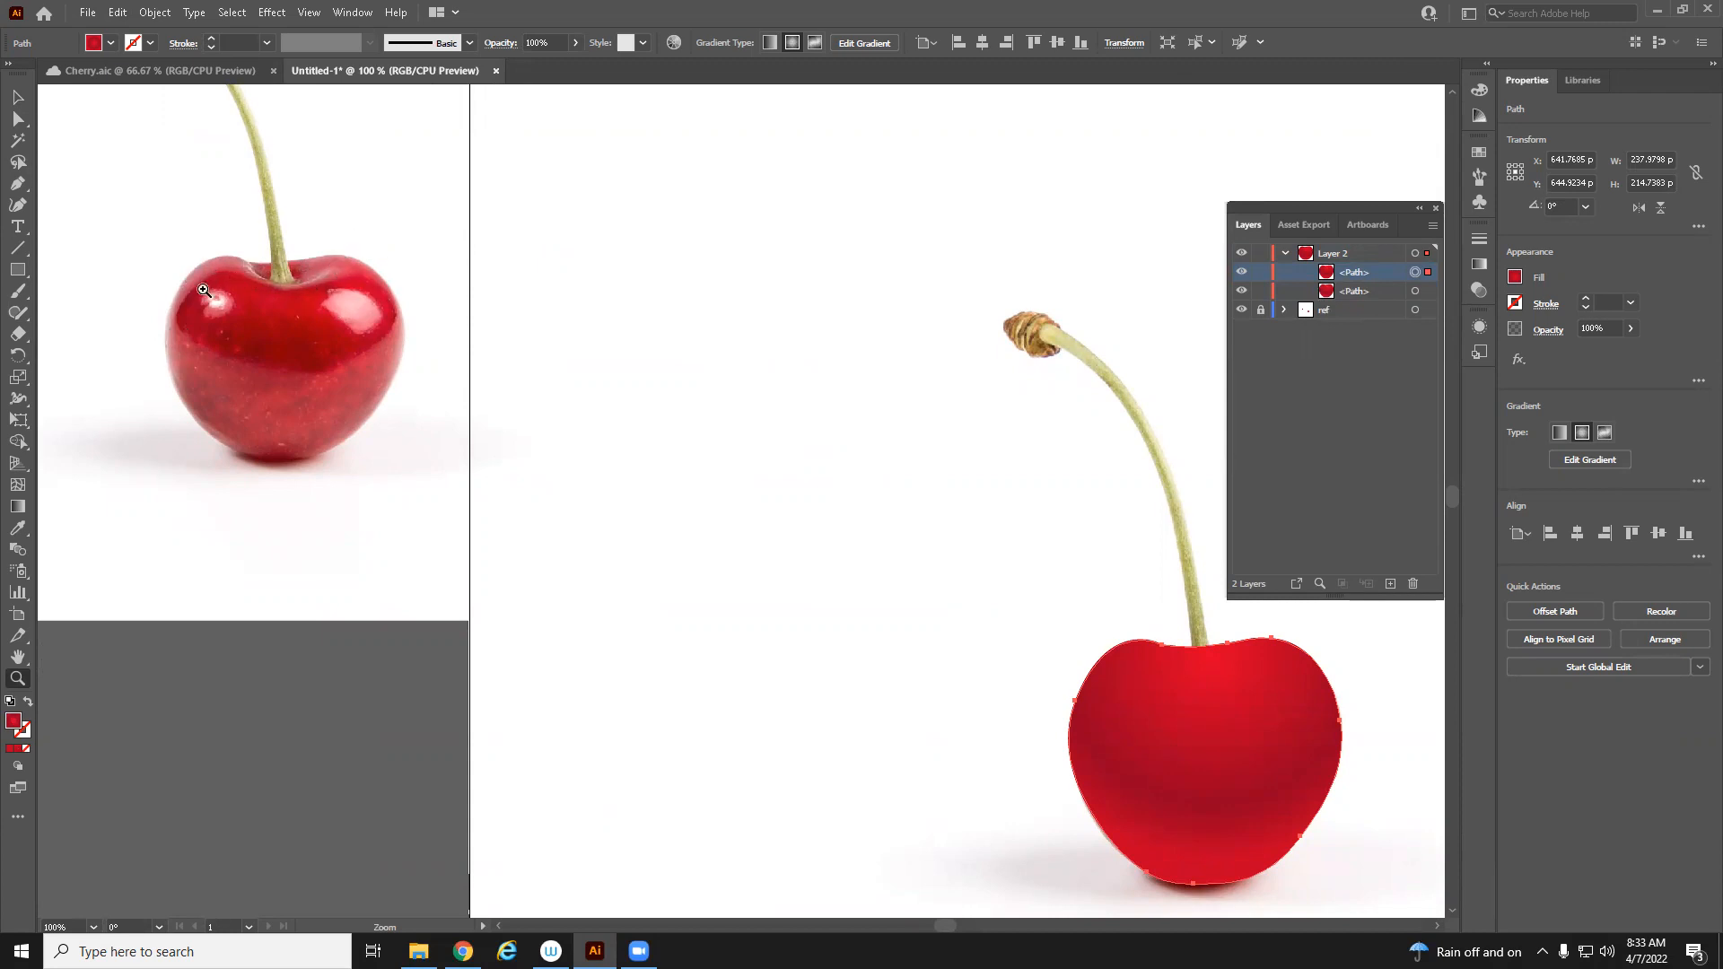
pyautogui.moveTo(719, 512); pyautogui.dragTo(916, 512)
pyautogui.moveTo(251, 358); pyautogui.dragTo(346, 451)
pyautogui.click(489, 381)
pyautogui.click(489, 381)
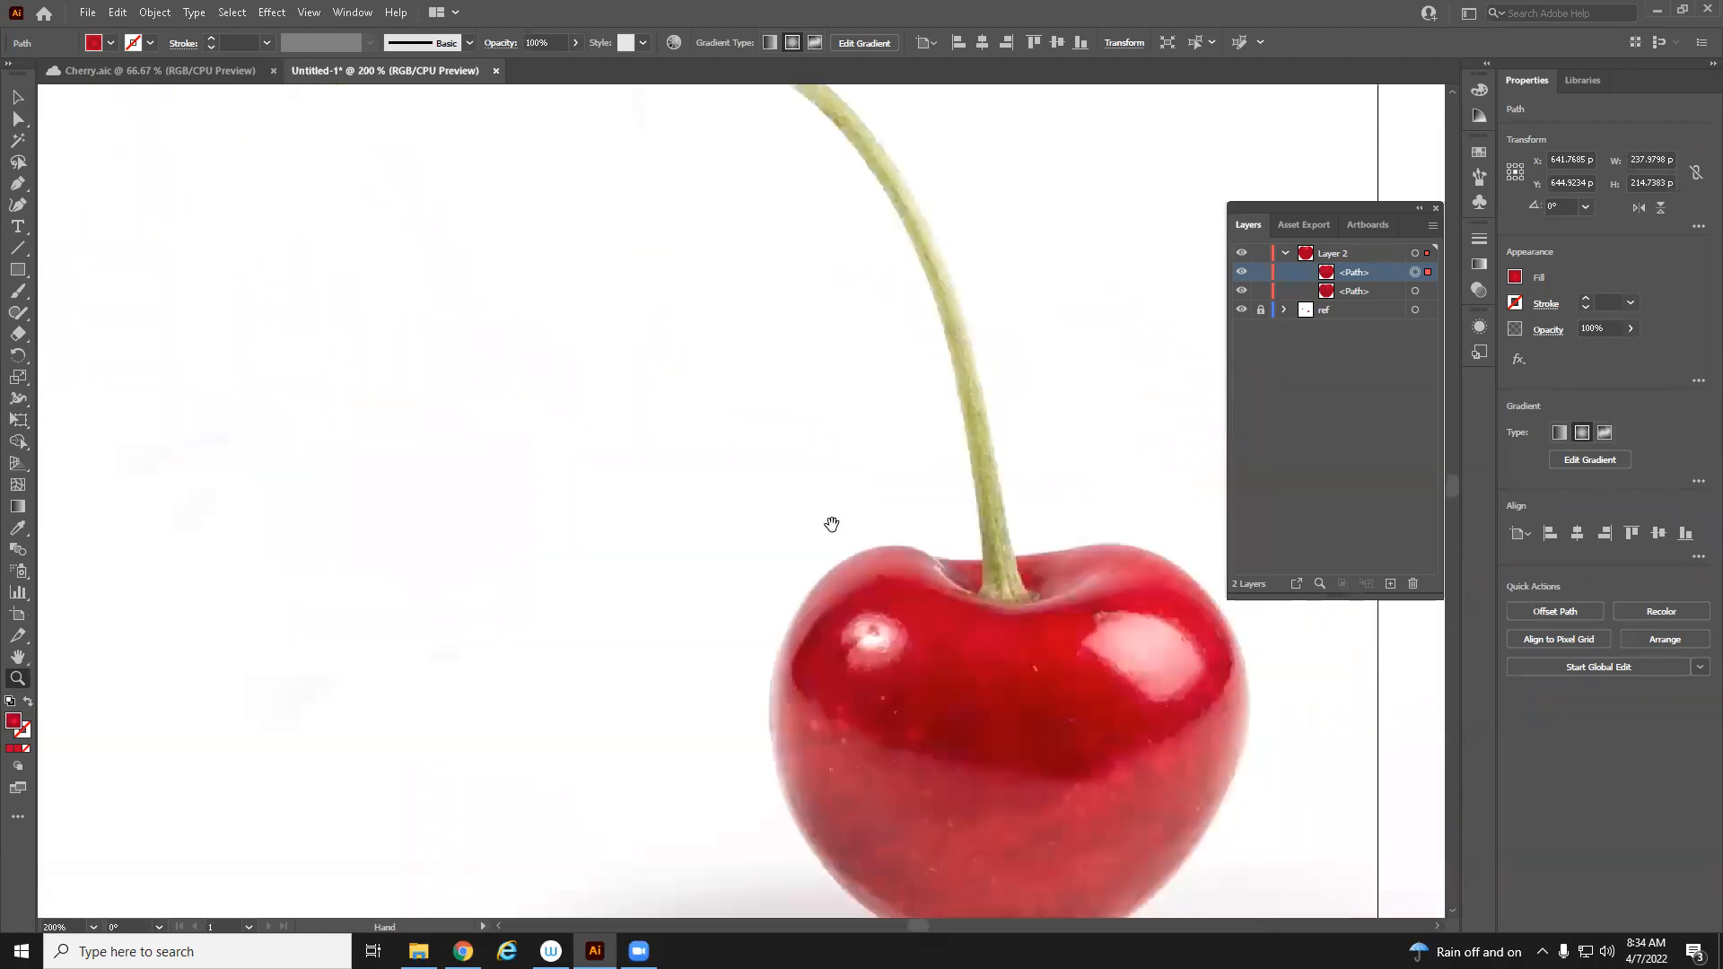
pyautogui.moveTo(832, 524); pyautogui.dragTo(405, 316)
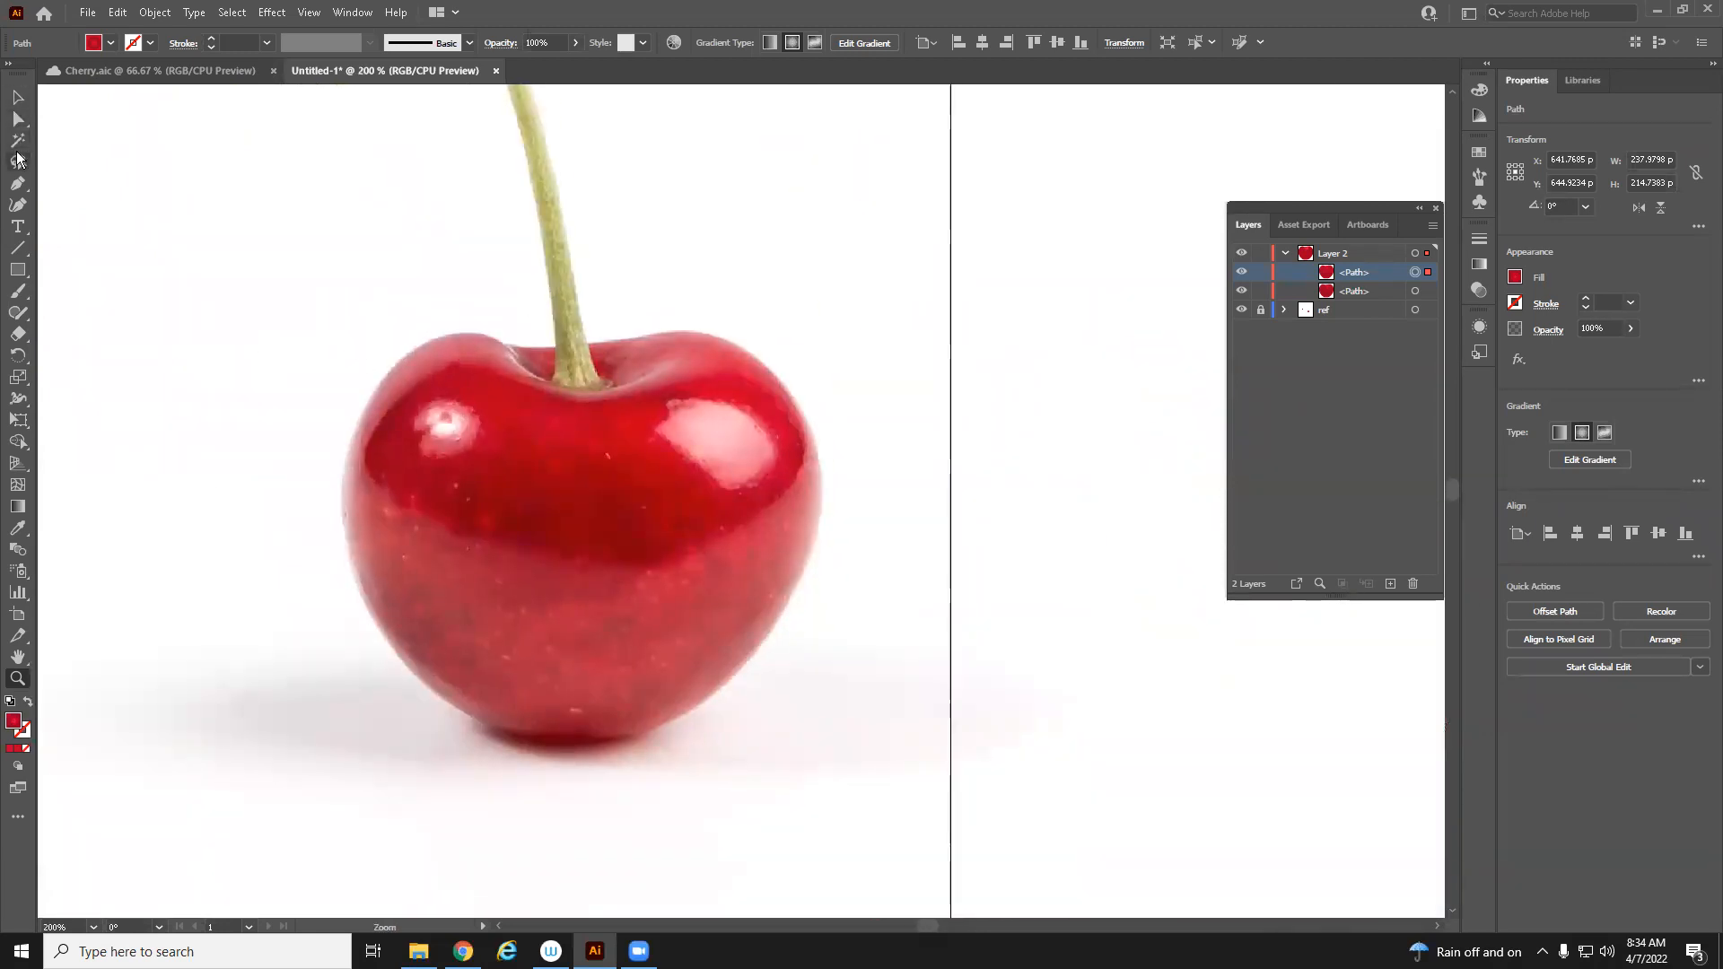
pyautogui.click(17, 183)
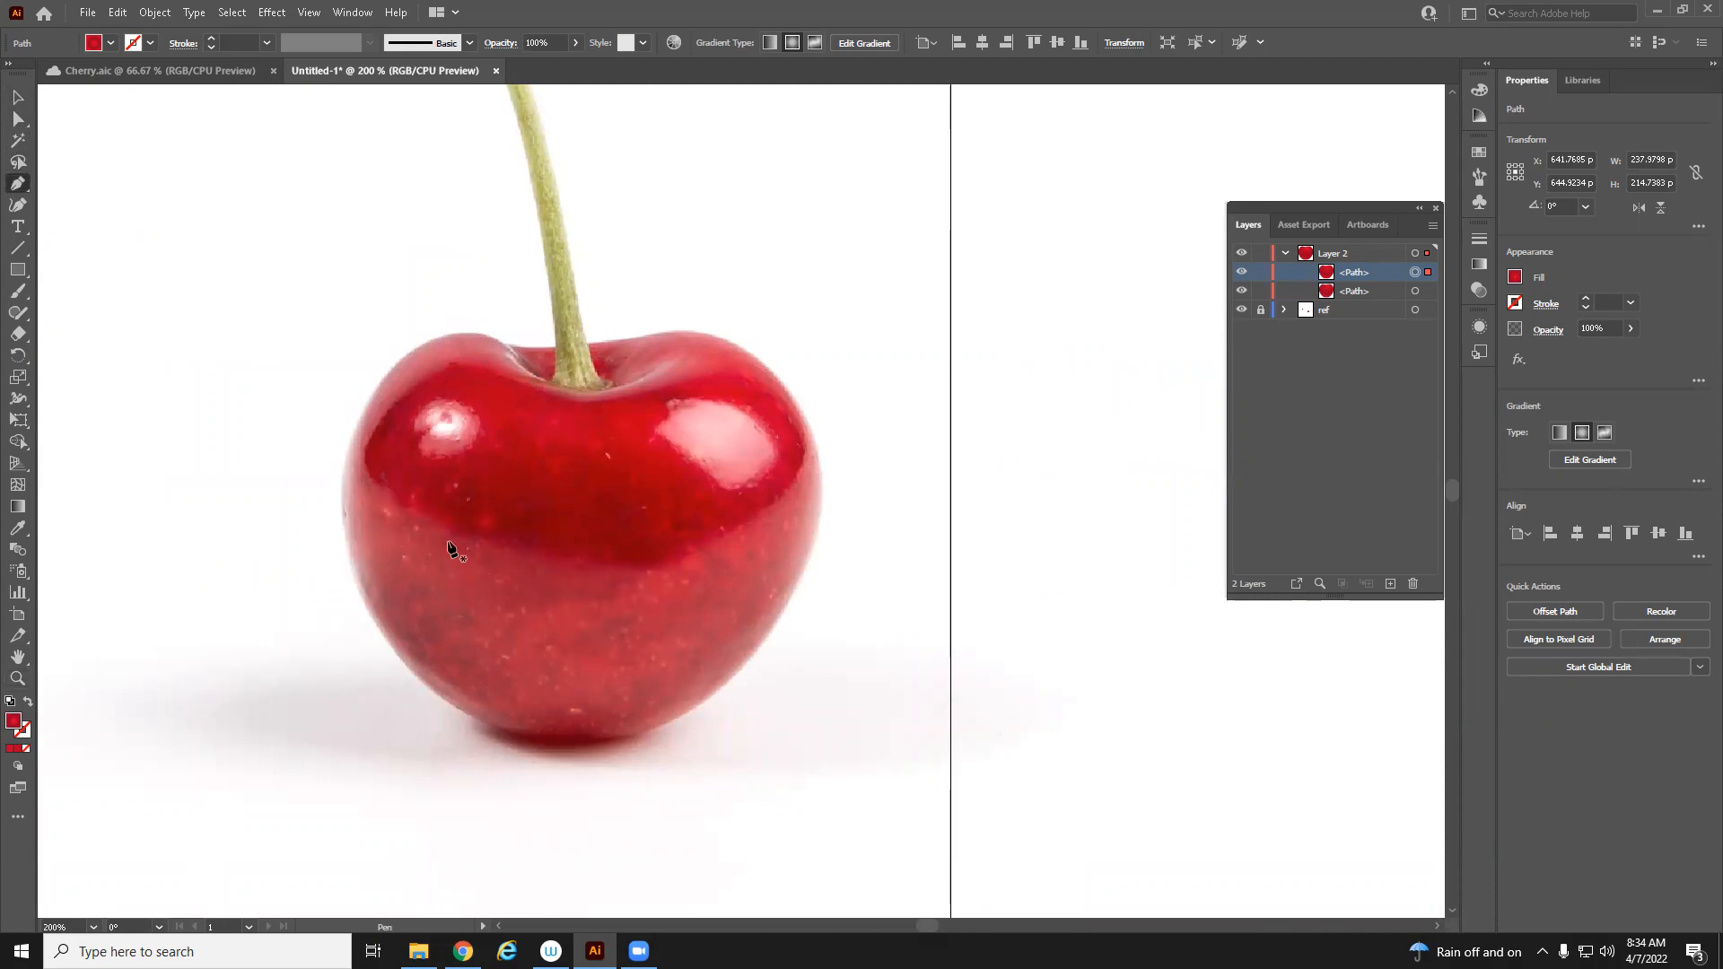
pyautogui.click(627, 569)
pyautogui.moveTo(399, 510); pyautogui.dragTo(507, 378)
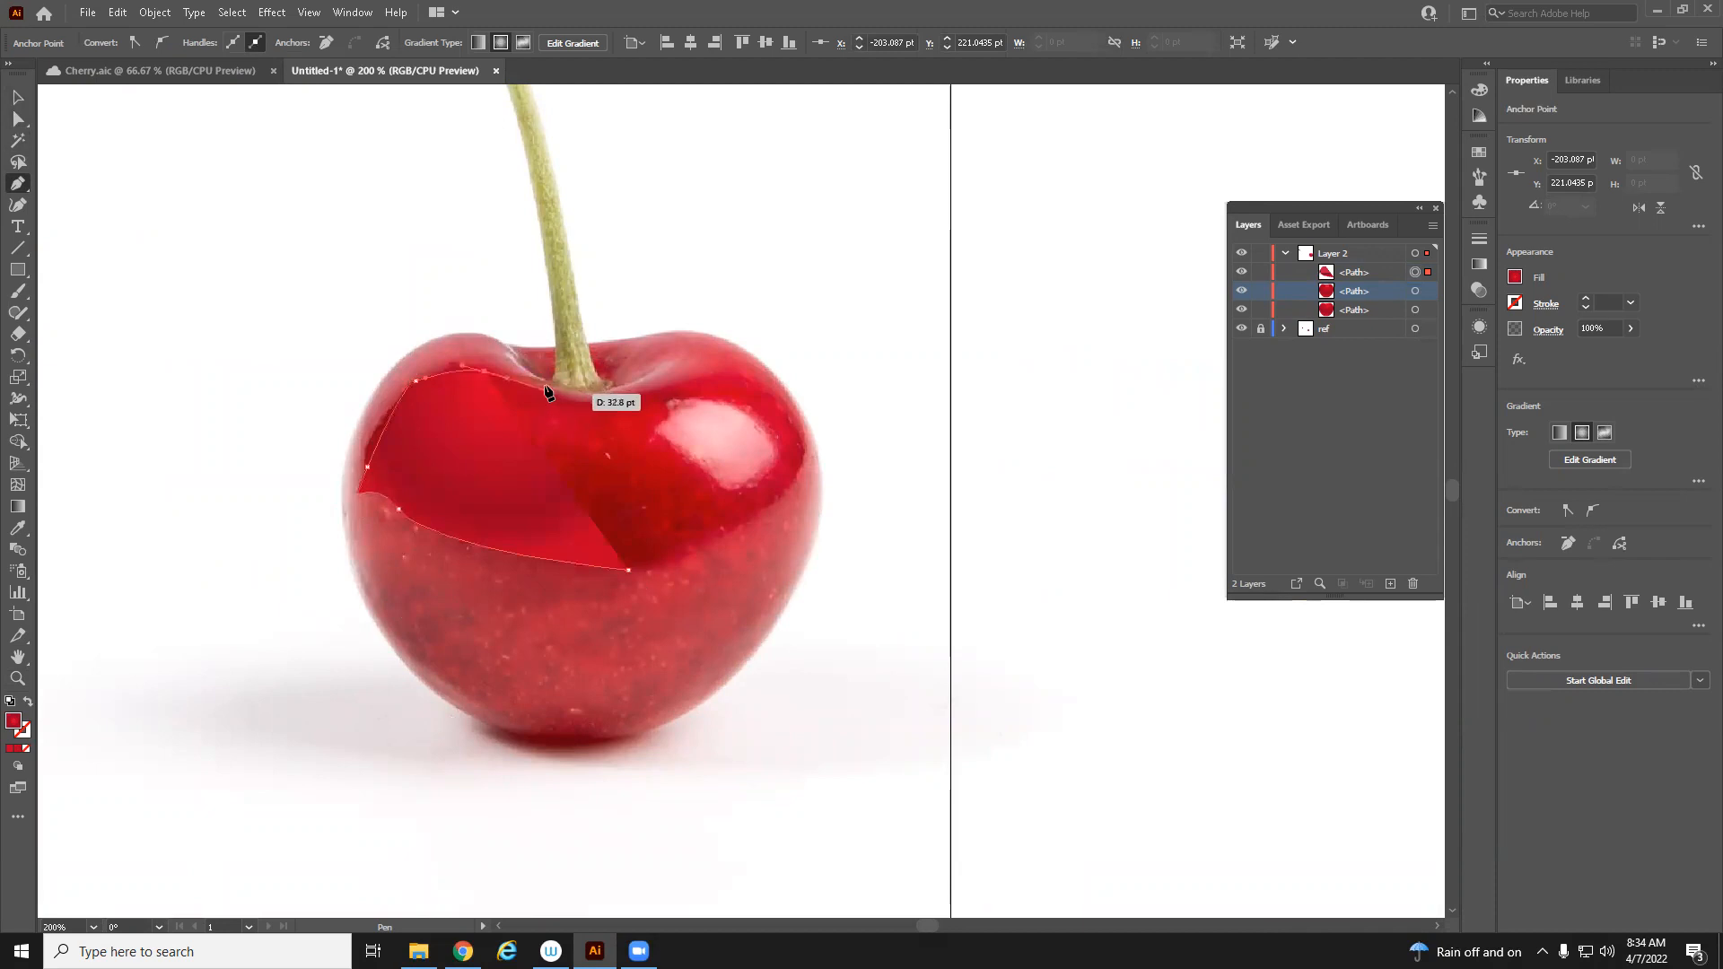
pyautogui.click(571, 388)
pyautogui.click(663, 378)
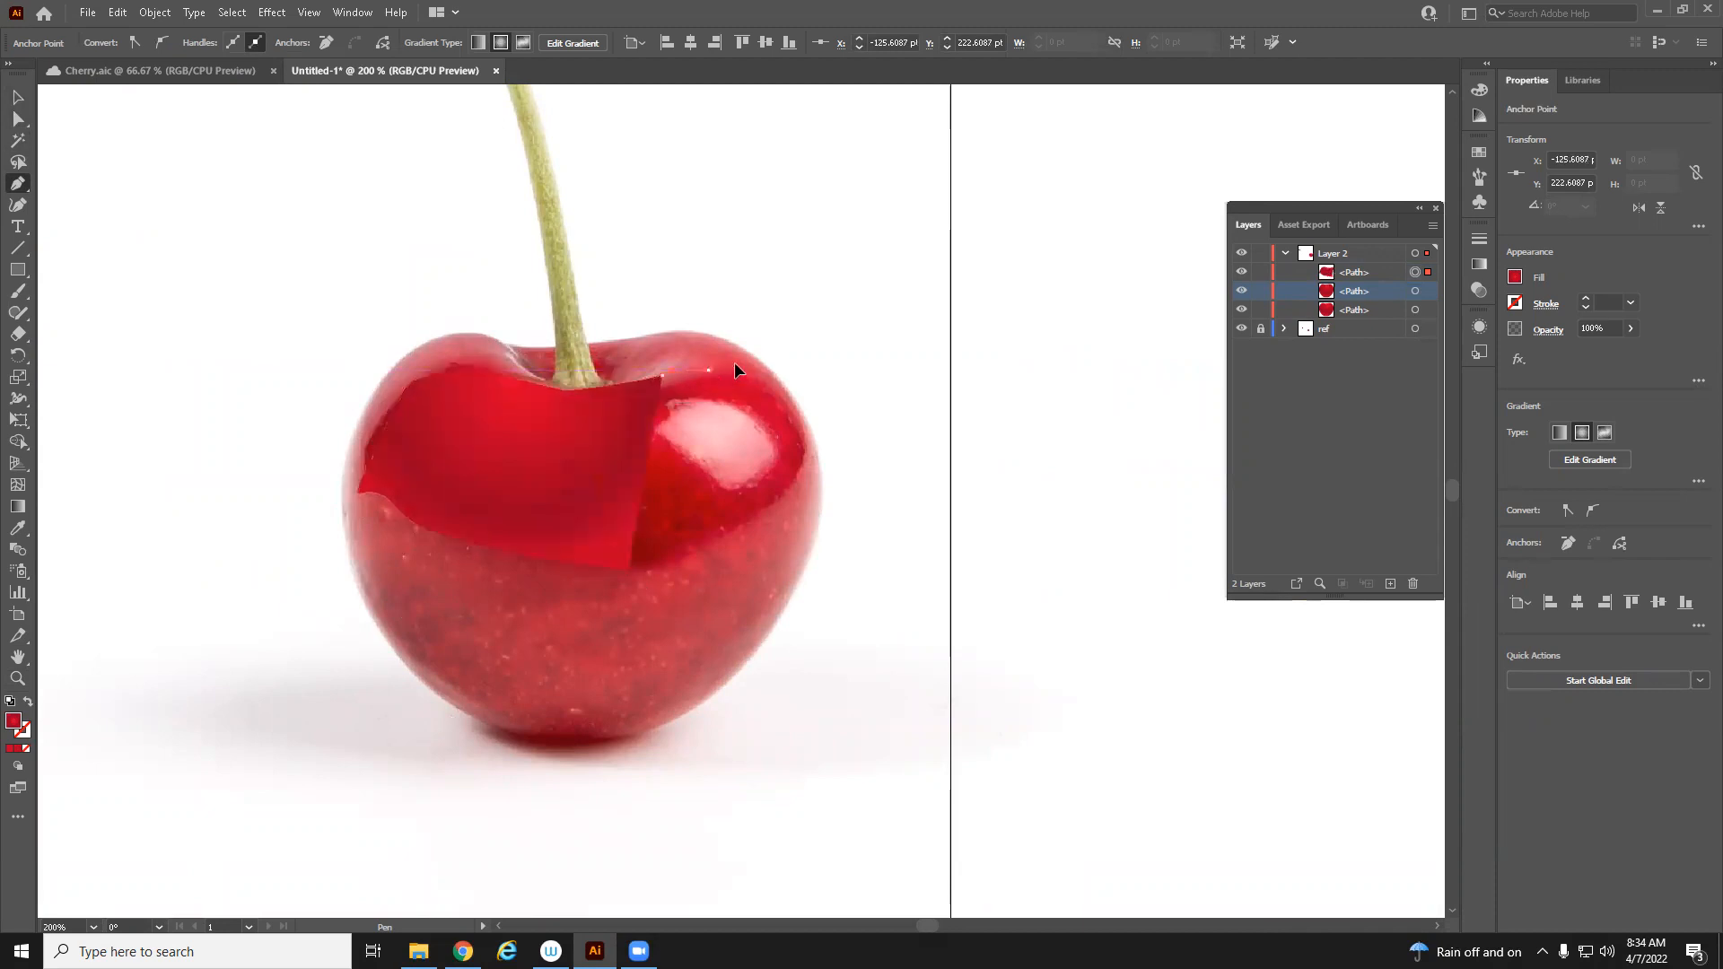
pyautogui.click(872, 435)
pyautogui.moveTo(811, 302); pyautogui.dragTo(808, 293)
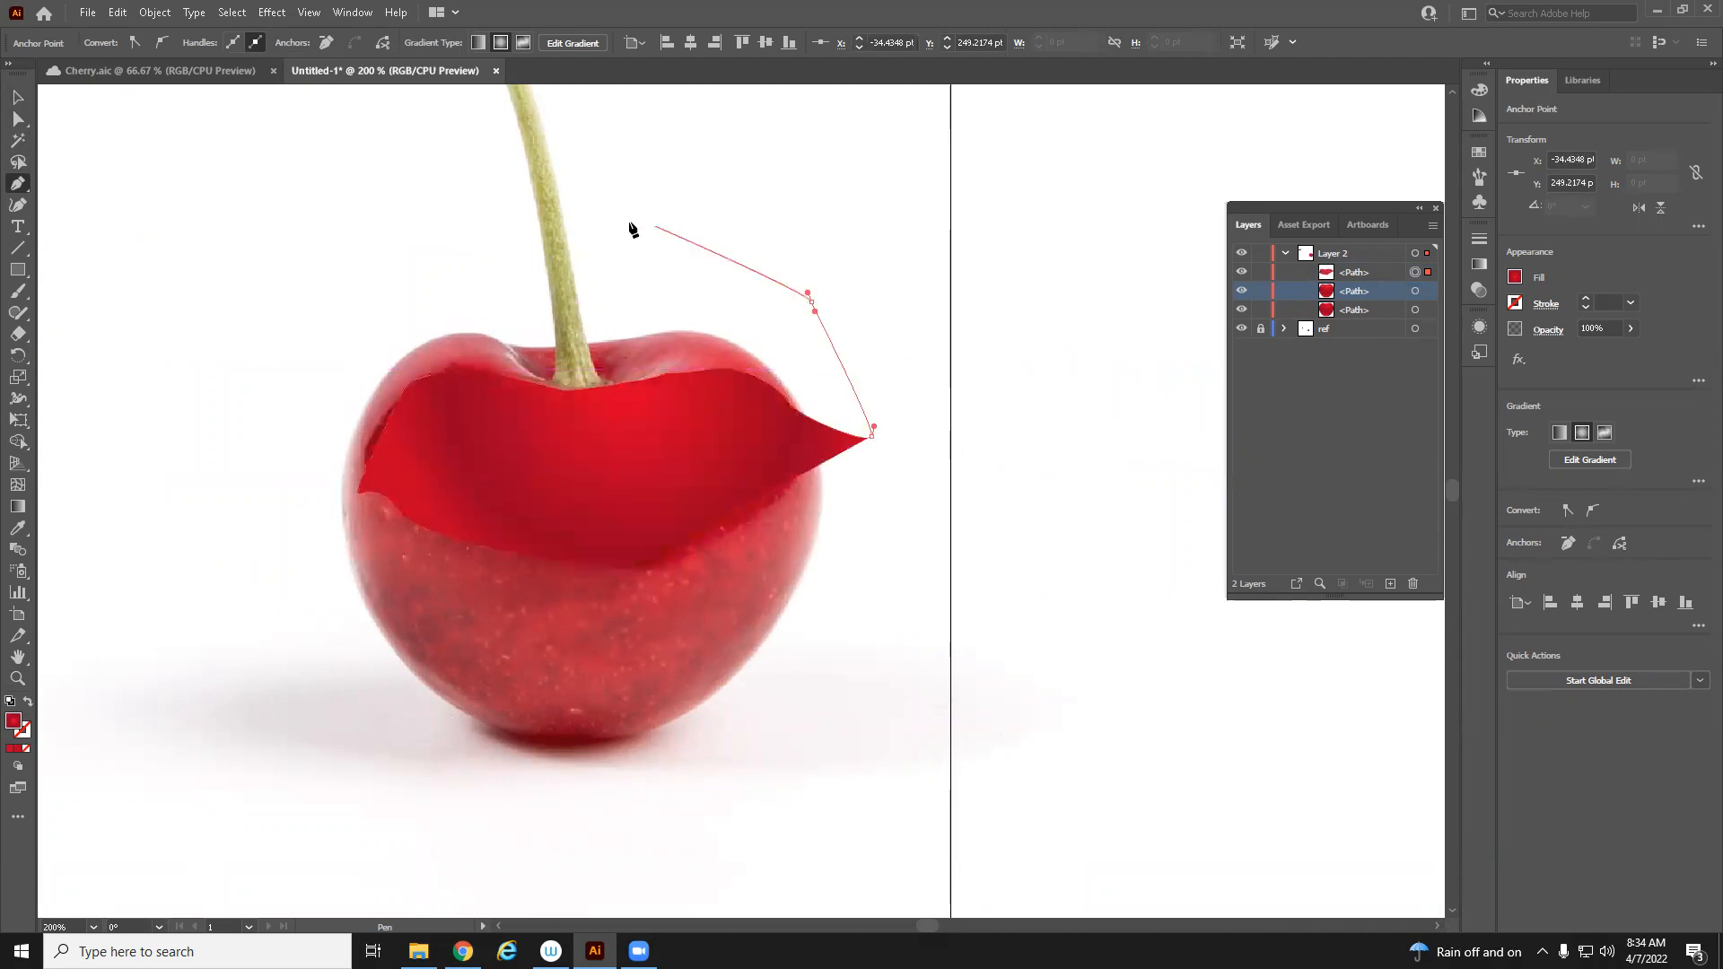
pyautogui.click(544, 228)
pyautogui.click(357, 259)
pyautogui.click(207, 419)
pyautogui.click(297, 698)
pyautogui.moveTo(559, 840); pyautogui.dragTo(727, 745)
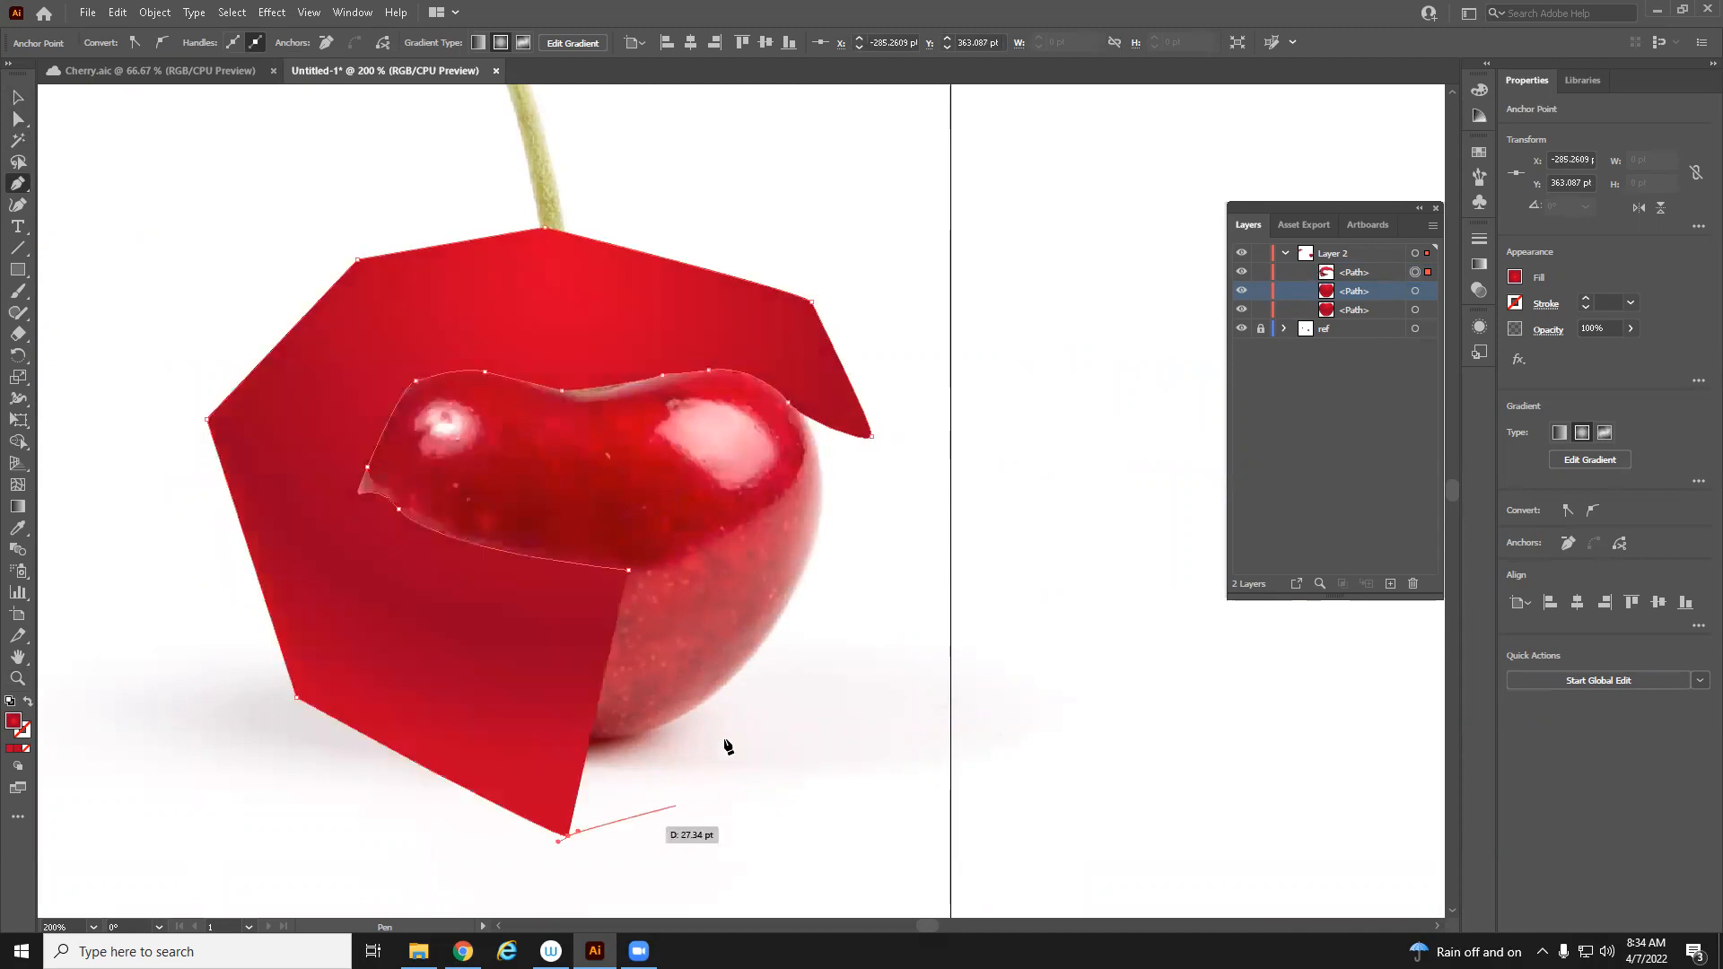
pyautogui.click(732, 717)
pyautogui.click(808, 613)
pyautogui.click(828, 536)
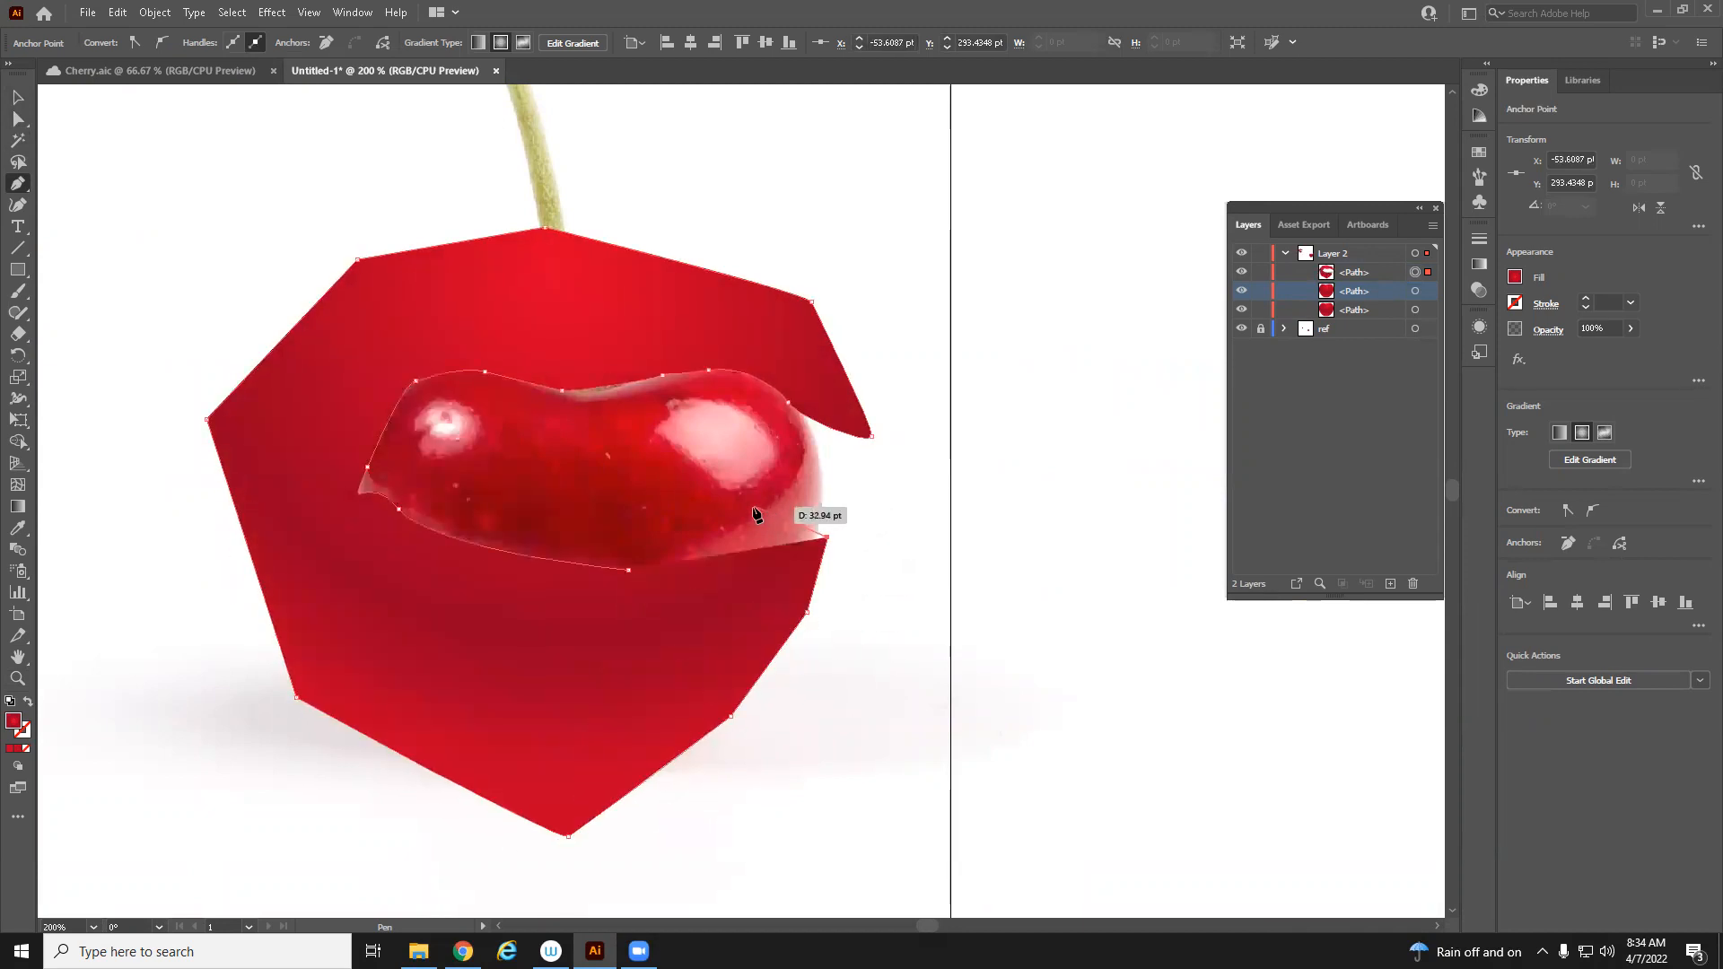
pyautogui.click(753, 508)
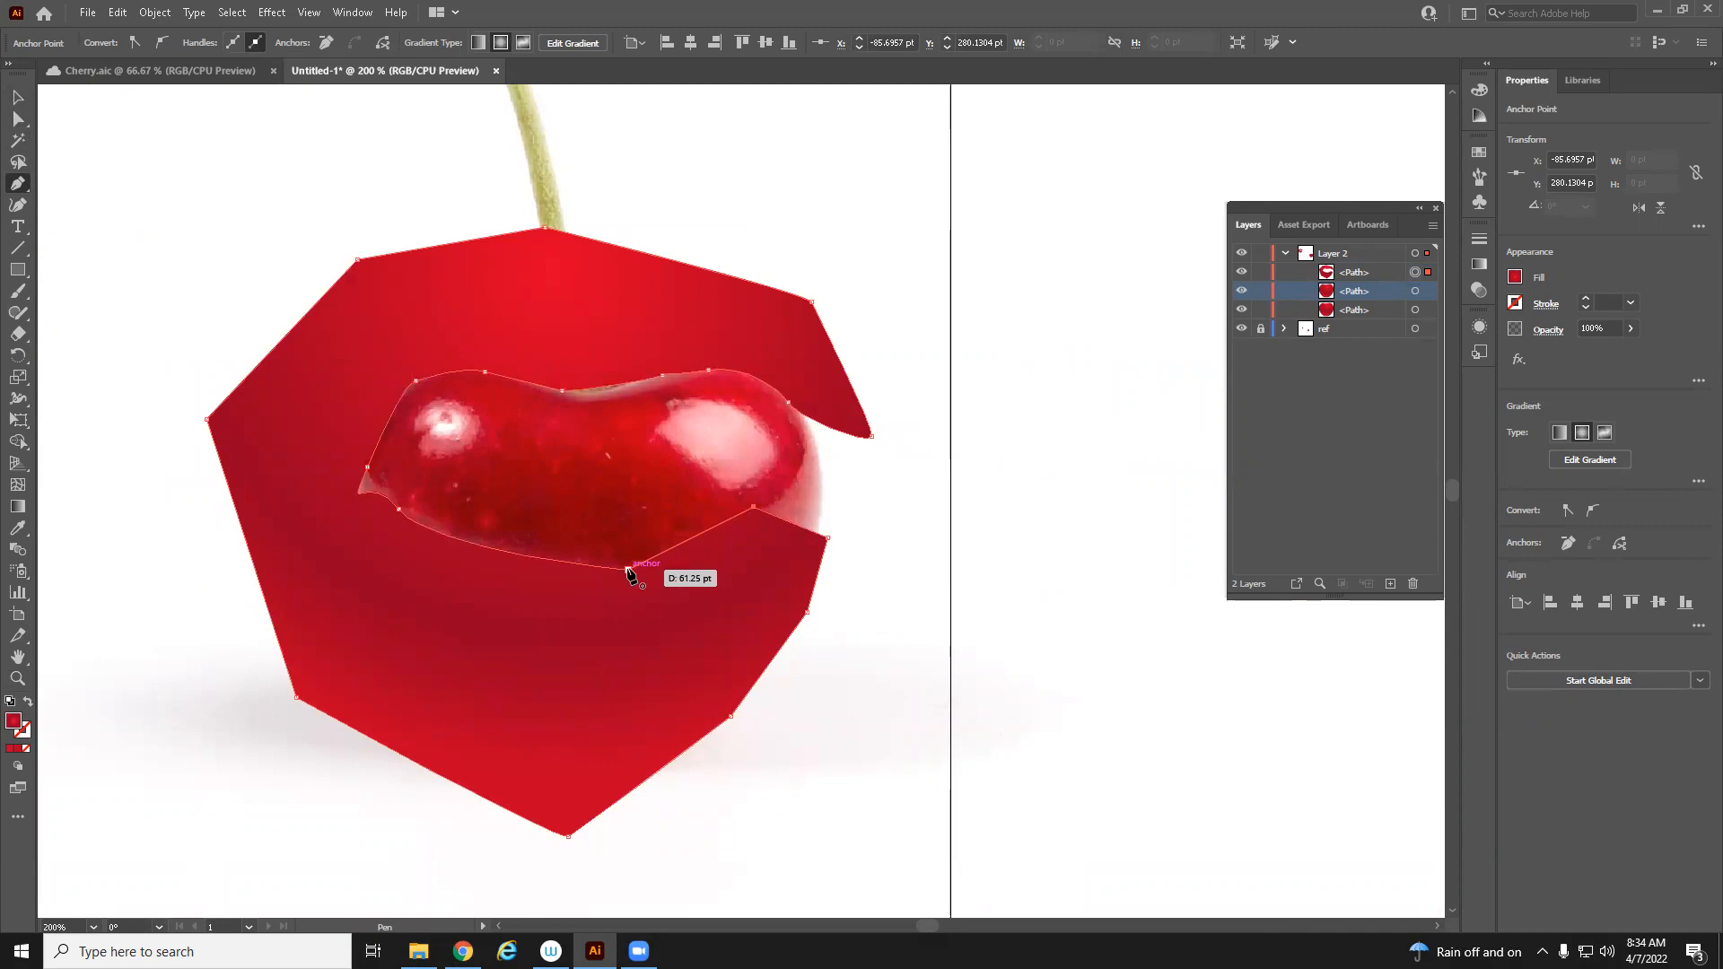
pyautogui.click(629, 570)
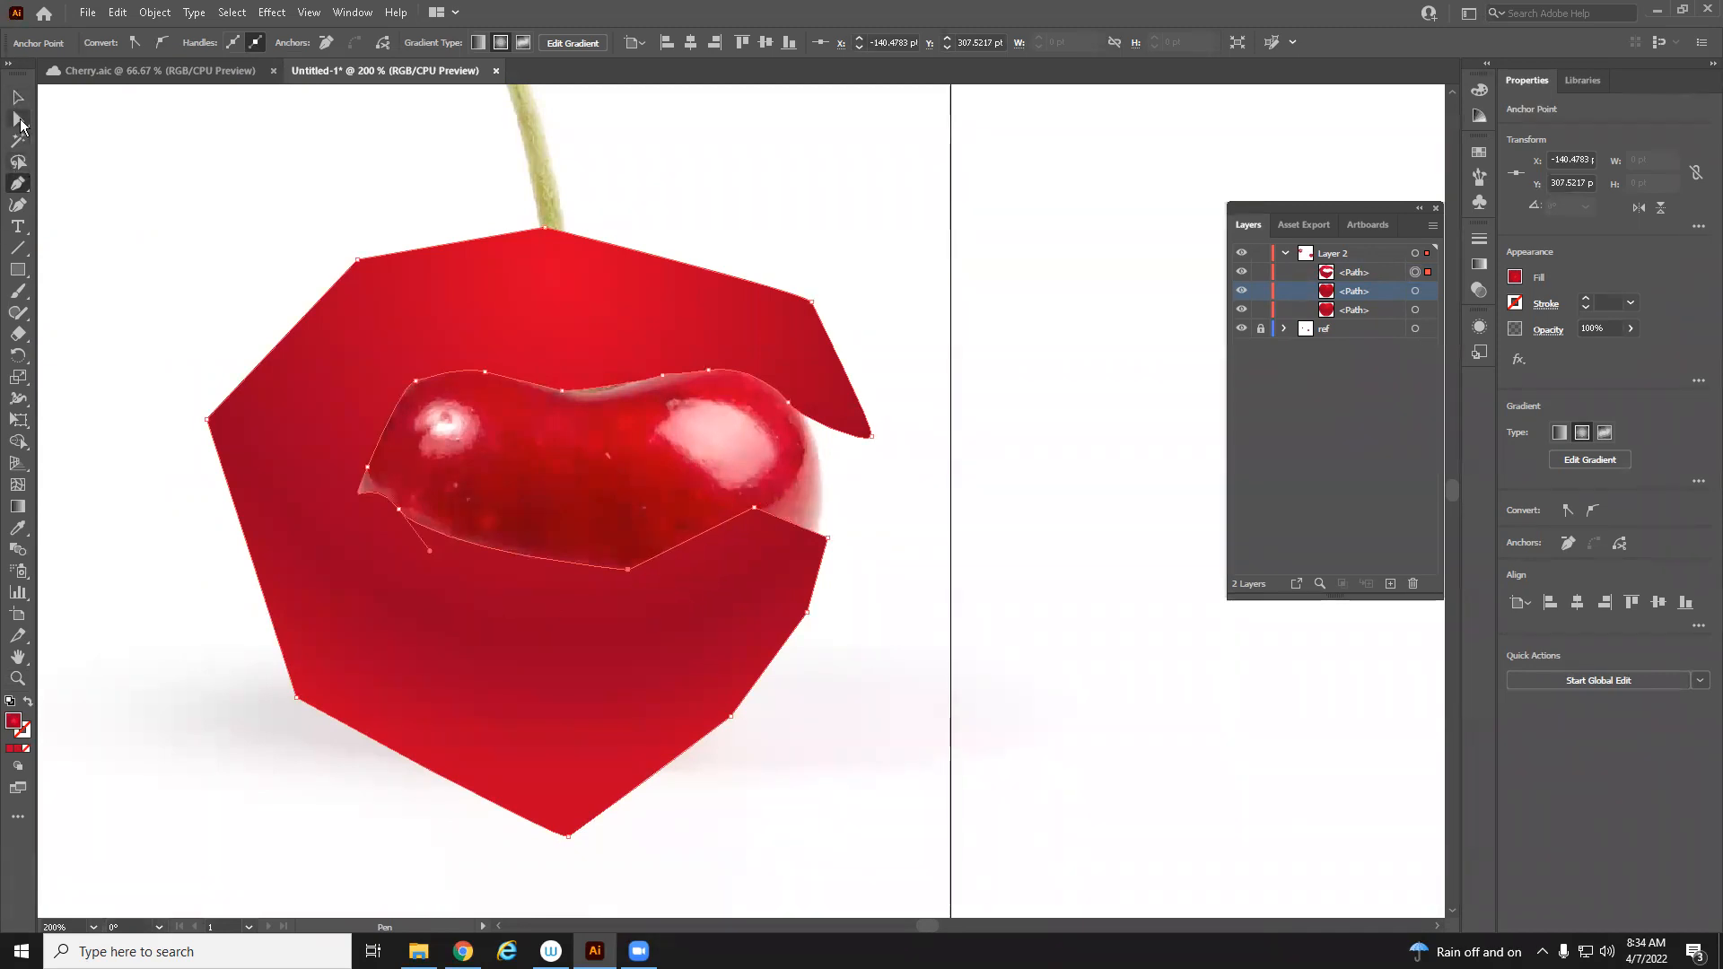
# Convert the two lower inner corner anchors of the new path into smooth points with the Anchor Point tool, then deselect
pyautogui.click(19, 119)
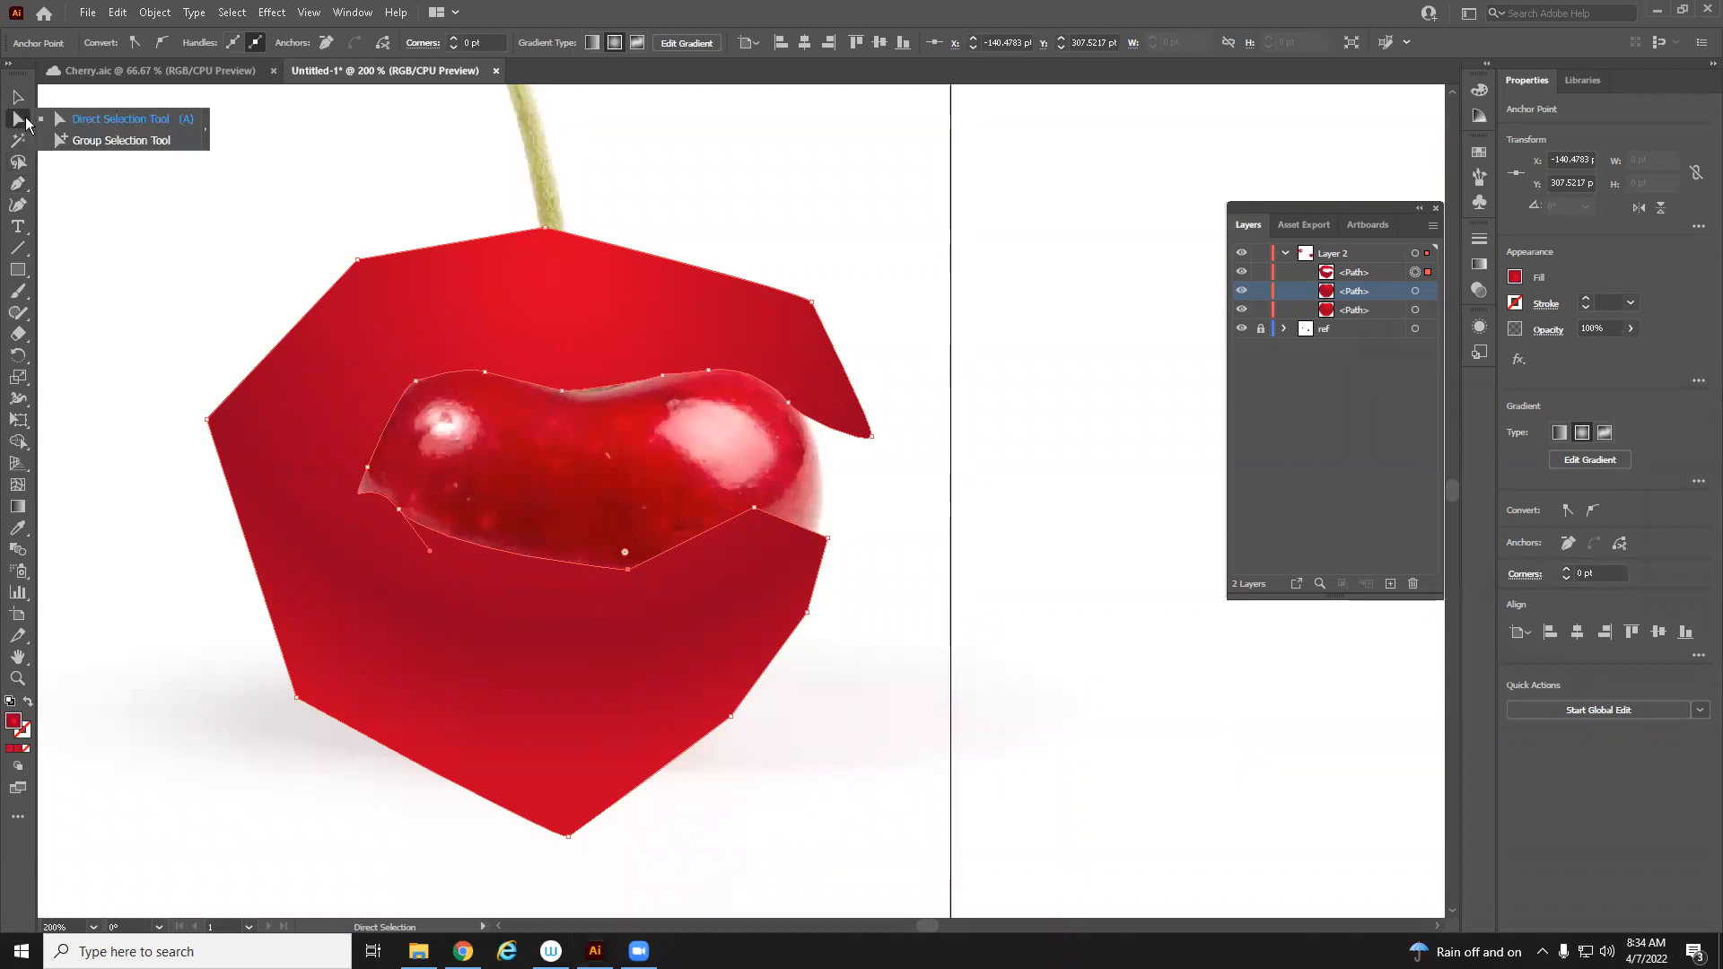
pyautogui.click(17, 183)
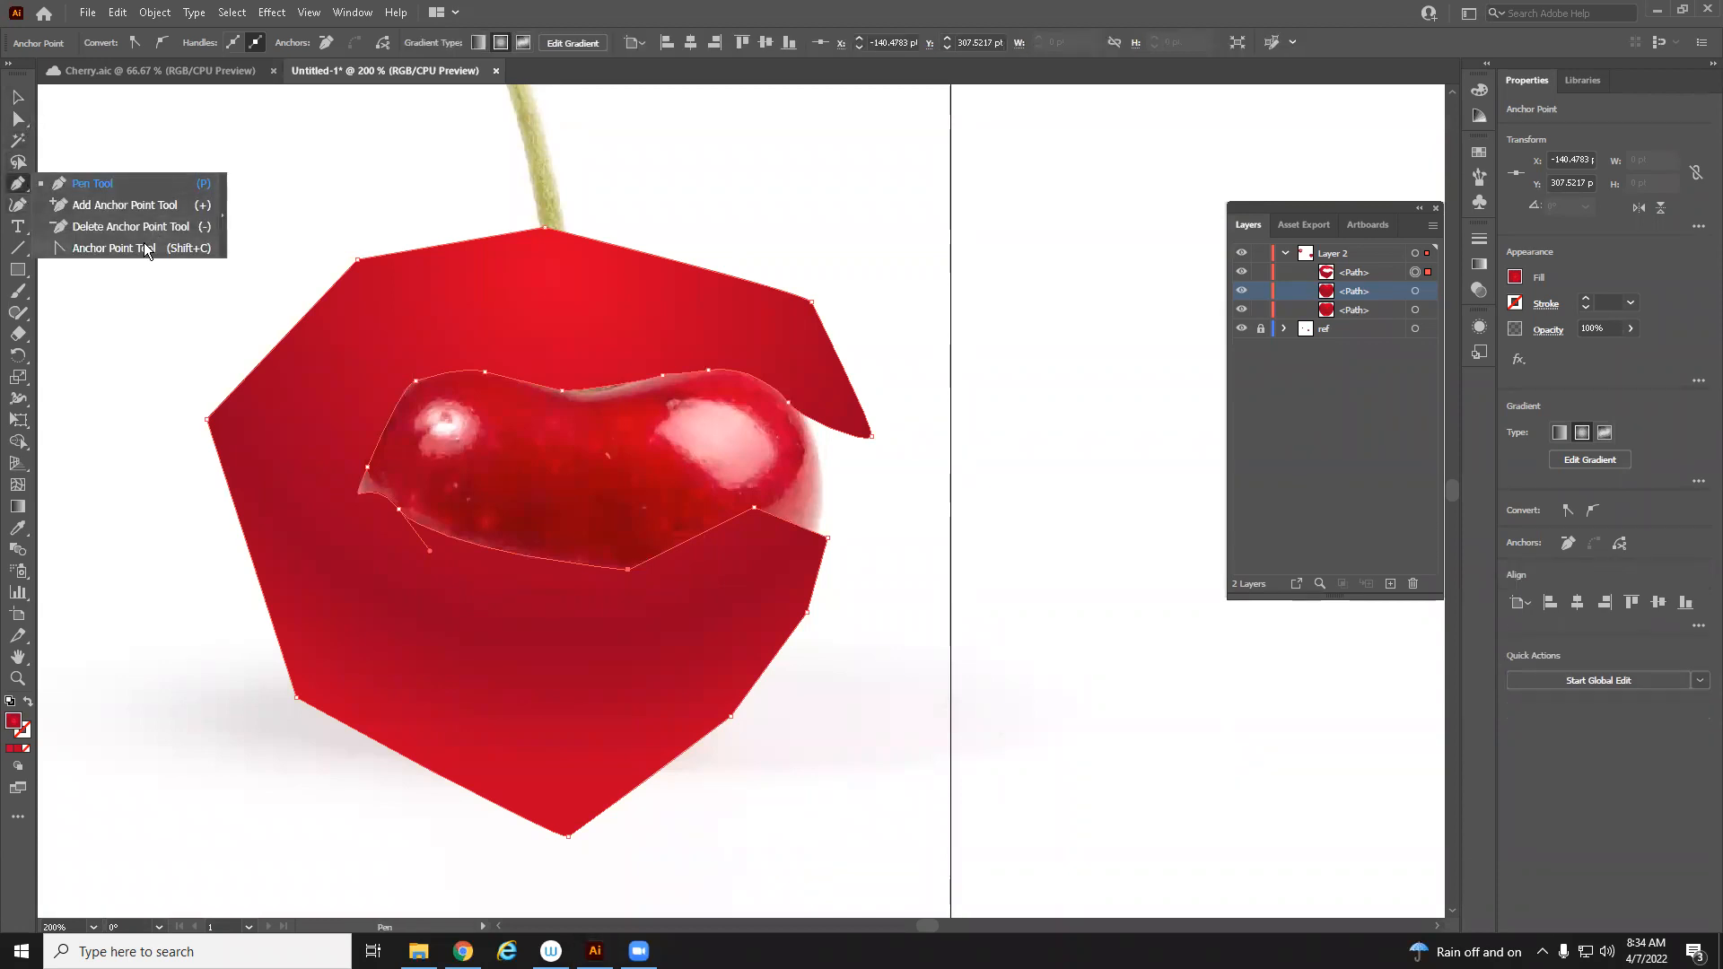
pyautogui.click(148, 249)
pyautogui.moveTo(628, 570); pyautogui.dragTo(672, 567)
pyautogui.moveTo(751, 510); pyautogui.dragTo(737, 518)
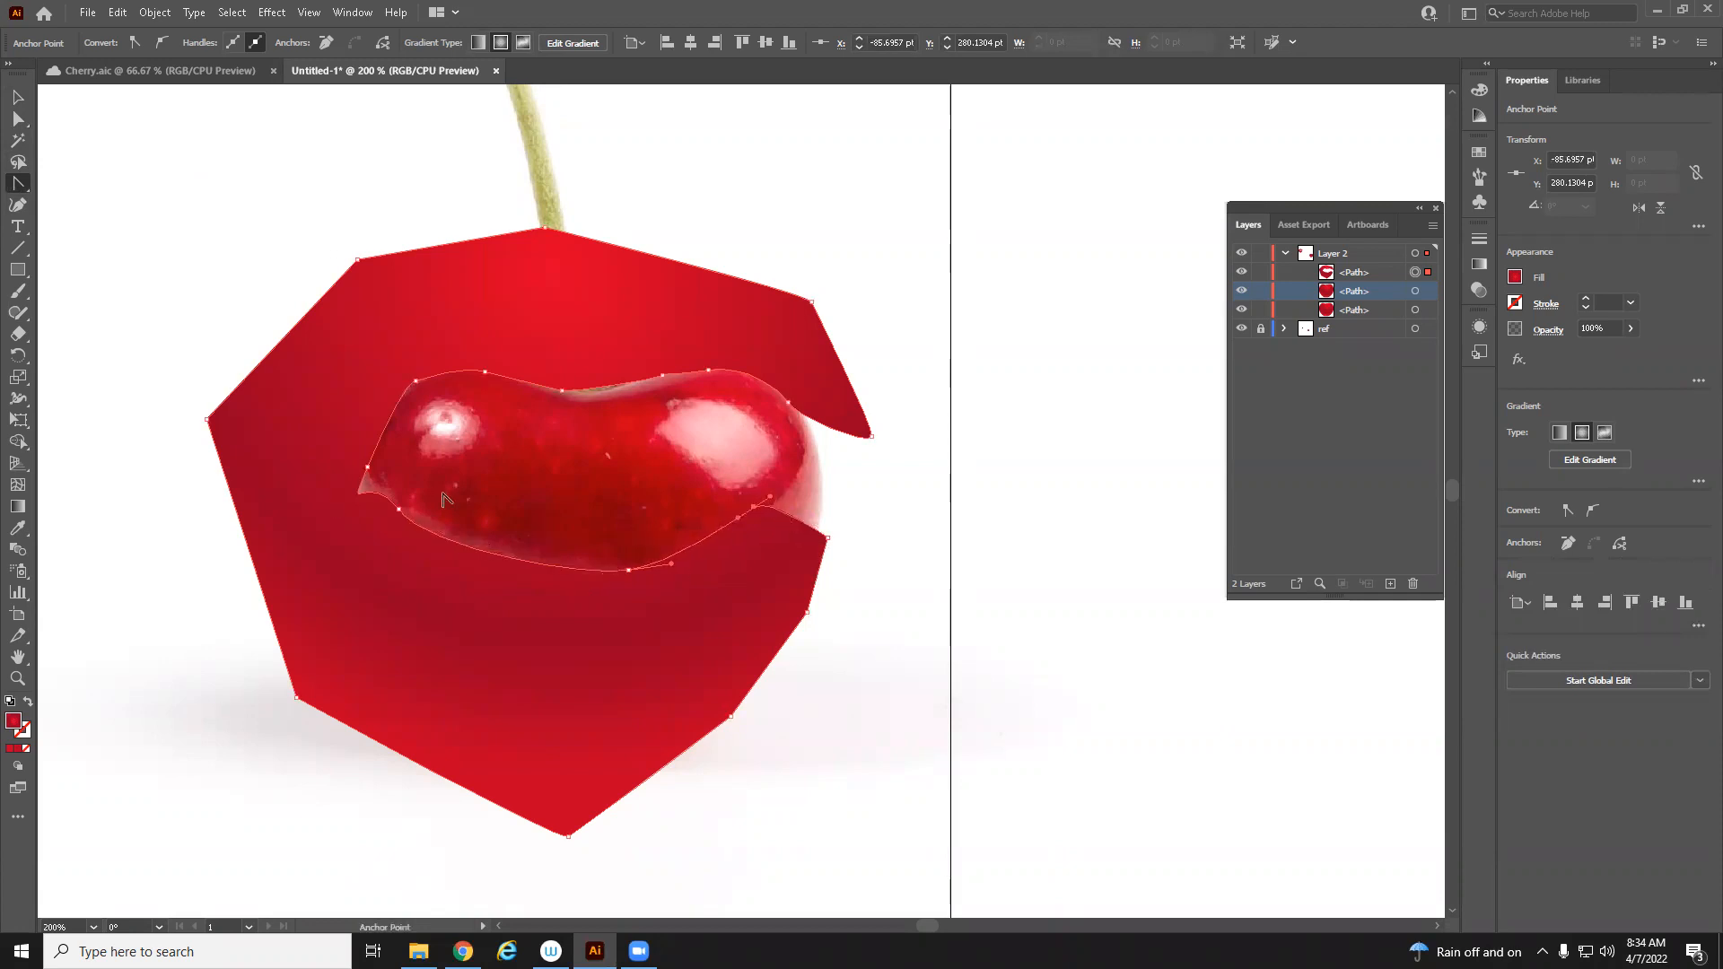
pyautogui.click(18, 97)
pyautogui.click(898, 794)
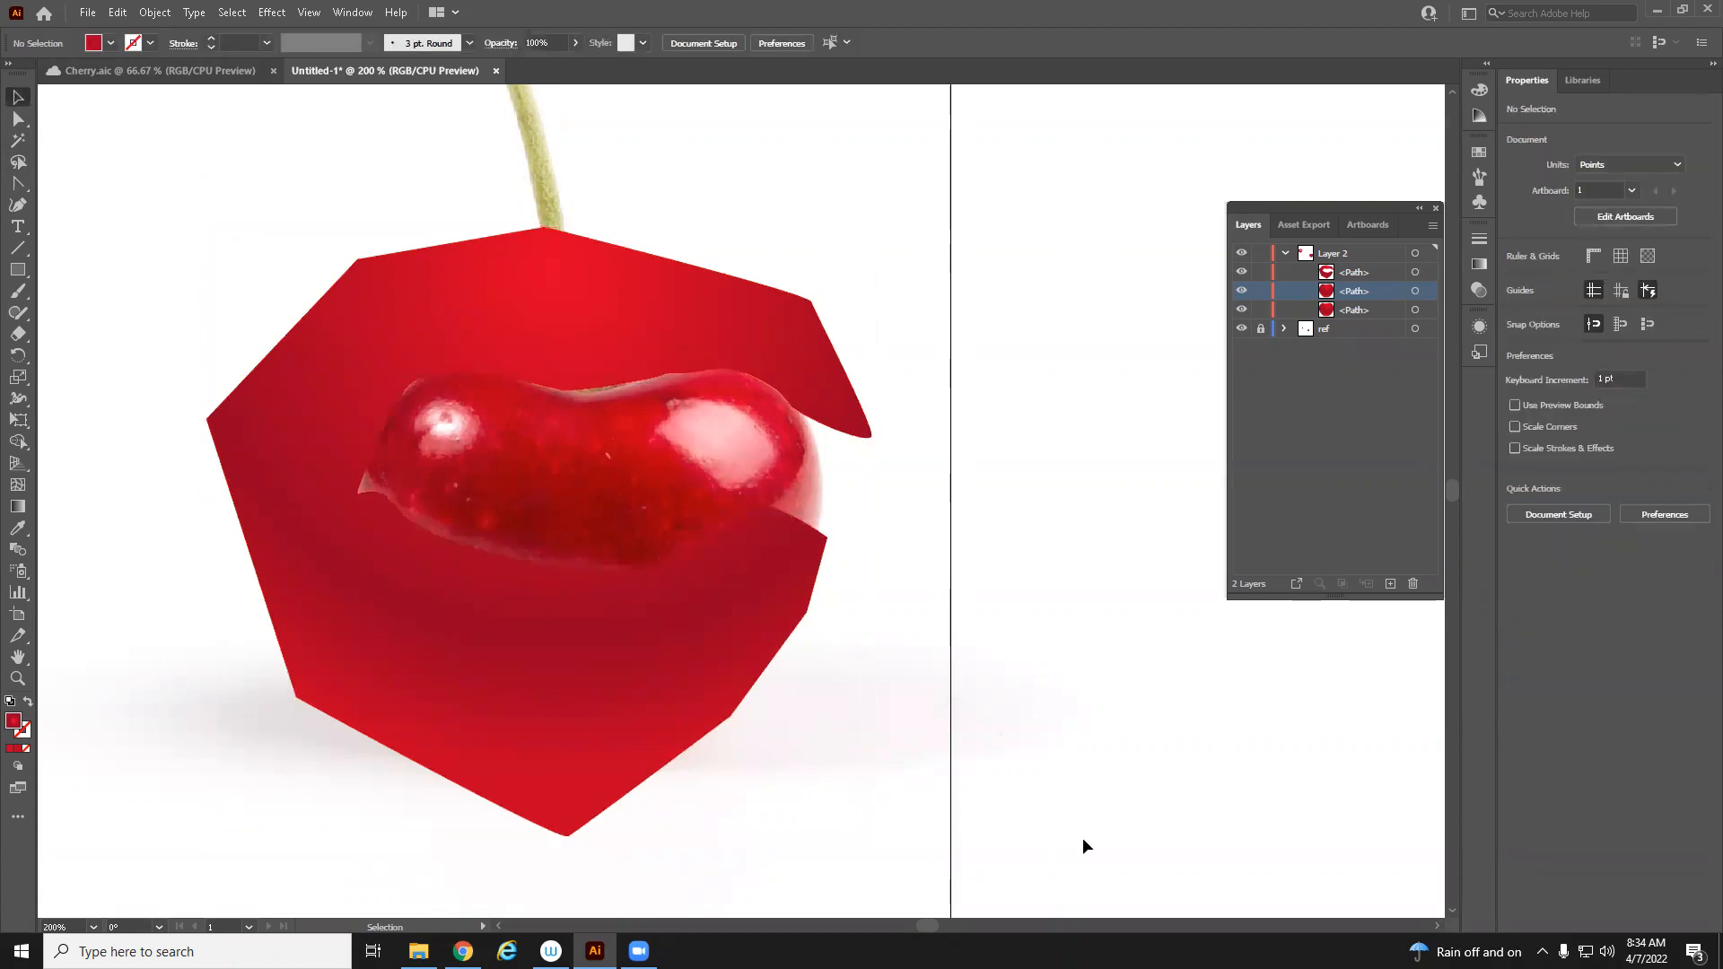
# Move the duplicate cherry path above the new band path in the Layer 2 stacking order
pyautogui.press('z')
pyautogui.keyDown('alt'); pyautogui.click(1078, 805); pyautogui.keyUp('alt')
pyautogui.keyDown('alt'); pyautogui.click(1078, 804); pyautogui.keyUp('alt')
pyautogui.moveTo(632, 319); pyautogui.dragTo(623, 693)
pyautogui.moveTo(464, 652); pyautogui.dragTo(579, 632)
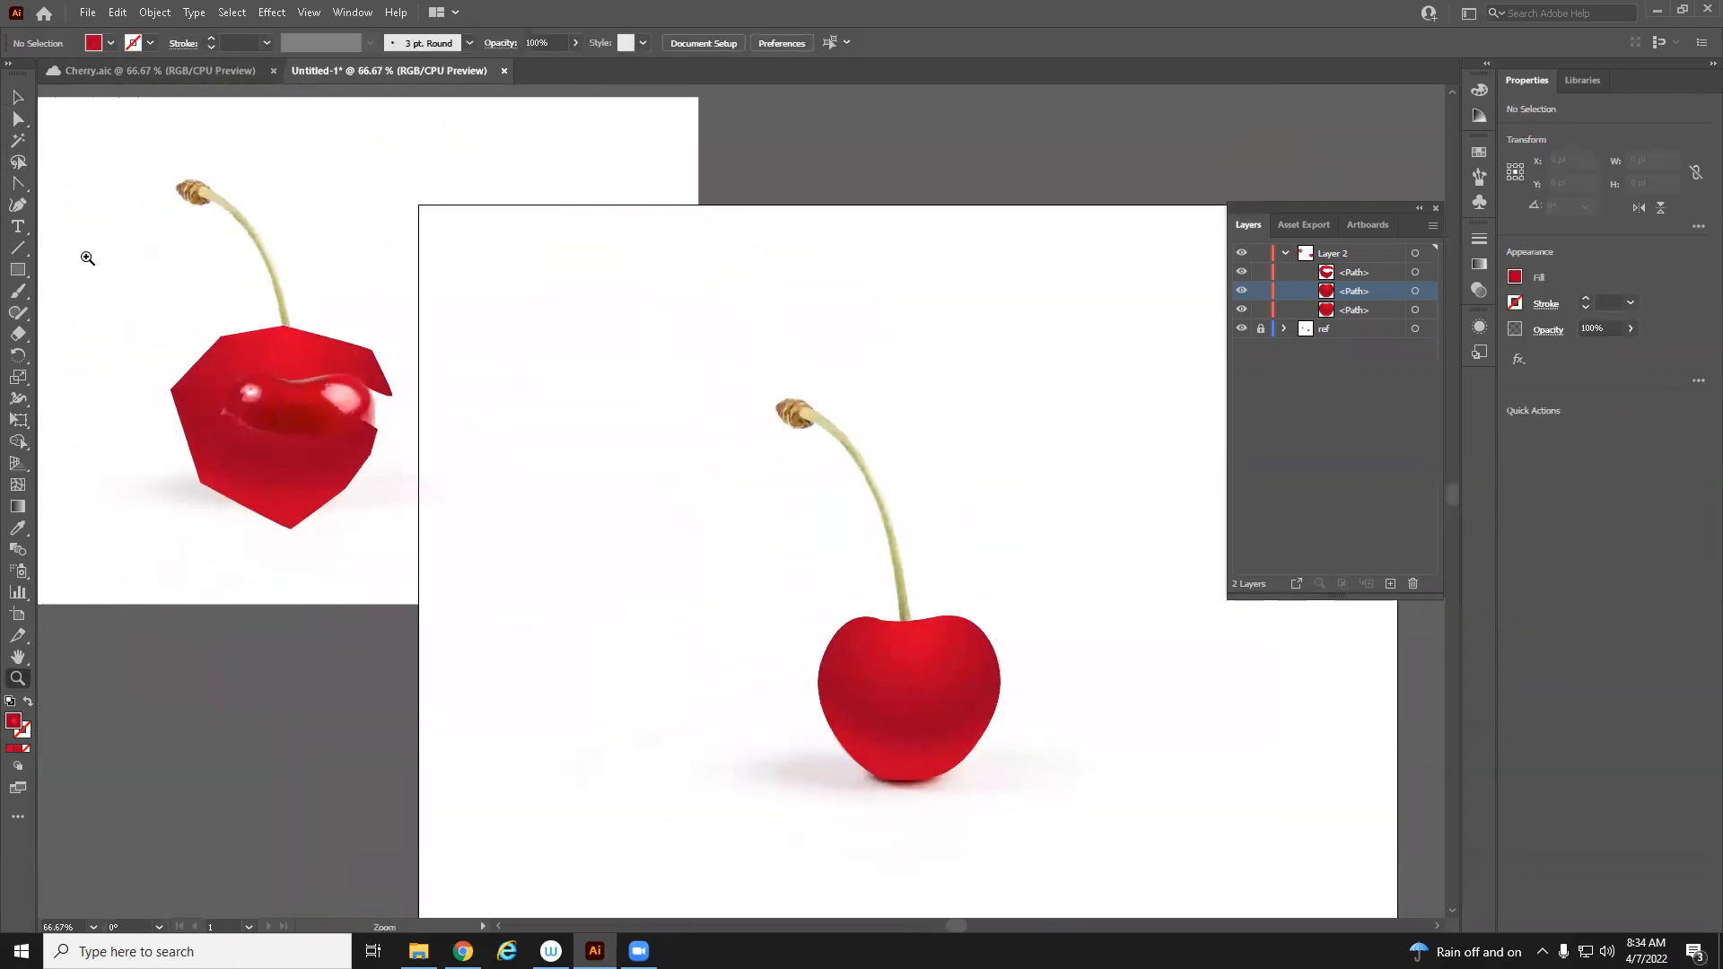
pyautogui.click(18, 97)
pyautogui.click(243, 353)
pyautogui.moveTo(215, 350); pyautogui.dragTo(877, 650)
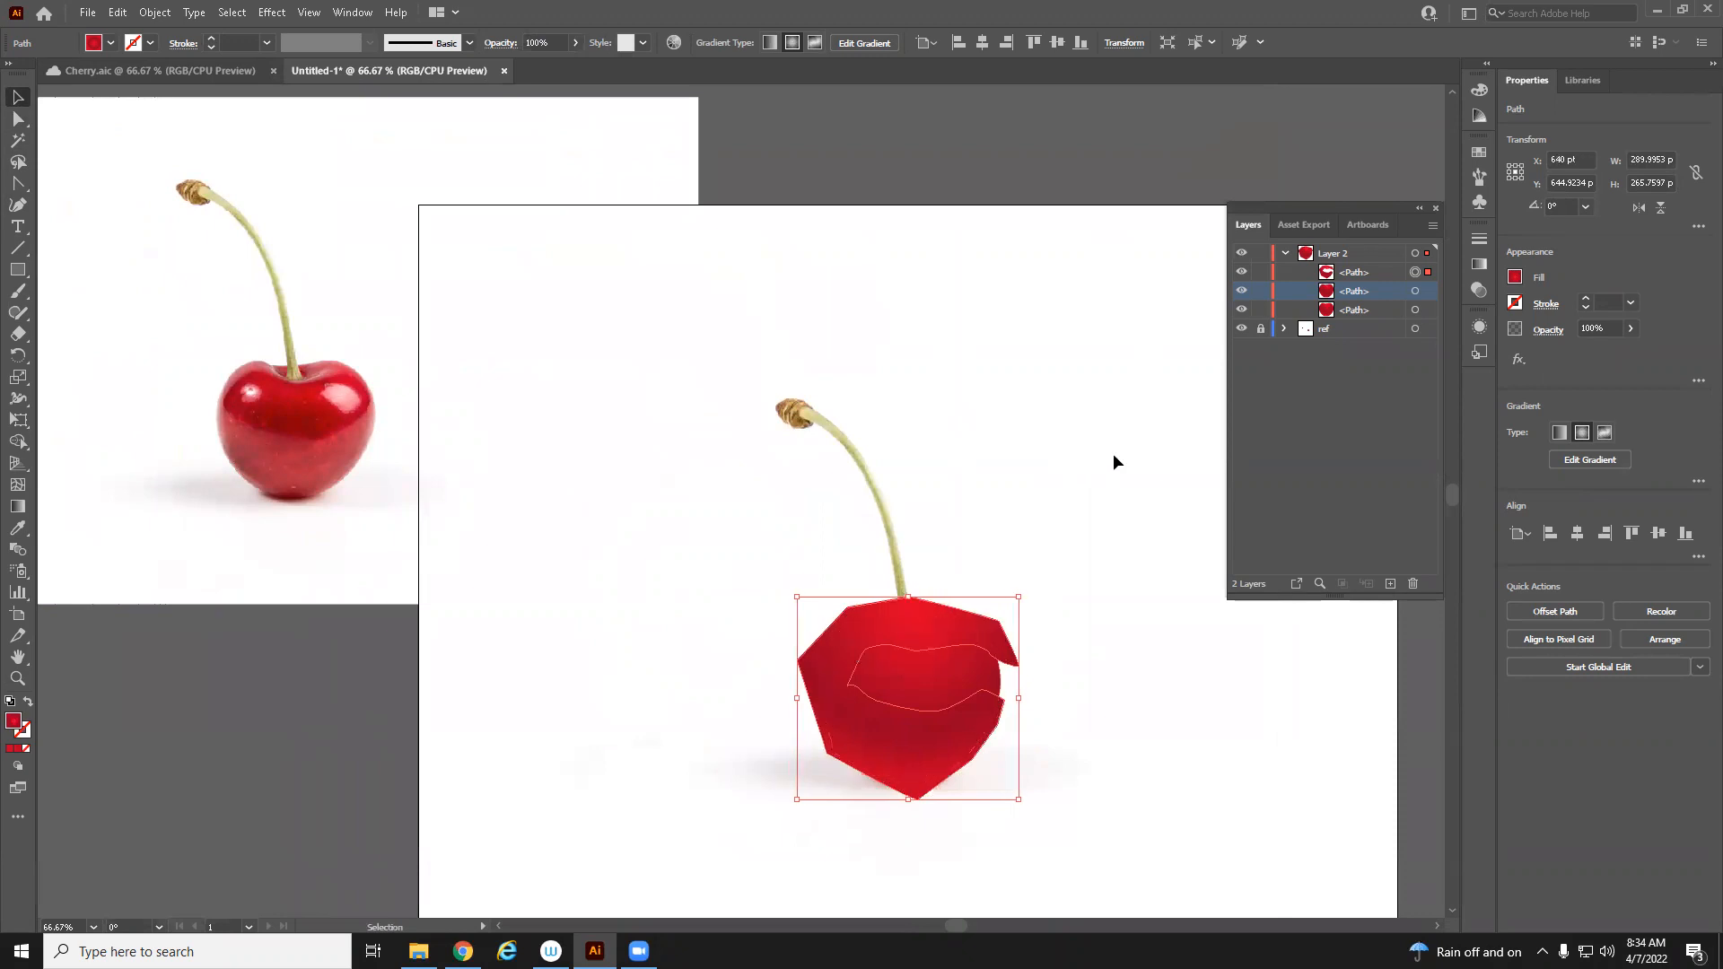
pyautogui.keyDown('shift'); pyautogui.click(1429, 291); pyautogui.keyUp('shift')
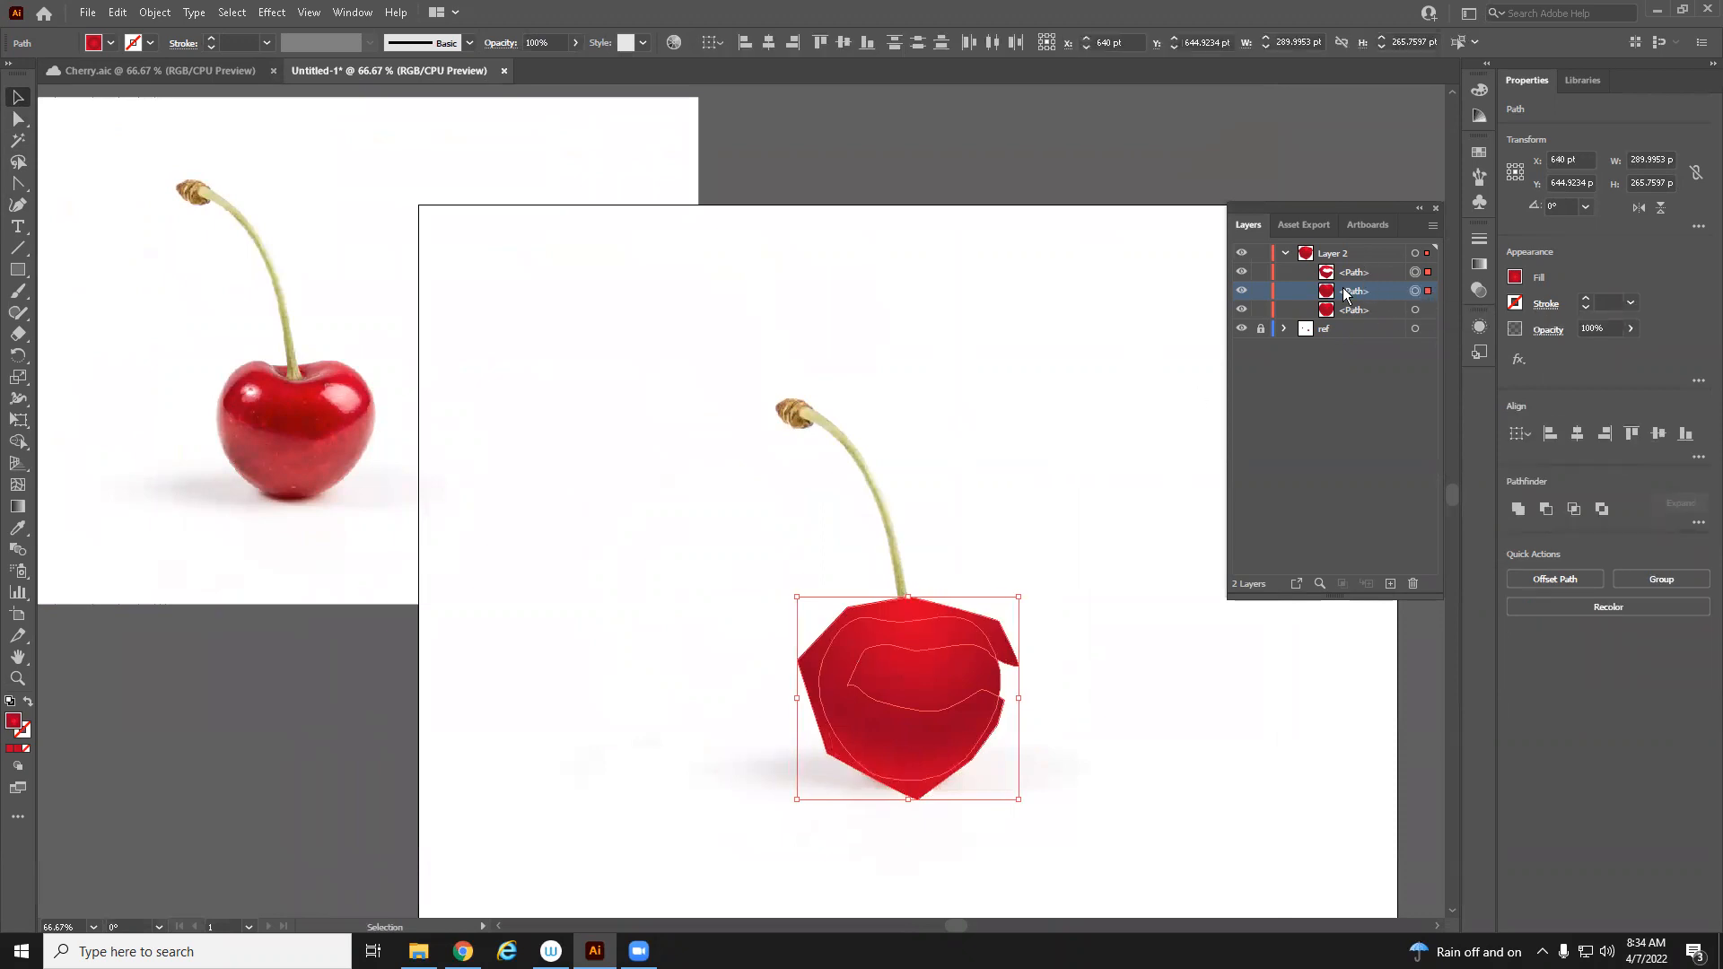
pyautogui.click(1364, 273)
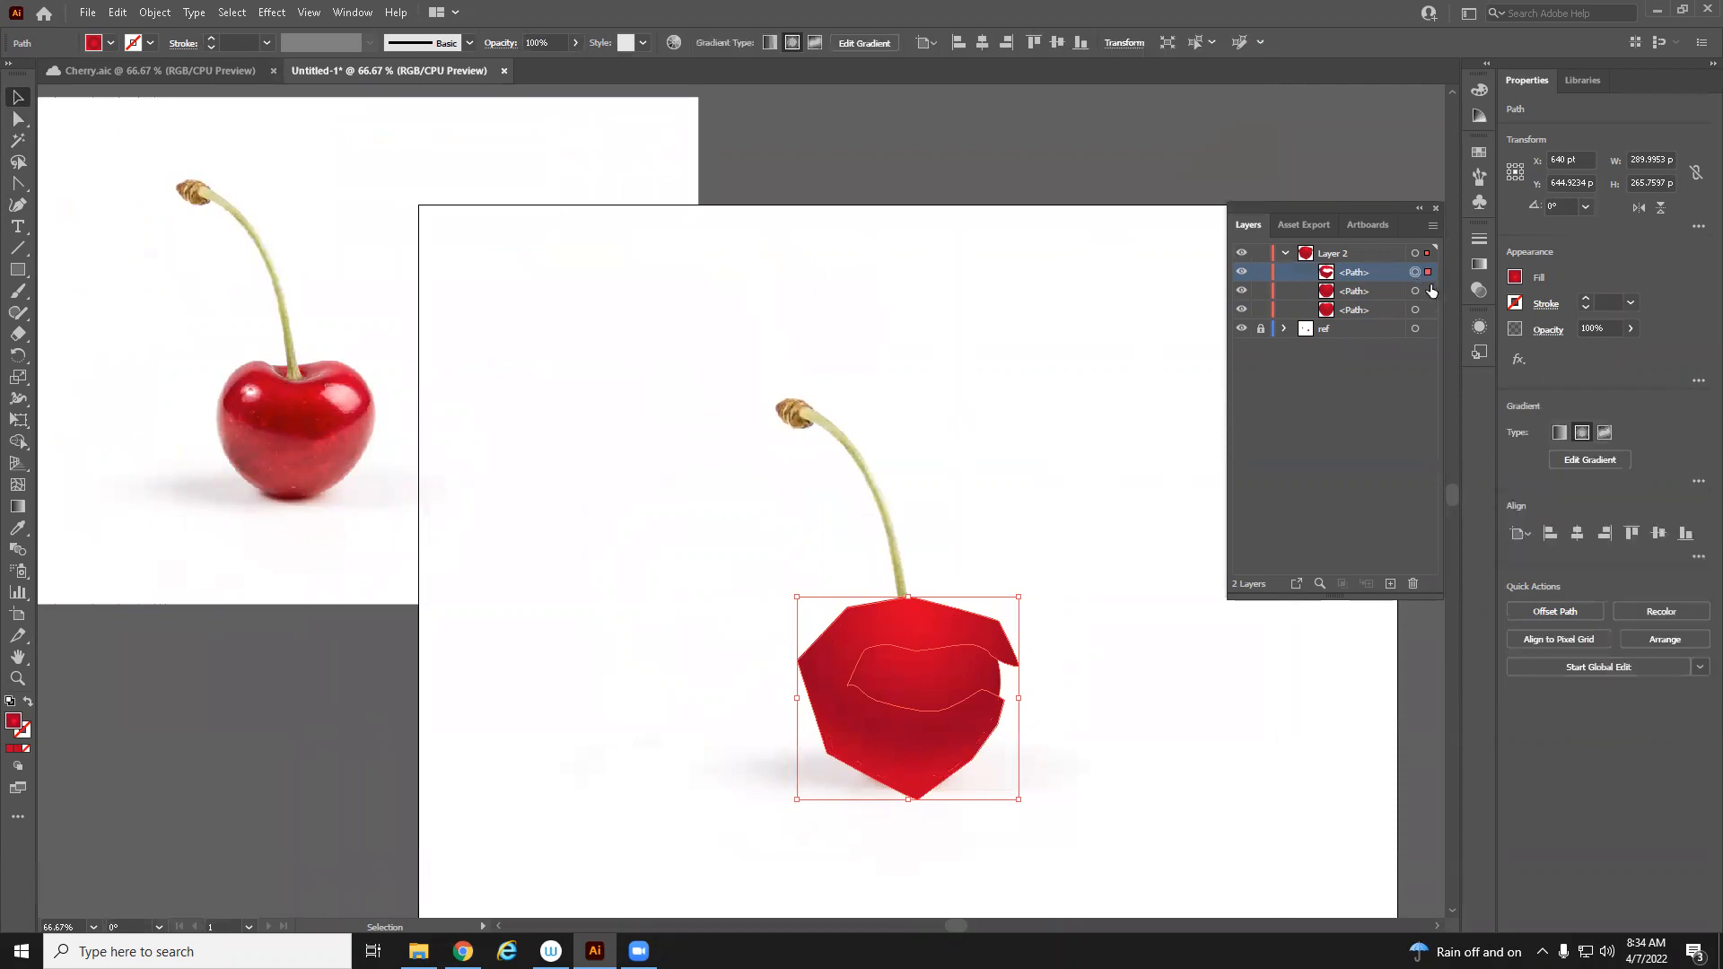
pyautogui.moveTo(1357, 278); pyautogui.dragTo(1355, 305)
pyautogui.click(1358, 276)
# Select the duplicate cherry and the band path together and make a clipping mask from them
pyautogui.click(1429, 273)
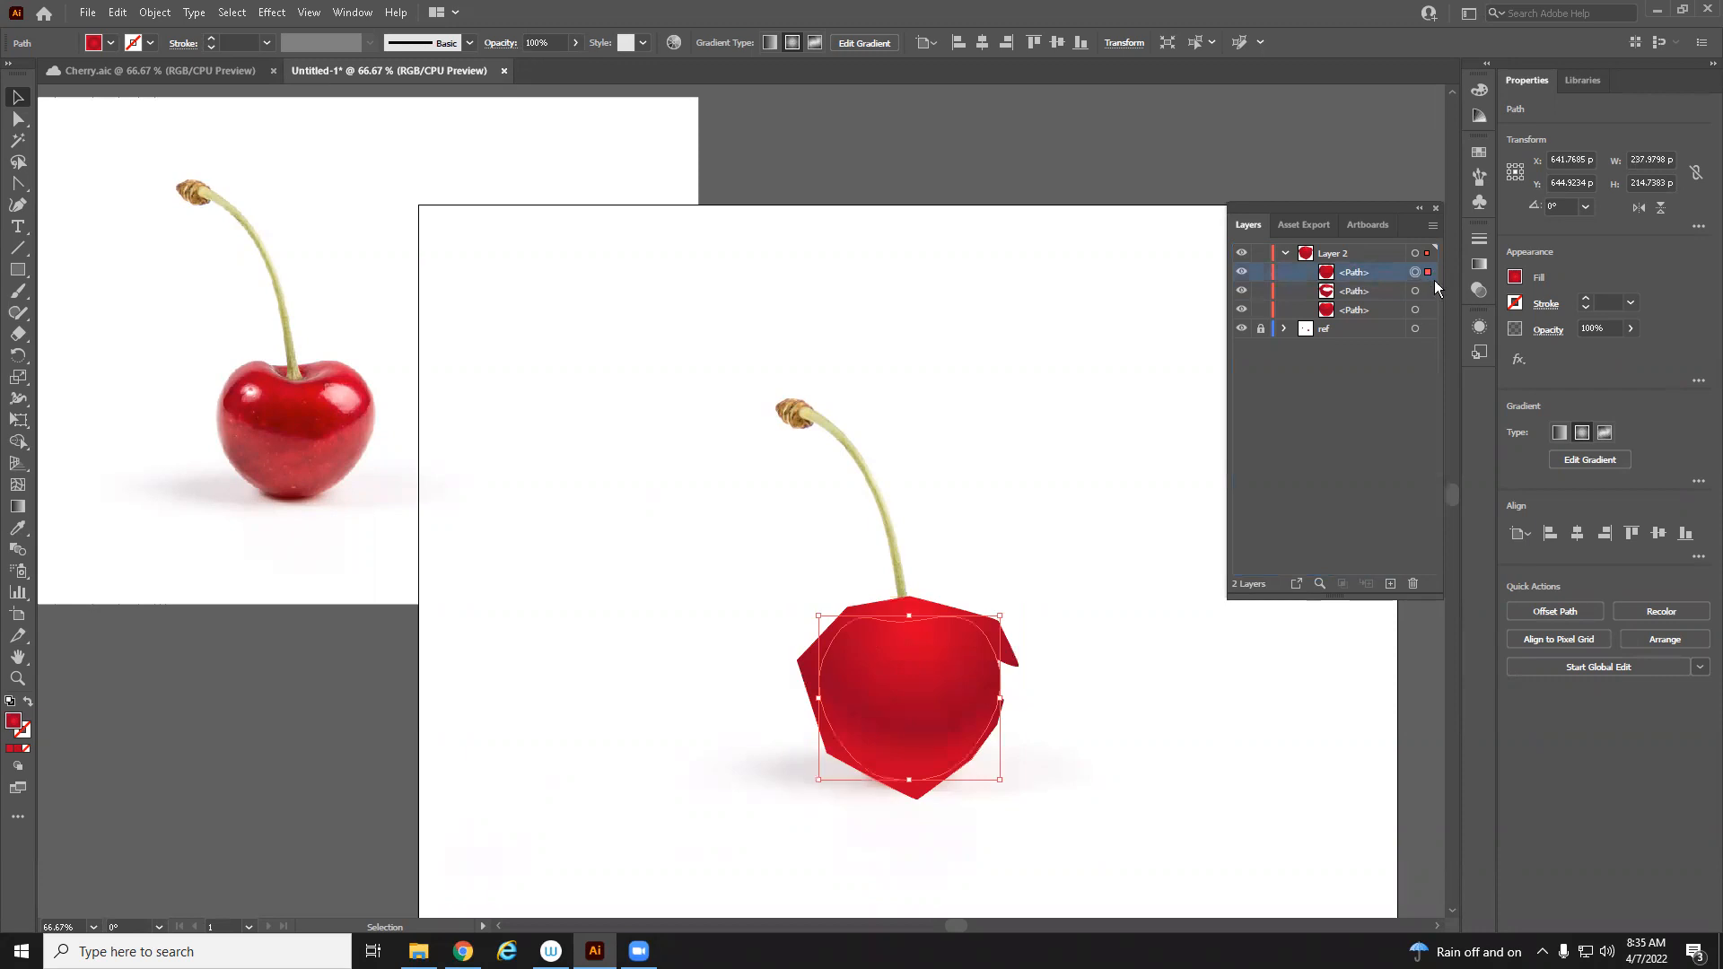
pyautogui.keyDown('shift'); pyautogui.click(1429, 292); pyautogui.keyUp('shift')
pyautogui.click(154, 13)
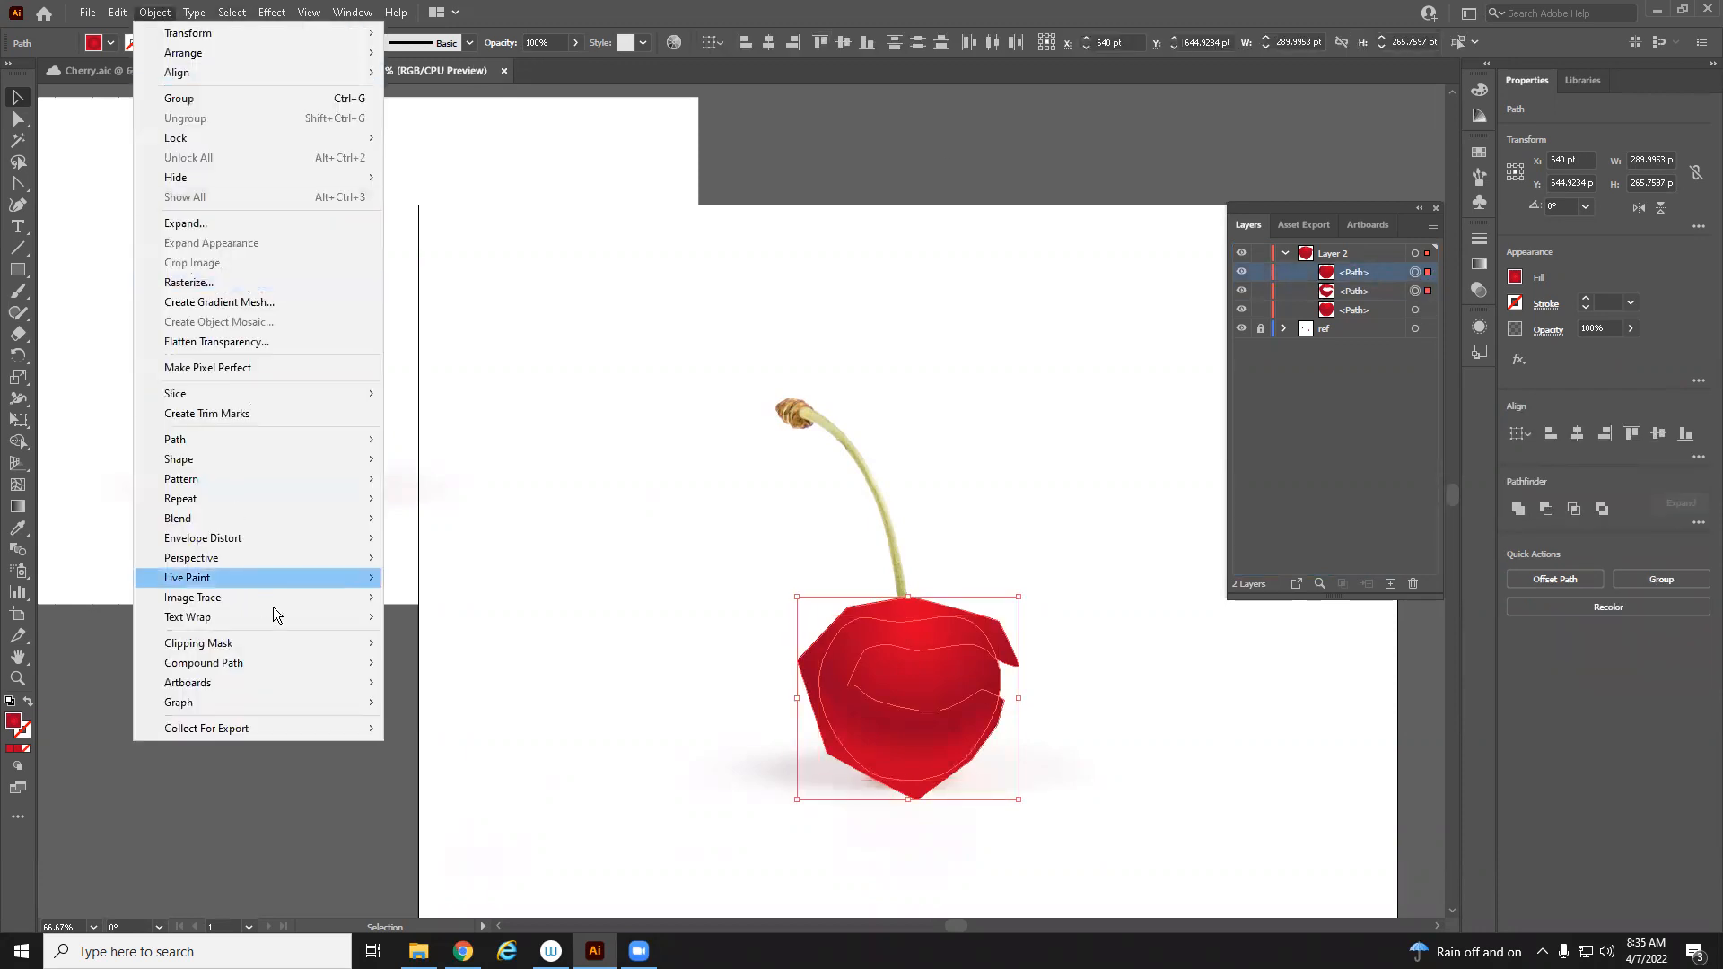
pyautogui.moveTo(287, 646)
pyautogui.click(522, 642)
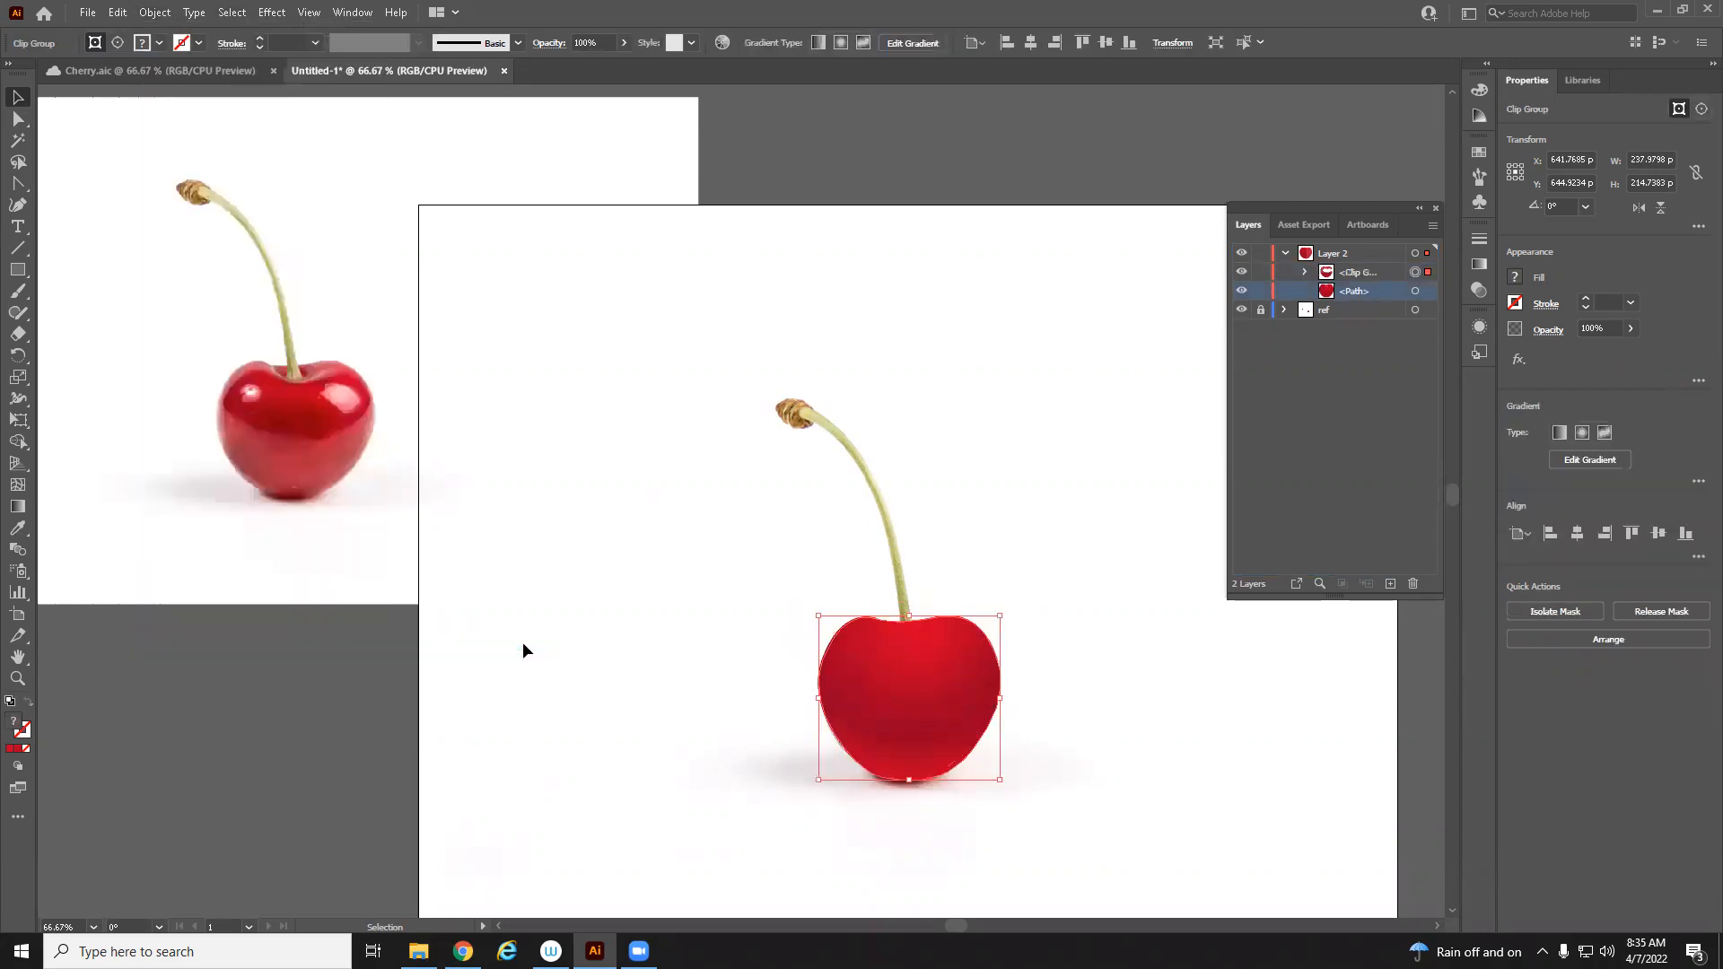
# Fill the clipped band path with a colour sampled from the reference cherry's lighter area using the Eyedropper
pyautogui.click(1306, 272)
pyautogui.click(1416, 311)
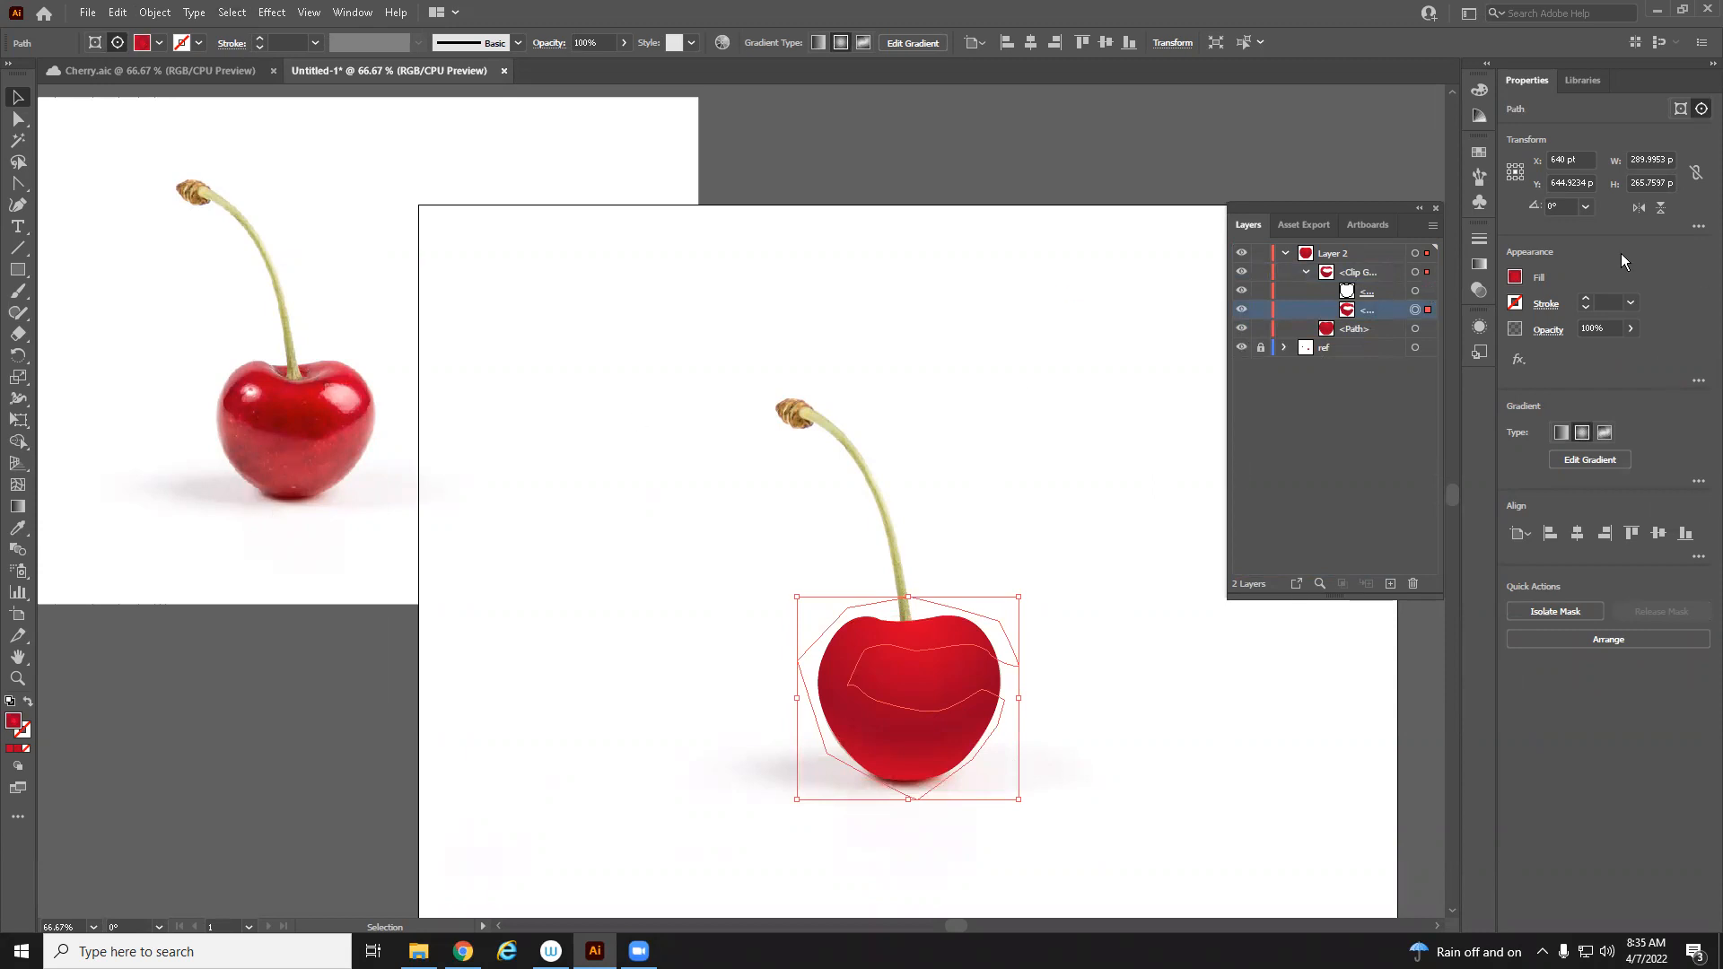
pyautogui.click(1514, 278)
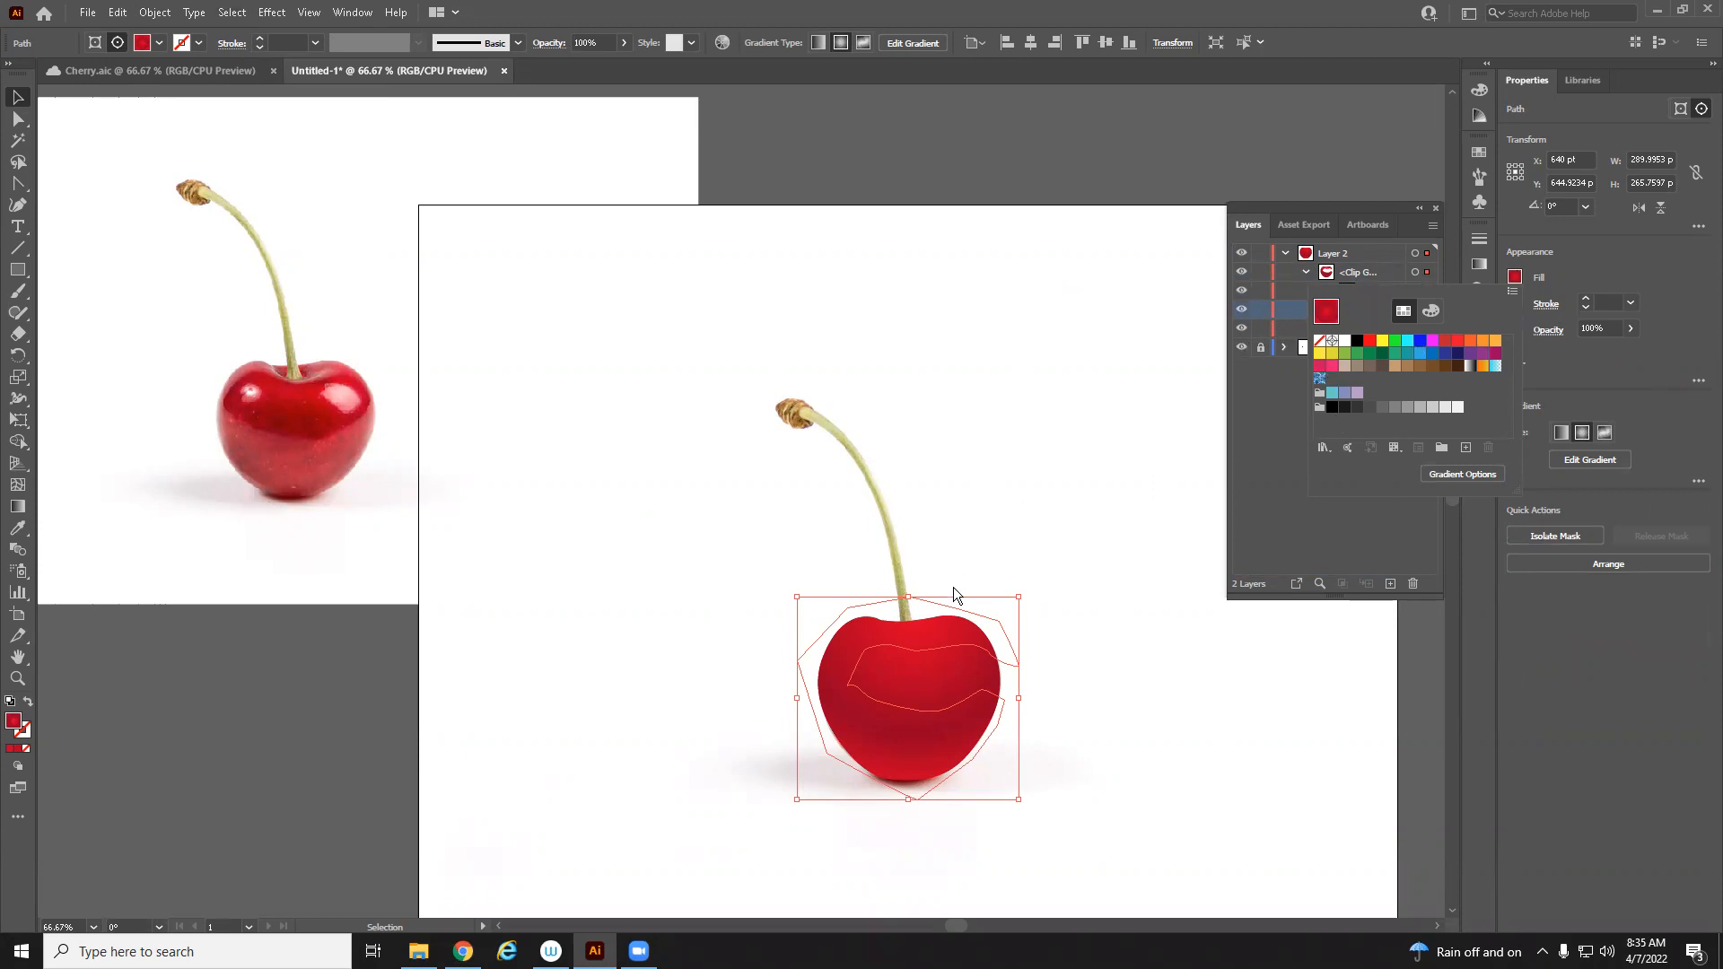
pyautogui.press('i')
pyautogui.click(343, 397)
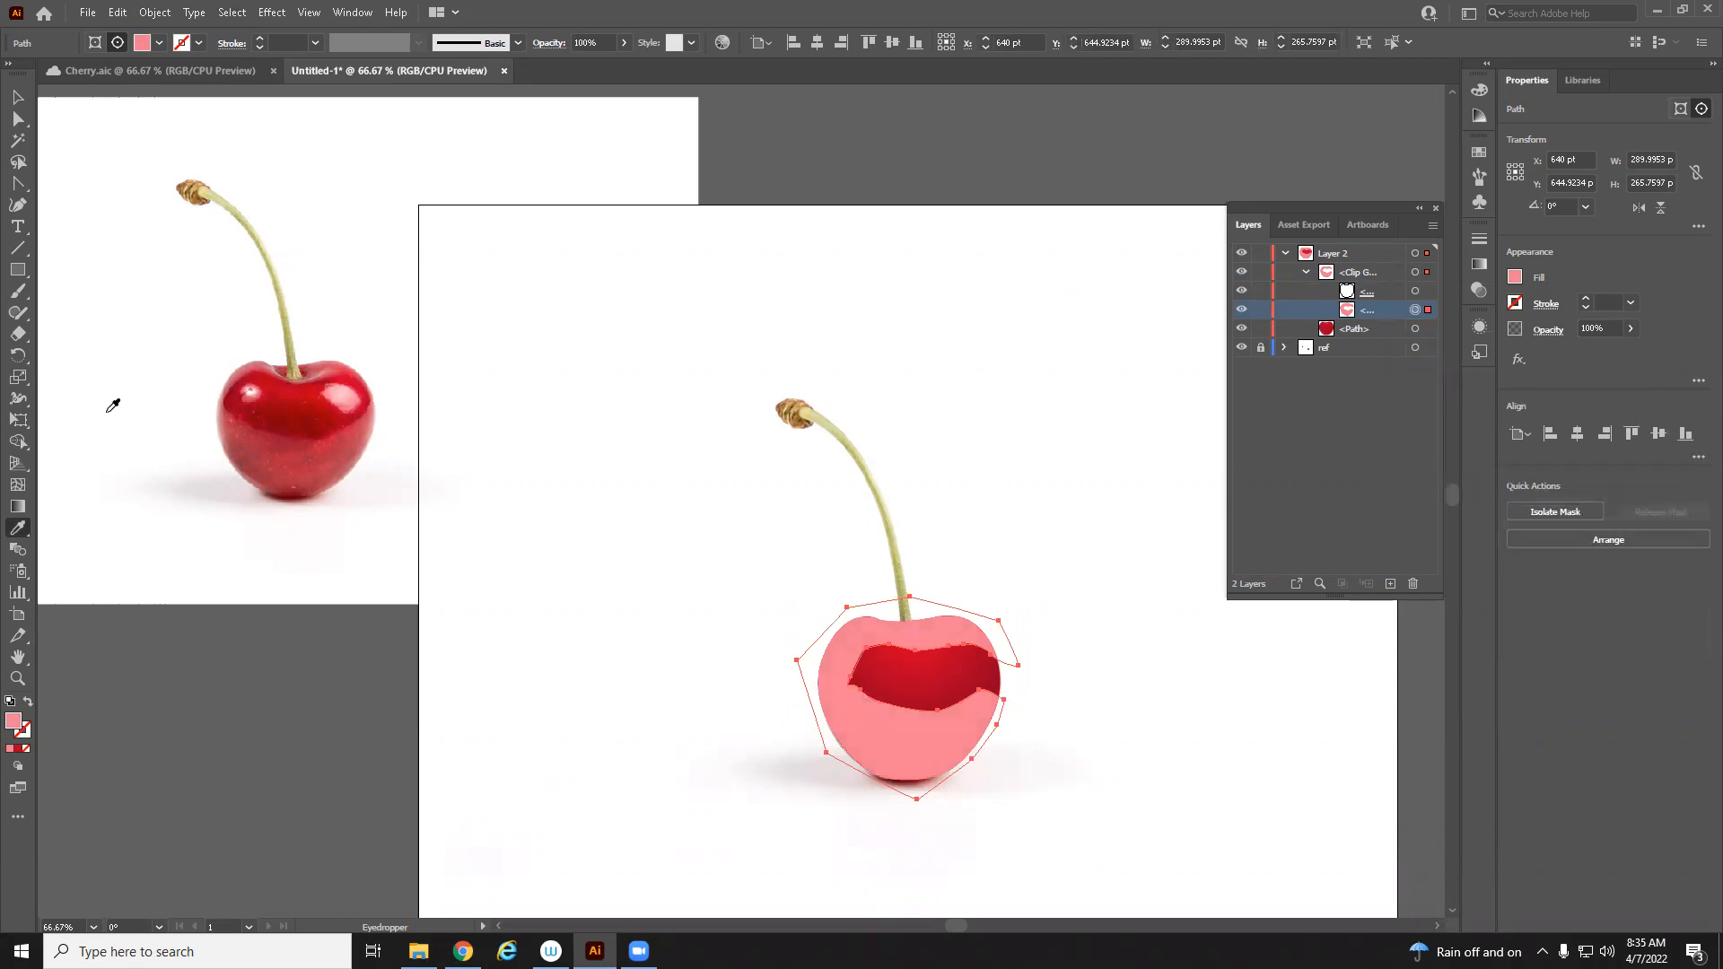
pyautogui.click(241, 372)
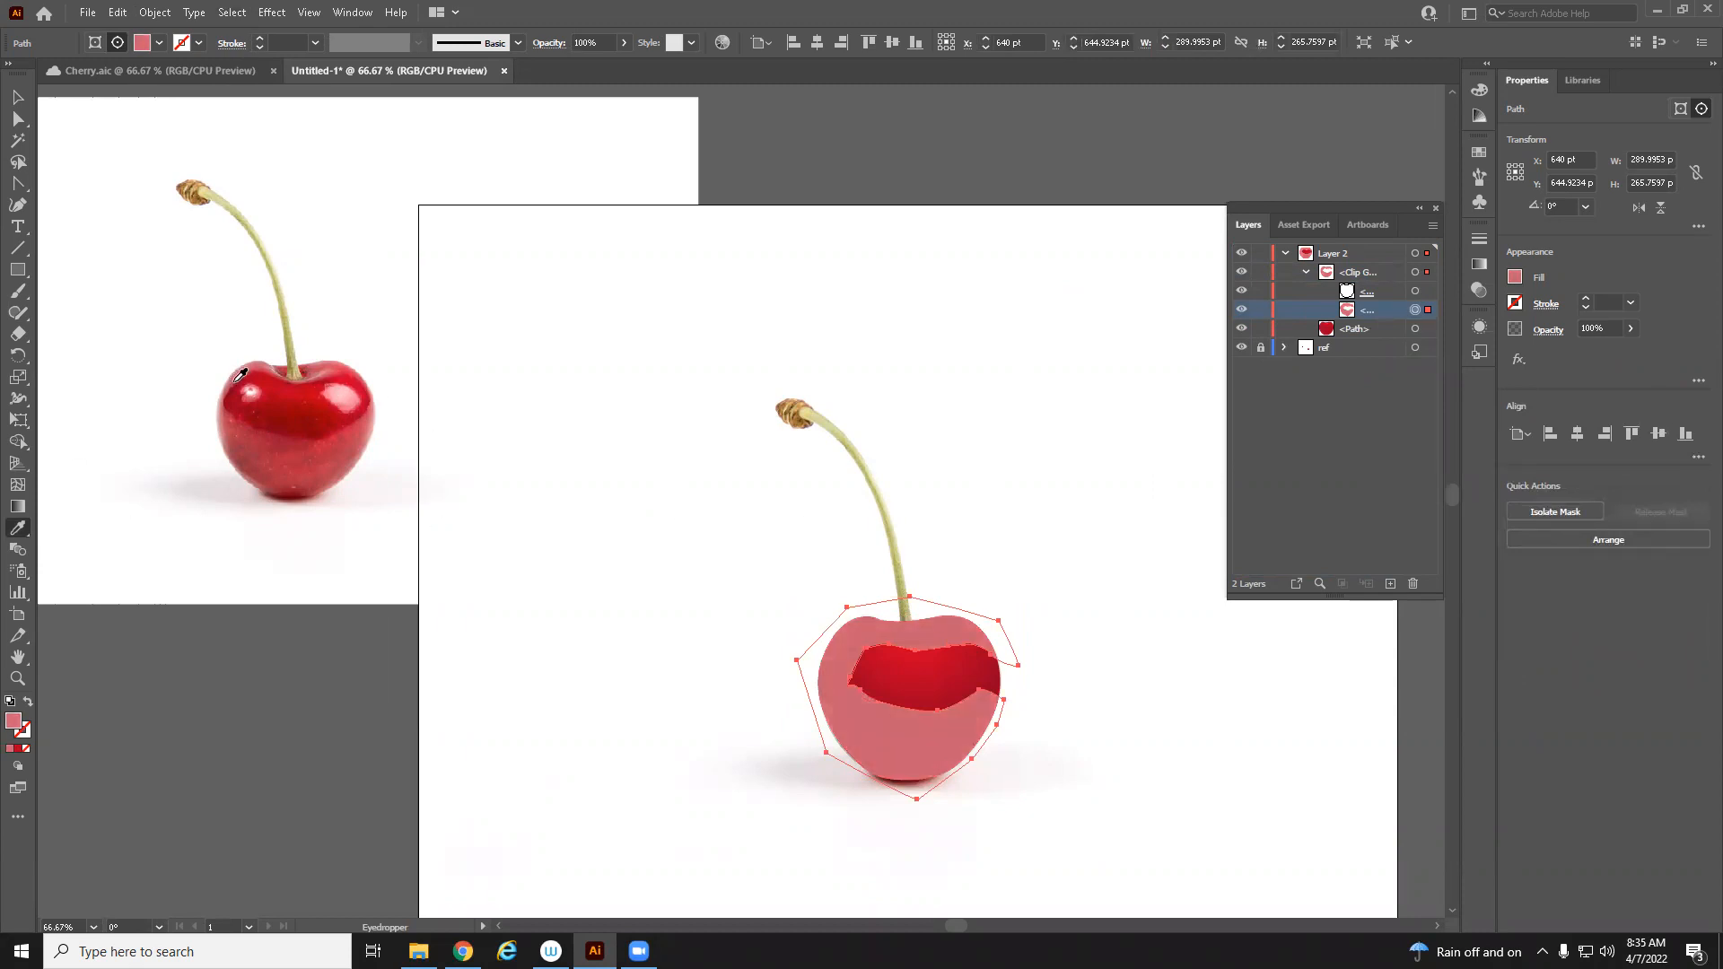
pyautogui.press('v')
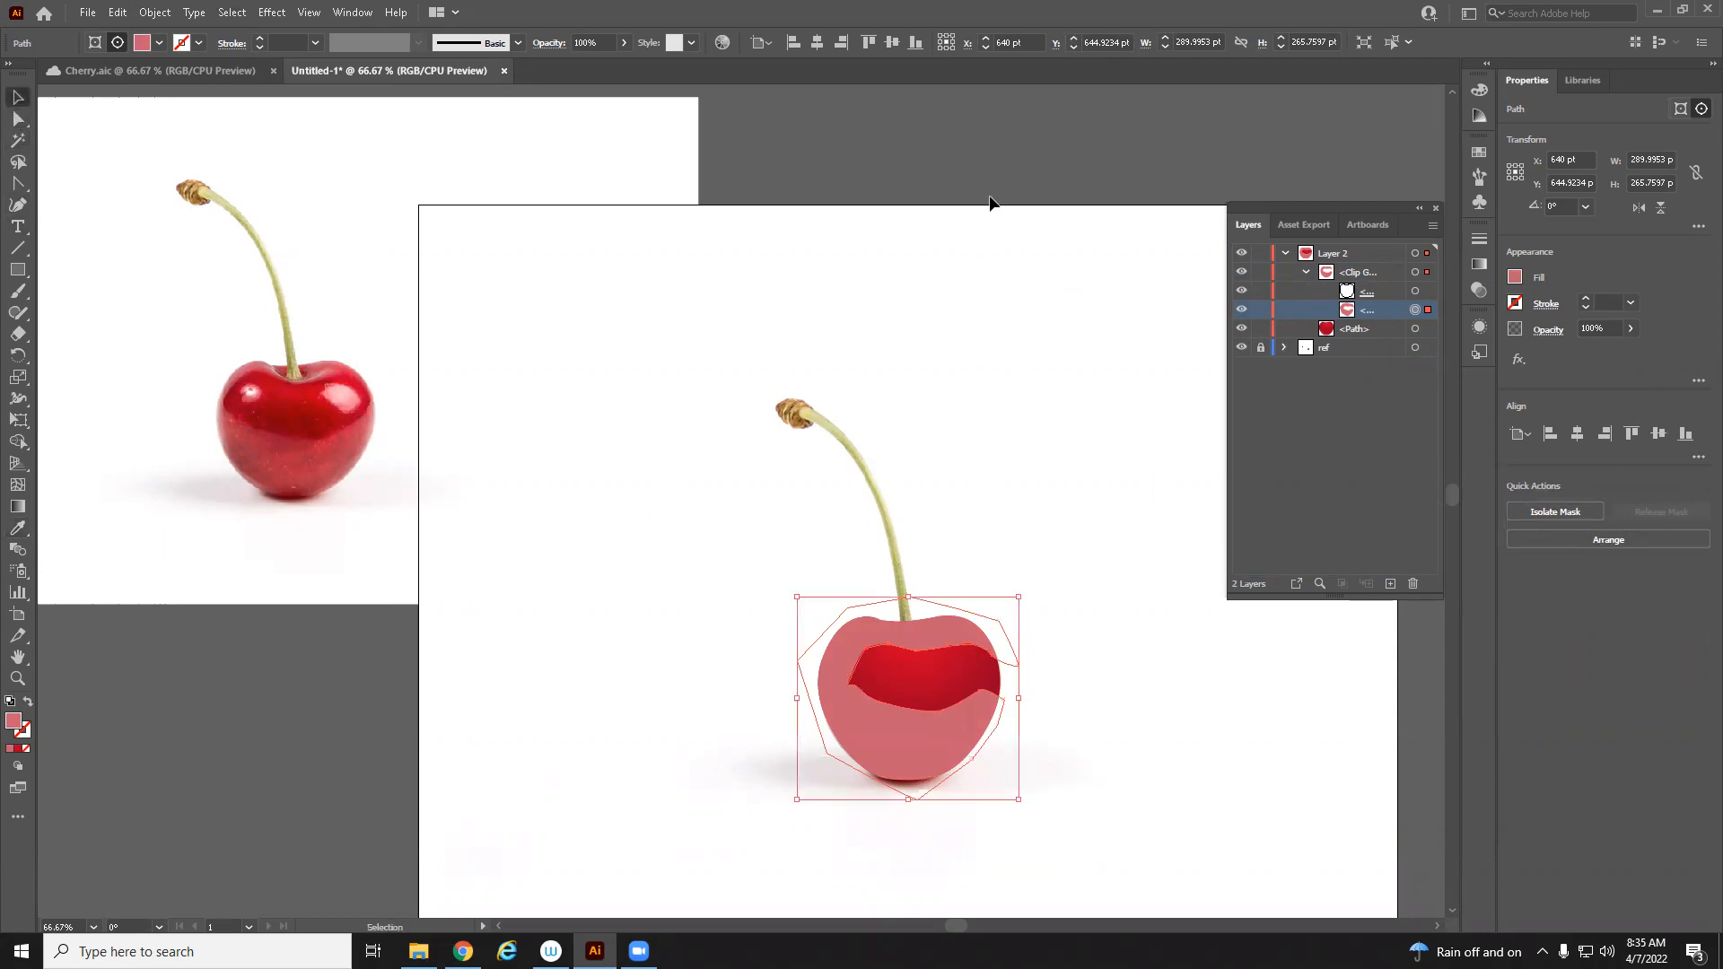
# Apply a Feather effect with a 10 pt radius to the clipped band path, then deselect
pyautogui.click(1517, 361)
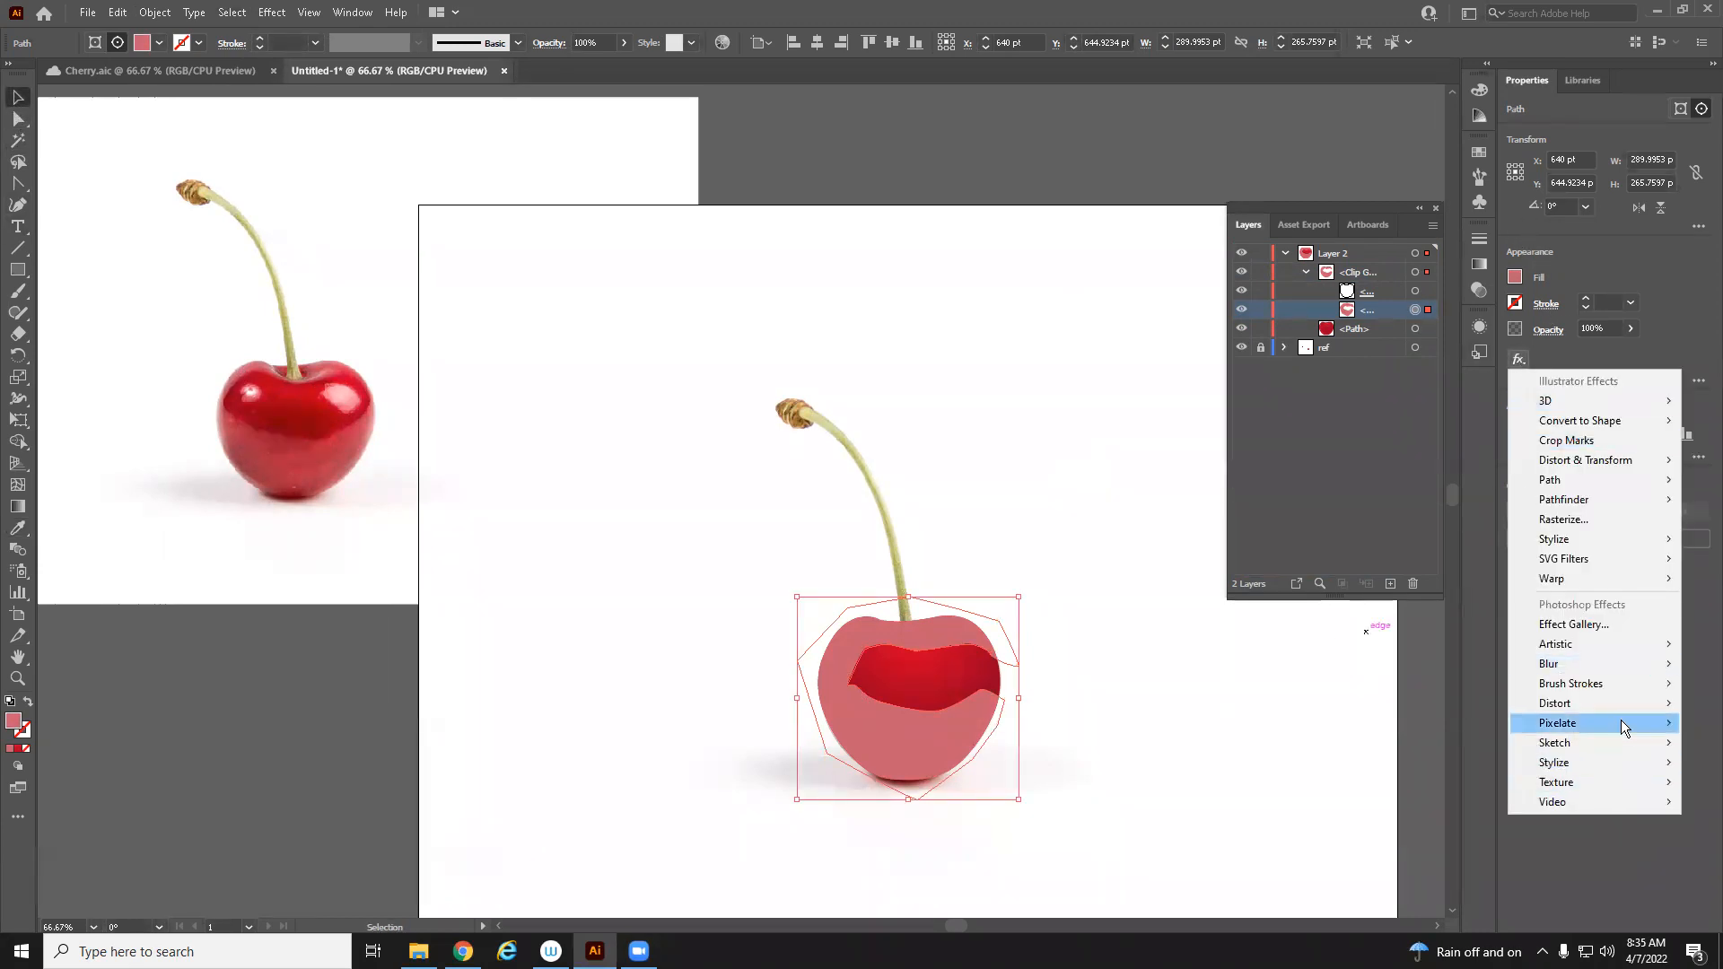
pyautogui.moveTo(1583, 542)
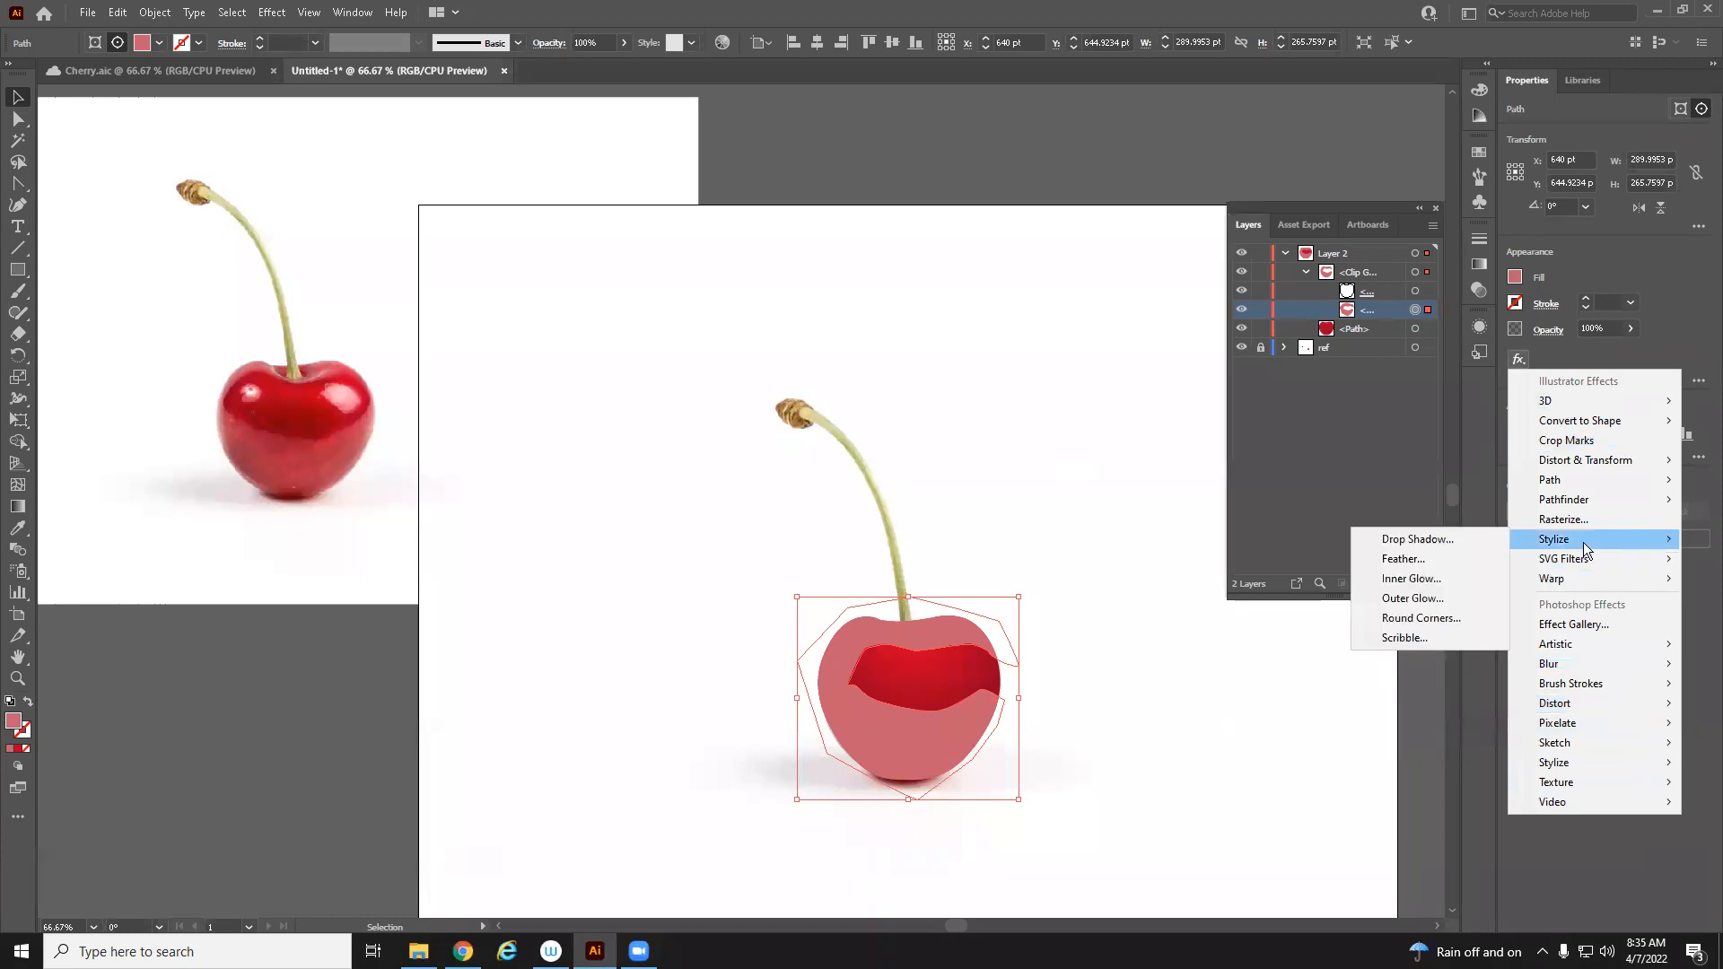
pyautogui.click(1462, 559)
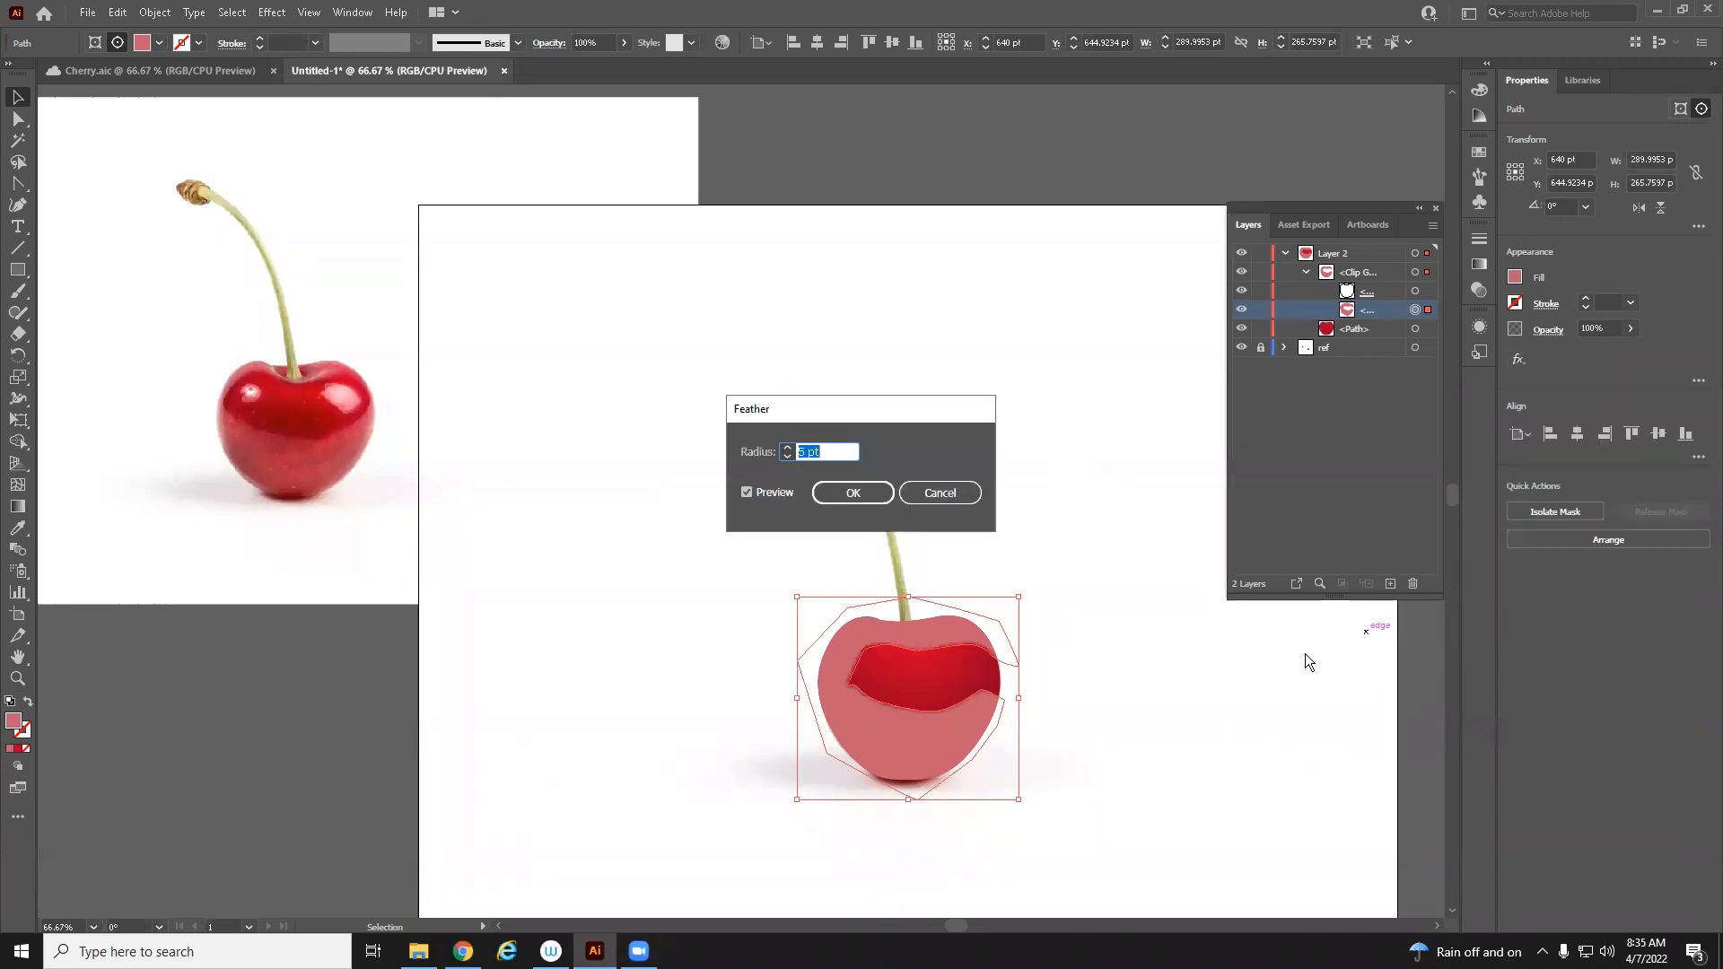
pyautogui.click(787, 447)
pyautogui.click(787, 447)
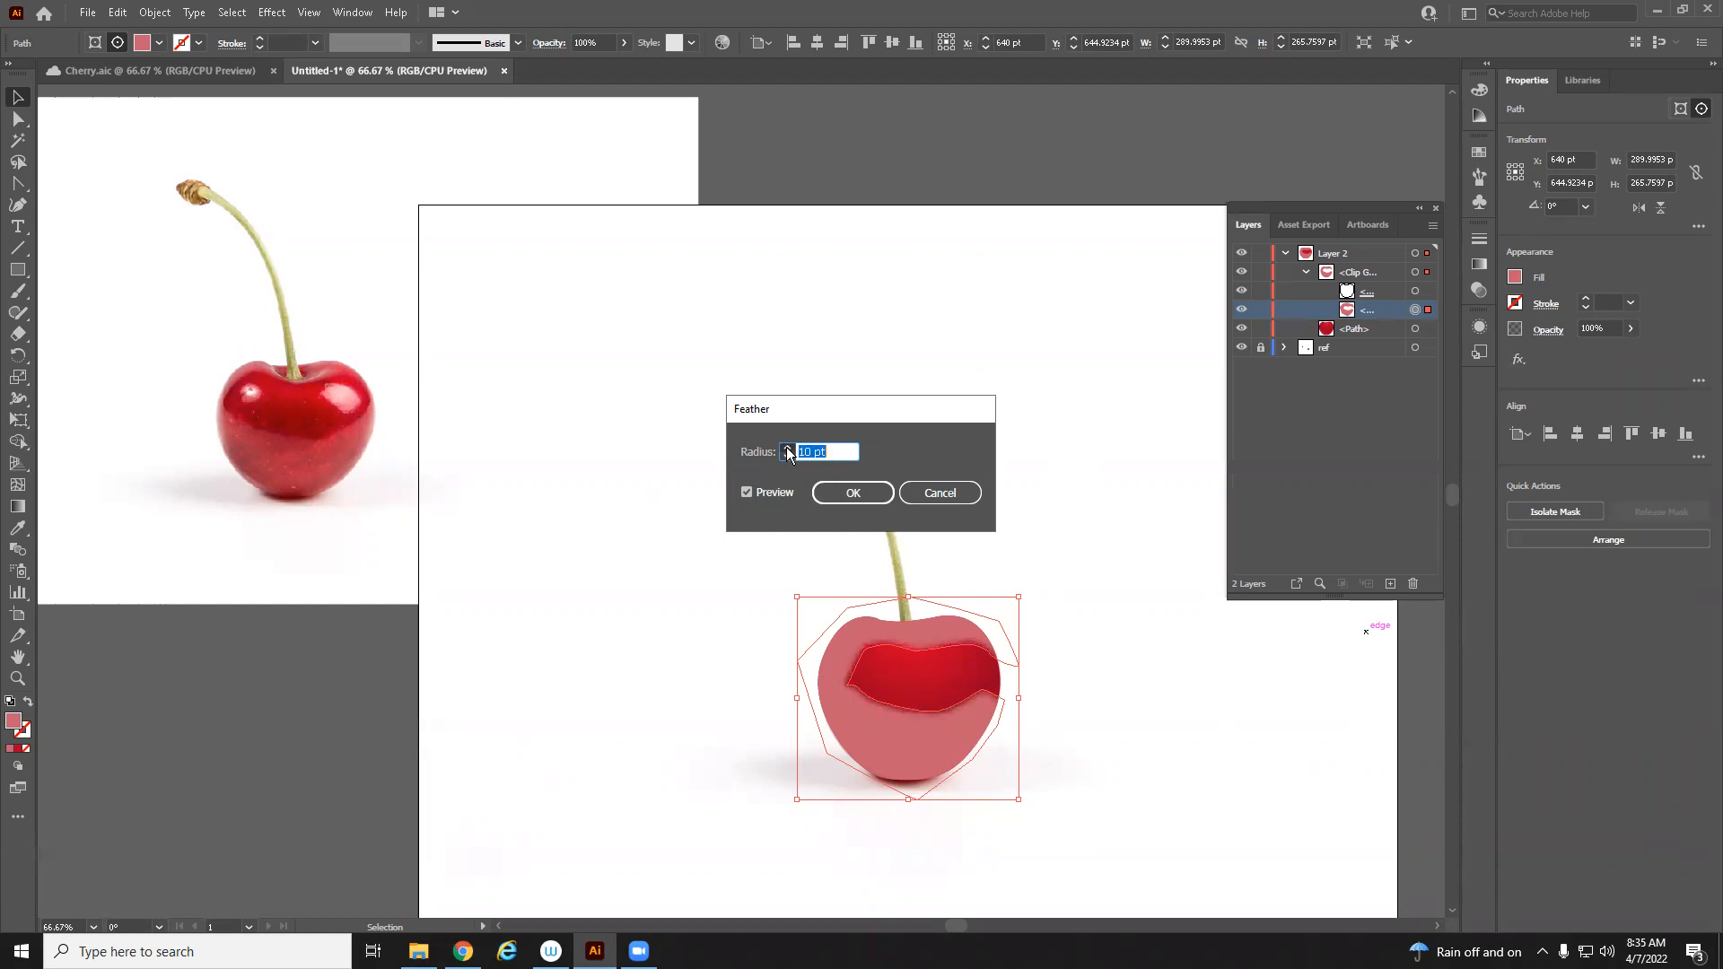
pyautogui.click(869, 497)
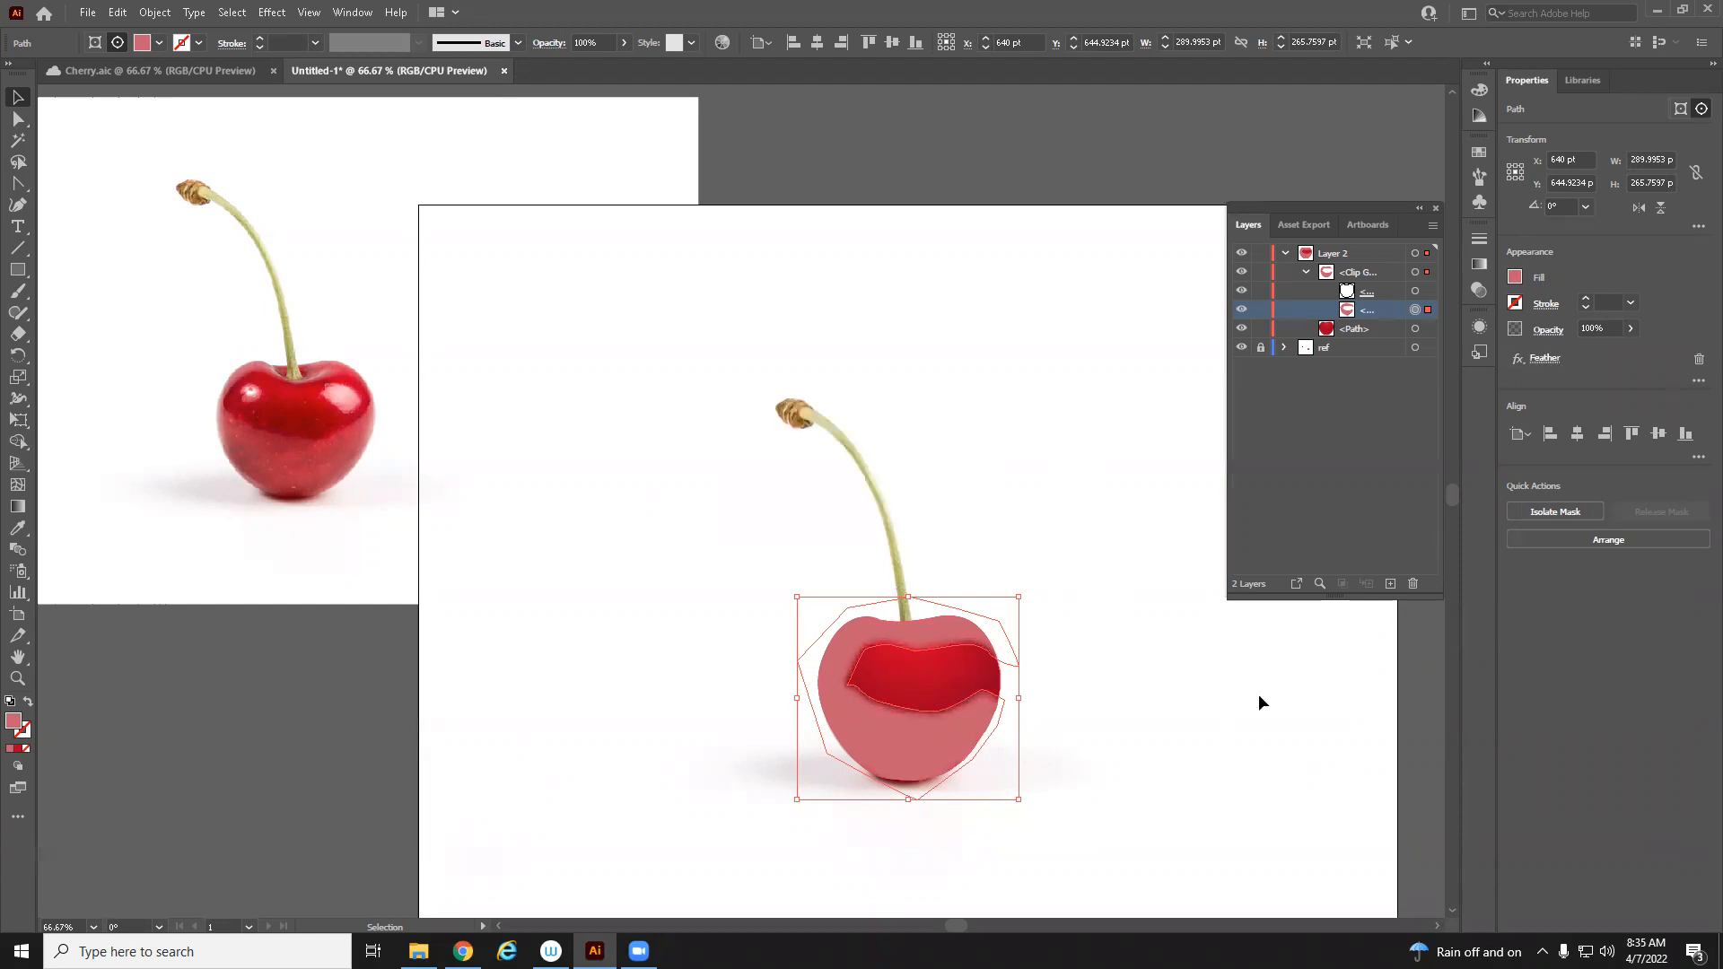
pyautogui.click(732, 572)
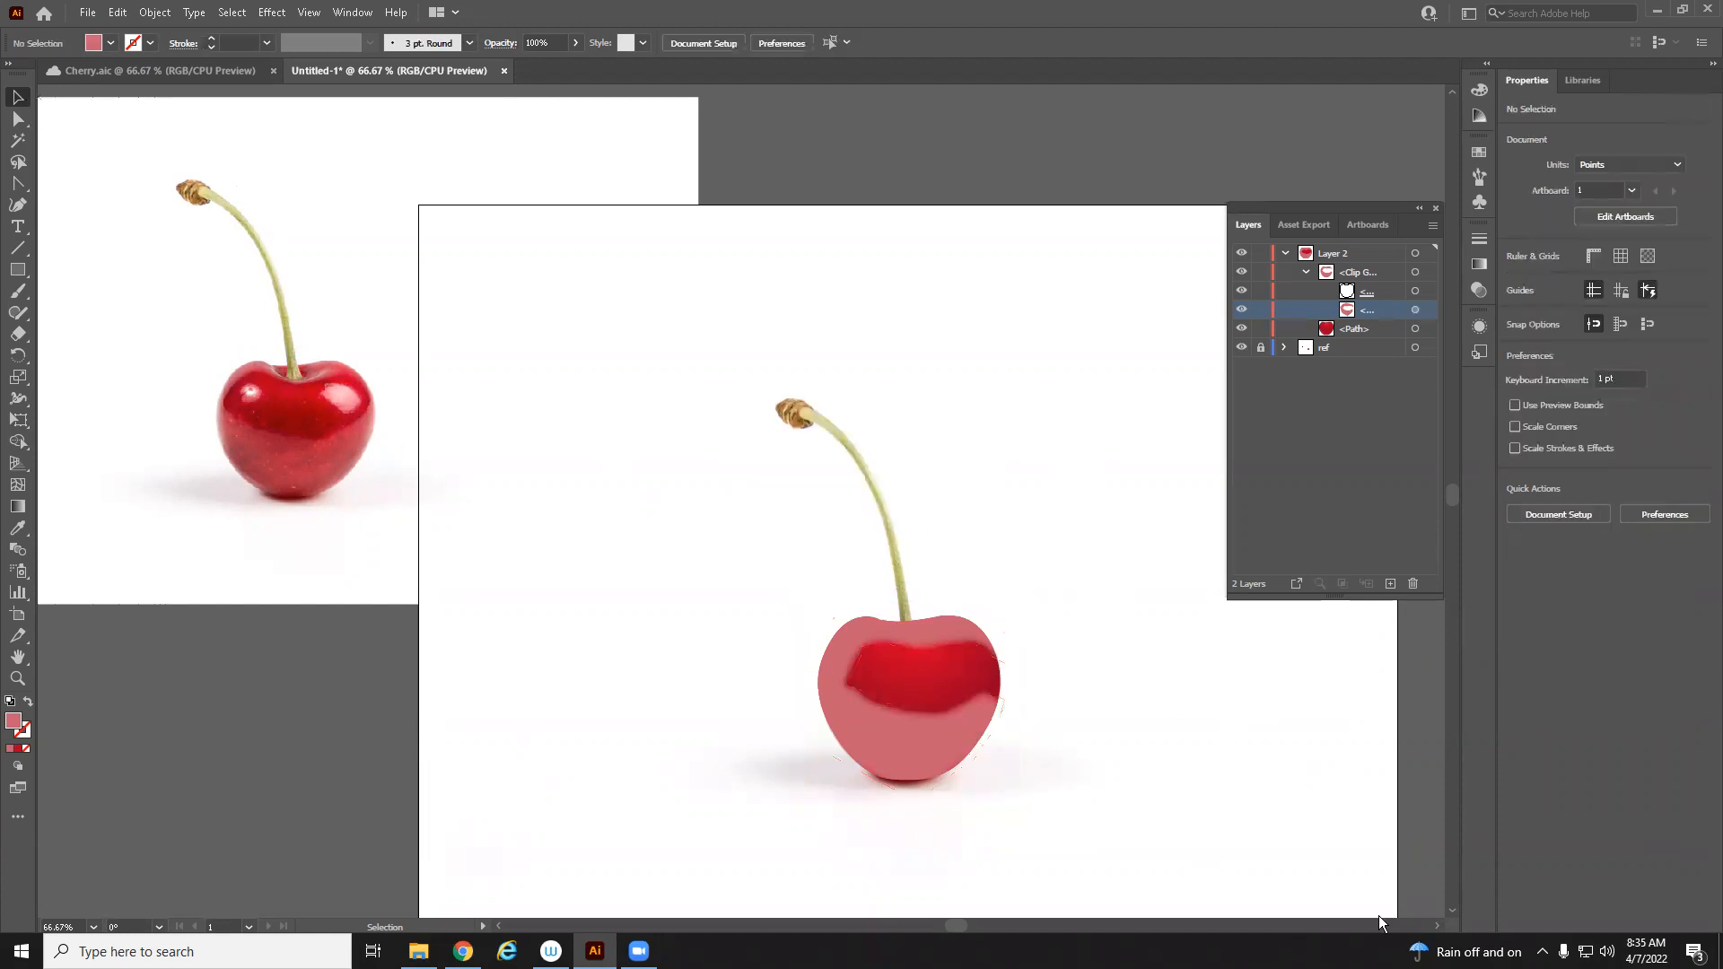
# Lower the band path's opacity to about 35%
pyautogui.click(1431, 312)
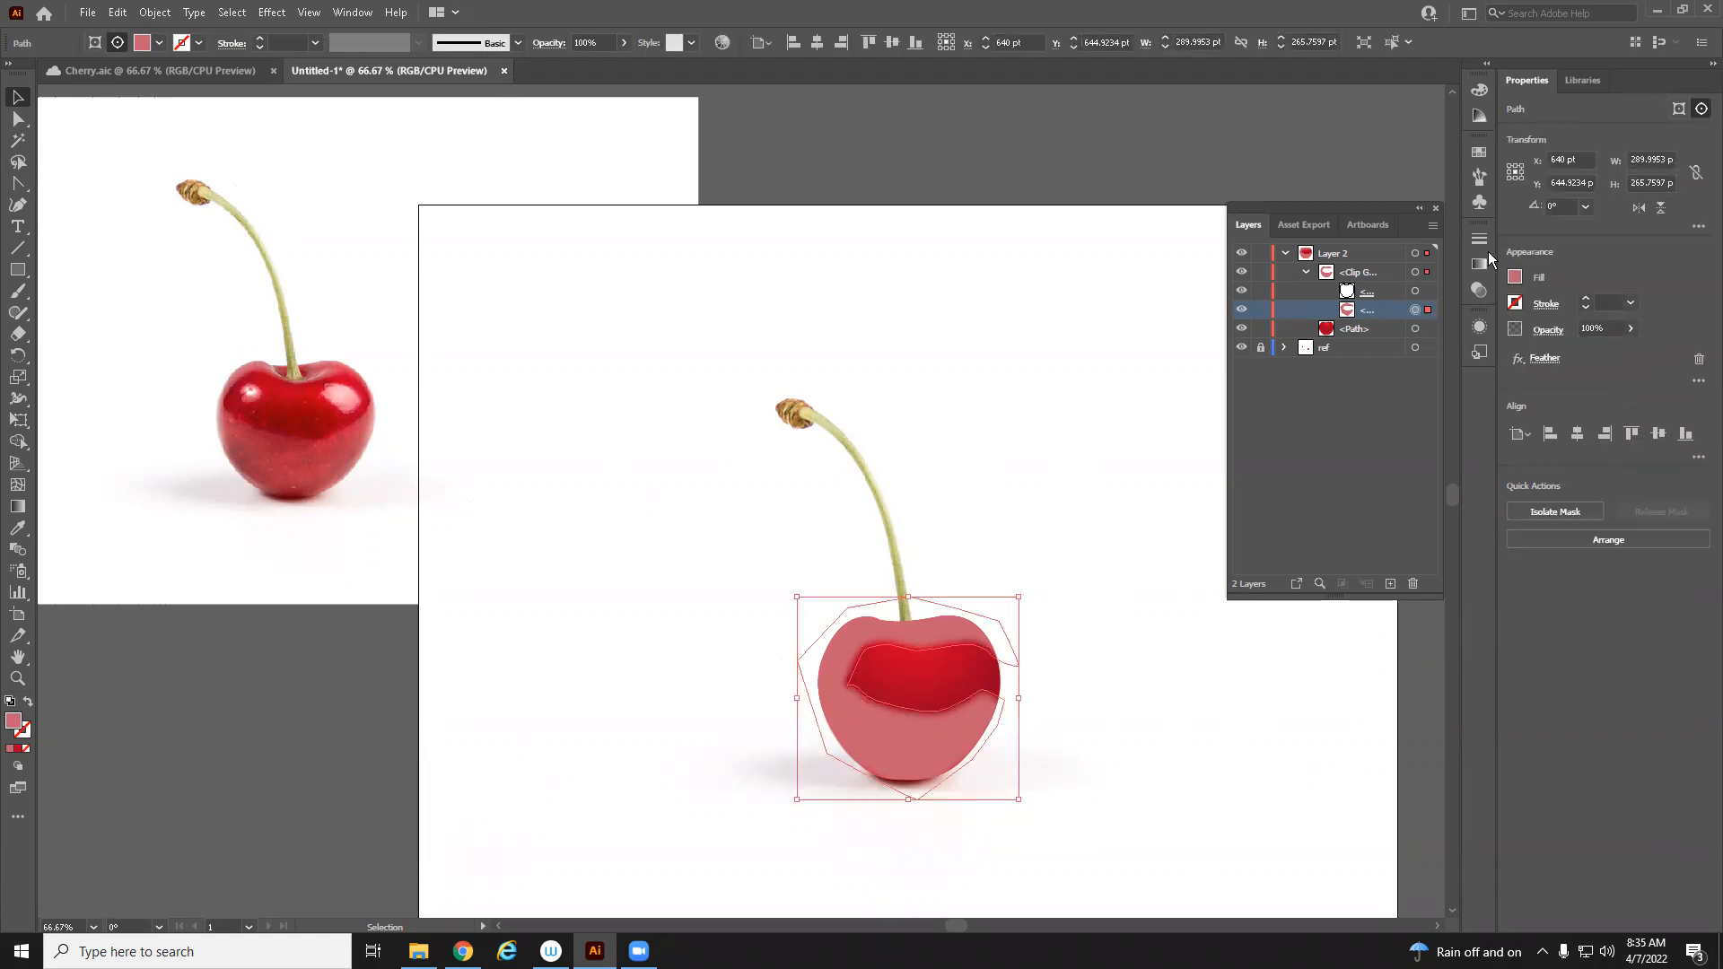
pyautogui.click(1634, 329)
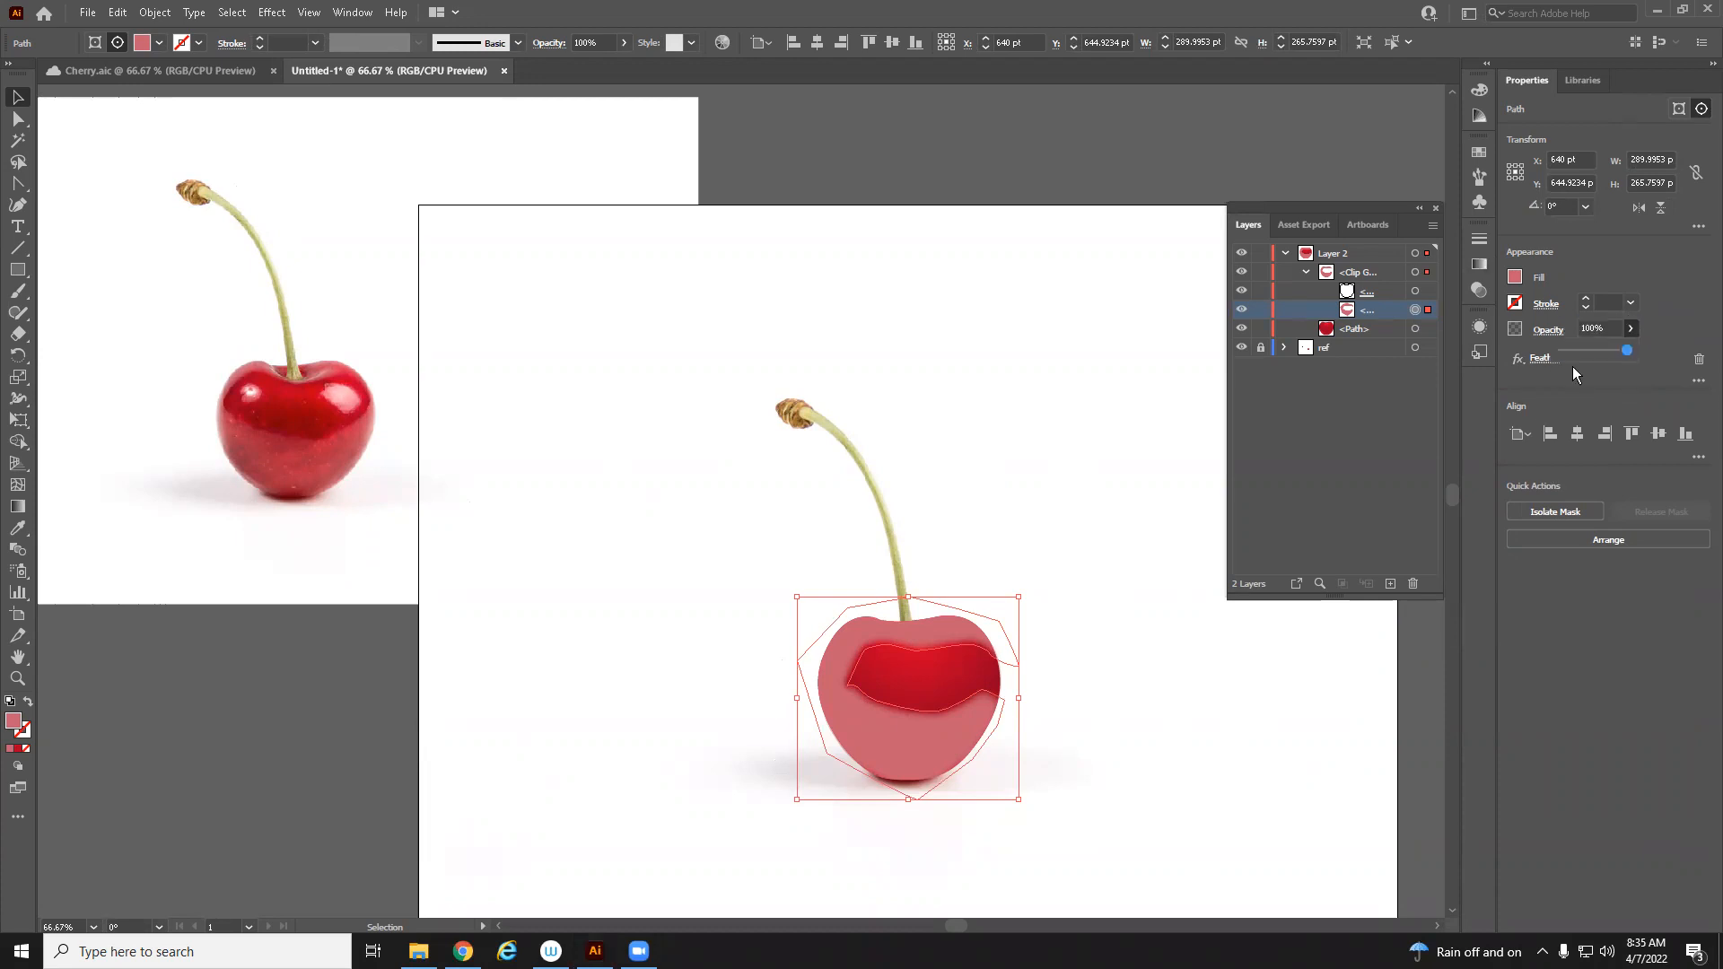
pyautogui.moveTo(1595, 350); pyautogui.dragTo(1584, 351)
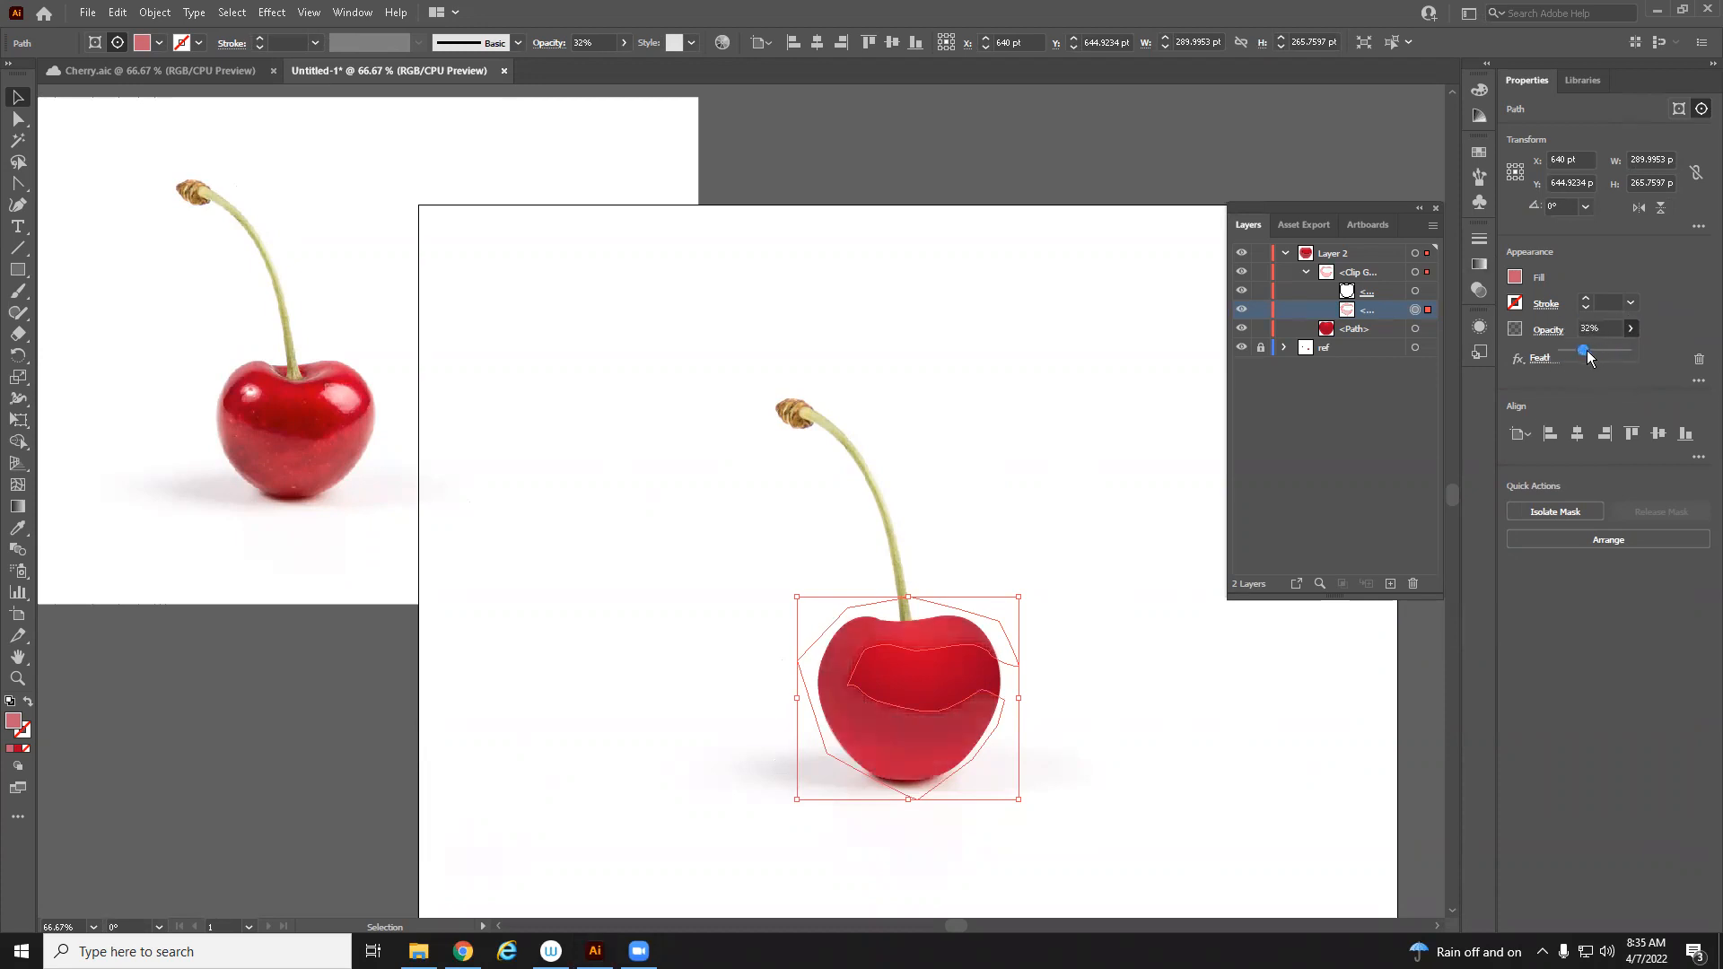
# Hide the cherry fill path and the band path in Layer 2 to expose the reference cherry for tracing
pyautogui.click(20, 98)
pyautogui.click(642, 379)
pyautogui.press('z')
pyautogui.click(891, 640)
pyautogui.moveTo(762, 641); pyautogui.dragTo(931, 684)
pyautogui.keyDown('alt'); pyautogui.click(579, 536); pyautogui.keyUp('alt')
pyautogui.moveTo(638, 464); pyautogui.dragTo(646, 486)
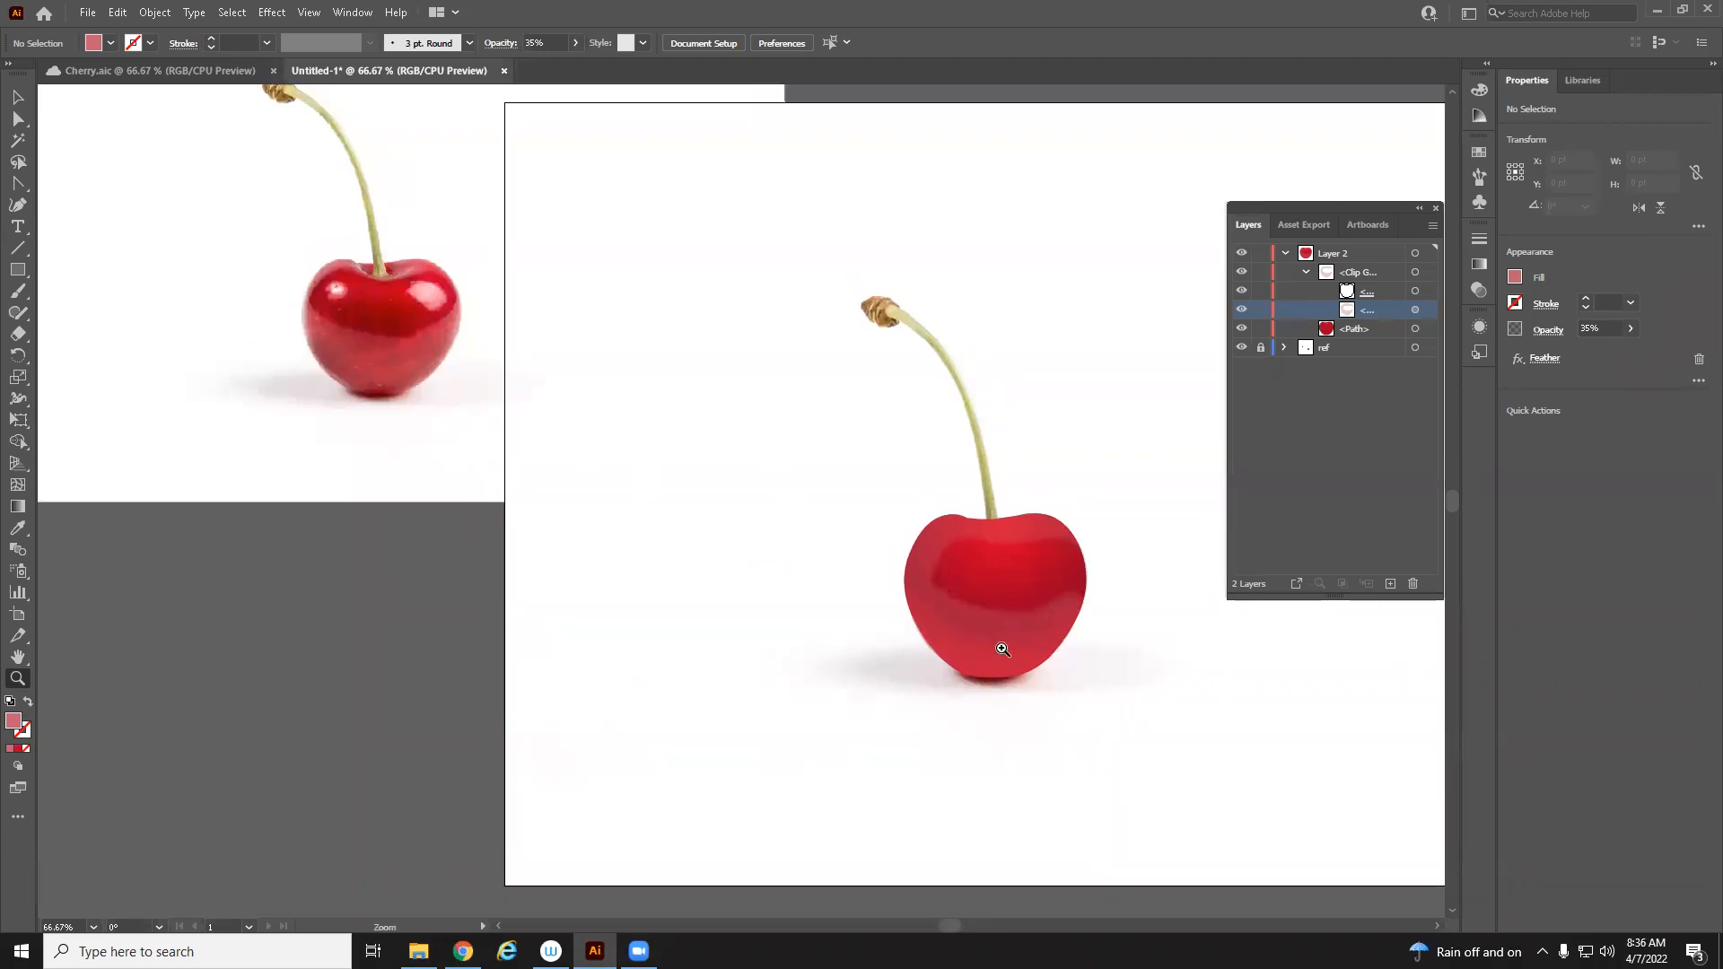
pyautogui.click(753, 460)
pyautogui.moveTo(263, 318); pyautogui.dragTo(643, 425)
pyautogui.click(651, 438)
pyautogui.moveTo(899, 662); pyautogui.dragTo(731, 589)
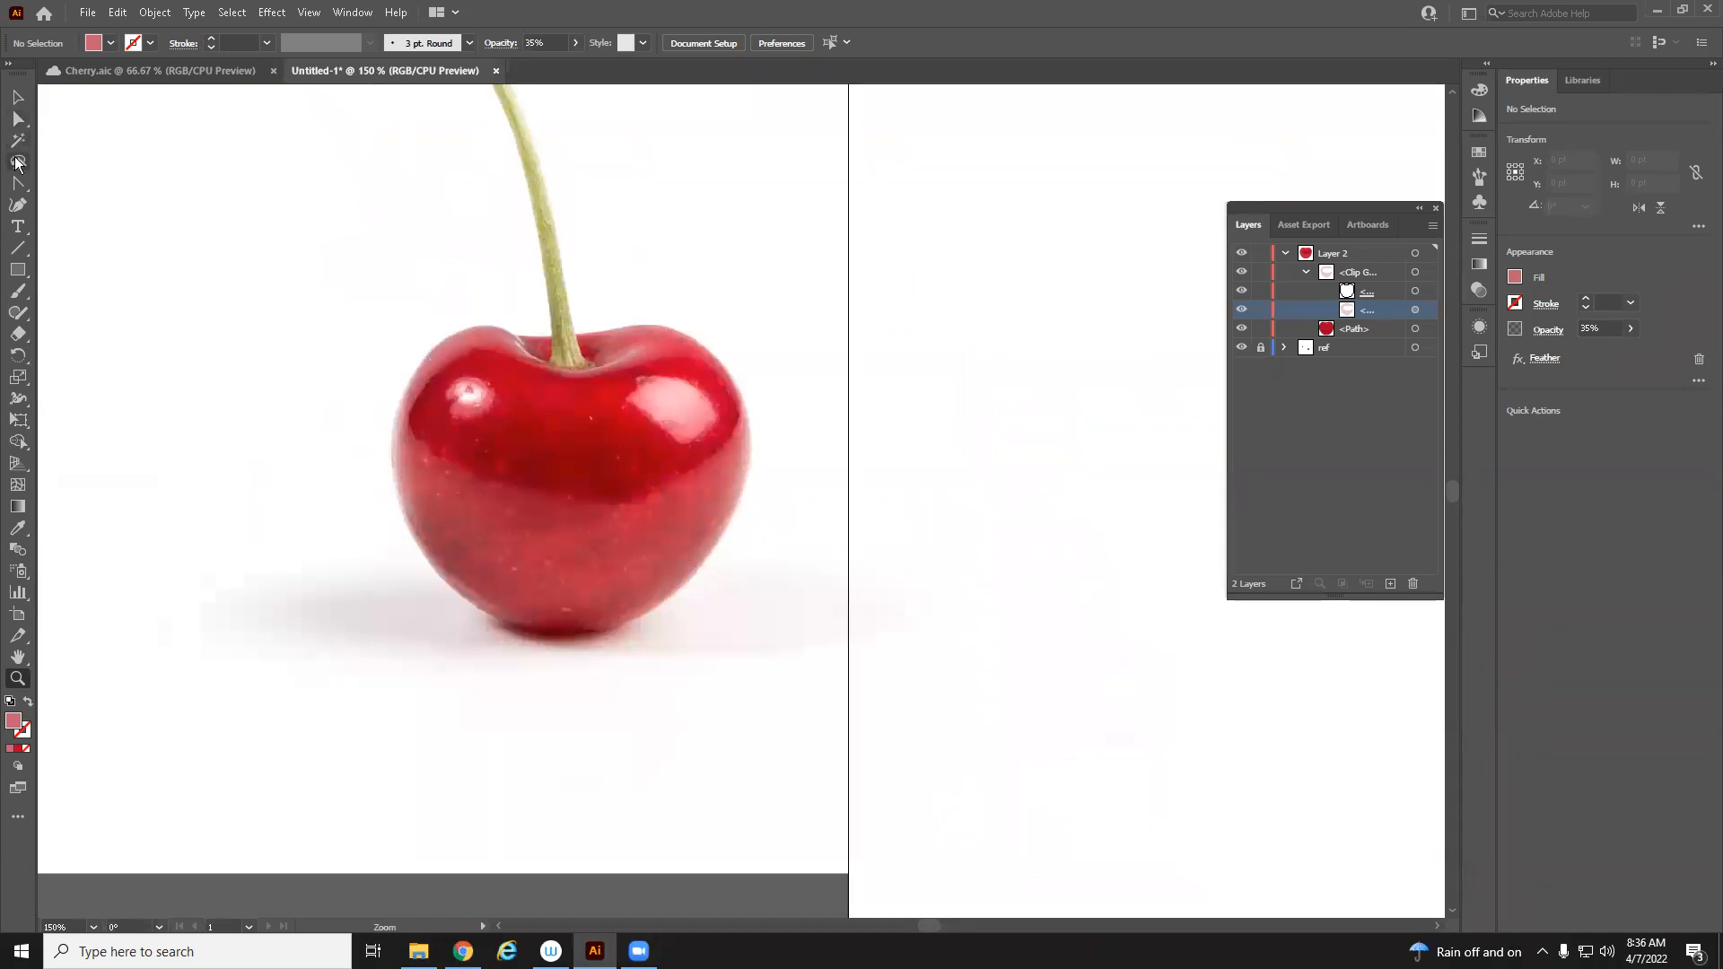
pyautogui.click(17, 205)
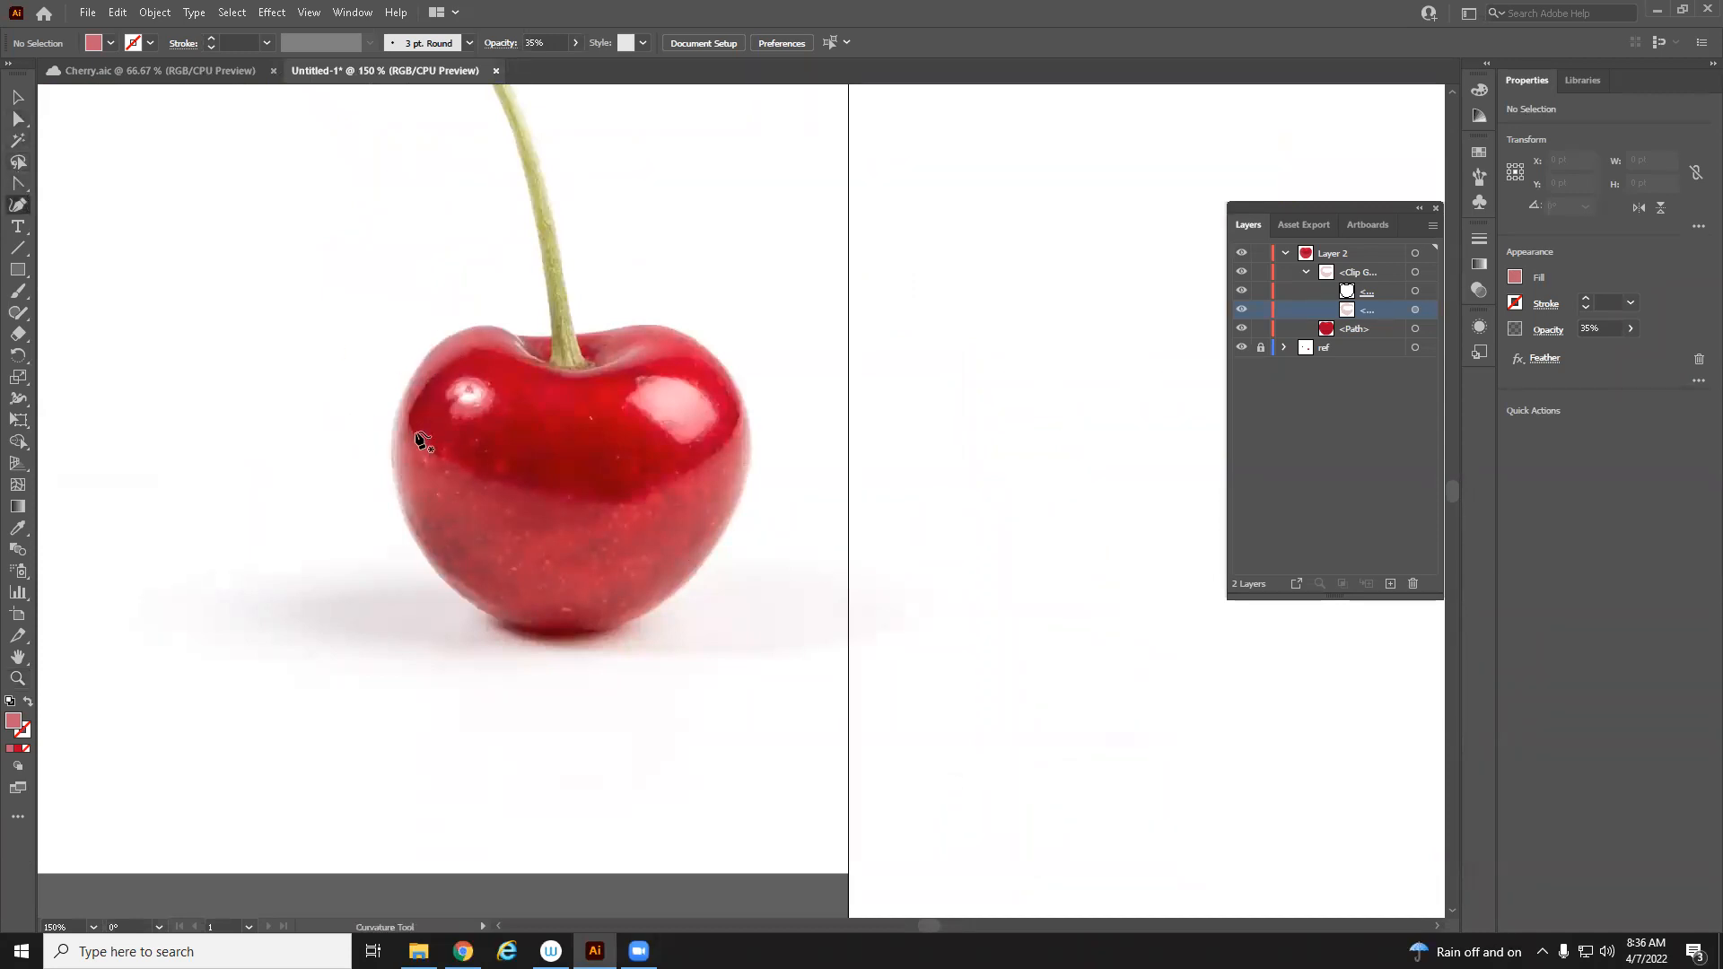
pyautogui.moveTo(834, 589); pyautogui.dragTo(84, 188)
pyautogui.moveTo(1181, 509); pyautogui.dragTo(744, 277)
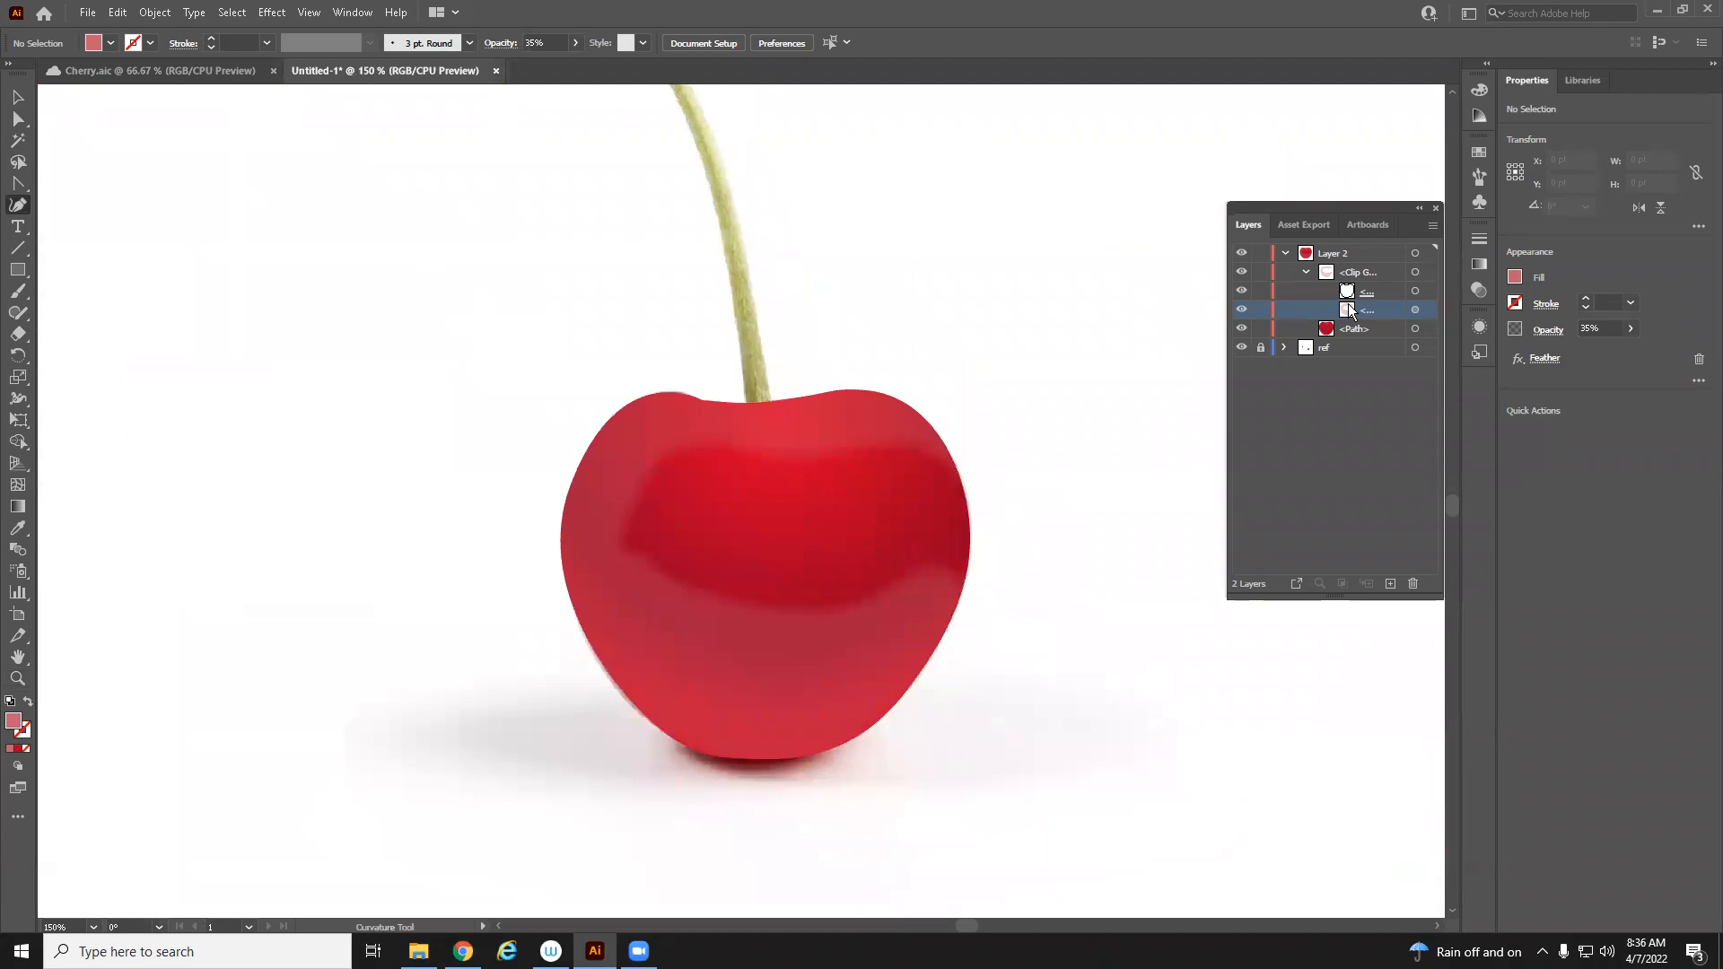
pyautogui.click(1241, 329)
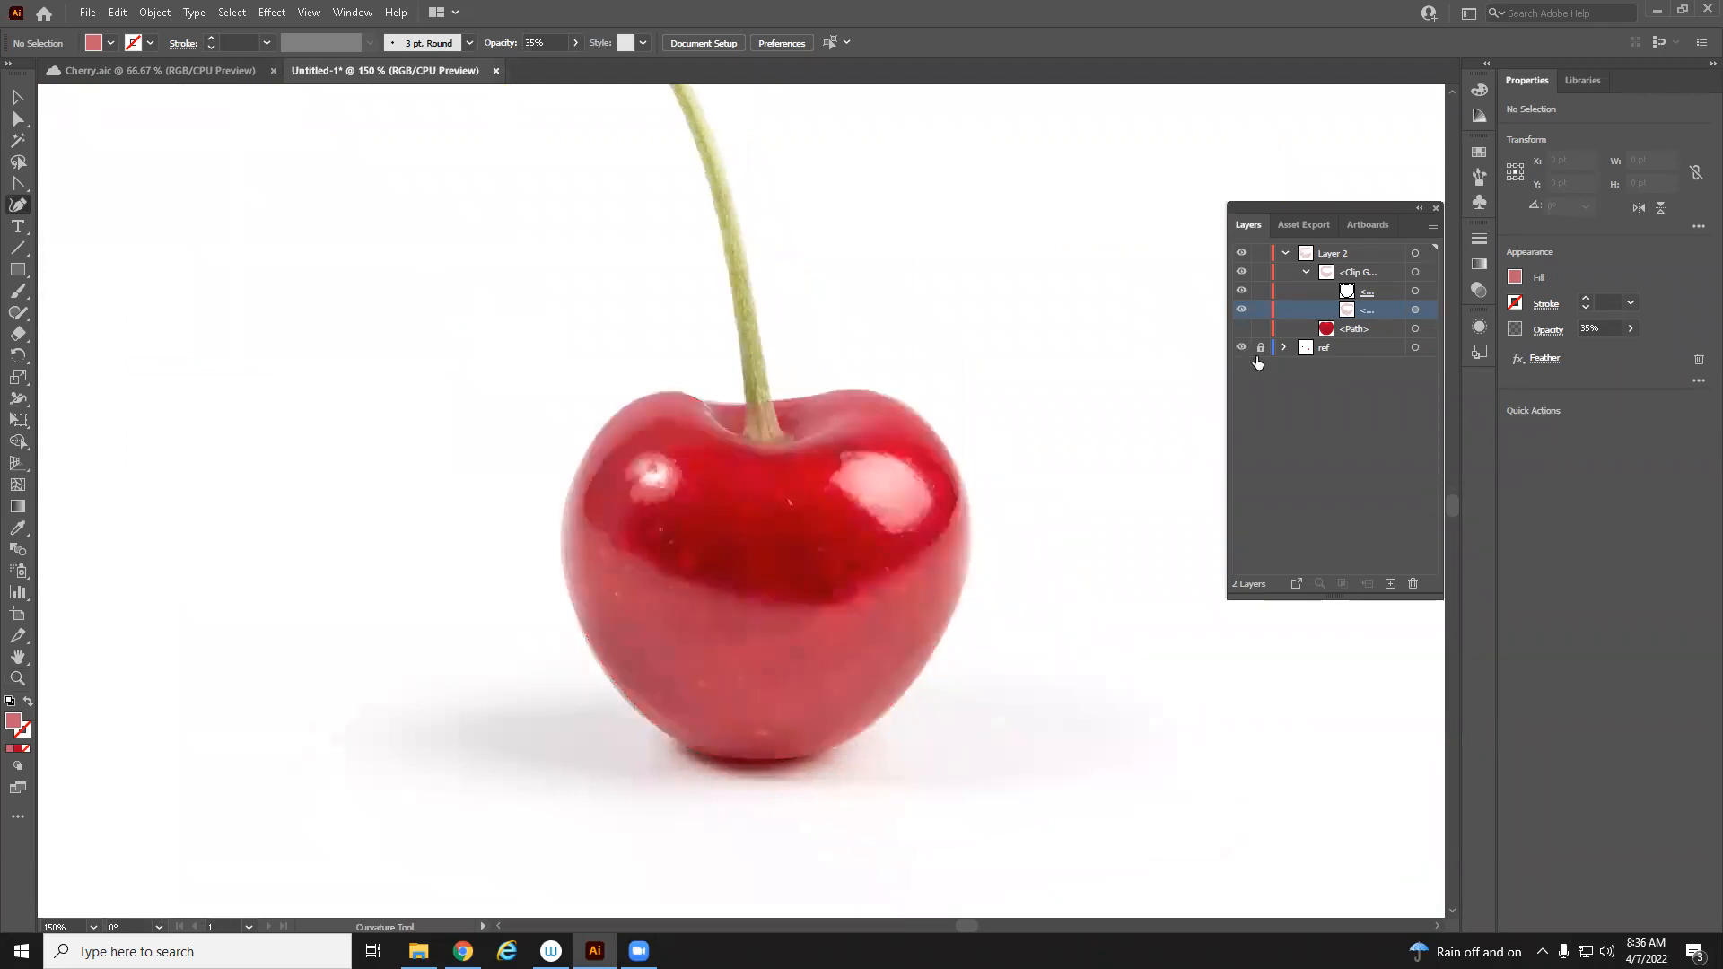
pyautogui.click(1241, 311)
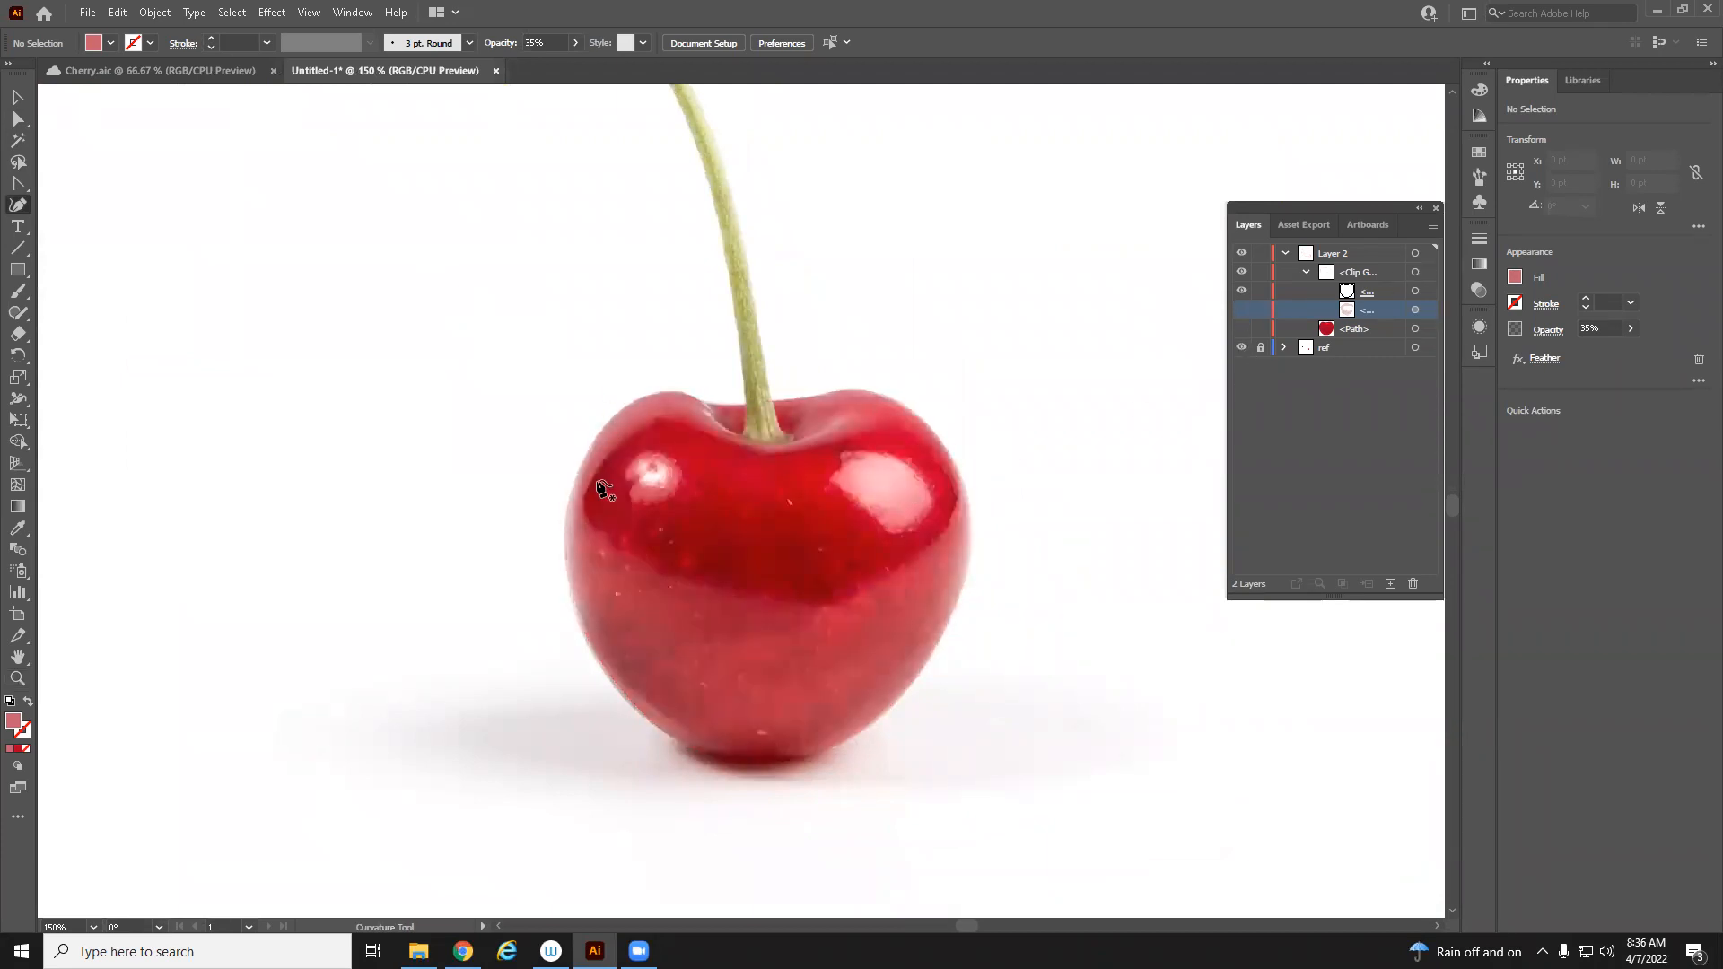
# Trace the highlight shape over the cherry's upper-left shoulder as a closed path with the Curvature tool
pyautogui.click(738, 444)
pyautogui.click(660, 419)
pyautogui.click(607, 451)
pyautogui.click(583, 504)
pyautogui.click(588, 538)
pyautogui.click(534, 567)
pyautogui.click(532, 463)
pyautogui.click(604, 363)
pyautogui.click(698, 338)
pyautogui.click(734, 391)
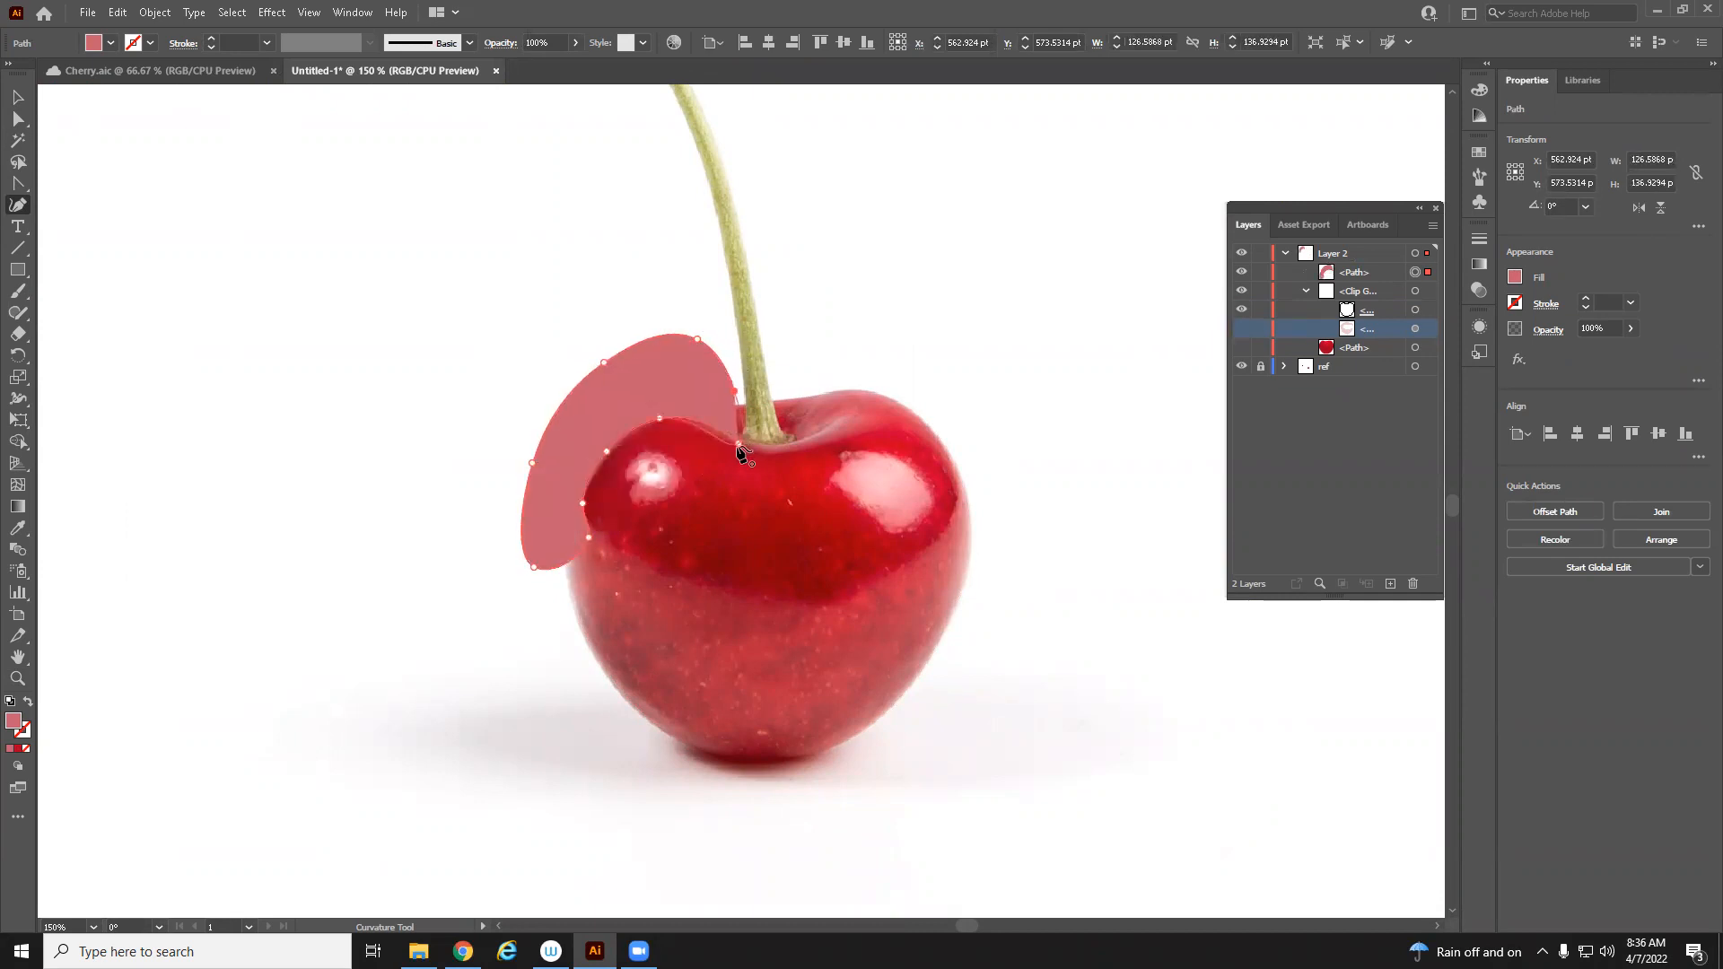
pyautogui.click(738, 445)
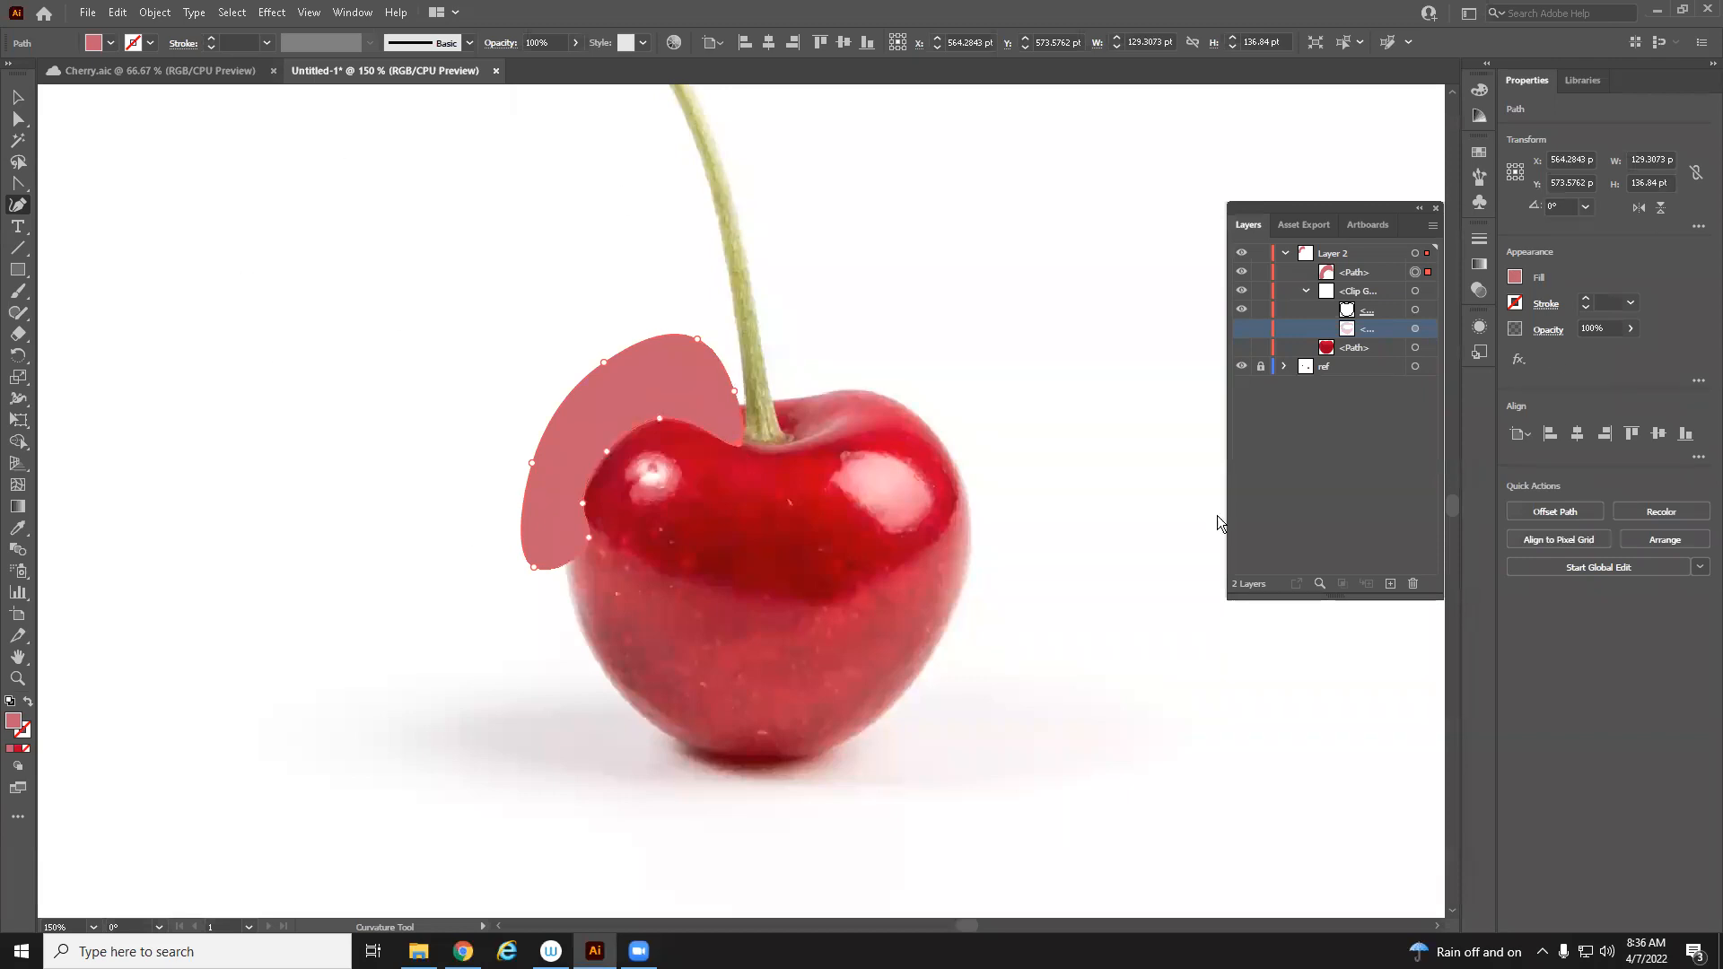
# Fill the highlight path with a colour sampled from the reference cherry's white highlight using the Eyedropper
pyautogui.click(1516, 278)
pyautogui.click(1452, 409)
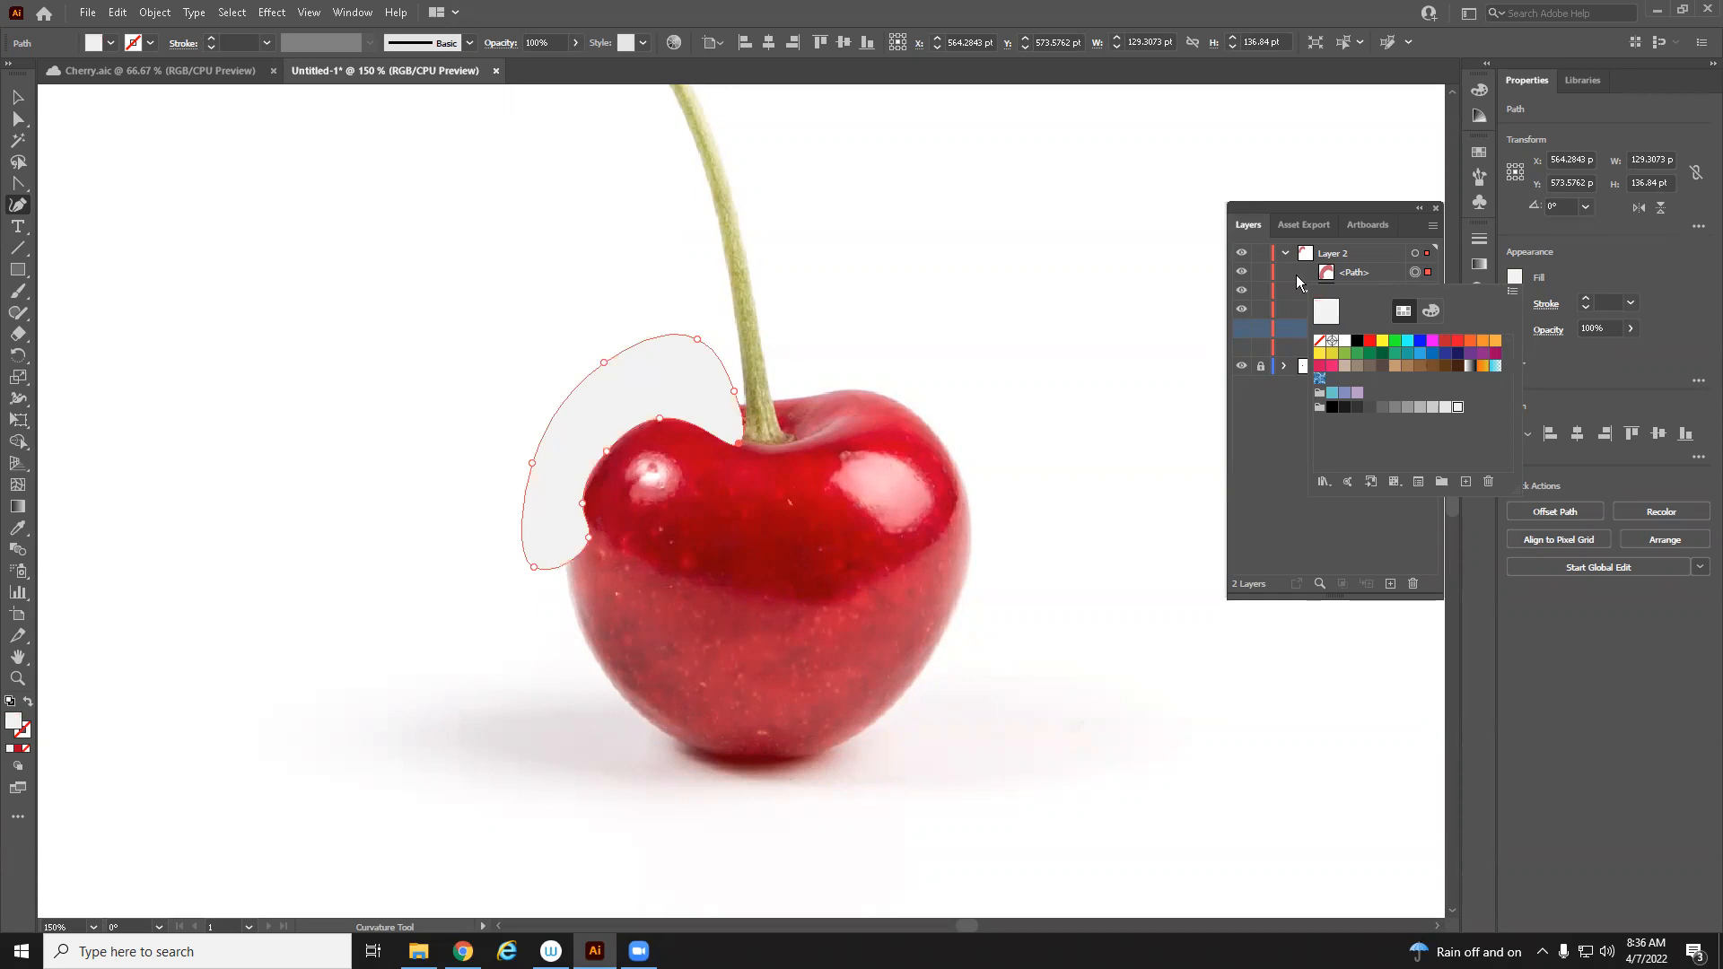
pyautogui.press('i')
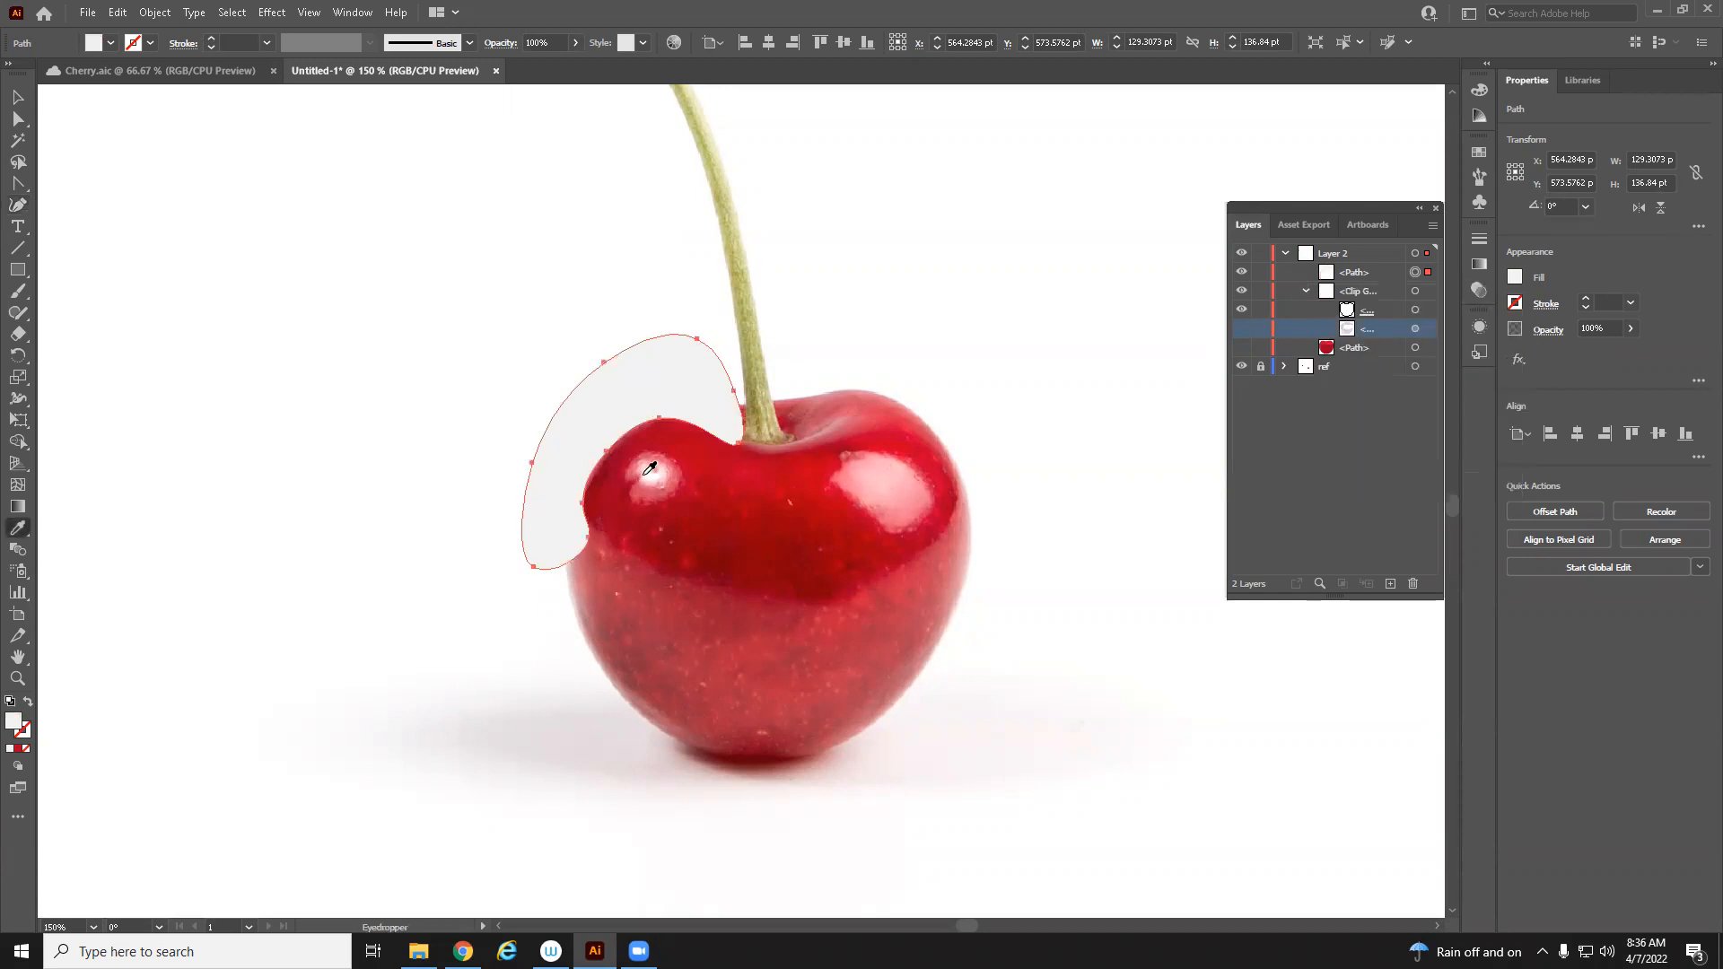
pyautogui.click(657, 493)
pyautogui.click(661, 483)
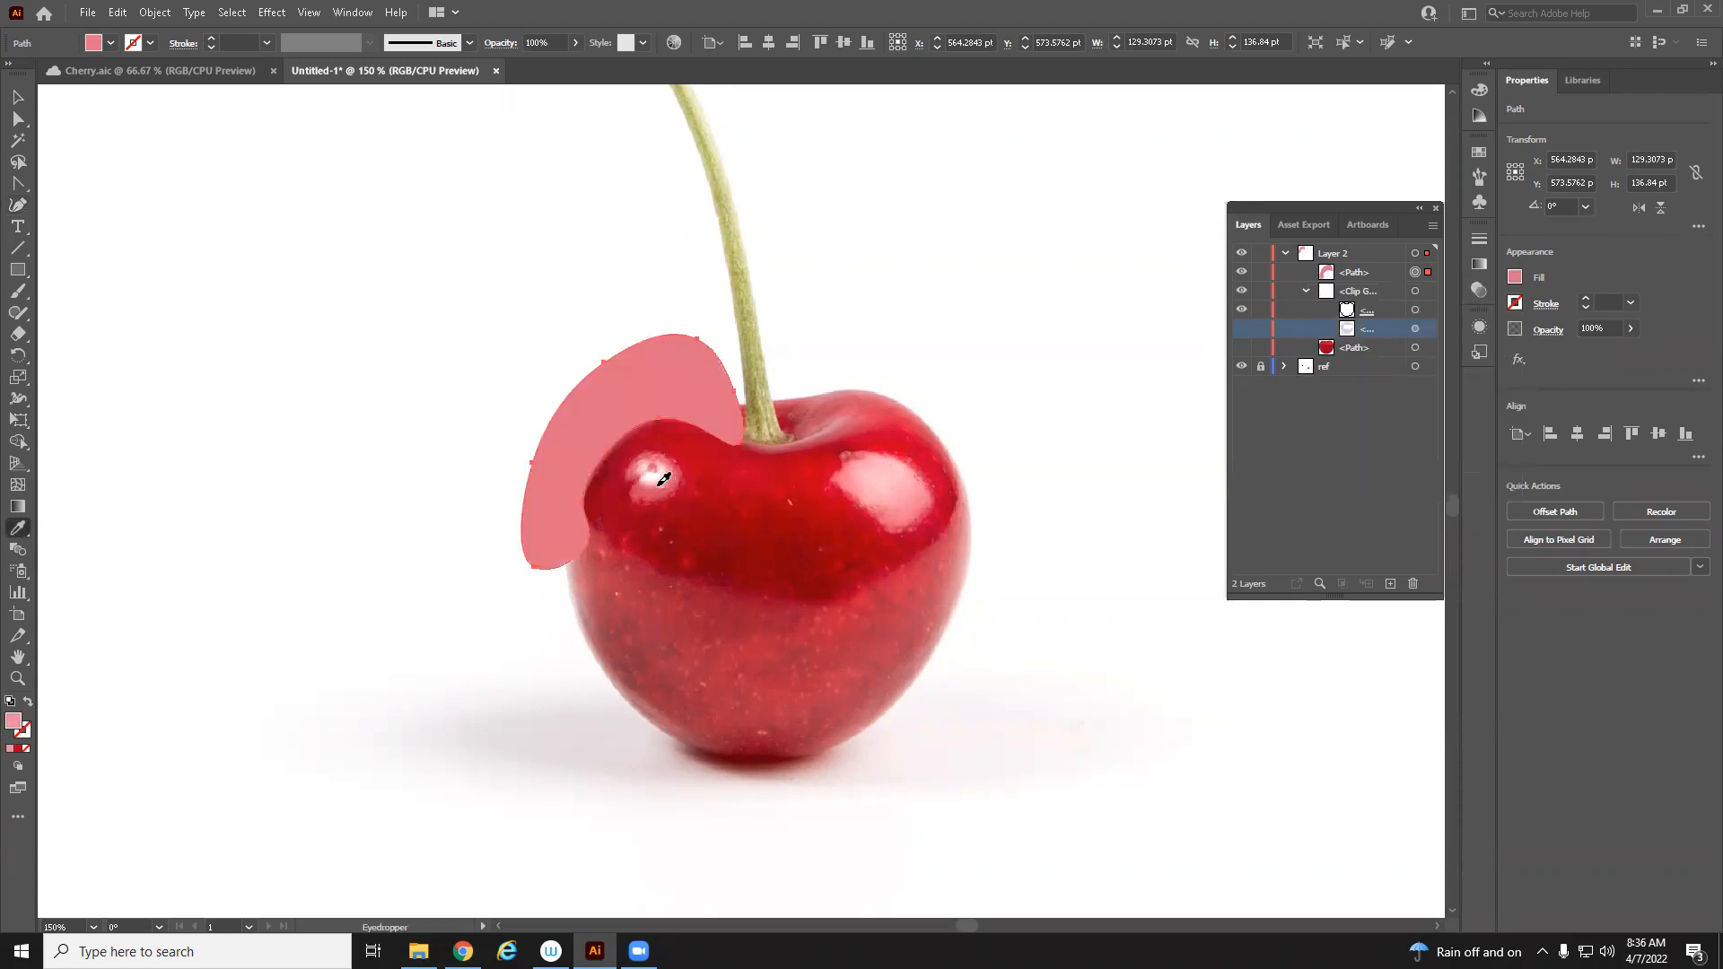
pyautogui.click(661, 477)
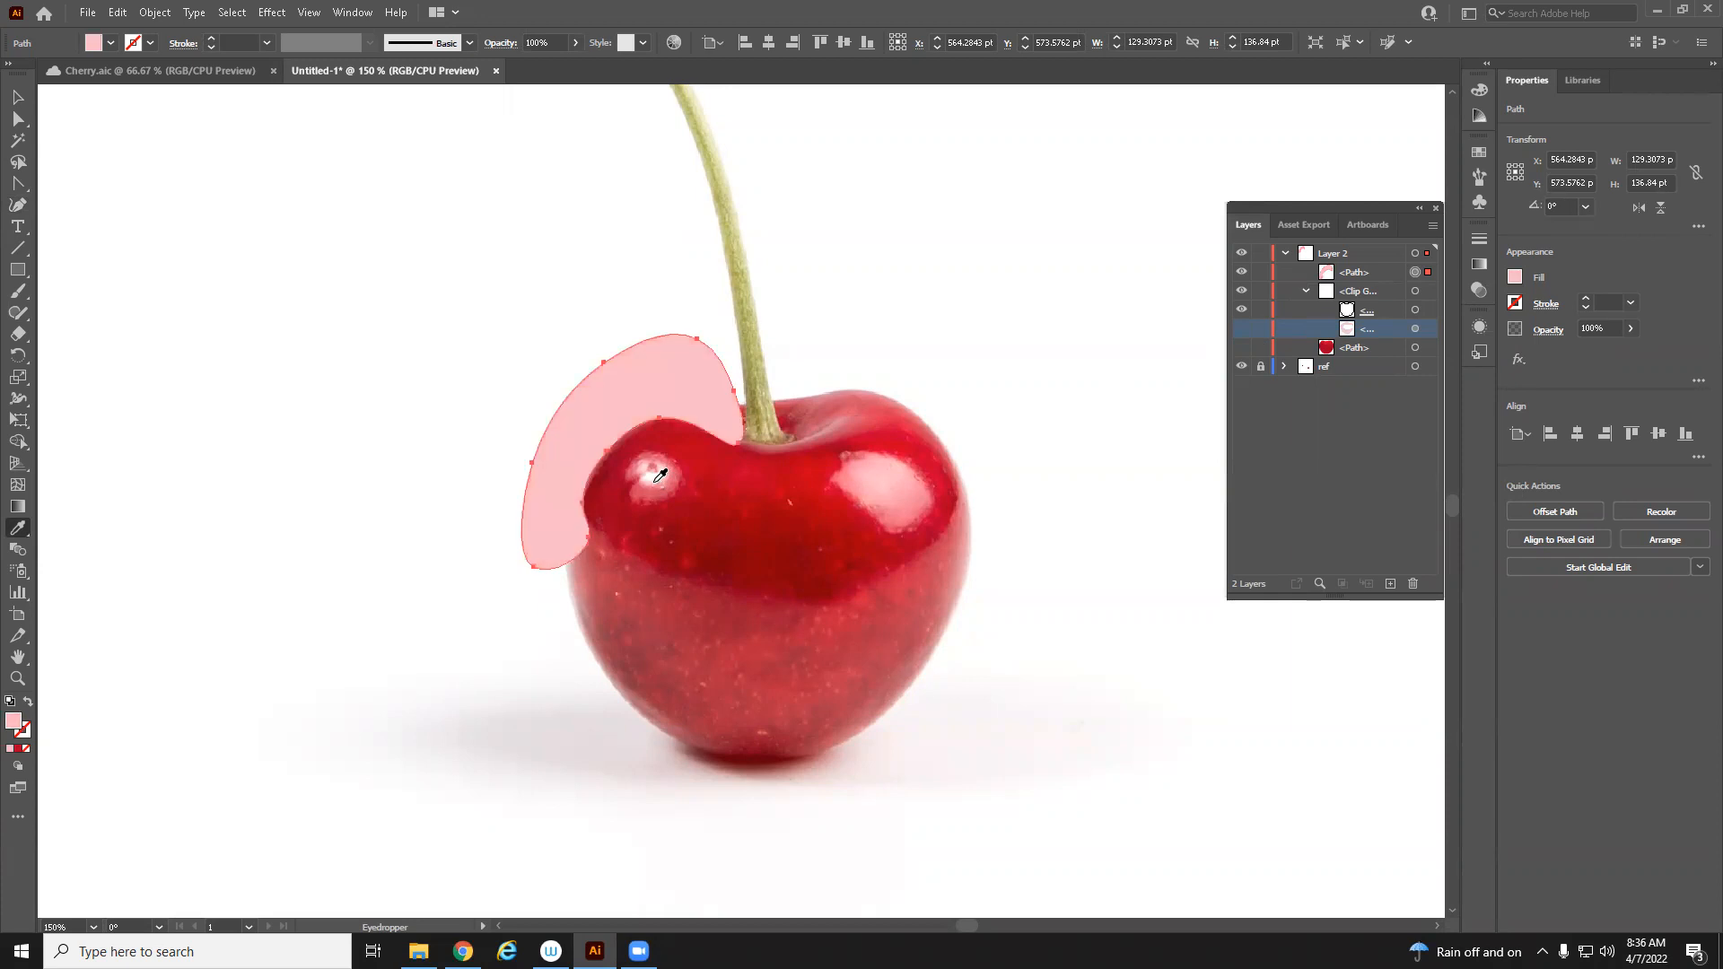
# Apply a Feather effect with a 10 pt radius to the highlight path
pyautogui.click(1519, 362)
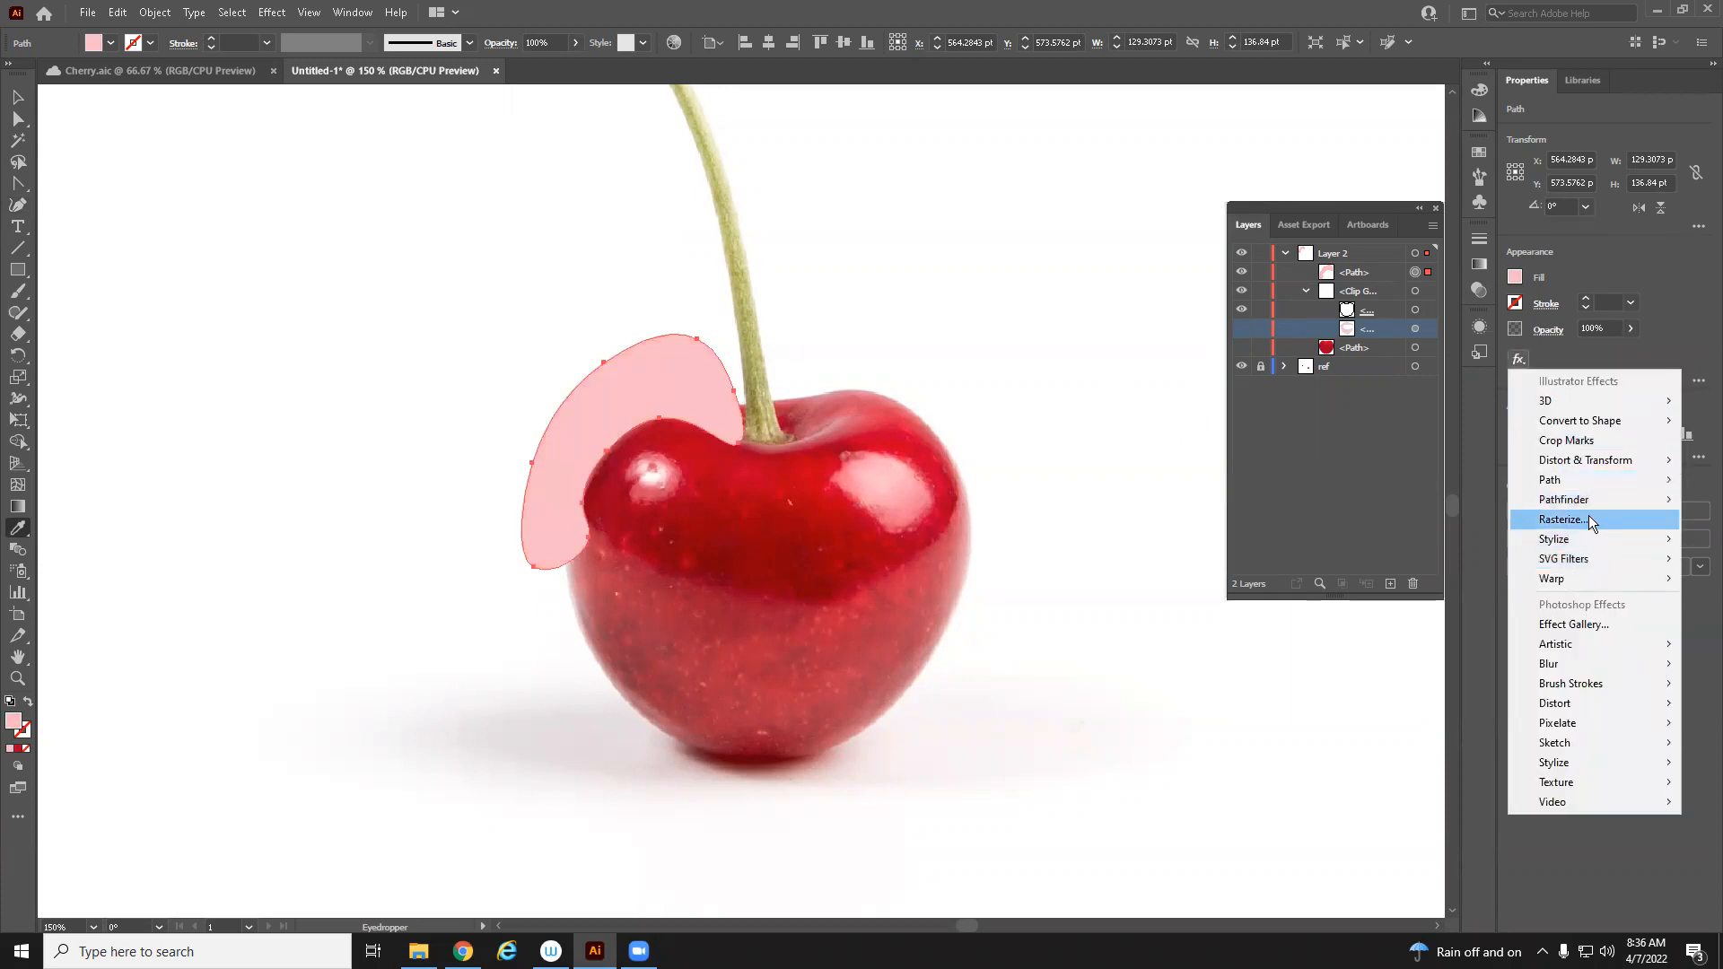
pyautogui.moveTo(1589, 538)
pyautogui.click(1474, 557)
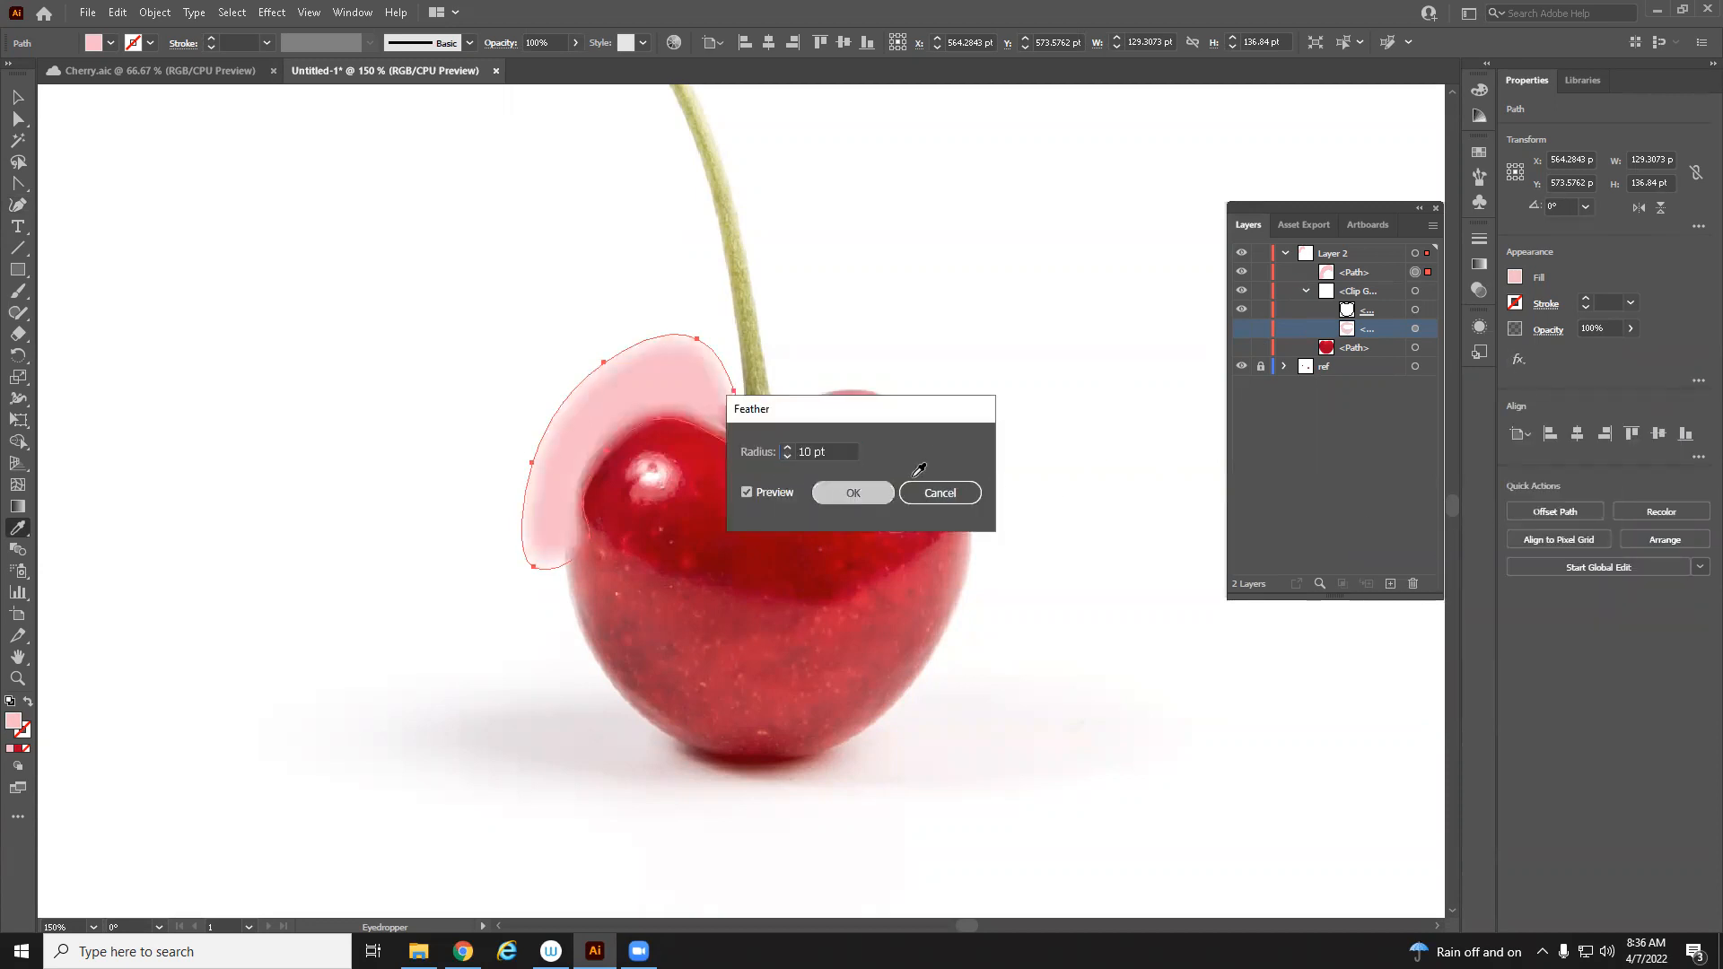
pyautogui.click(852, 493)
# Show the hidden cherry and band paths again and move the highlight path into the clip group
pyautogui.click(1242, 329)
pyautogui.click(1242, 347)
pyautogui.press('z')
pyautogui.keyDown('alt'); pyautogui.click(857, 401); pyautogui.keyUp('alt')
pyautogui.keyDown('alt'); pyautogui.click(857, 401); pyautogui.keyUp('alt')
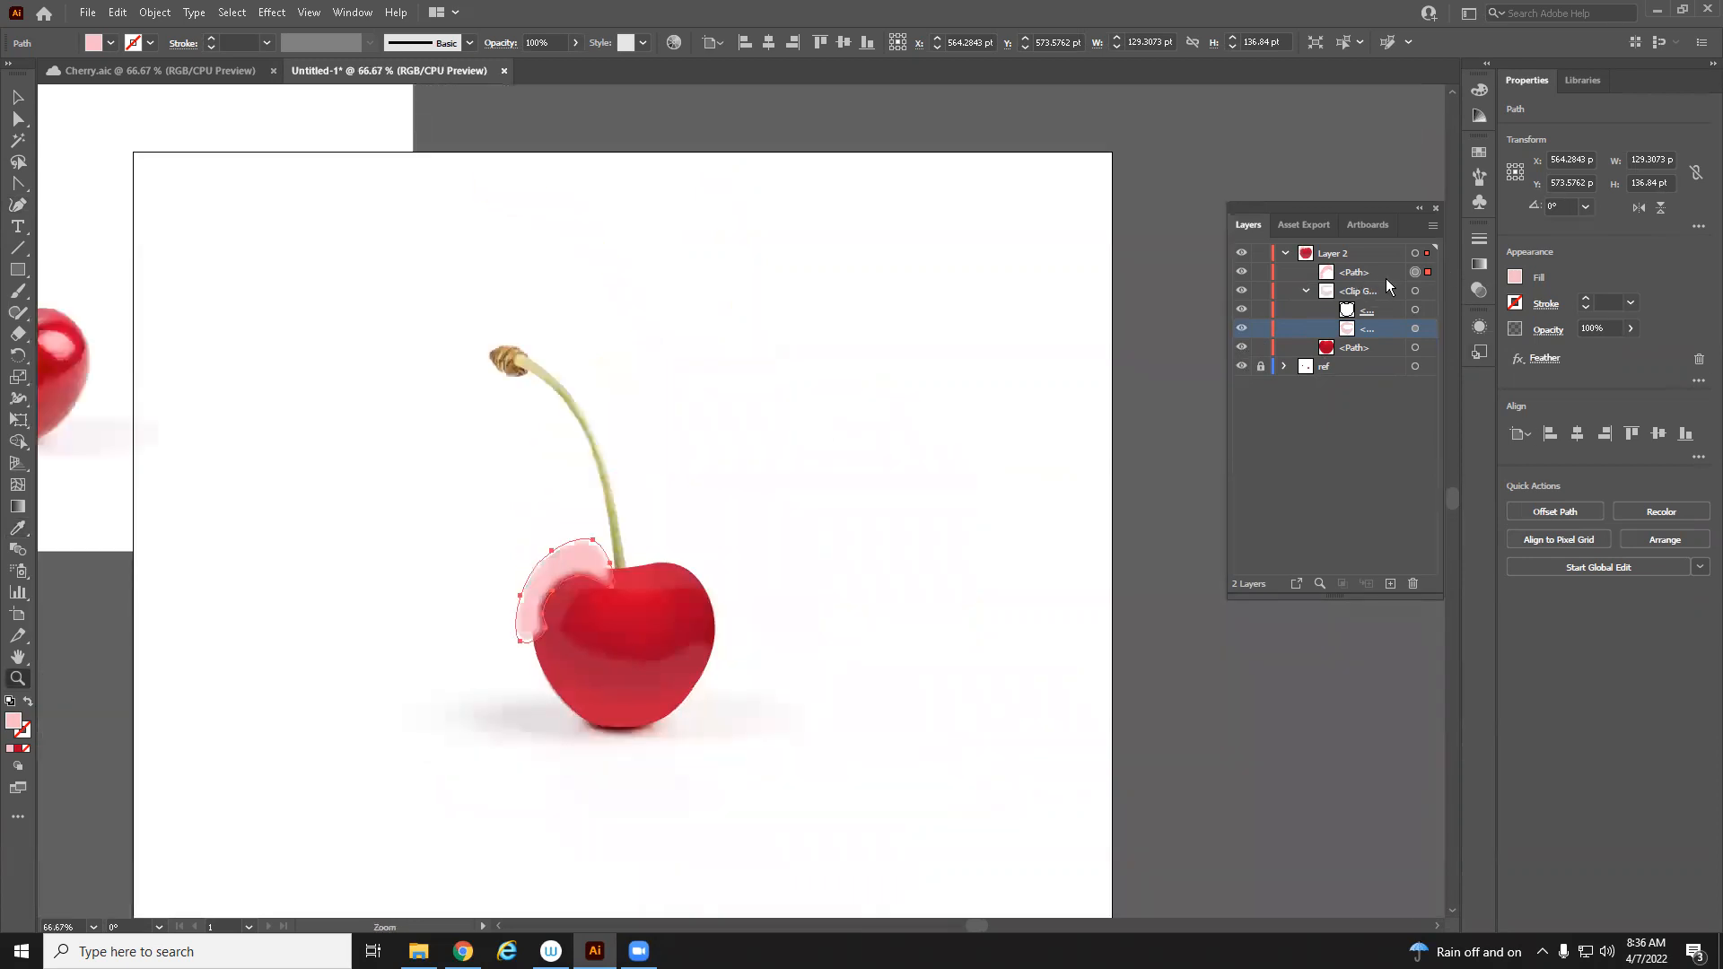
pyautogui.moveTo(1428, 296); pyautogui.dragTo(1424, 303)
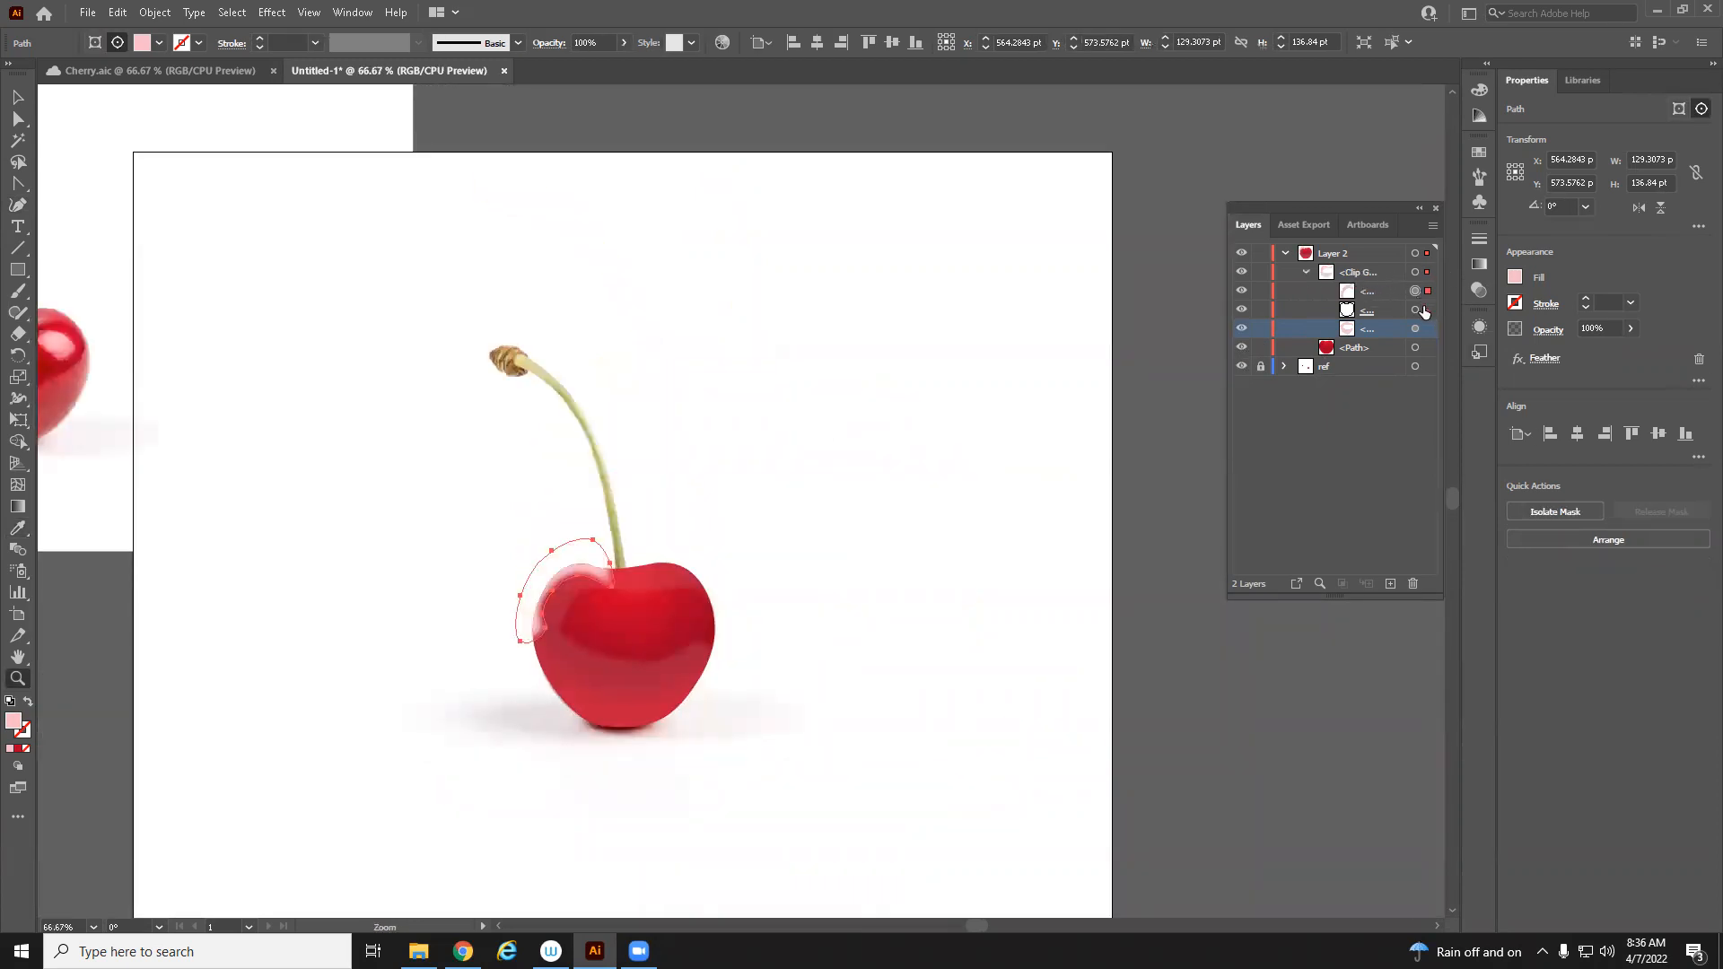
# Select the highlight path inside the clip group and give it a gradient fill
pyautogui.click(19, 98)
pyautogui.click(298, 440)
pyautogui.moveTo(443, 505); pyautogui.dragTo(816, 490)
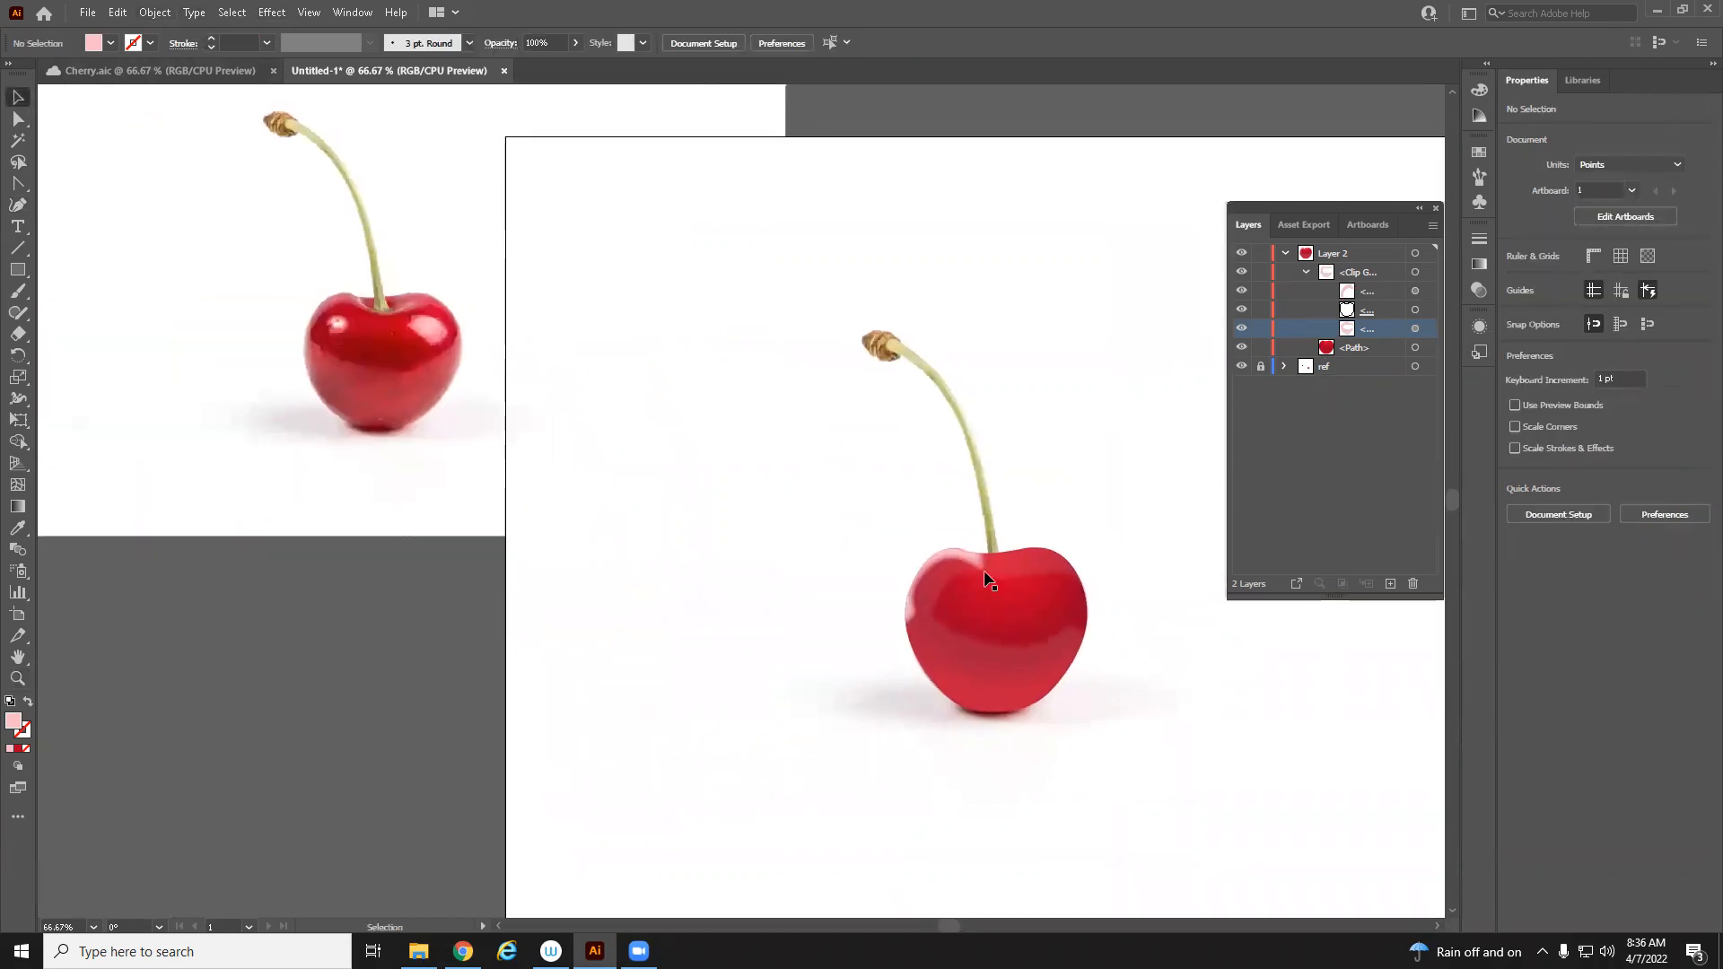
pyautogui.press('z')
pyautogui.click(988, 599)
pyautogui.moveTo(755, 564); pyautogui.dragTo(1164, 743)
pyautogui.moveTo(963, 673)
pyautogui.mouseDown()
pyautogui.moveTo(902, 636)
pyautogui.moveTo(934, 674)
pyautogui.mouseUp()
pyautogui.press('v')
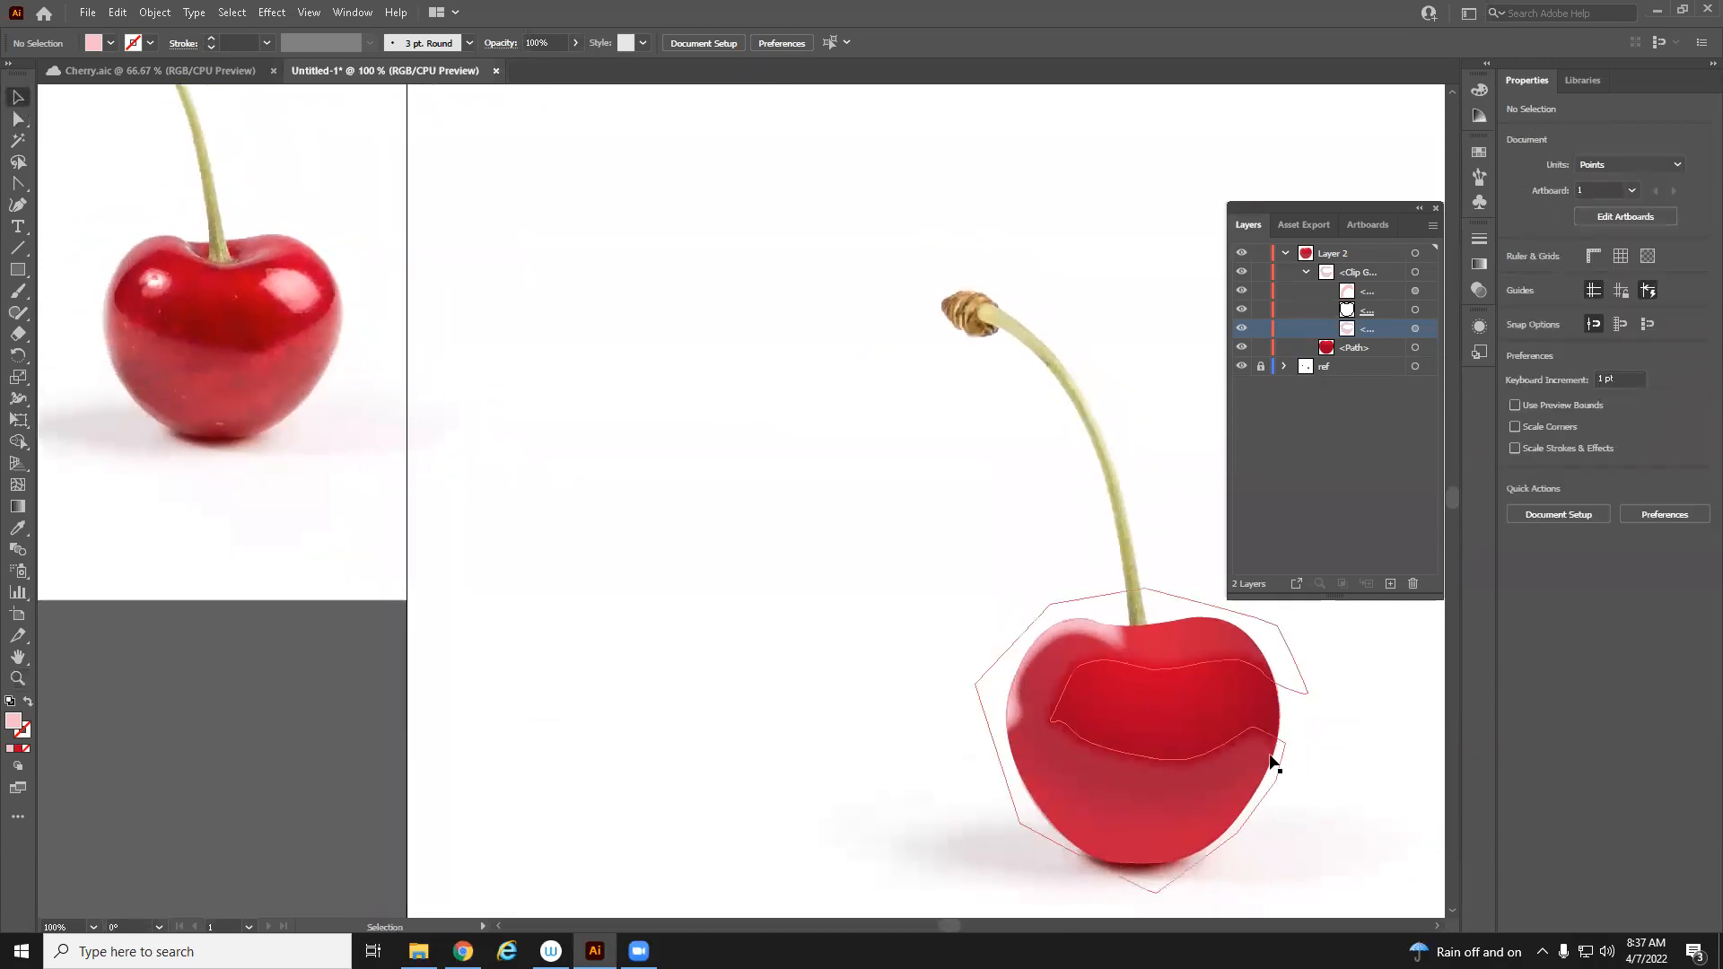
pyautogui.click(1086, 628)
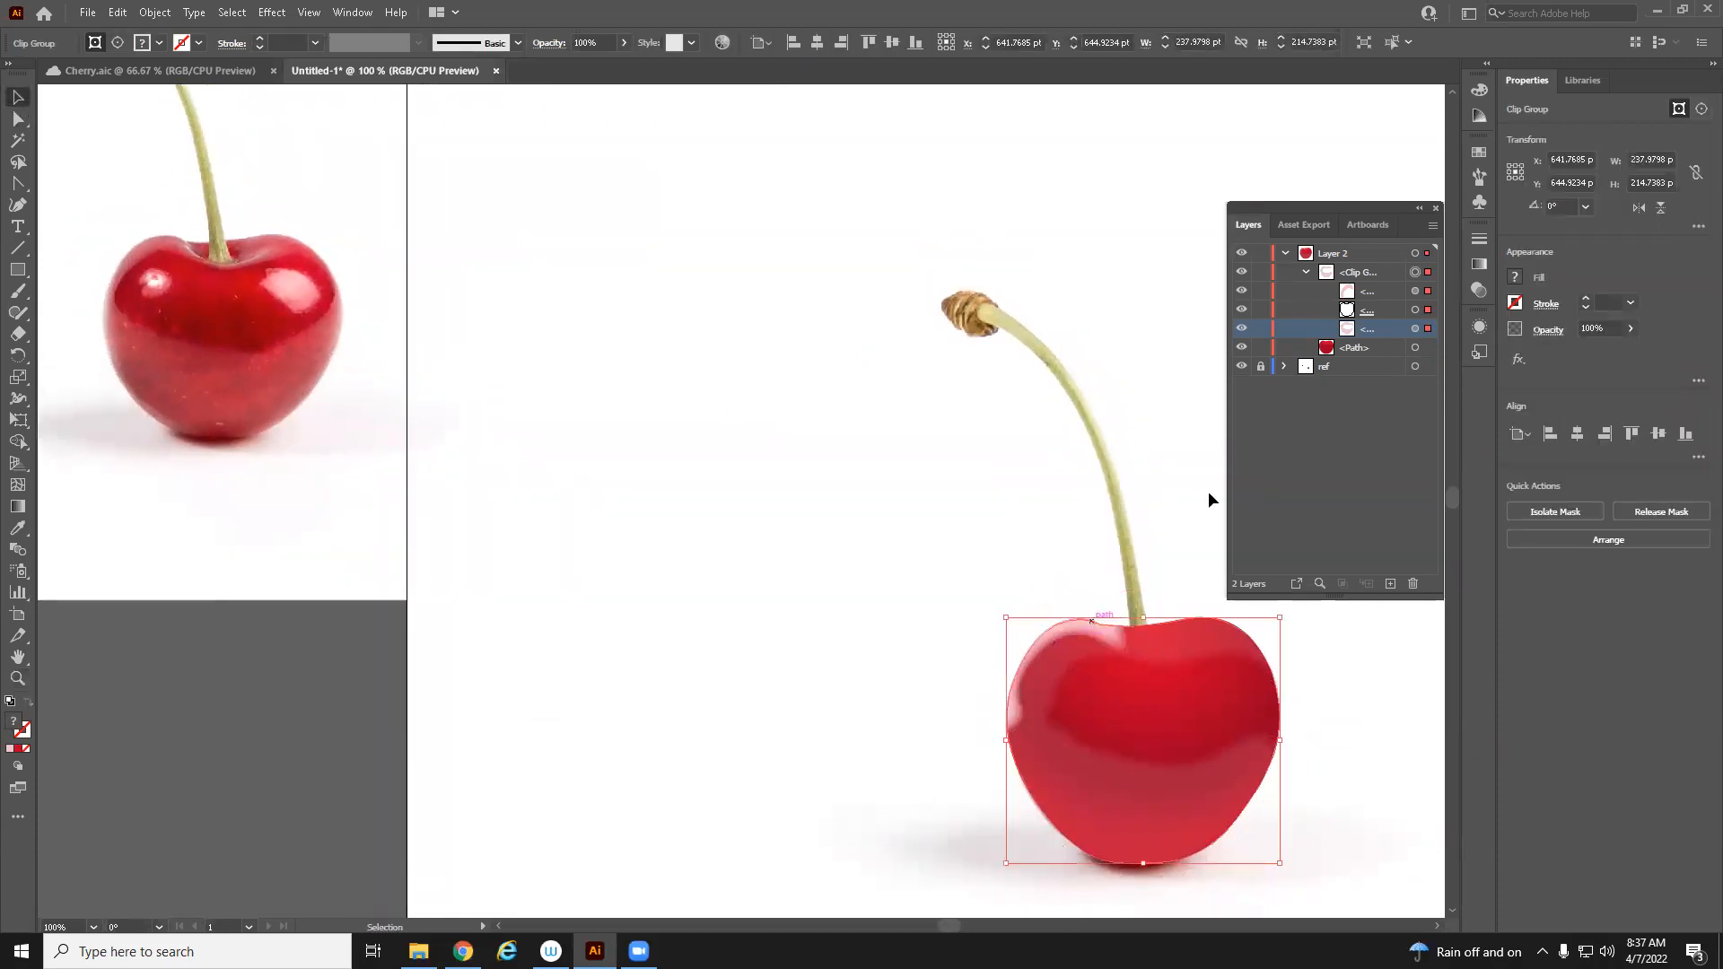
pyautogui.click(1429, 309)
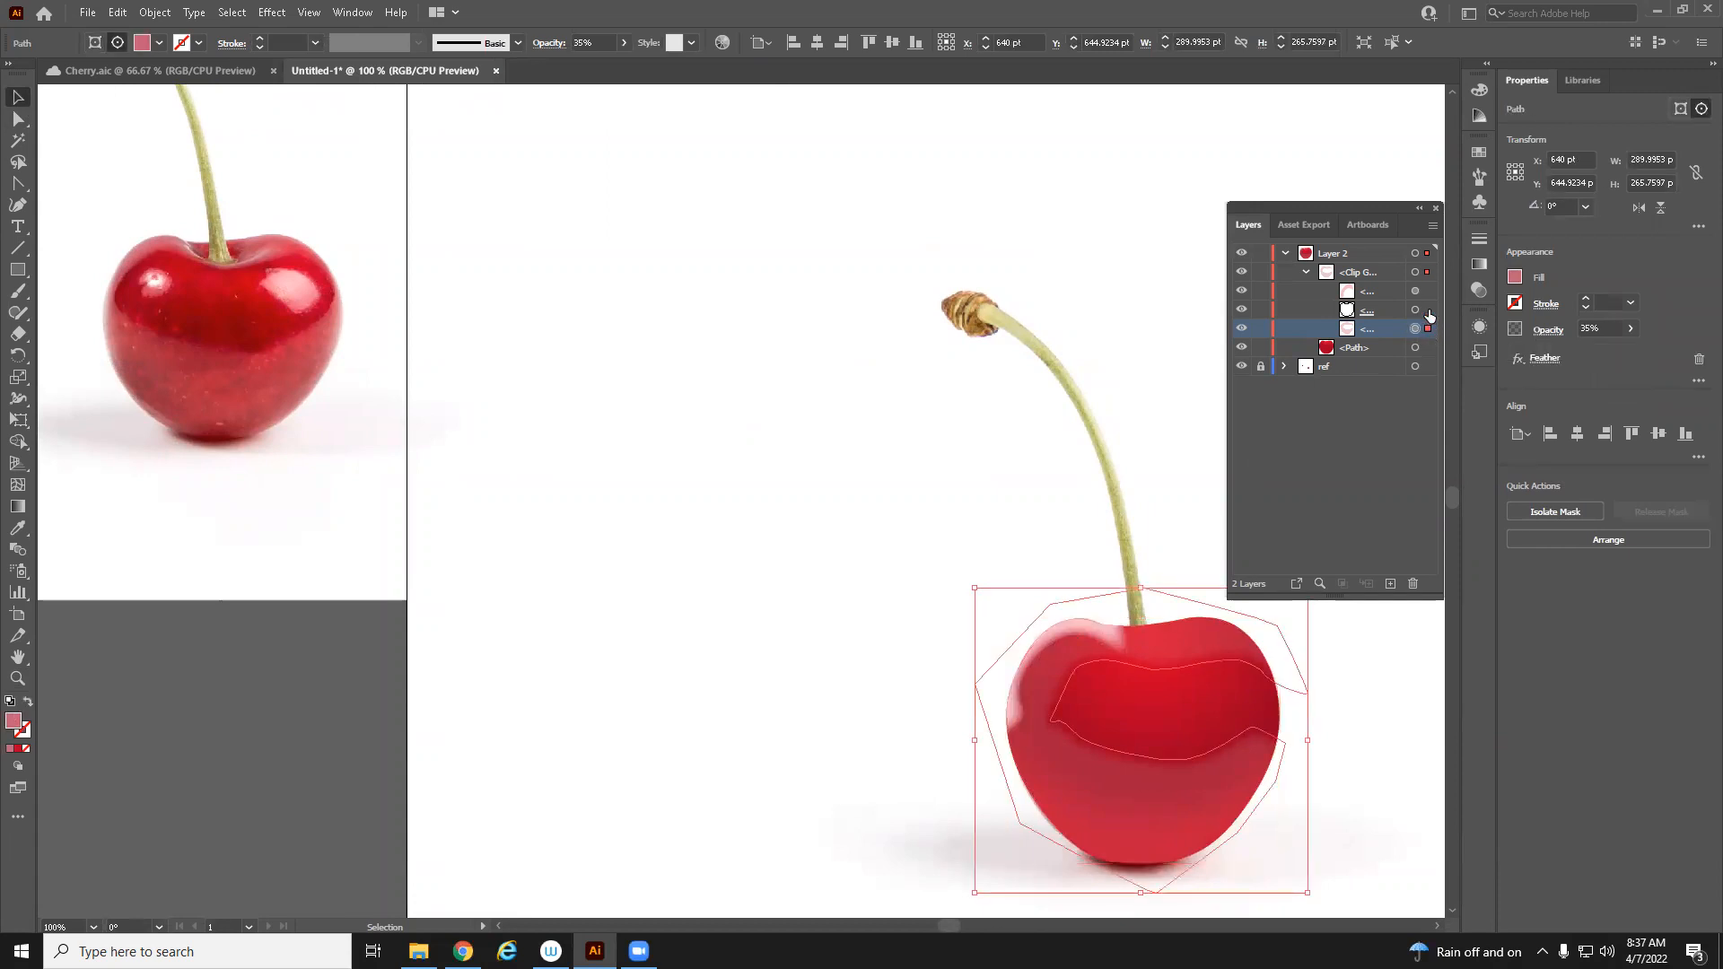
pyautogui.click(1427, 290)
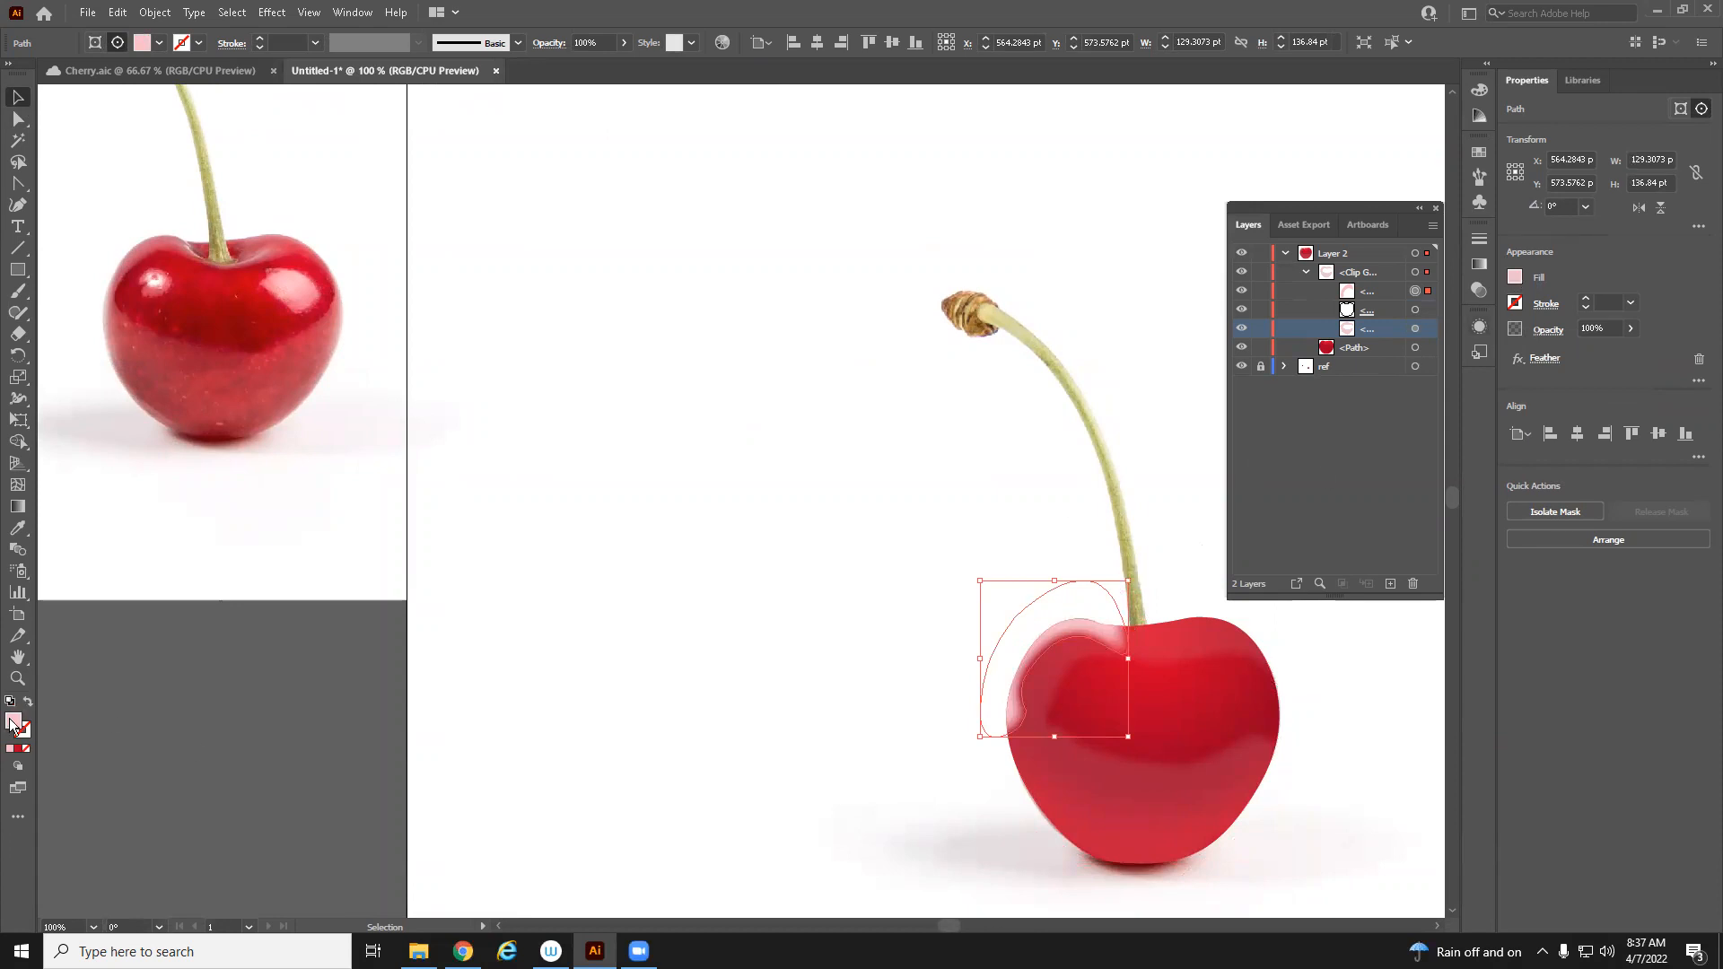
pyautogui.click(18, 750)
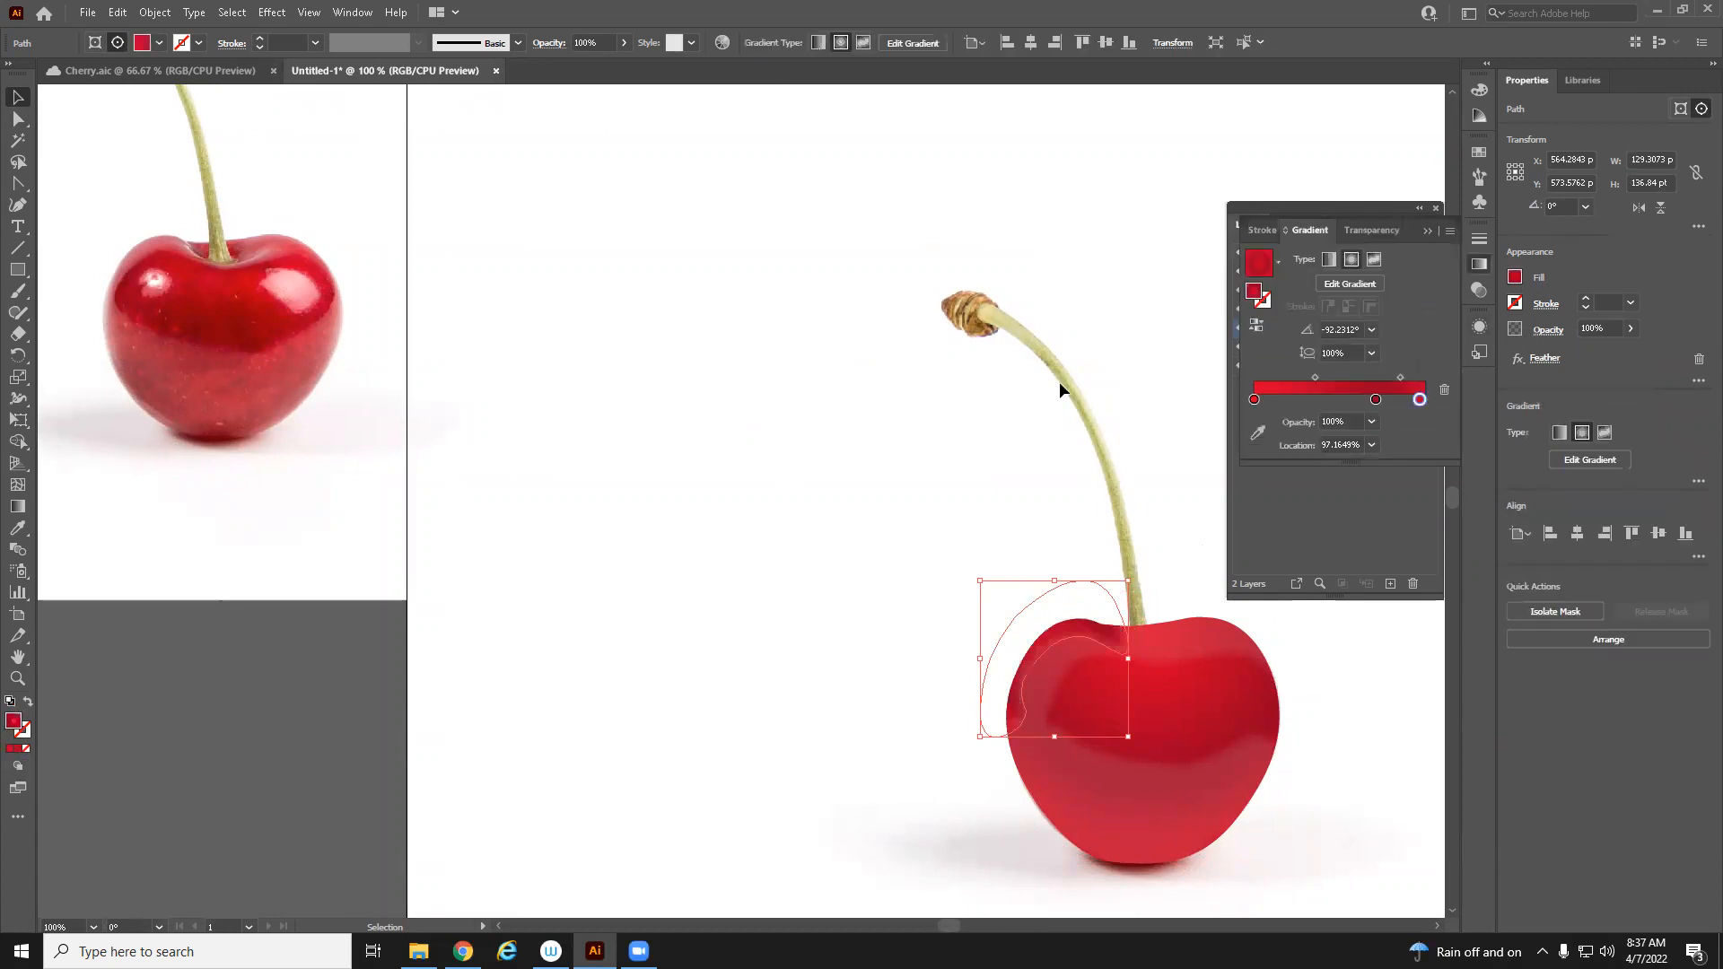
# Move the right gradient stop to 100% location and set its opacity to 0%
pyautogui.moveTo(1376, 400); pyautogui.dragTo(1427, 400)
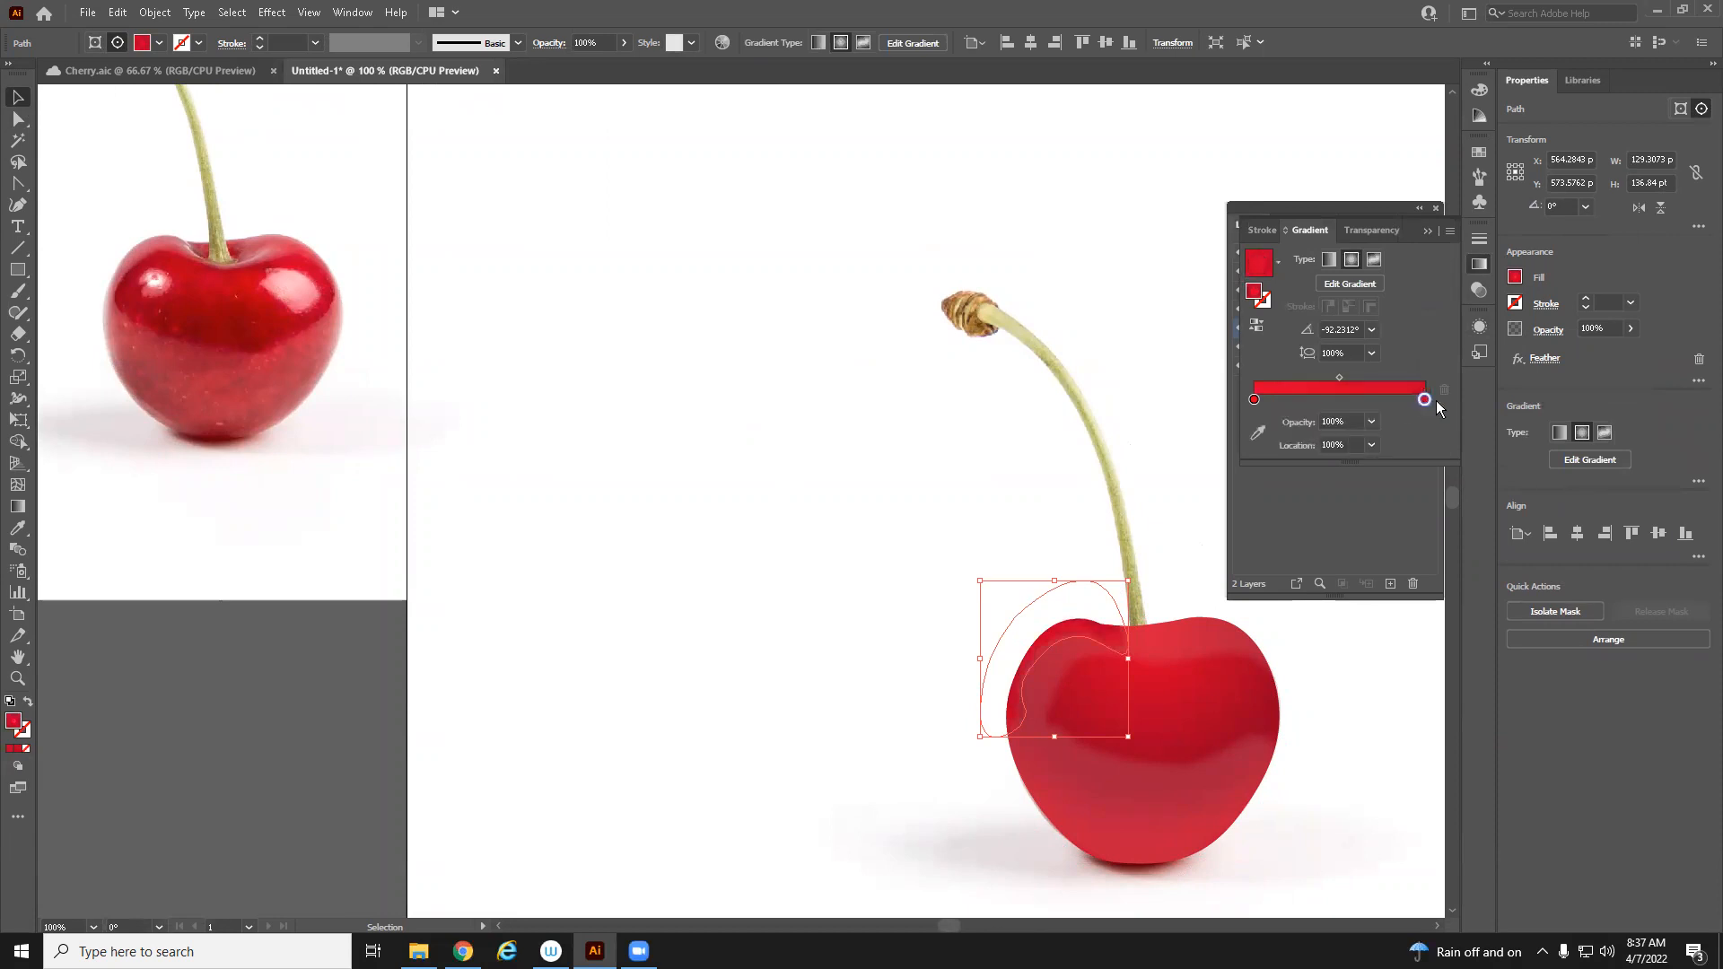
pyautogui.click(1372, 422)
pyautogui.click(1392, 441)
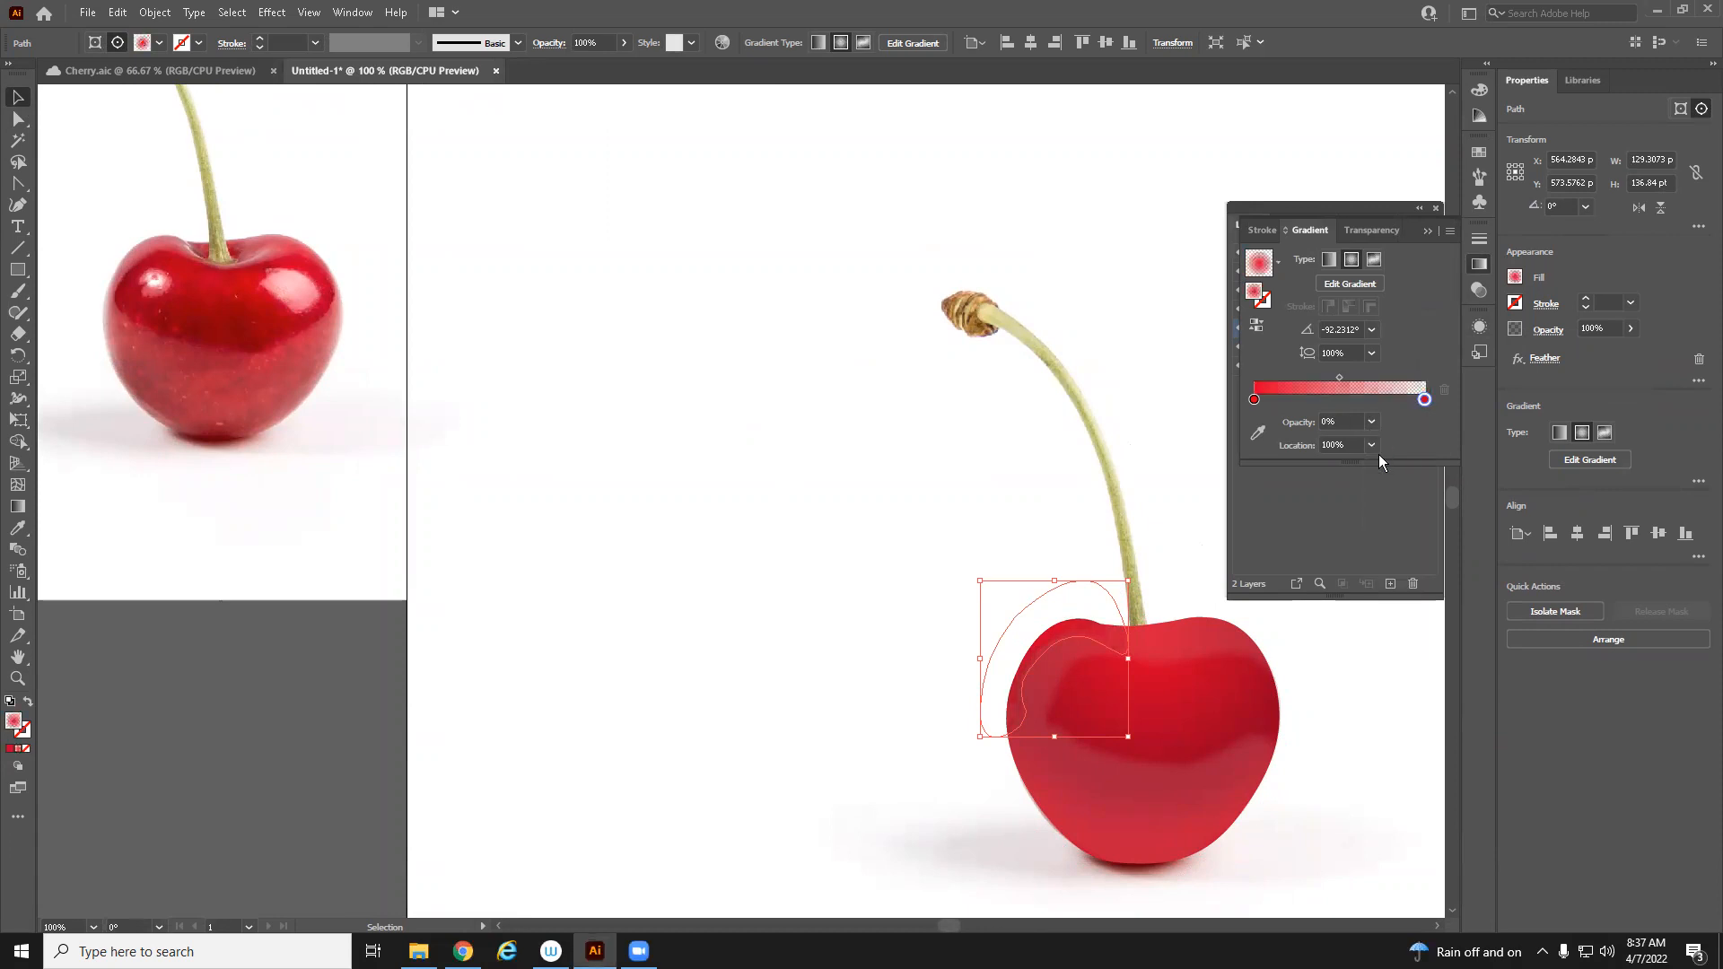
# Open the left gradient stop's colour settings and close them
pyautogui.click(1254, 399)
pyautogui.doubleClick(1253, 399)
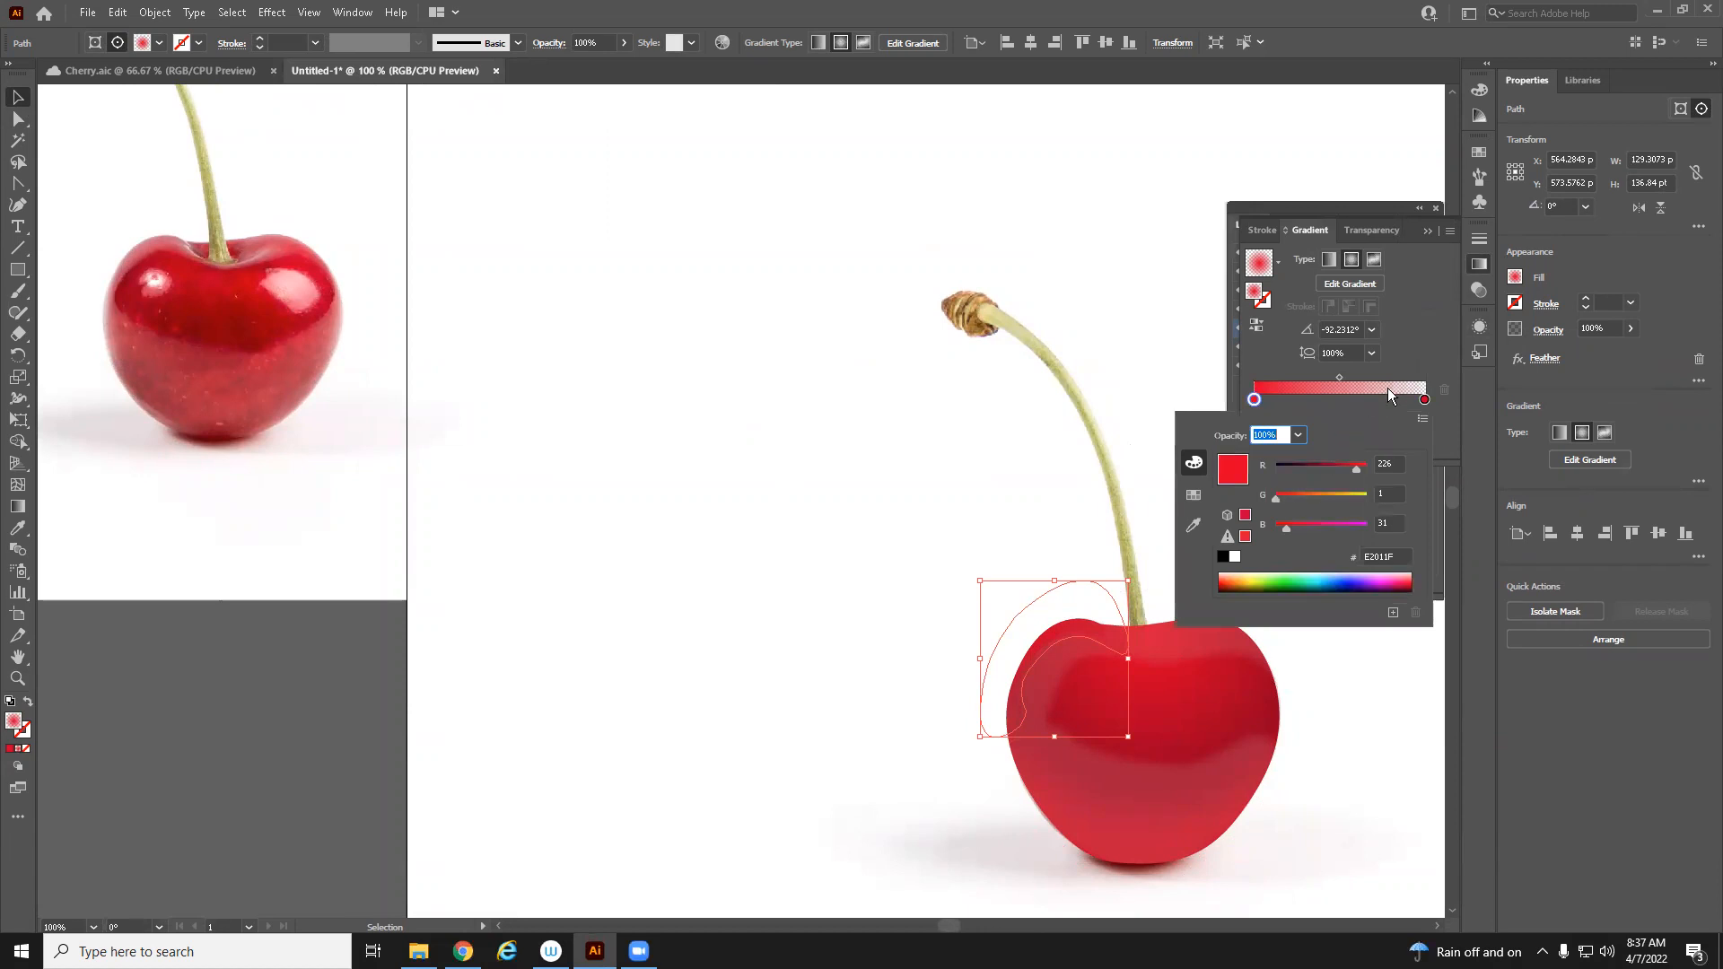
pyautogui.click(1408, 355)
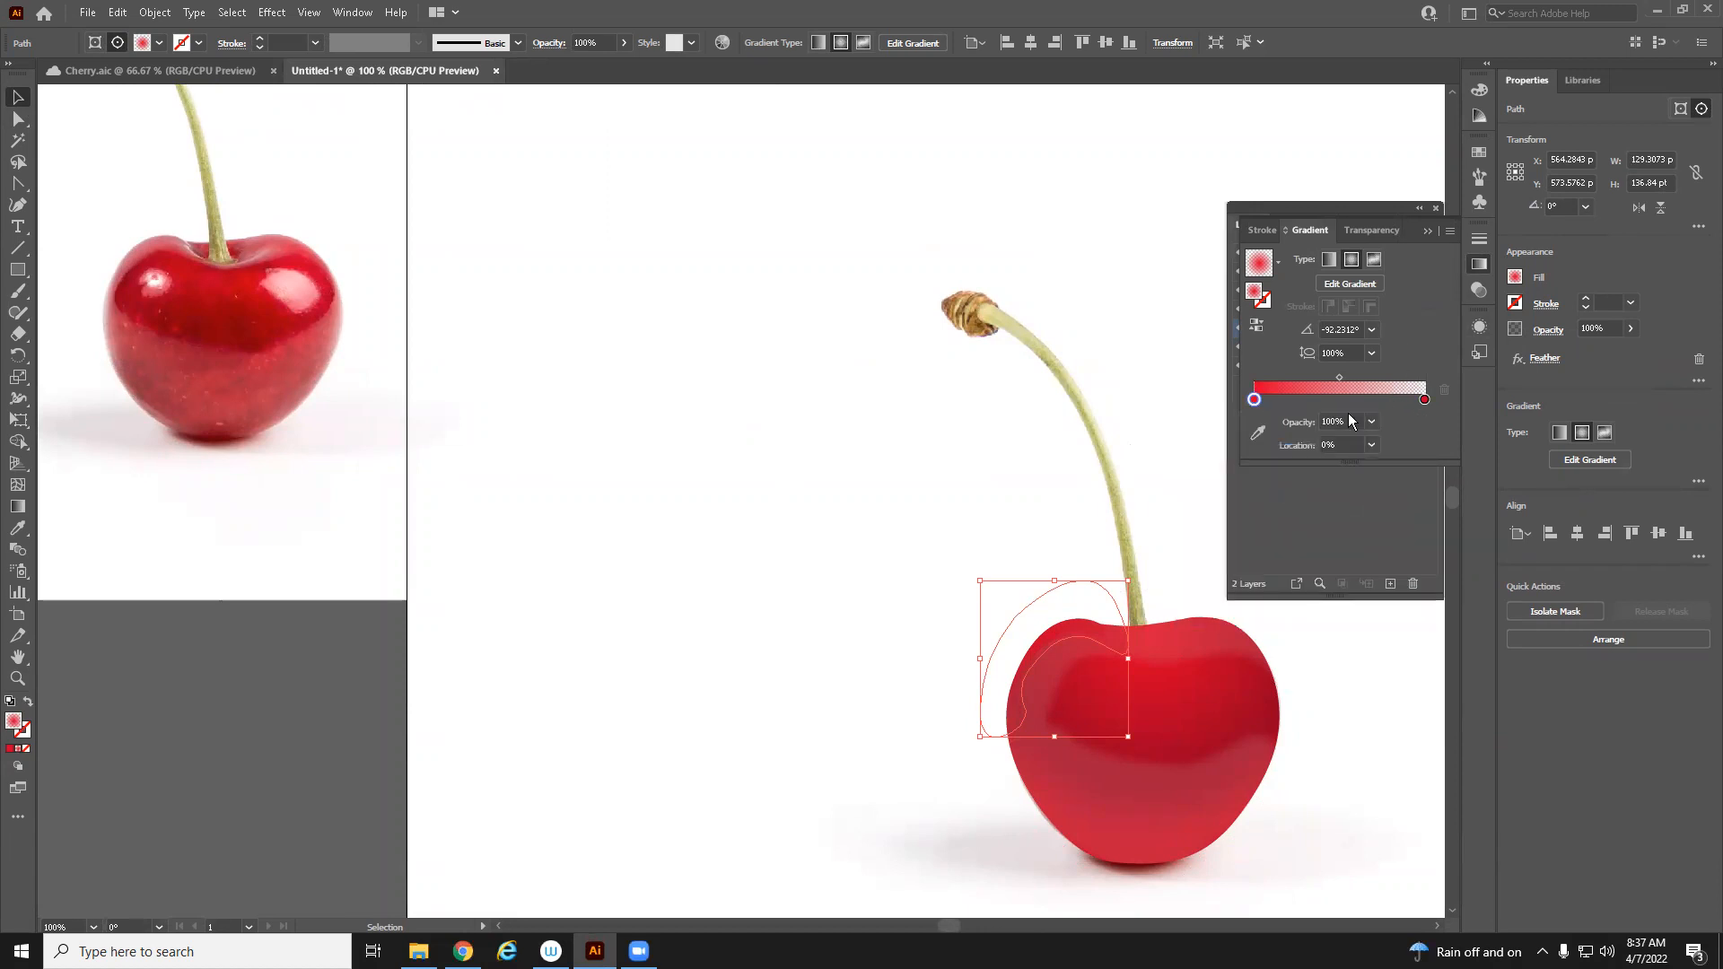
# Sample the left gradient stop's colour from the reference cherry's light red area with the eyedropper
pyautogui.click(1260, 434)
pyautogui.click(166, 277)
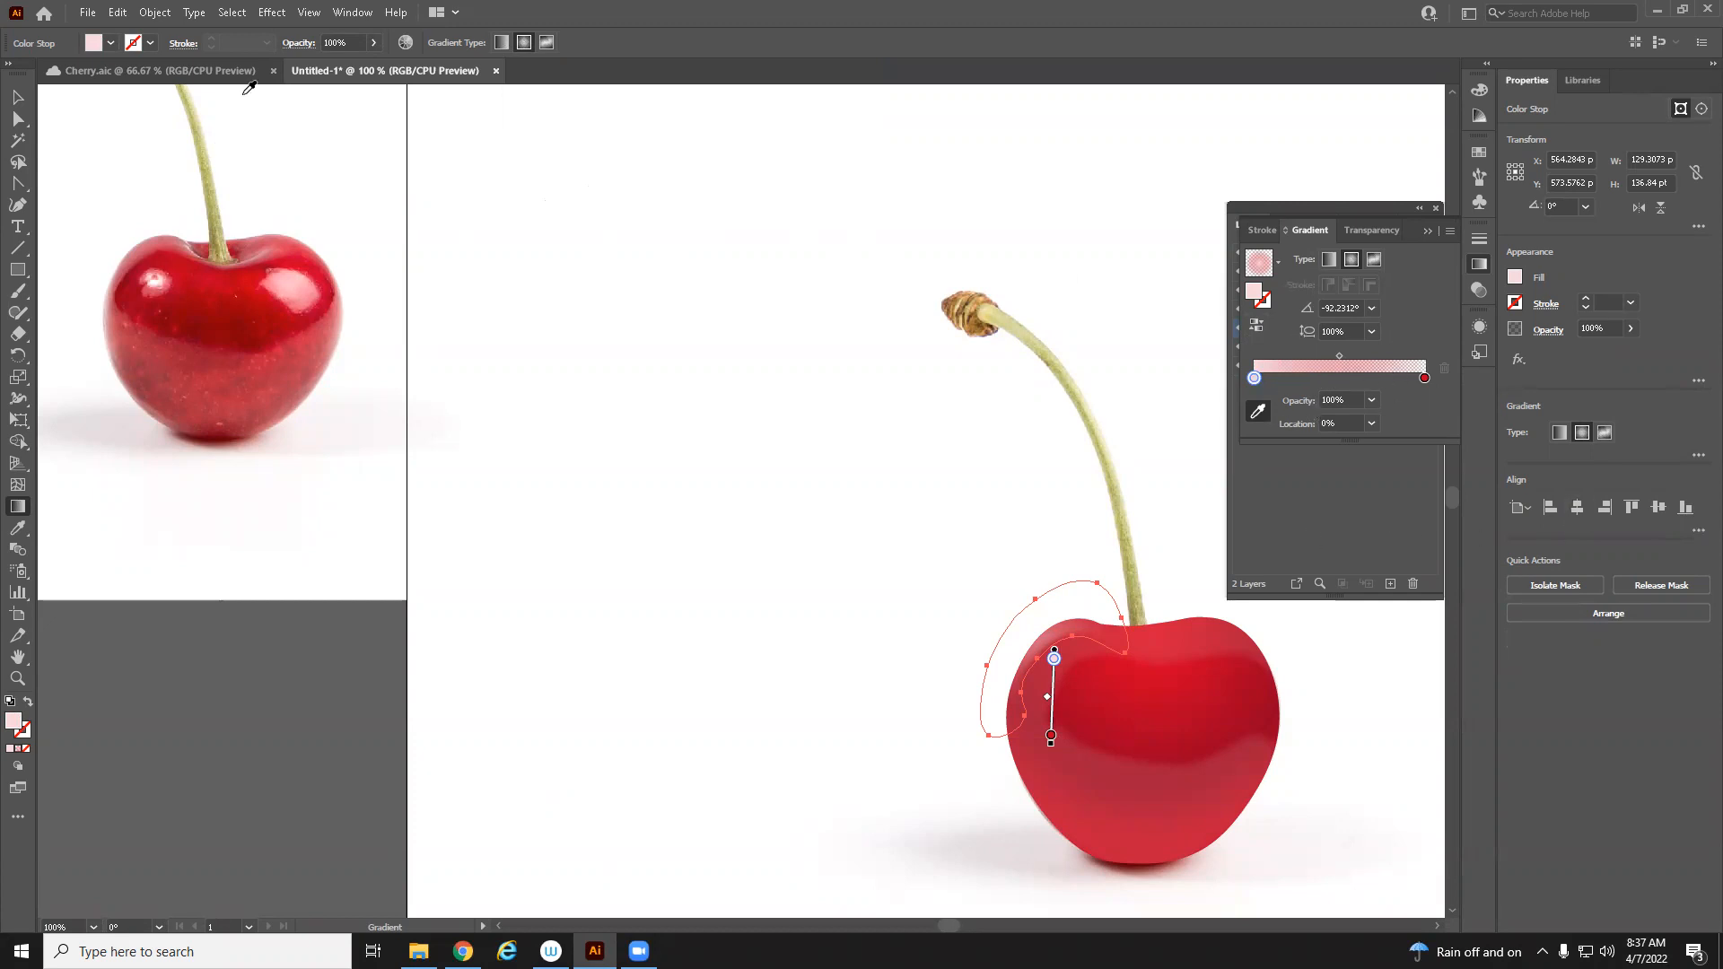
# Apply a linear gradient to the highlight path and redraw its direction diagonally from upper left toward the cherry's lower right
pyautogui.click(502, 42)
pyautogui.moveTo(1060, 524); pyautogui.dragTo(1050, 655)
pyautogui.moveTo(989, 570); pyautogui.dragTo(1086, 719)
pyautogui.moveTo(955, 525); pyautogui.dragTo(1132, 794)
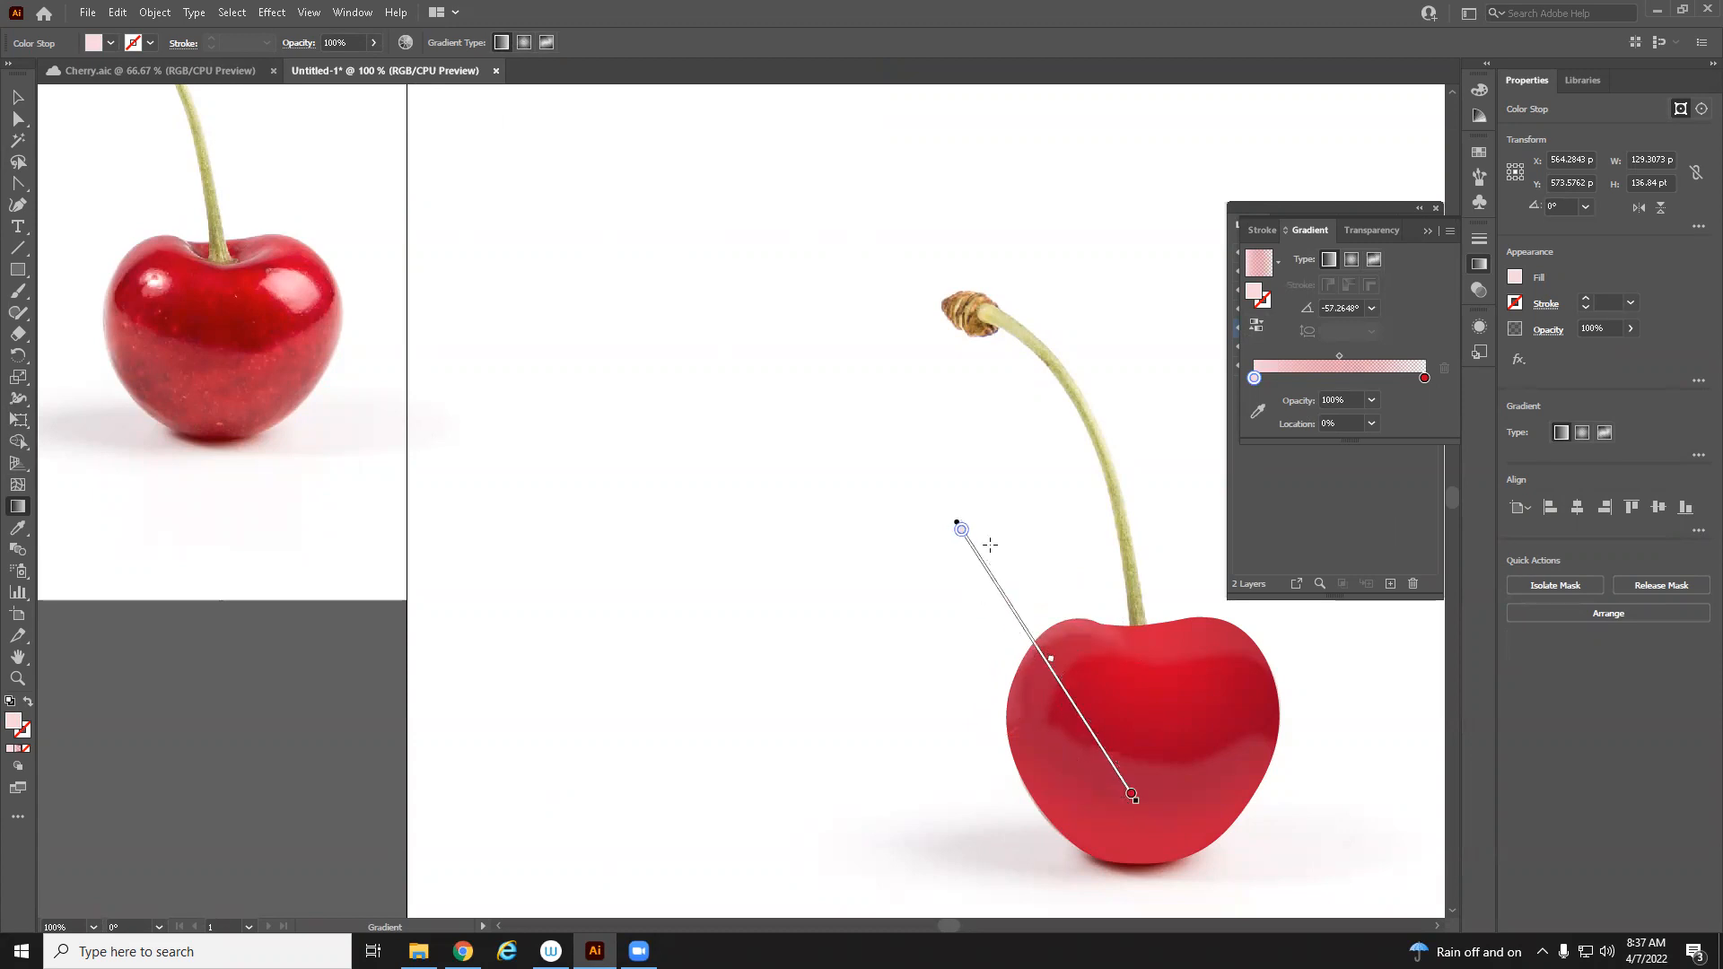
pyautogui.moveTo(1005, 540); pyautogui.dragTo(1078, 749)
pyautogui.moveTo(978, 634); pyautogui.dragTo(1165, 733)
pyautogui.moveTo(1013, 589); pyautogui.dragTo(1073, 709)
pyautogui.moveTo(990, 603)
pyautogui.mouseDown()
pyautogui.moveTo(1092, 735)
pyautogui.moveTo(1095, 718)
pyautogui.mouseUp()
pyautogui.moveTo(1004, 655); pyautogui.dragTo(1036, 671)
# Zoom in to 200% on the cherry and reselect the highlight path inside the clip group
pyautogui.press('z')
pyautogui.doubleClick(1008, 654)
pyautogui.click(15, 91)
pyautogui.click(224, 301)
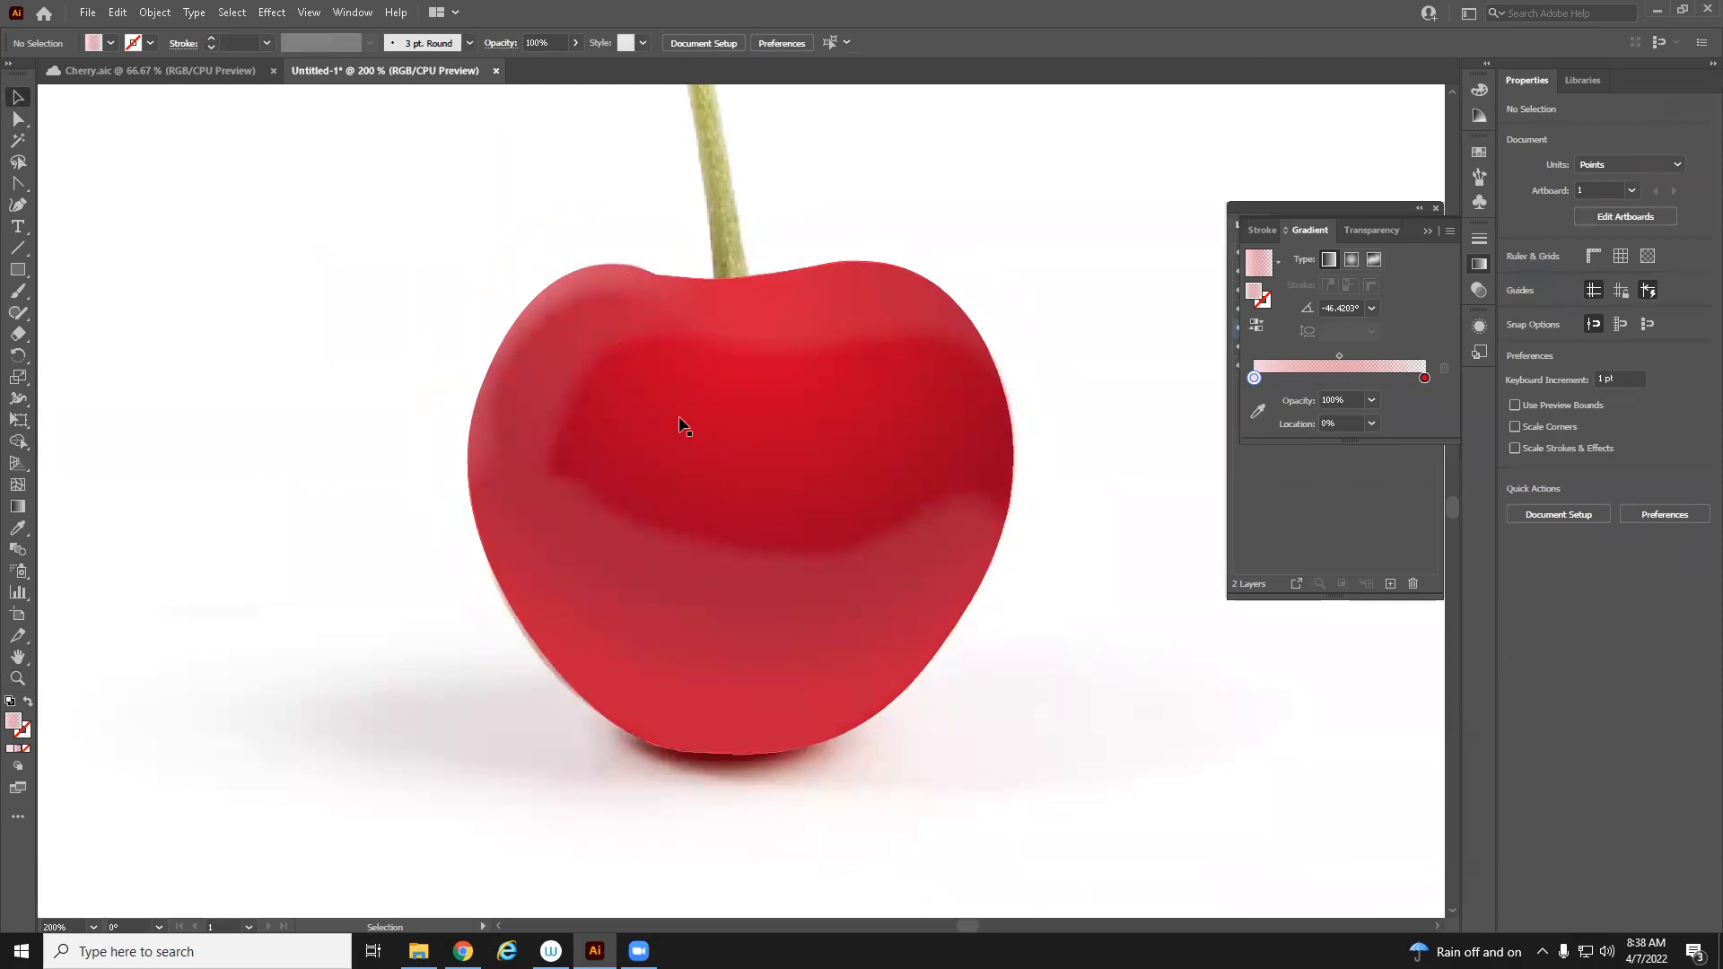
pyautogui.moveTo(681, 419); pyautogui.dragTo(915, 566)
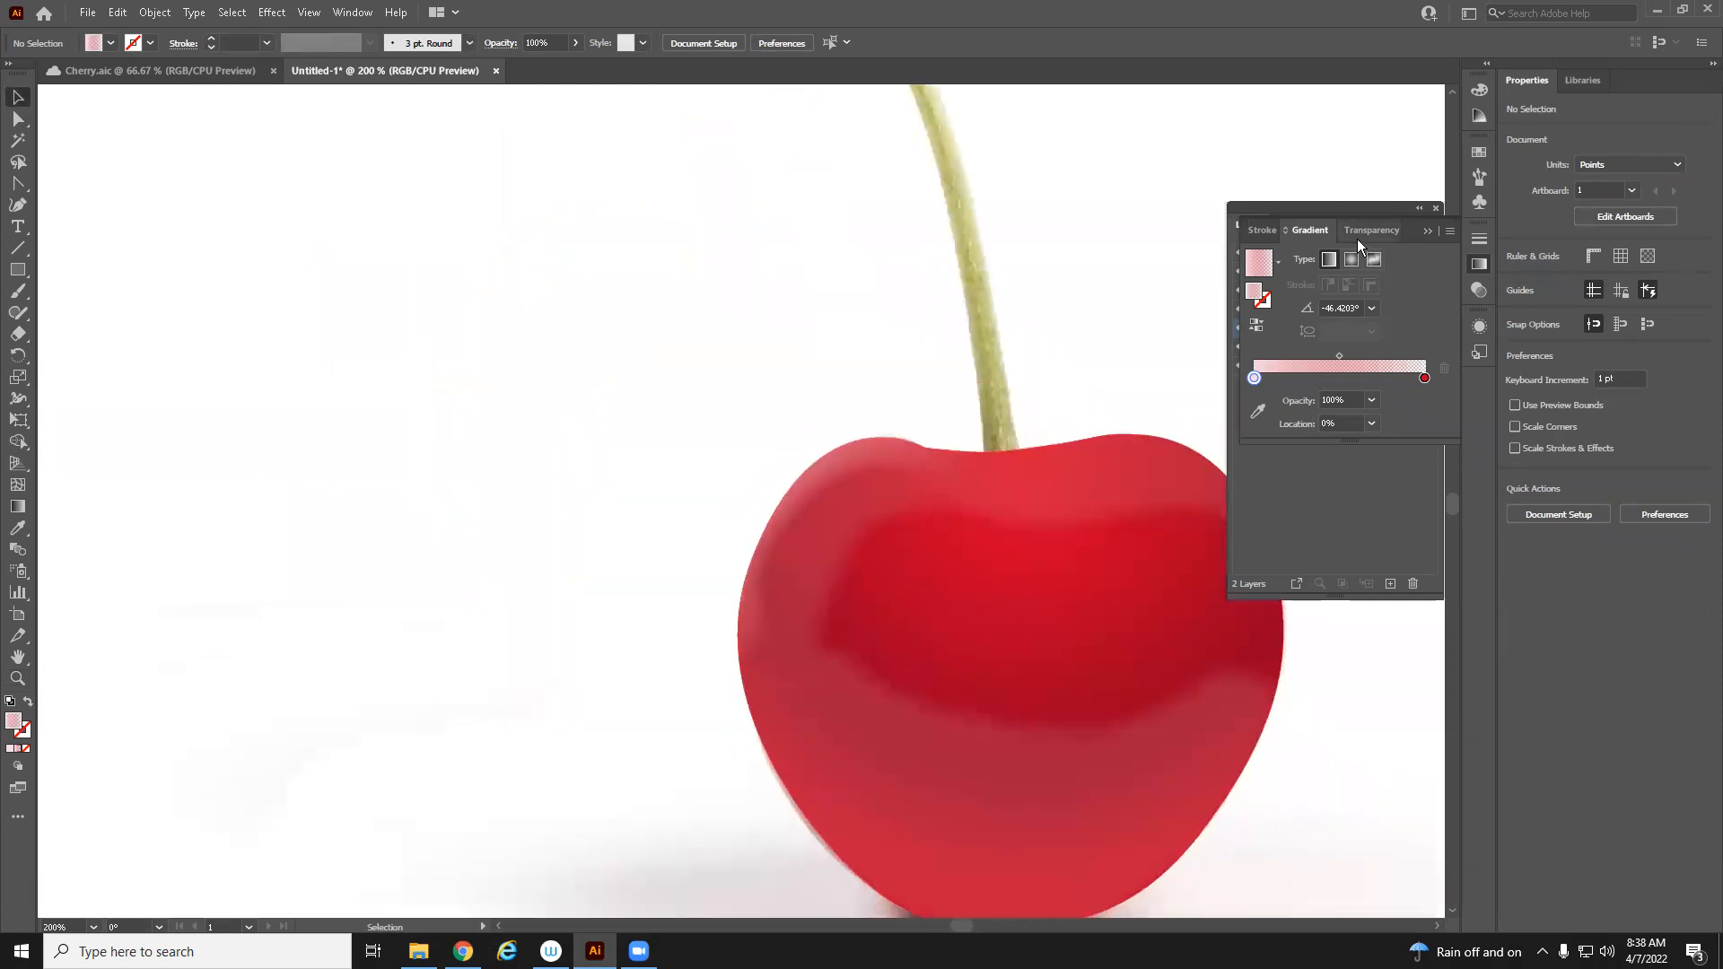
pyautogui.press('F7')
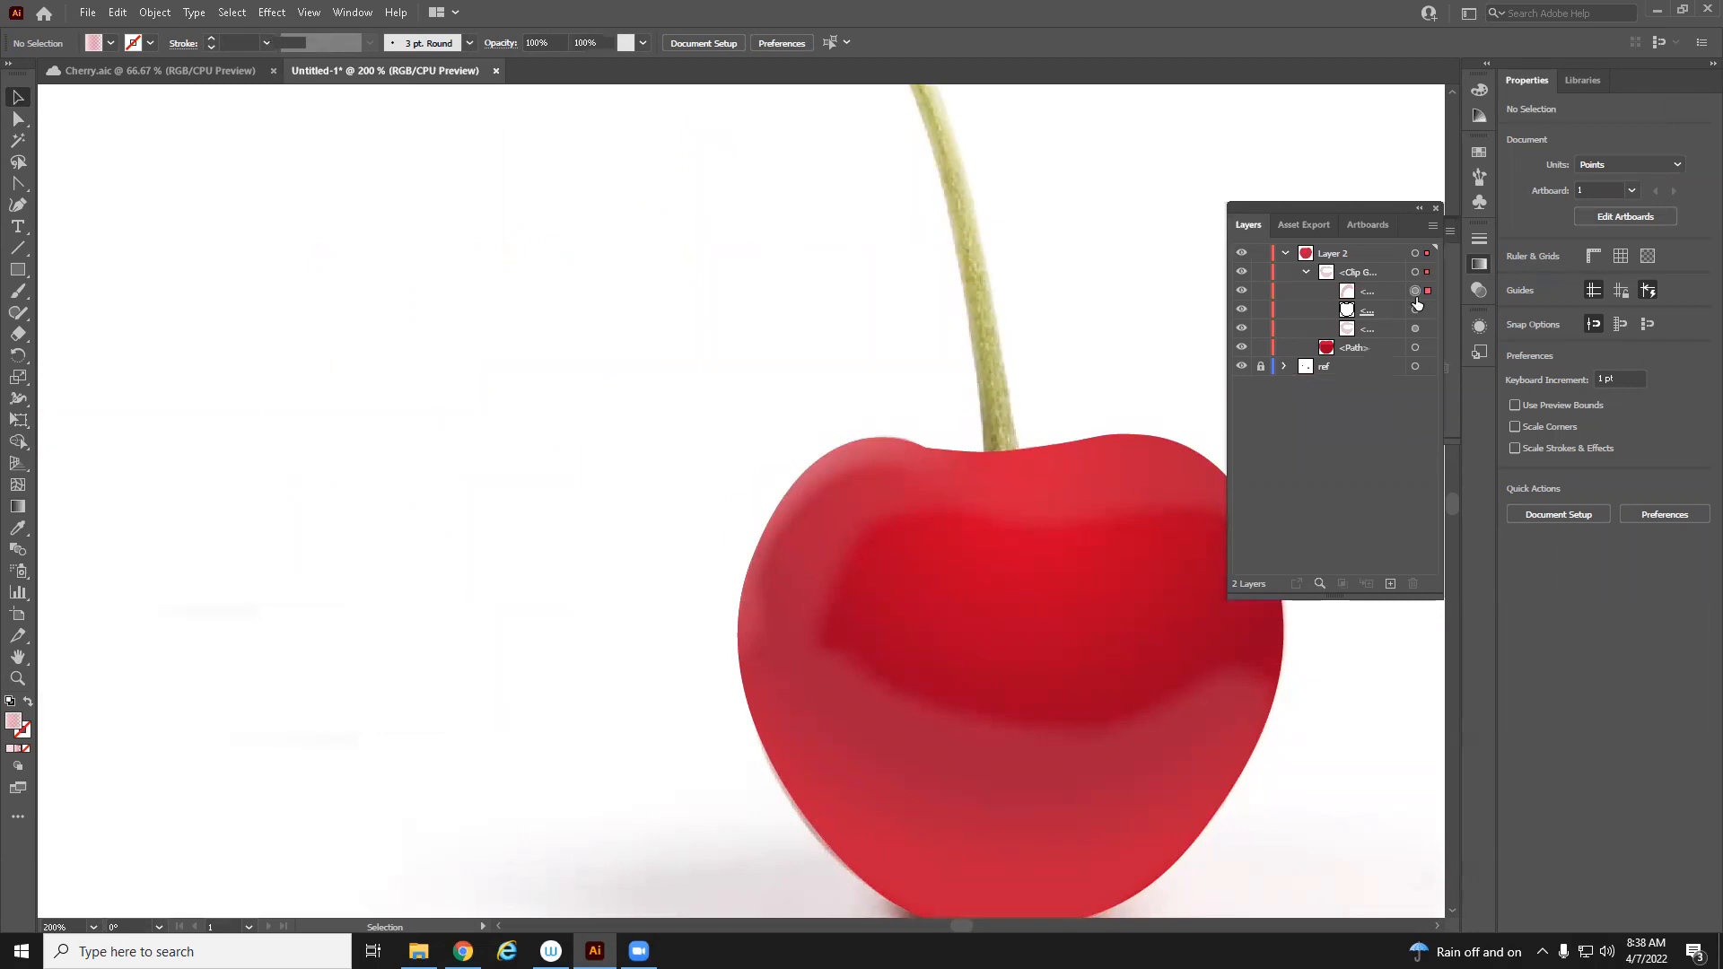
pyautogui.click(1417, 292)
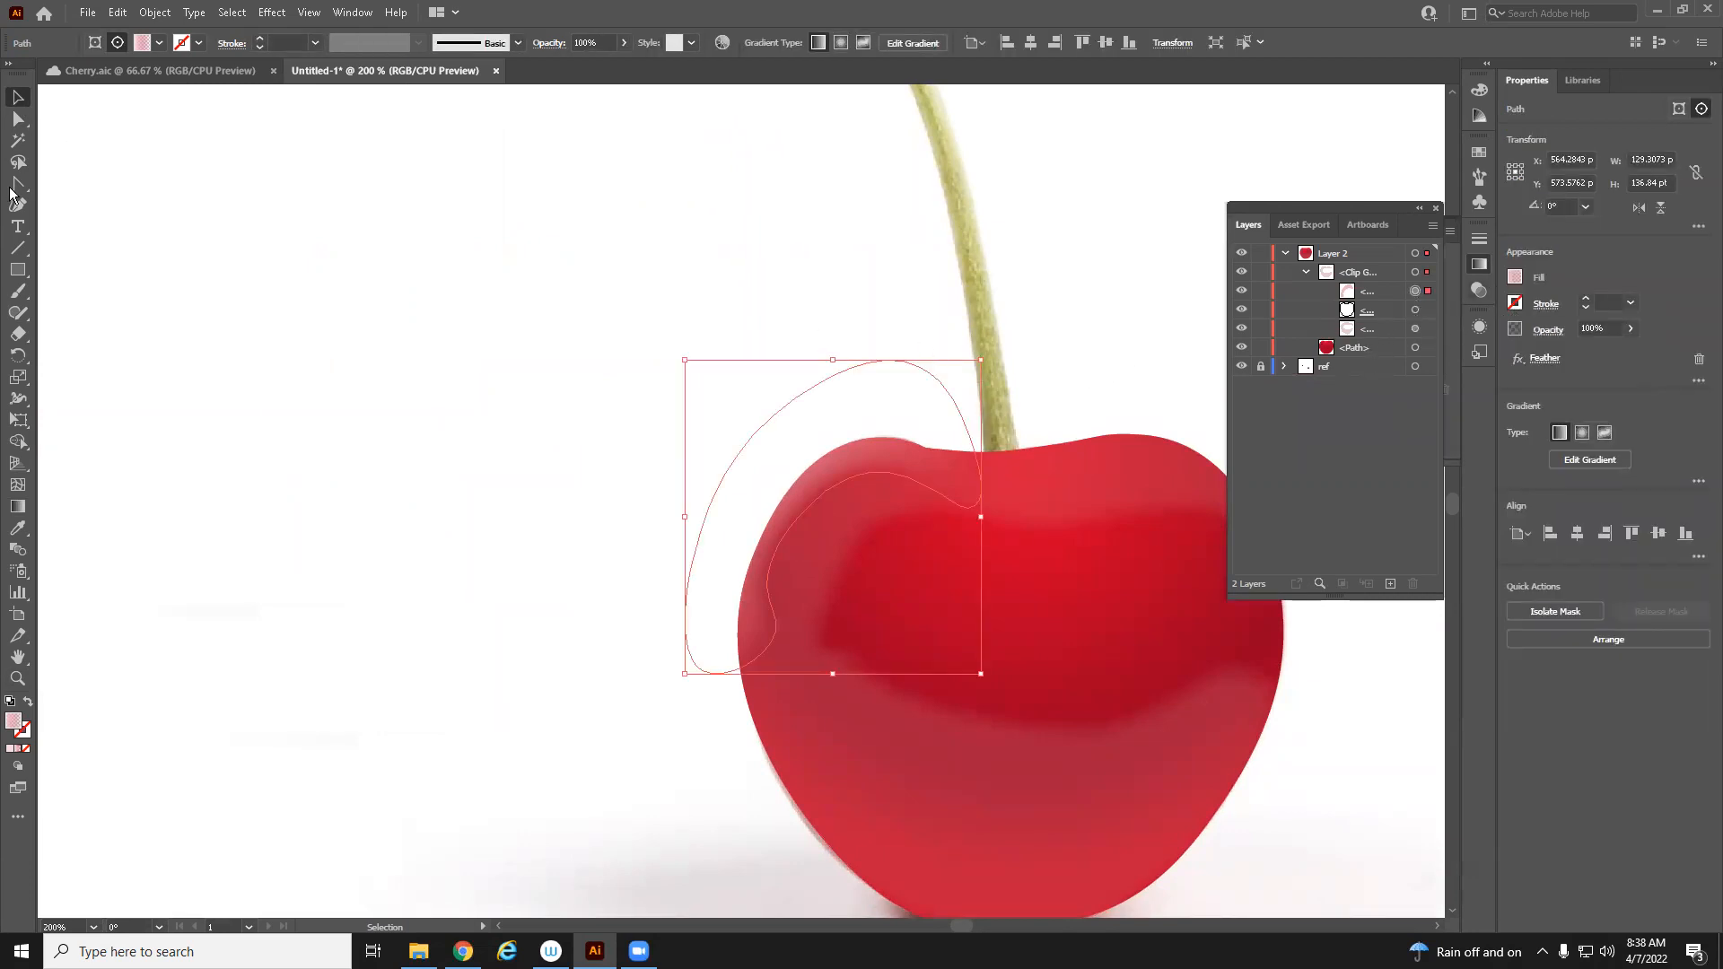
pyautogui.doubleClick(17, 724)
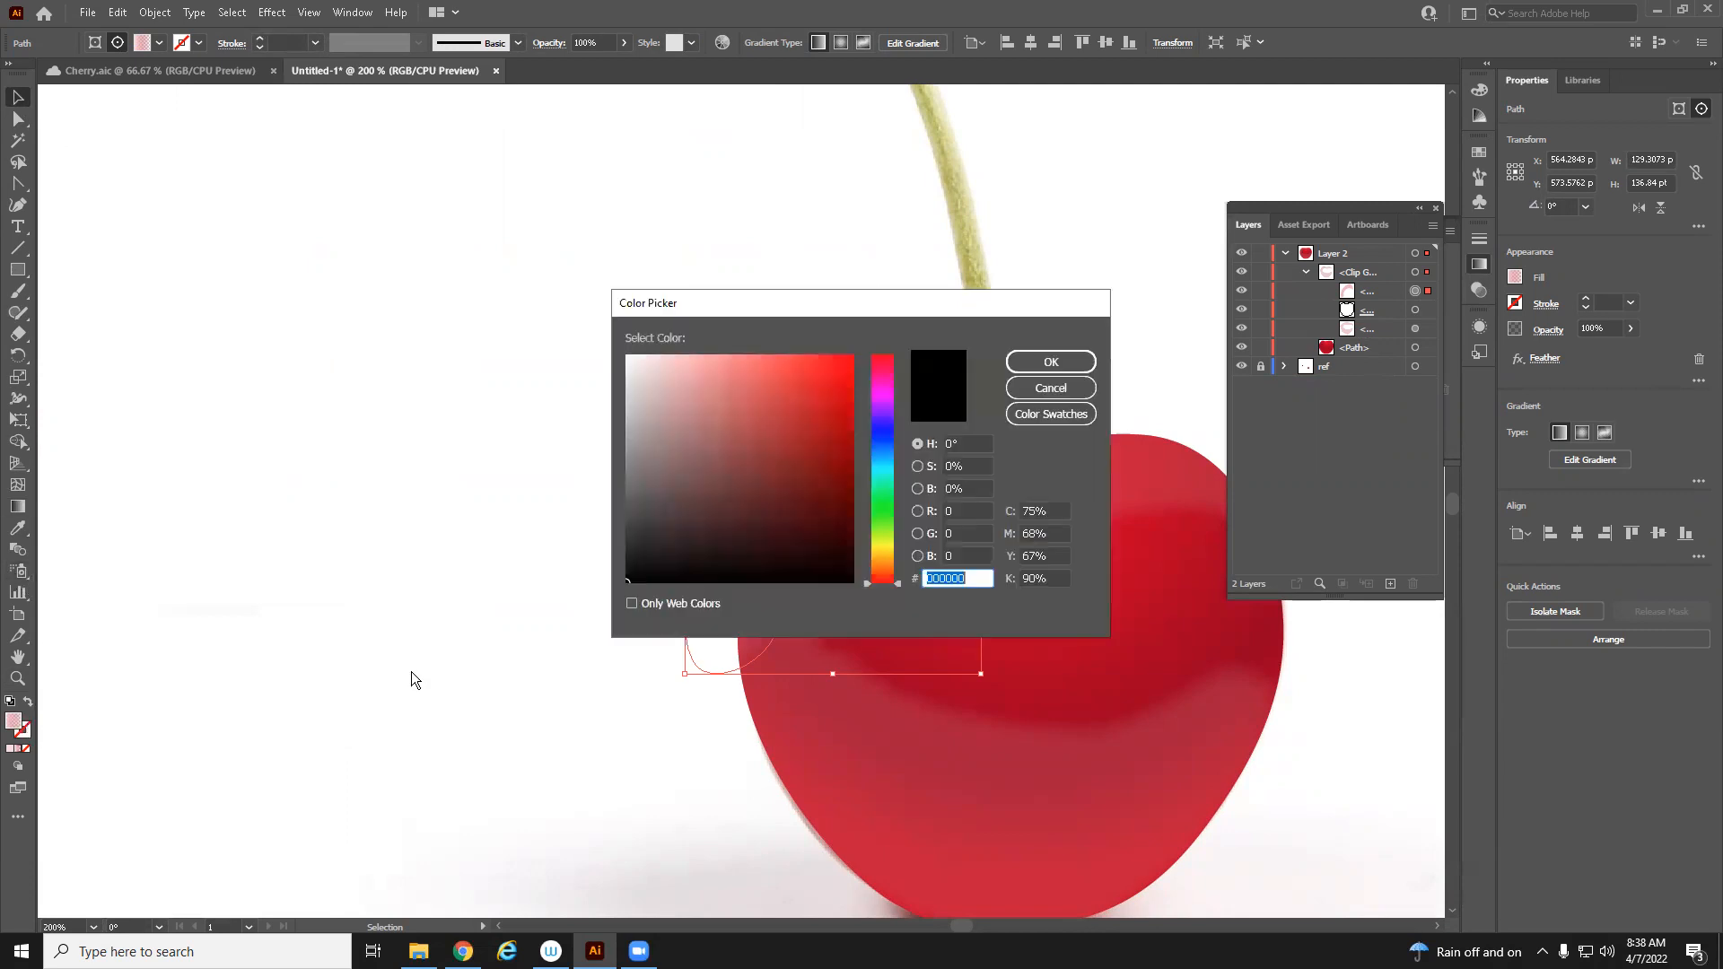
pyautogui.click(1048, 388)
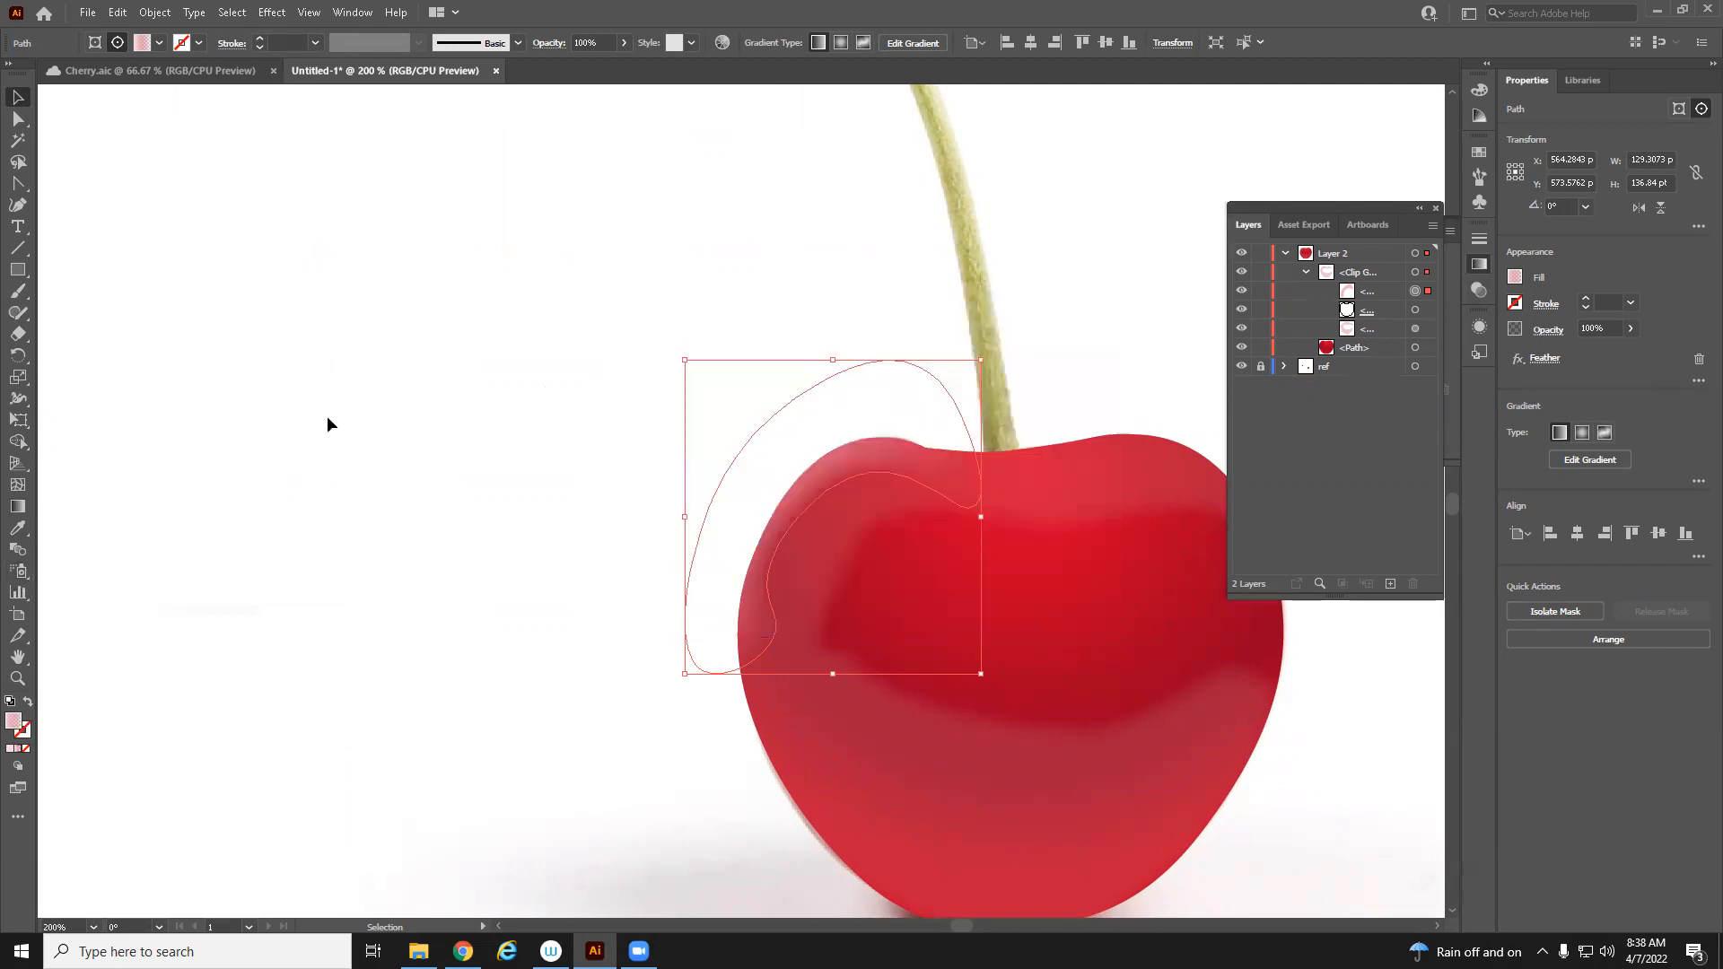
# Set the left gradient stop of the highlight to white, FFFFFF
pyautogui.click(18, 507)
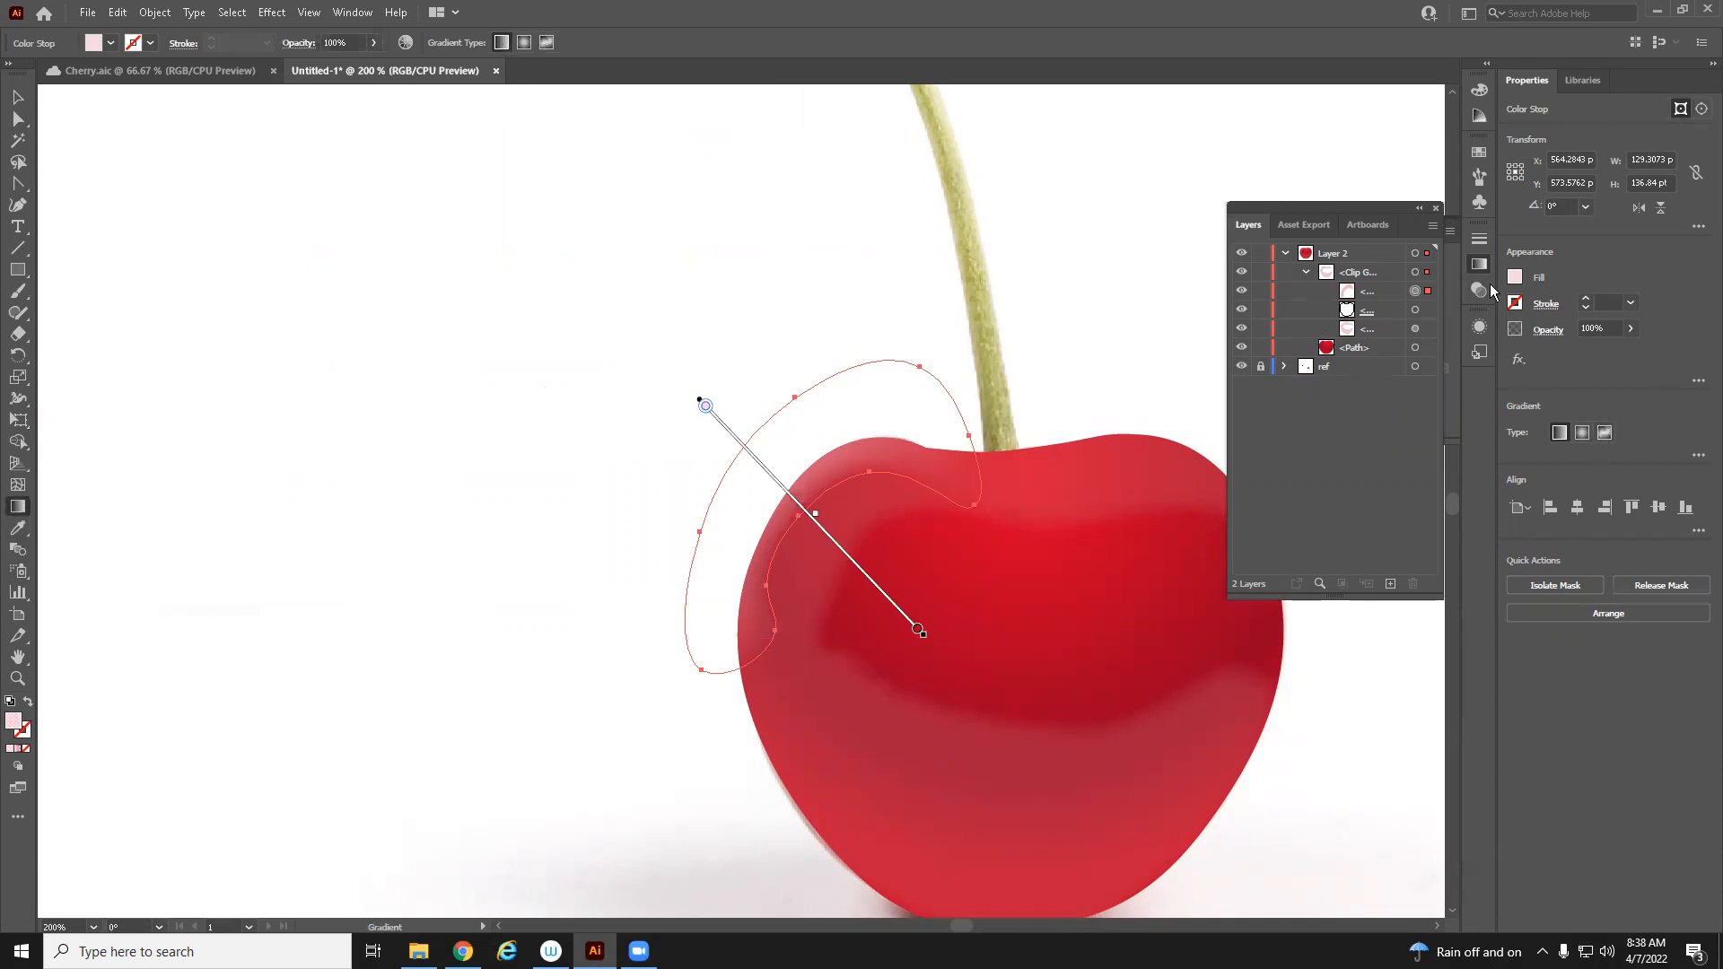
pyautogui.click(1515, 278)
pyautogui.click(1611, 272)
pyautogui.moveTo(1313, 208); pyautogui.dragTo(1368, 513)
pyautogui.doubleClick(1254, 378)
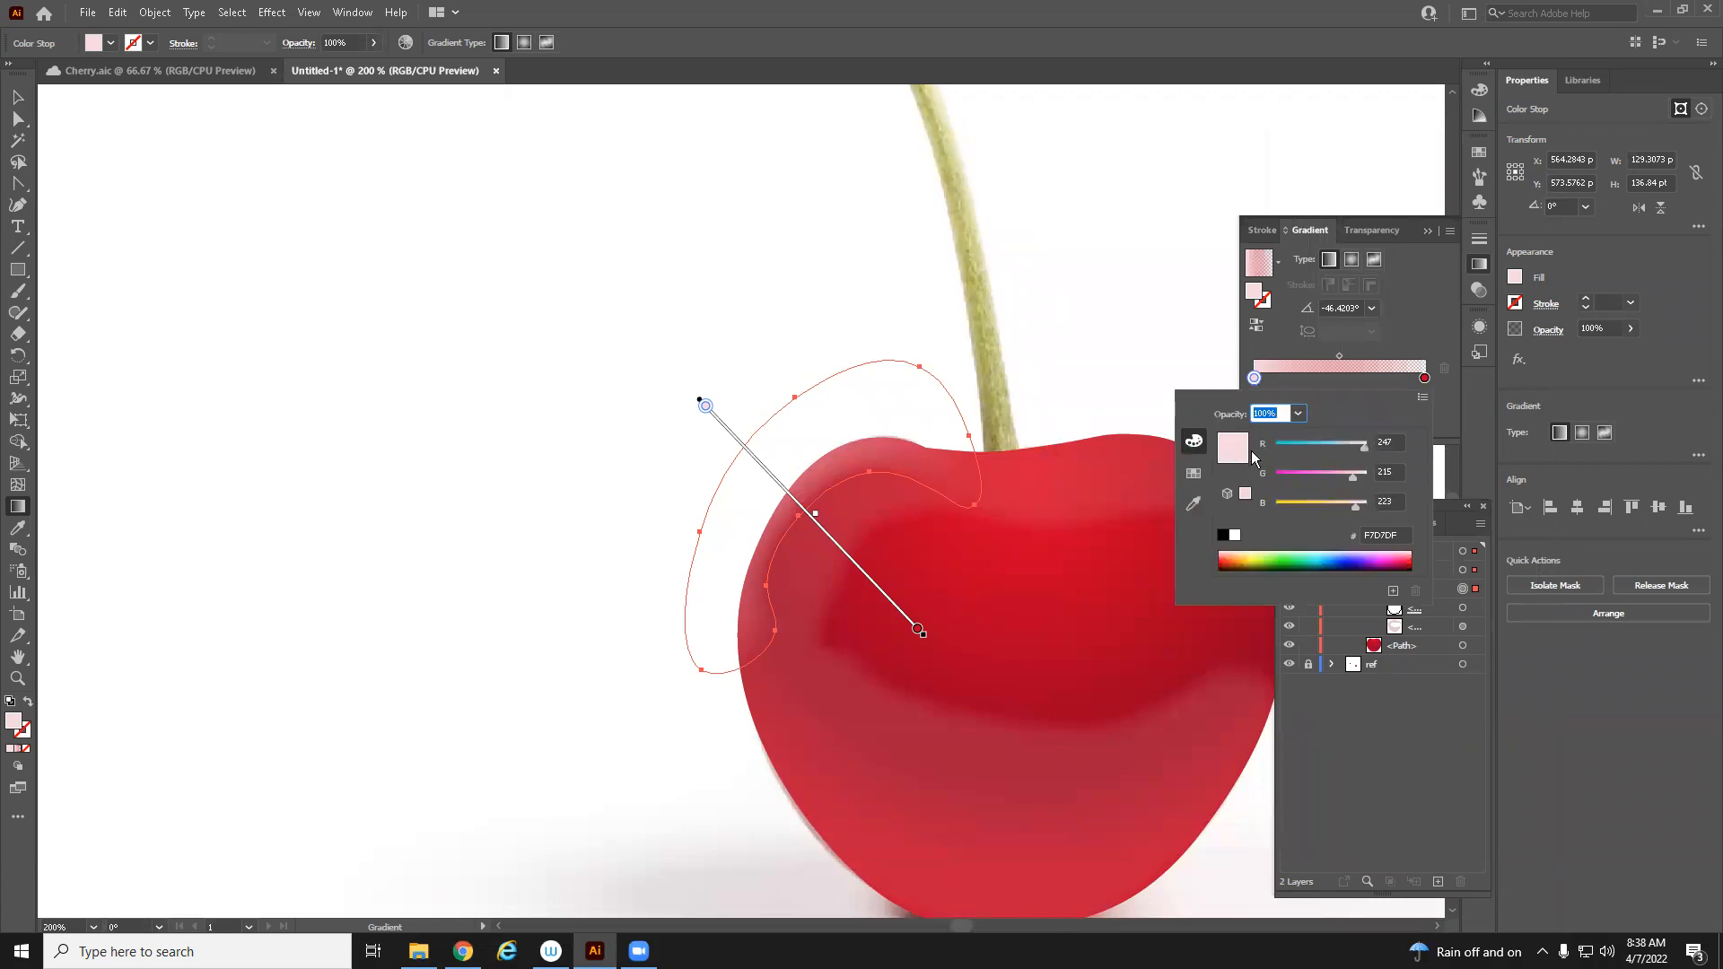
pyautogui.click(1236, 536)
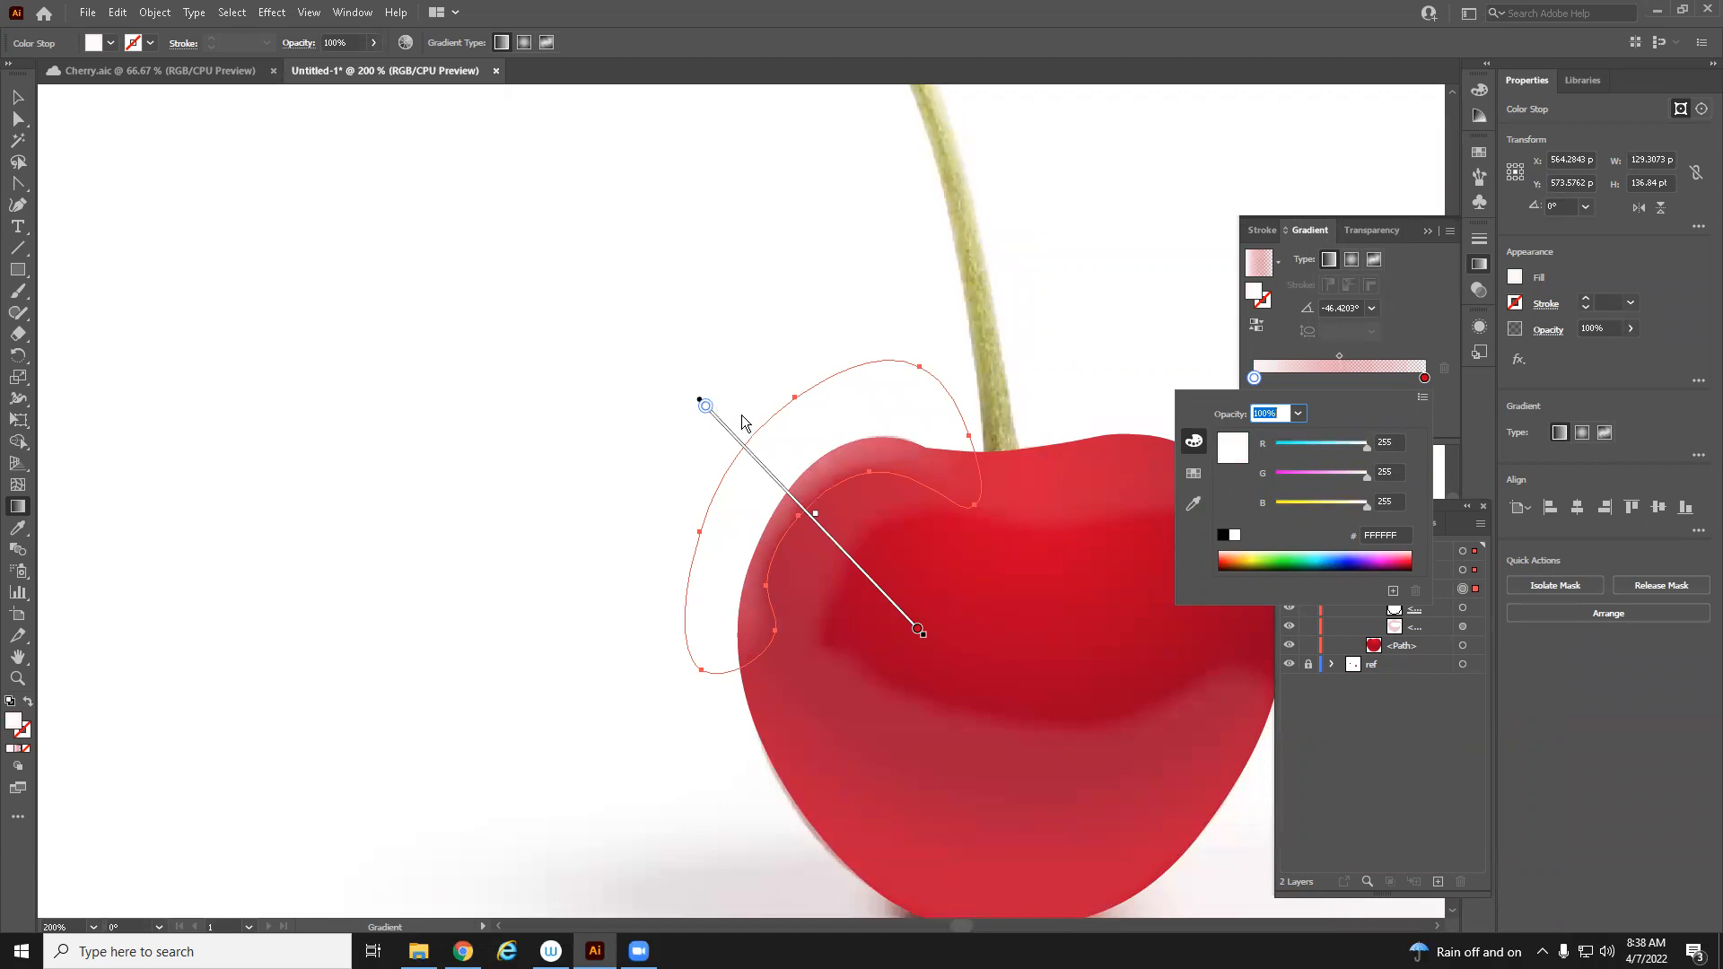
pyautogui.click(1385, 334)
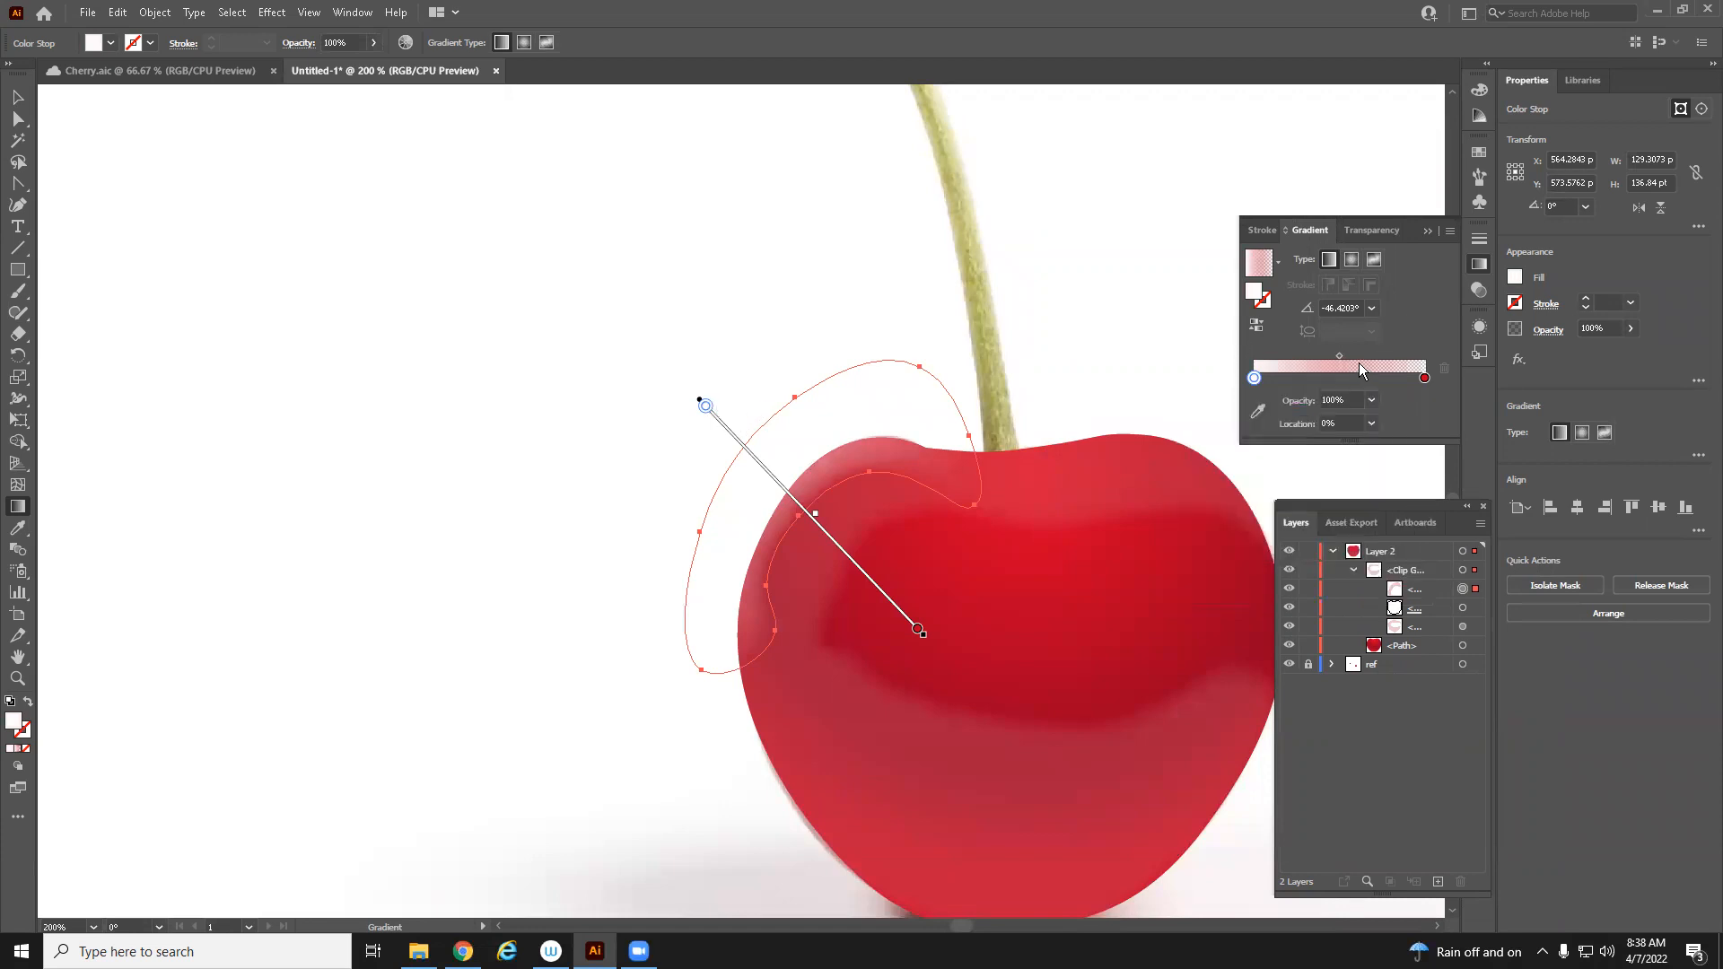
# Move the left gradient stop to about 23% location
pyautogui.click(1426, 379)
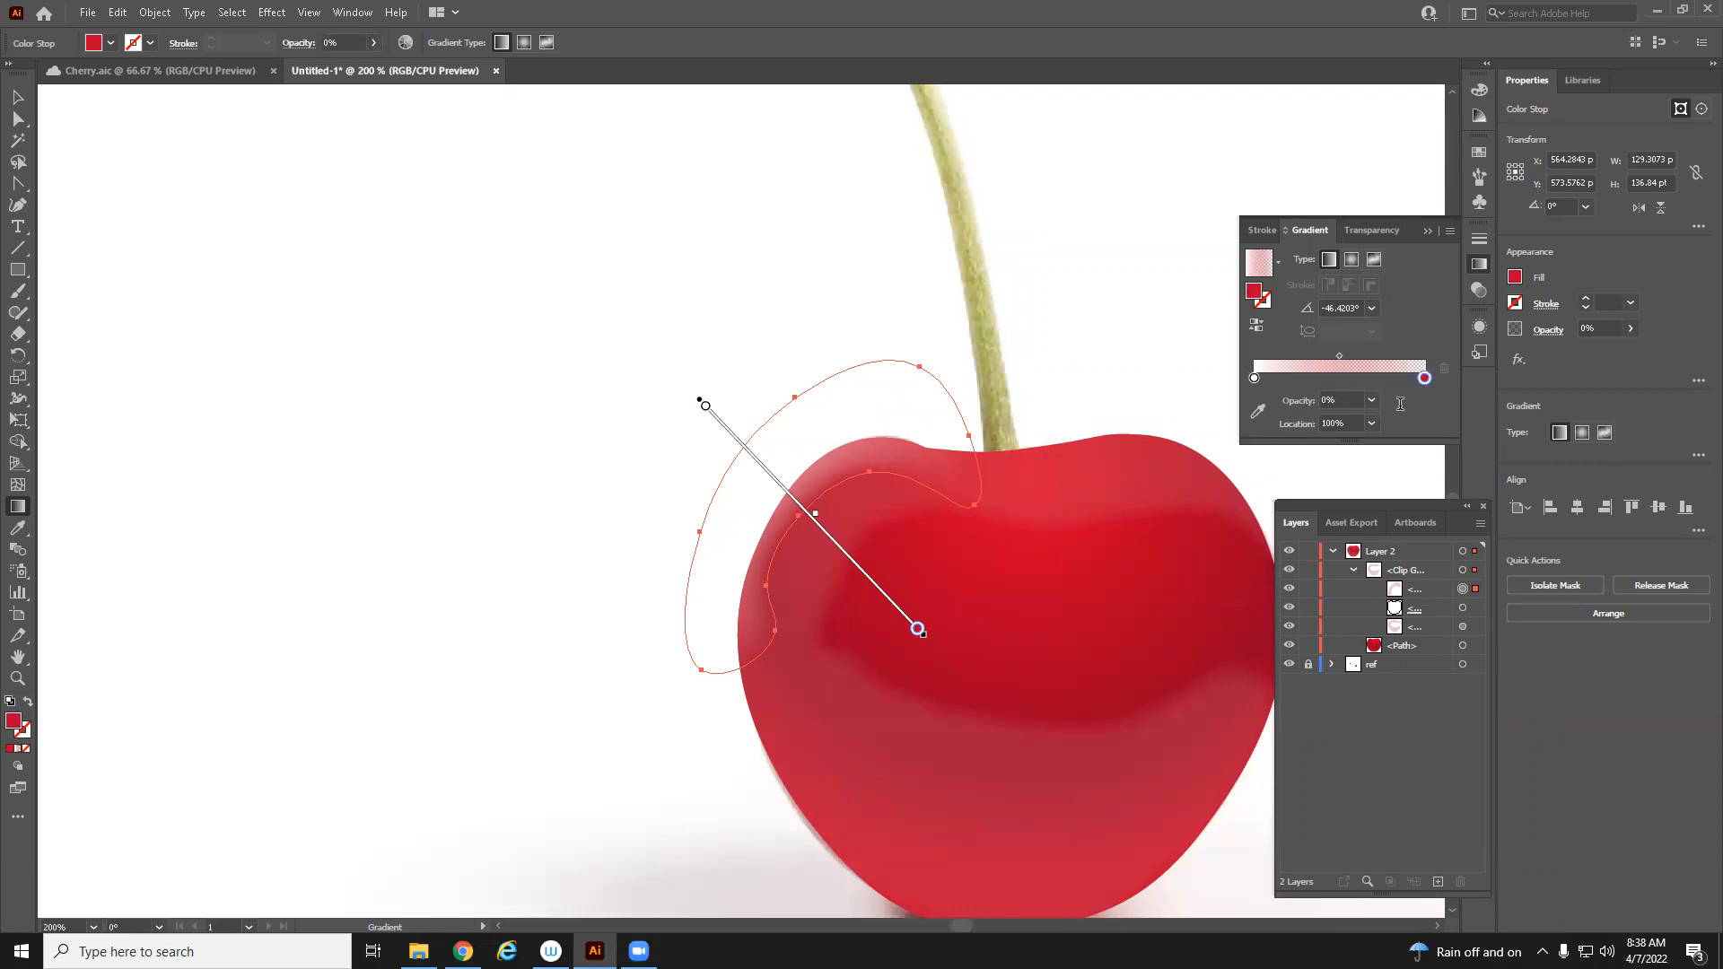
pyautogui.moveTo(1255, 380); pyautogui.dragTo(1284, 386)
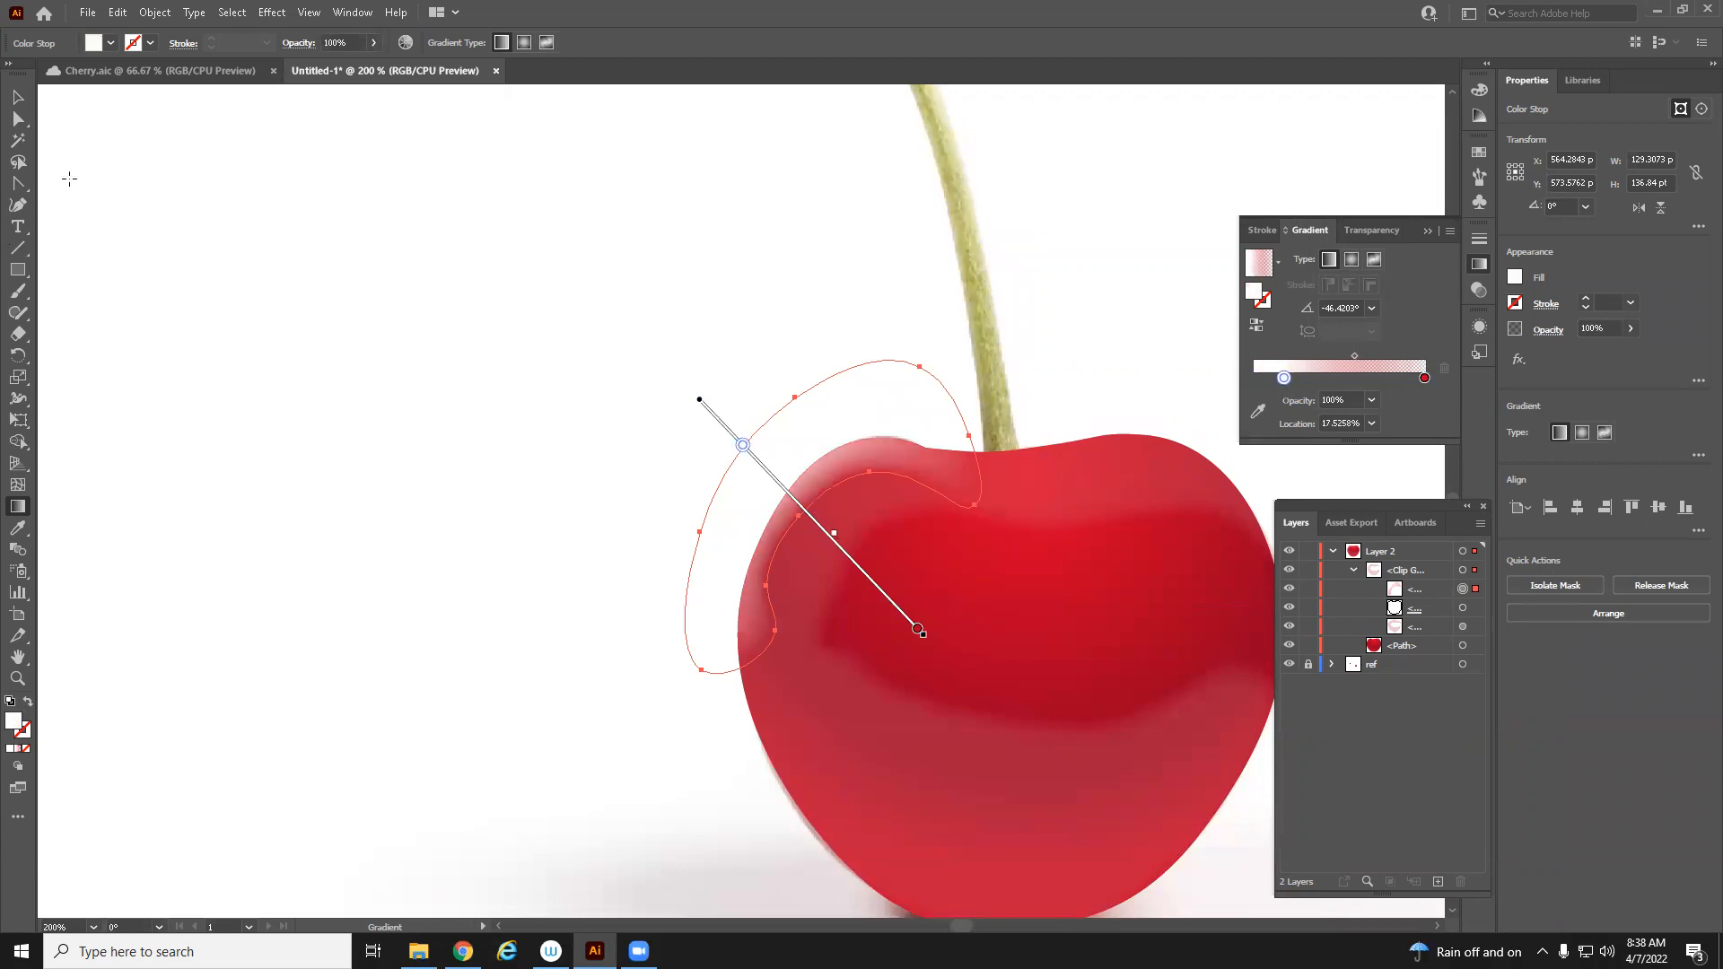
pyautogui.moveTo(751, 448); pyautogui.dragTo(754, 461)
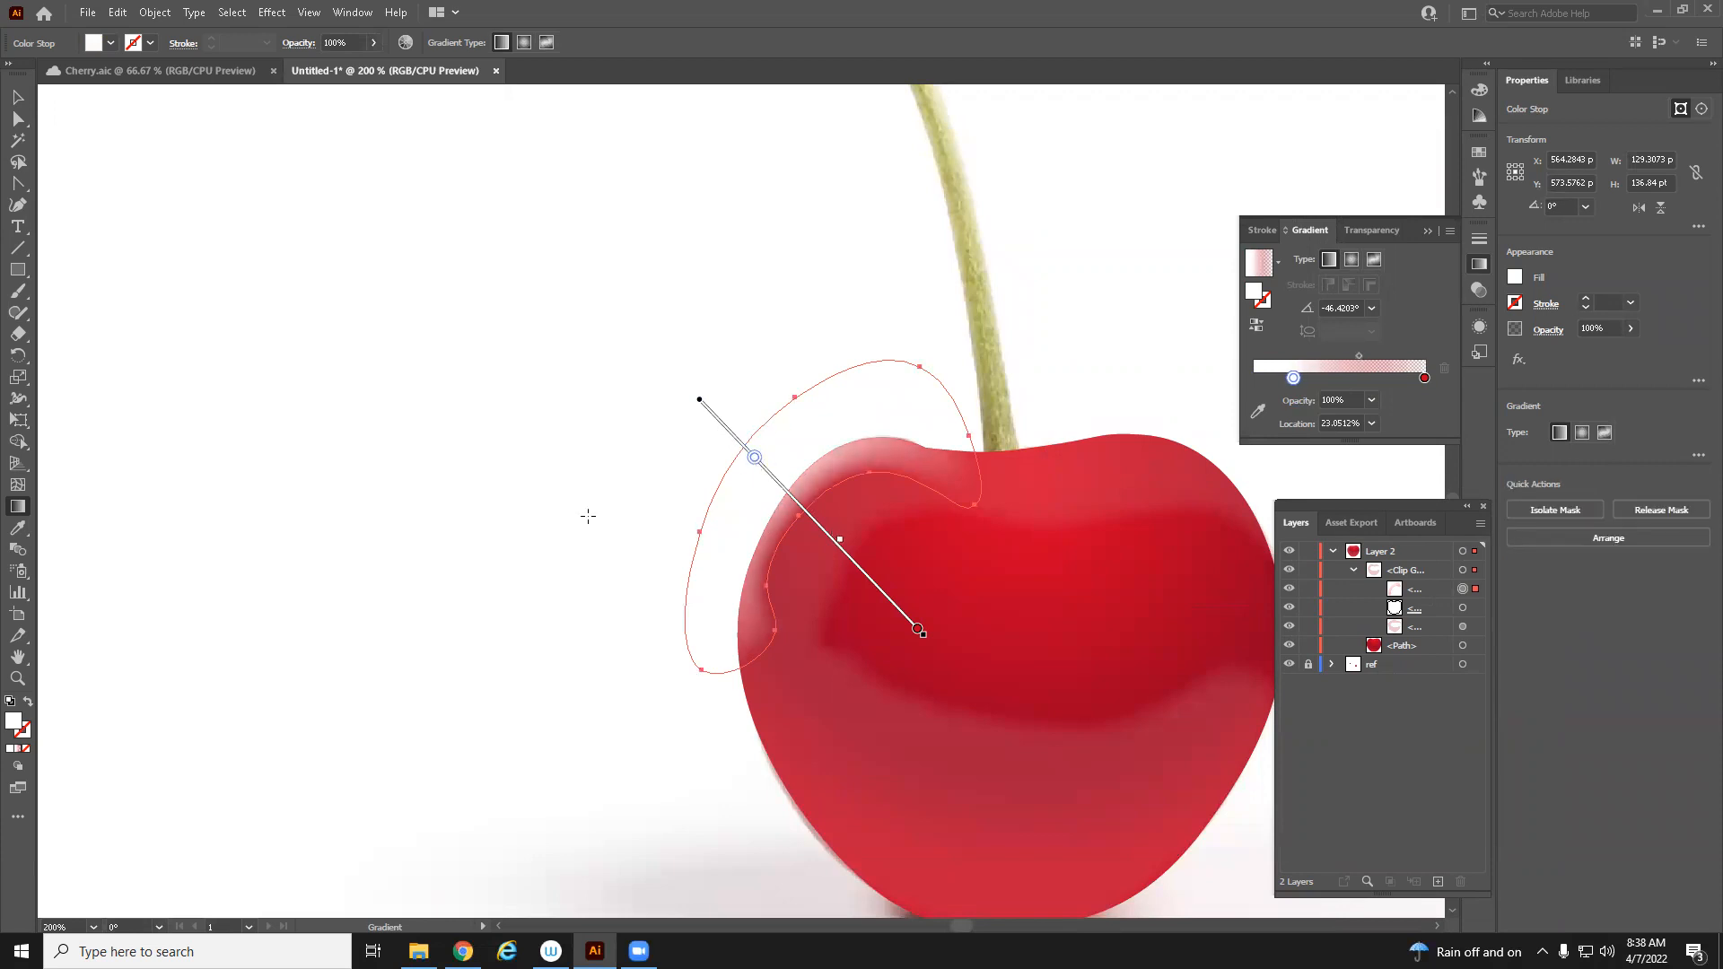
# Nudge one anchor point of the highlight path slightly outward along the cherry's left edge
pyautogui.click(18, 96)
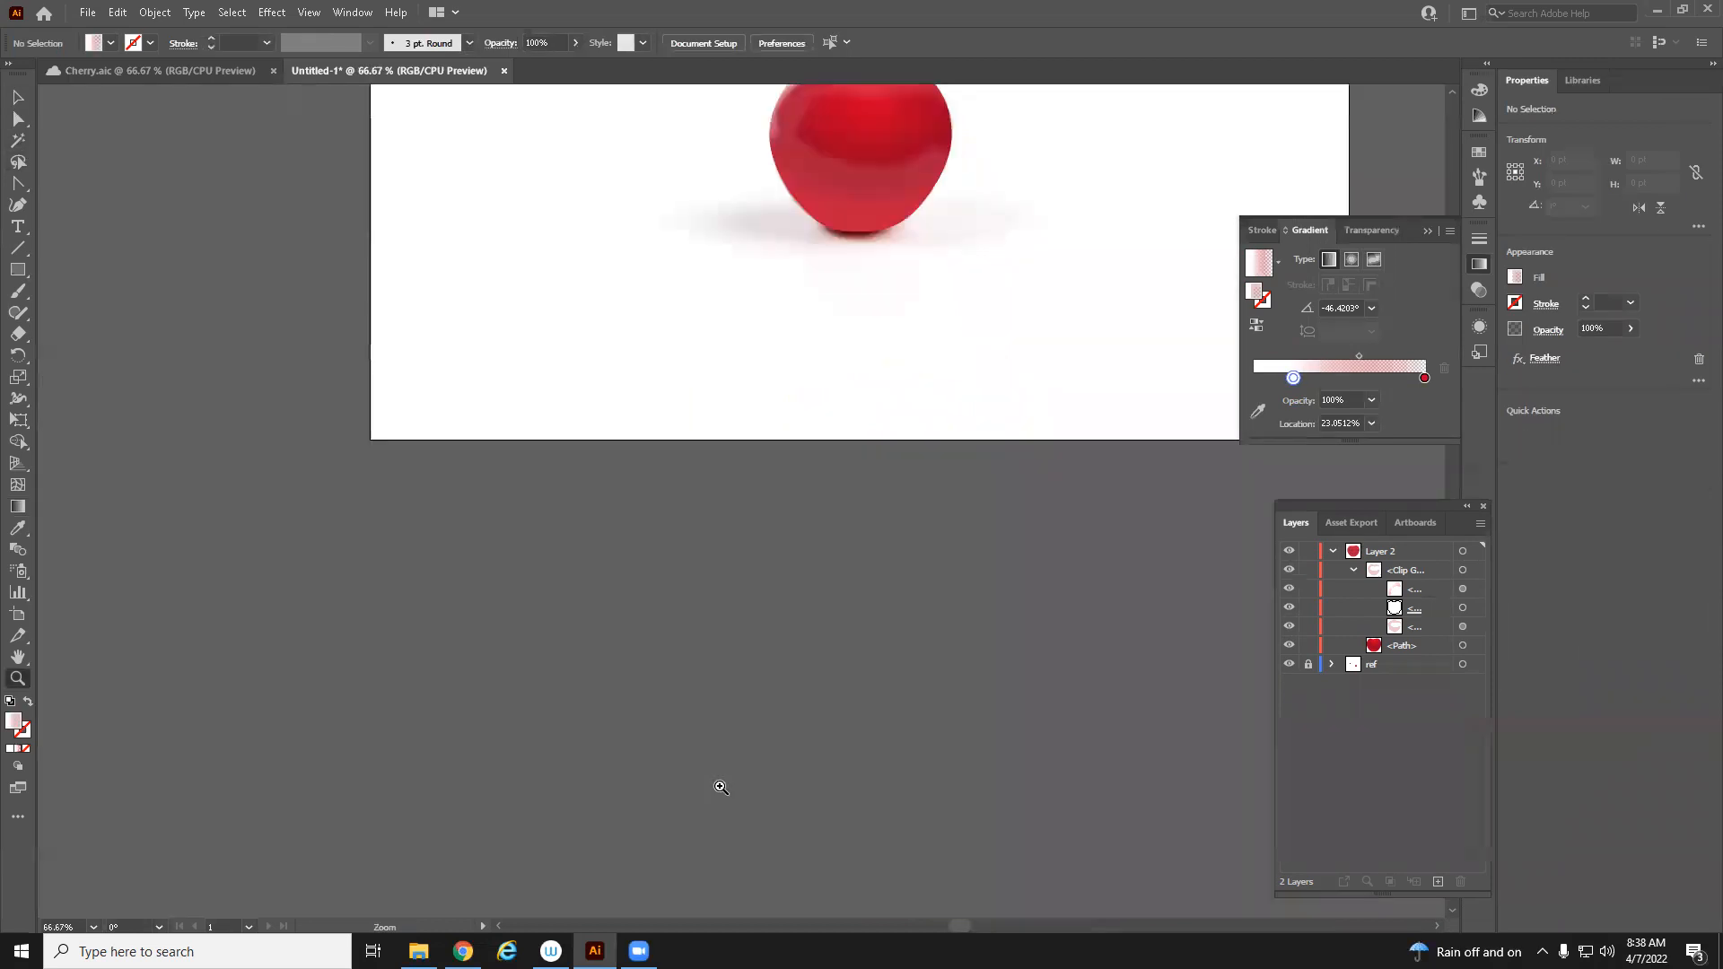
pyautogui.moveTo(833, 359); pyautogui.dragTo(908, 742)
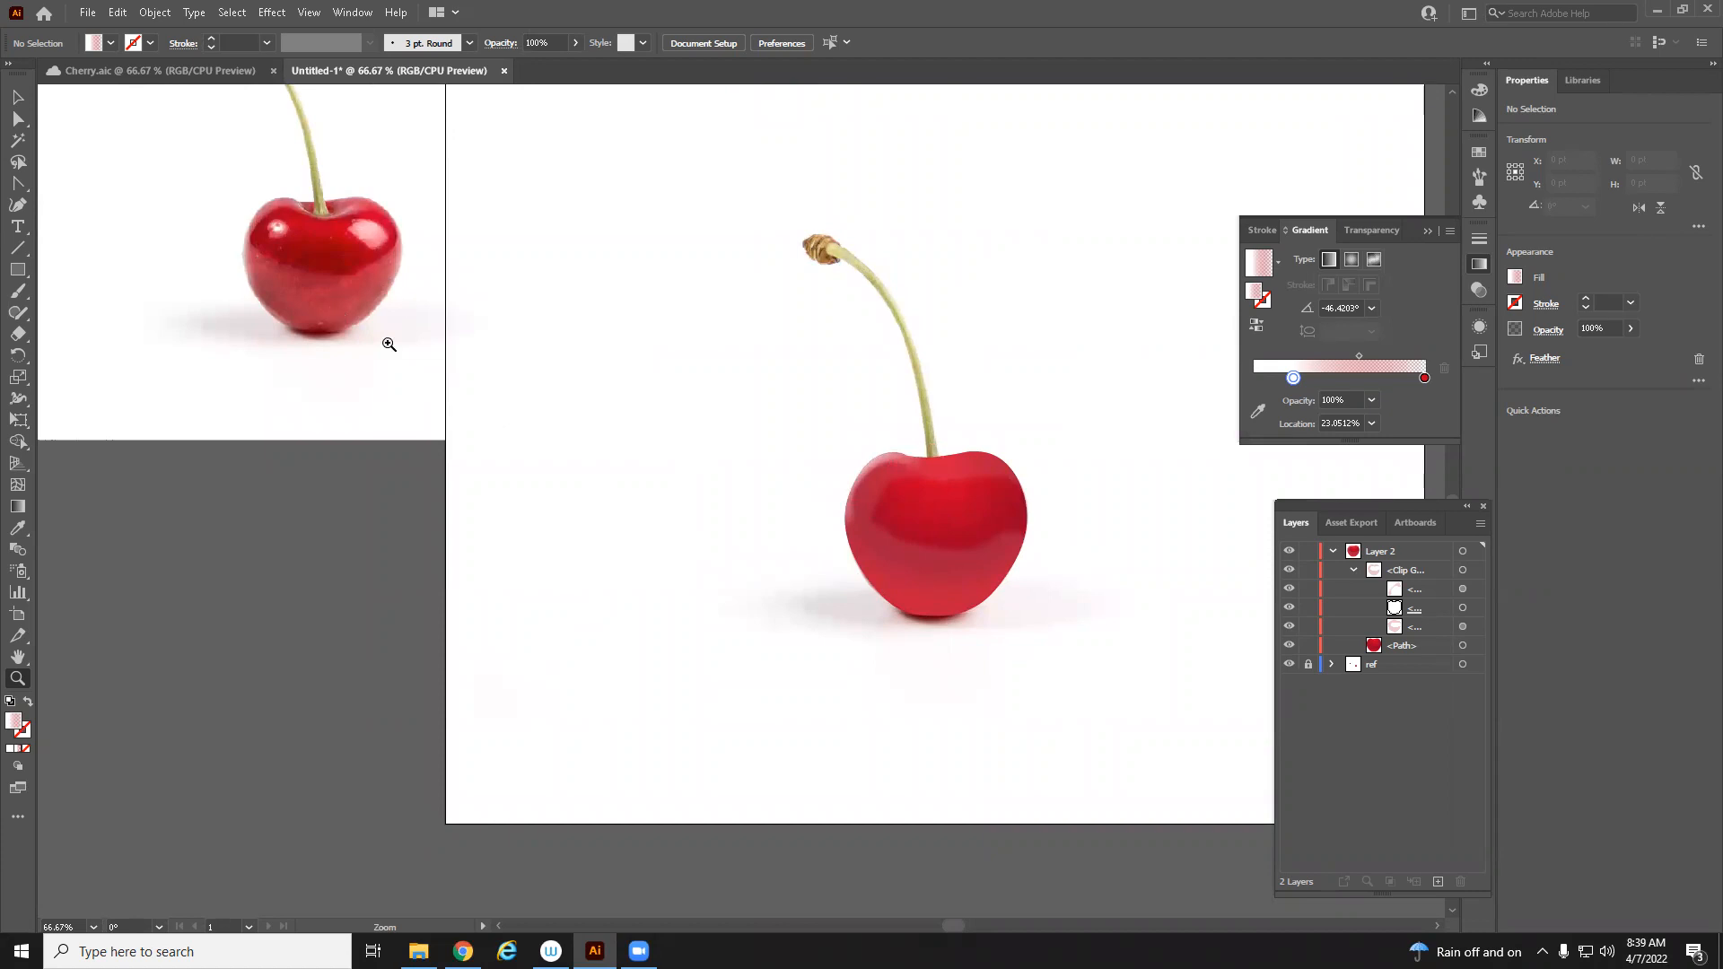
pyautogui.doubleClick(860, 517)
pyautogui.moveTo(619, 535); pyautogui.dragTo(975, 641)
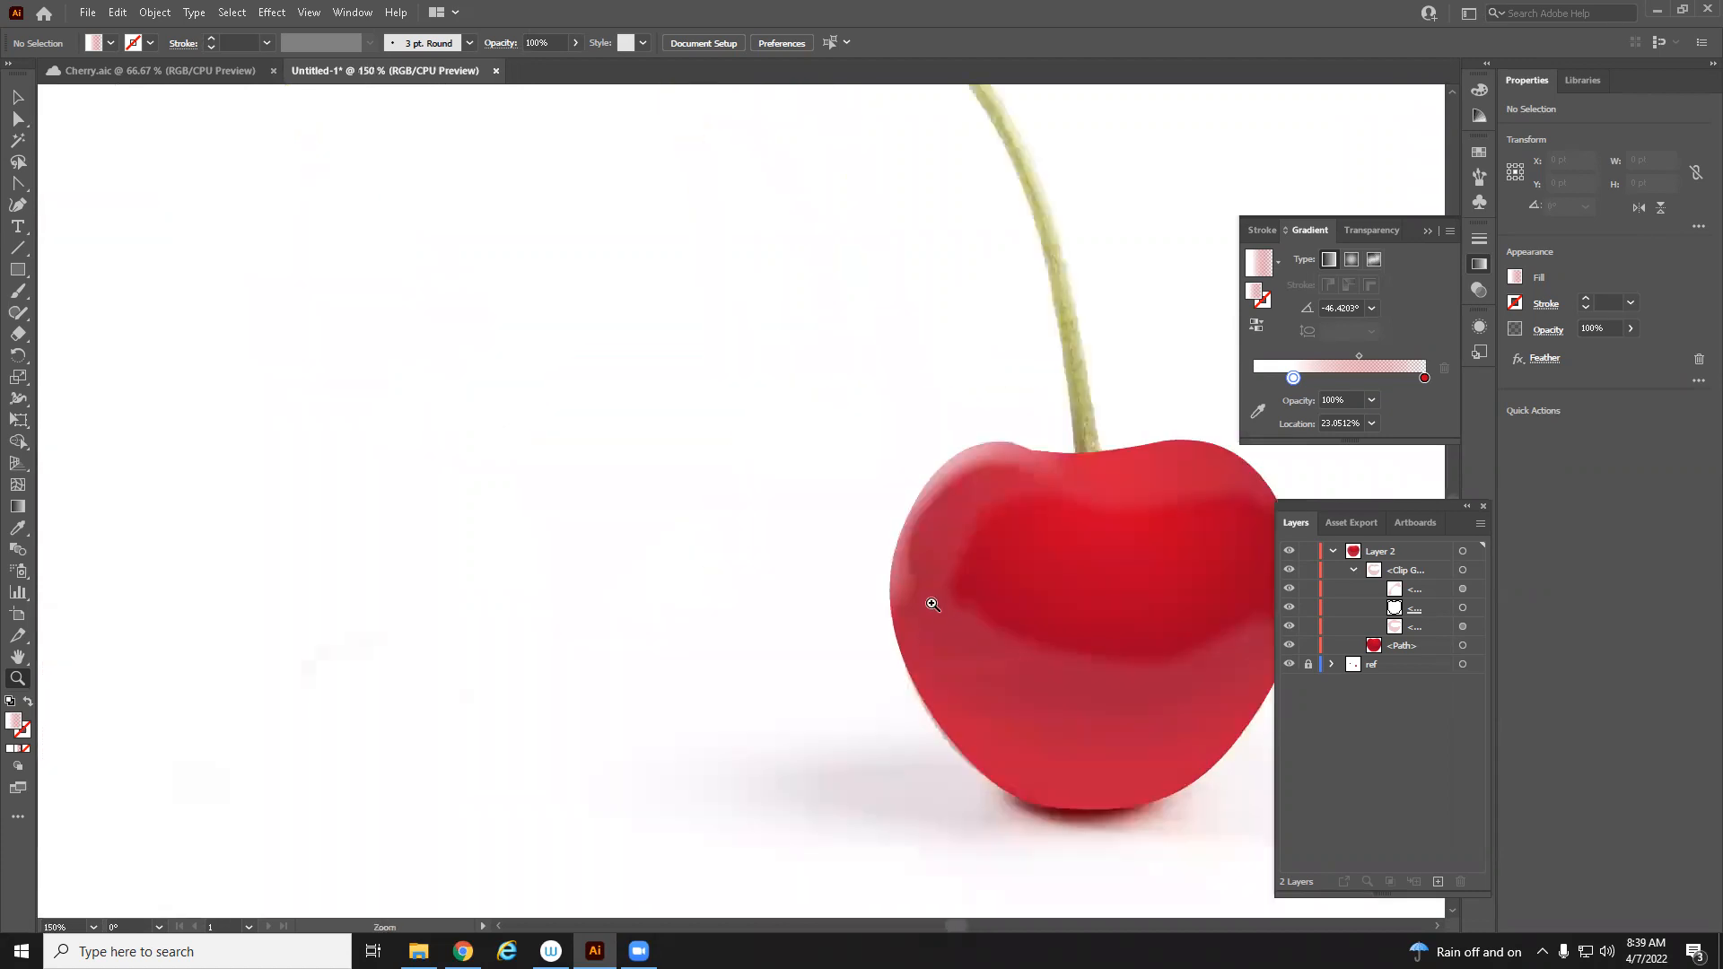
pyautogui.click(18, 119)
pyautogui.click(910, 599)
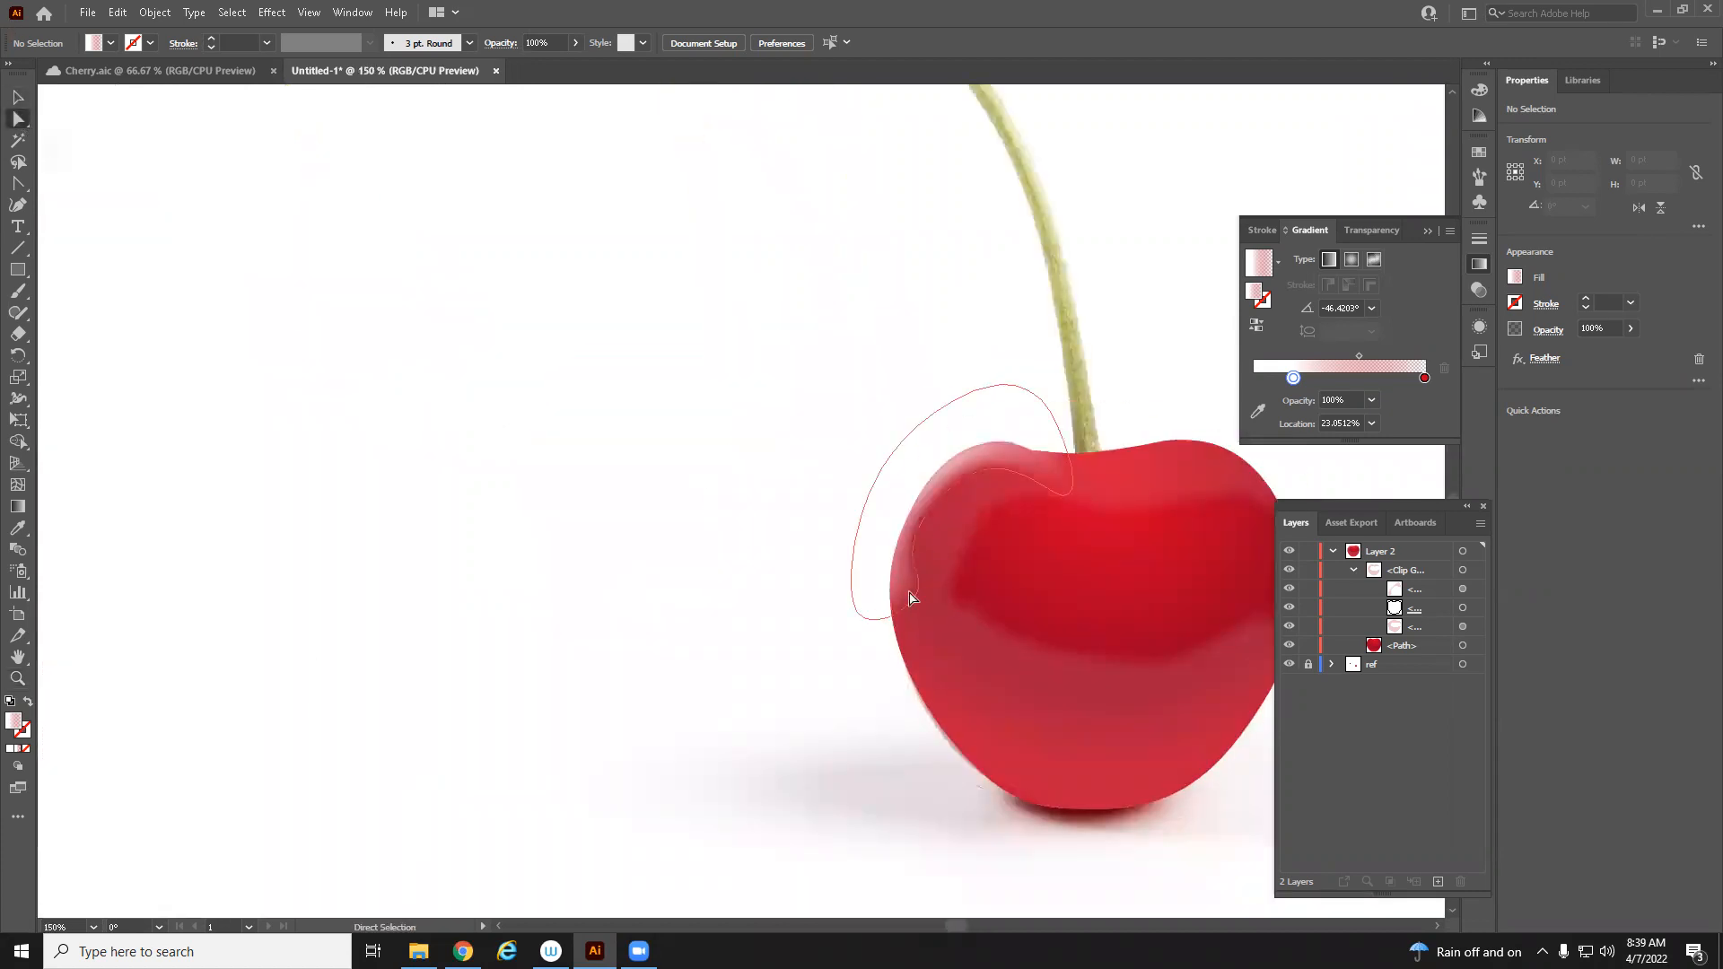
pyautogui.click(914, 593)
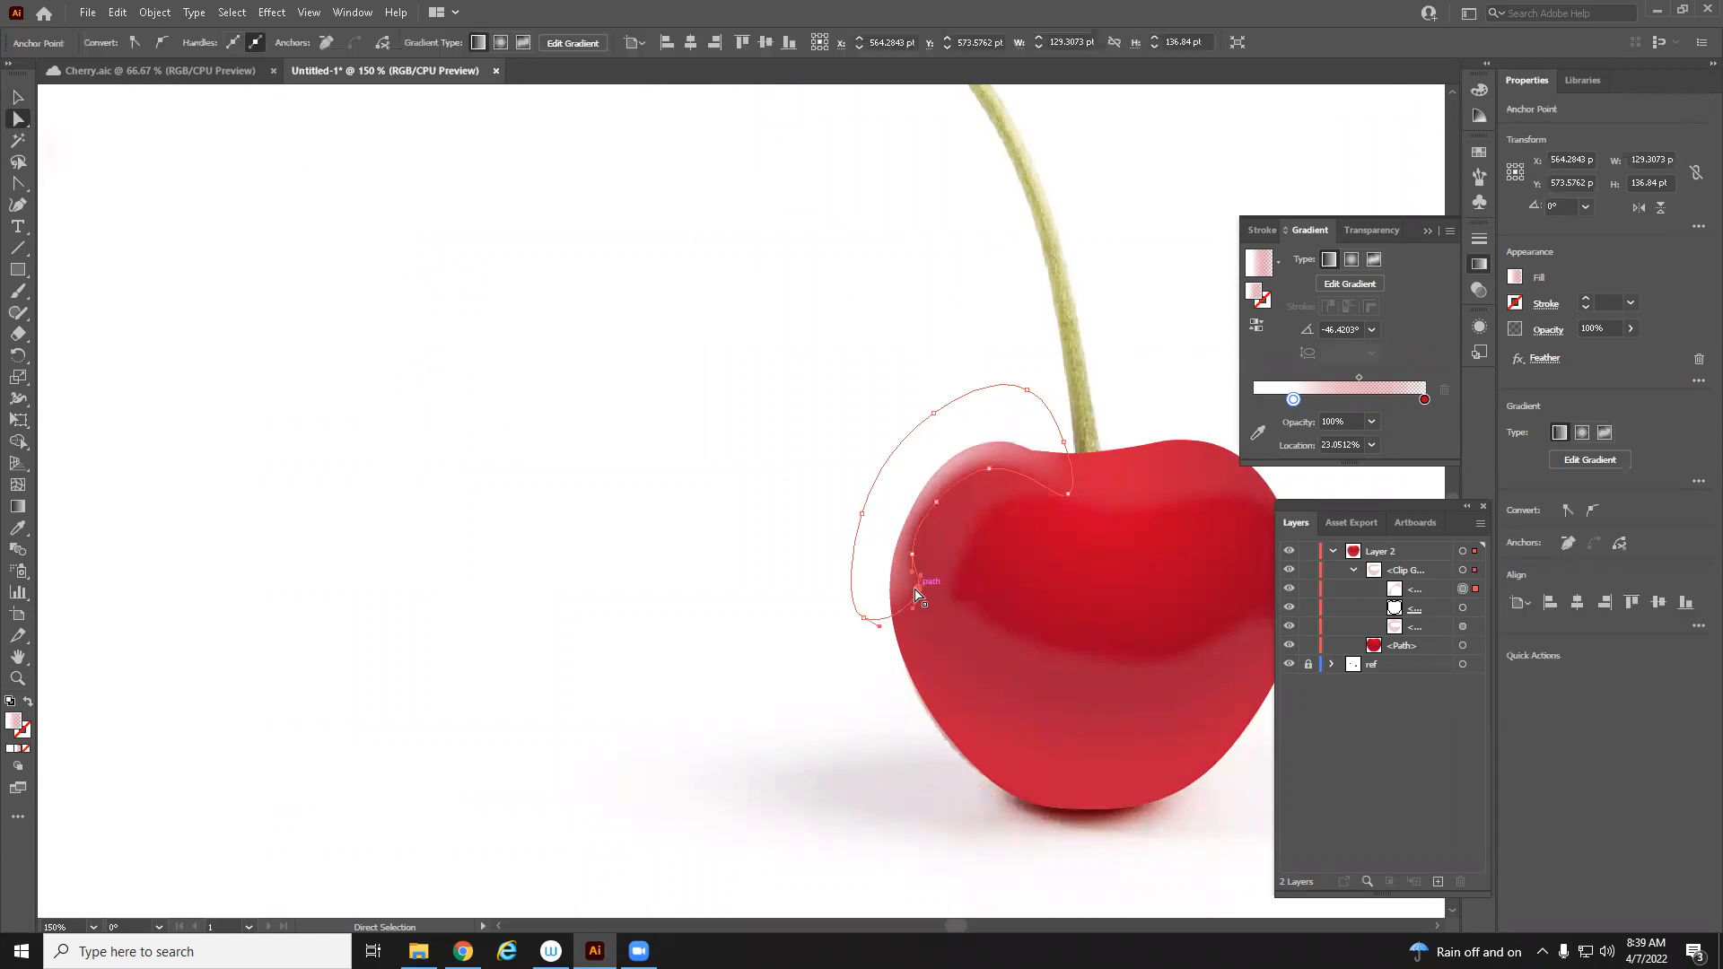
pyautogui.moveTo(914, 593); pyautogui.dragTo(897, 597)
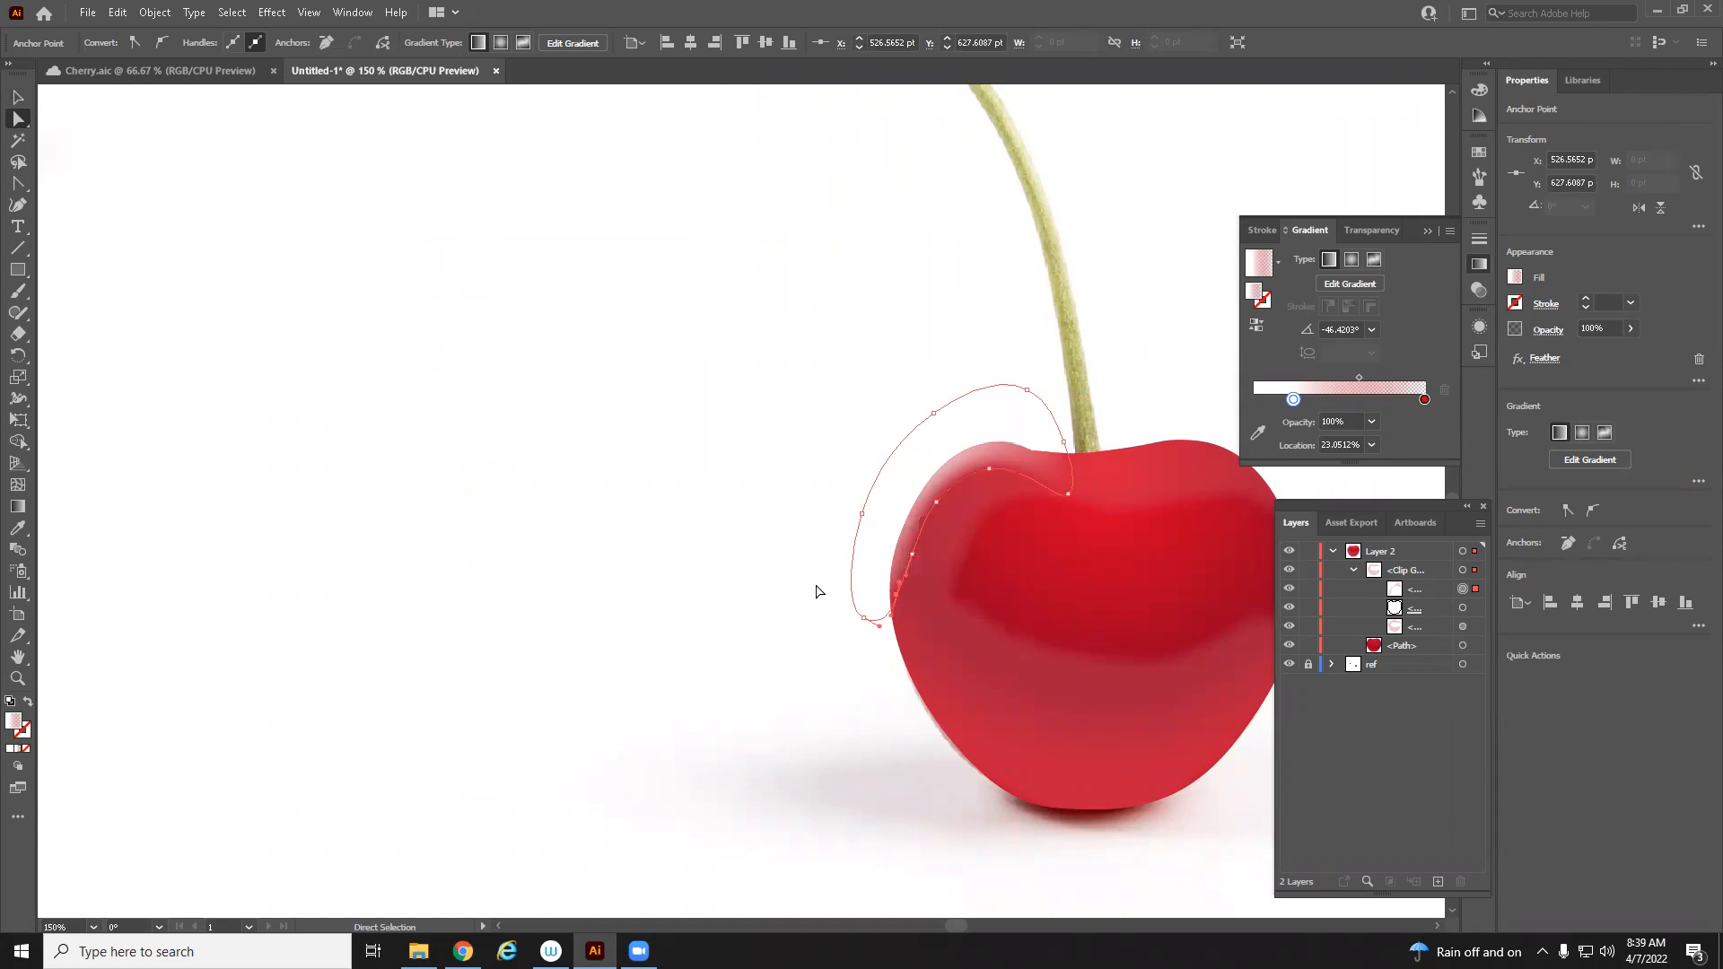
pyautogui.click(895, 692)
pyautogui.press('z')
pyautogui.keyDown('alt'); pyautogui.click(820, 647); pyautogui.keyUp('alt')
pyautogui.keyDown('alt'); pyautogui.click(820, 781); pyautogui.keyUp('alt')
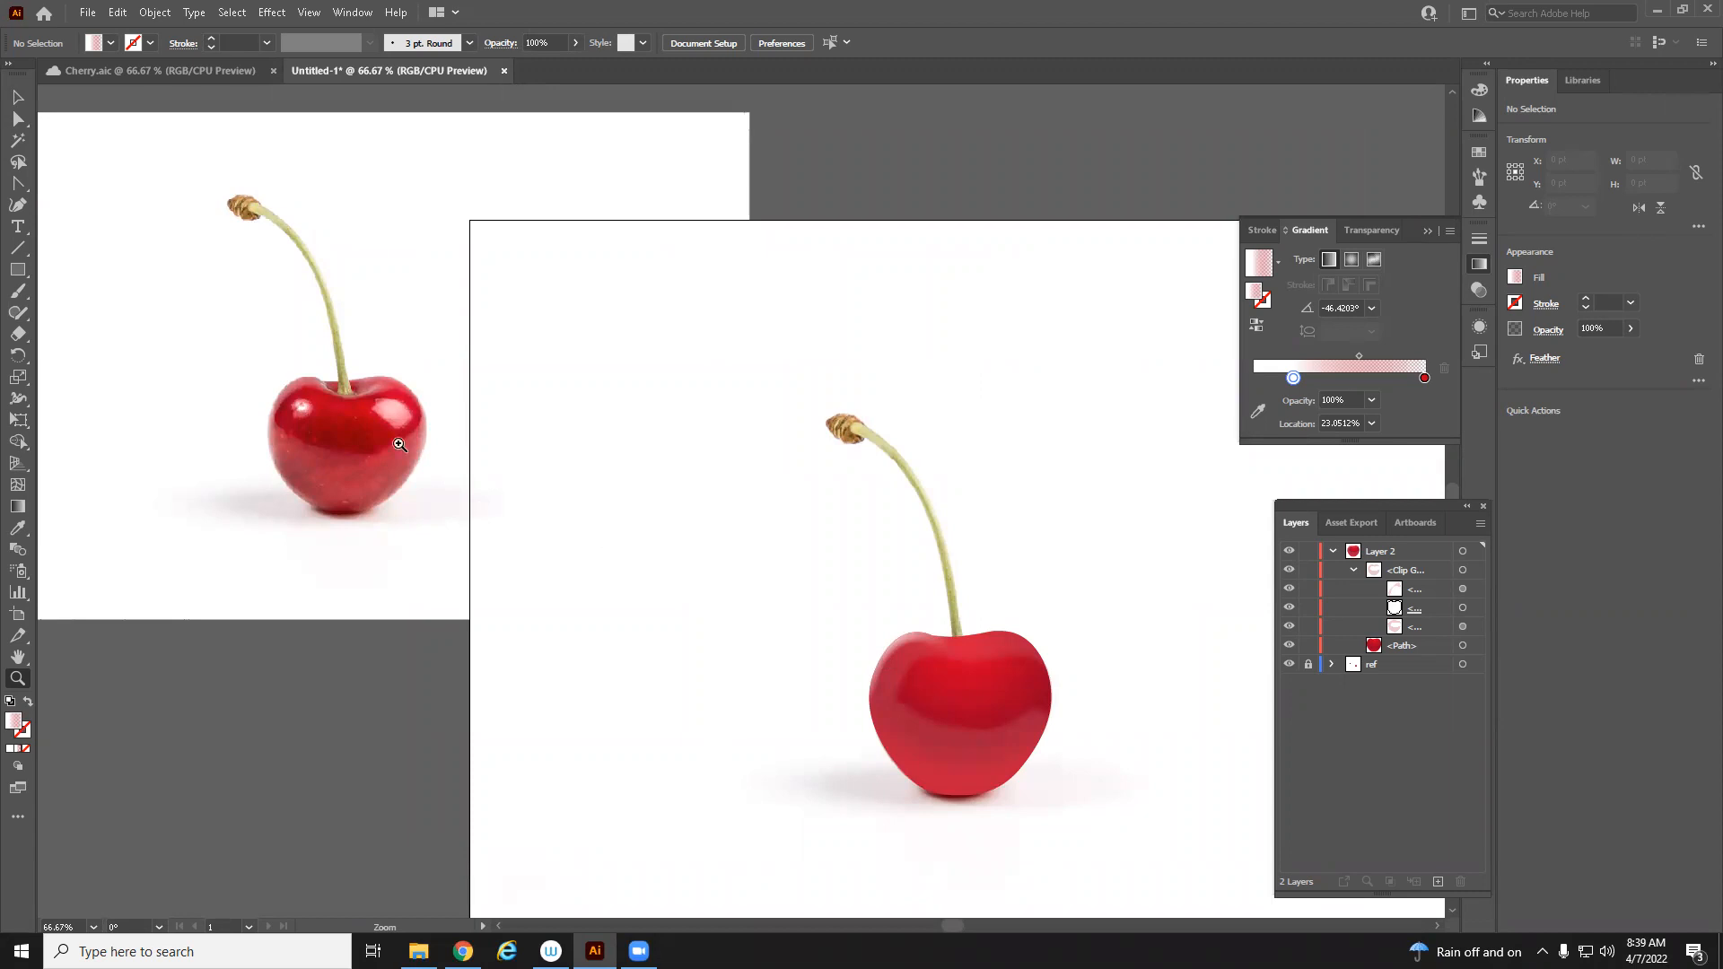
# Draw a small white-filled ellipse about 29 by 24 pt over the cherry's upper-left shine spot
pyautogui.click(582, 536)
pyautogui.click(576, 492)
pyautogui.moveTo(856, 514); pyautogui.dragTo(563, 513)
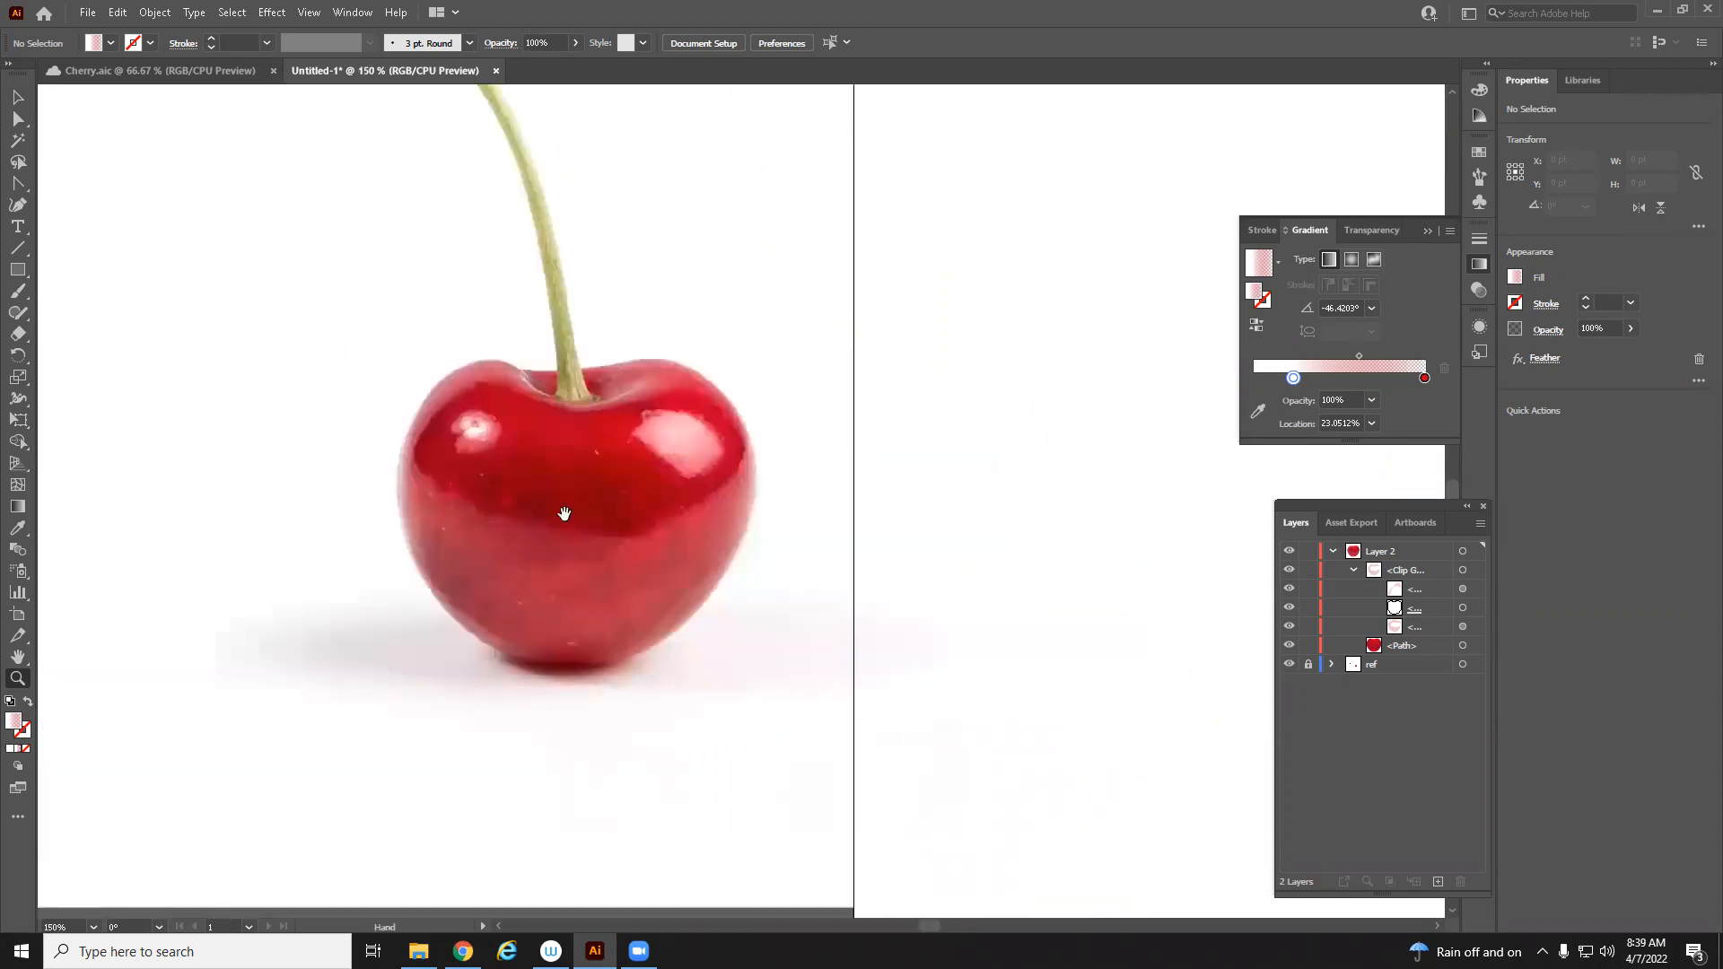
pyautogui.click(473, 426)
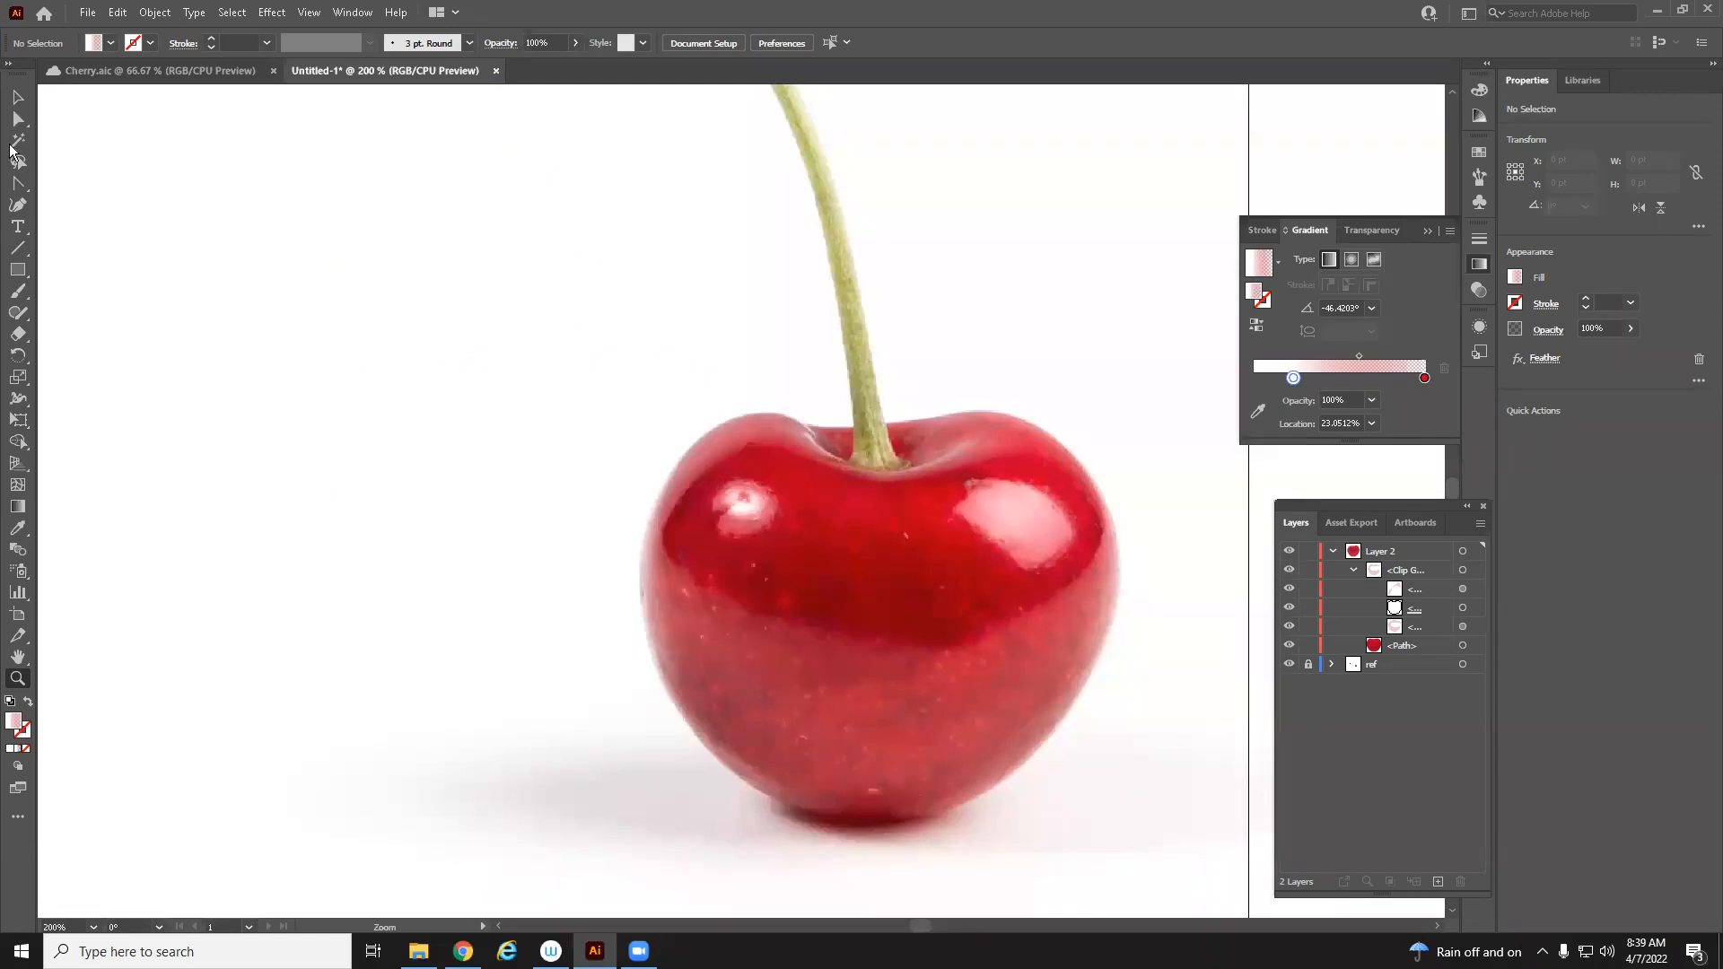
pyautogui.click(17, 269)
pyautogui.click(112, 312)
pyautogui.moveTo(729, 491); pyautogui.dragTo(784, 536)
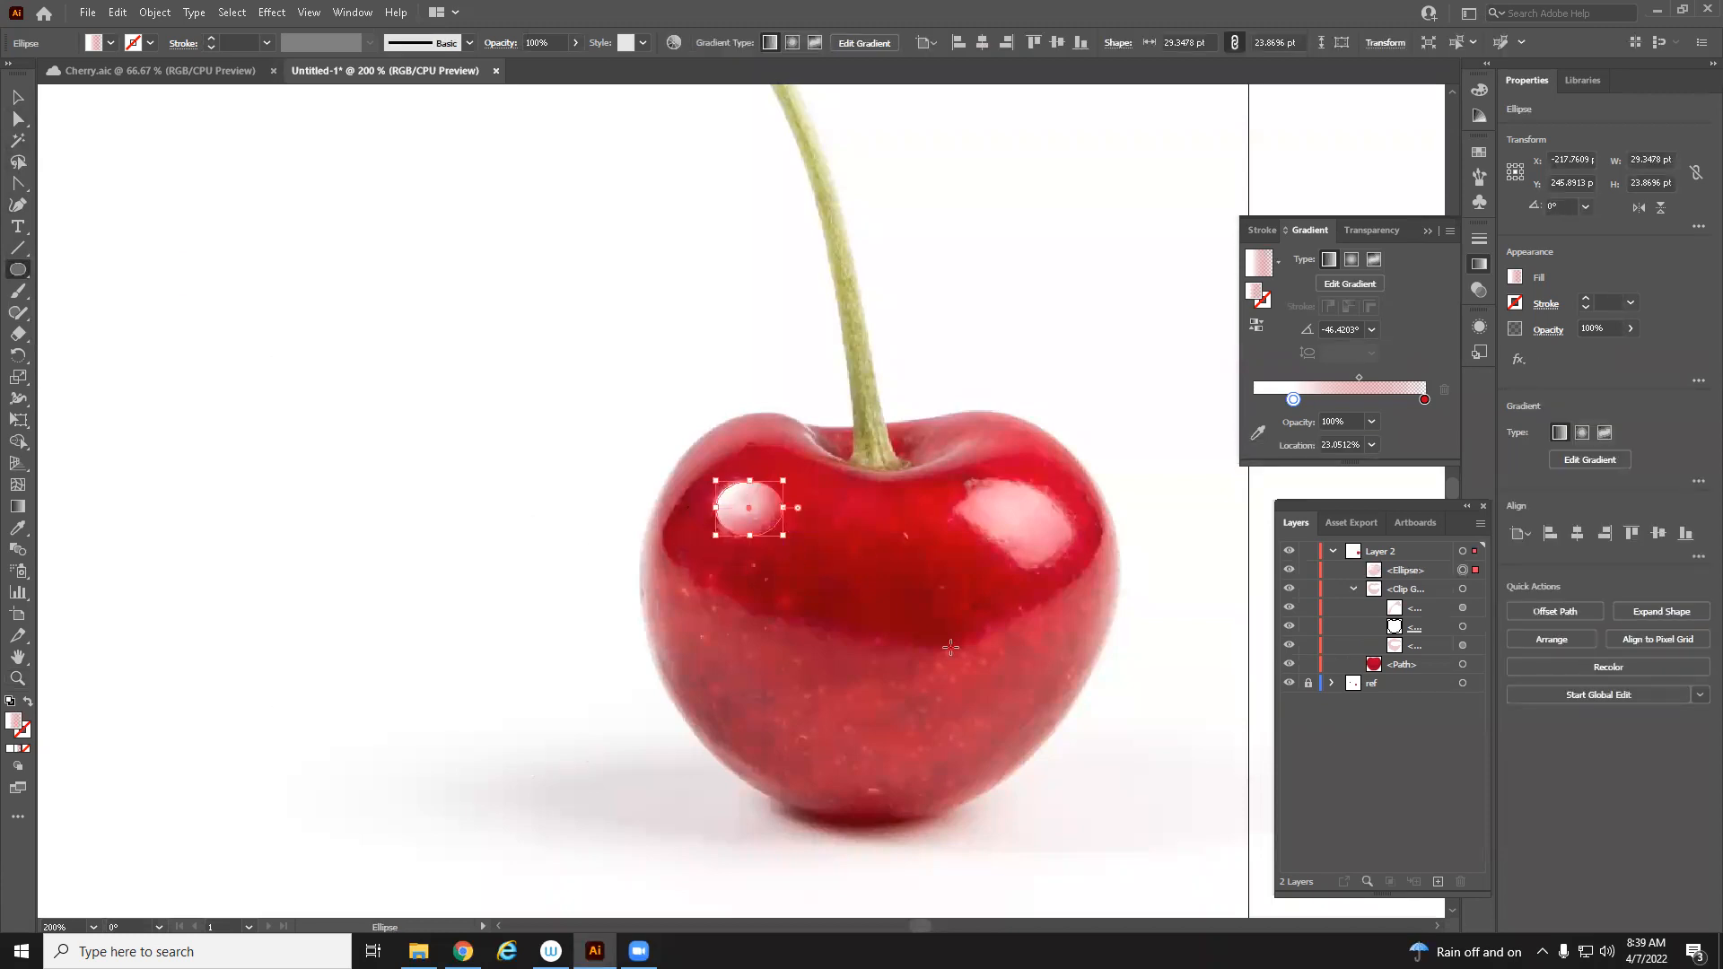
pyautogui.click(11, 749)
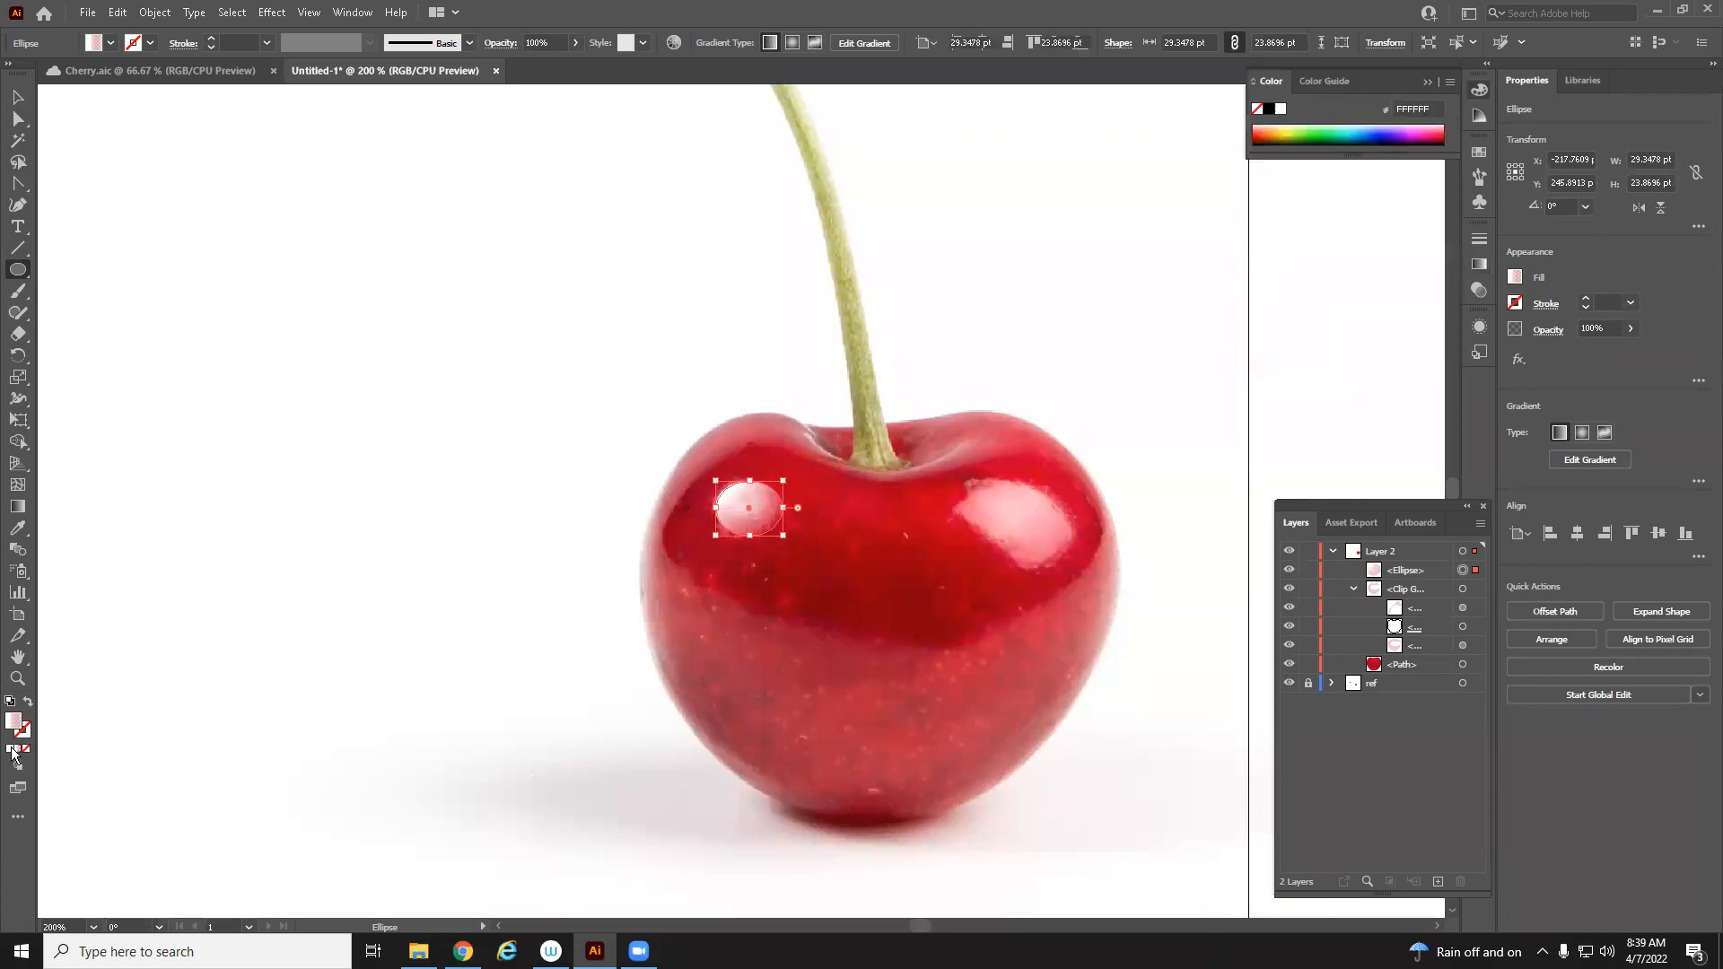
# Reshape the ellipse by moving its anchor points into a notched highlight shape
pyautogui.click(18, 119)
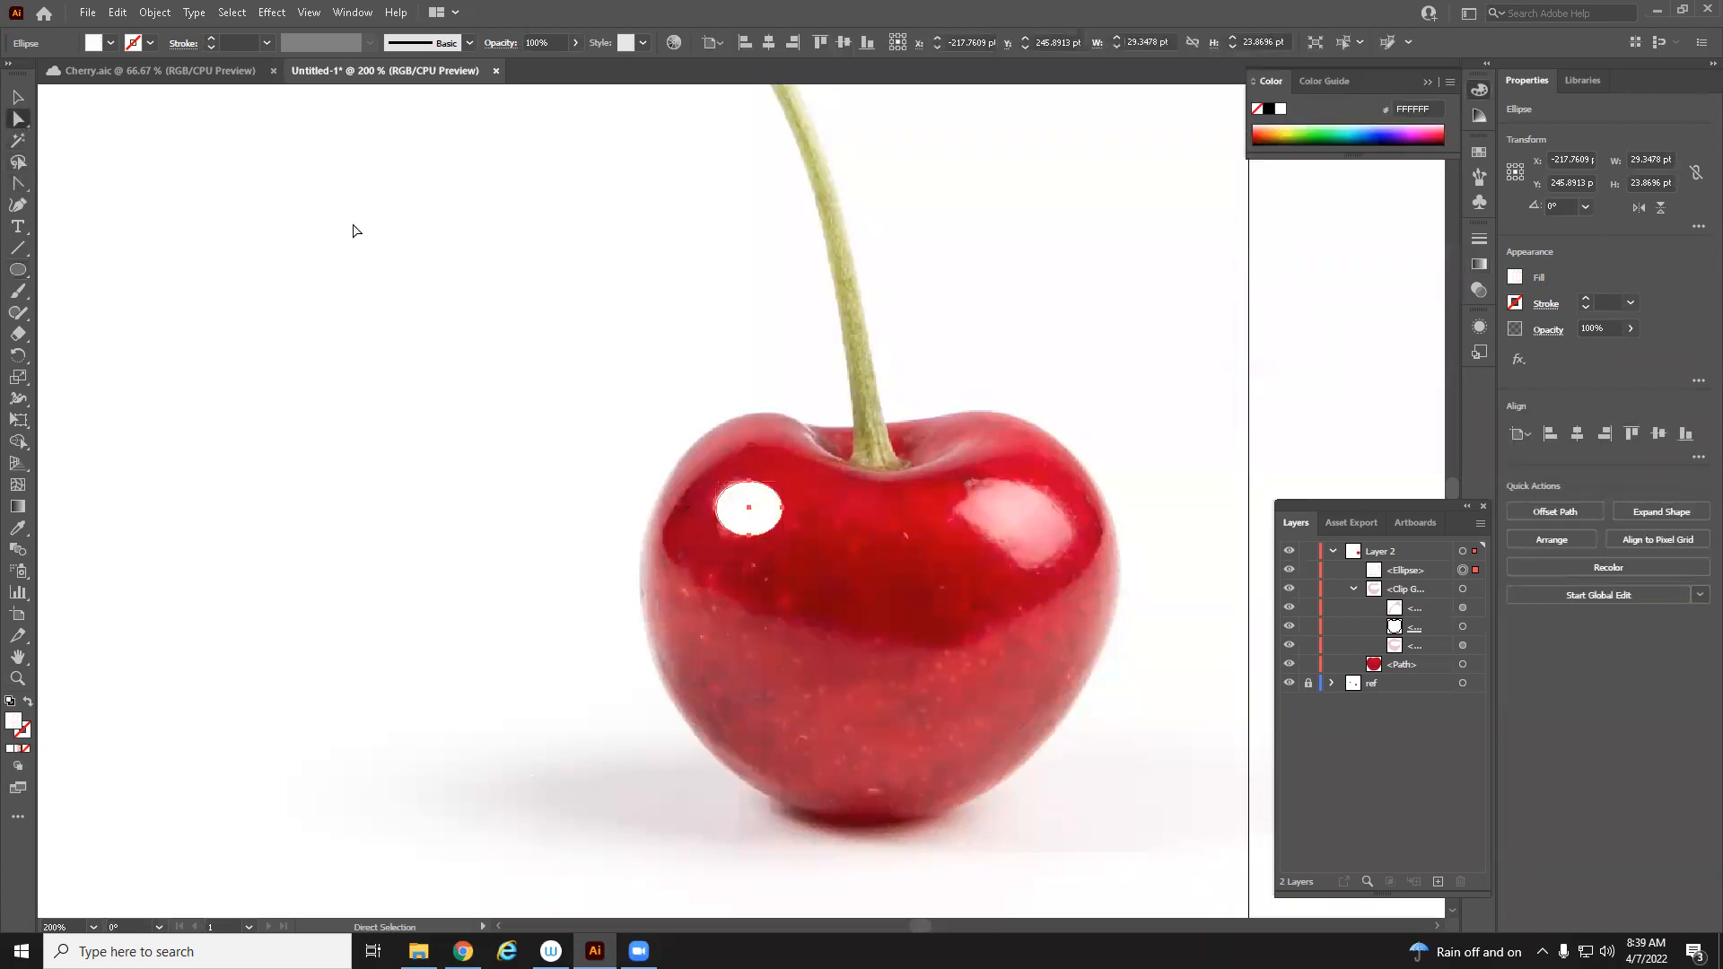
pyautogui.click(716, 510)
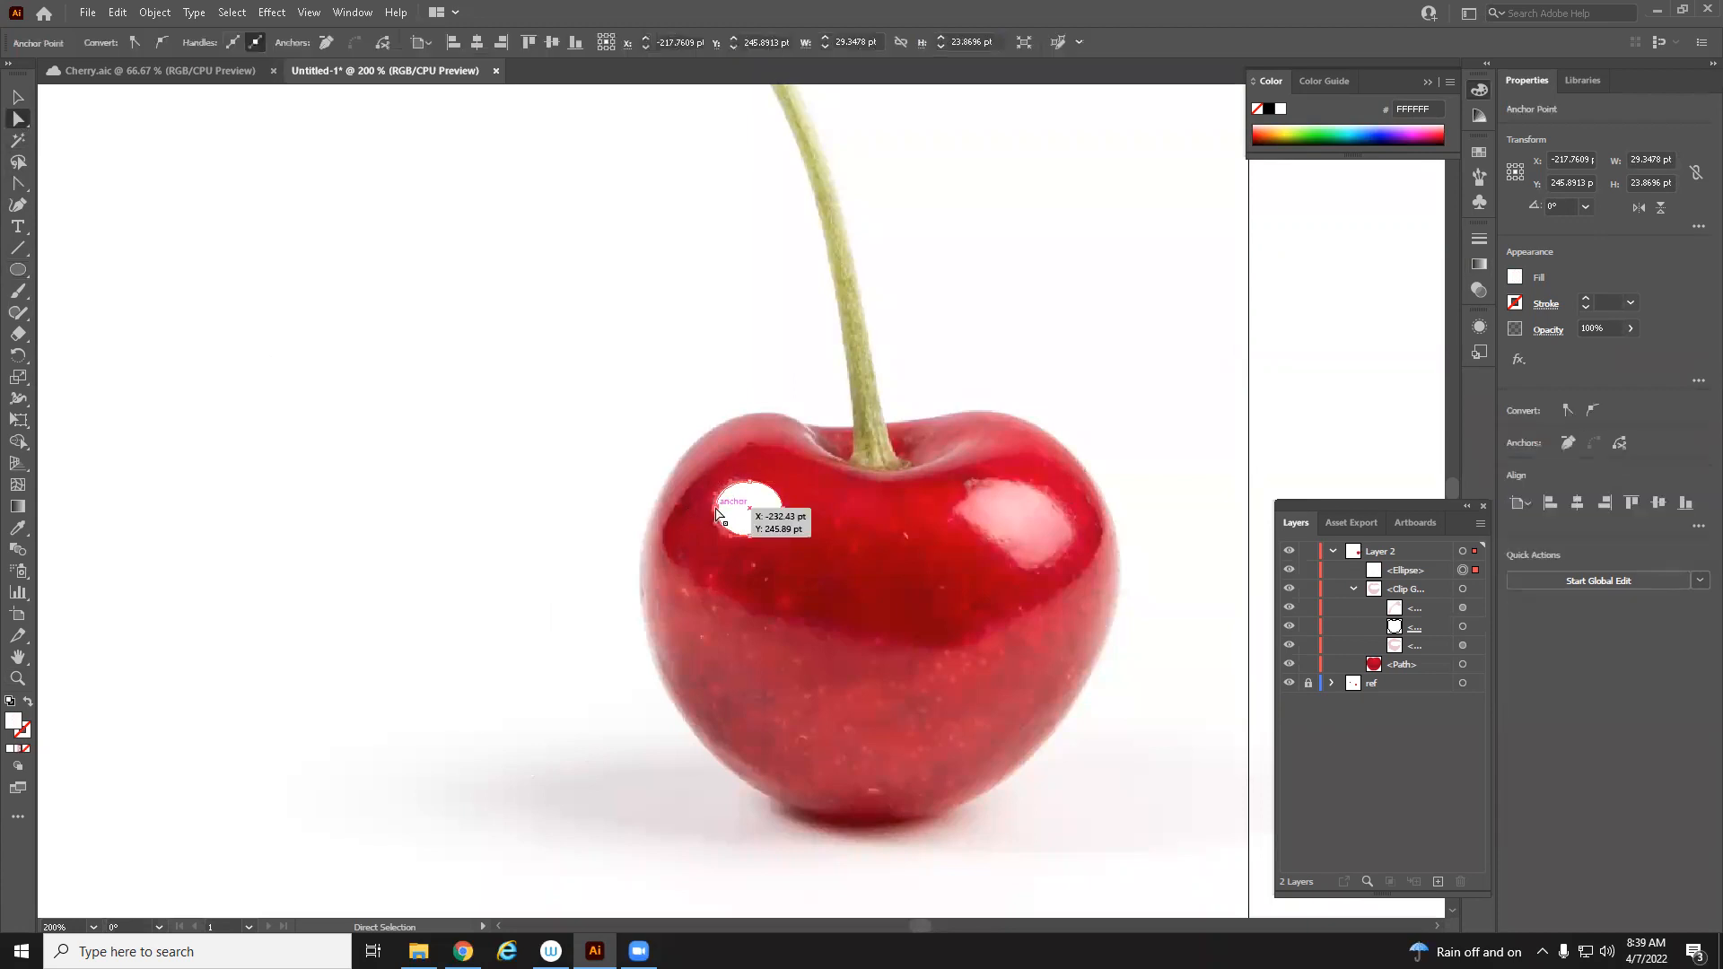
pyautogui.moveTo(716, 513); pyautogui.dragTo(716, 498)
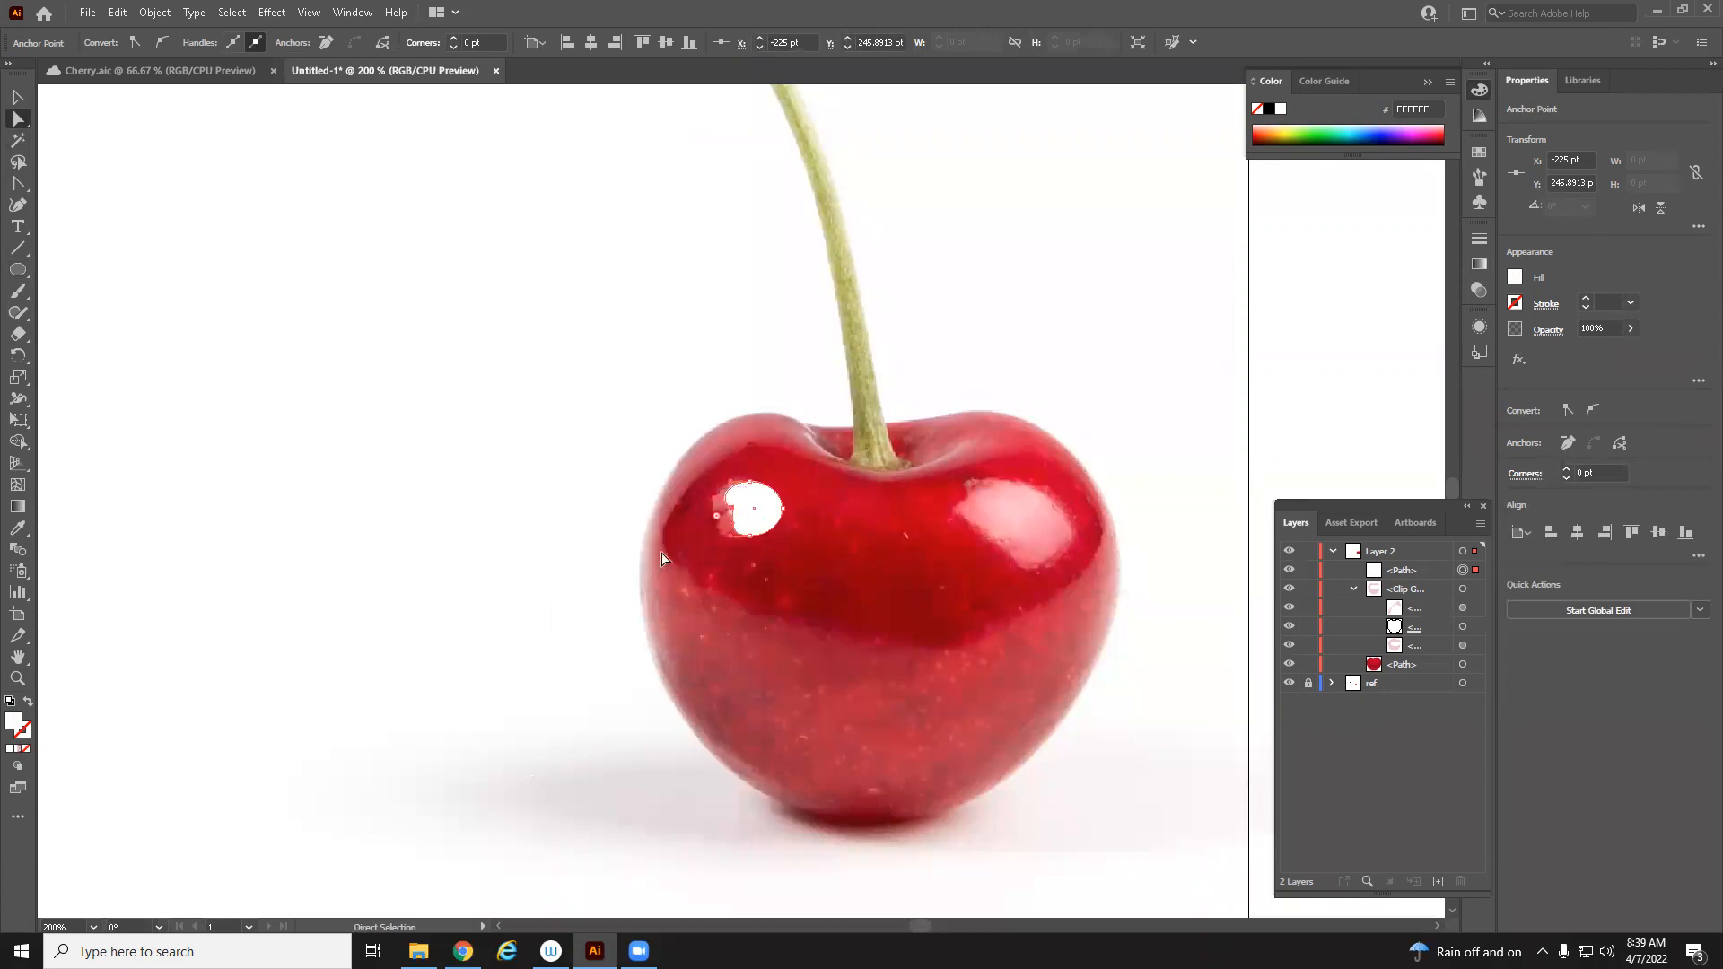
pyautogui.moveTo(733, 523); pyautogui.dragTo(718, 558)
pyautogui.hotkey('ctrl', 'space')
pyautogui.click(739, 512)
pyautogui.click(739, 512)
pyautogui.click(739, 512)
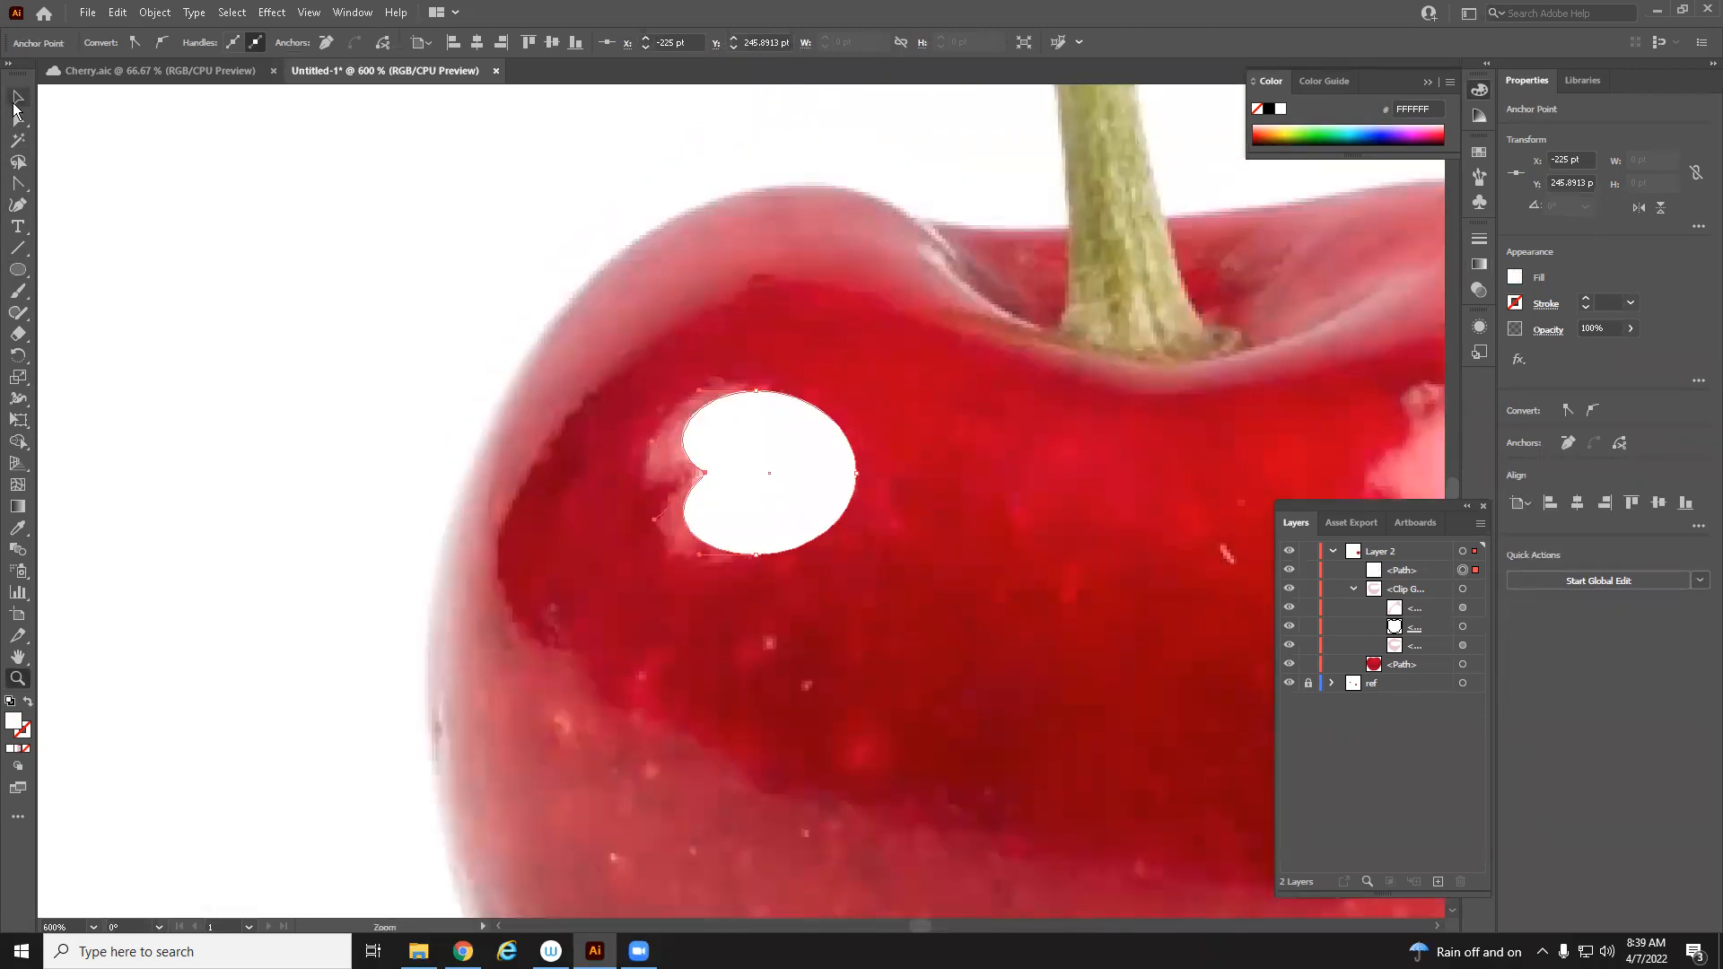
pyautogui.click(20, 120)
pyautogui.moveTo(813, 460); pyautogui.dragTo(787, 462)
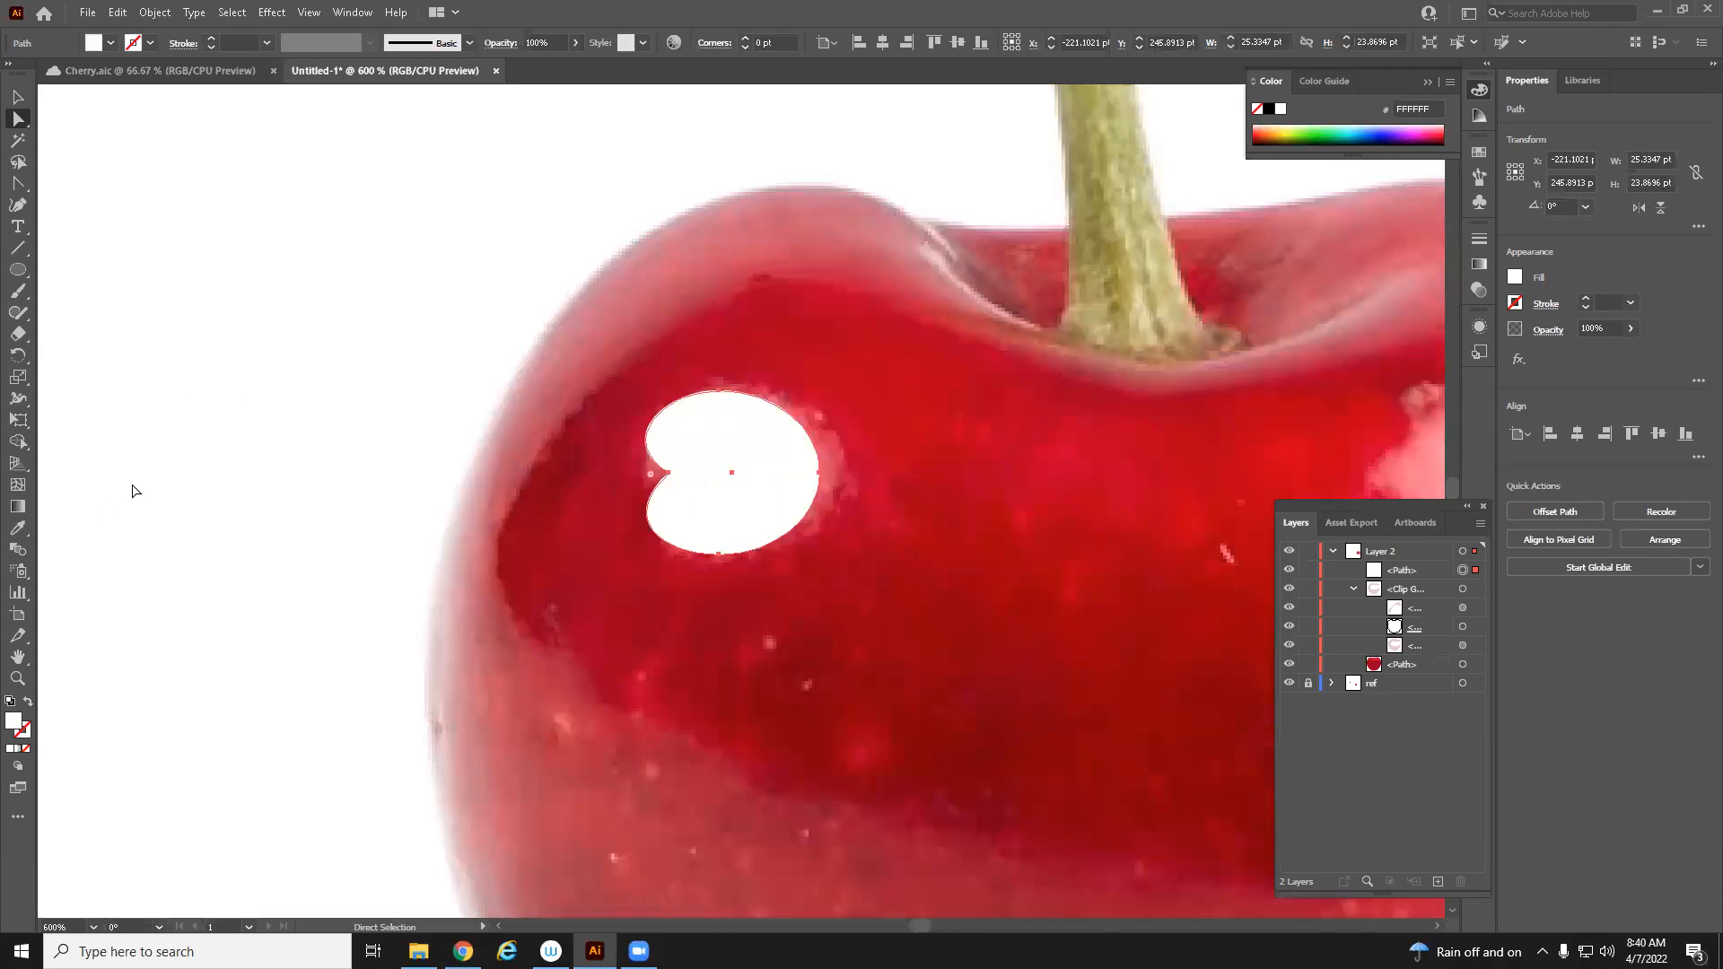
# Rotate the highlight shape about 32° and scale and reposition it with Free Transform
pyautogui.click(19, 419)
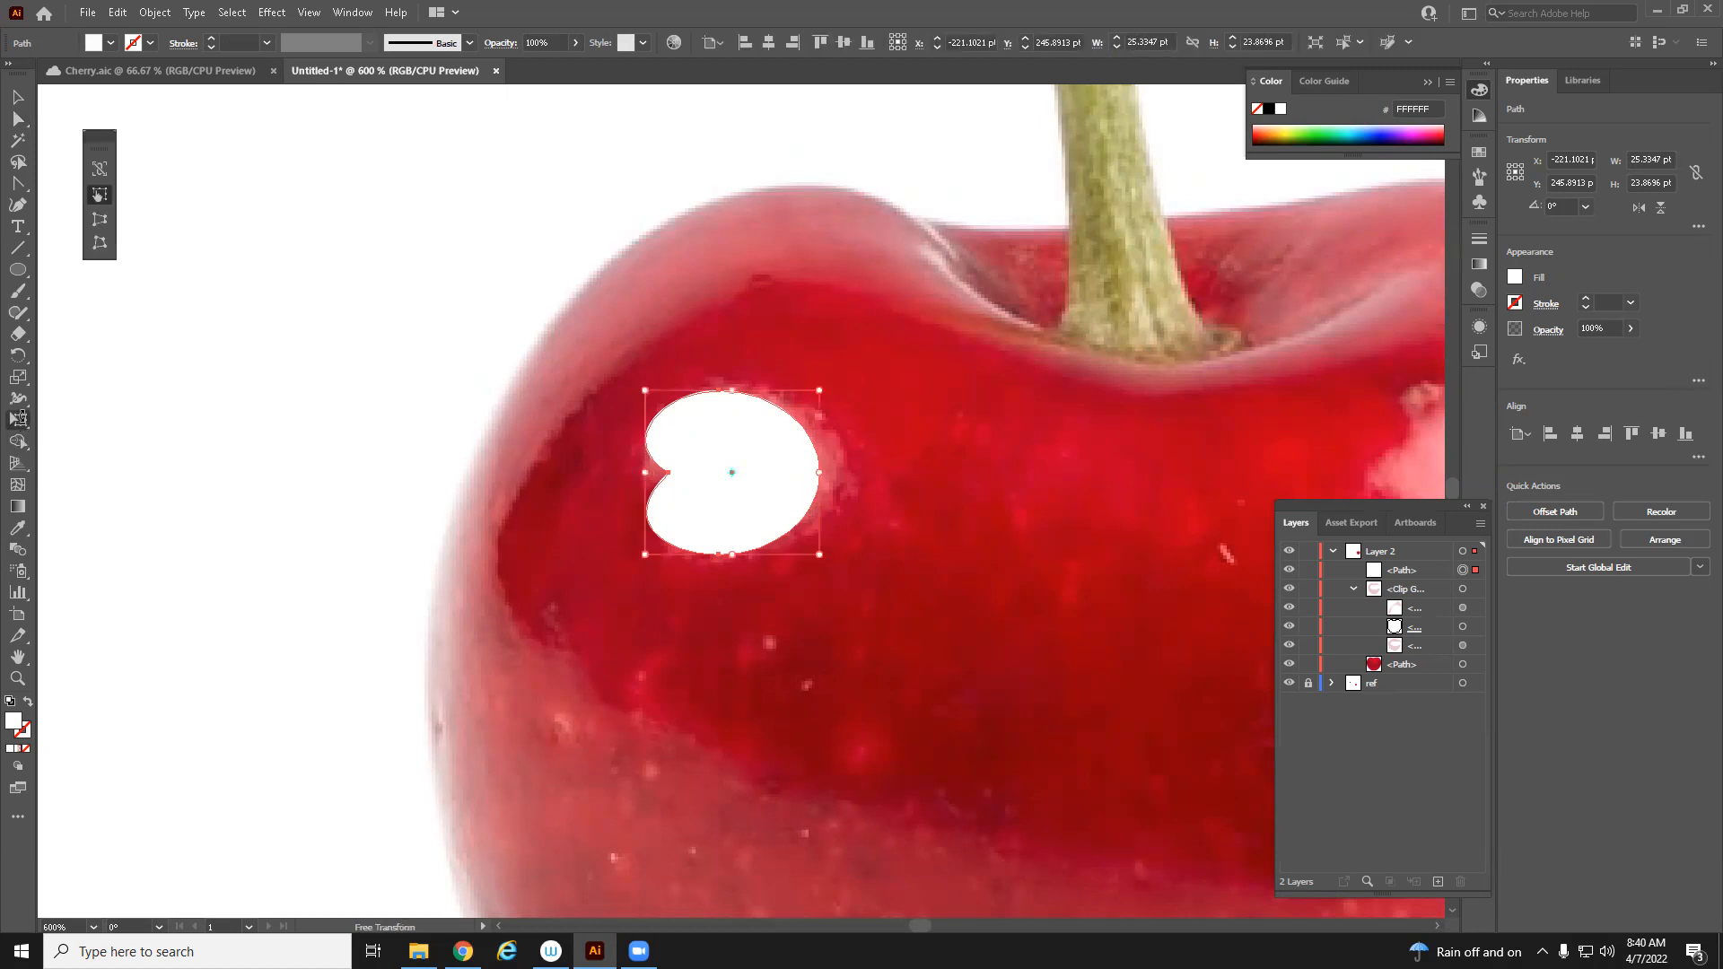
pyautogui.moveTo(823, 364); pyautogui.dragTo(754, 332)
pyautogui.moveTo(772, 485); pyautogui.dragTo(733, 424)
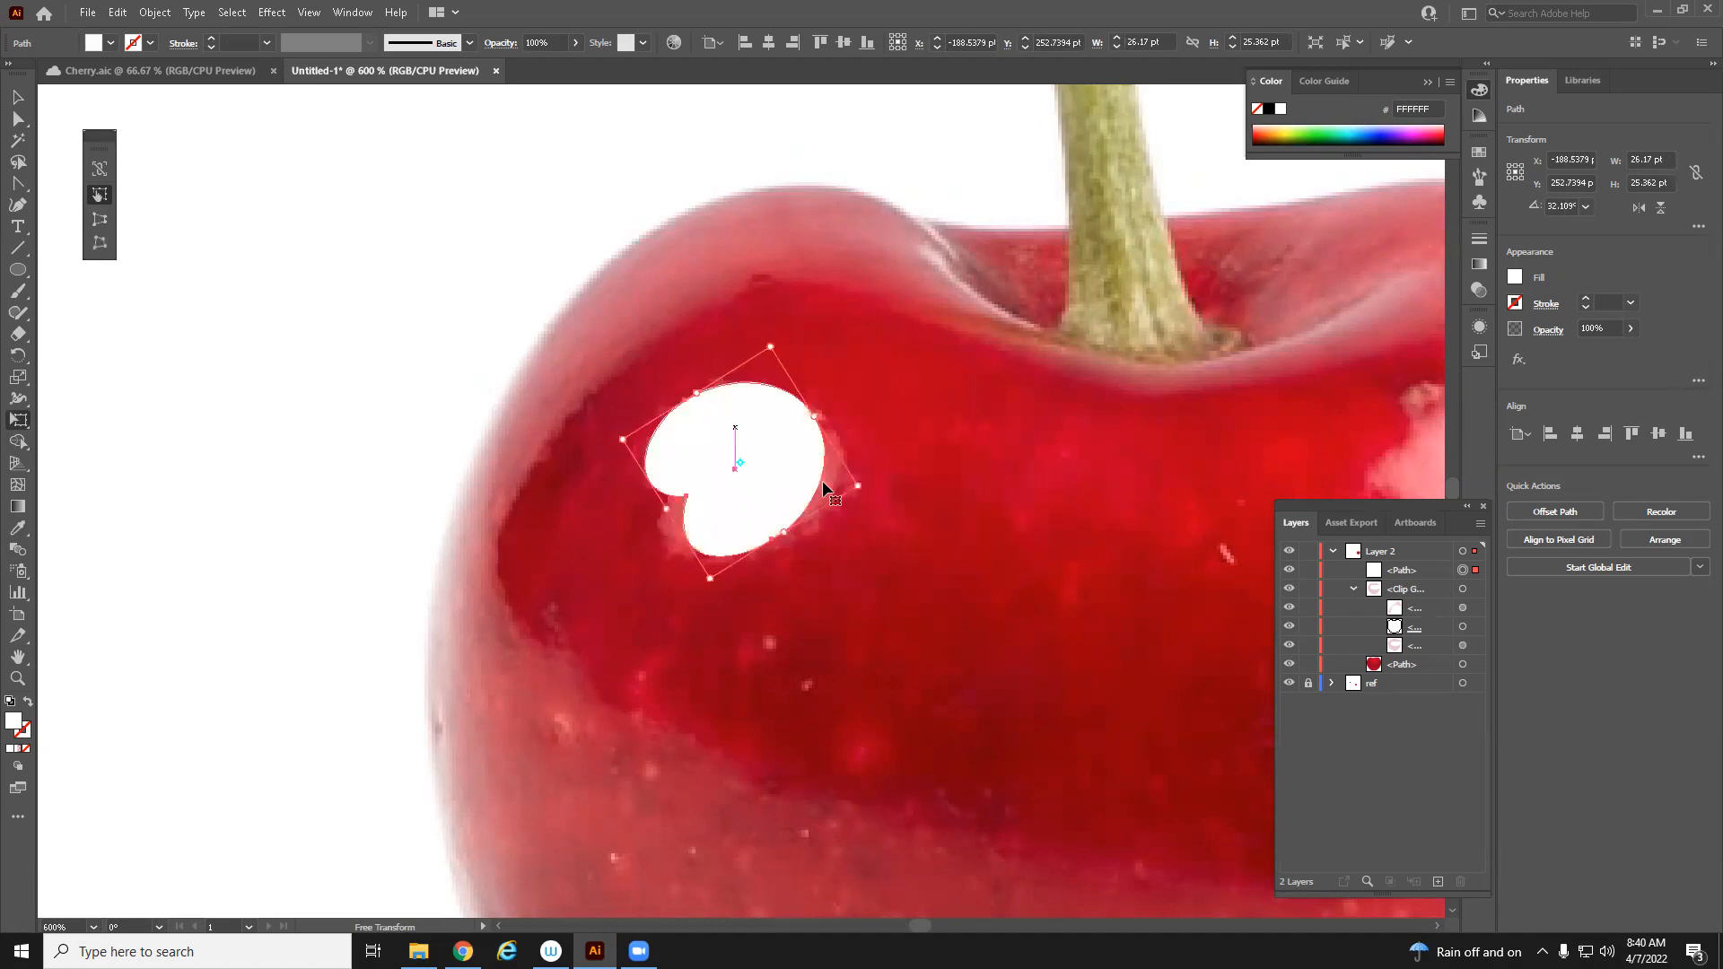
pyautogui.moveTo(784, 532); pyautogui.dragTo(836, 496)
pyautogui.press('Left')
pyautogui.press('Left')
pyautogui.moveTo(806, 420); pyautogui.dragTo(818, 417)
pyautogui.moveTo(658, 516); pyautogui.dragTo(646, 525)
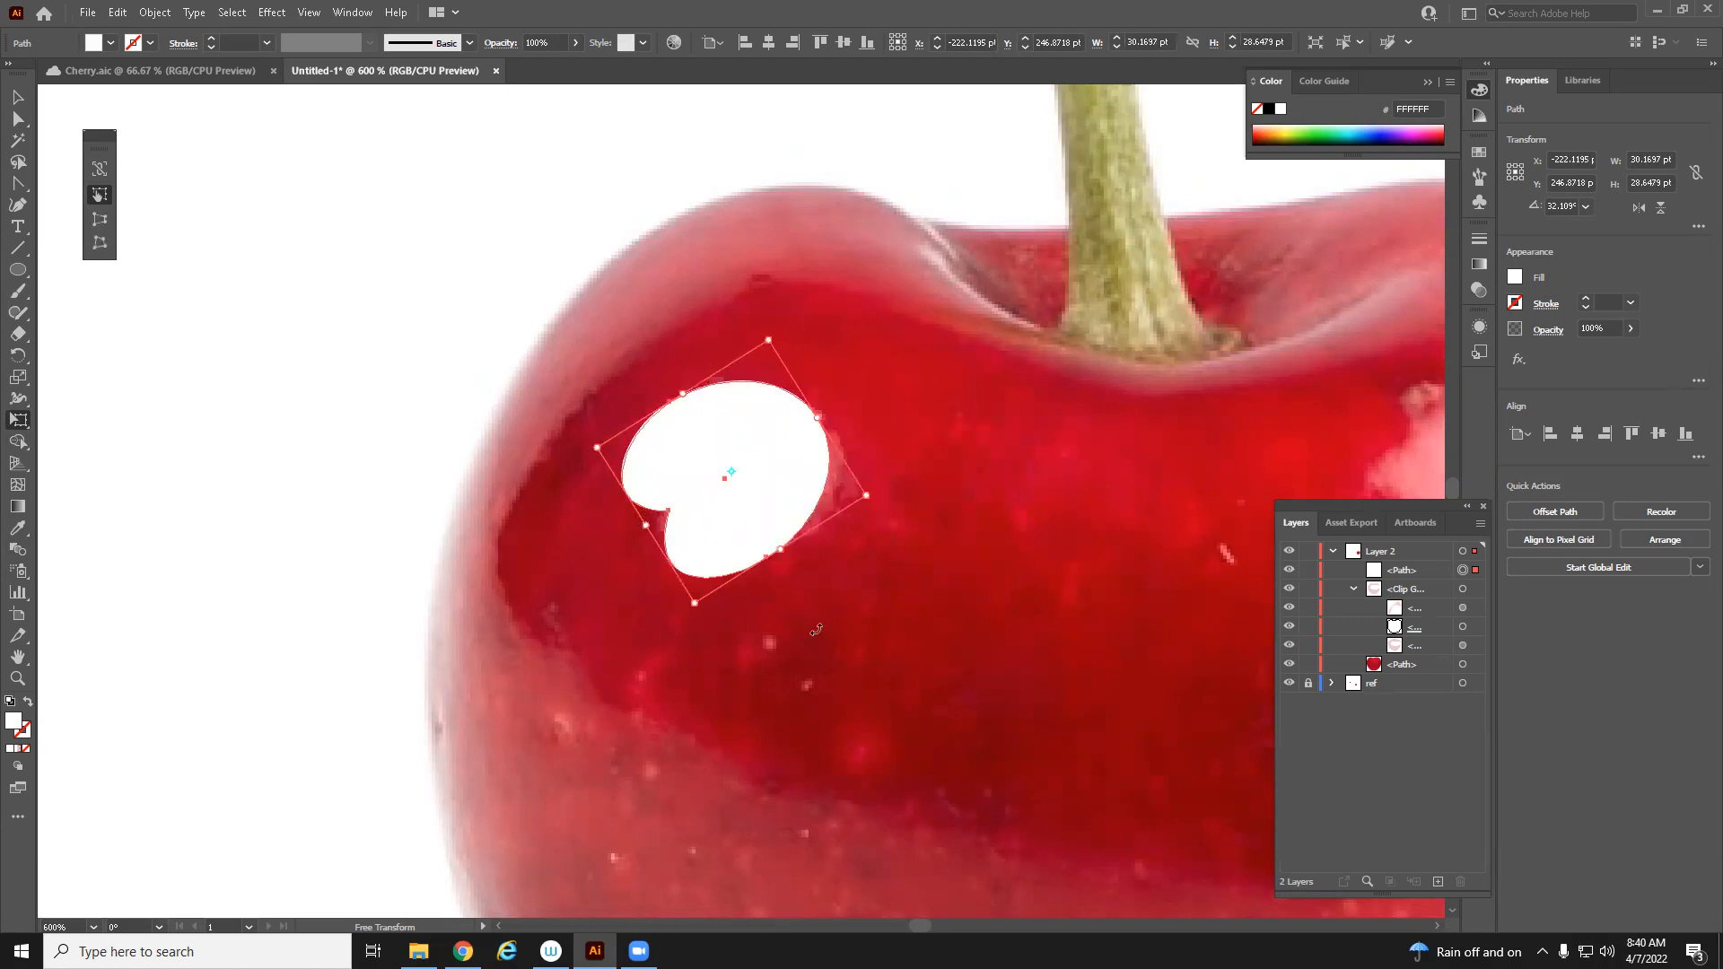
# Zoom out to compare the cherry drawing with the reference image
pyautogui.click(18, 97)
pyautogui.click(506, 454)
pyautogui.moveTo(932, 562); pyautogui.dragTo(826, 569)
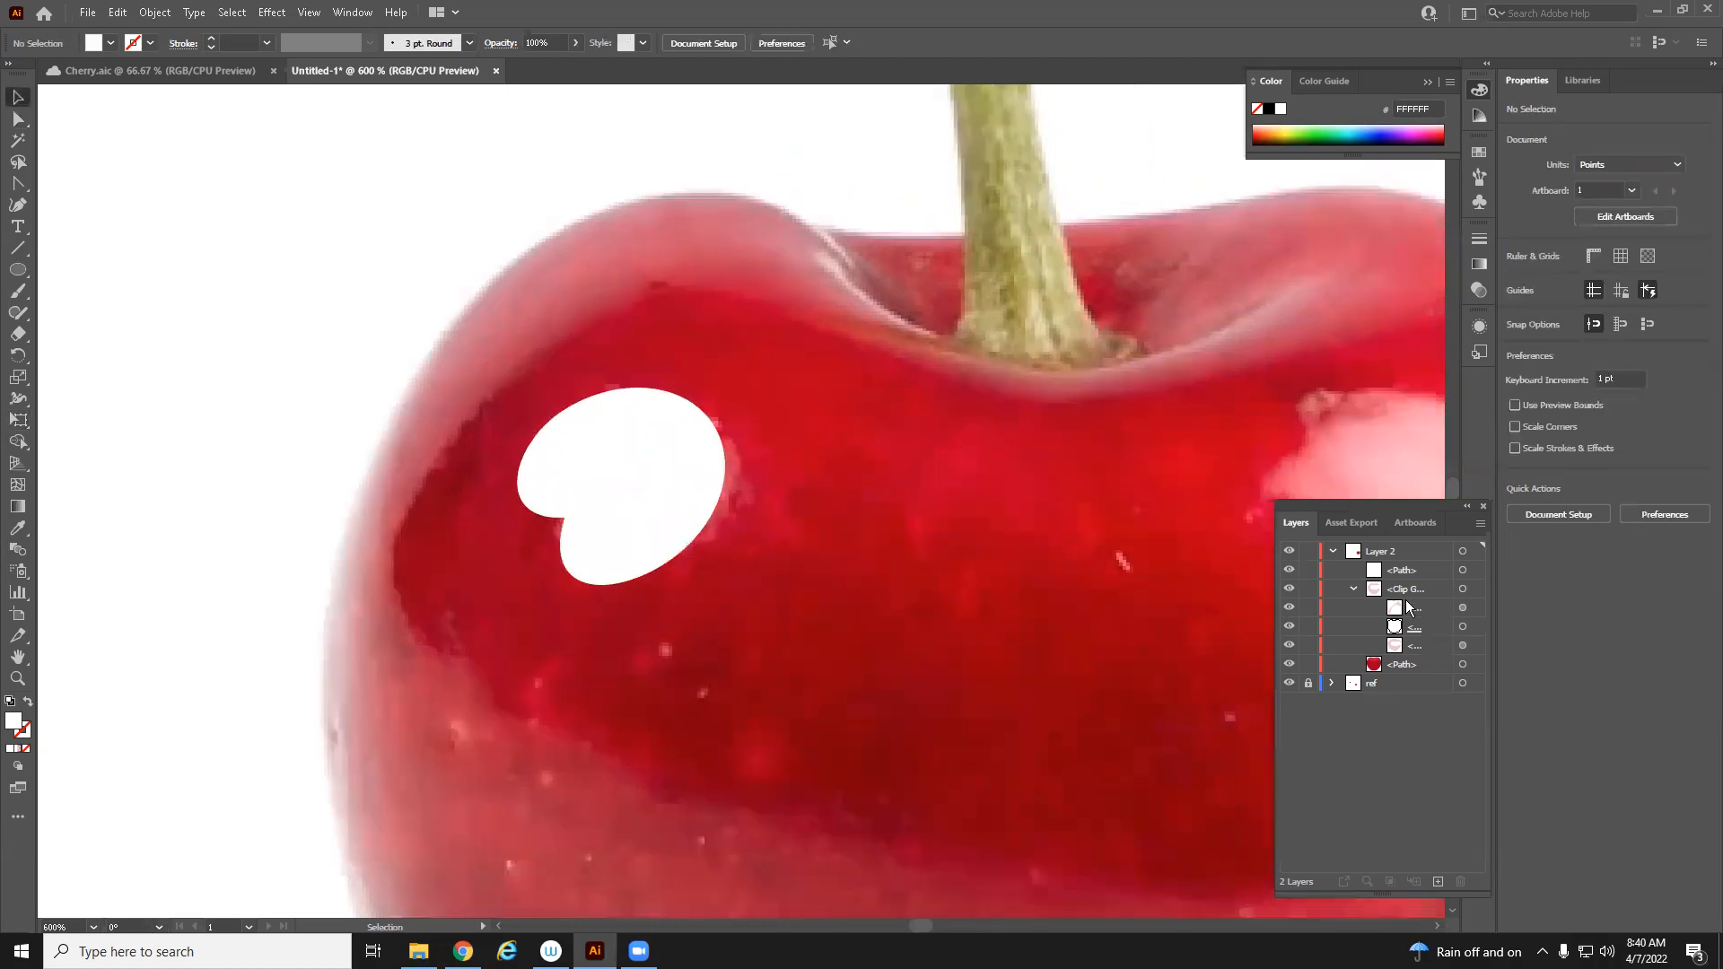
pyautogui.press('z')
pyautogui.keyDown('alt'); pyautogui.click(1081, 716); pyautogui.keyUp('alt')
pyautogui.keyDown('alt'); pyautogui.click(1080, 716); pyautogui.keyUp('alt')
pyautogui.keyDown('alt'); pyautogui.click(1078, 716); pyautogui.keyUp('alt')
pyautogui.moveTo(898, 616); pyautogui.dragTo(1041, 780)
pyautogui.keyDown('alt'); pyautogui.click(1088, 789); pyautogui.keyUp('alt')
pyautogui.keyDown('alt'); pyautogui.click(1088, 789); pyautogui.keyUp('alt')
pyautogui.keyDown('alt'); pyautogui.click(1088, 789); pyautogui.keyUp('alt')
pyautogui.moveTo(394, 355); pyautogui.dragTo(655, 701)
pyautogui.click(18, 97)
pyautogui.click(359, 375)
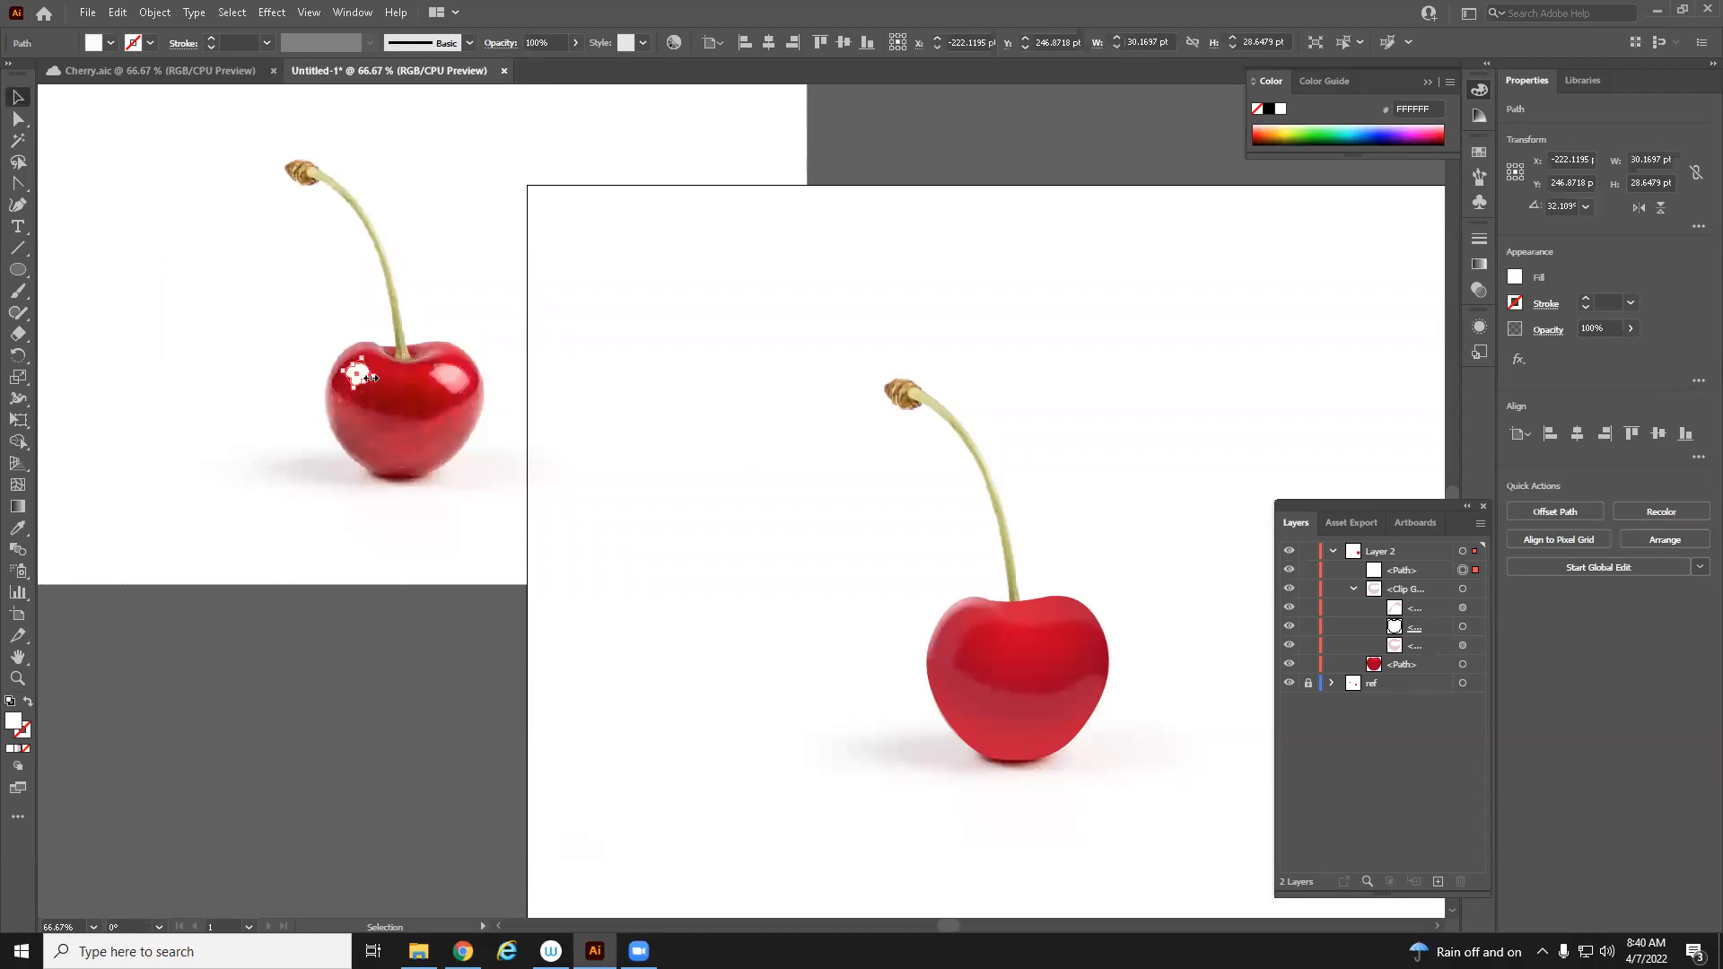
# Move the highlight shape onto the drawn cherry and align it with the reference photo's upper-left shine spot
pyautogui.moveTo(361, 377); pyautogui.dragTo(980, 648)
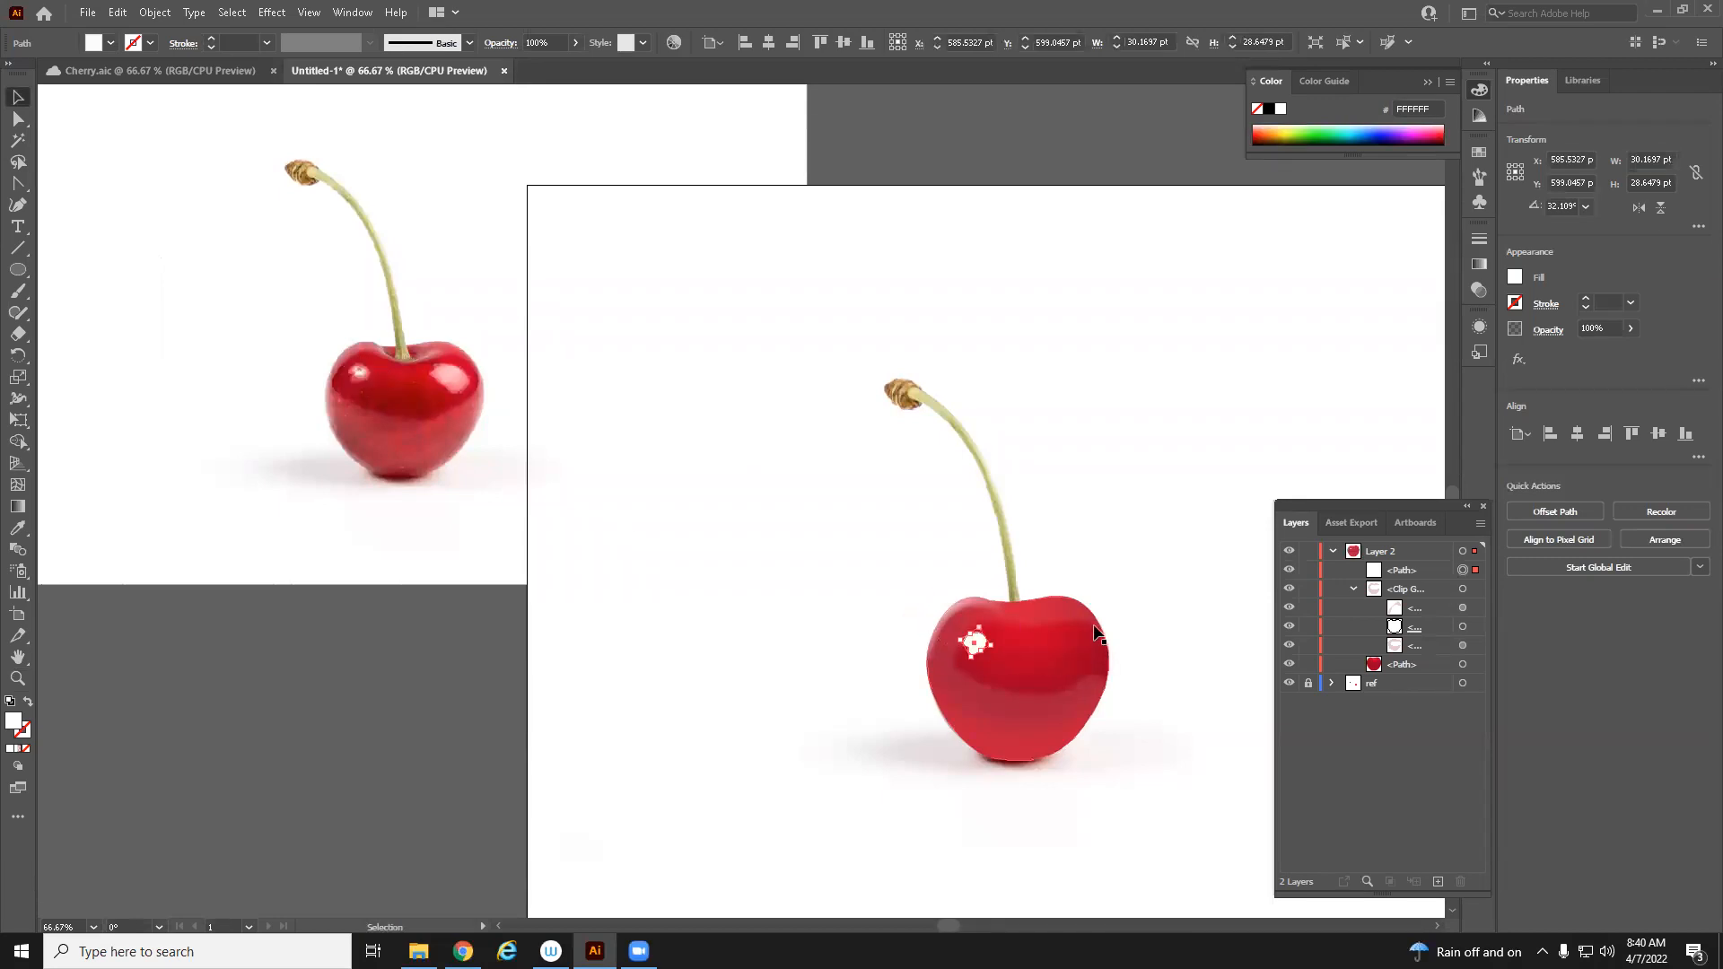
pyautogui.click(1289, 664)
pyautogui.press('z')
pyautogui.click(836, 554)
pyautogui.click(848, 588)
pyautogui.moveTo(851, 597); pyautogui.dragTo(818, 617)
pyautogui.click(836, 630)
pyautogui.moveTo(346, 377); pyautogui.dragTo(393, 503)
pyautogui.click(17, 96)
pyautogui.moveTo(851, 584)
pyautogui.mouseDown()
pyautogui.moveTo(813, 543)
pyautogui.moveTo(844, 575)
pyautogui.mouseUp()
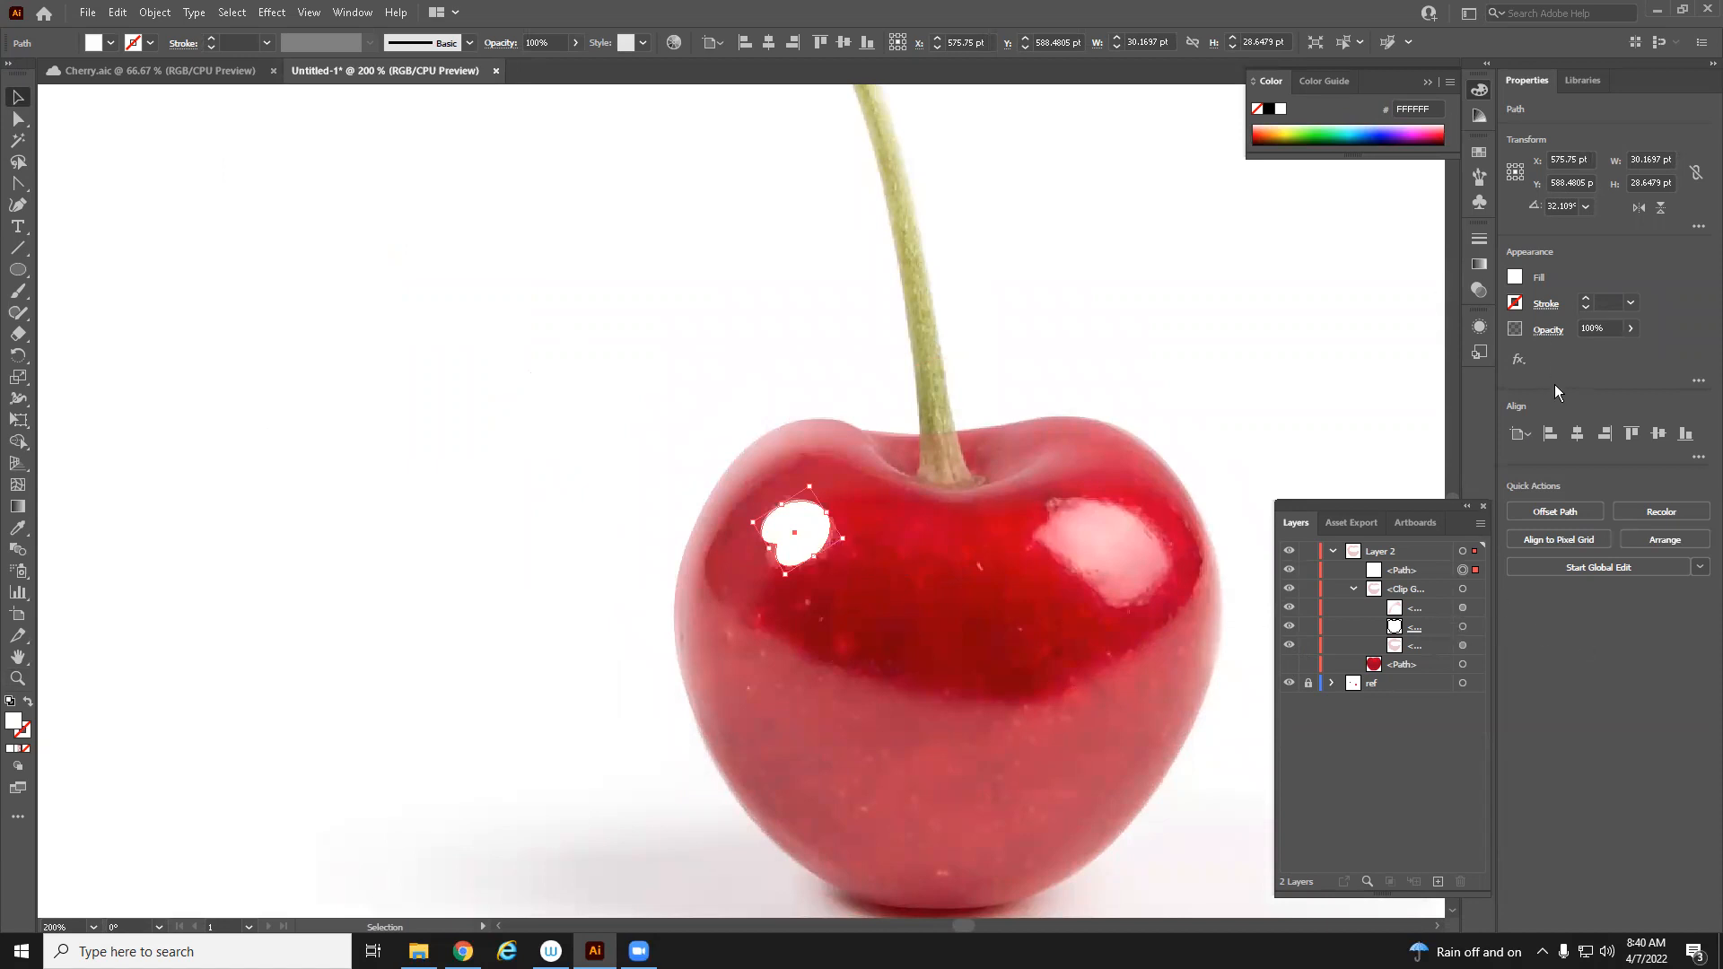
# Apply a Feather effect with a 10 pt radius to the highlight
pyautogui.click(1519, 359)
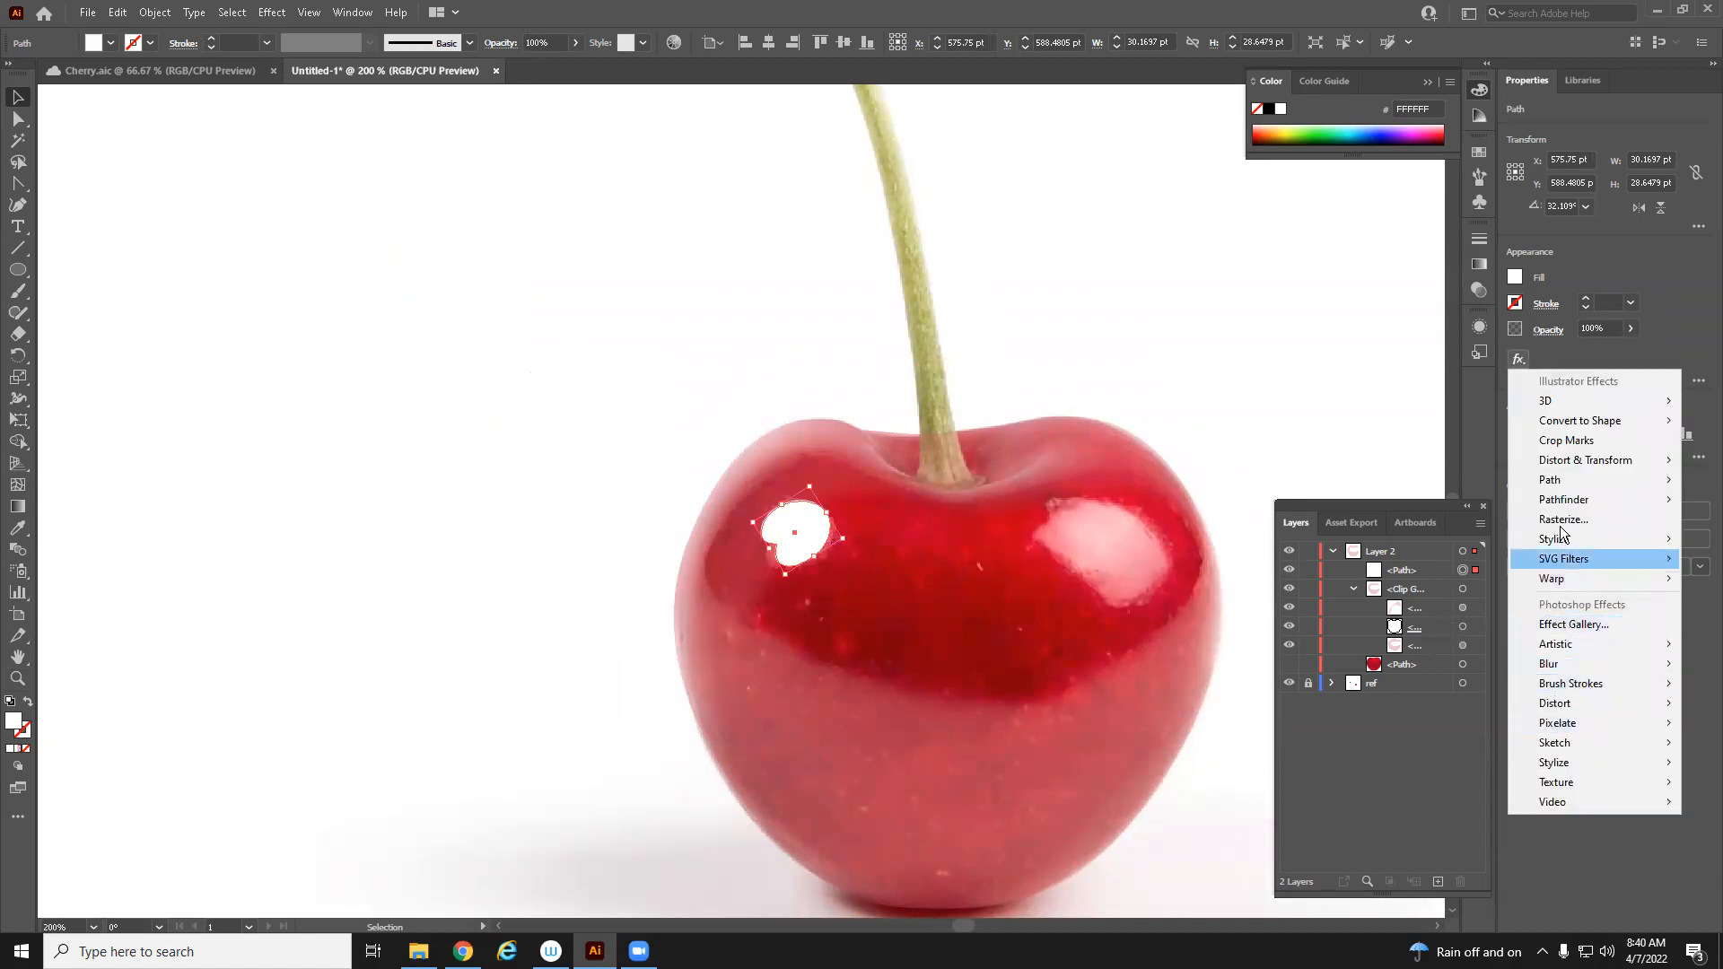
pyautogui.moveTo(1559, 539)
pyautogui.click(1436, 559)
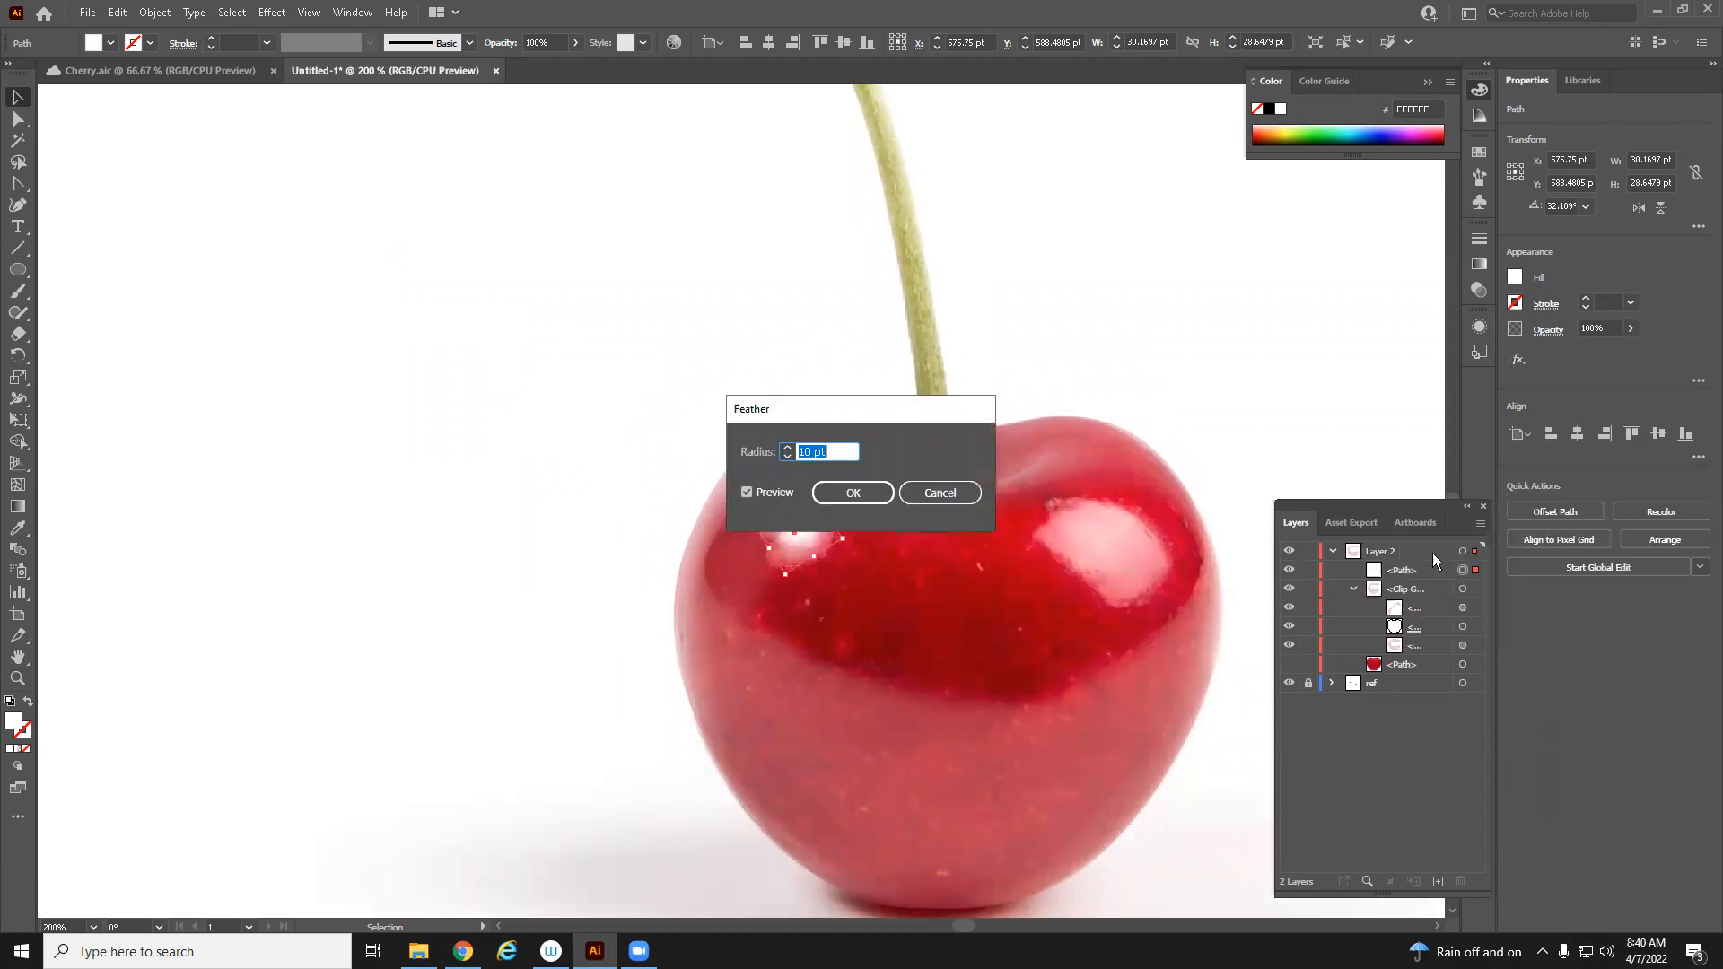
pyautogui.moveTo(824, 409); pyautogui.dragTo(1176, 409)
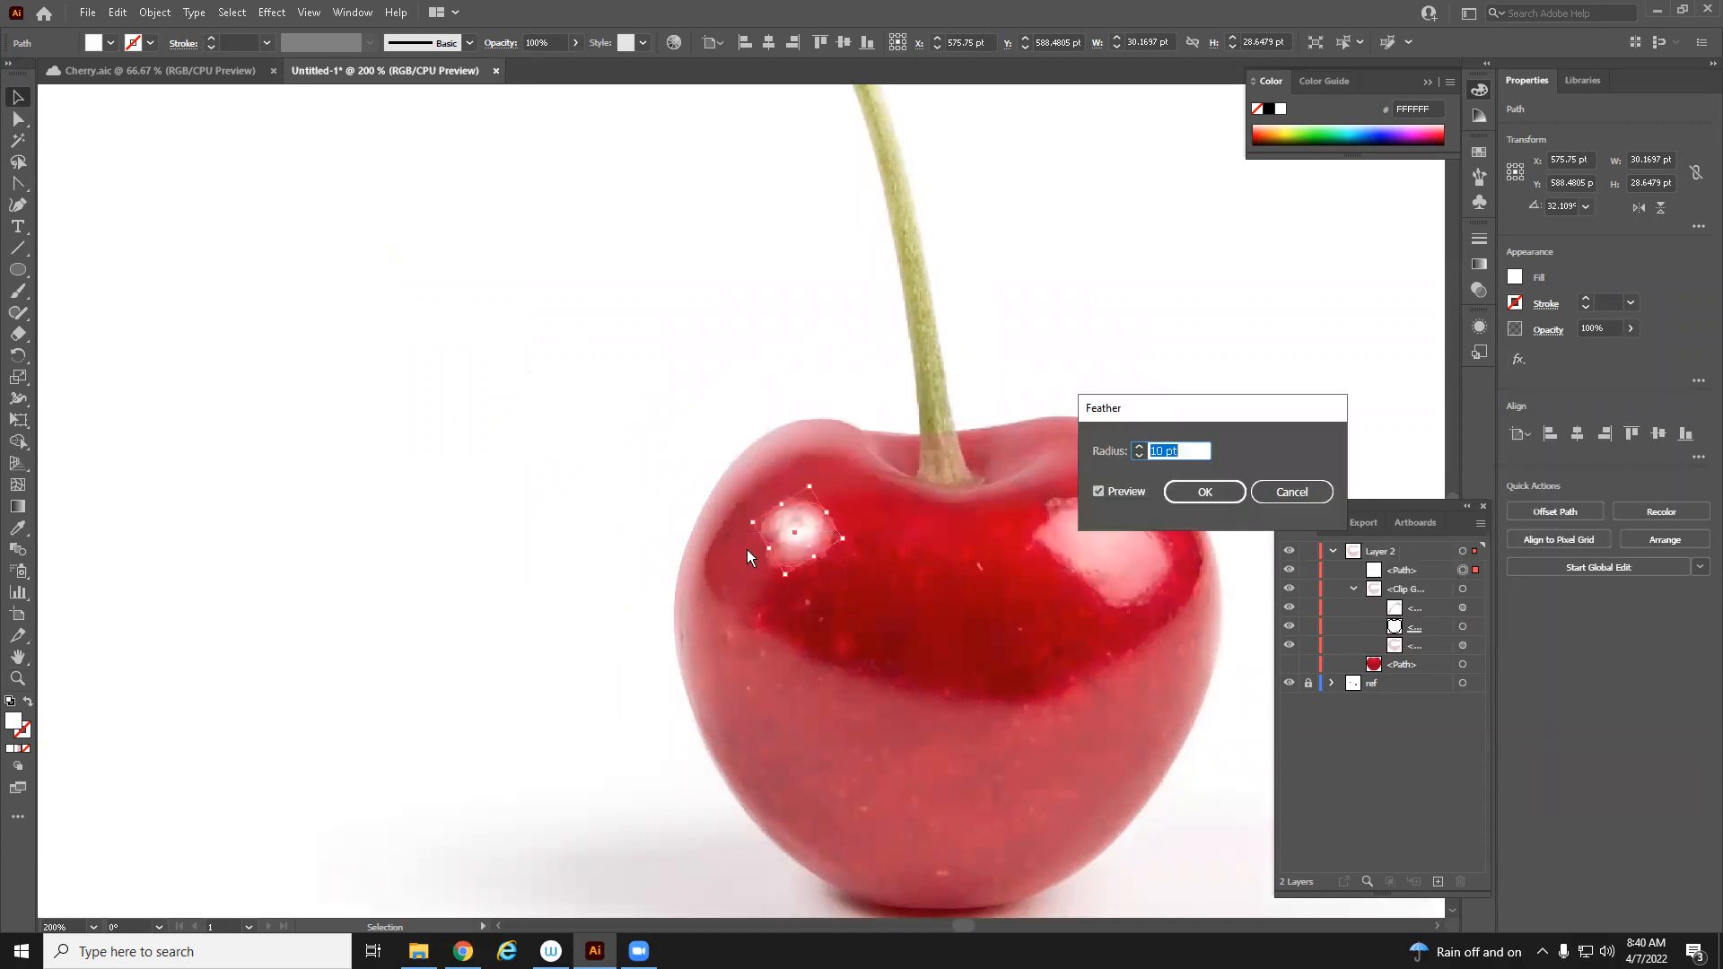
pyautogui.click(1190, 493)
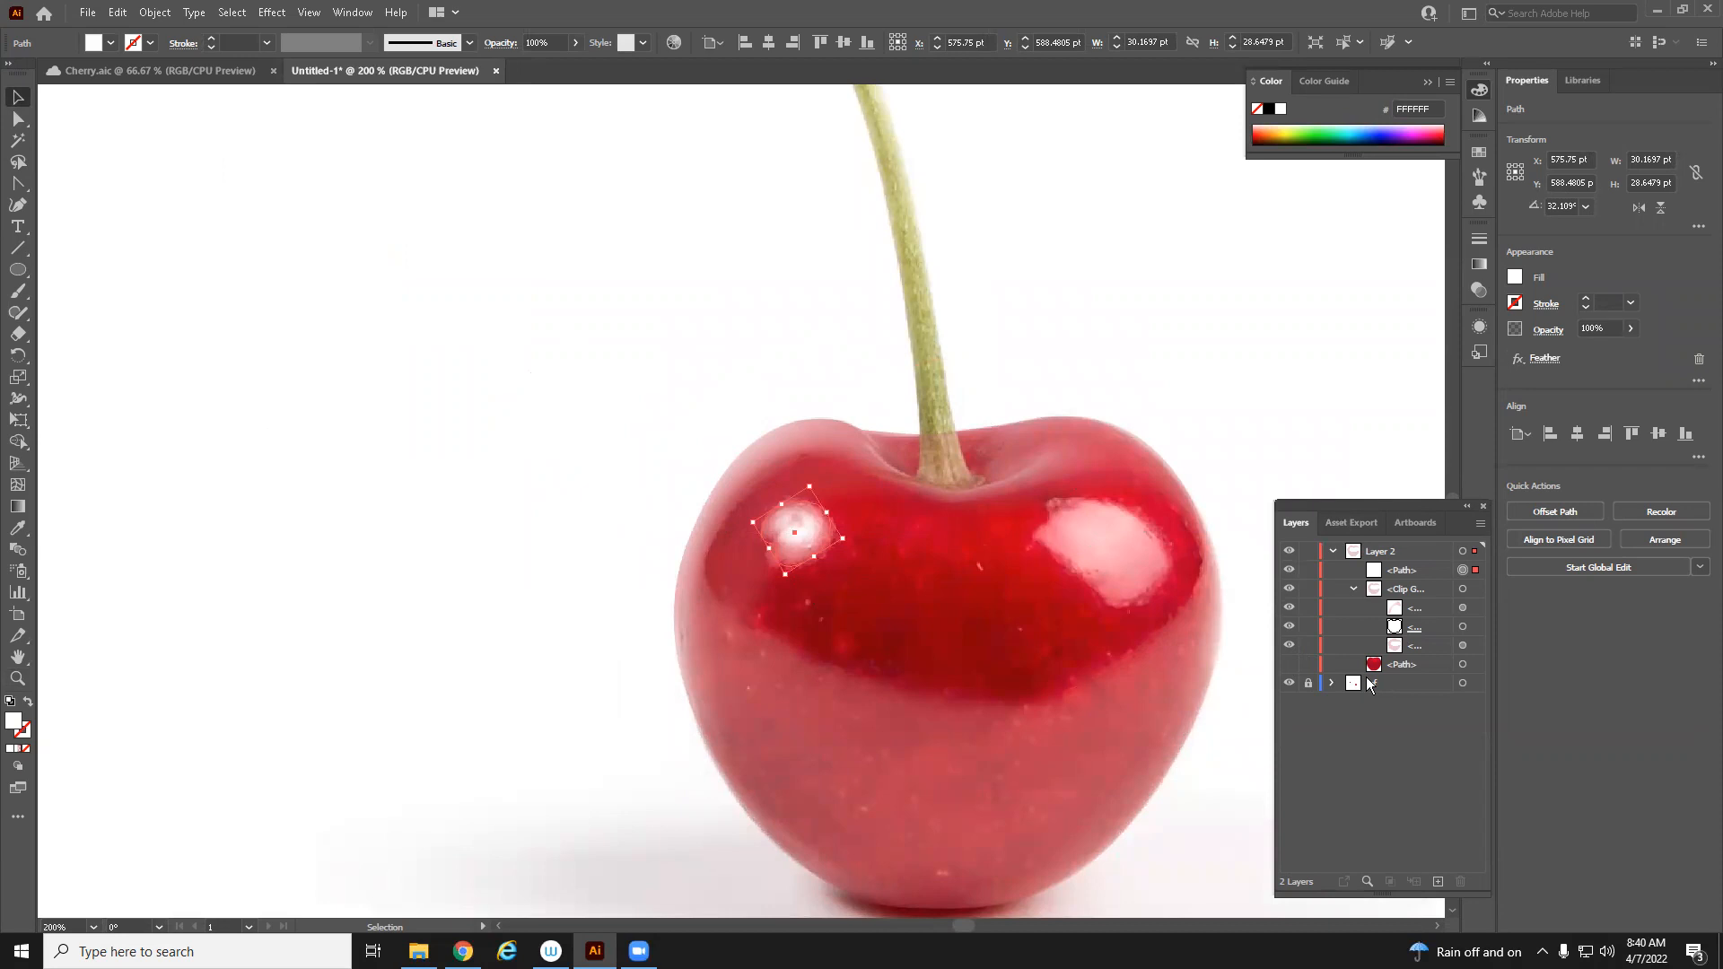
# Show the cherry body again and enlarge the feathered highlight to about 35 by 33 pt
pyautogui.click(1288, 664)
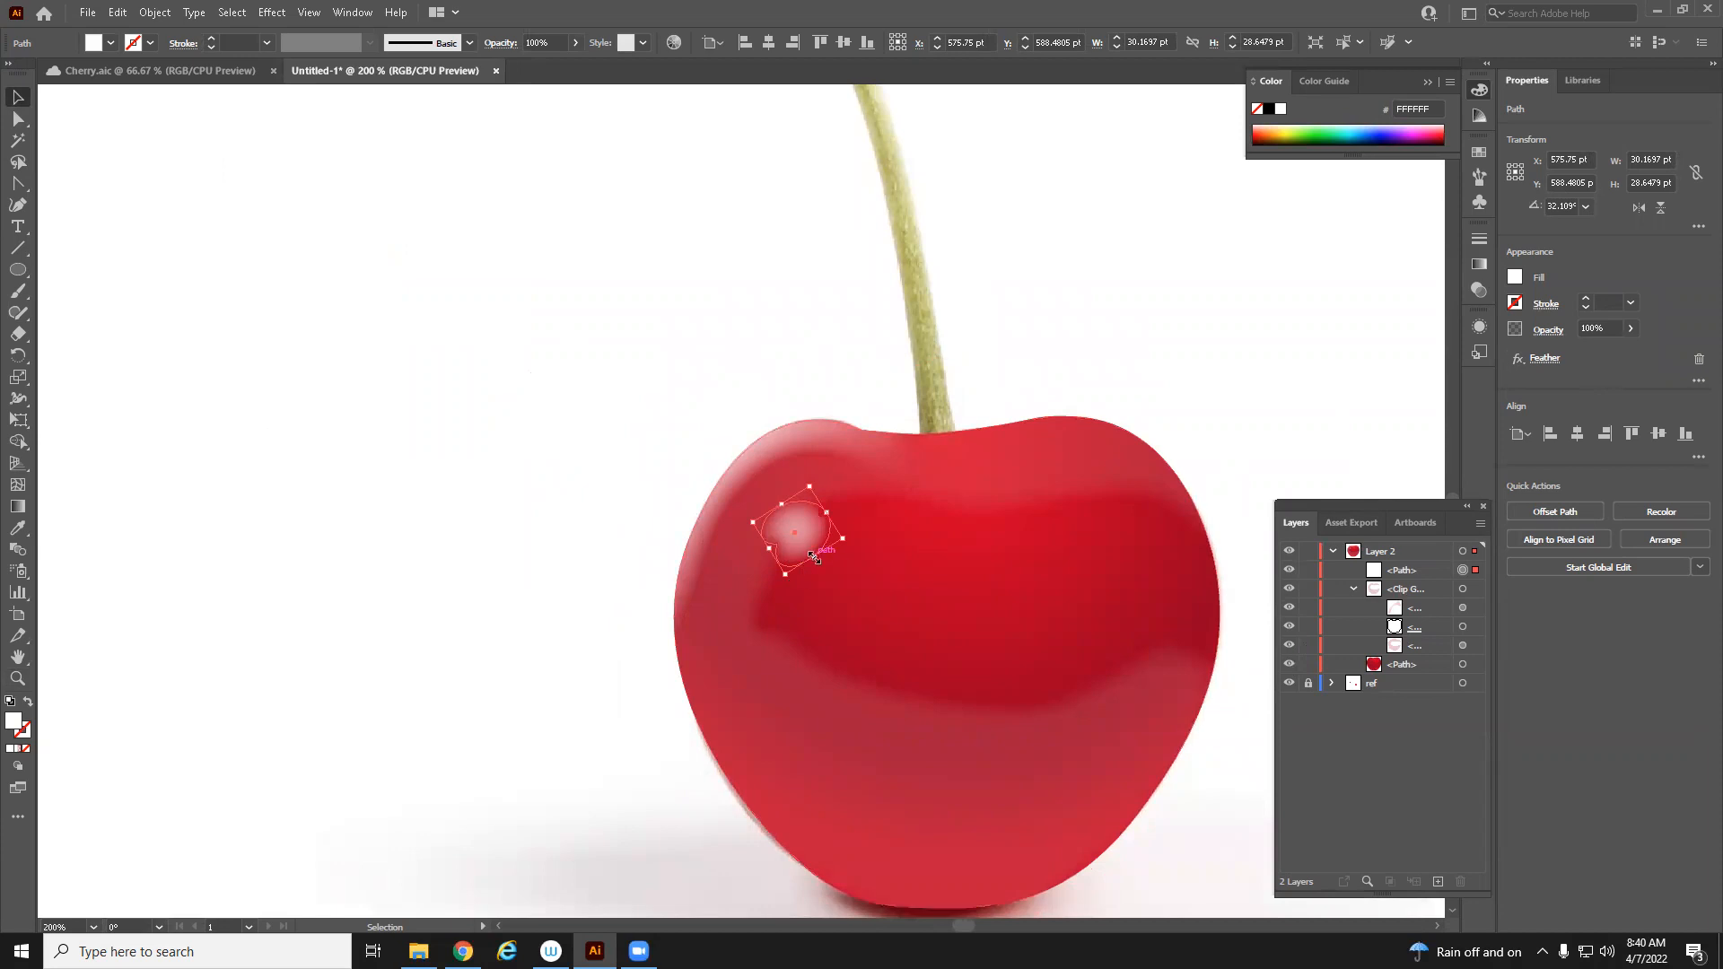
pyautogui.moveTo(822, 568); pyautogui.dragTo(829, 575)
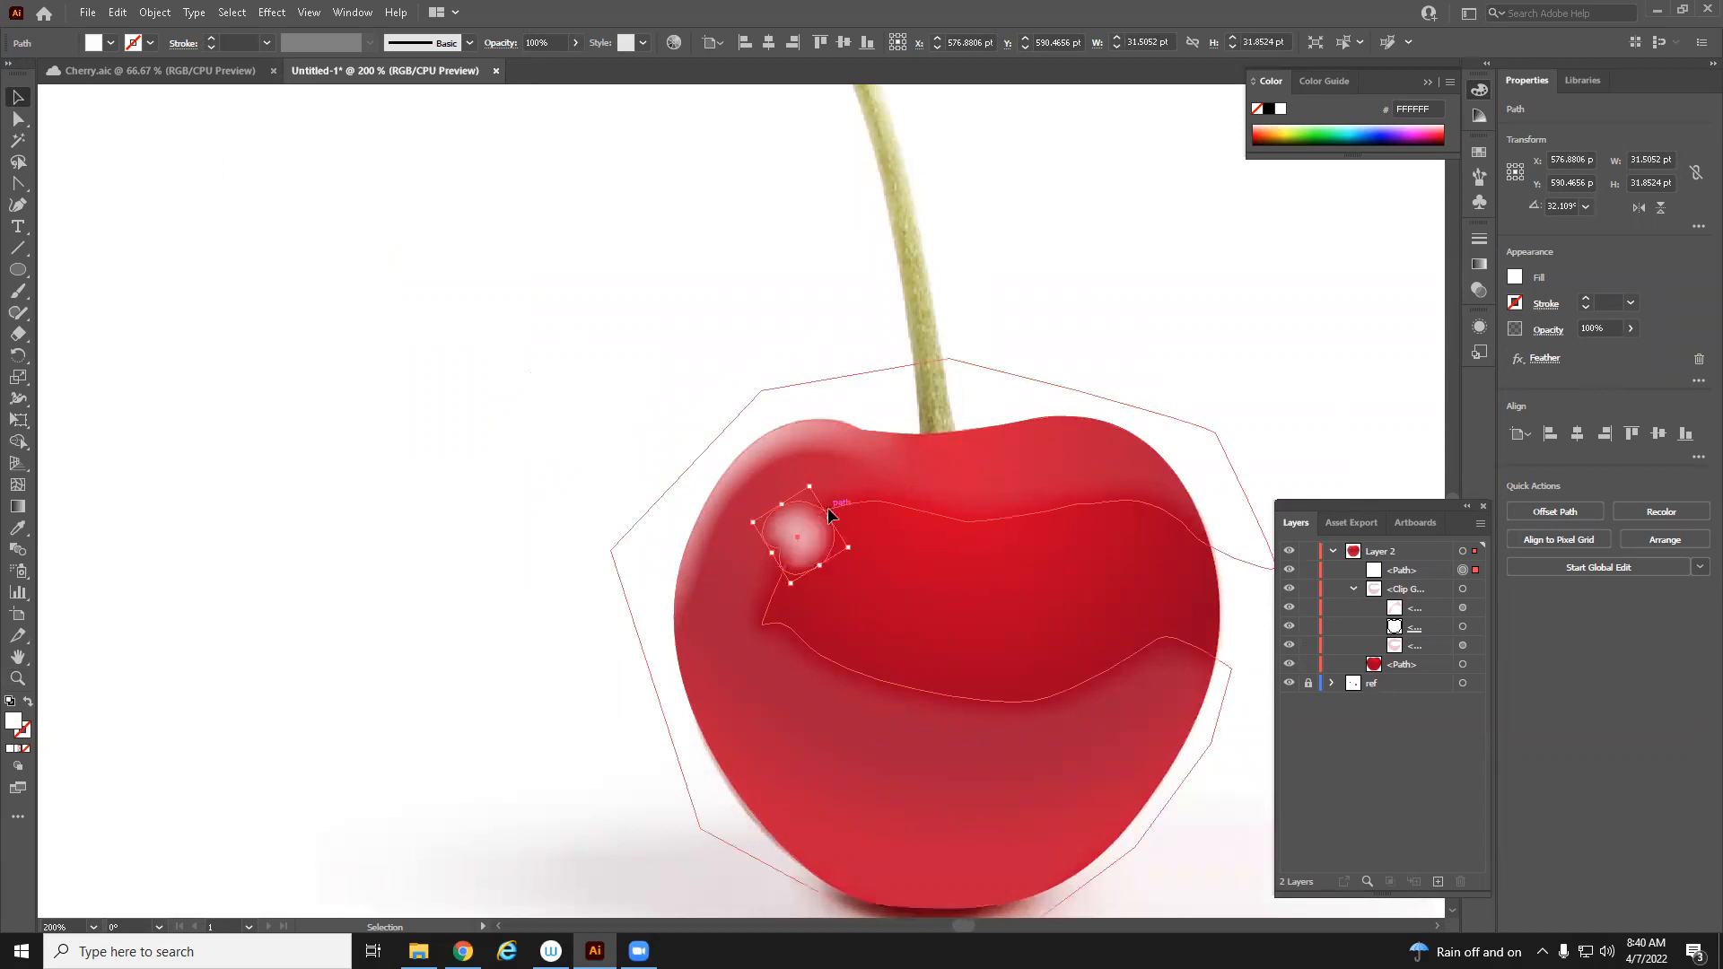
pyautogui.moveTo(829, 517); pyautogui.dragTo(769, 555)
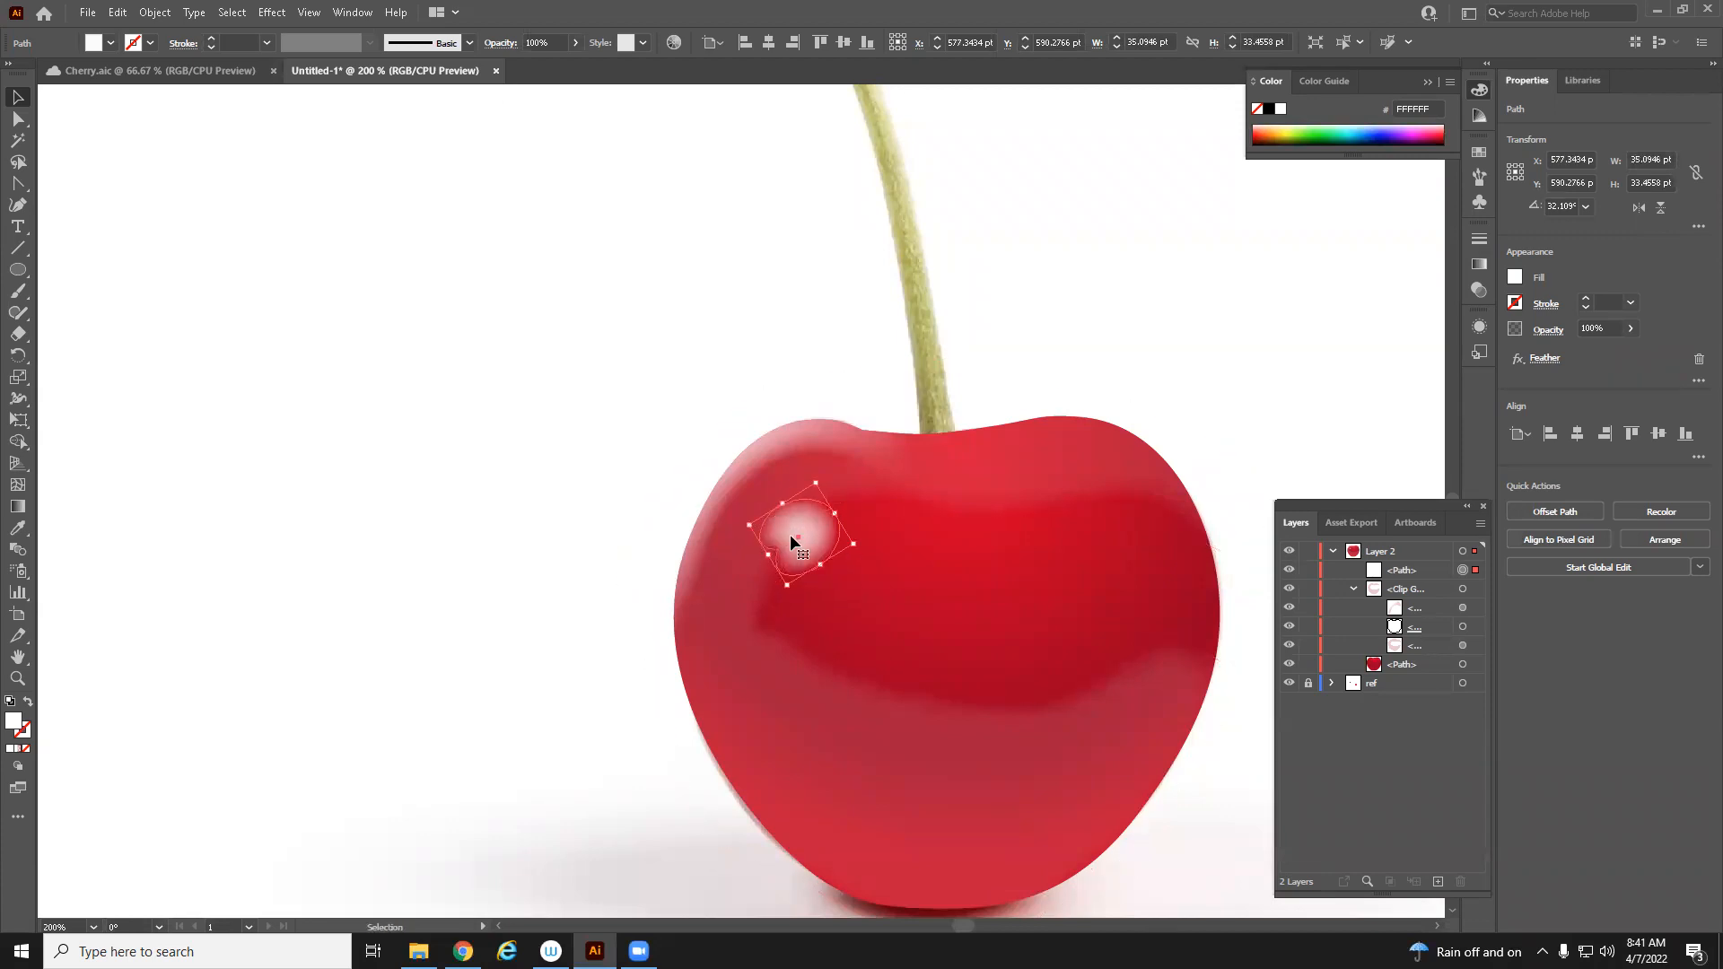
# Paste a copy of the highlight in front and shrink the copy to about 18 by 19 pt
pyautogui.moveTo(677, 638); pyautogui.dragTo(877, 746)
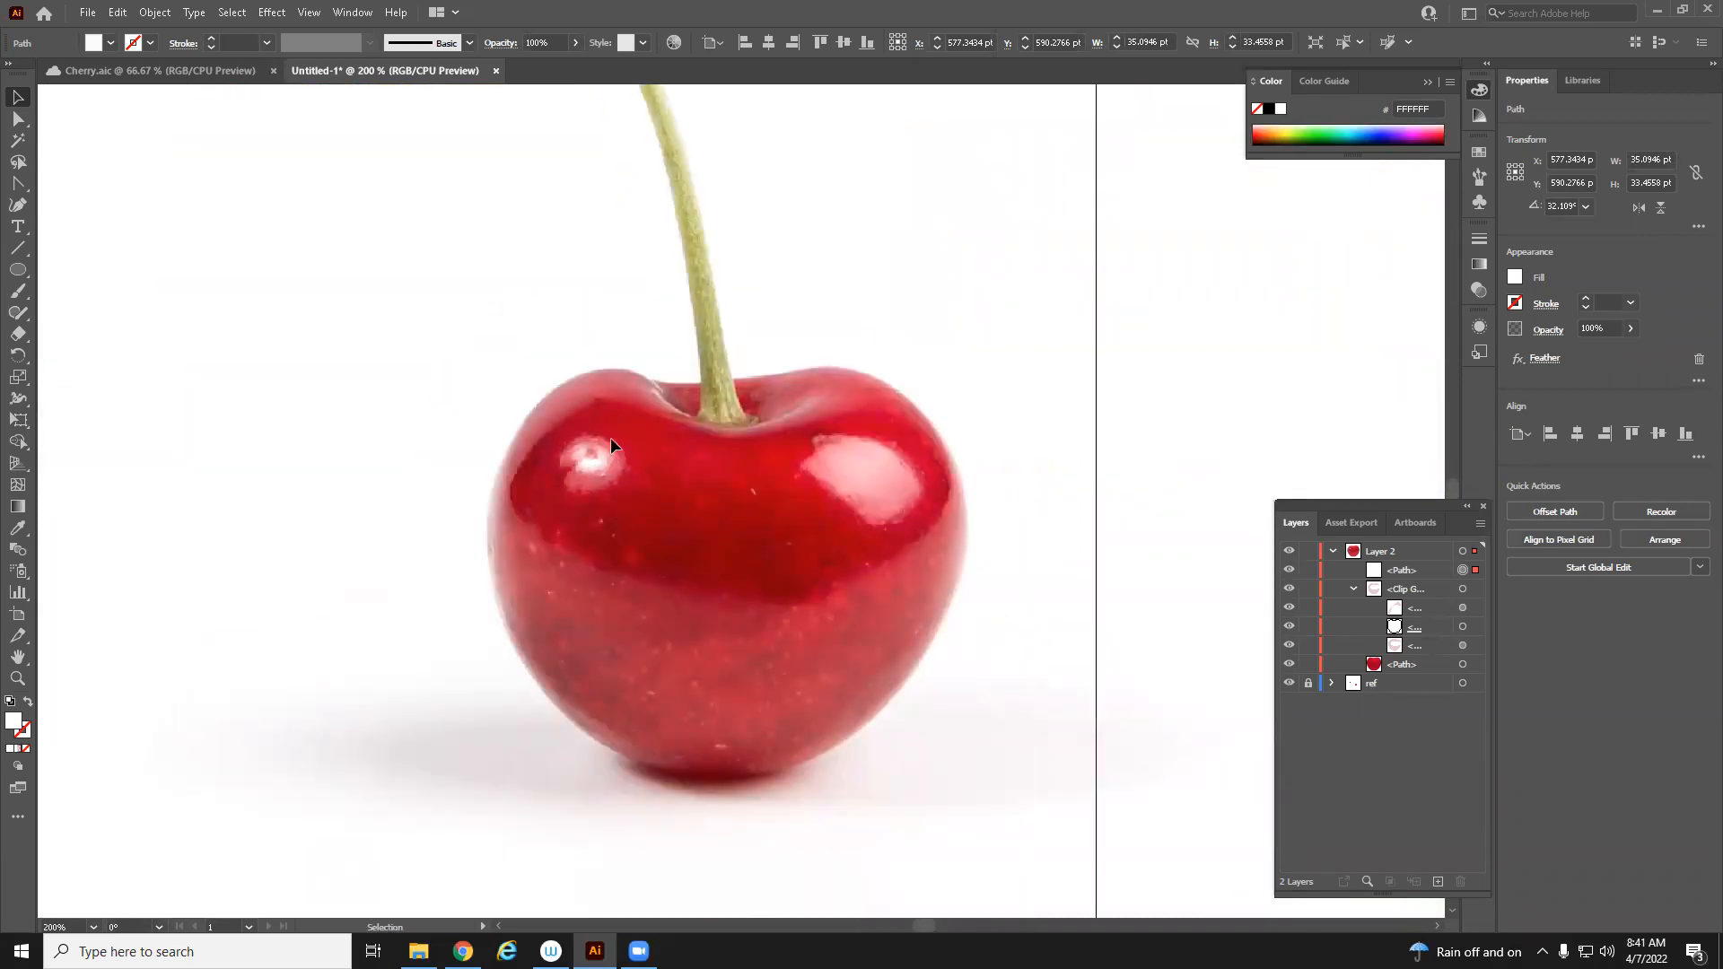
pyautogui.moveTo(661, 571); pyautogui.dragTo(380, 353)
pyautogui.moveTo(1161, 285); pyautogui.dragTo(515, 150)
pyautogui.moveTo(577, 561); pyautogui.dragTo(470, 215)
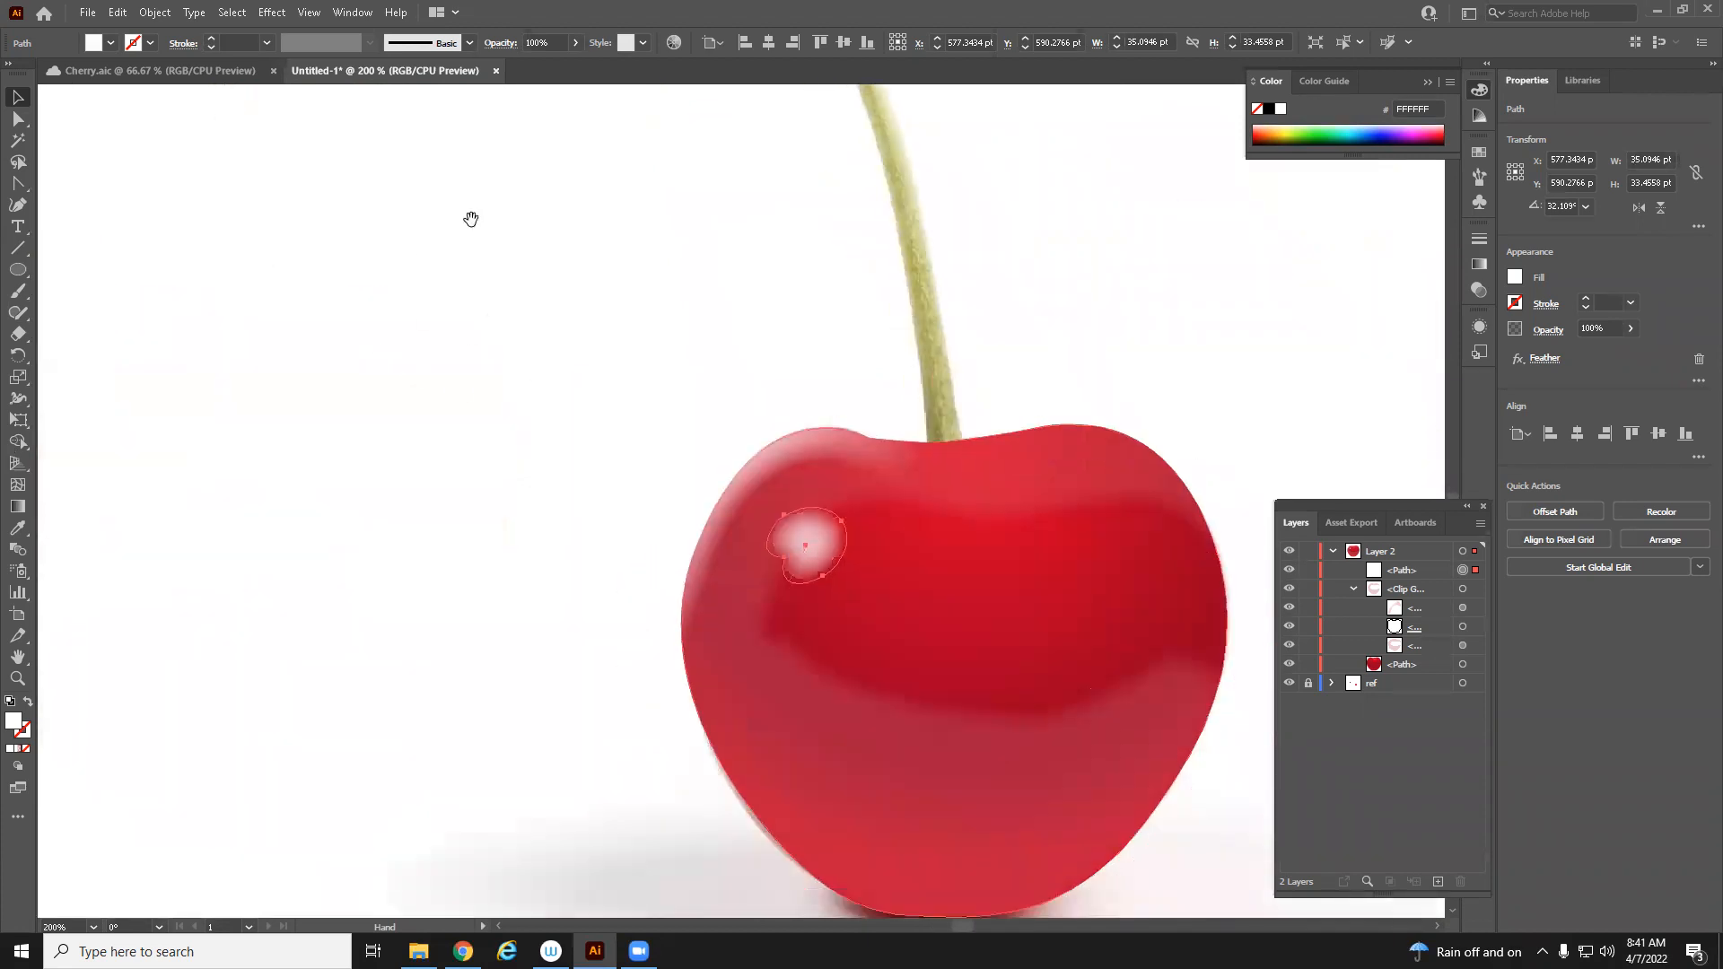
pyautogui.press('a')
pyautogui.hotkey('ctrl', 'c')
pyautogui.hotkey('ctrl', 'f')
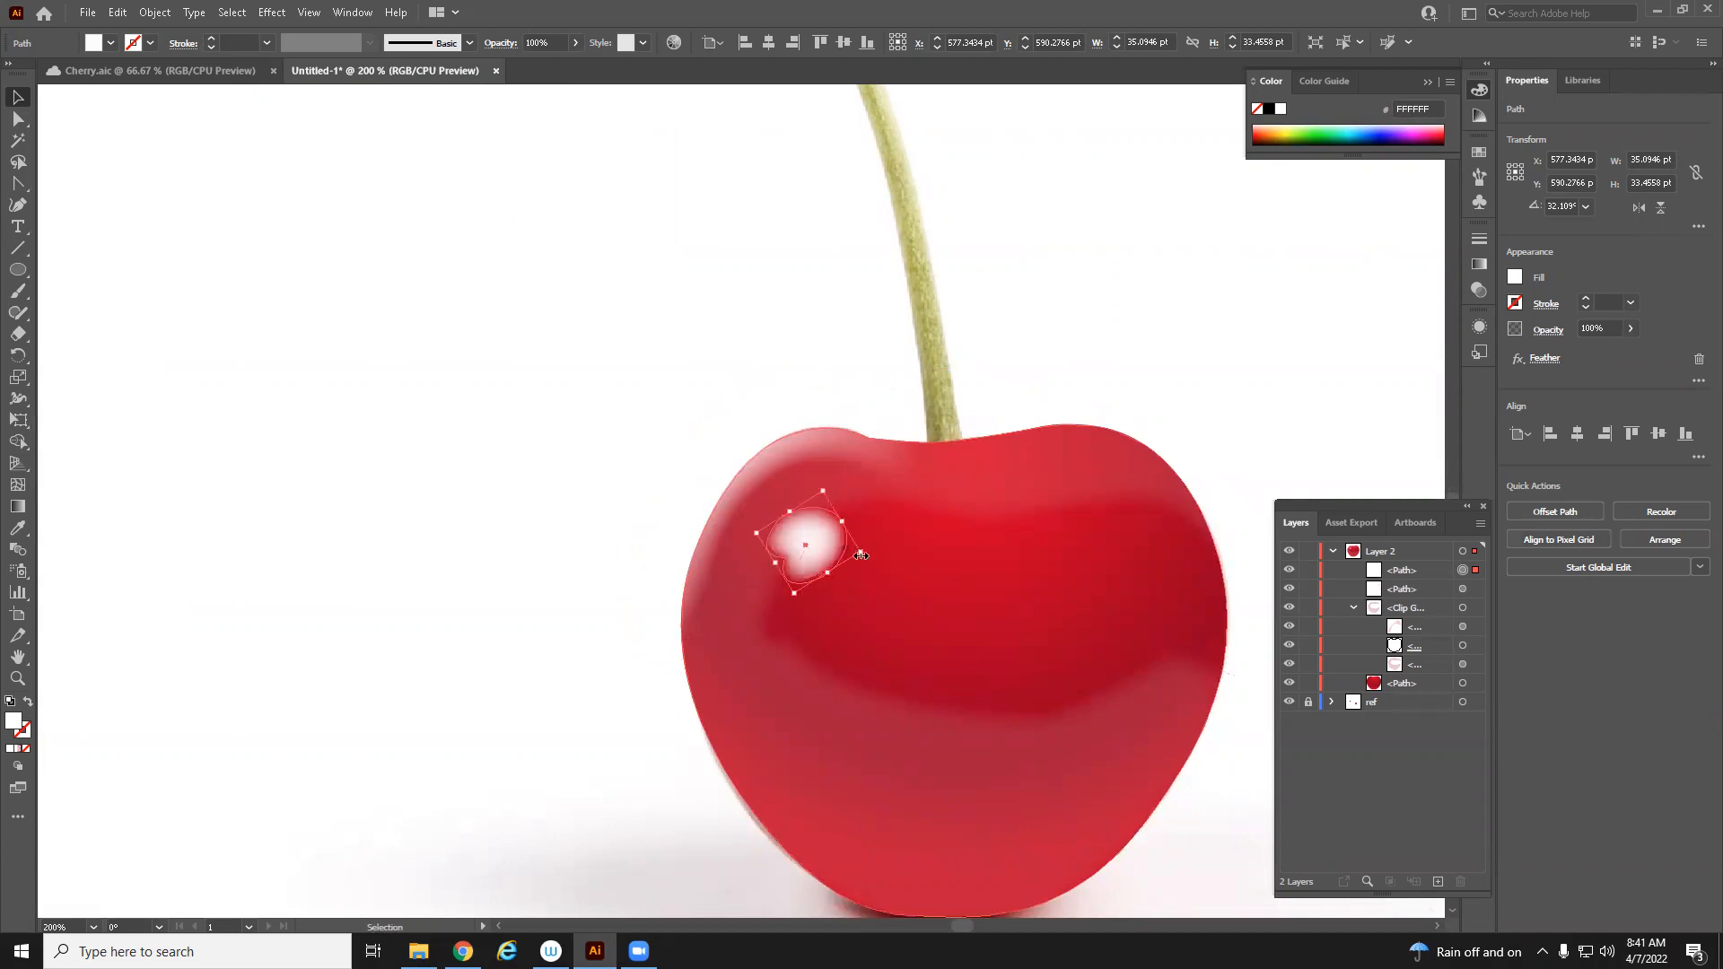
pyautogui.moveTo(859, 554); pyautogui.dragTo(841, 555)
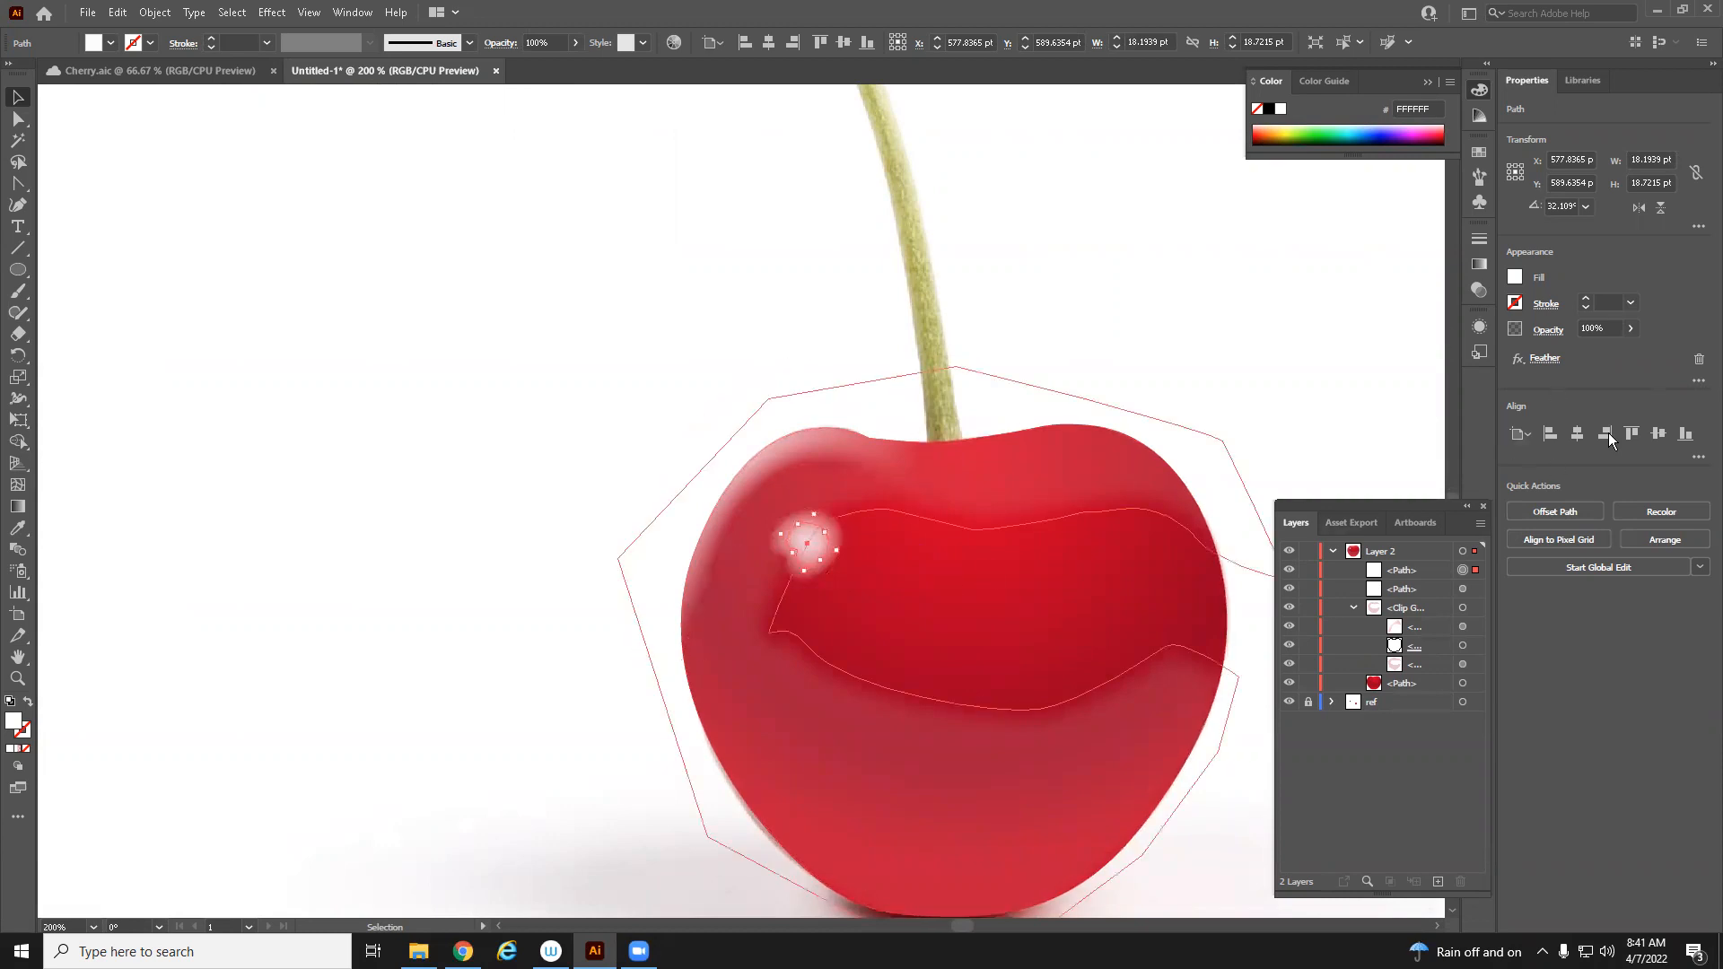
# Reduce the Feather radius of the small highlight copy
pyautogui.click(1543, 359)
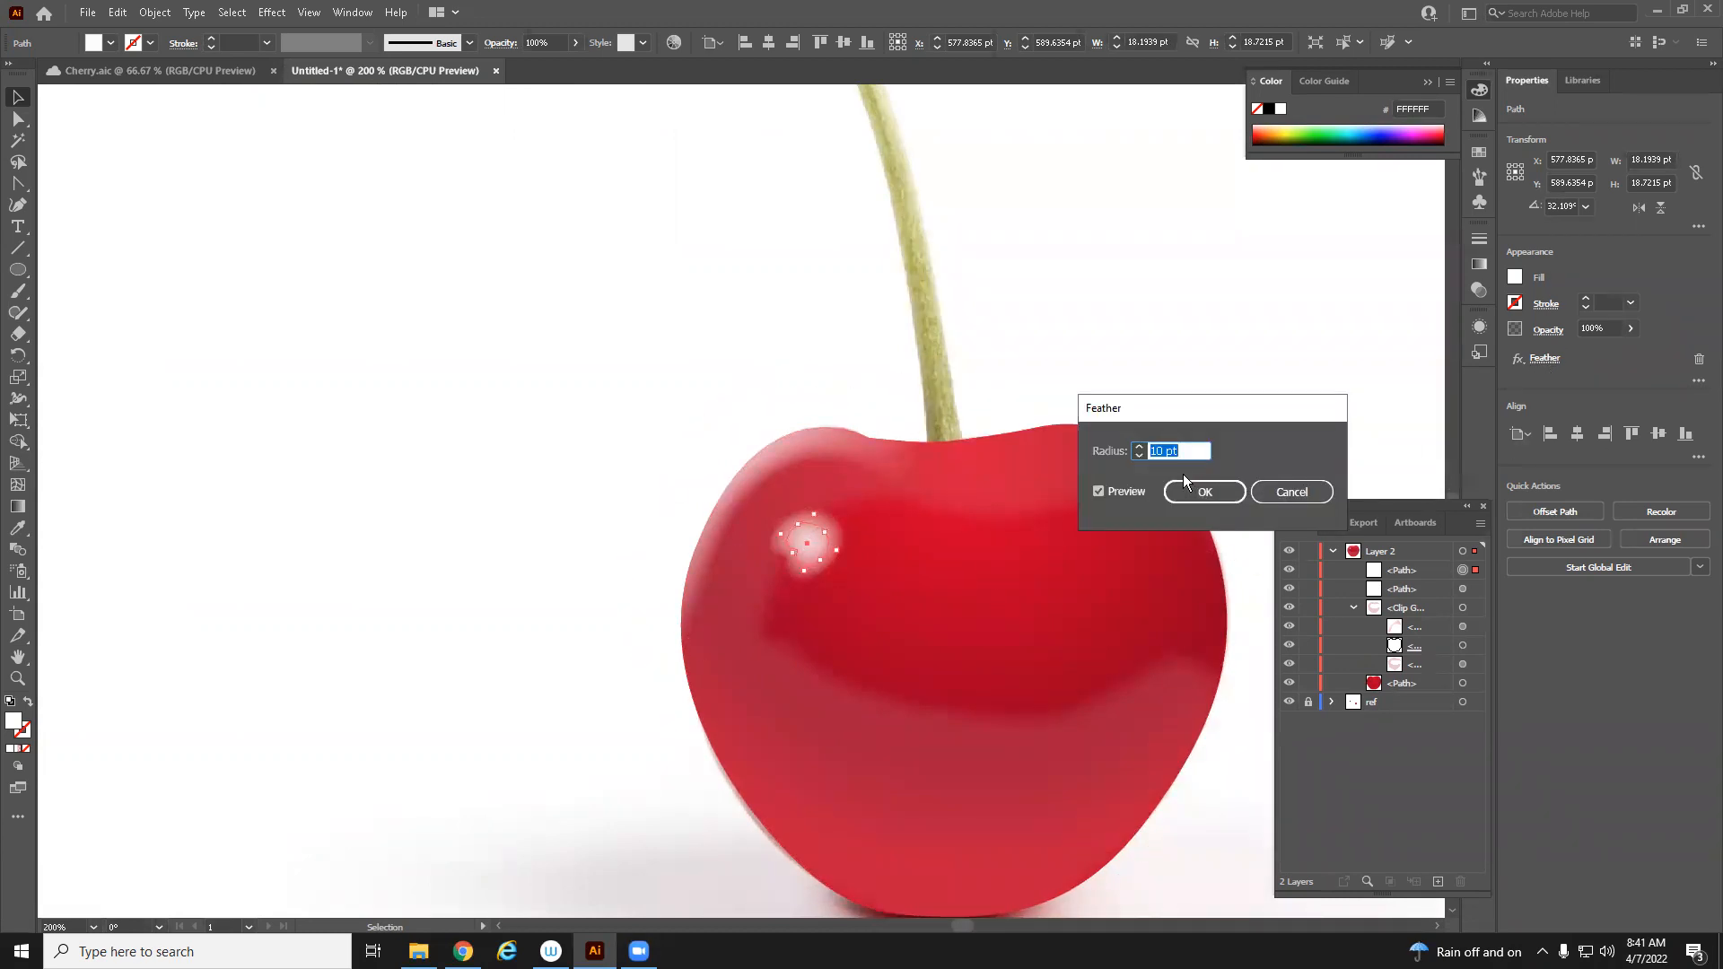
pyautogui.click(1140, 455)
pyautogui.click(1230, 492)
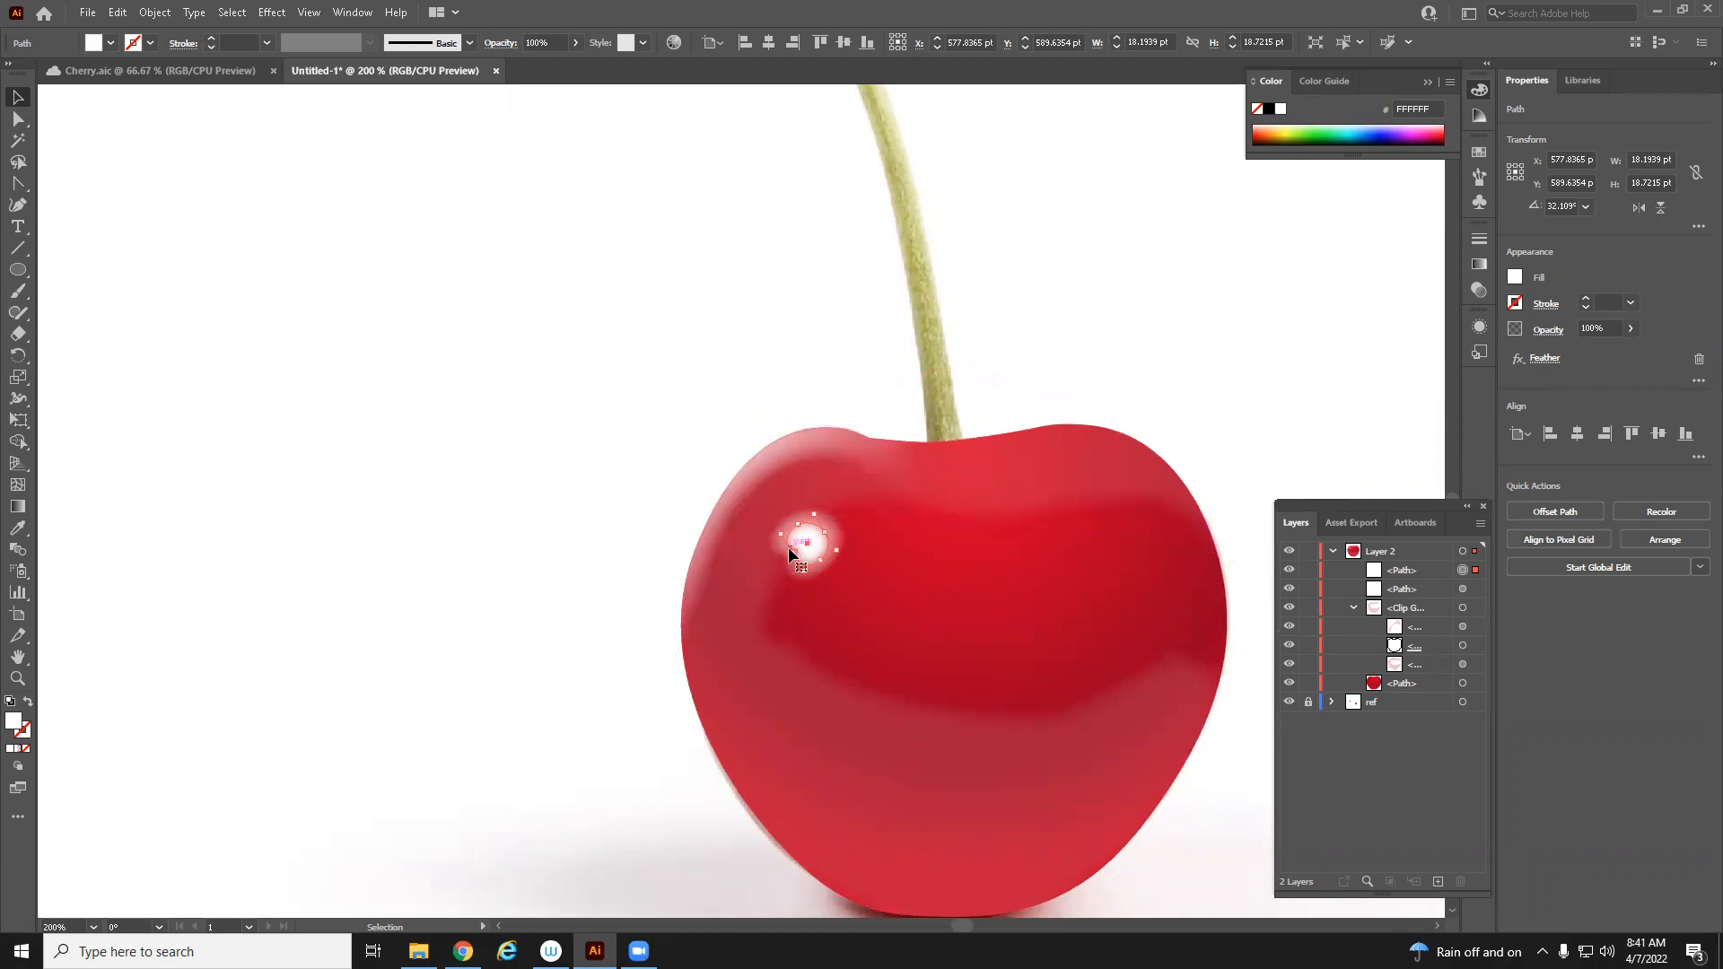
# Hide the cherry body and larger highlight, zoom in, and nudge the small highlight onto the reference shine
pyautogui.click(1290, 682)
pyautogui.press('z')
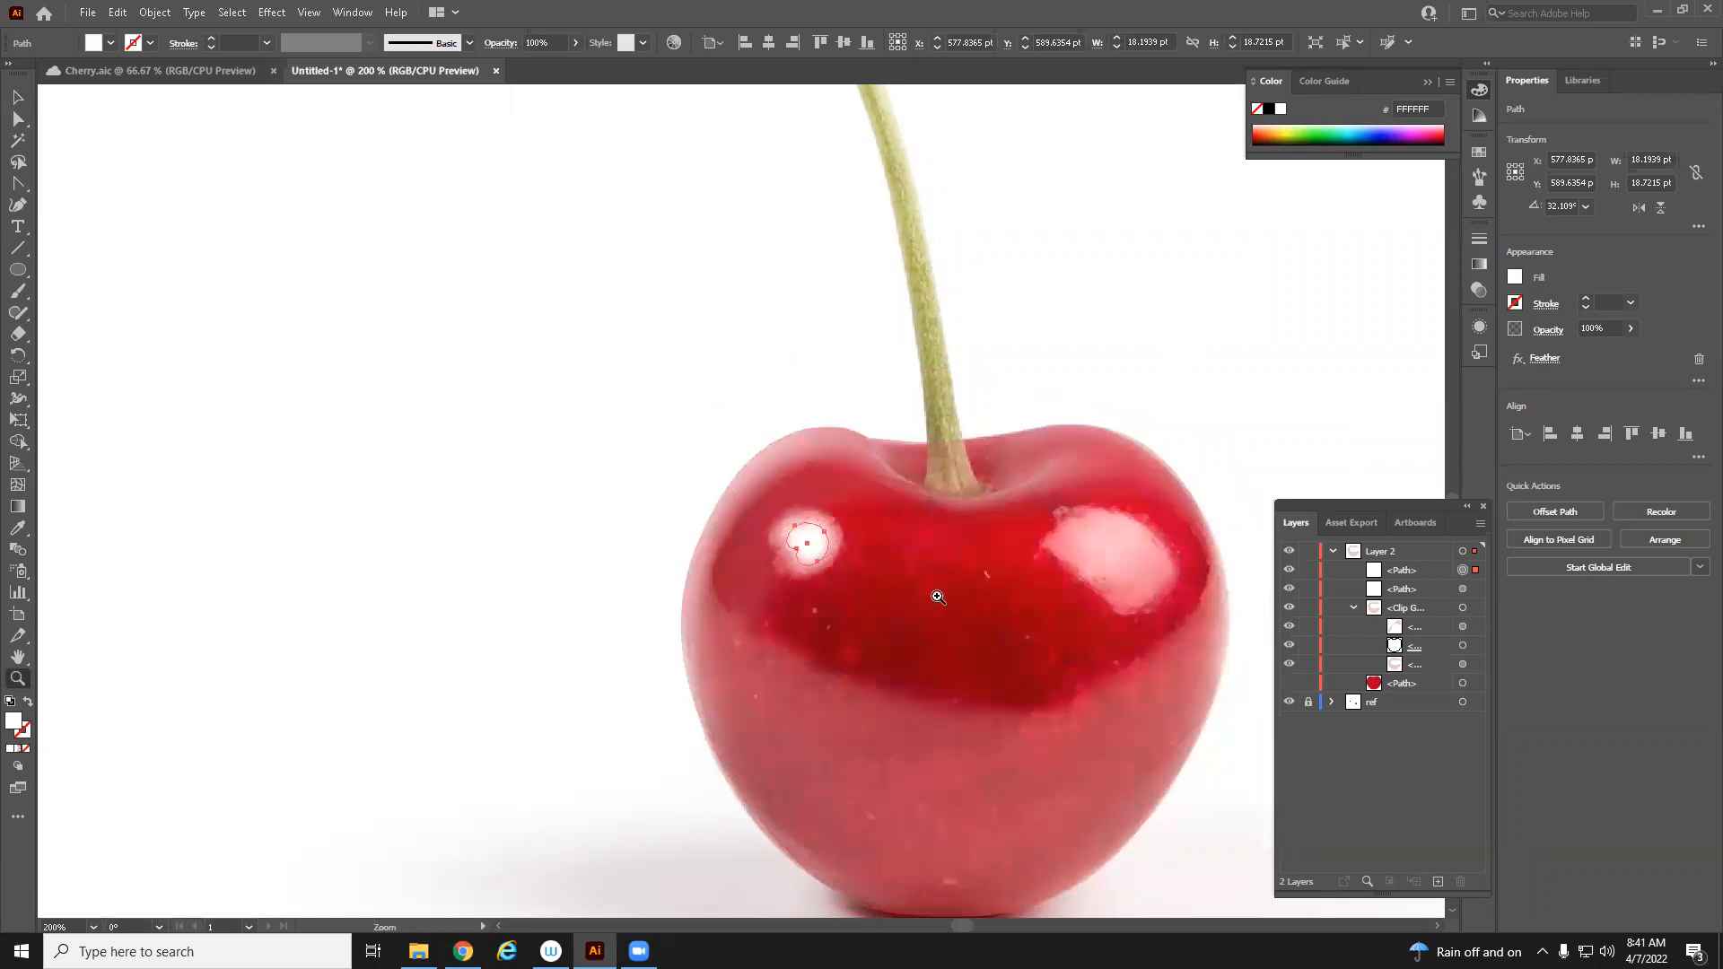
pyautogui.click(935, 595)
pyautogui.moveTo(616, 456); pyautogui.dragTo(731, 489)
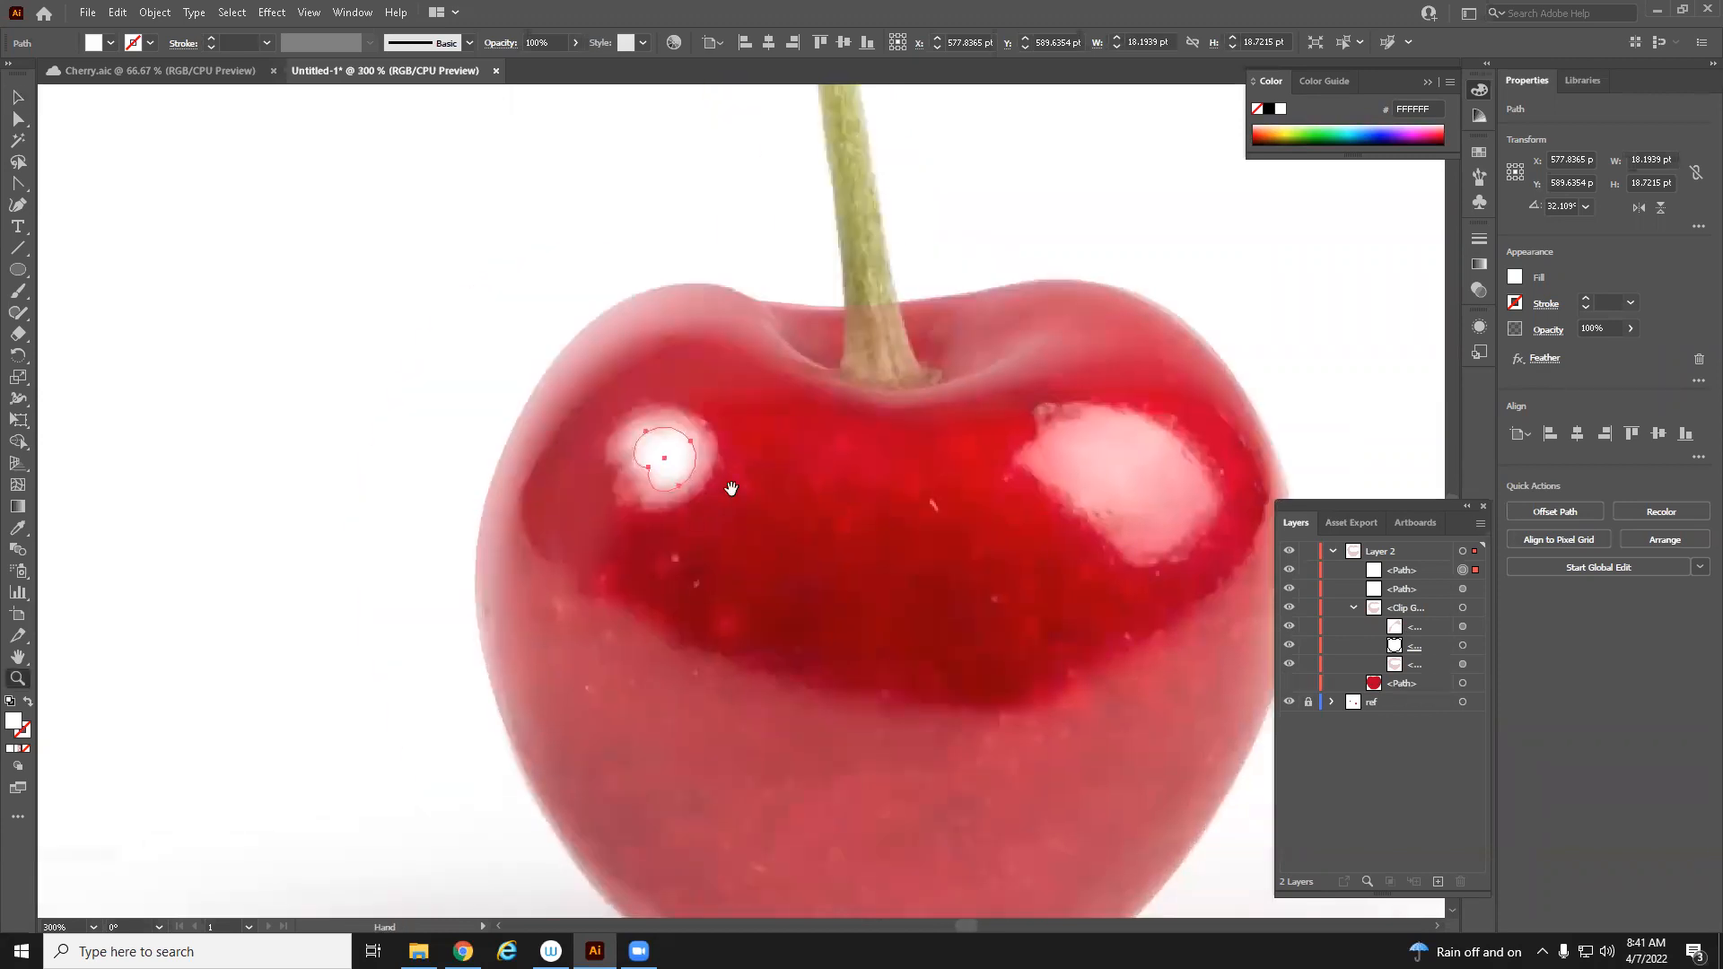
pyautogui.click(1289, 589)
pyautogui.click(1289, 587)
pyautogui.click(1289, 587)
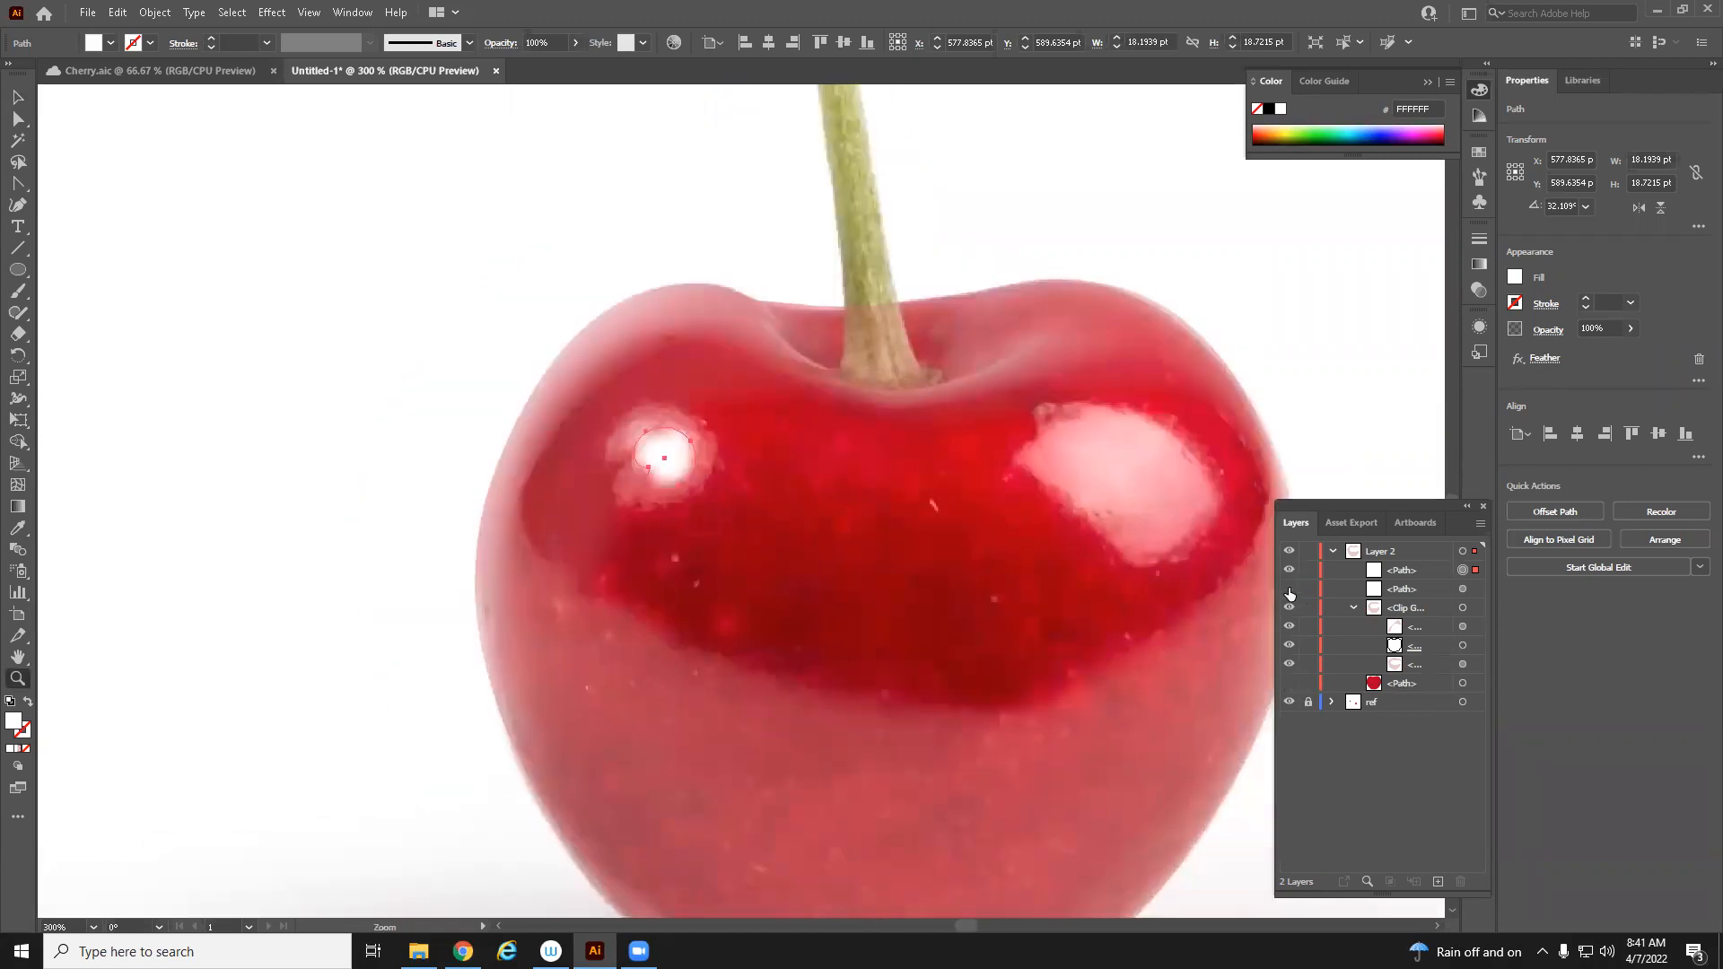
pyautogui.click(18, 96)
pyautogui.moveTo(691, 460); pyautogui.dragTo(688, 453)
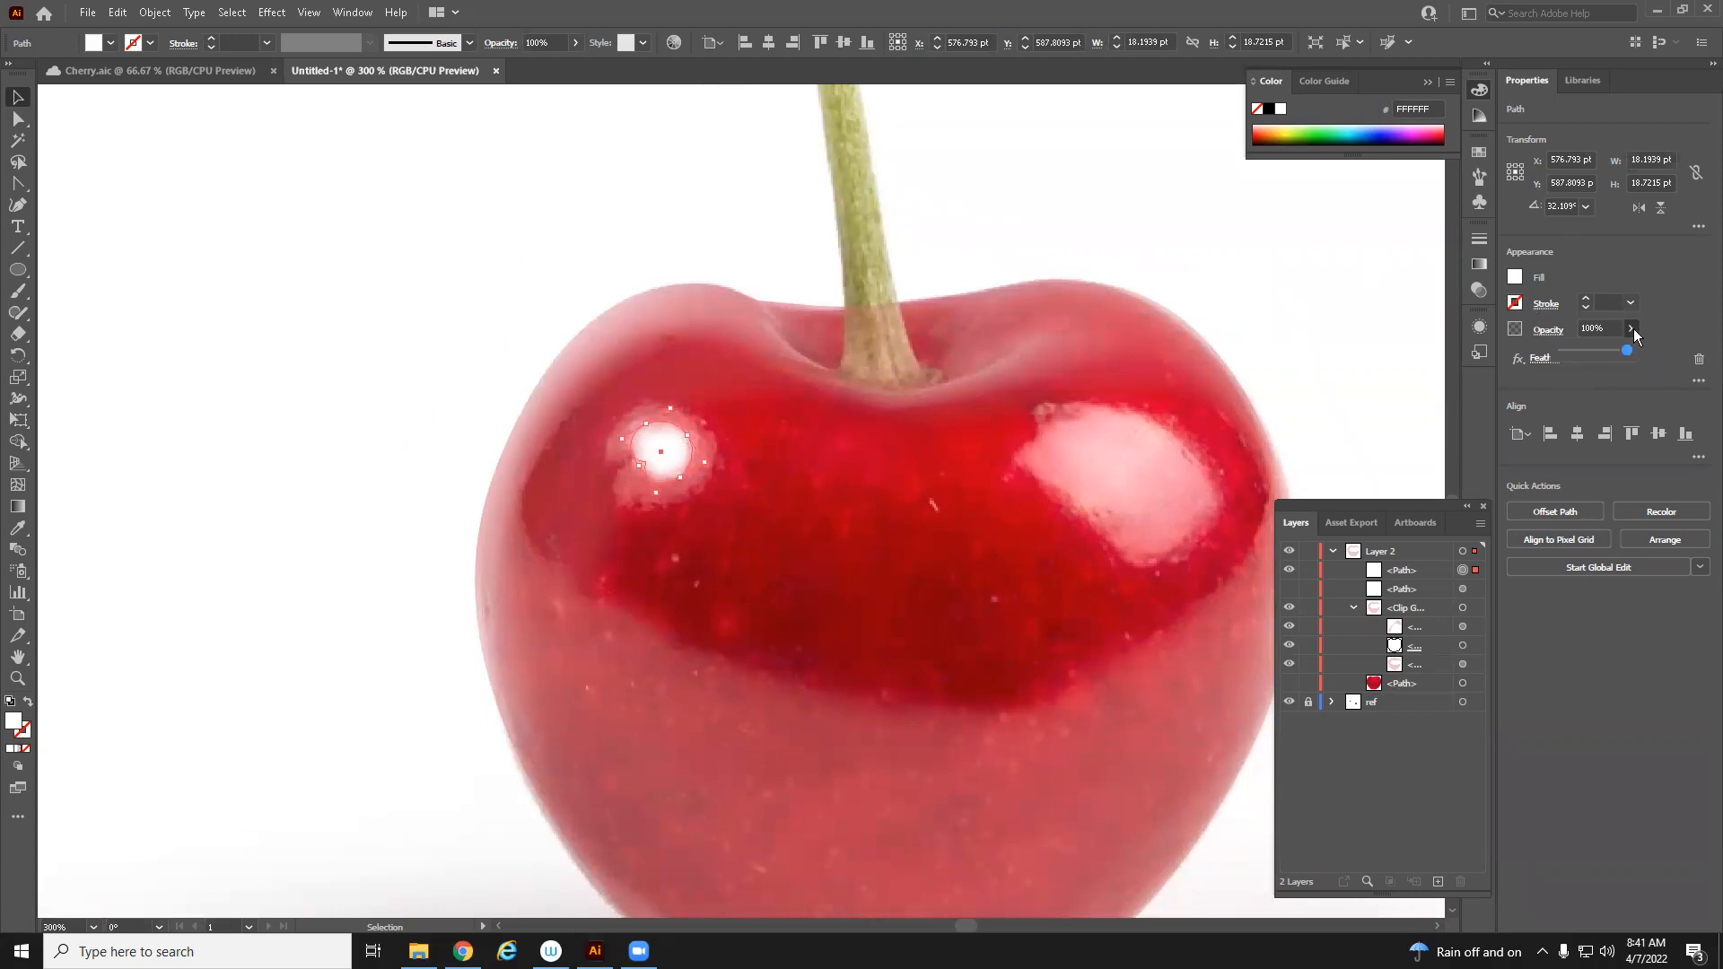
# Show the cherry body and larger highlight again and set the small highlight's opacity to 51%
pyautogui.click(1289, 684)
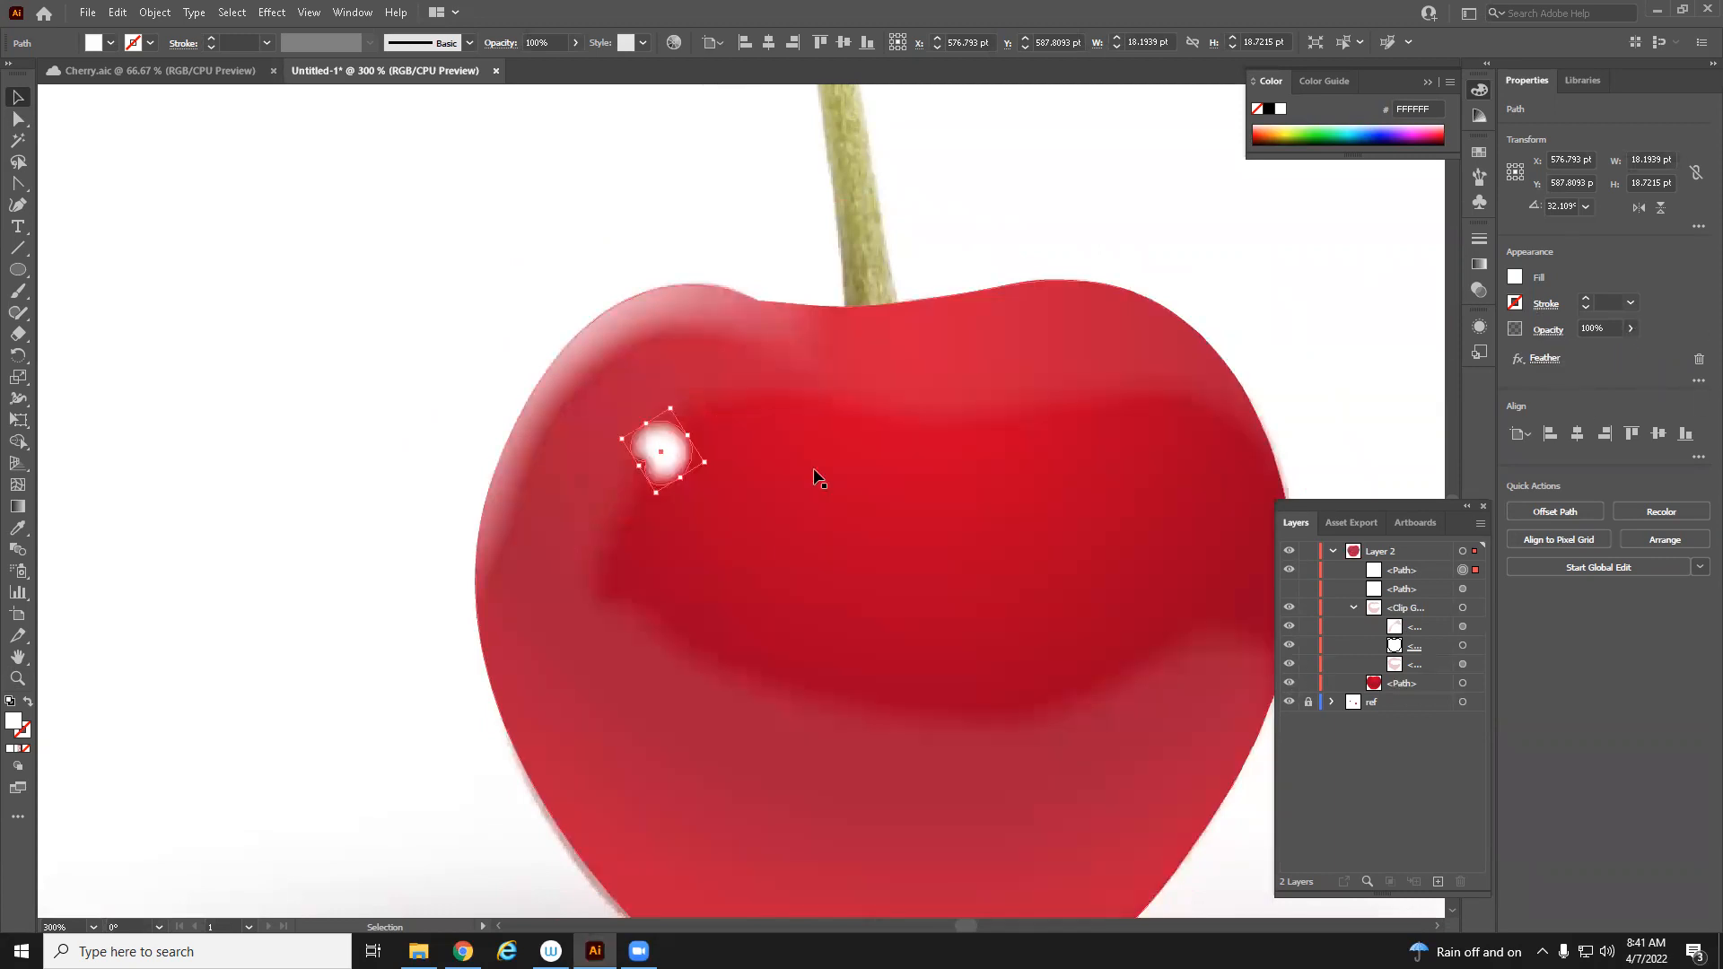
pyautogui.click(1289, 589)
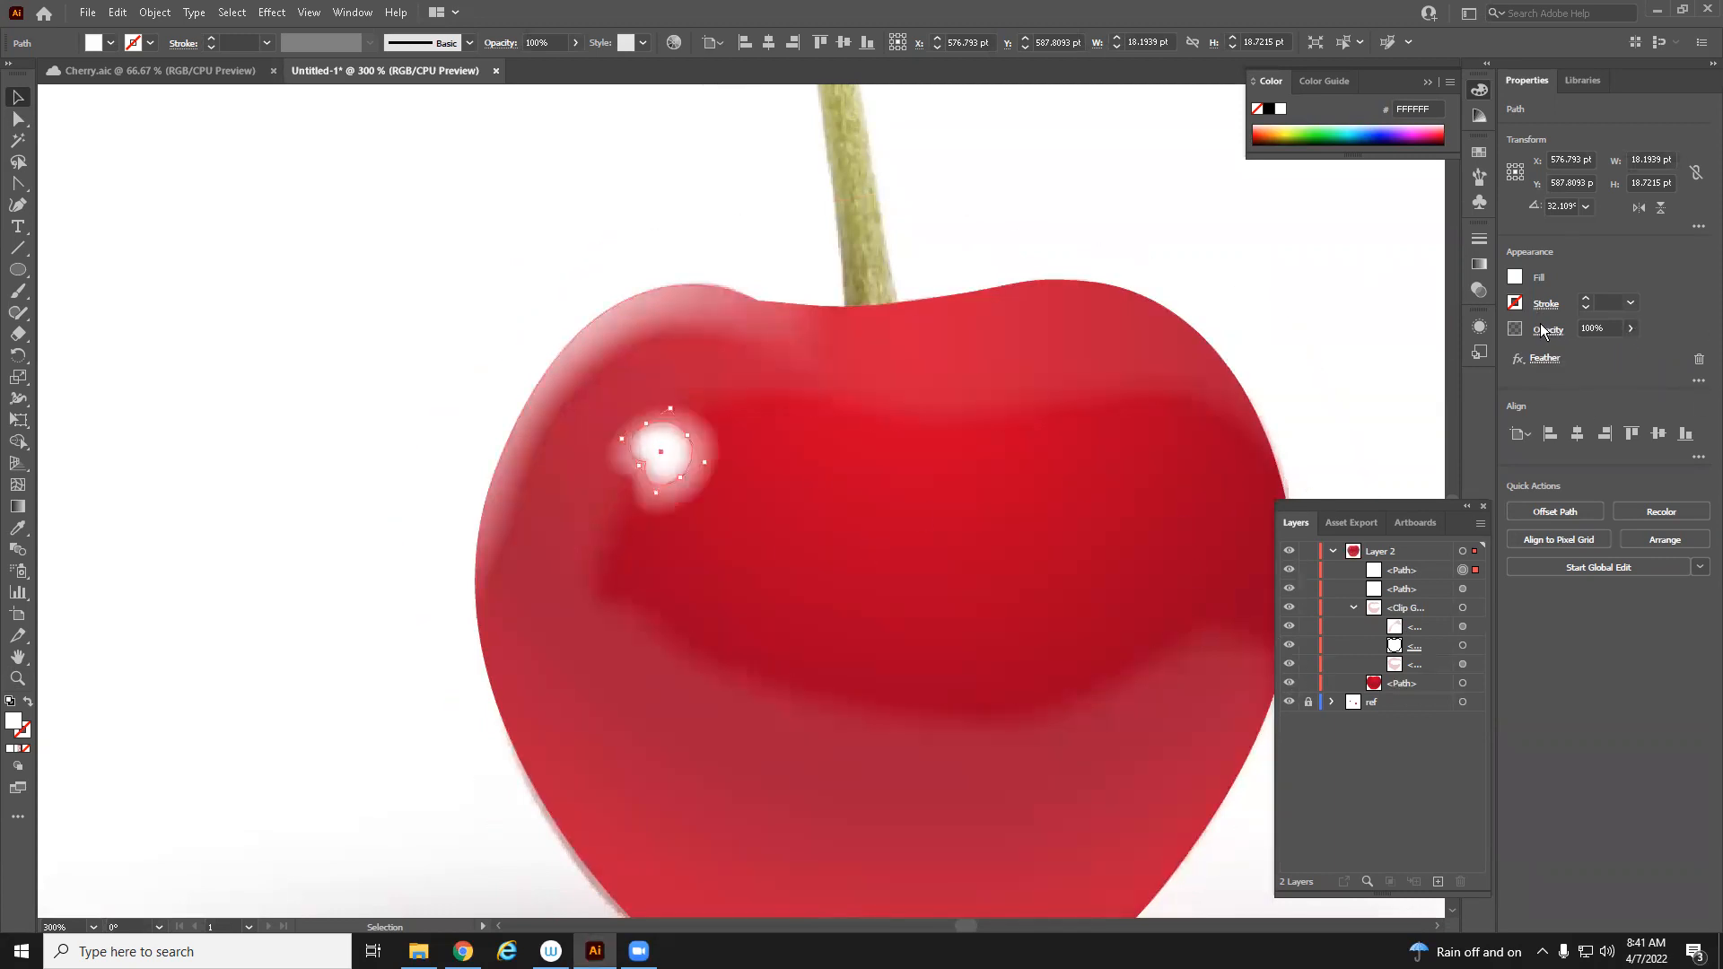
pyautogui.click(1631, 328)
pyautogui.click(1606, 353)
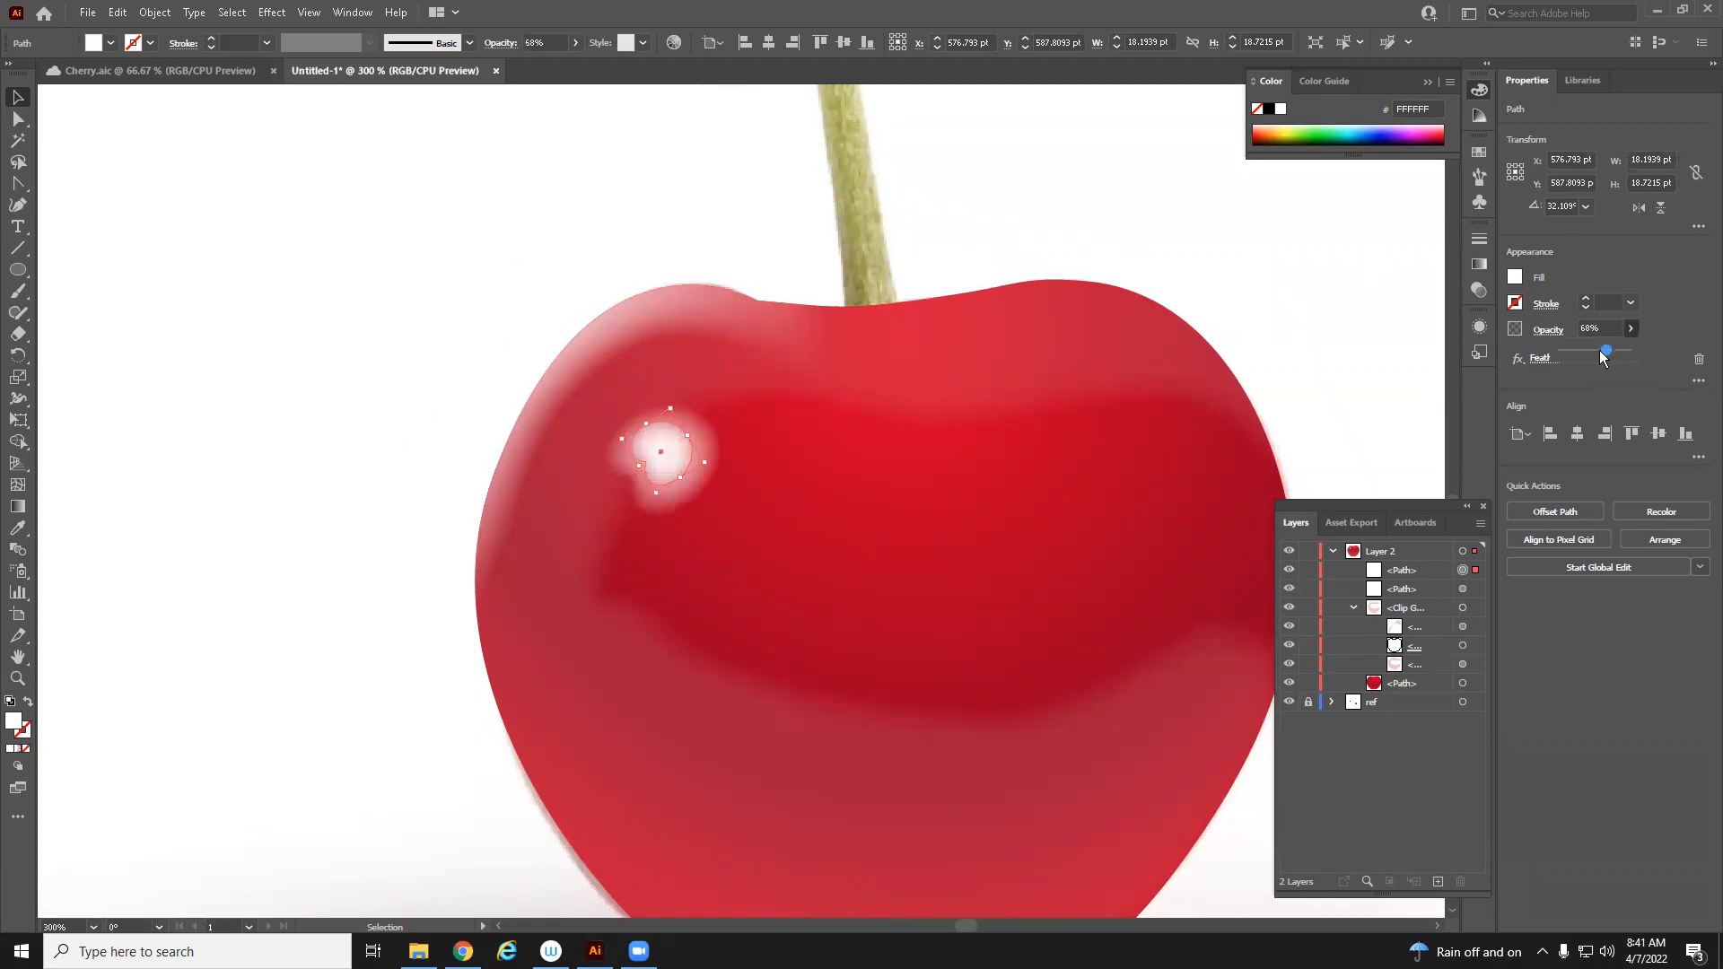
# Deselect everything and zoom out to compare the finished cherry highlights against the reference photo
pyautogui.click(25, 99)
pyautogui.click(243, 289)
pyautogui.press('z')
pyautogui.keyDown('alt'); pyautogui.click(820, 787); pyautogui.keyUp('alt')
pyautogui.keyDown('alt'); pyautogui.click(816, 789); pyautogui.keyUp('alt')
pyautogui.keyDown('alt'); pyautogui.click(816, 789); pyautogui.keyUp('alt')
pyautogui.keyDown('alt'); pyautogui.click(816, 789); pyautogui.keyUp('alt')
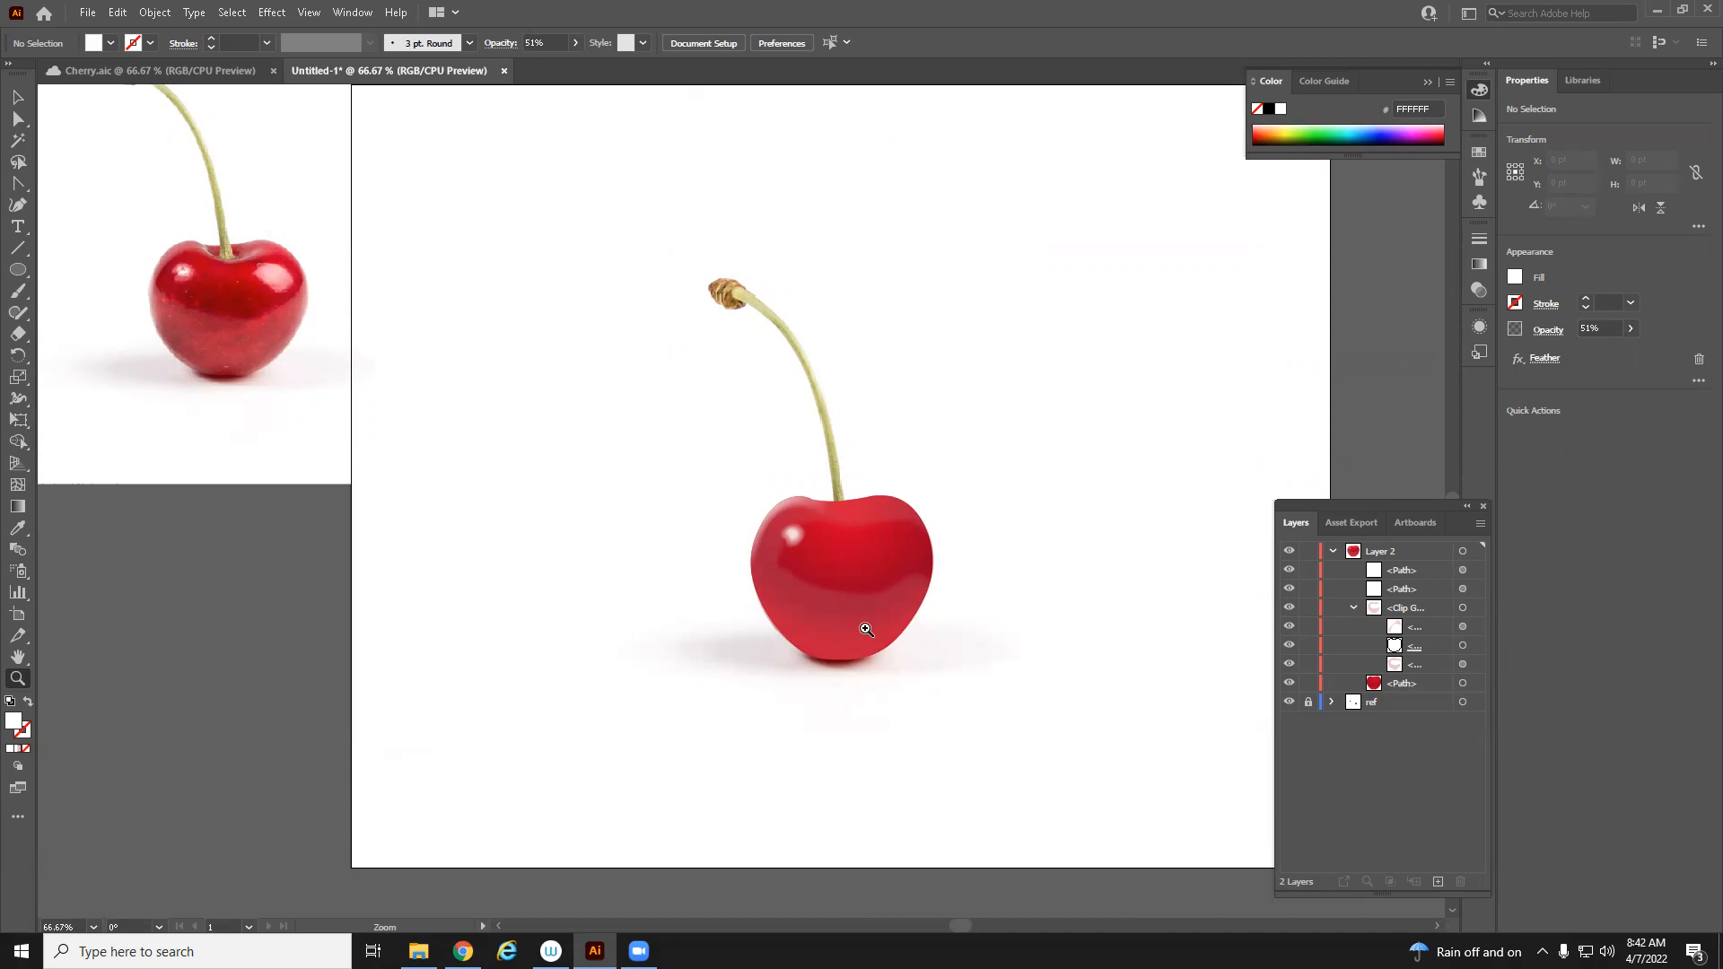
pyautogui.doubleClick(180, 304)
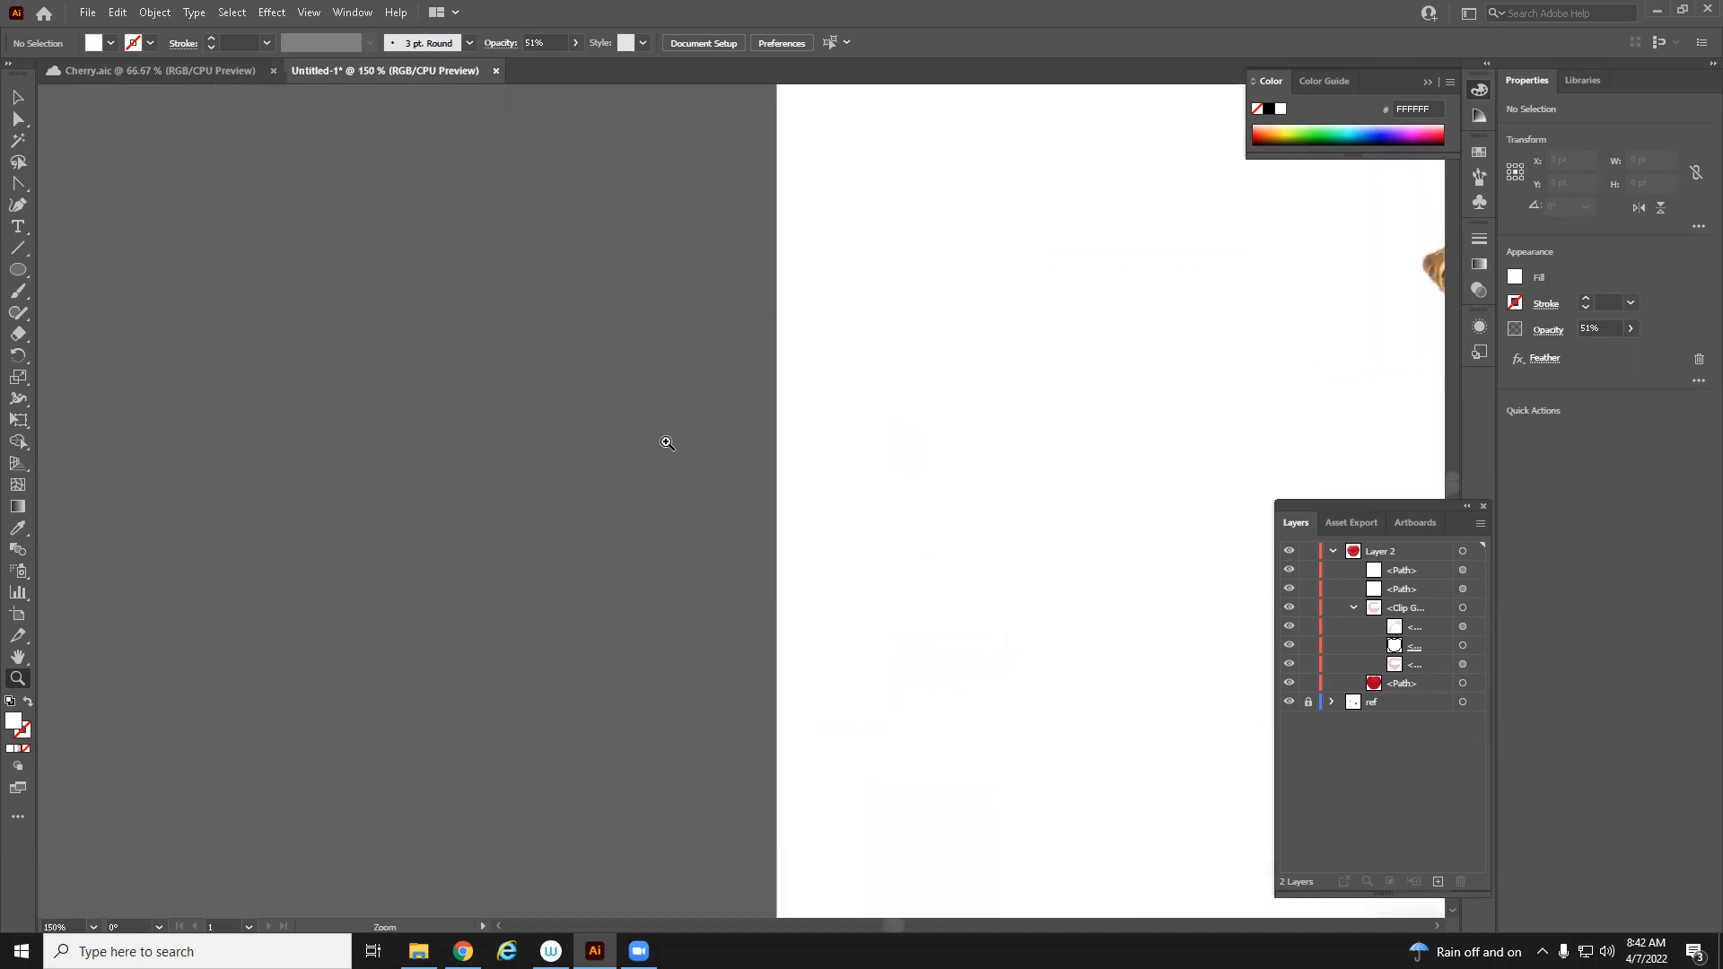
pyautogui.moveTo(1221, 620); pyautogui.dragTo(564, 461)
pyautogui.moveTo(1032, 721); pyautogui.dragTo(795, 574)
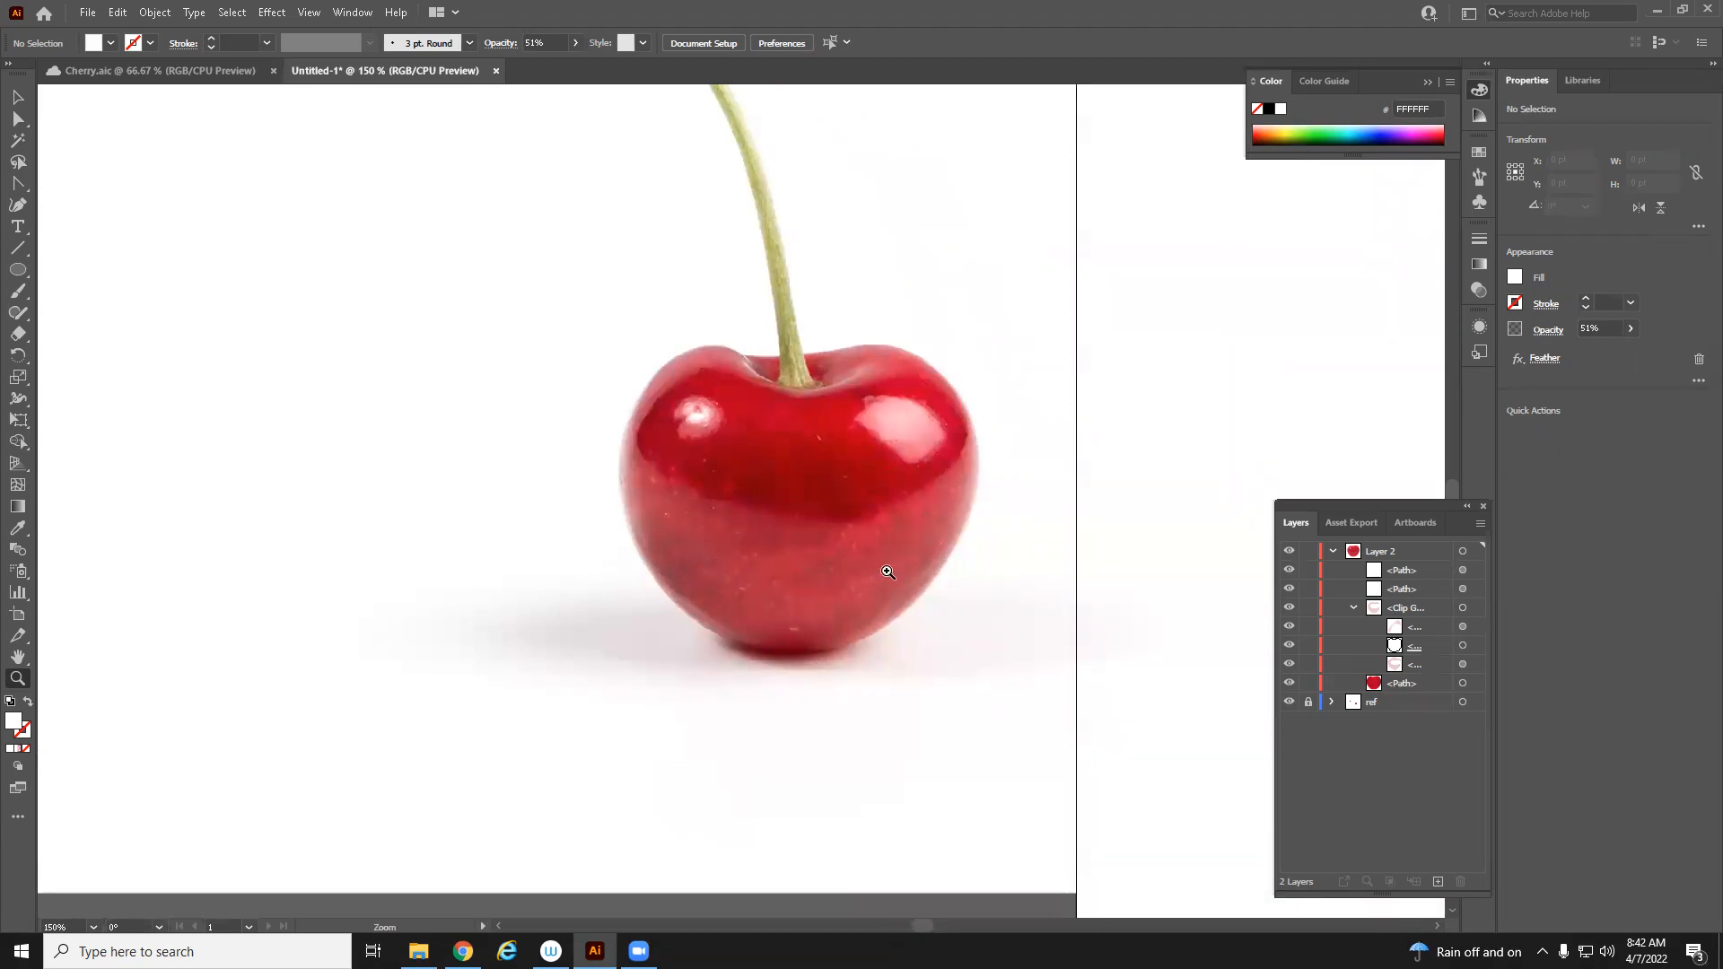
pyautogui.moveTo(1112, 658)
pyautogui.mouseDown()
pyautogui.moveTo(611, 558)
pyautogui.moveTo(192, 351)
pyautogui.mouseUp()
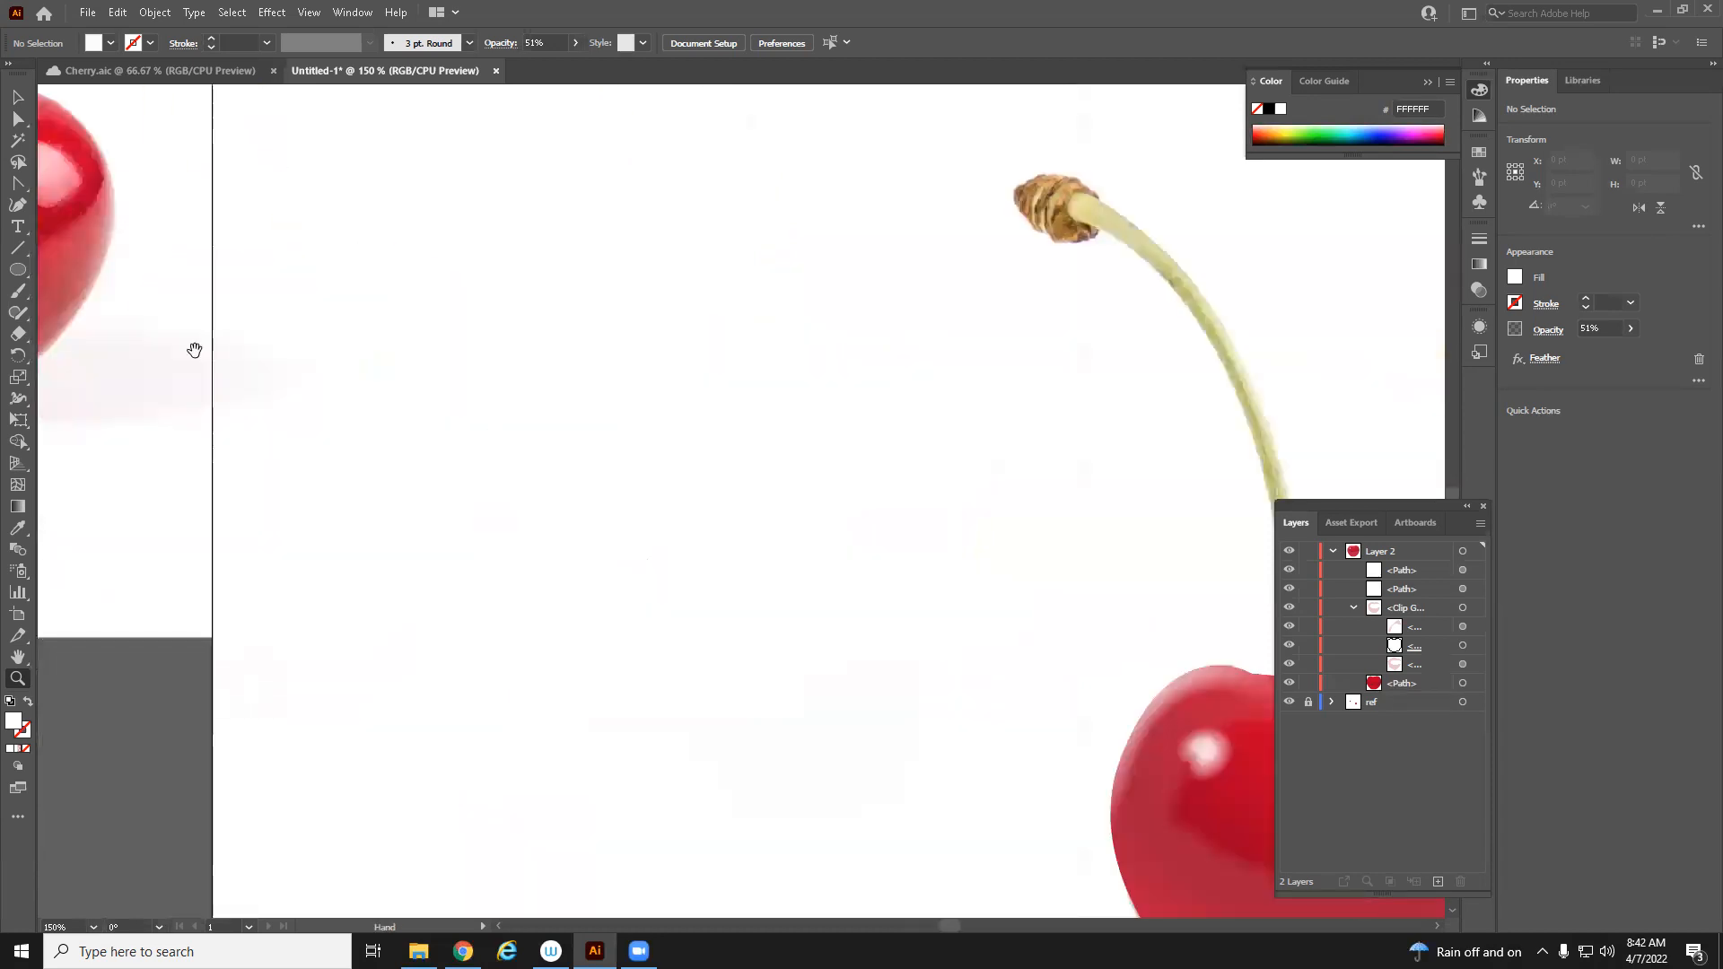
pyautogui.moveTo(1266, 898); pyautogui.dragTo(828, 688)
pyautogui.moveTo(87, 519)
pyautogui.mouseDown()
pyautogui.moveTo(456, 581)
pyautogui.moveTo(984, 614)
pyautogui.mouseUp()
pyautogui.moveTo(415, 462); pyautogui.dragTo(615, 777)
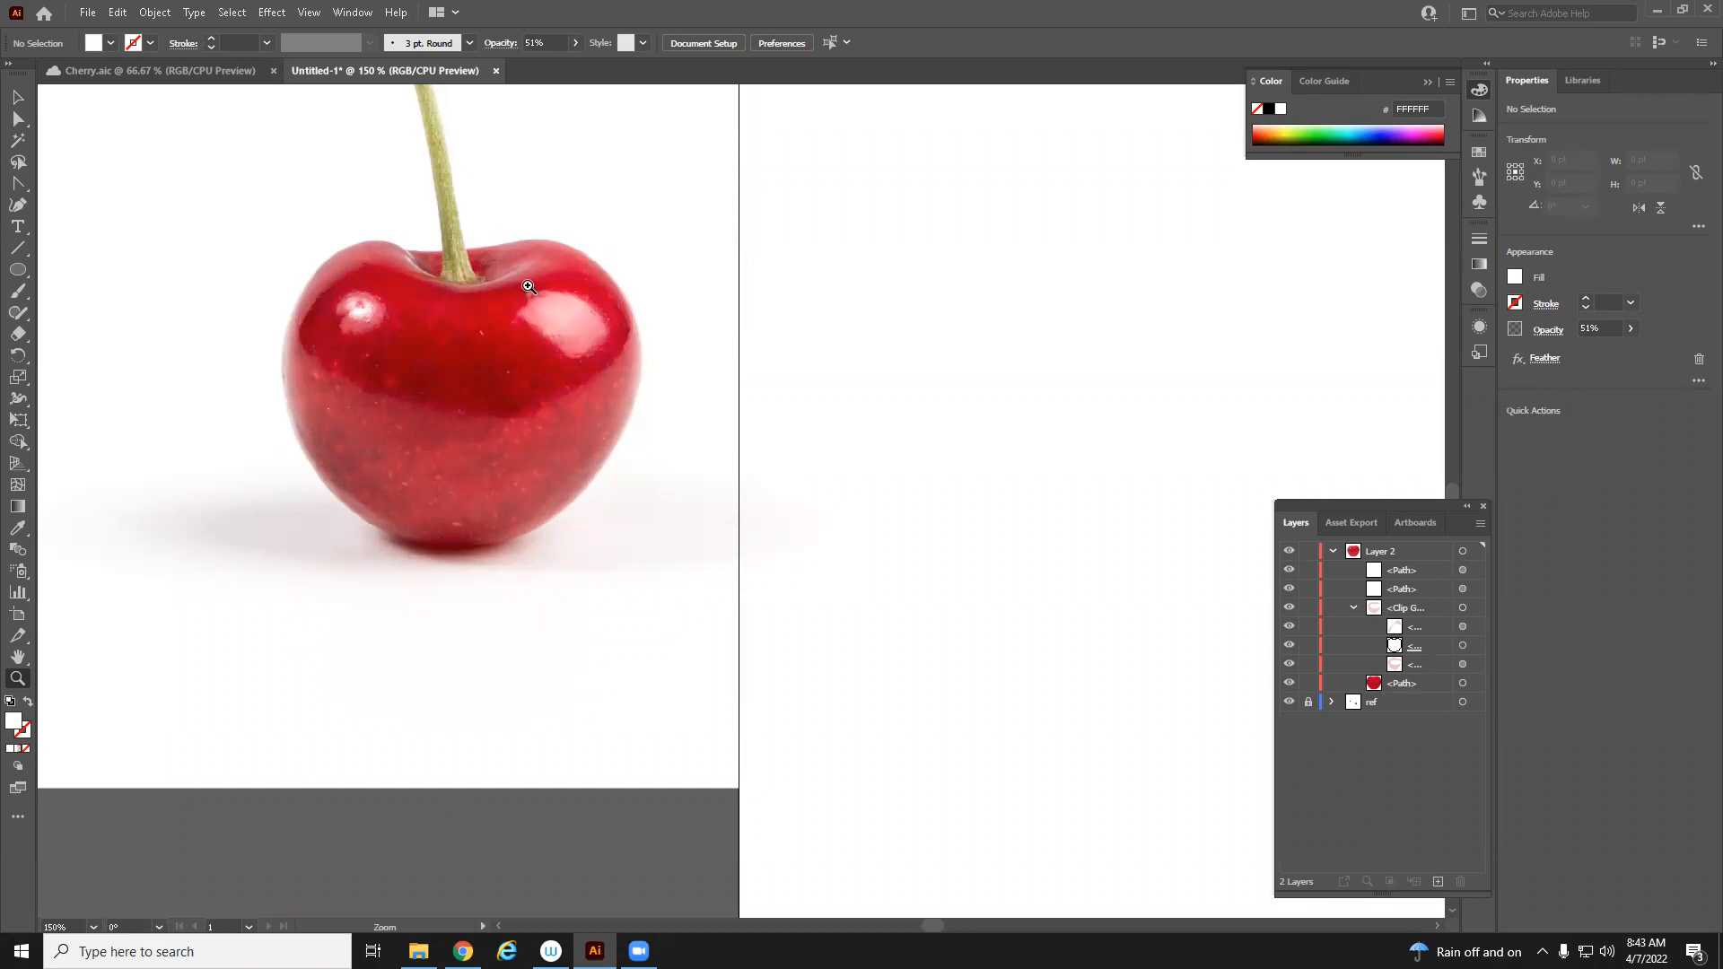
# Zoom into the reference's stem cavity and trace its dark shadow shape with the Curvature tool
pyautogui.moveTo(528, 287); pyautogui.dragTo(772, 599)
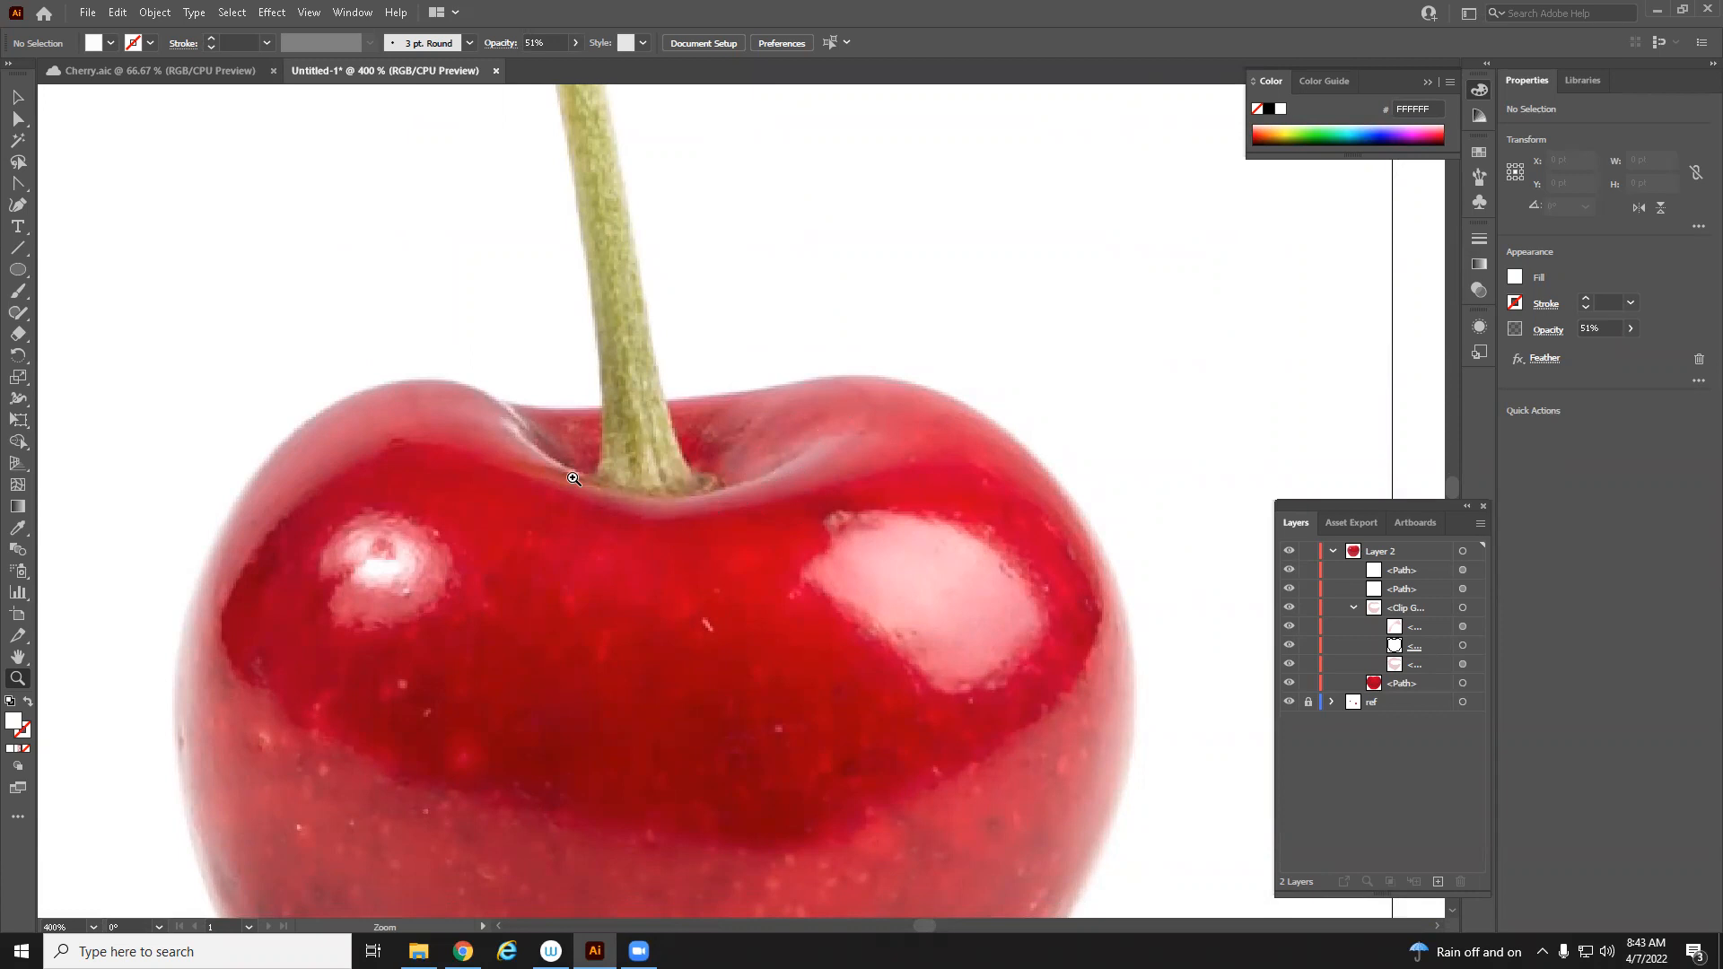
pyautogui.click(17, 205)
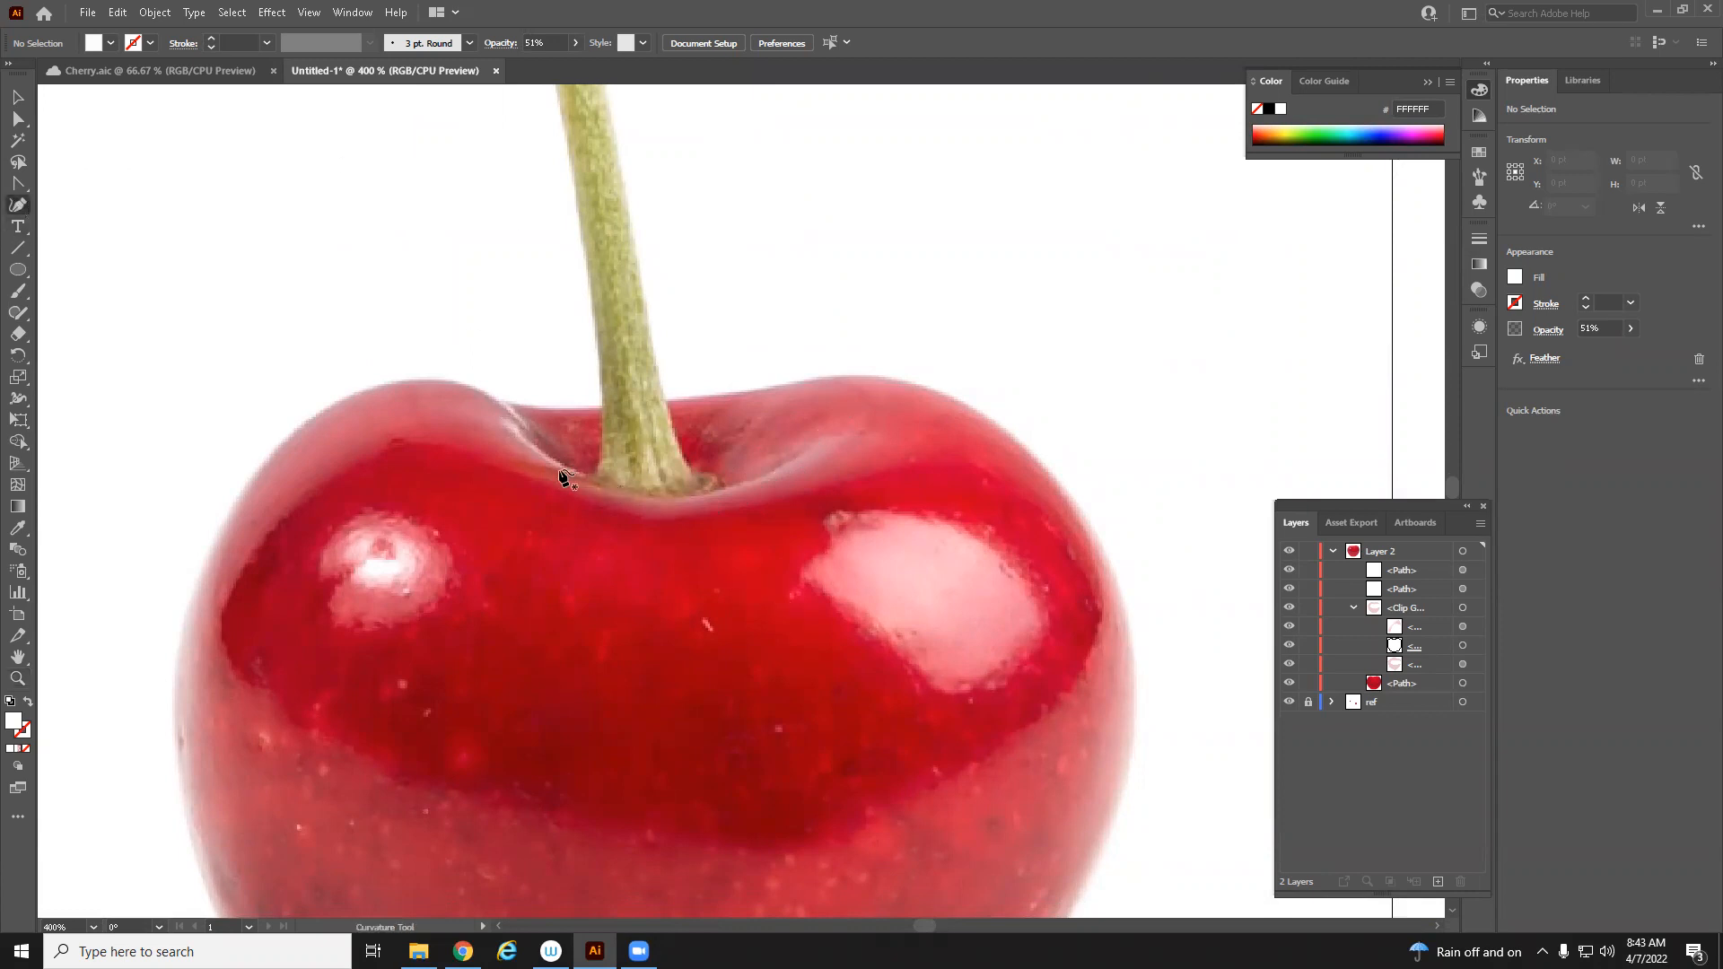
pyautogui.click(521, 422)
pyautogui.click(526, 432)
pyautogui.click(579, 474)
pyautogui.click(677, 499)
pyautogui.click(764, 472)
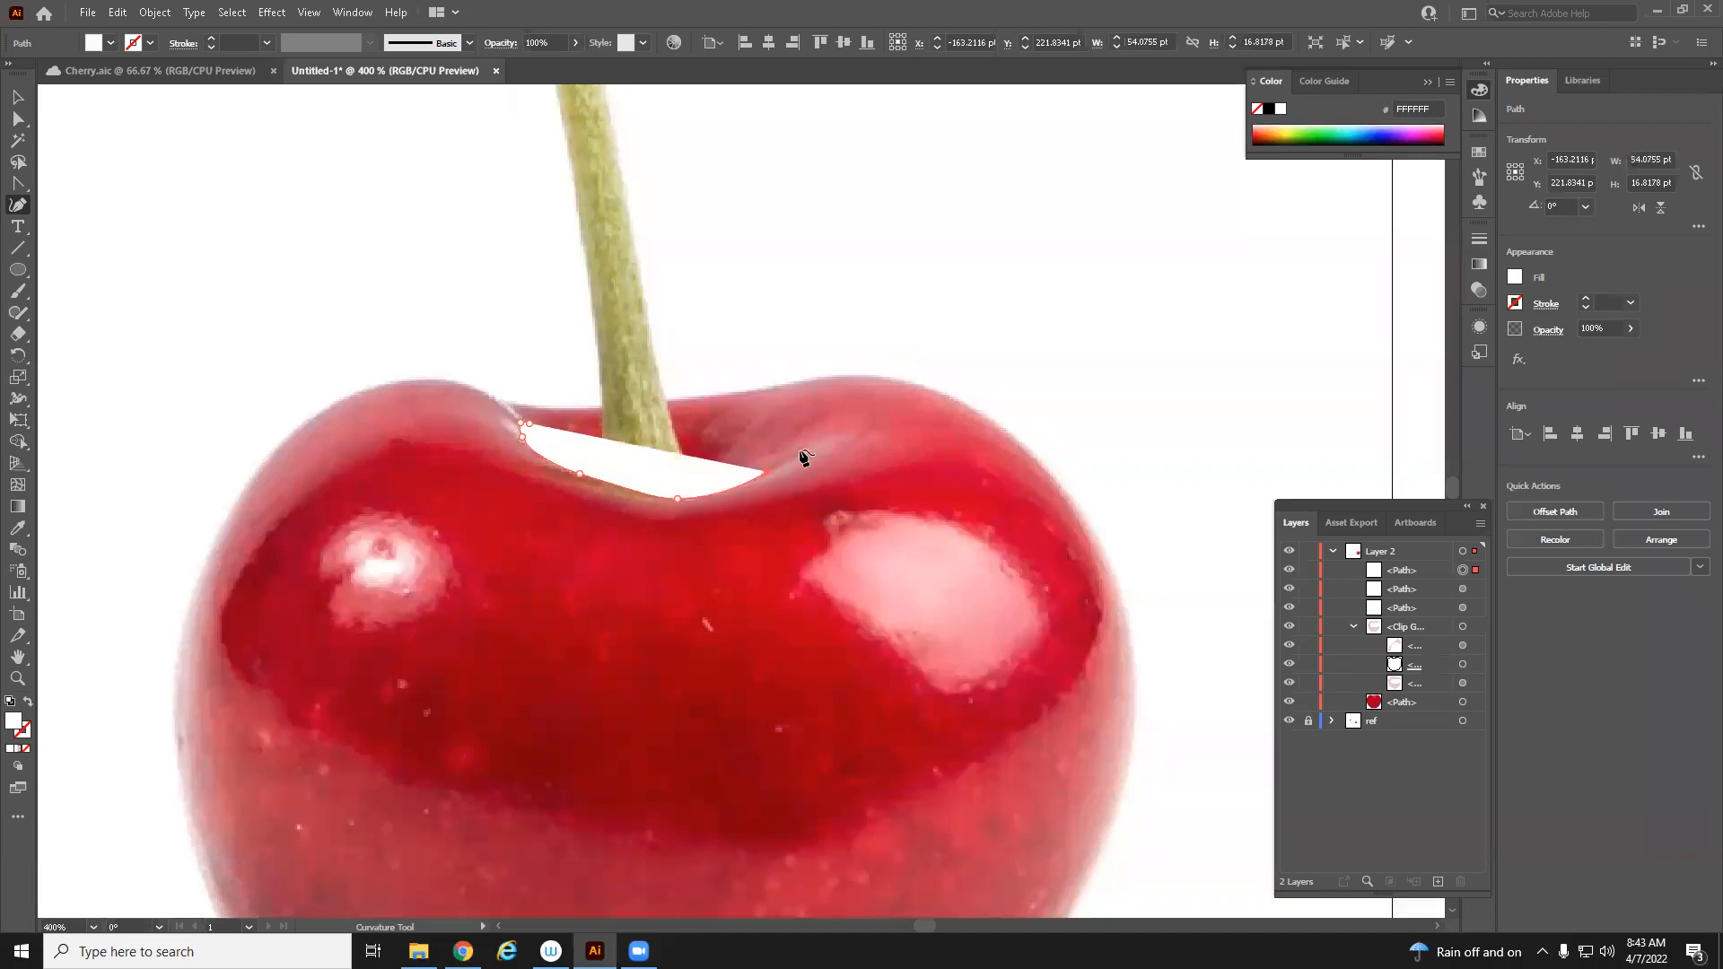
pyautogui.click(800, 450)
pyautogui.click(739, 462)
pyautogui.click(752, 428)
pyautogui.click(714, 441)
pyautogui.click(723, 422)
pyautogui.click(707, 408)
pyautogui.click(682, 421)
pyautogui.click(626, 429)
pyautogui.click(610, 414)
pyautogui.click(596, 421)
pyautogui.click(568, 419)
pyautogui.click(531, 423)
# Move the traced shadow shape aside and fill it with the dark red sampled from the reference's stem cavity
pyautogui.click(17, 98)
pyautogui.moveTo(718, 462); pyautogui.dragTo(1098, 281)
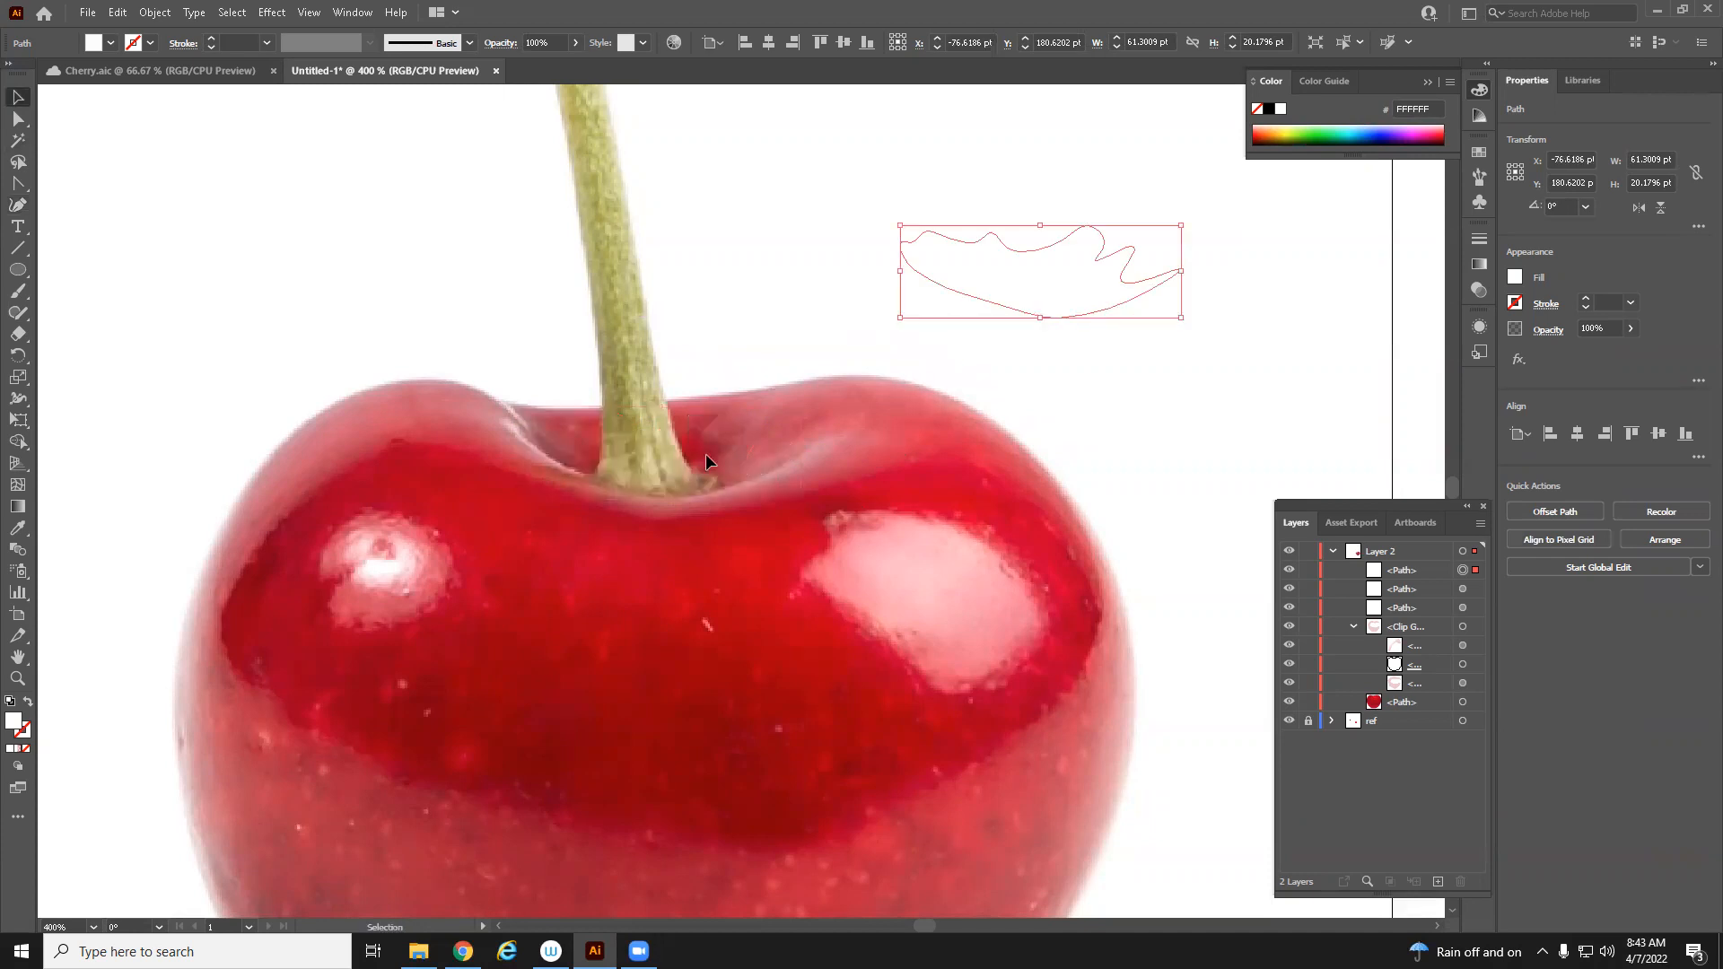
pyautogui.press('i')
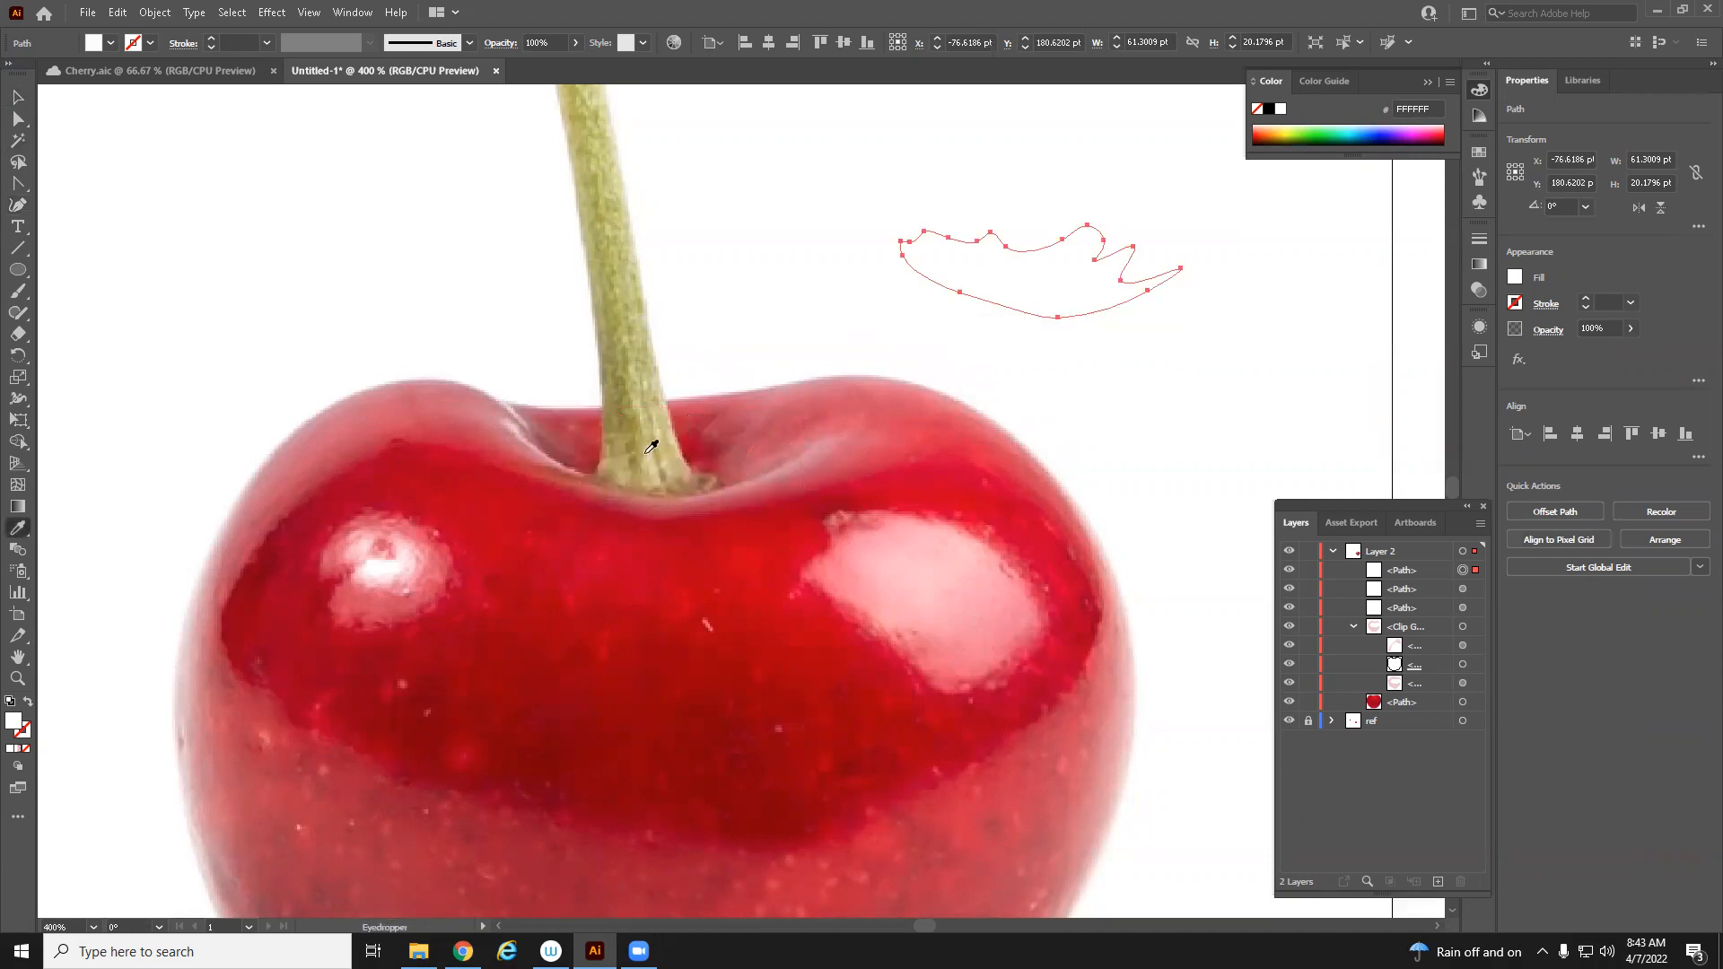
pyautogui.click(561, 455)
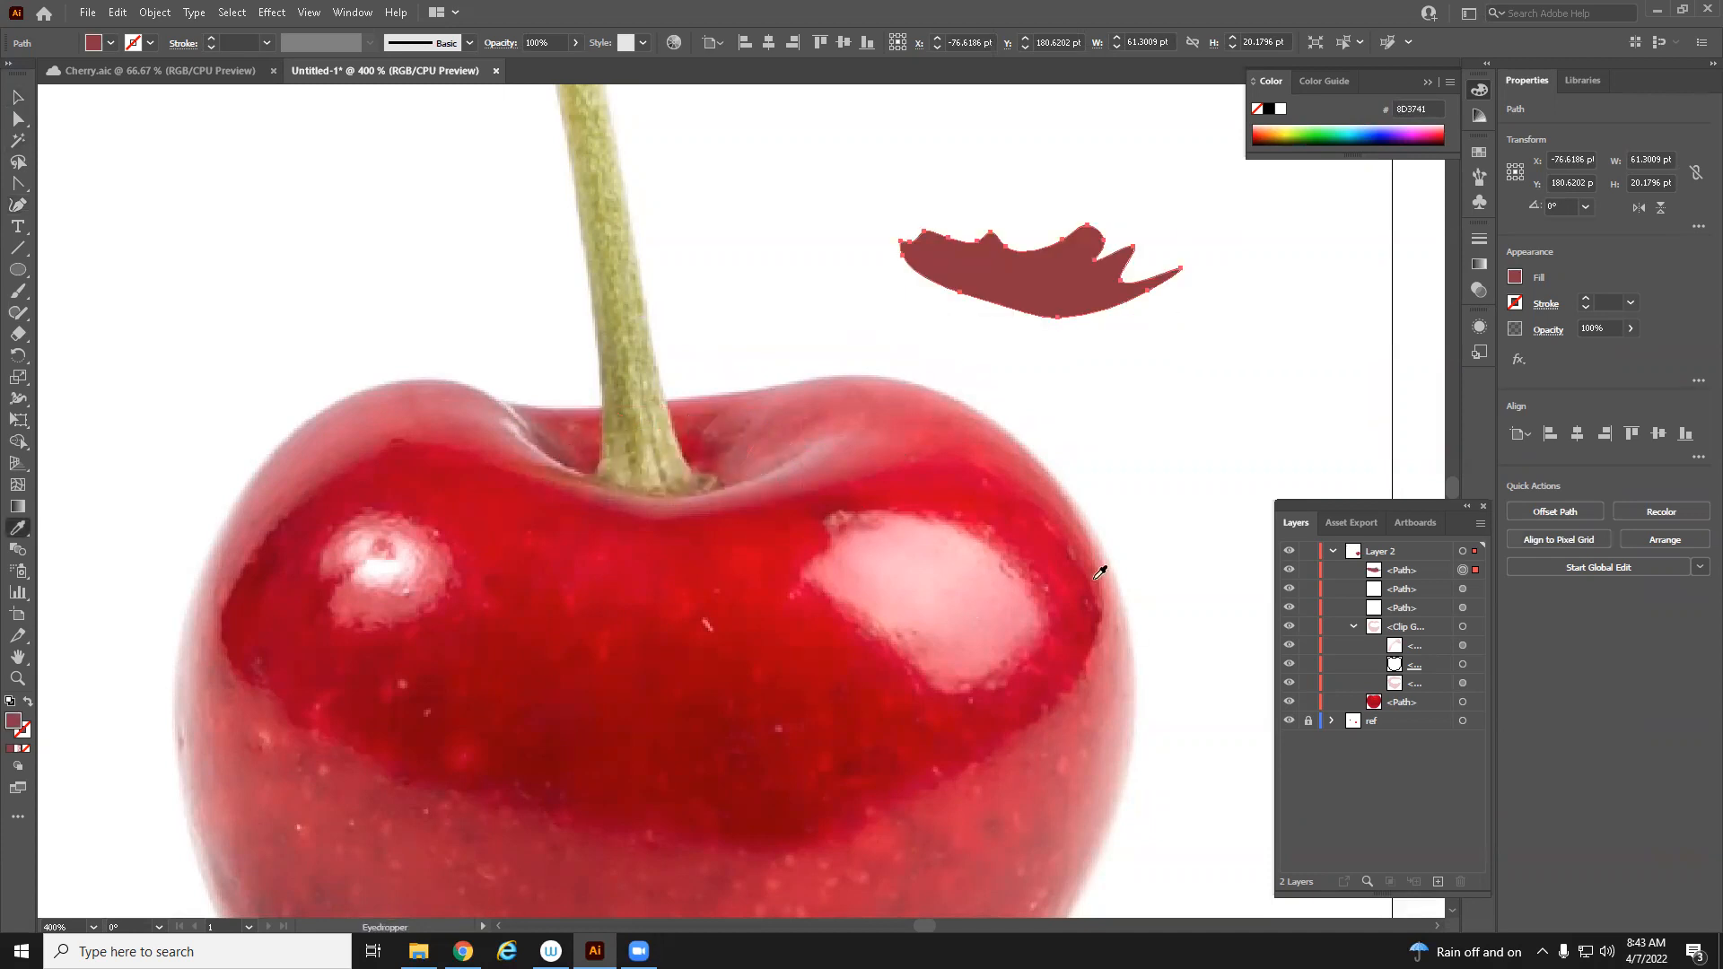
# Move the shadow shape from the reference onto the top of the drawn cherry at the stem base
pyautogui.moveTo(1123, 660); pyautogui.dragTo(978, 600)
pyautogui.keyDown('ctrl'); pyautogui.keyDown('alt'); pyautogui.click(982, 602); pyautogui.keyUp('alt'); pyautogui.keyUp('ctrl')
pyautogui.keyDown('ctrl'); pyautogui.keyDown('alt'); pyautogui.click(981, 603); pyautogui.keyUp('alt'); pyautogui.keyUp('ctrl')
pyautogui.keyDown('alt'); pyautogui.click(985, 603); pyautogui.keyUp('alt')
pyautogui.moveTo(825, 433); pyautogui.dragTo(508, 335)
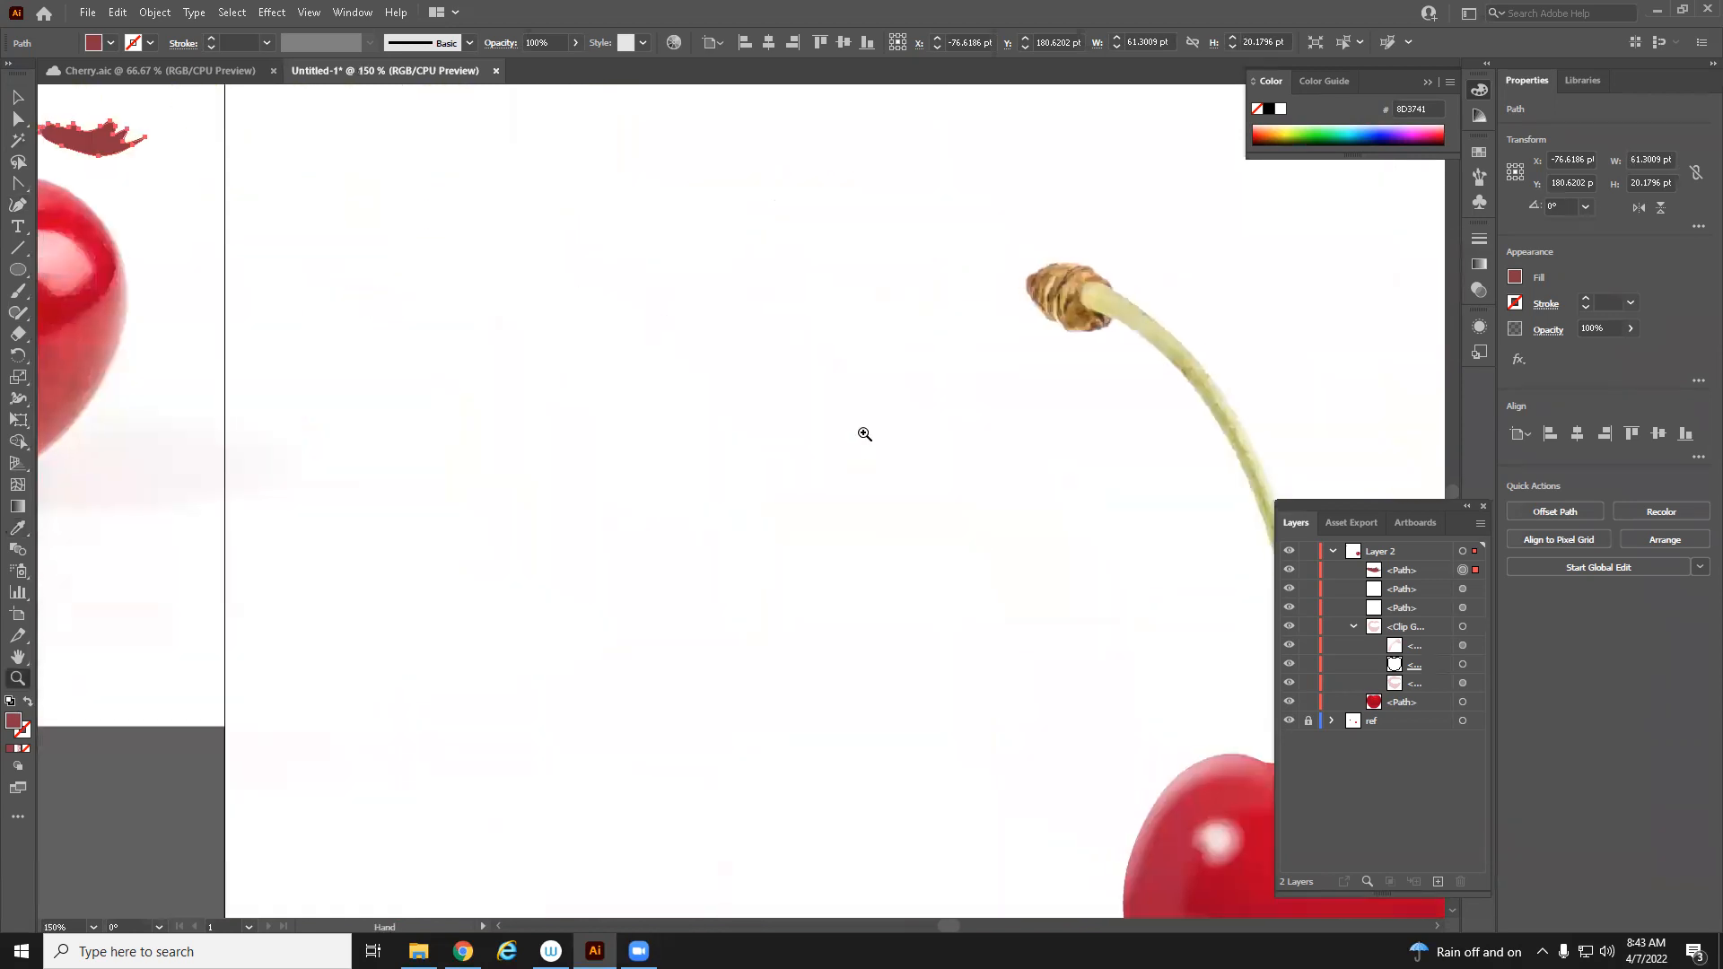
pyautogui.keyDown('alt'); pyautogui.click(862, 434); pyautogui.keyUp('alt')
pyautogui.keyDown('alt'); pyautogui.click(862, 434); pyautogui.keyUp('alt')
pyautogui.moveTo(762, 442); pyautogui.dragTo(774, 429)
pyautogui.click(15, 98)
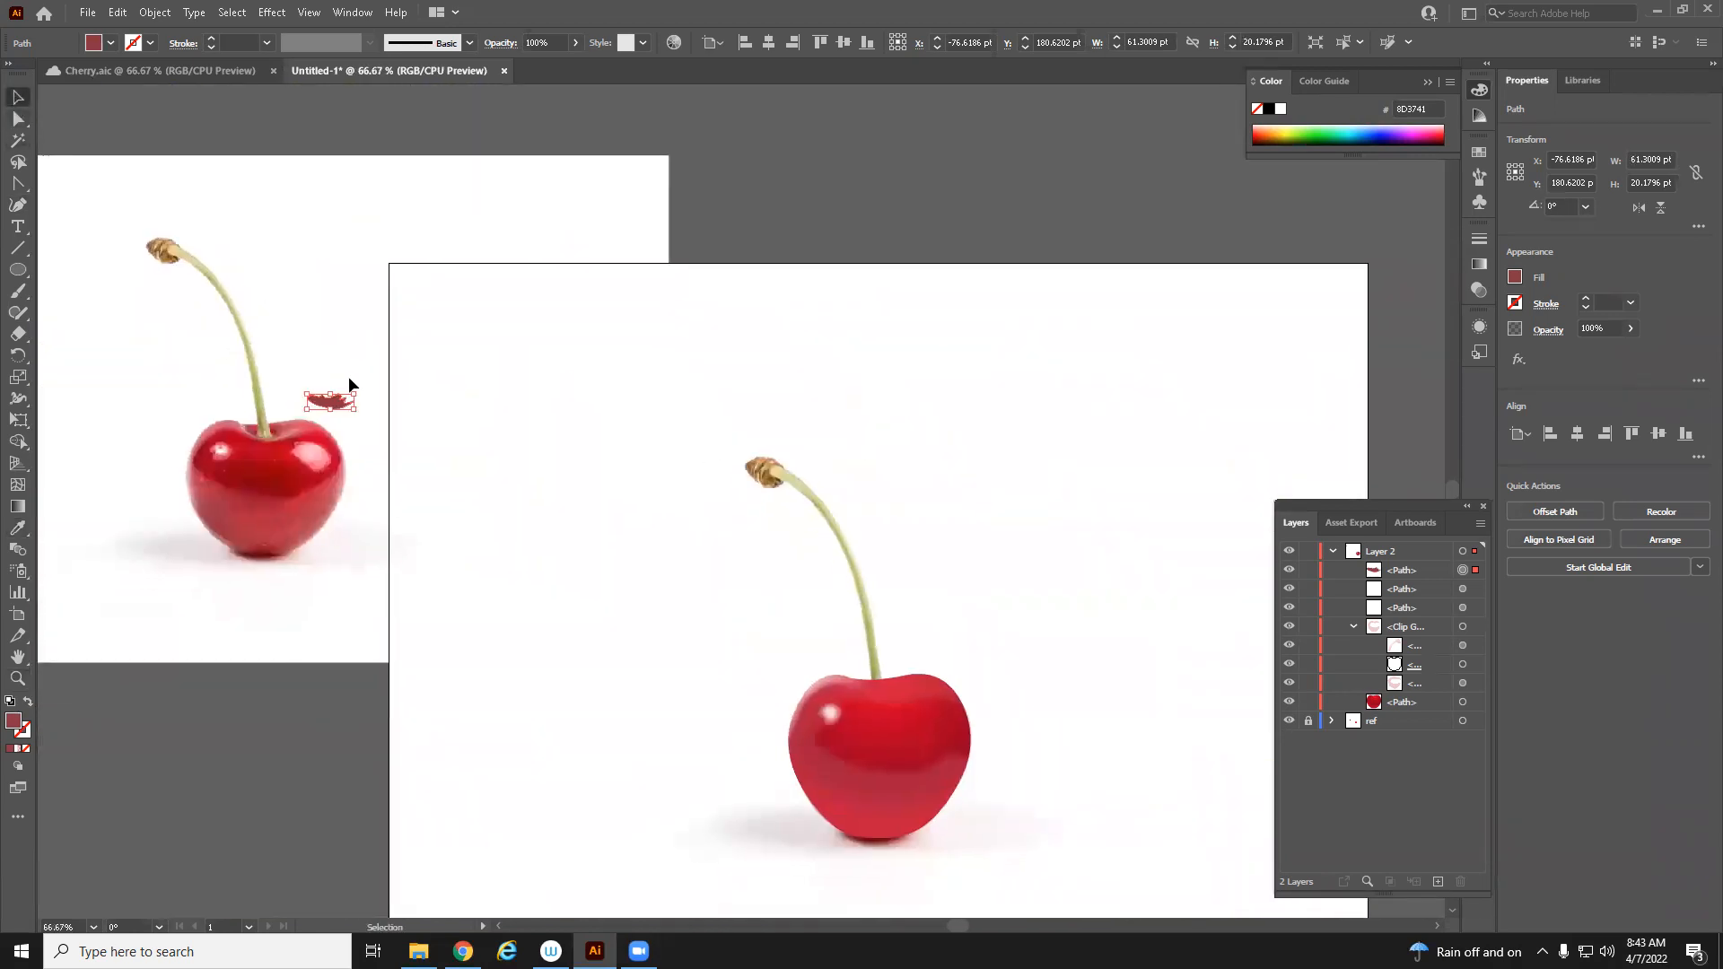
pyautogui.moveTo(330, 406); pyautogui.dragTo(880, 692)
# Zoom in, hide the cherry body, and reposition the shadow shape over the reference's stem cavity
pyautogui.press('z')
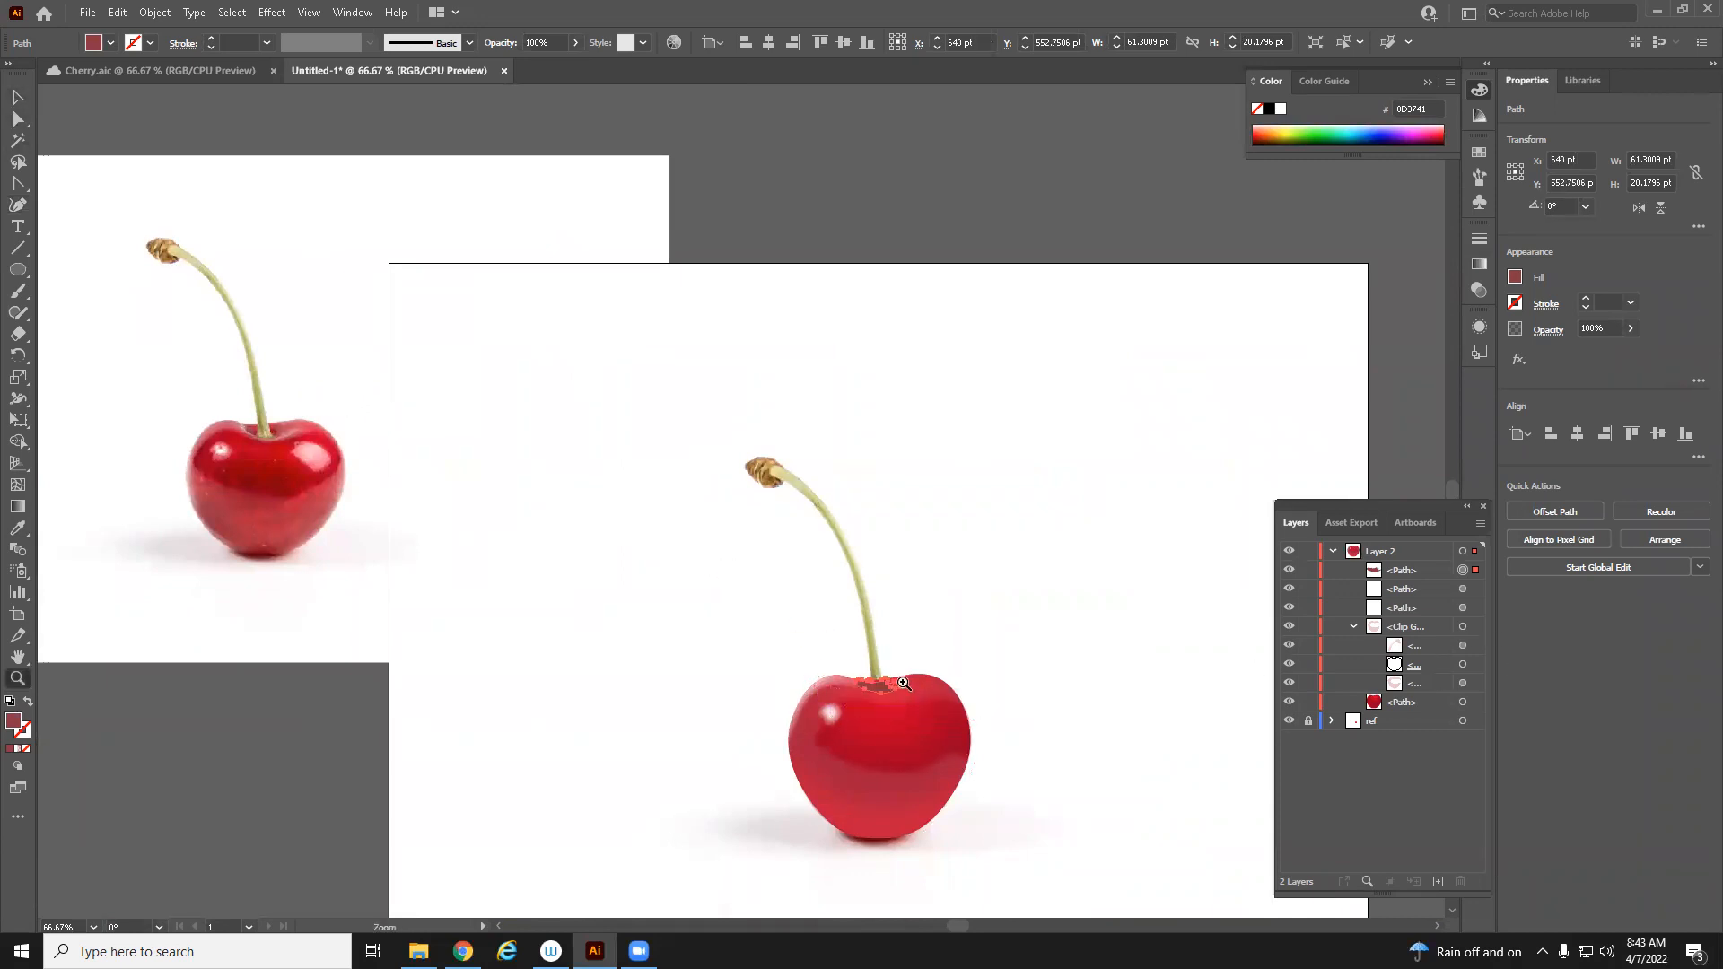
pyautogui.click(908, 685)
pyautogui.click(908, 684)
pyautogui.moveTo(470, 359); pyautogui.dragTo(880, 646)
pyautogui.click(880, 645)
pyautogui.moveTo(828, 587); pyautogui.dragTo(928, 659)
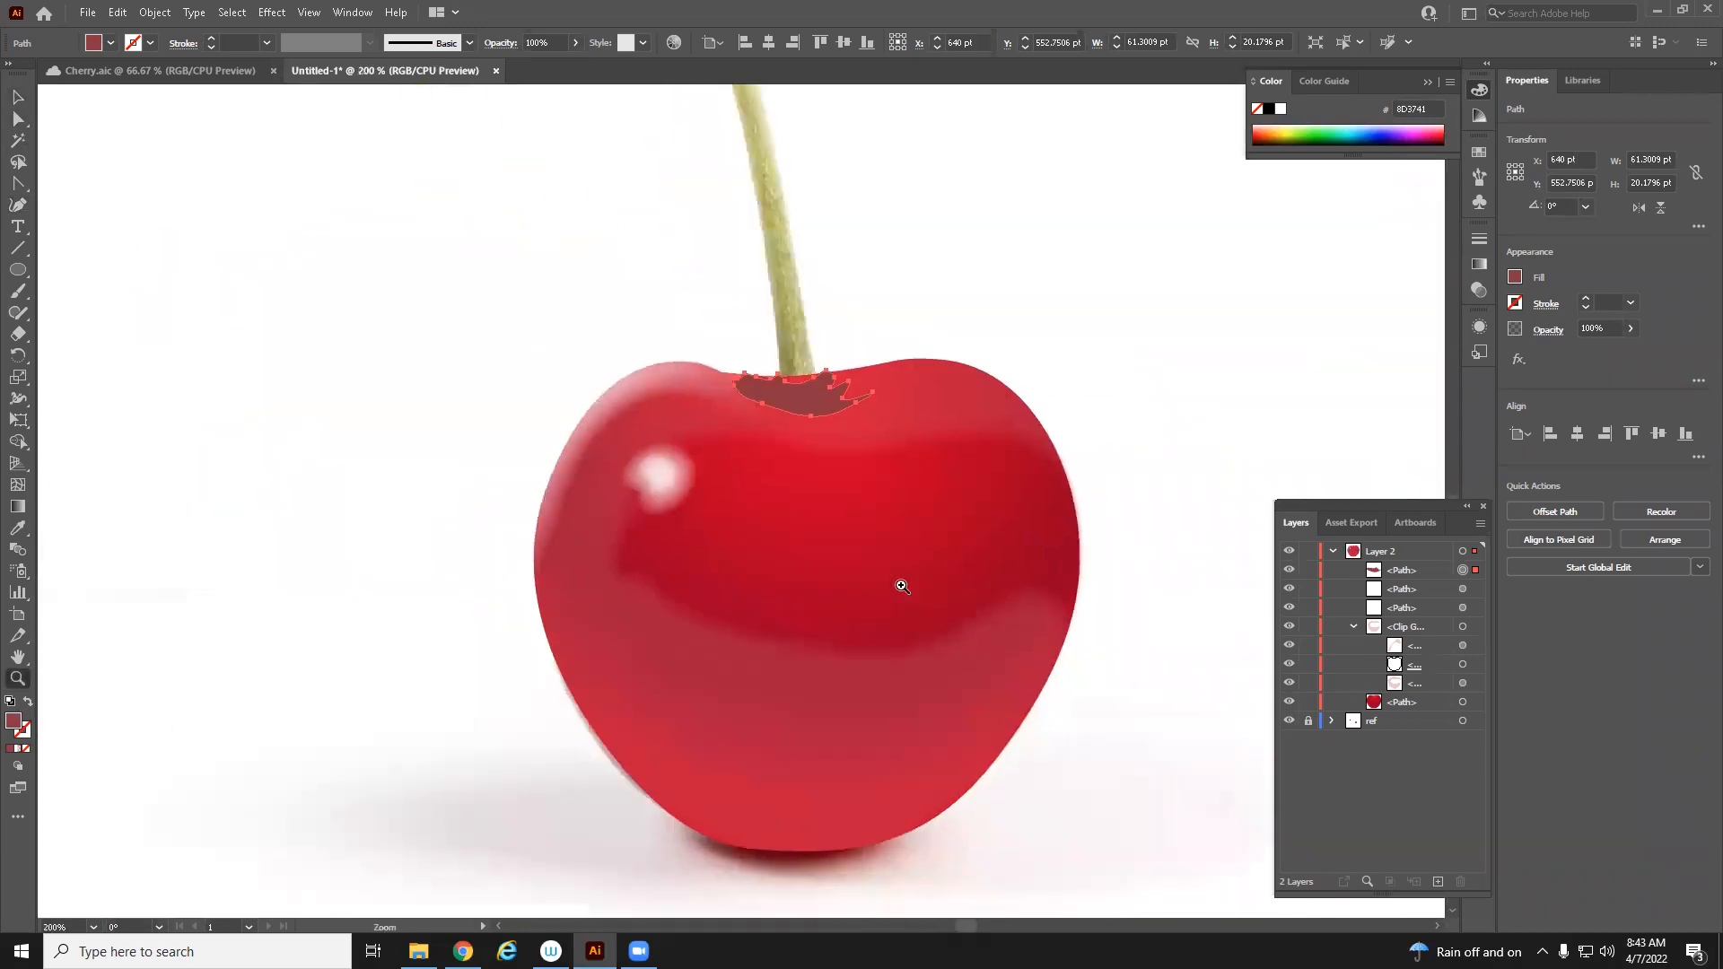
pyautogui.click(672, 446)
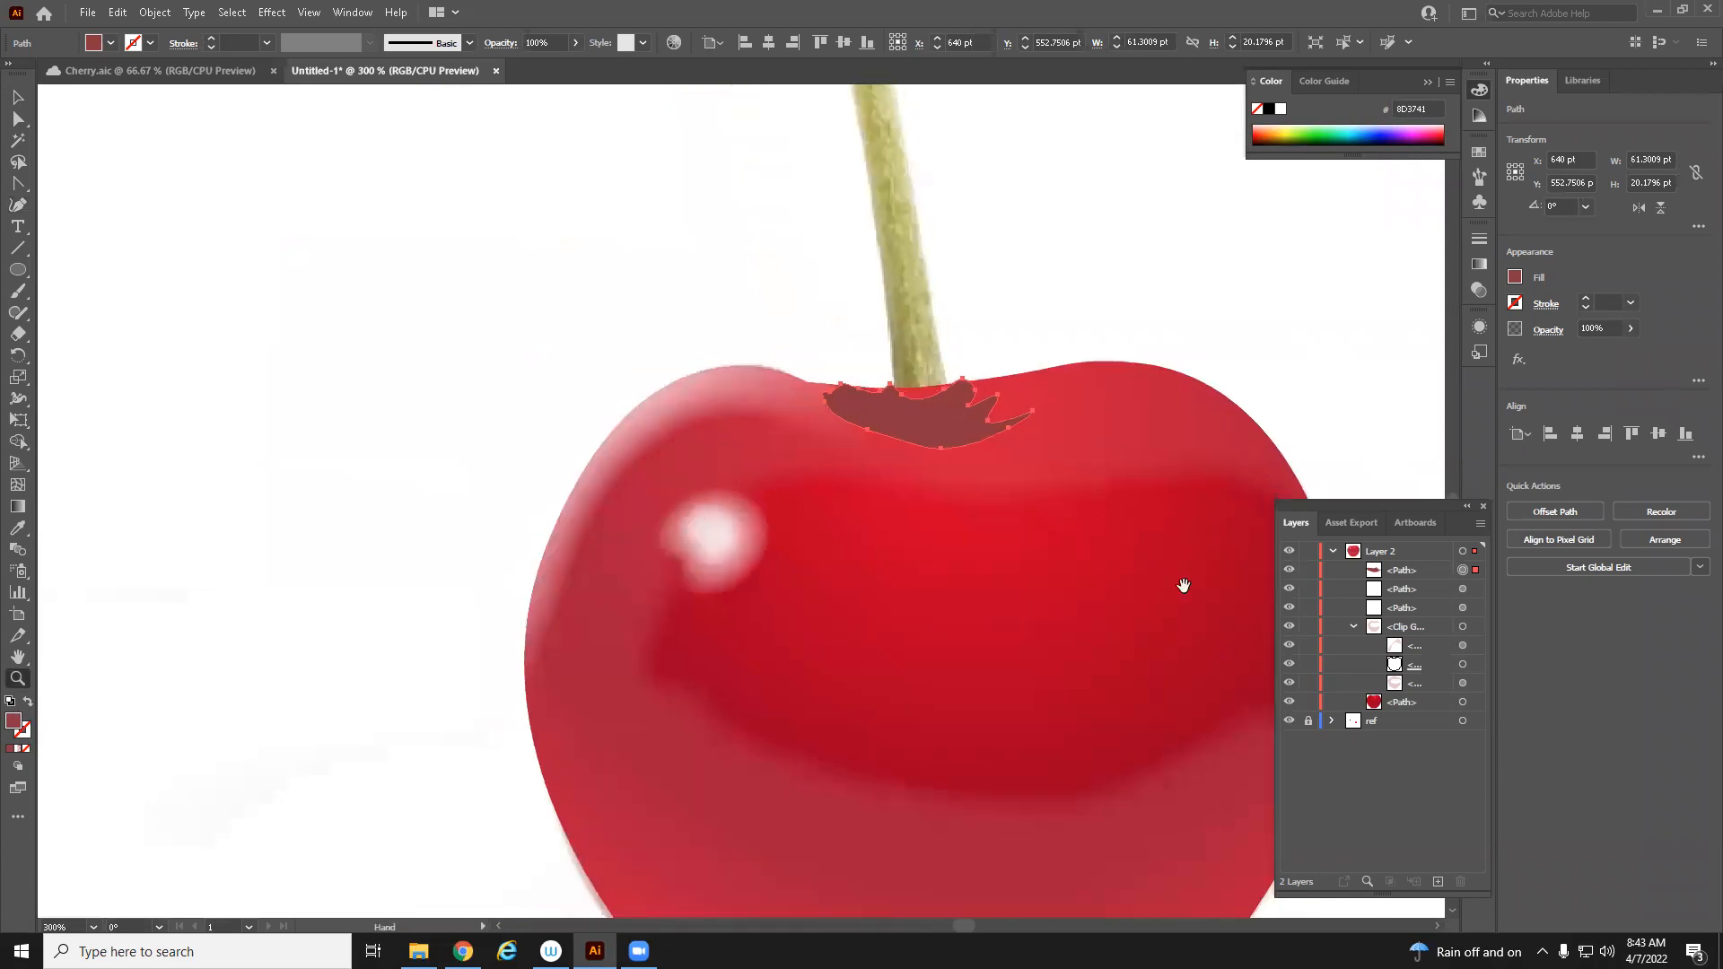
pyautogui.click(1290, 702)
pyautogui.press('b')
pyautogui.press('v')
pyautogui.moveTo(868, 368)
pyautogui.mouseDown()
pyautogui.moveTo(889, 379)
pyautogui.moveTo(864, 384)
pyautogui.mouseUp()
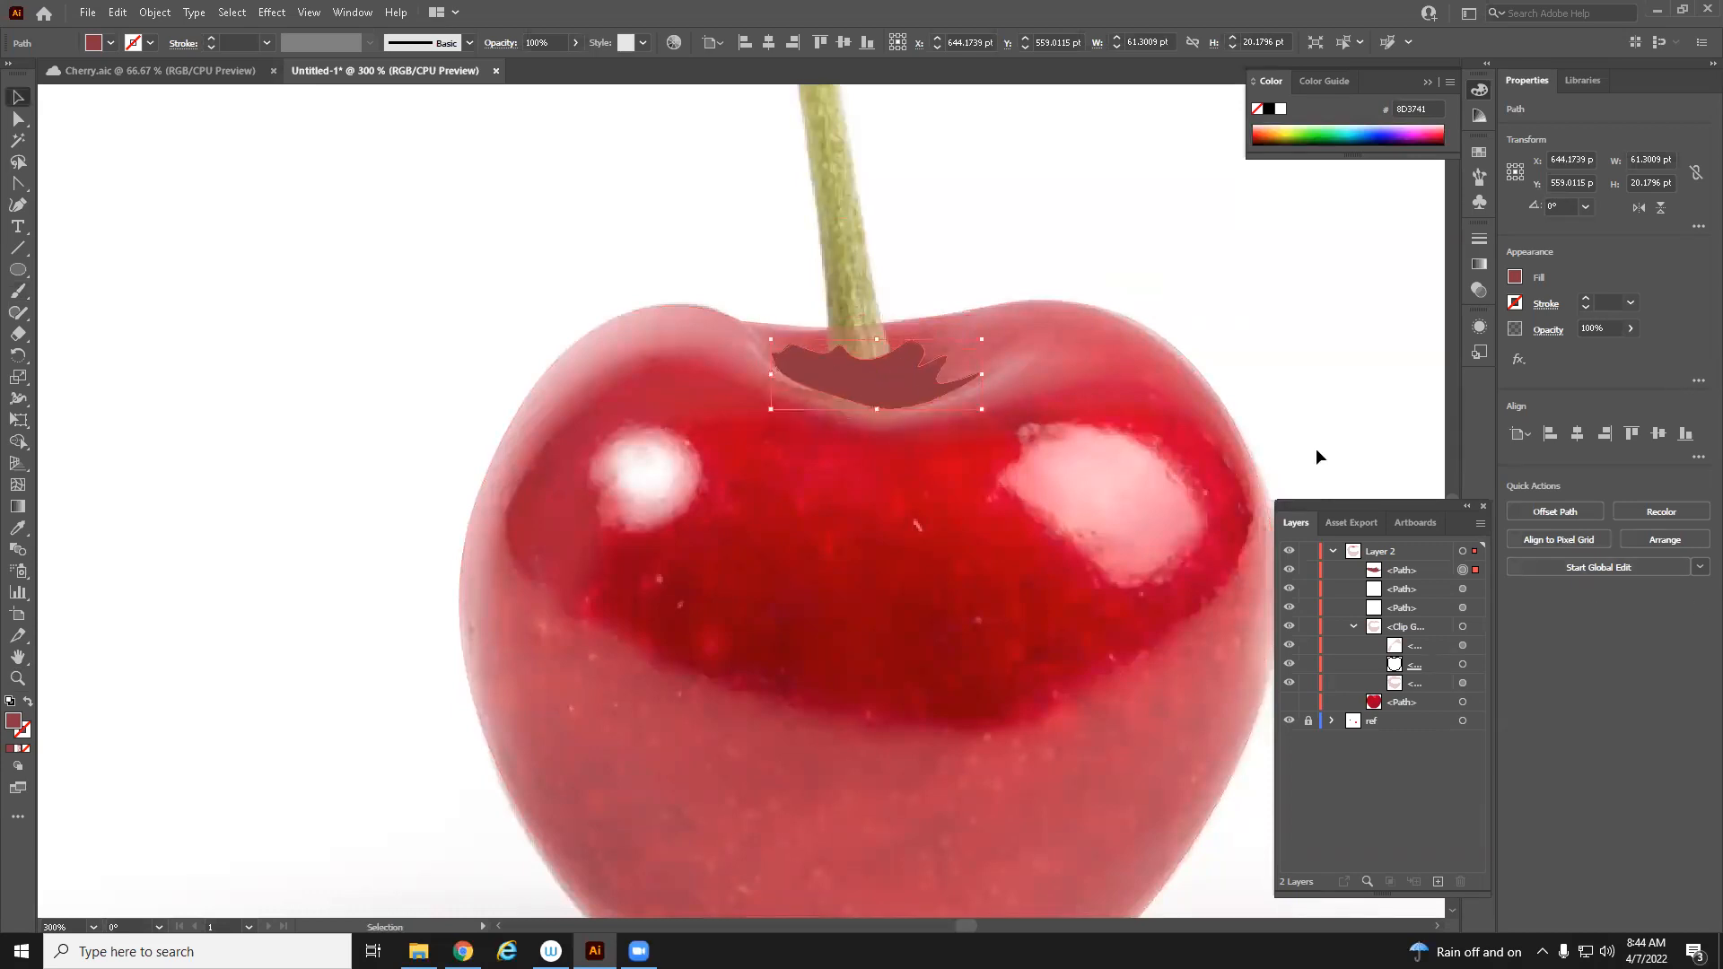
# Apply a Feather effect to the stem-cavity shadow shape
pyautogui.click(1519, 362)
pyautogui.moveTo(1517, 542)
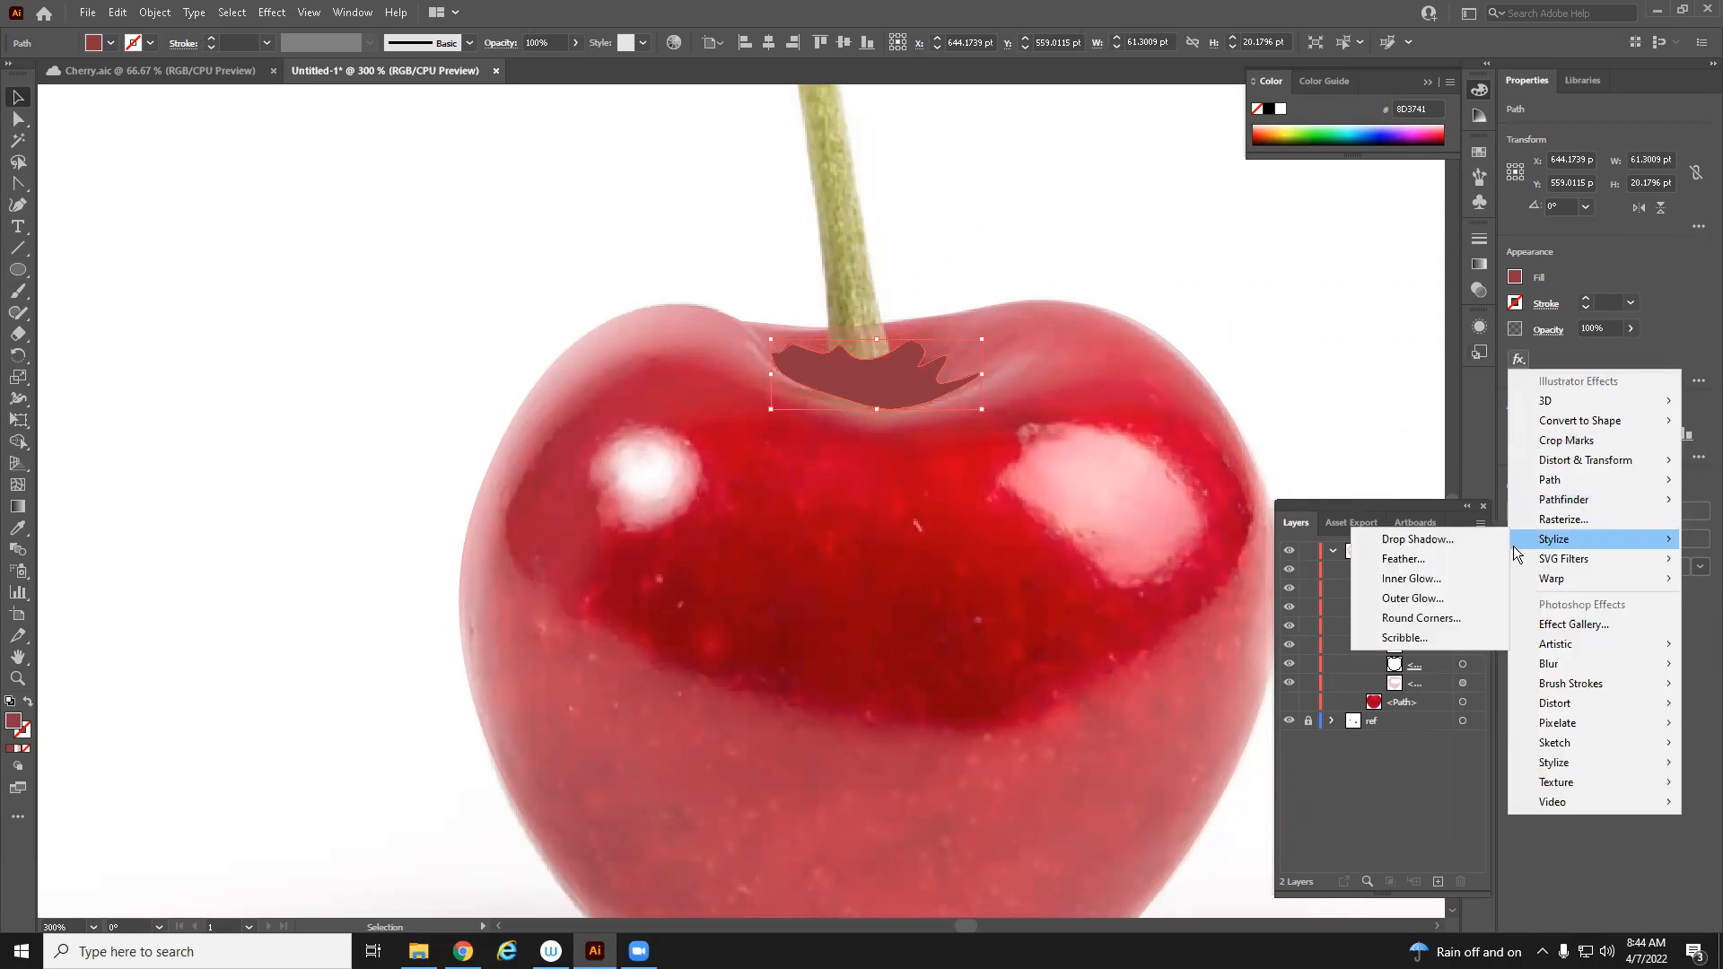
pyautogui.click(1432, 554)
pyautogui.click(1138, 456)
pyautogui.click(1138, 456)
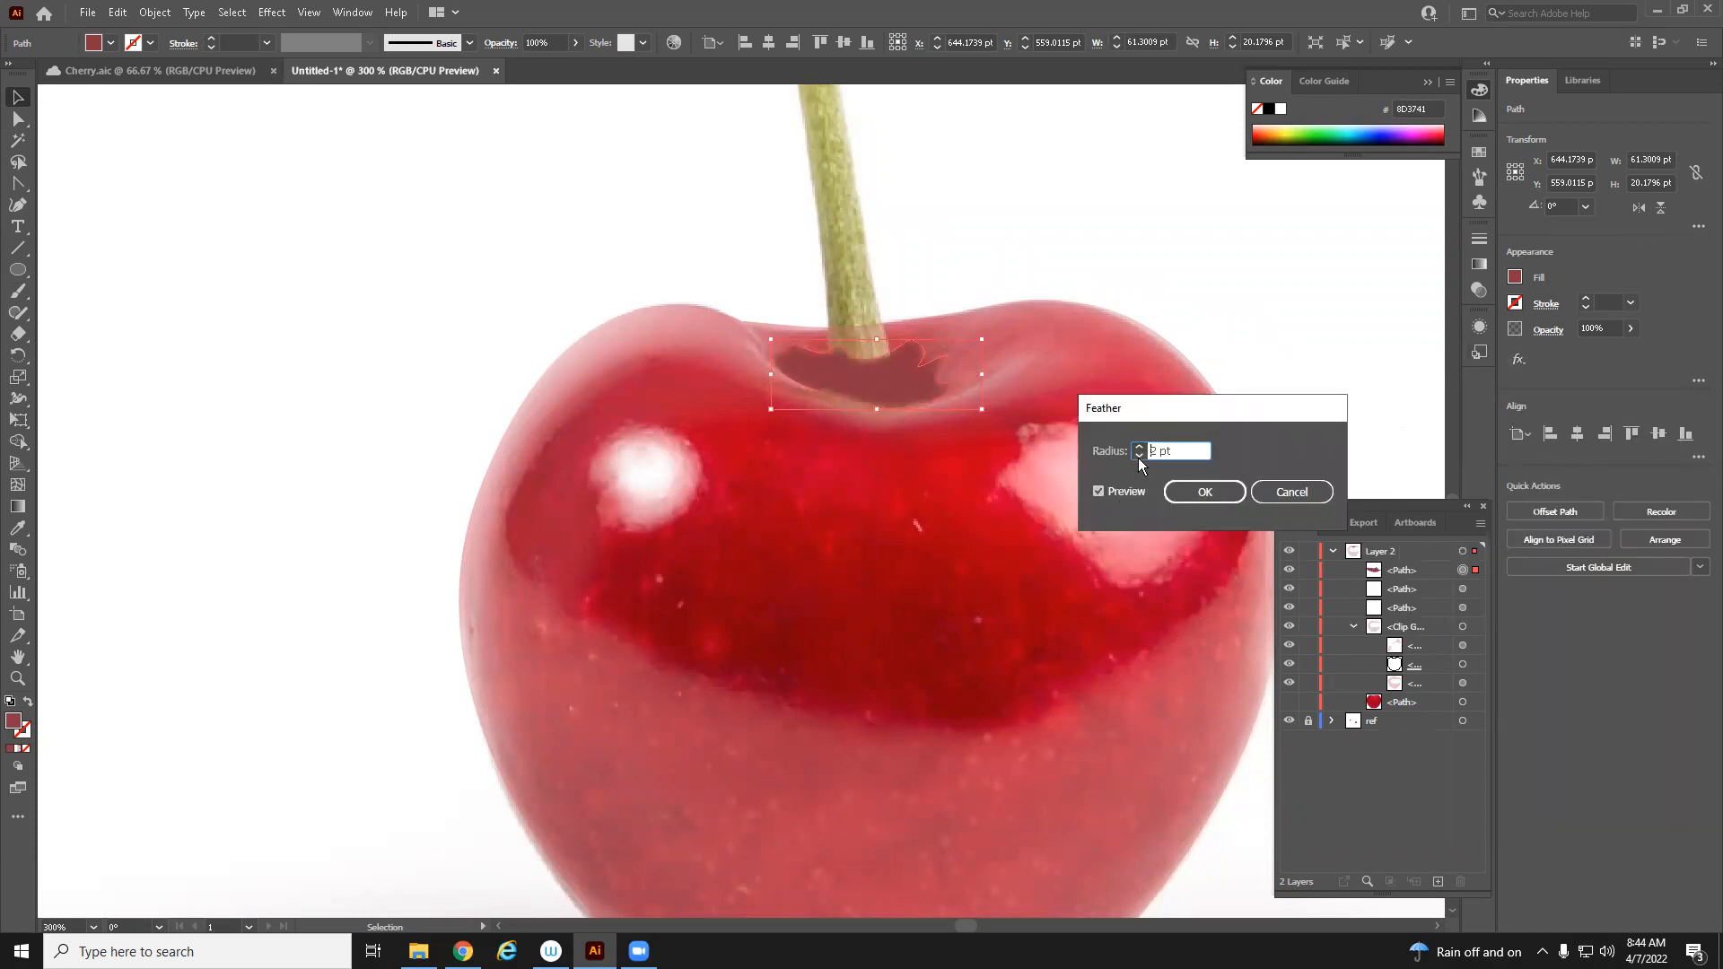
pyautogui.click(1174, 490)
# Nudge the feathered shadow shape slightly downward
pyautogui.click(13, 99)
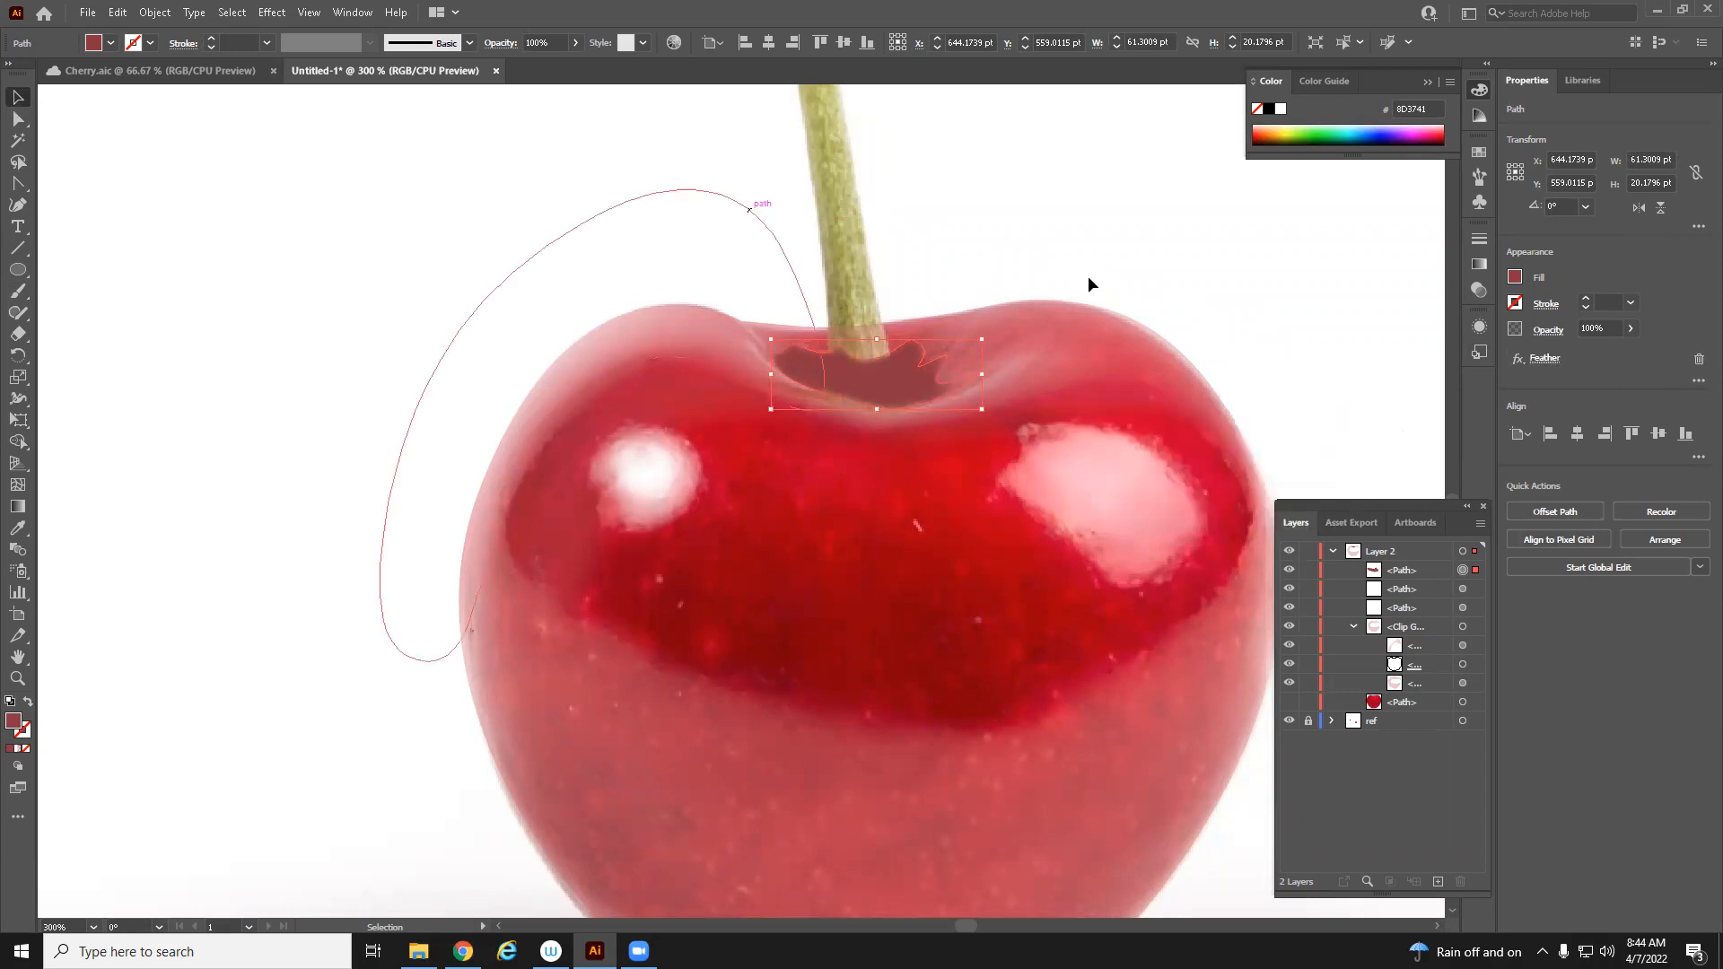
pyautogui.press('Down')
pyautogui.press('Down')
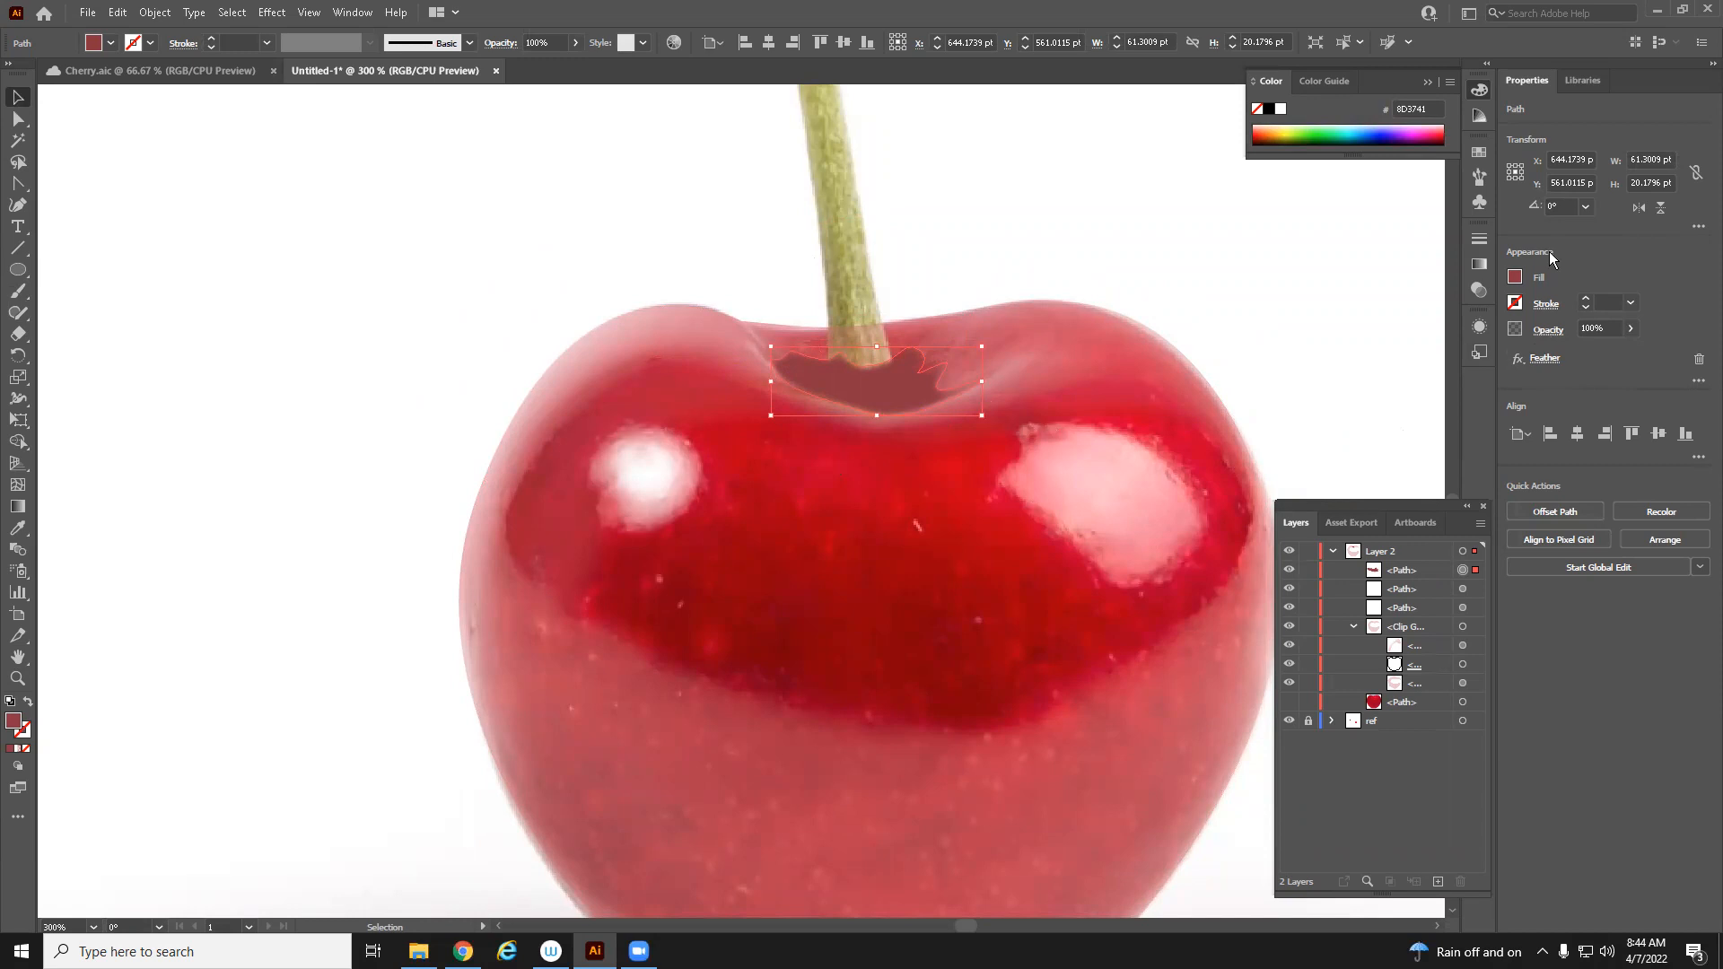
# Inspect the shadow shape's appearance attributes and its Feather radius without changing them
pyautogui.click(1697, 381)
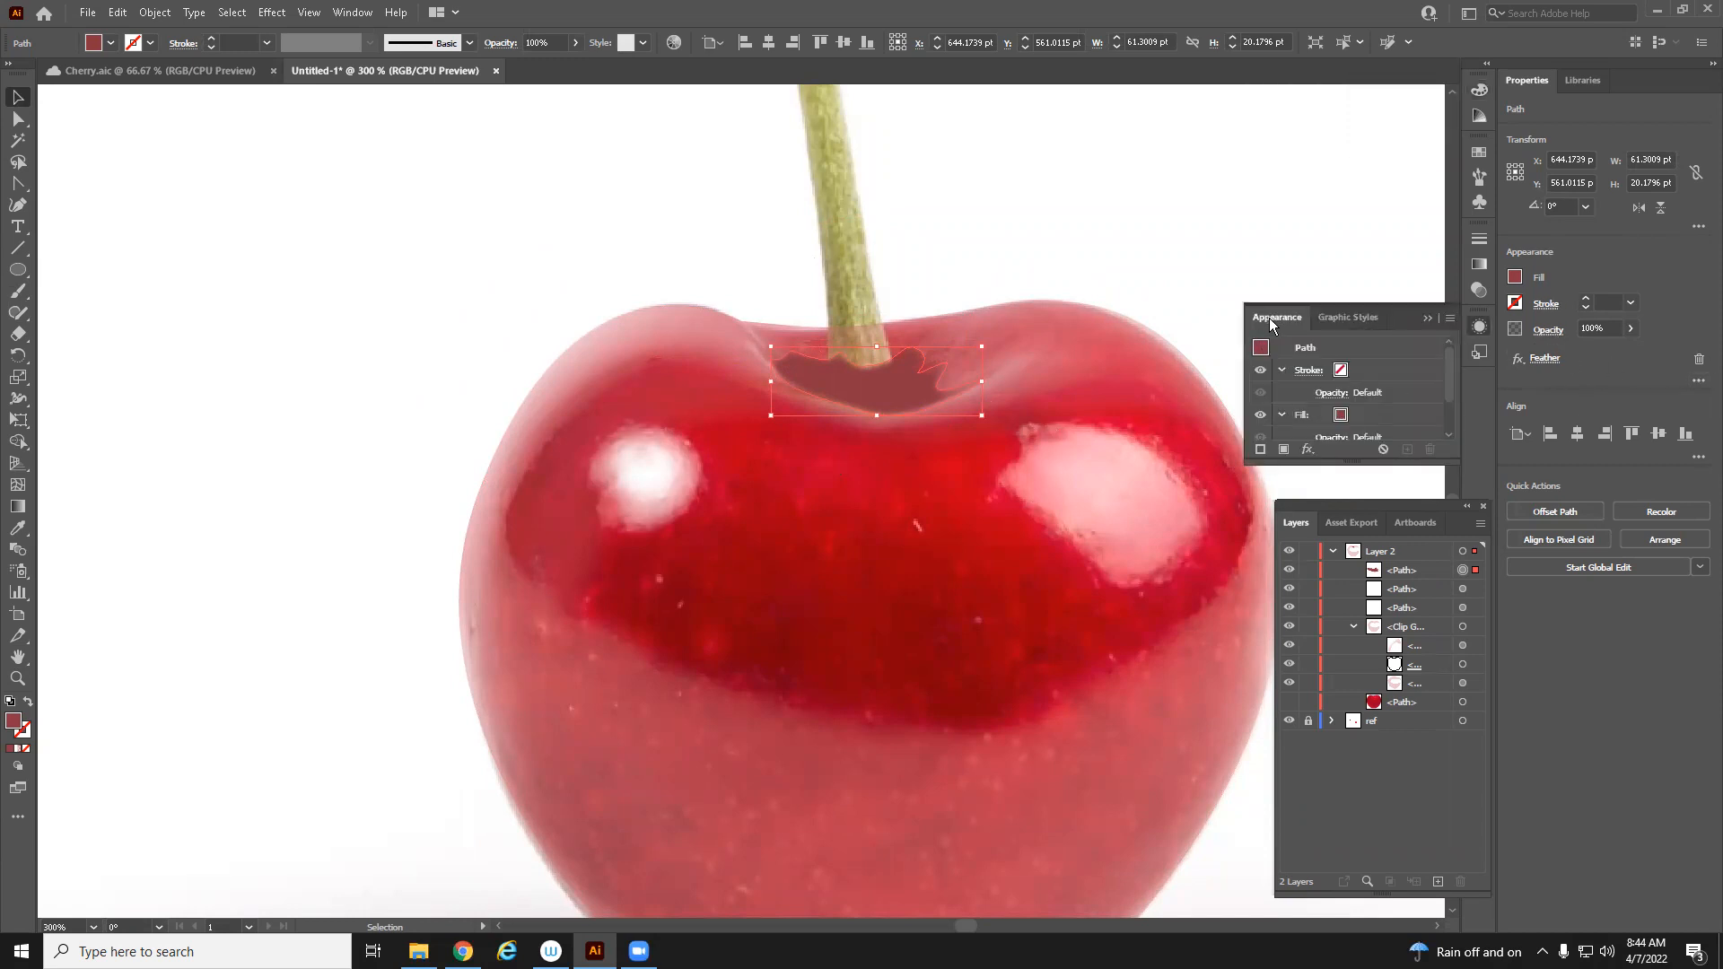
pyautogui.moveTo(1334, 460); pyautogui.dragTo(1343, 519)
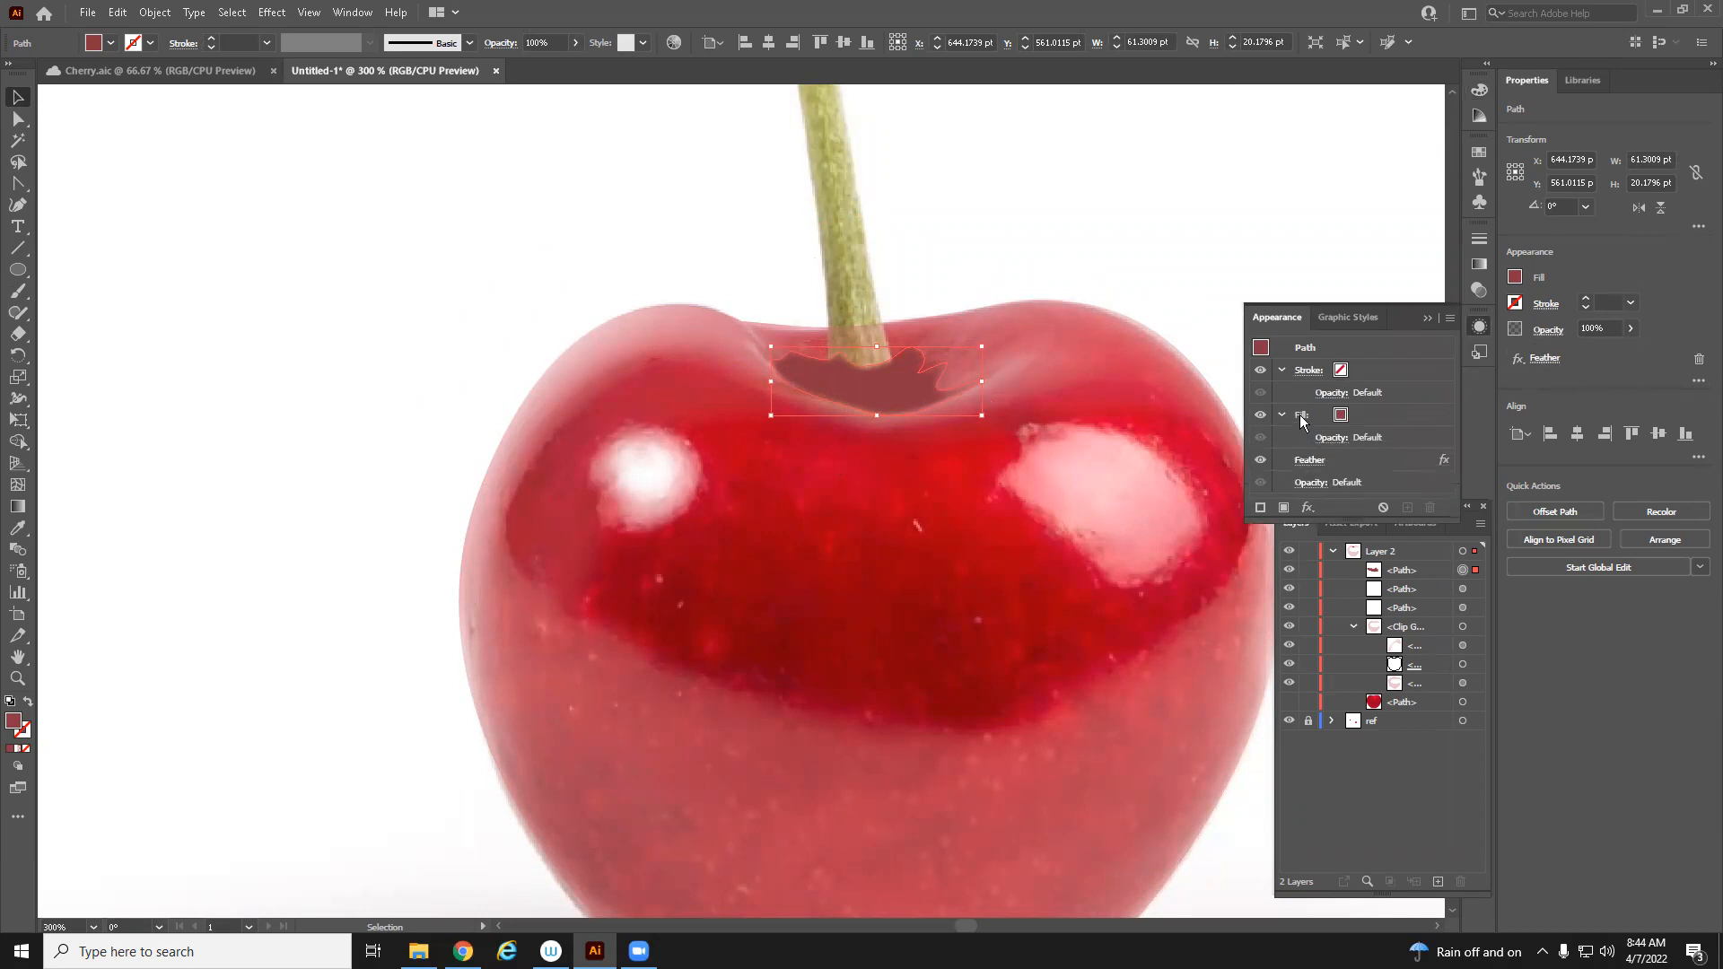
pyautogui.click(1311, 415)
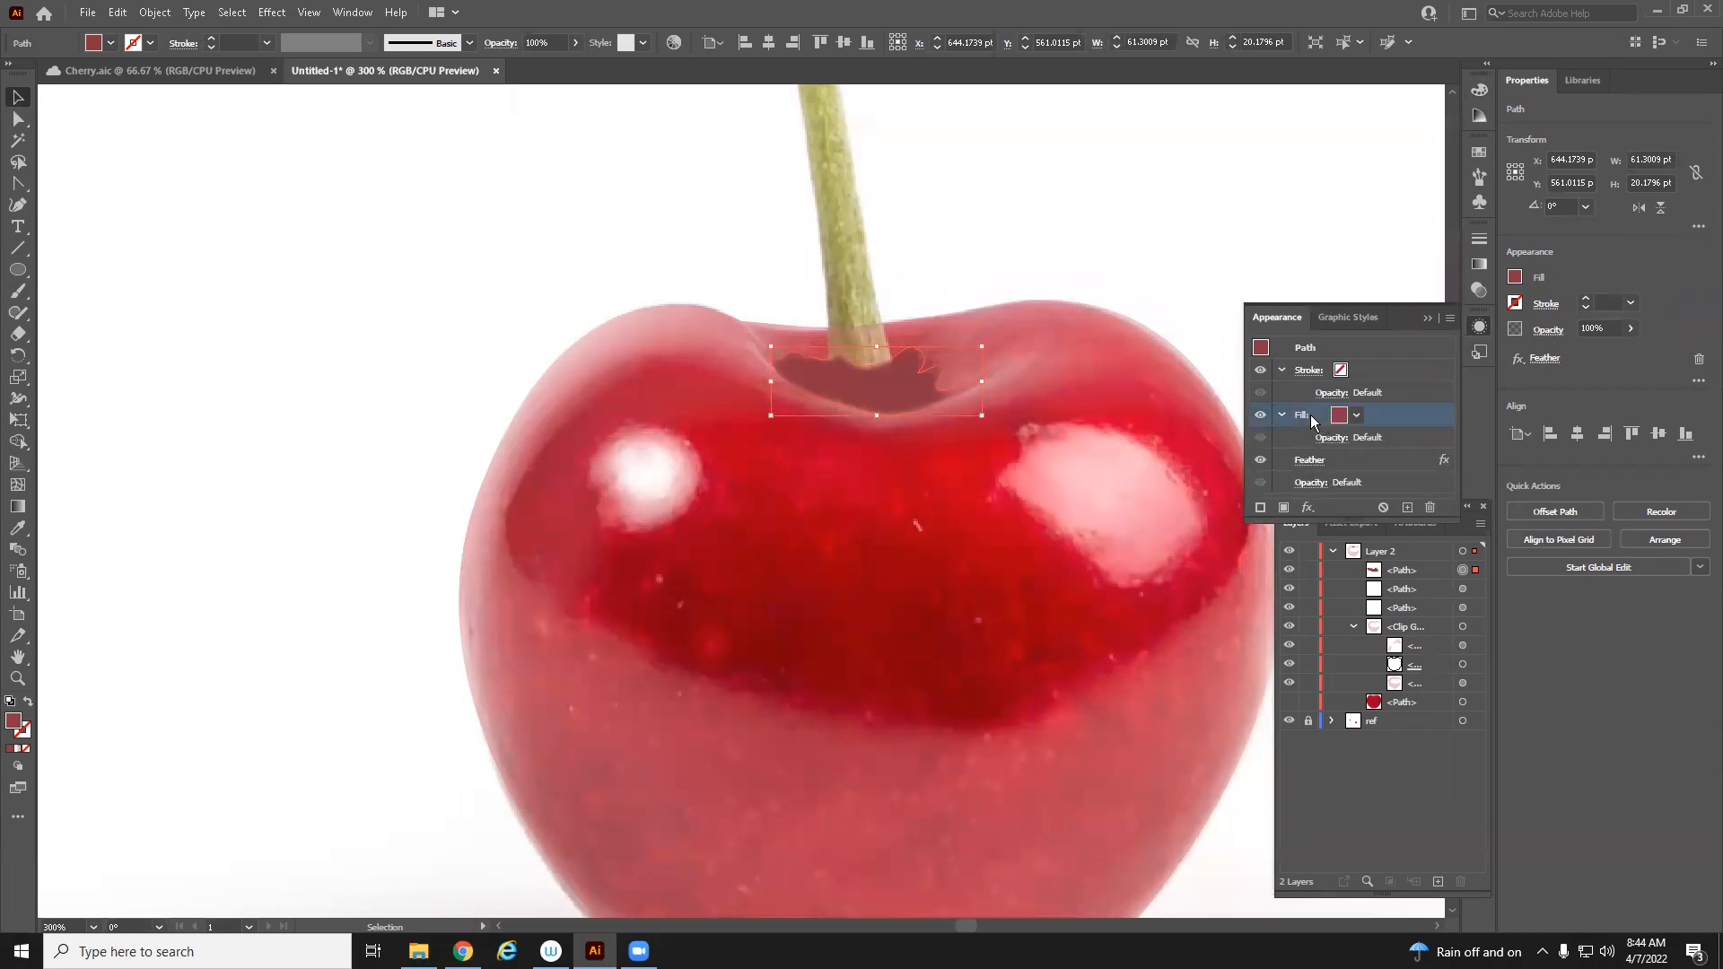
pyautogui.click(1373, 440)
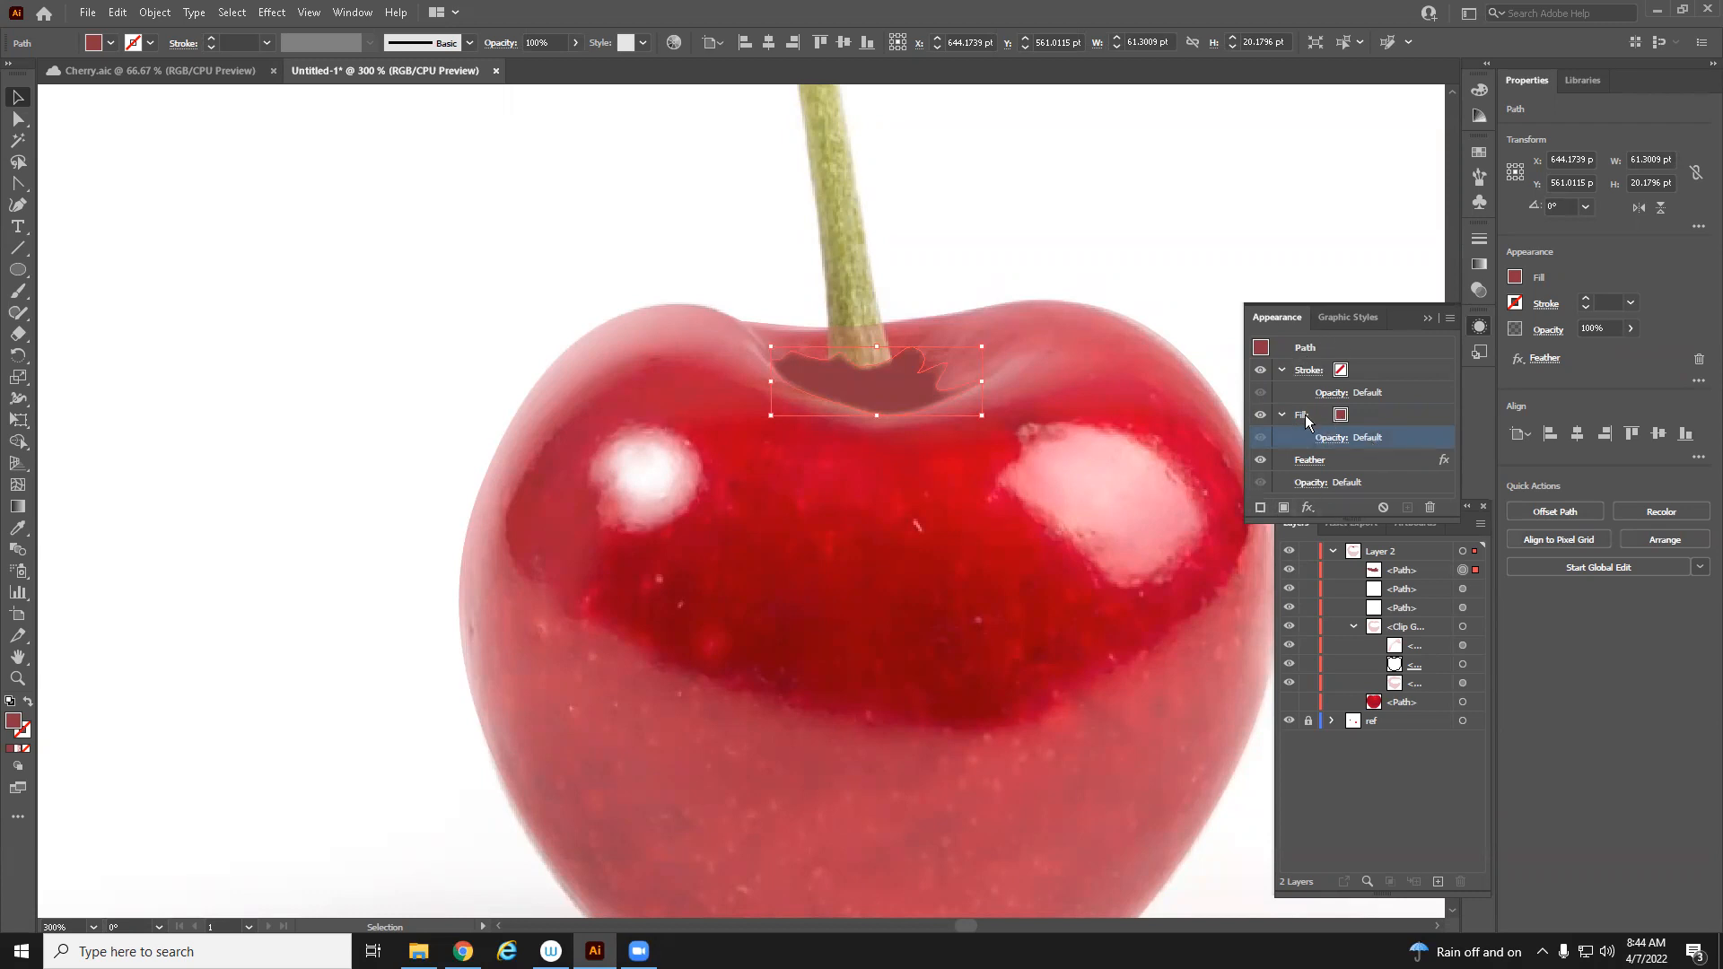
pyautogui.click(1306, 350)
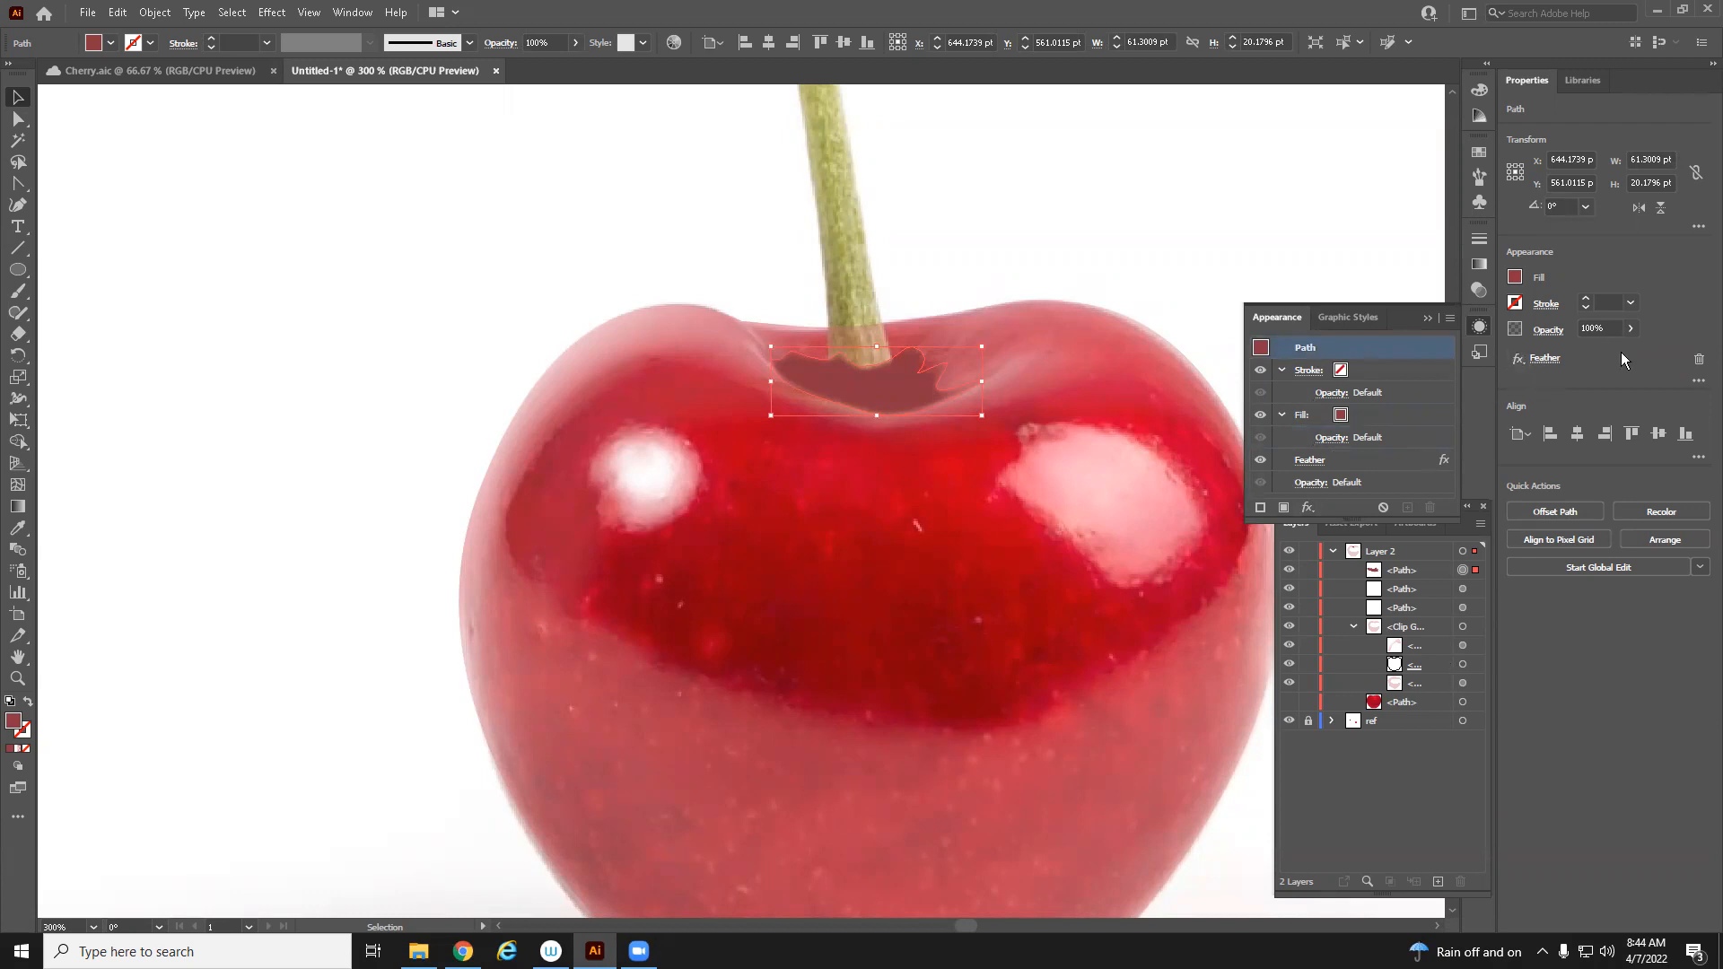
pyautogui.click(1540, 359)
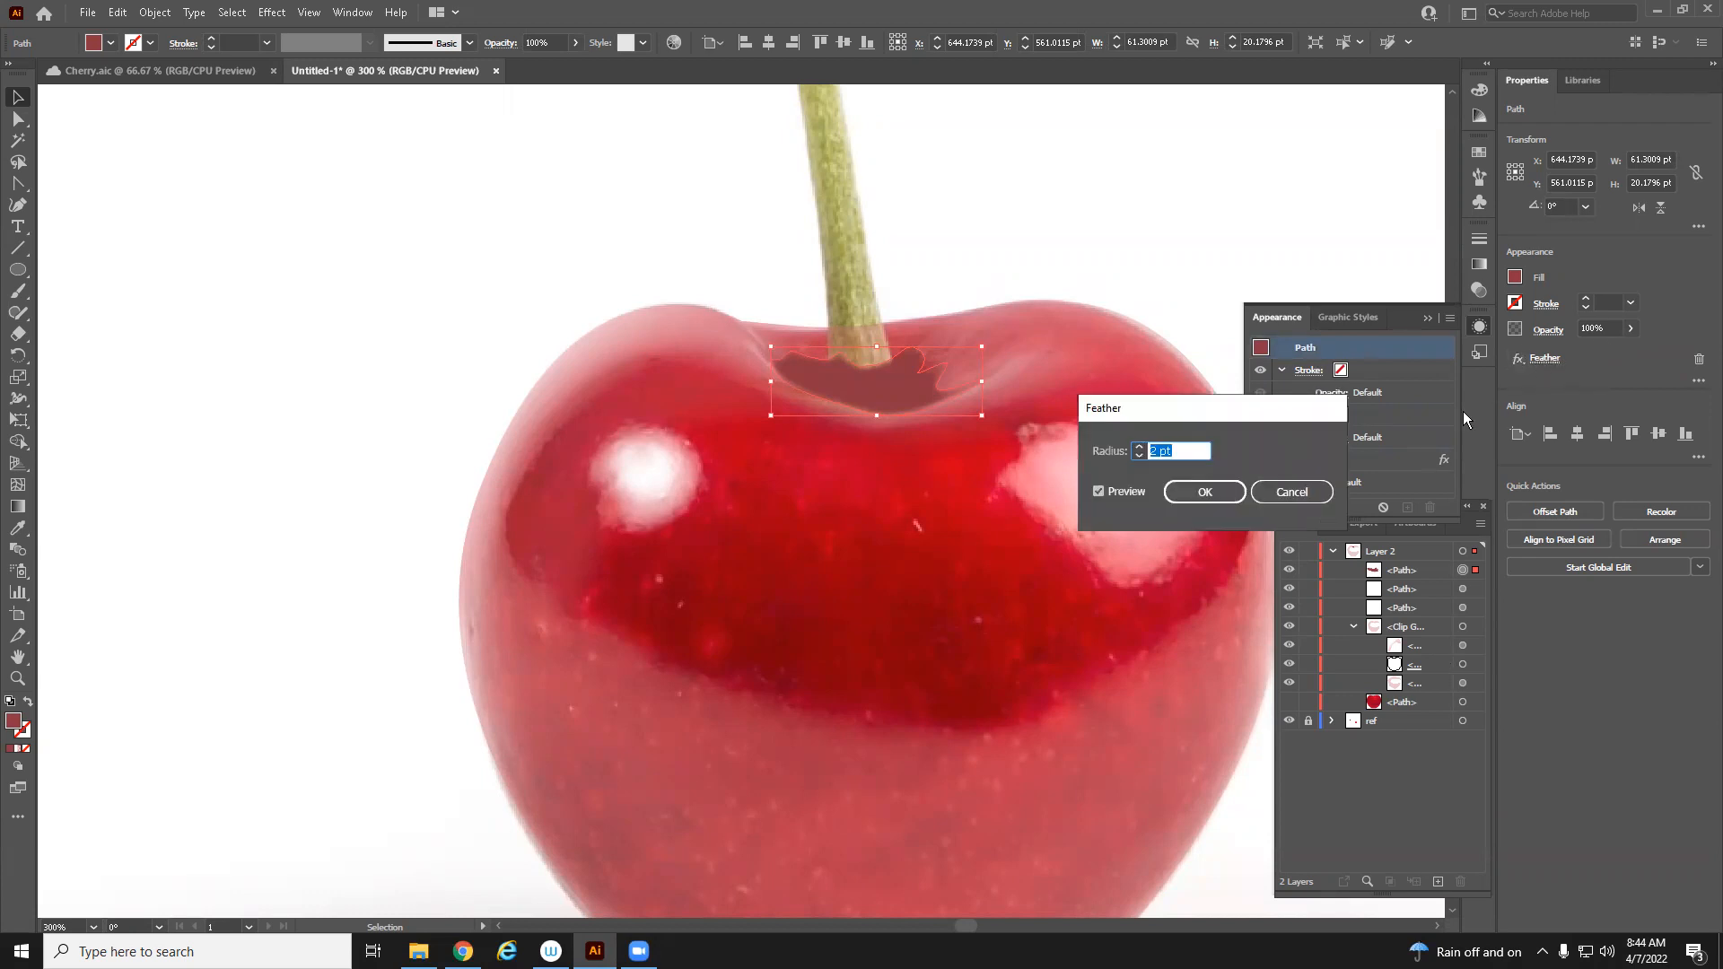
pyautogui.click(1258, 497)
pyautogui.click(1306, 511)
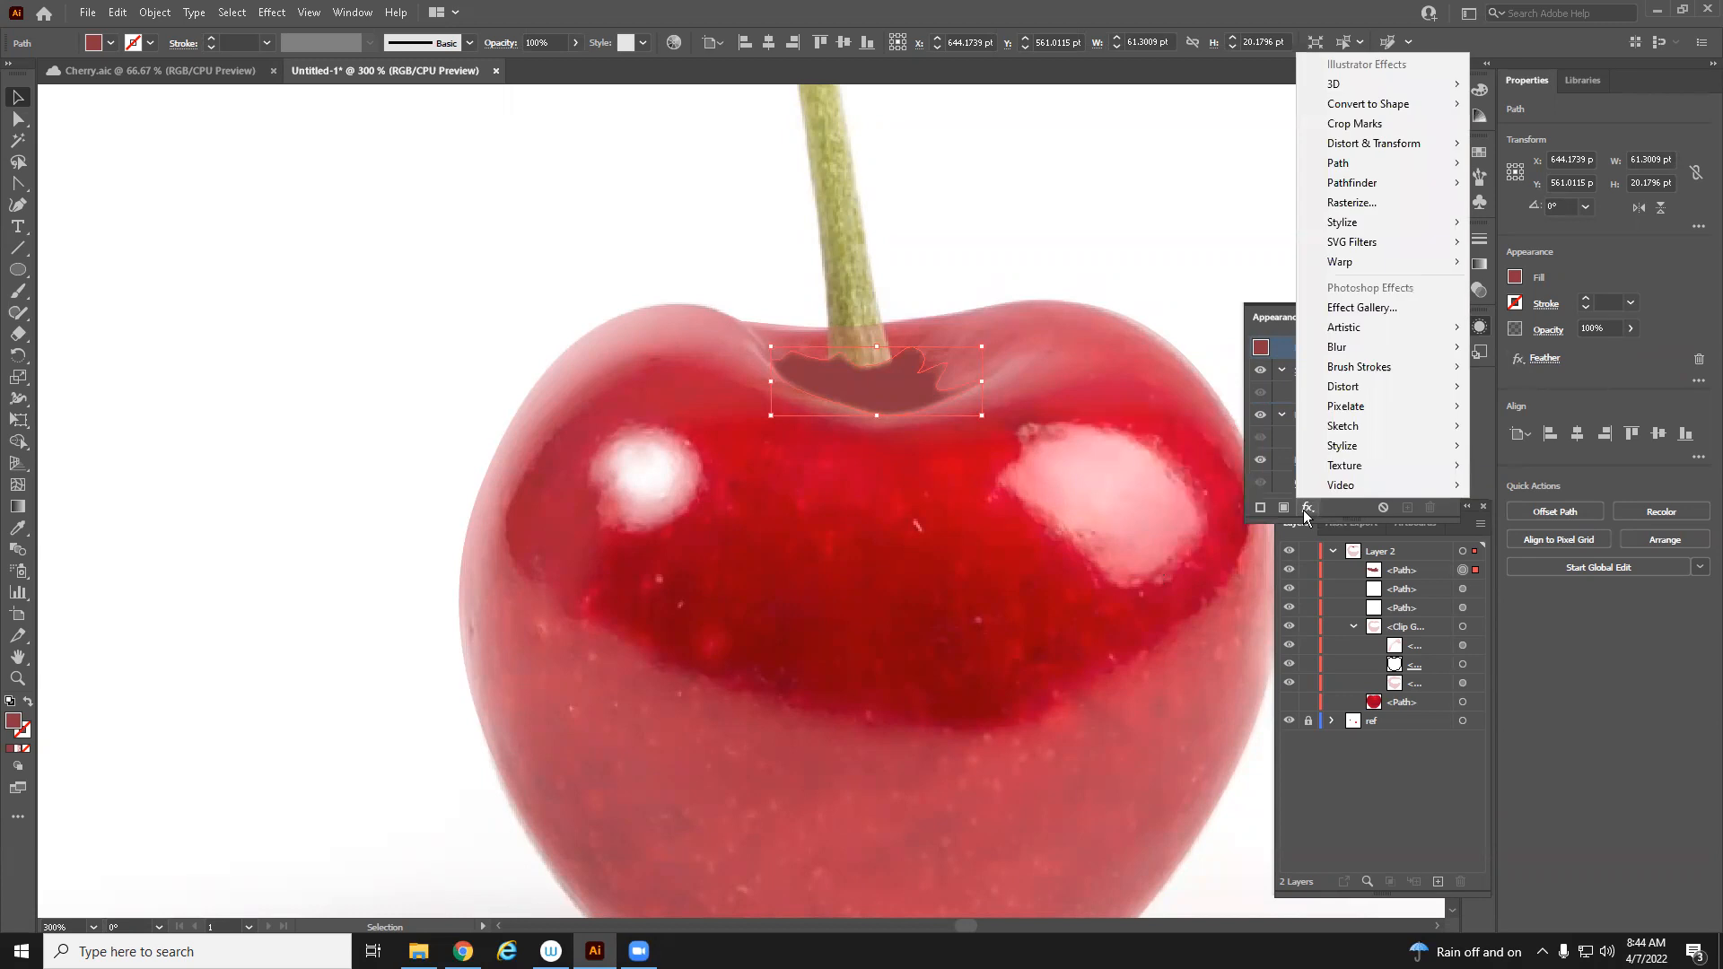
pyautogui.click(1619, 407)
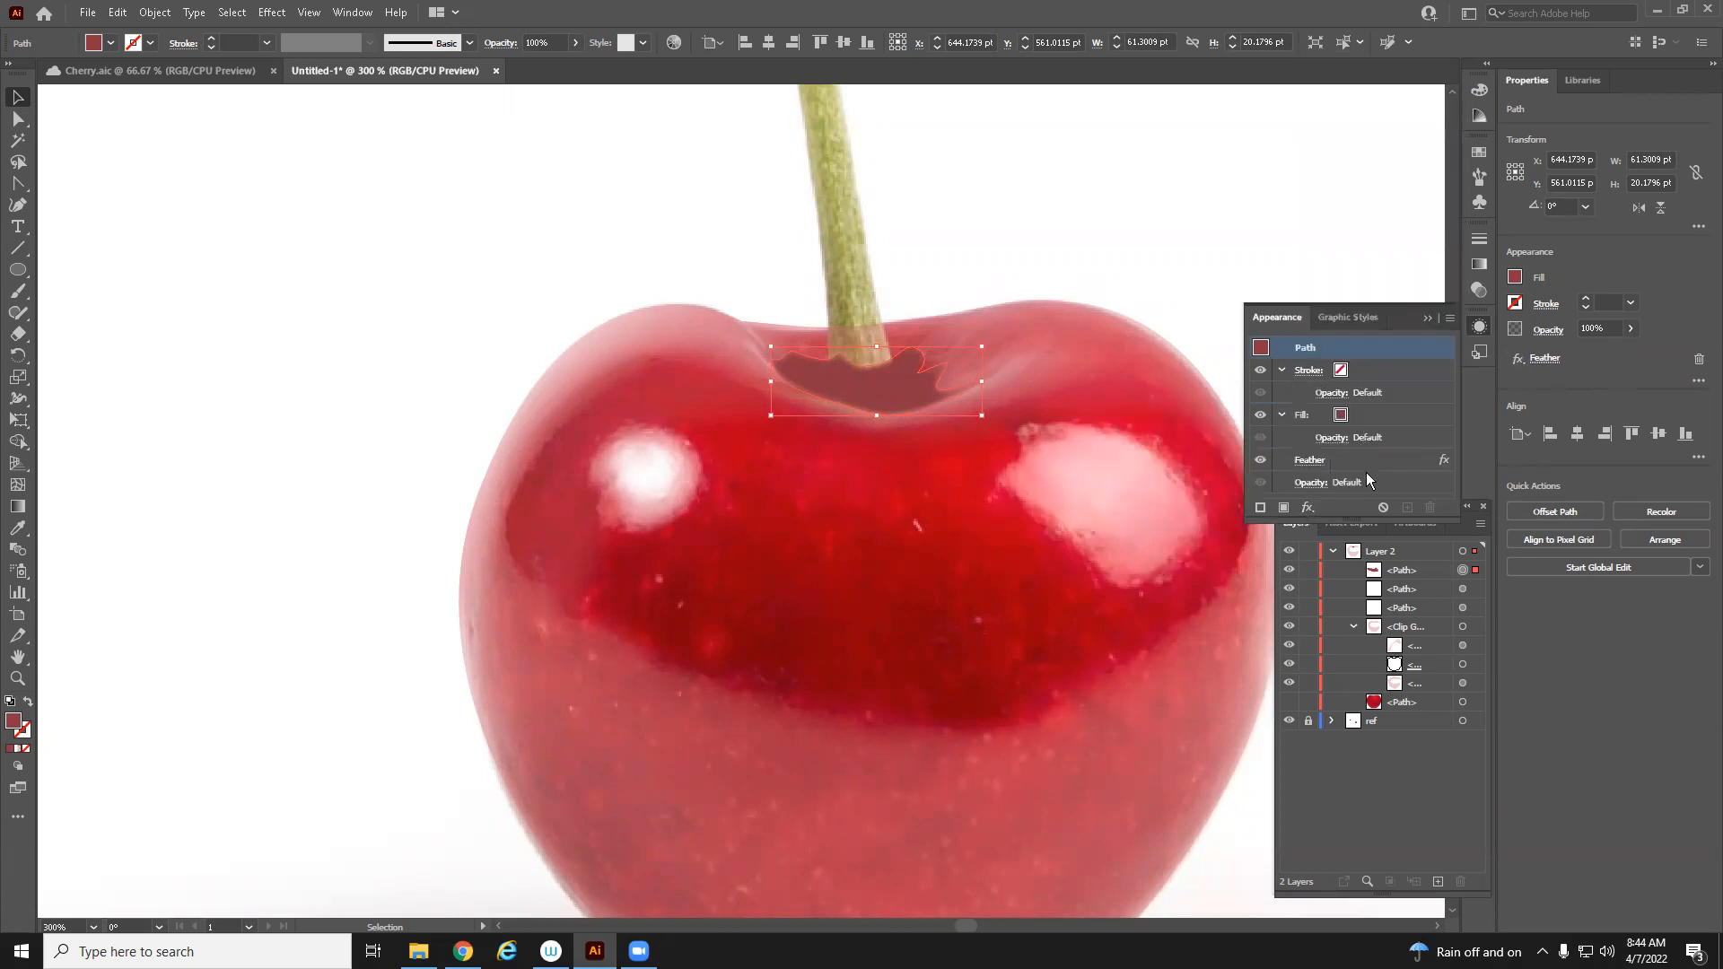
pyautogui.click(1347, 418)
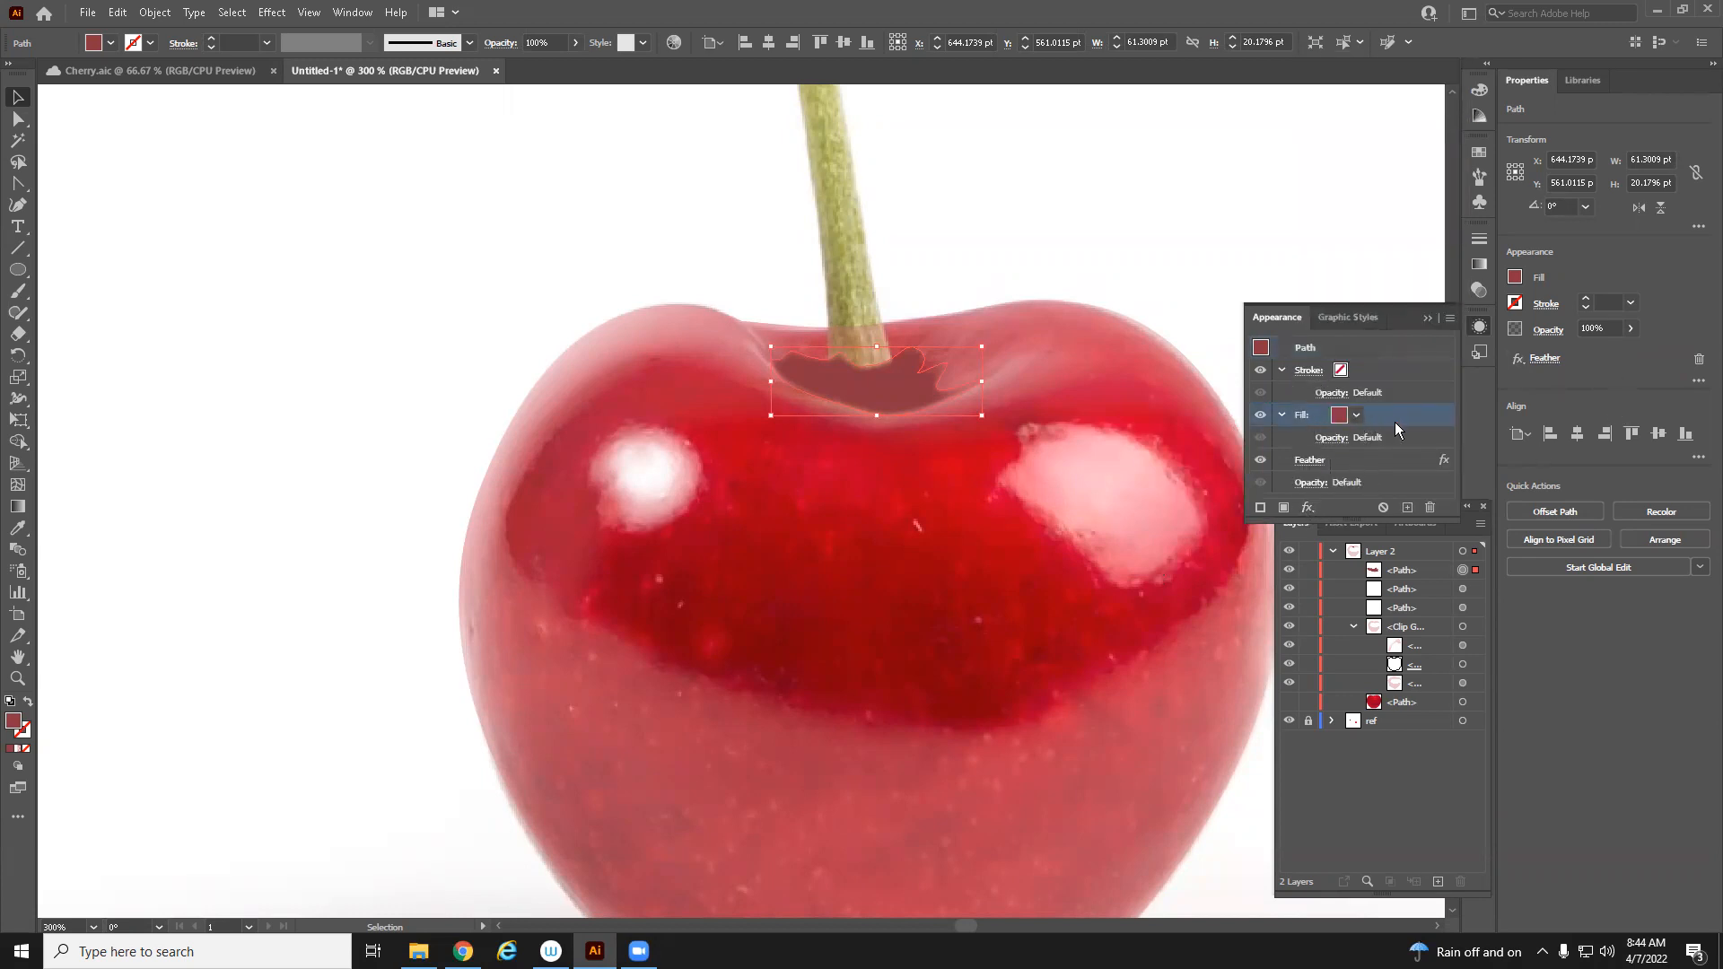
pyautogui.doubleClick(1303, 415)
pyautogui.click(1303, 416)
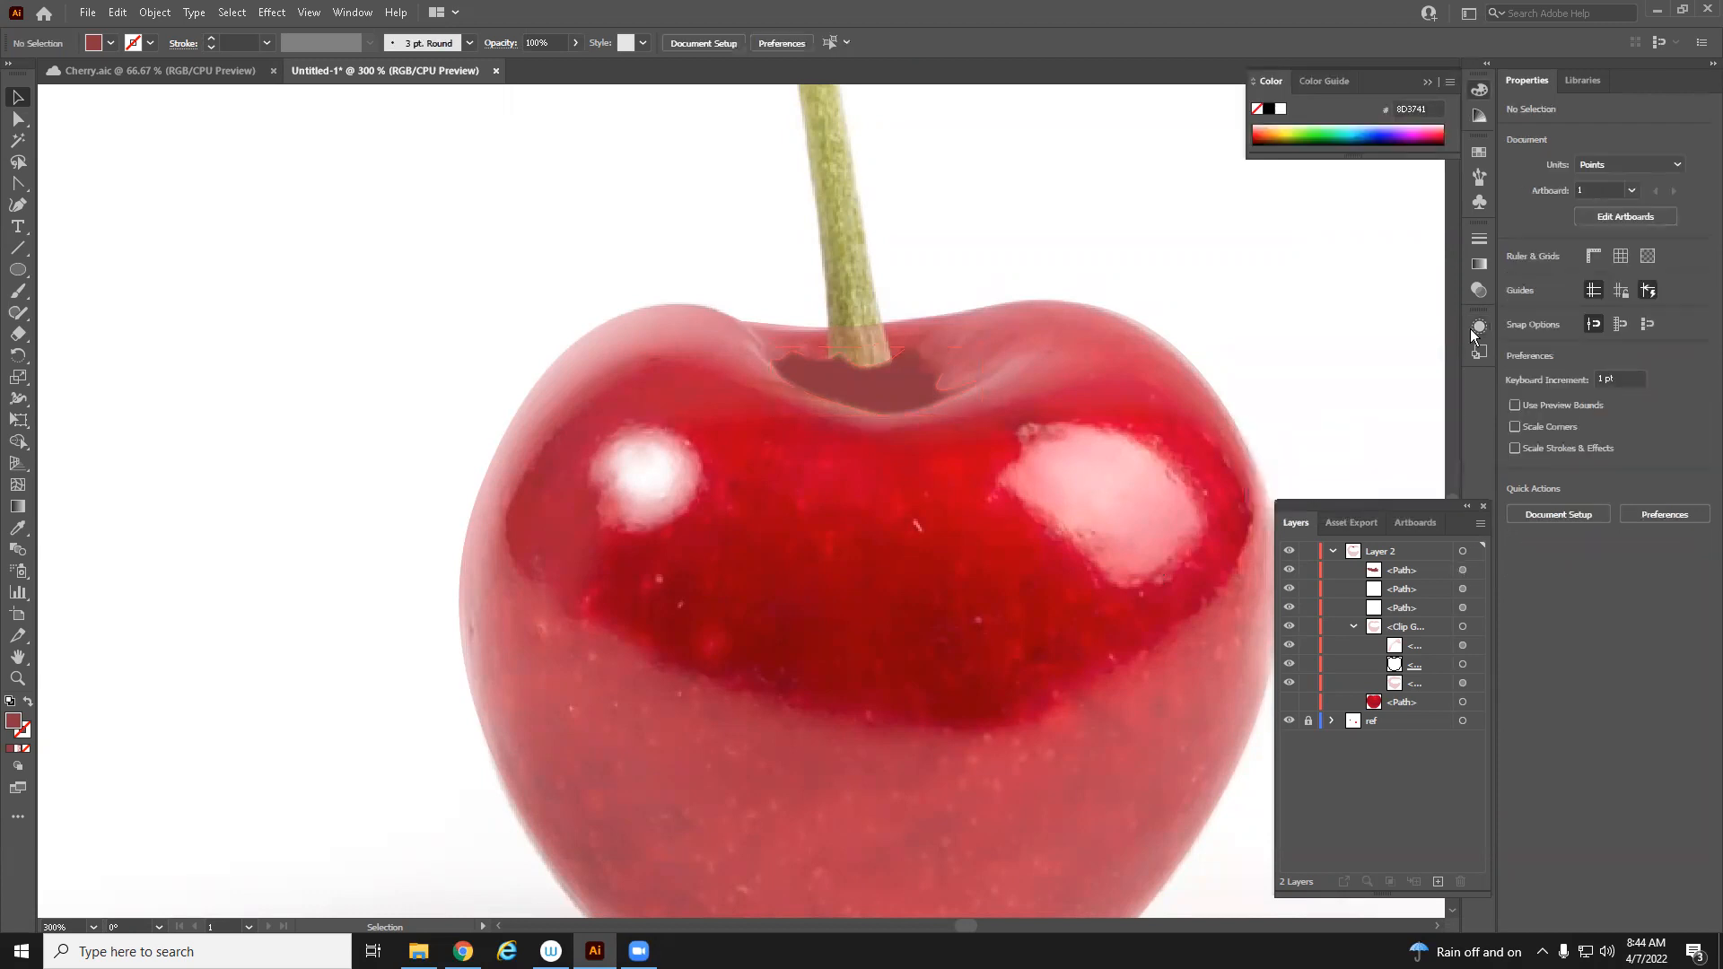
pyautogui.click(1479, 263)
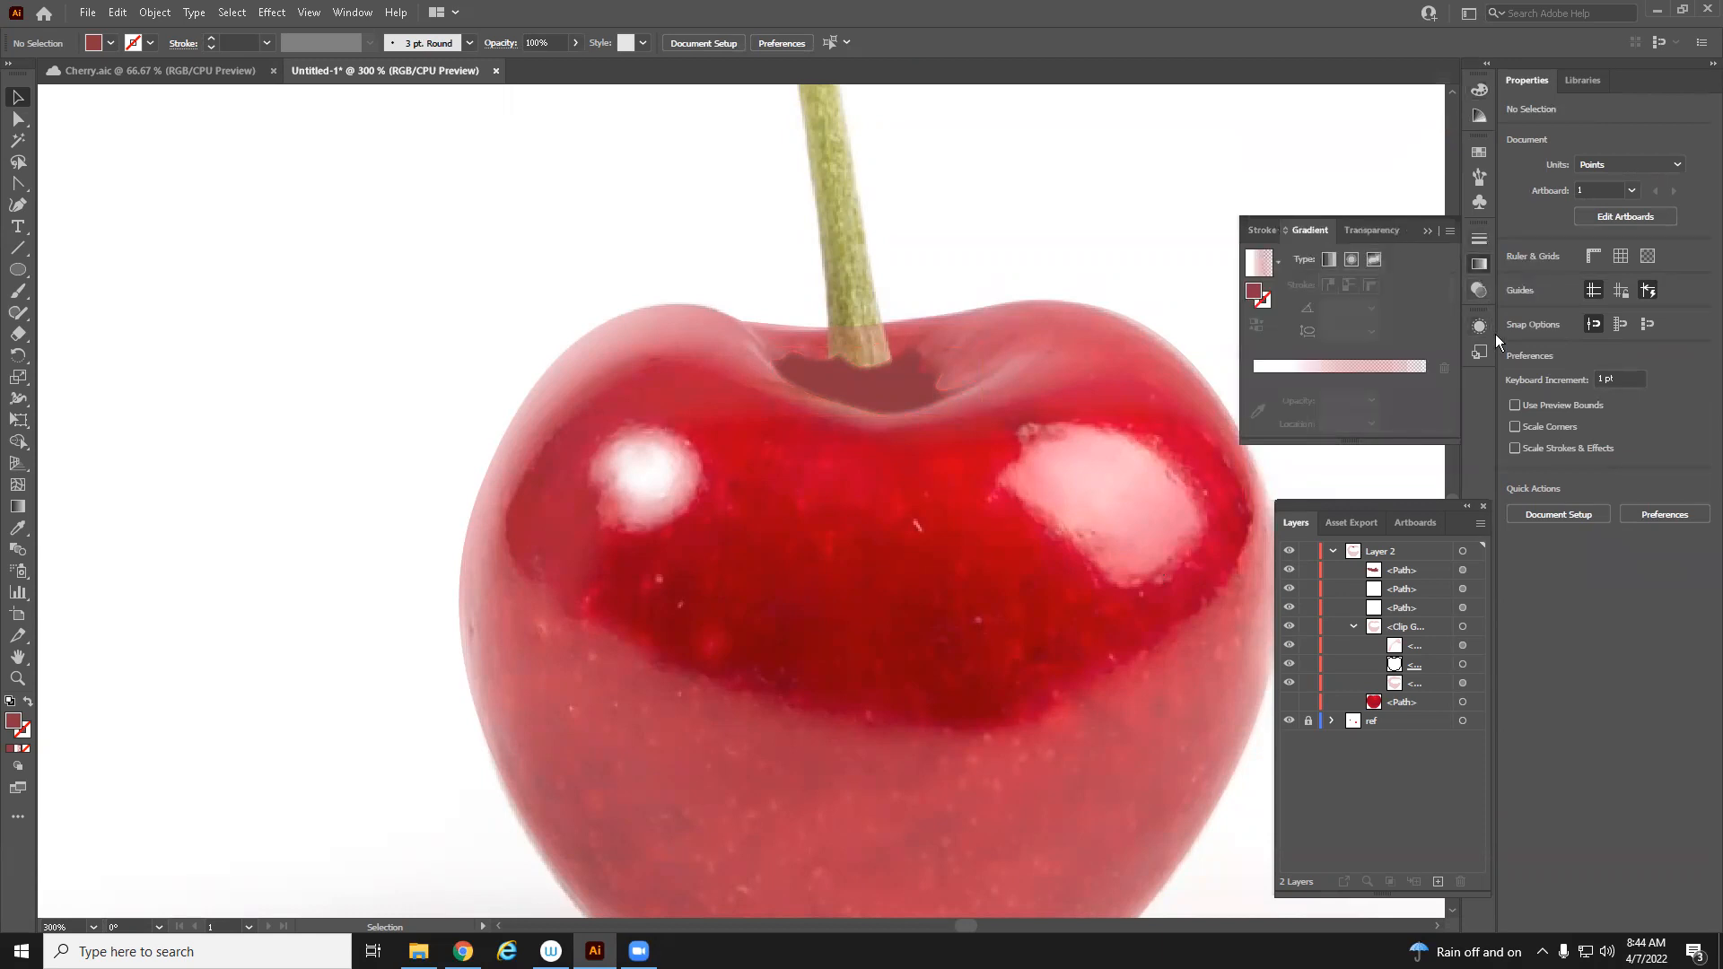
pyautogui.moveTo(1414, 508); pyautogui.dragTo(1420, 481)
pyautogui.click(1419, 548)
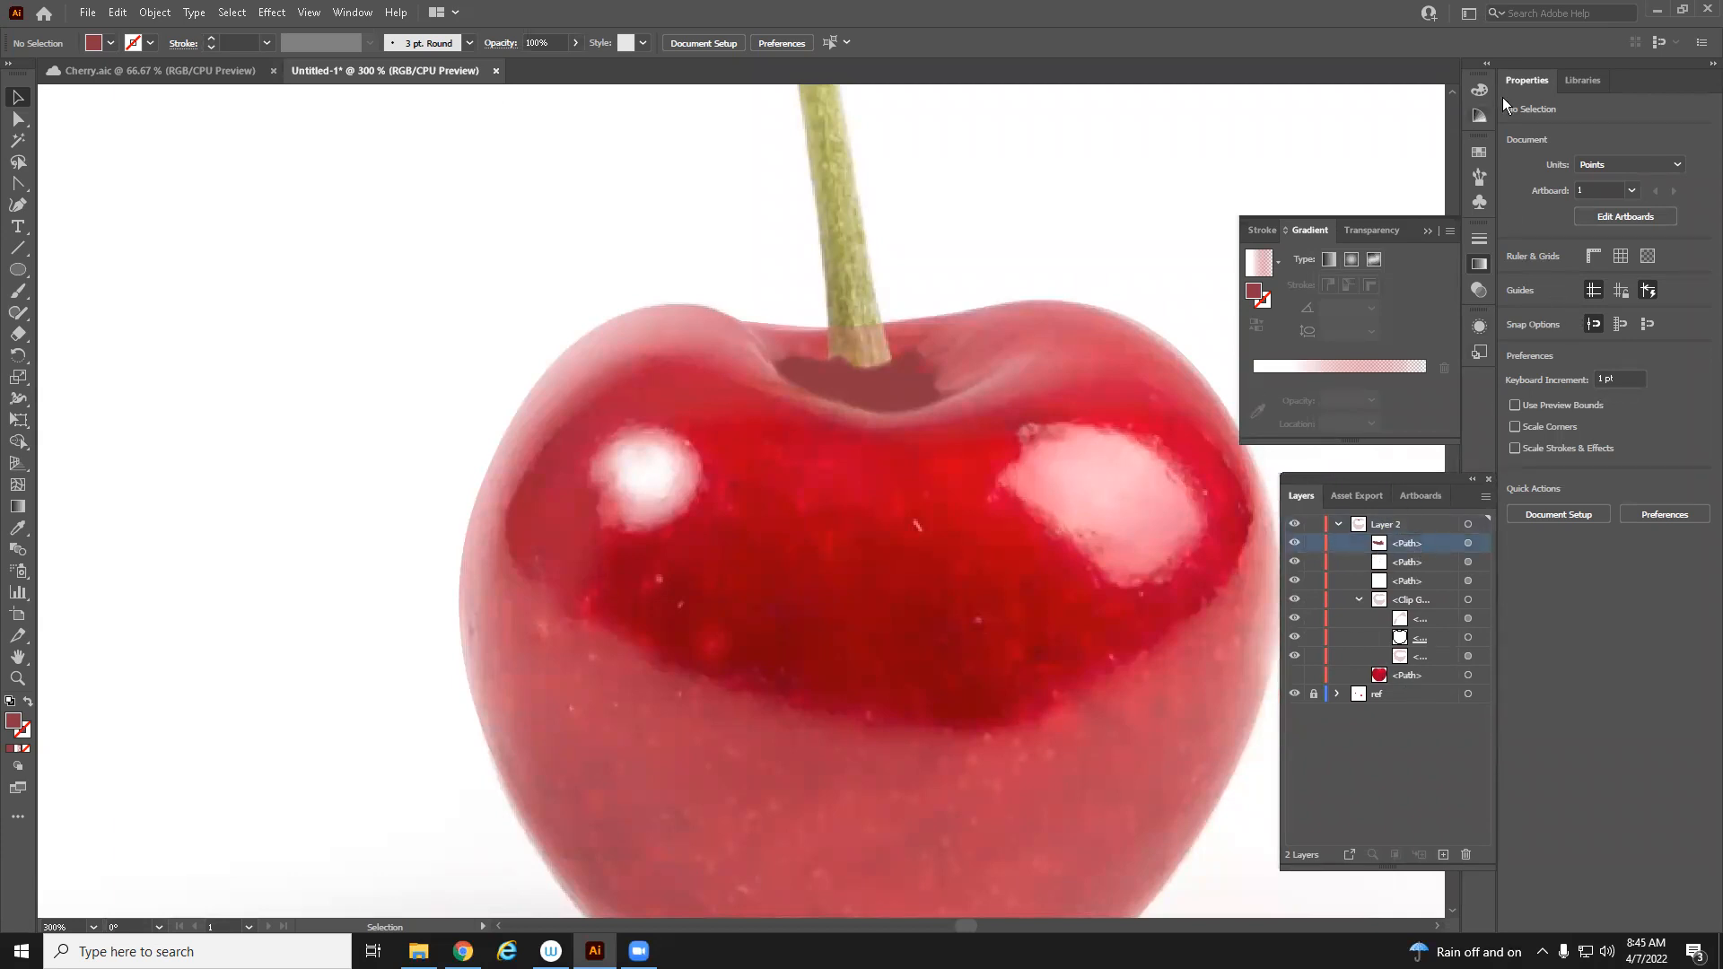
pyautogui.click(1263, 232)
pyautogui.click(1367, 231)
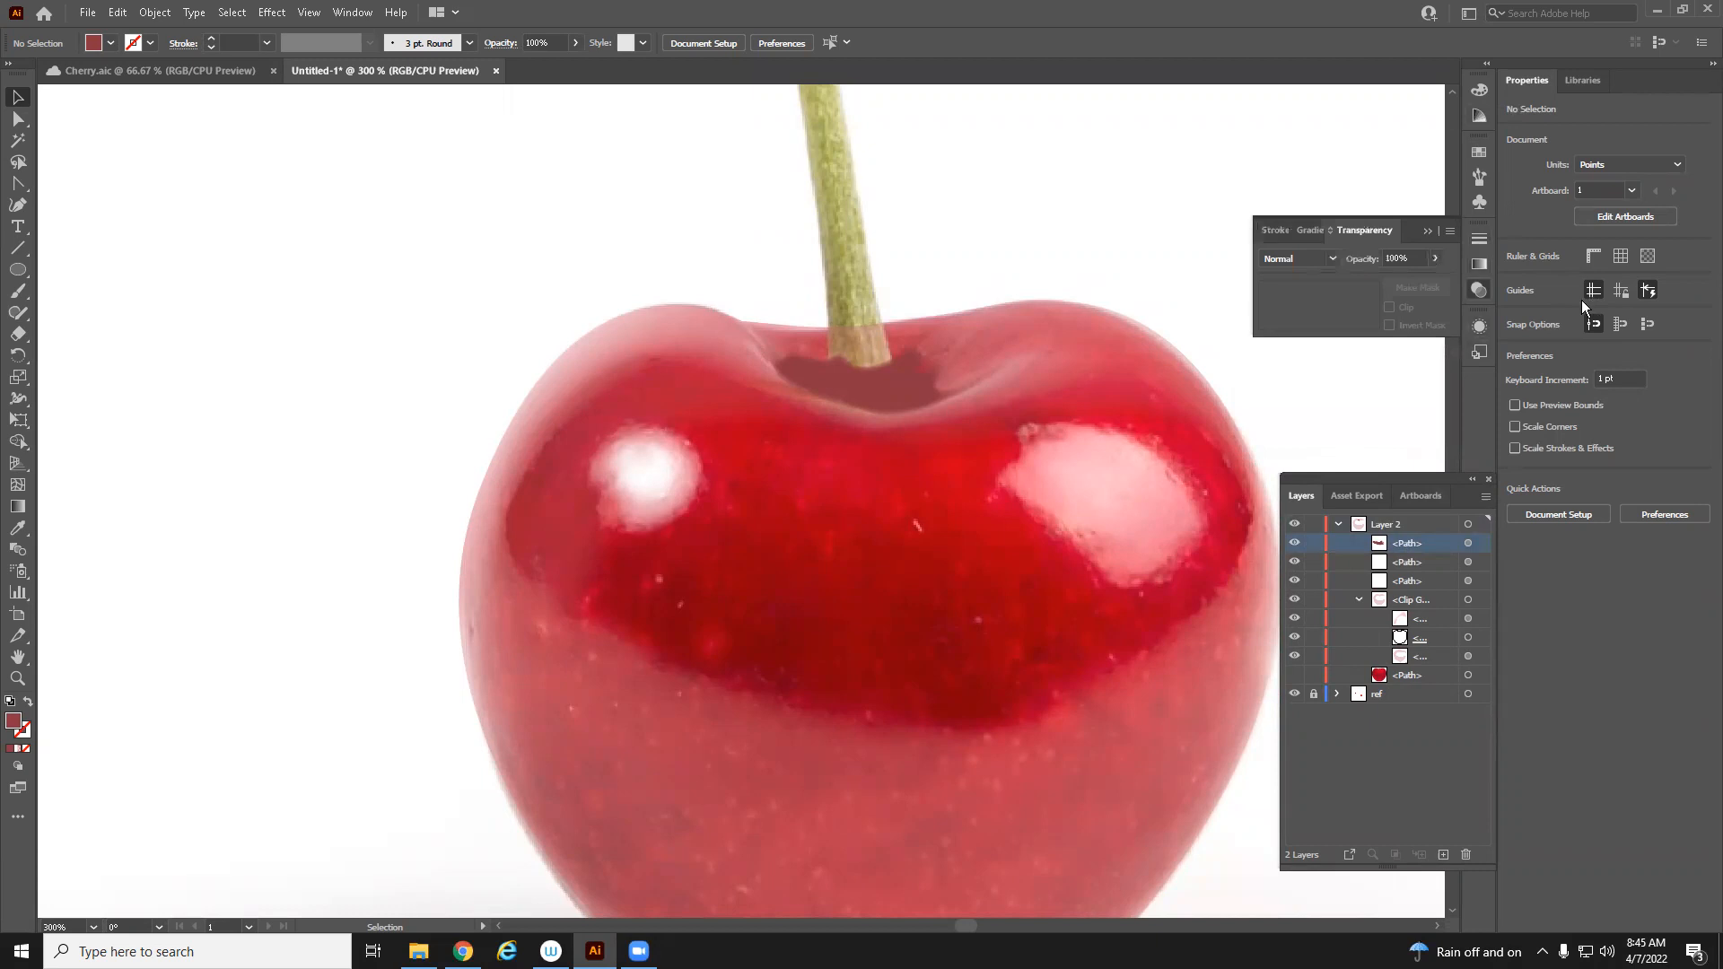
pyautogui.click(1478, 327)
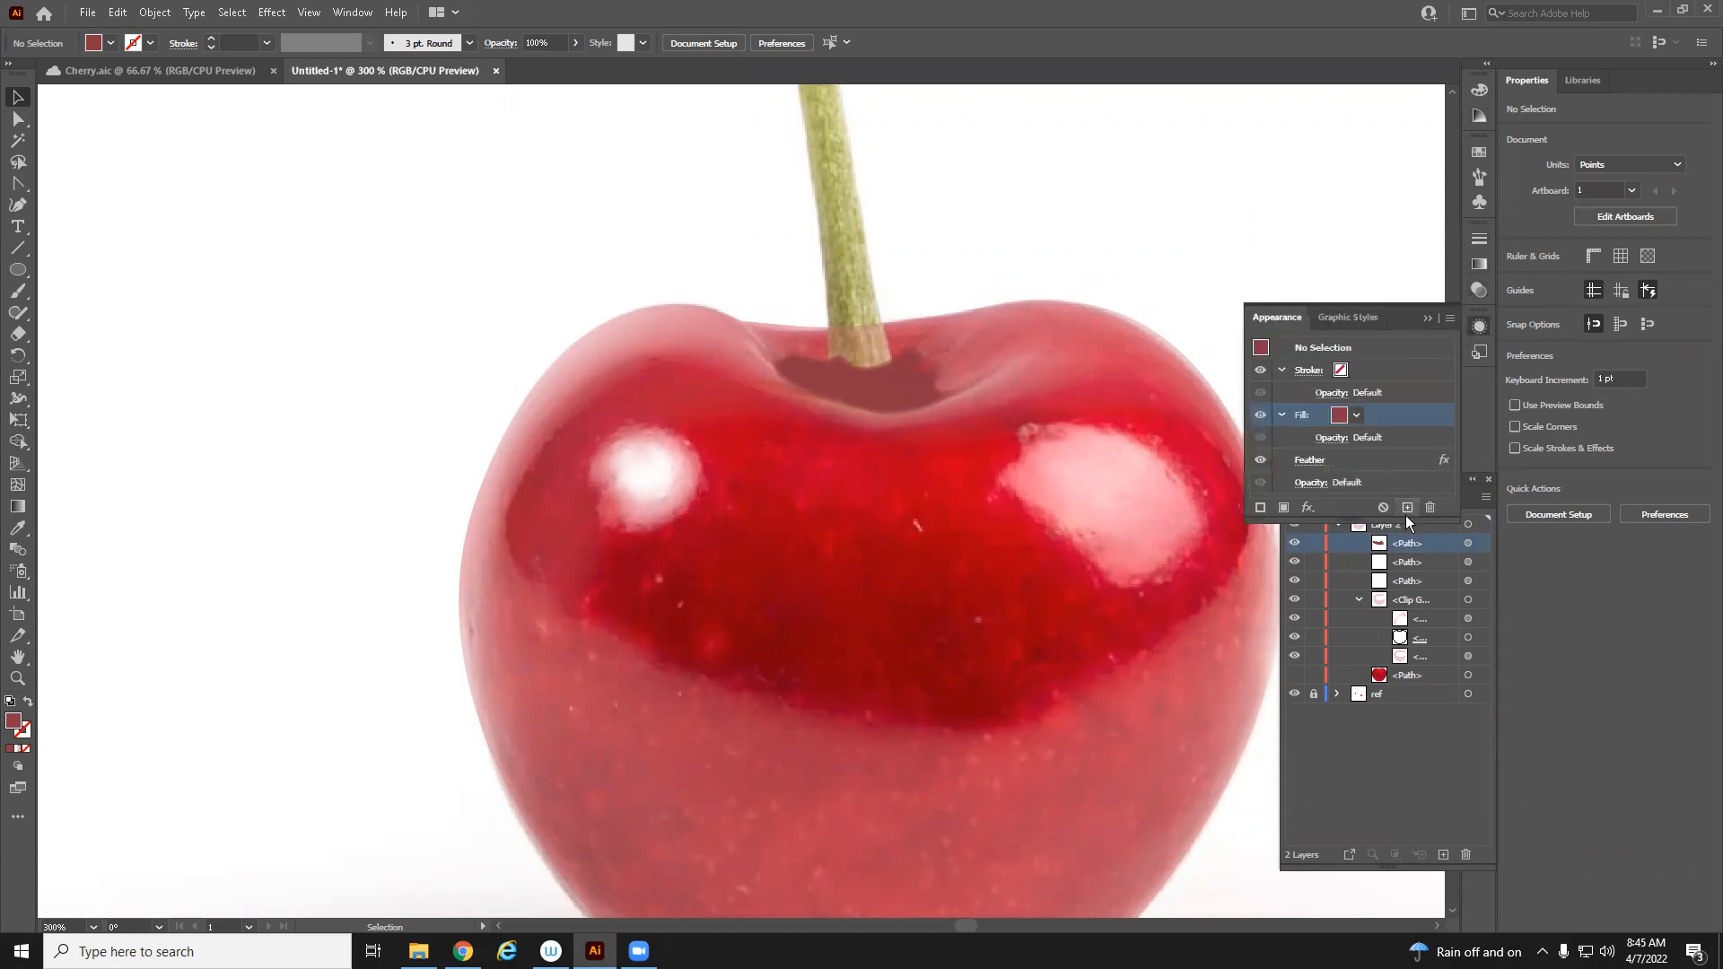
pyautogui.moveTo(1405, 518); pyautogui.dragTo(1373, 643)
pyautogui.click(1369, 571)
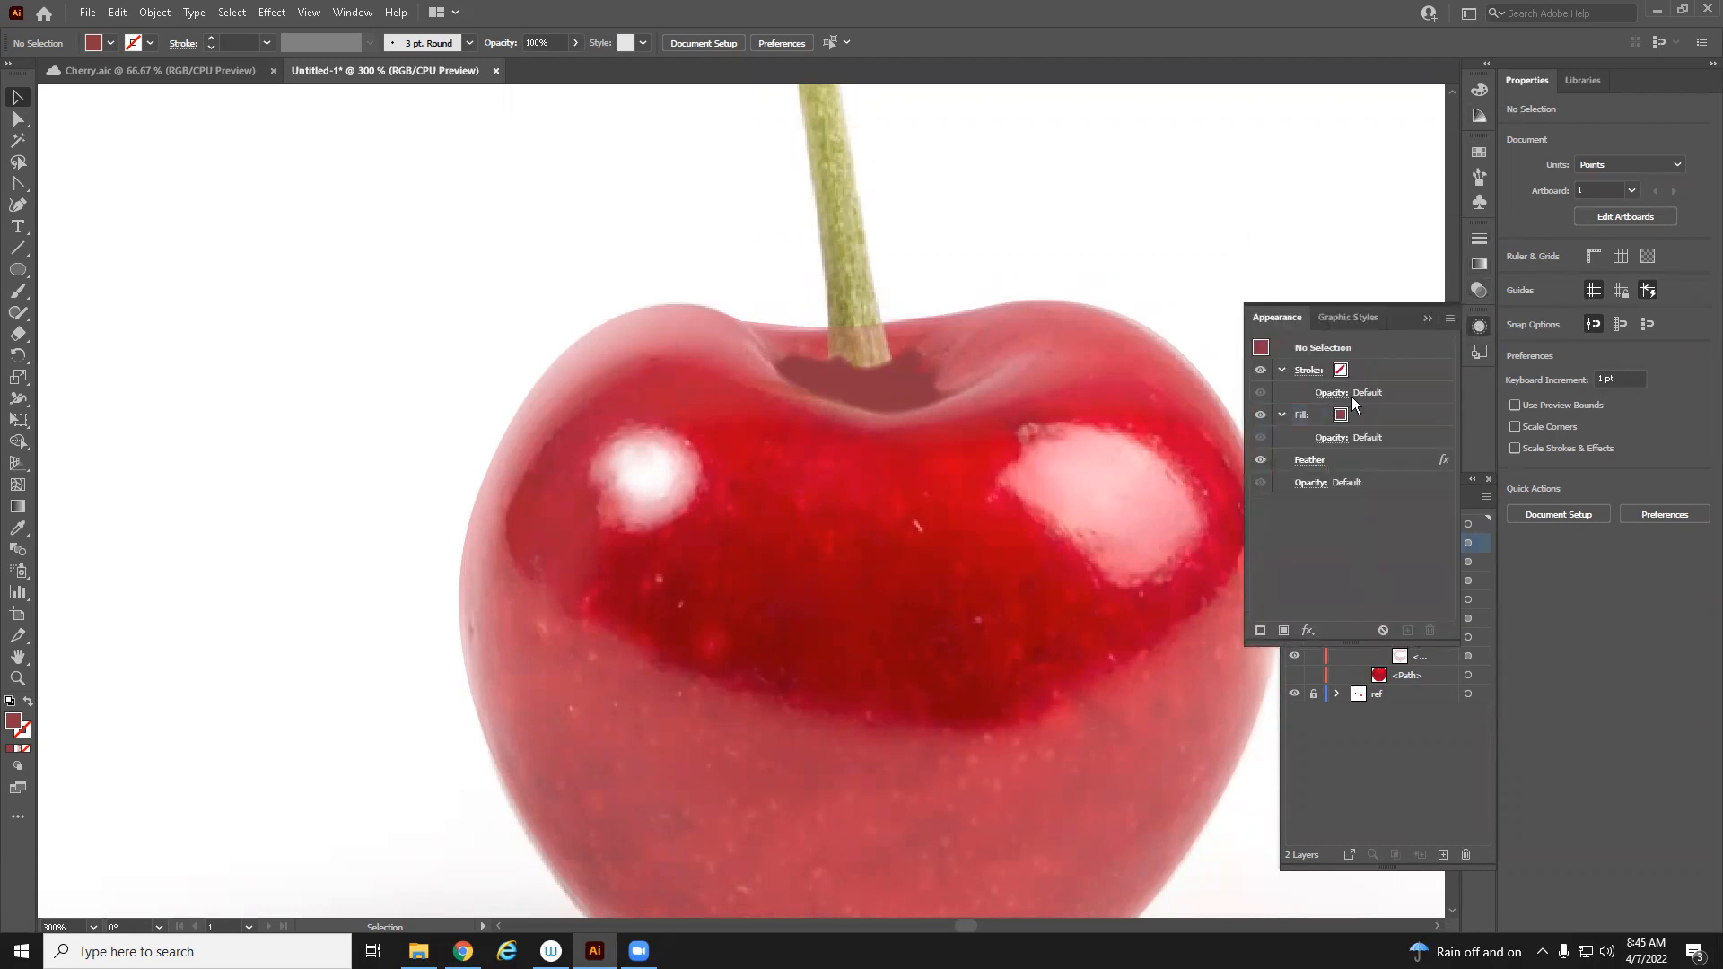
pyautogui.click(1350, 314)
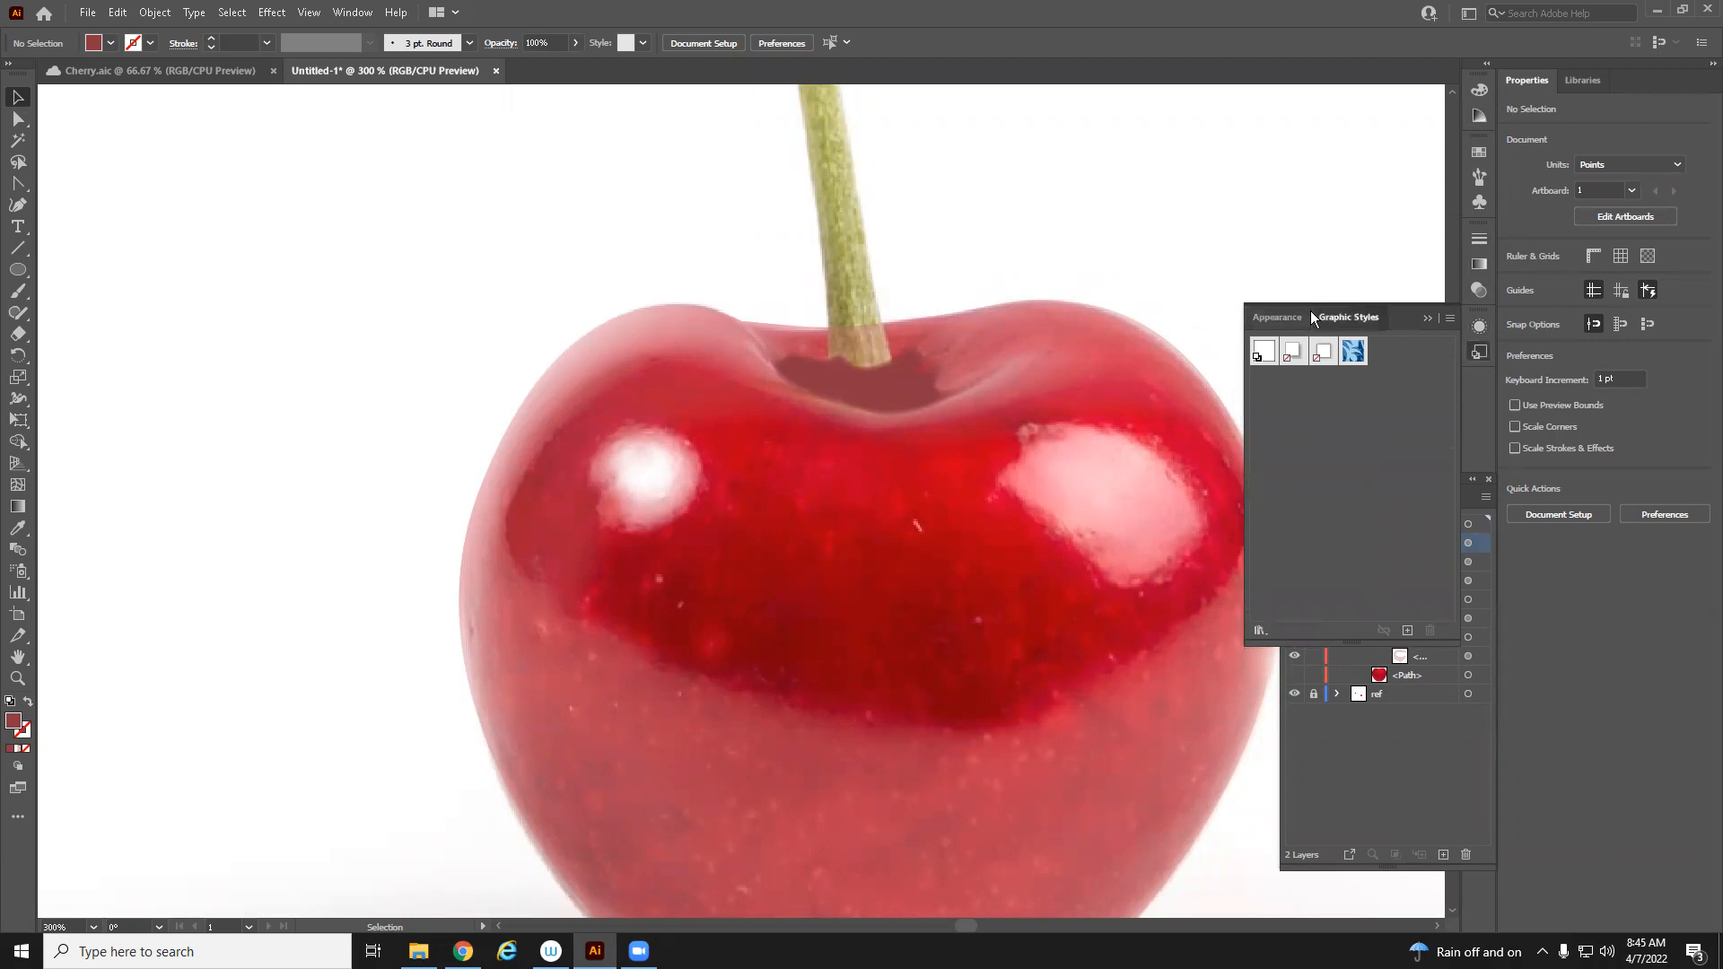
pyautogui.click(1428, 318)
pyautogui.click(1481, 332)
pyautogui.click(1429, 317)
pyautogui.click(1476, 334)
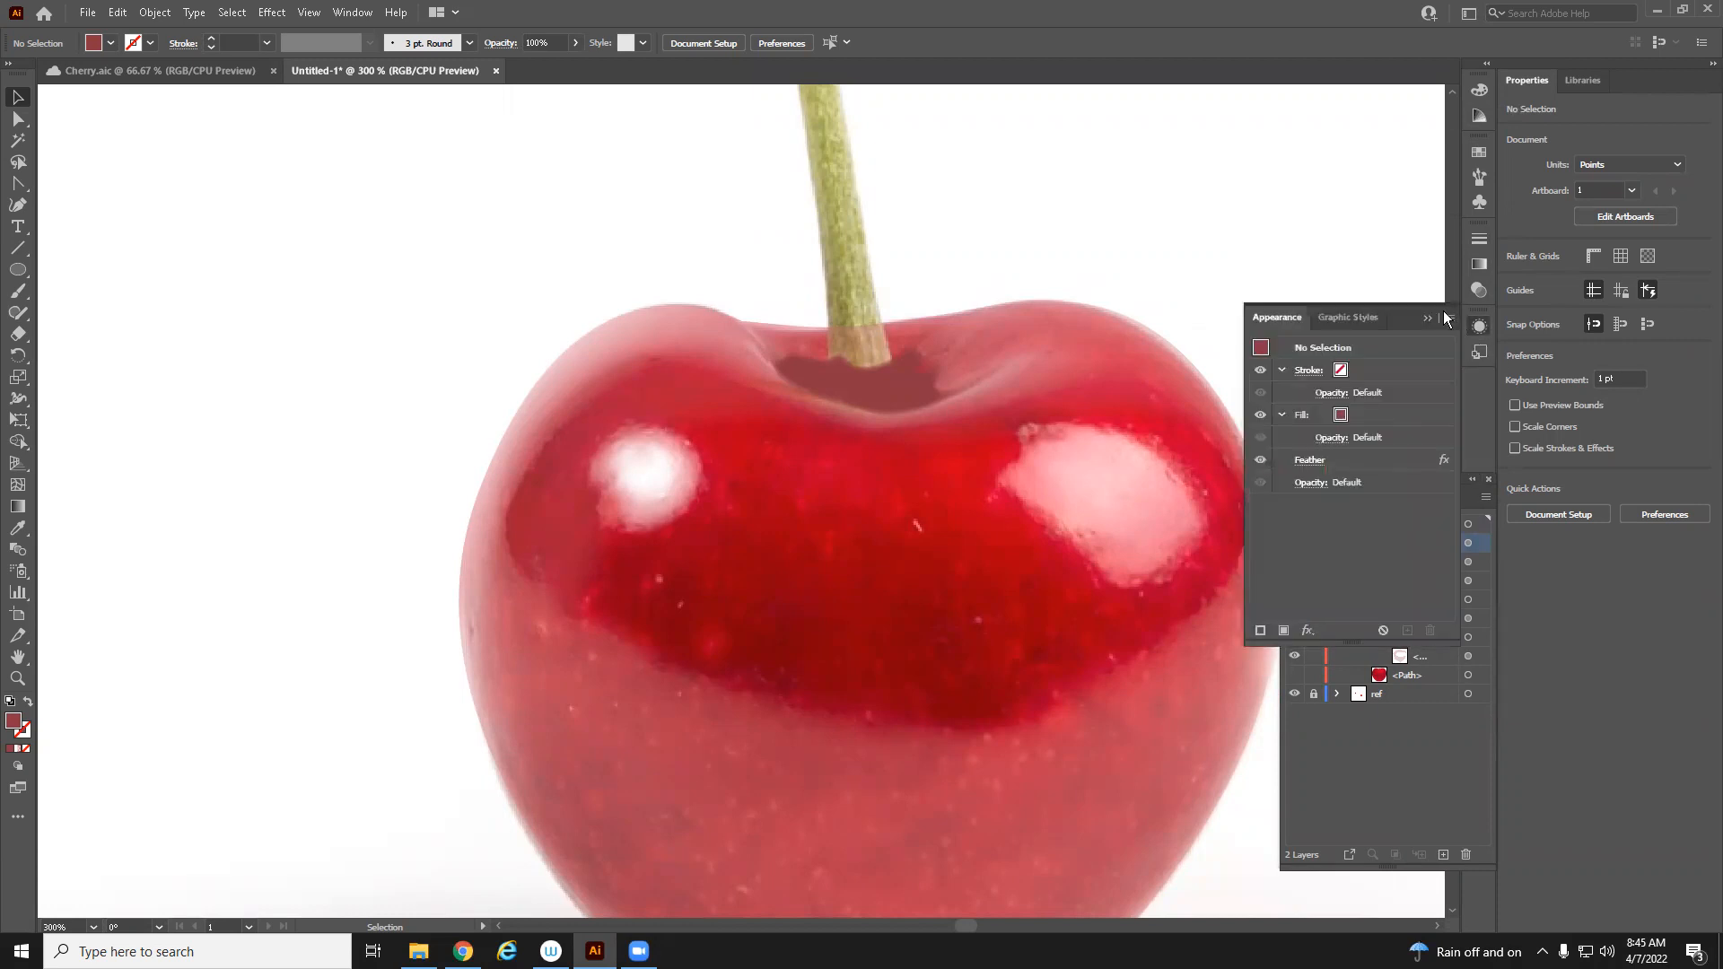
pyautogui.click(1448, 319)
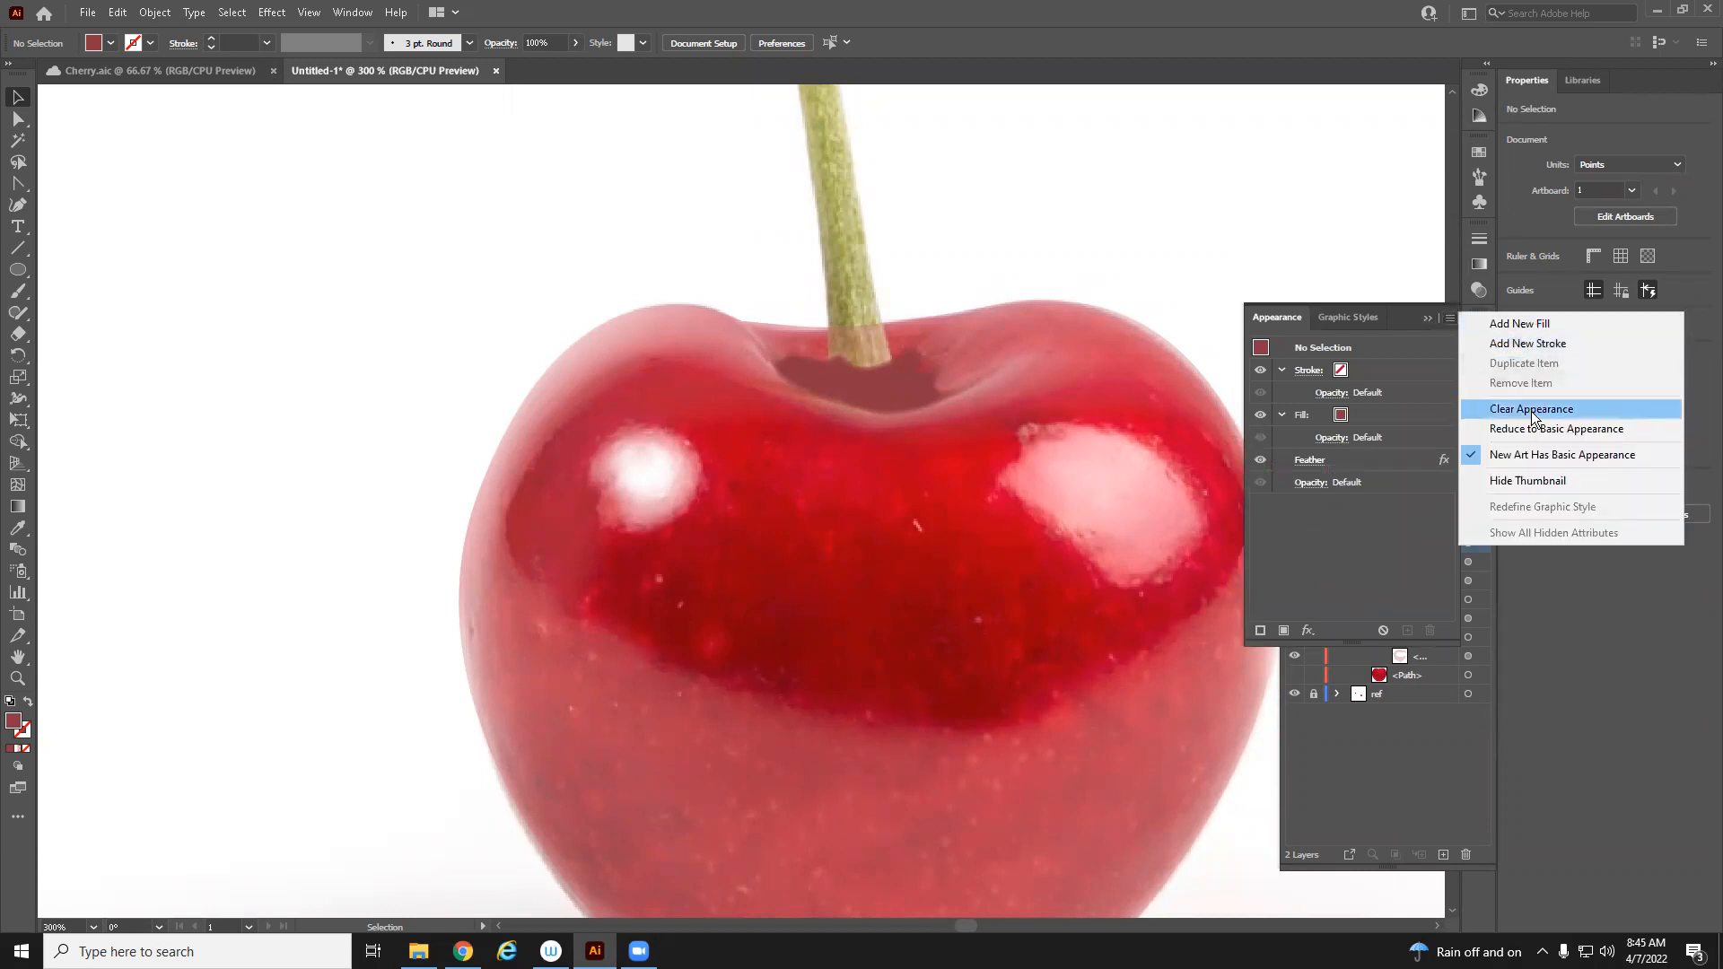
pyautogui.click(1446, 519)
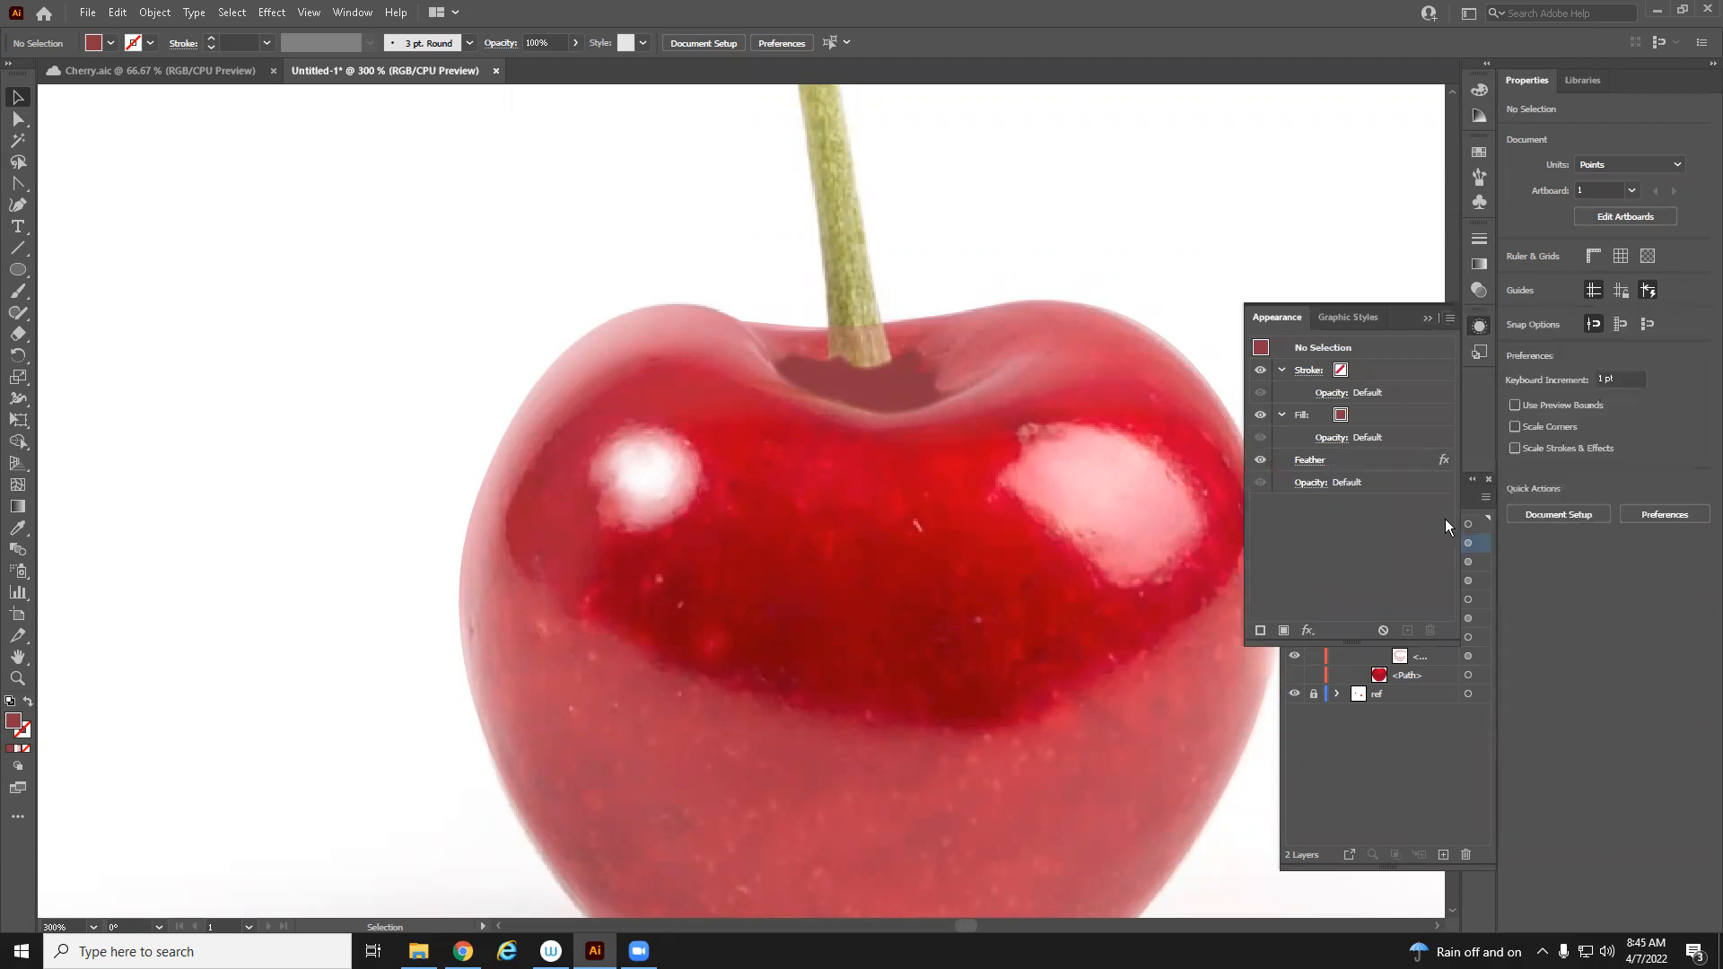
# Select the stem-cavity shadow shape in its layer
pyautogui.click(1302, 483)
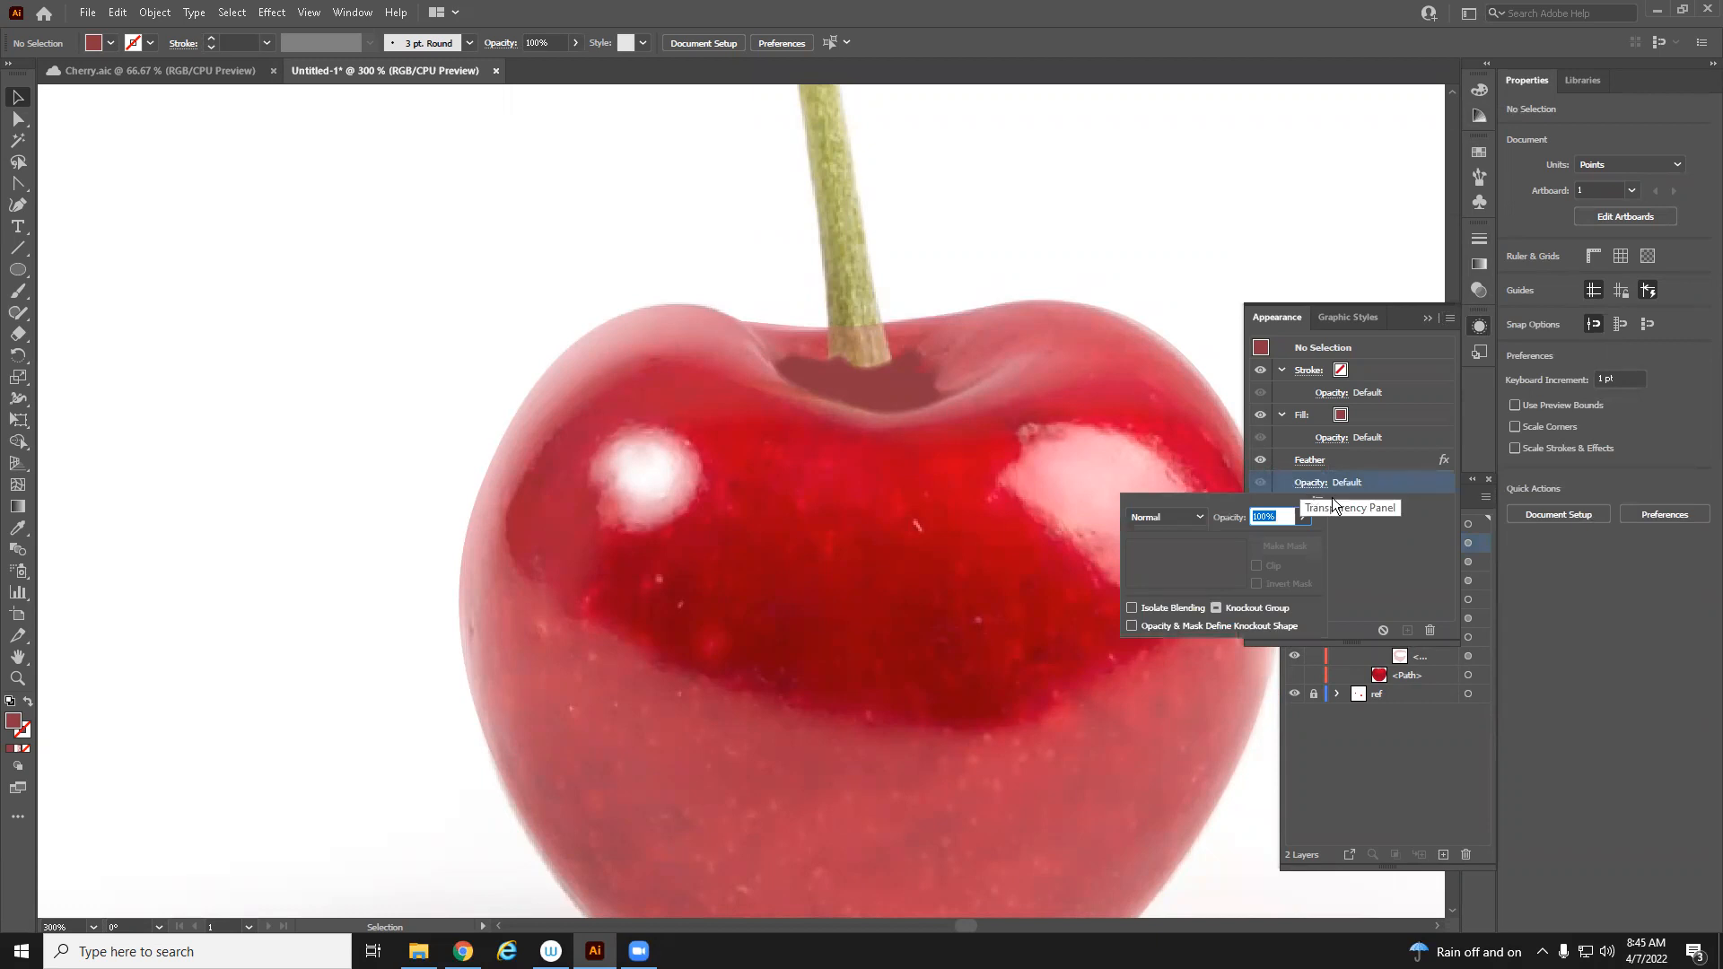
pyautogui.click(1418, 530)
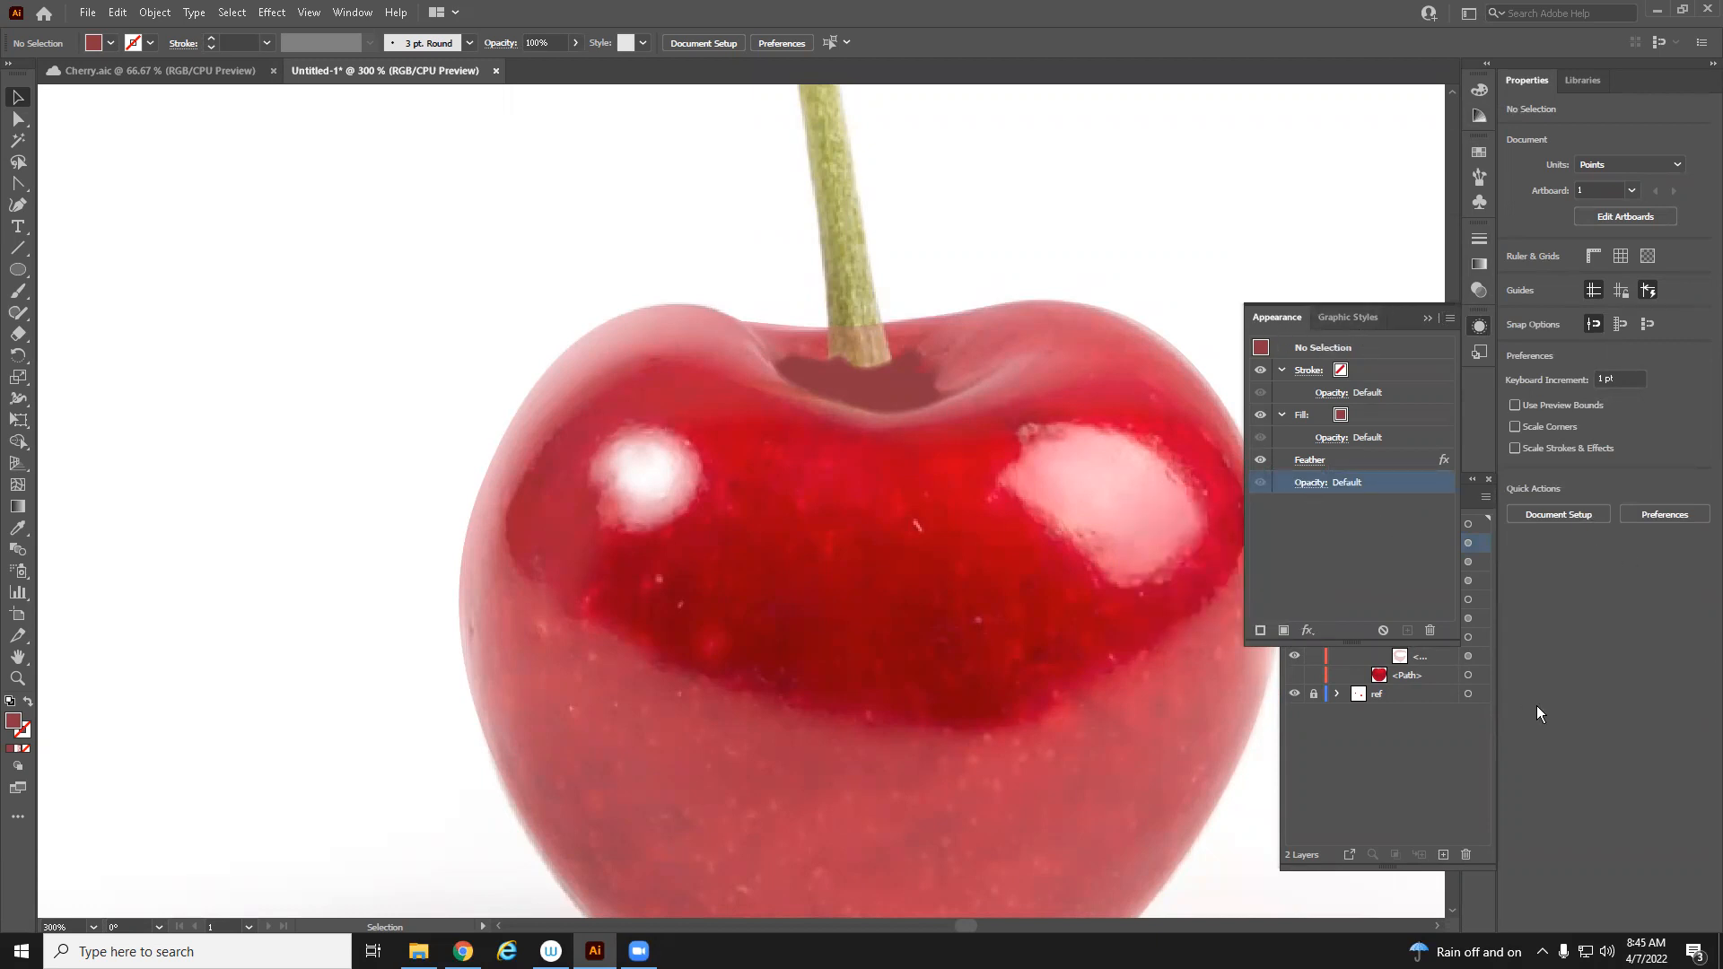
pyautogui.click(1447, 756)
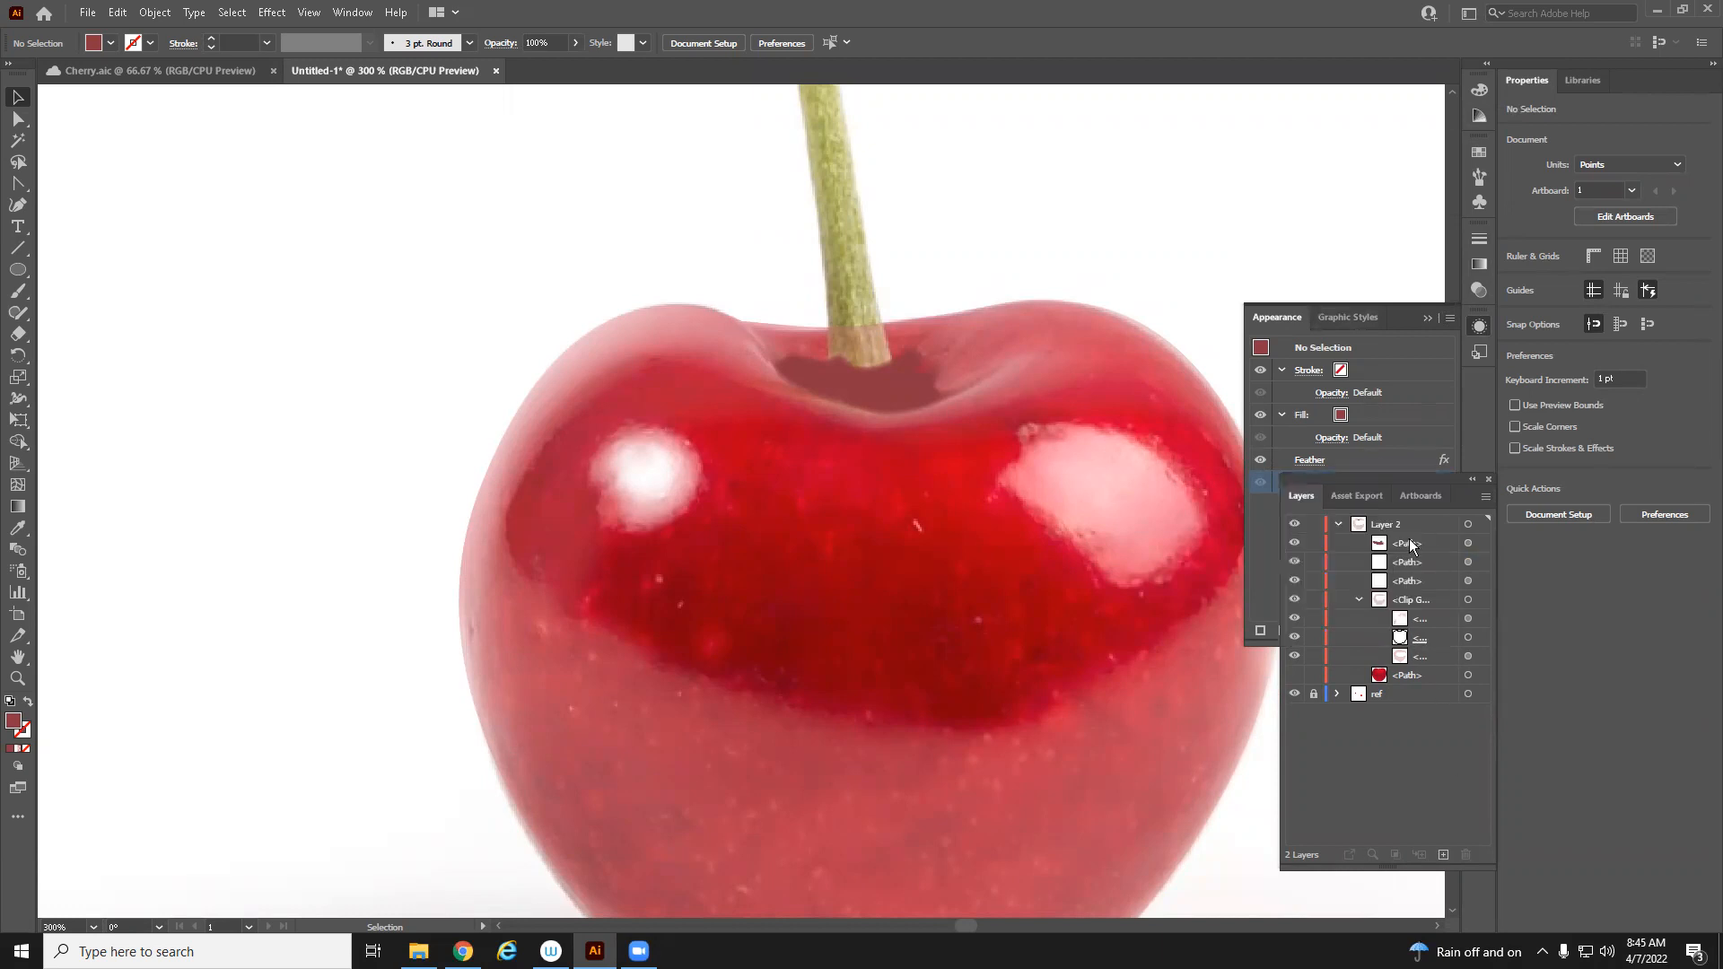
pyautogui.click(1470, 543)
pyautogui.moveTo(1388, 313); pyautogui.dragTo(1365, 154)
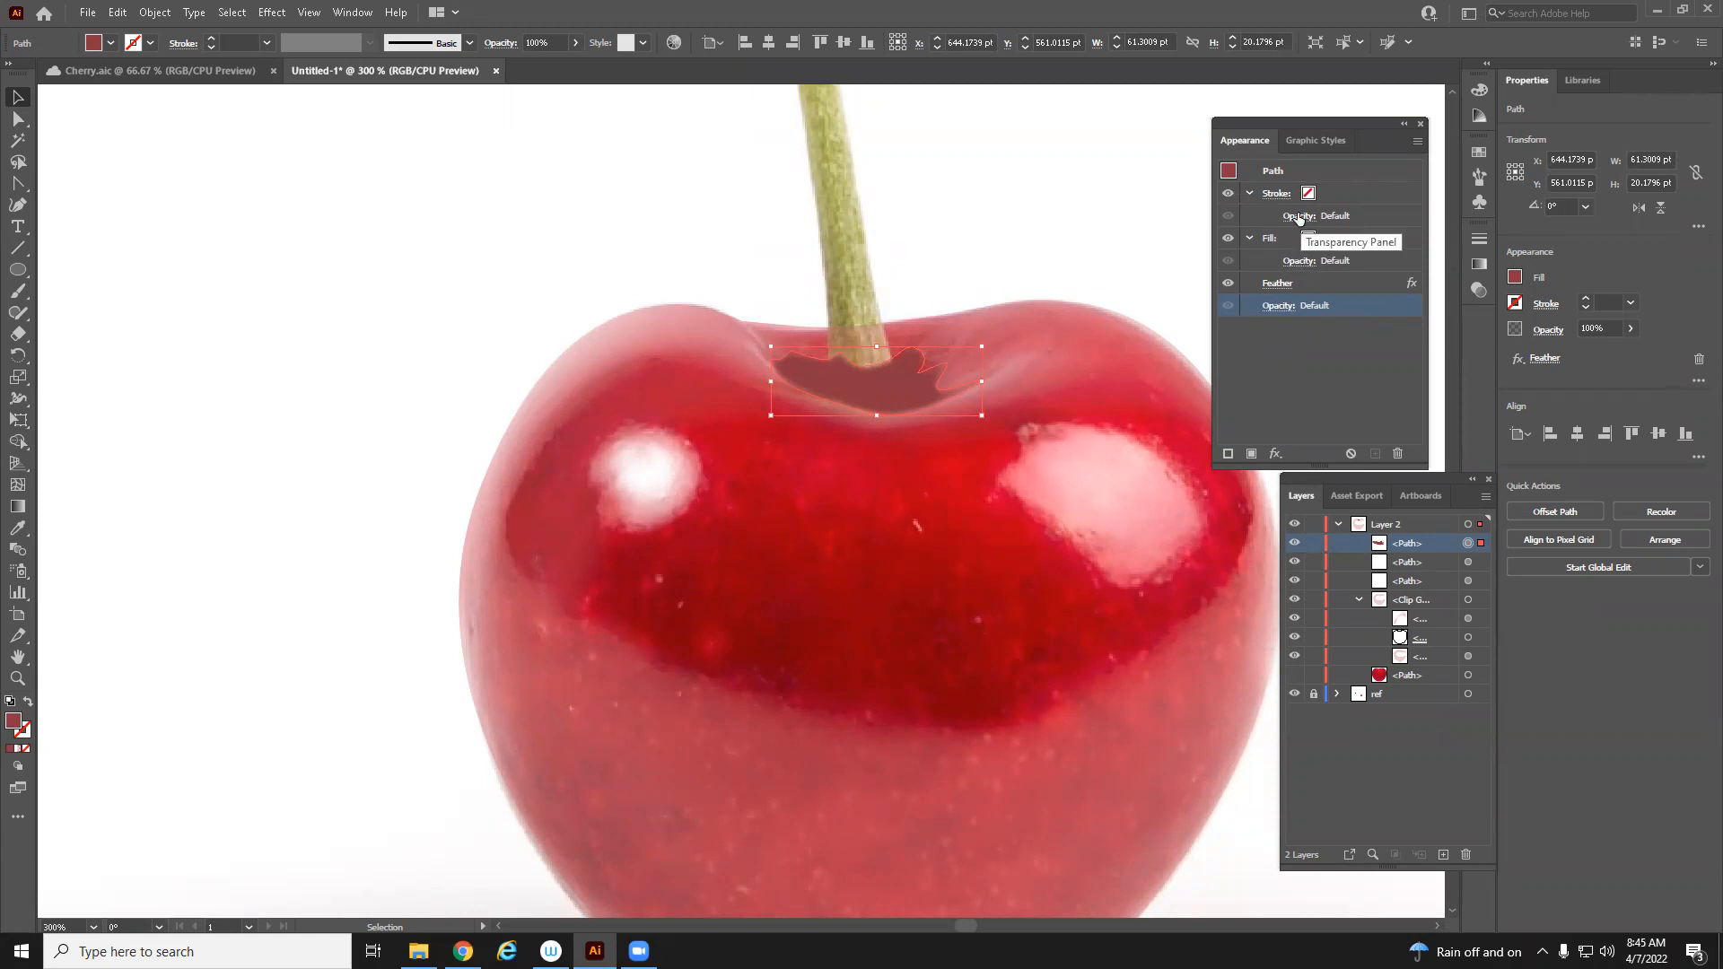
# Set the shadow shape's fill blending mode to Multiply
pyautogui.click(1304, 262)
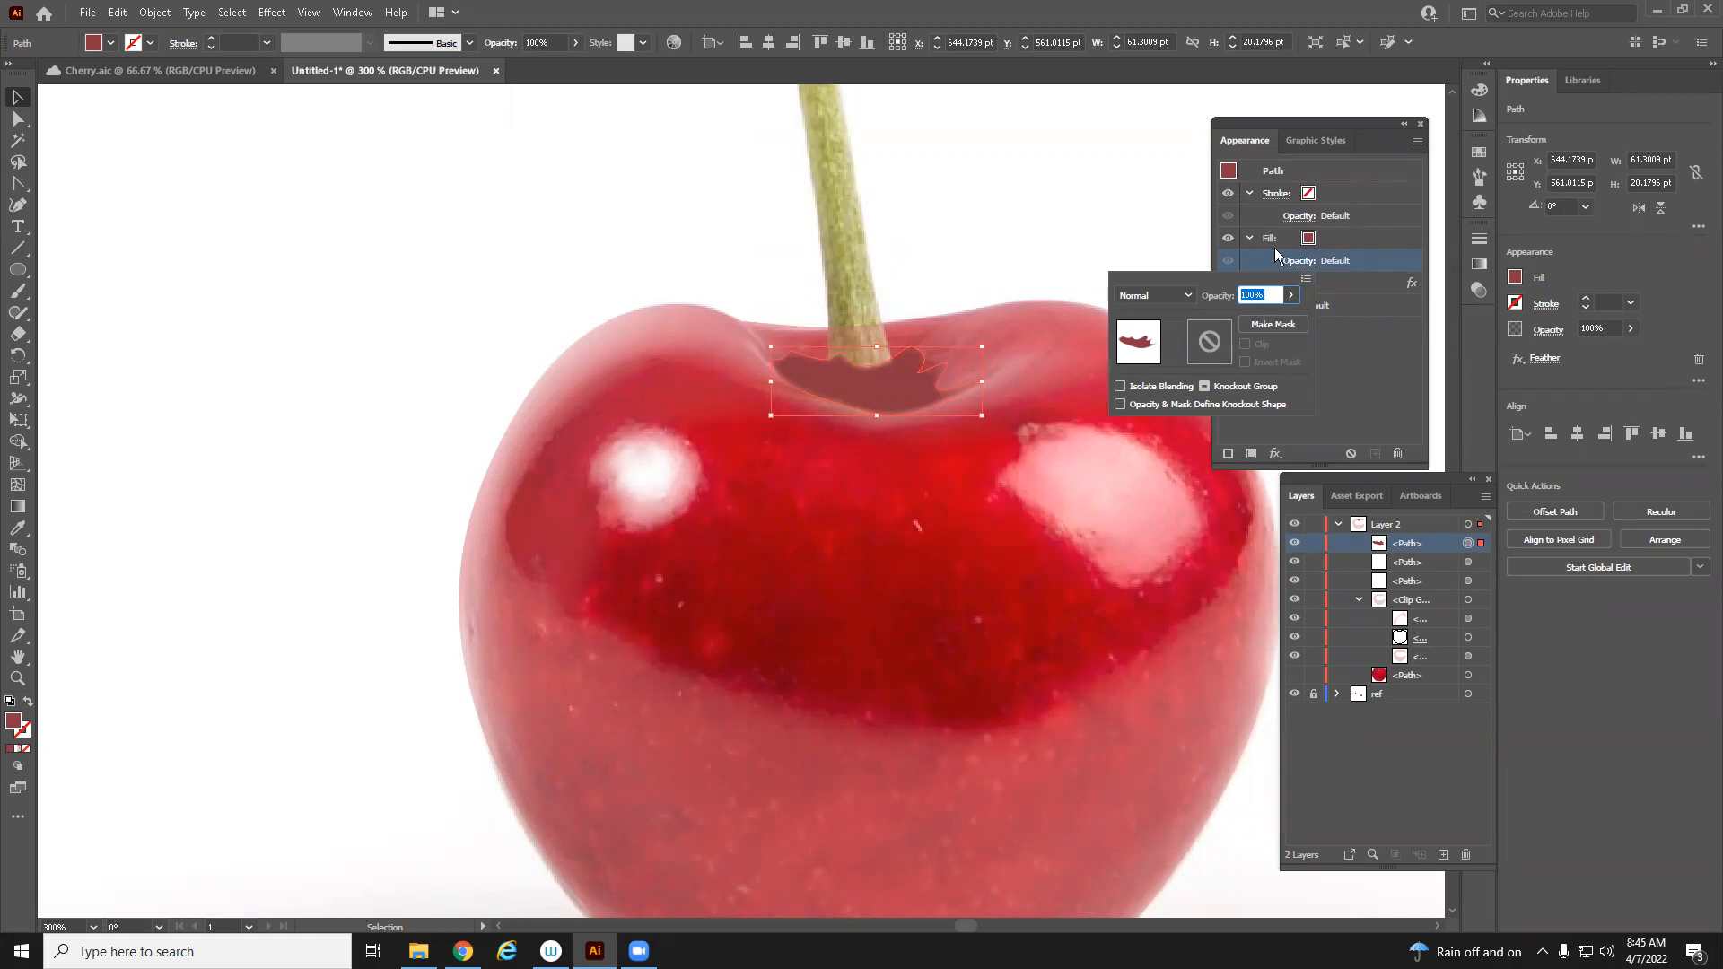
pyautogui.click(1295, 263)
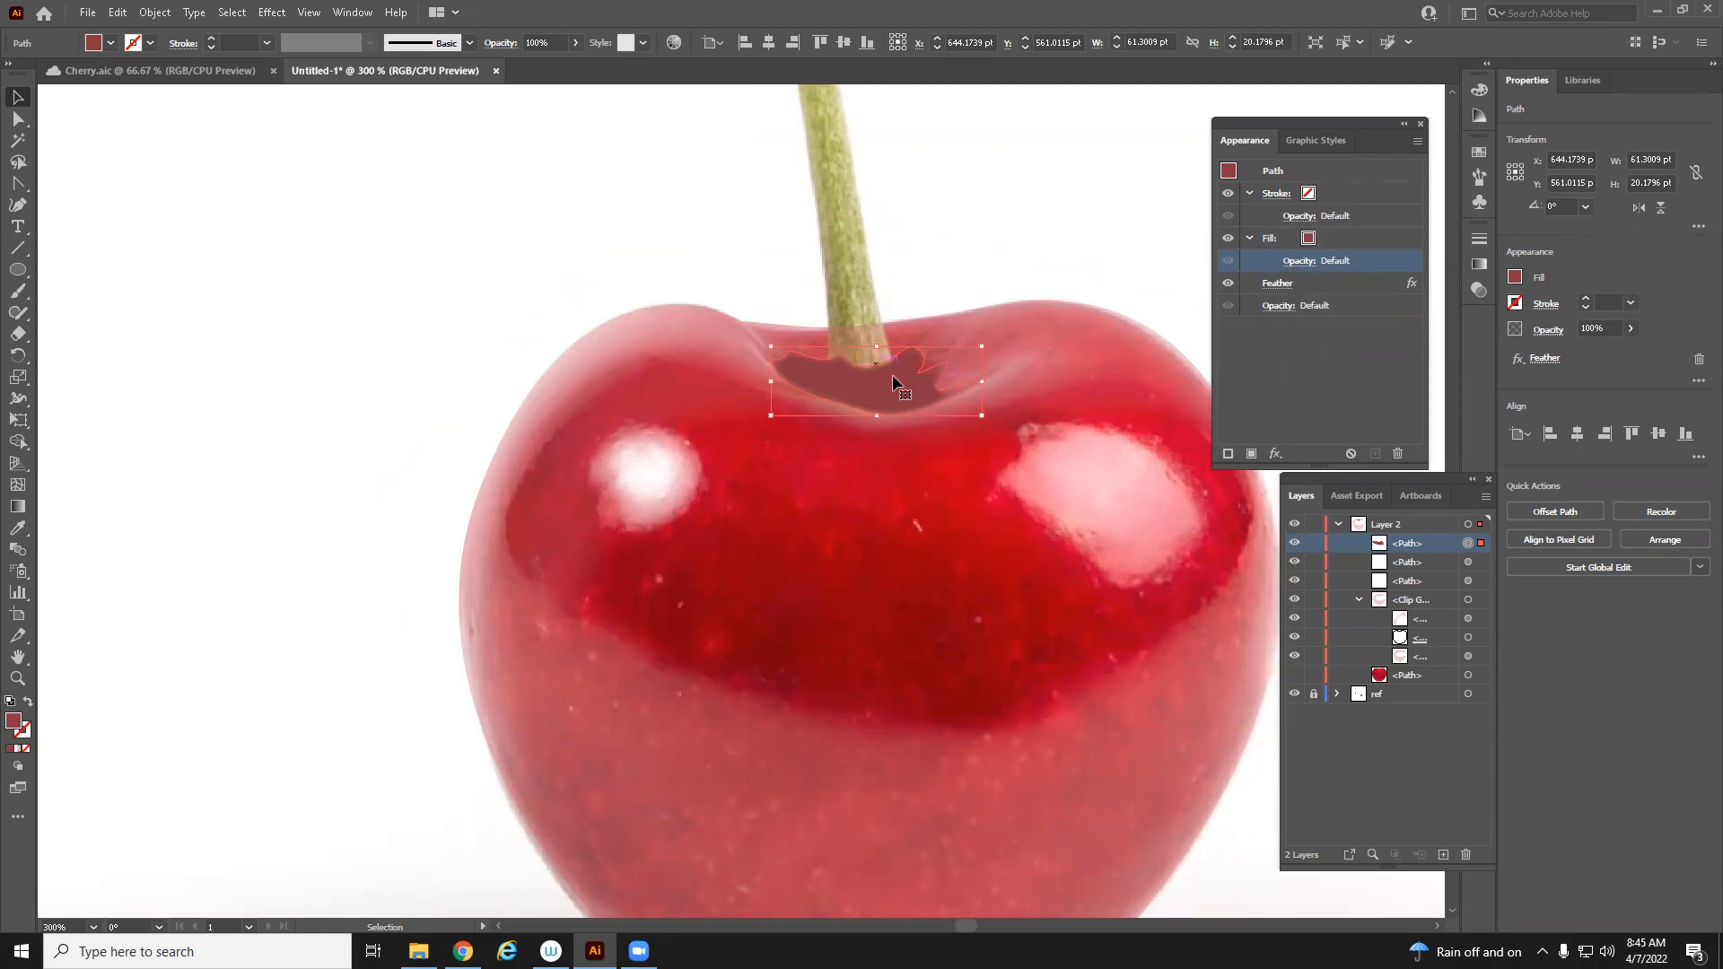
pyautogui.click(1301, 262)
pyautogui.click(1145, 298)
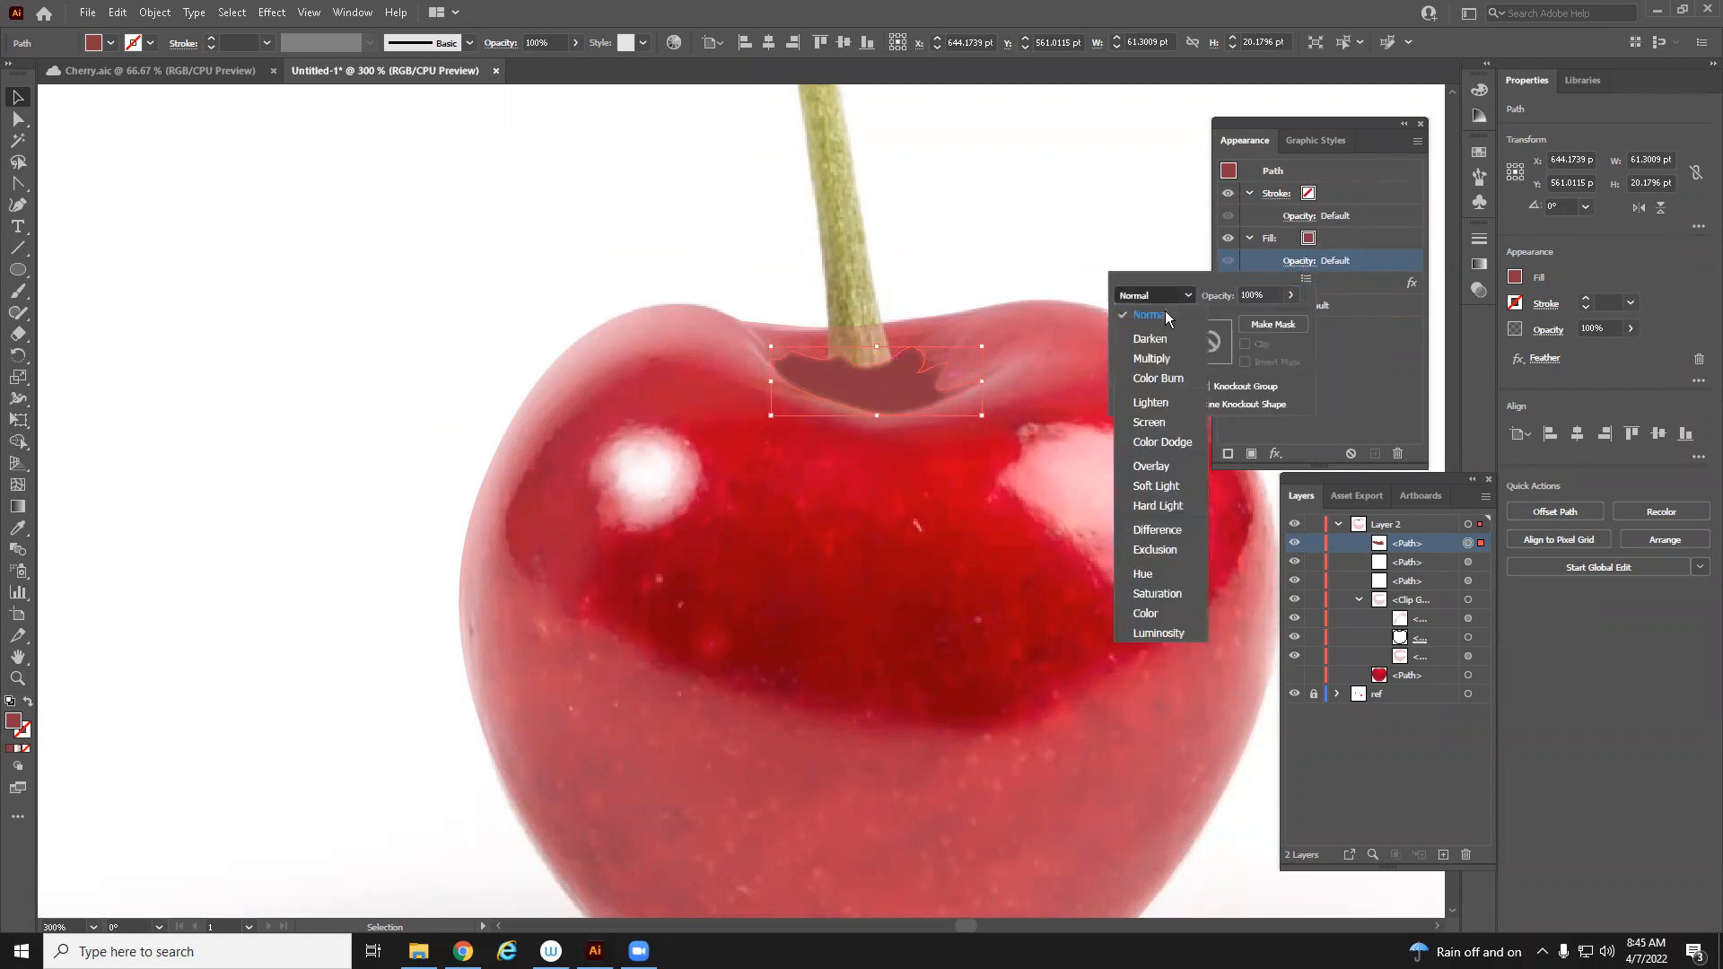
pyautogui.click(1167, 361)
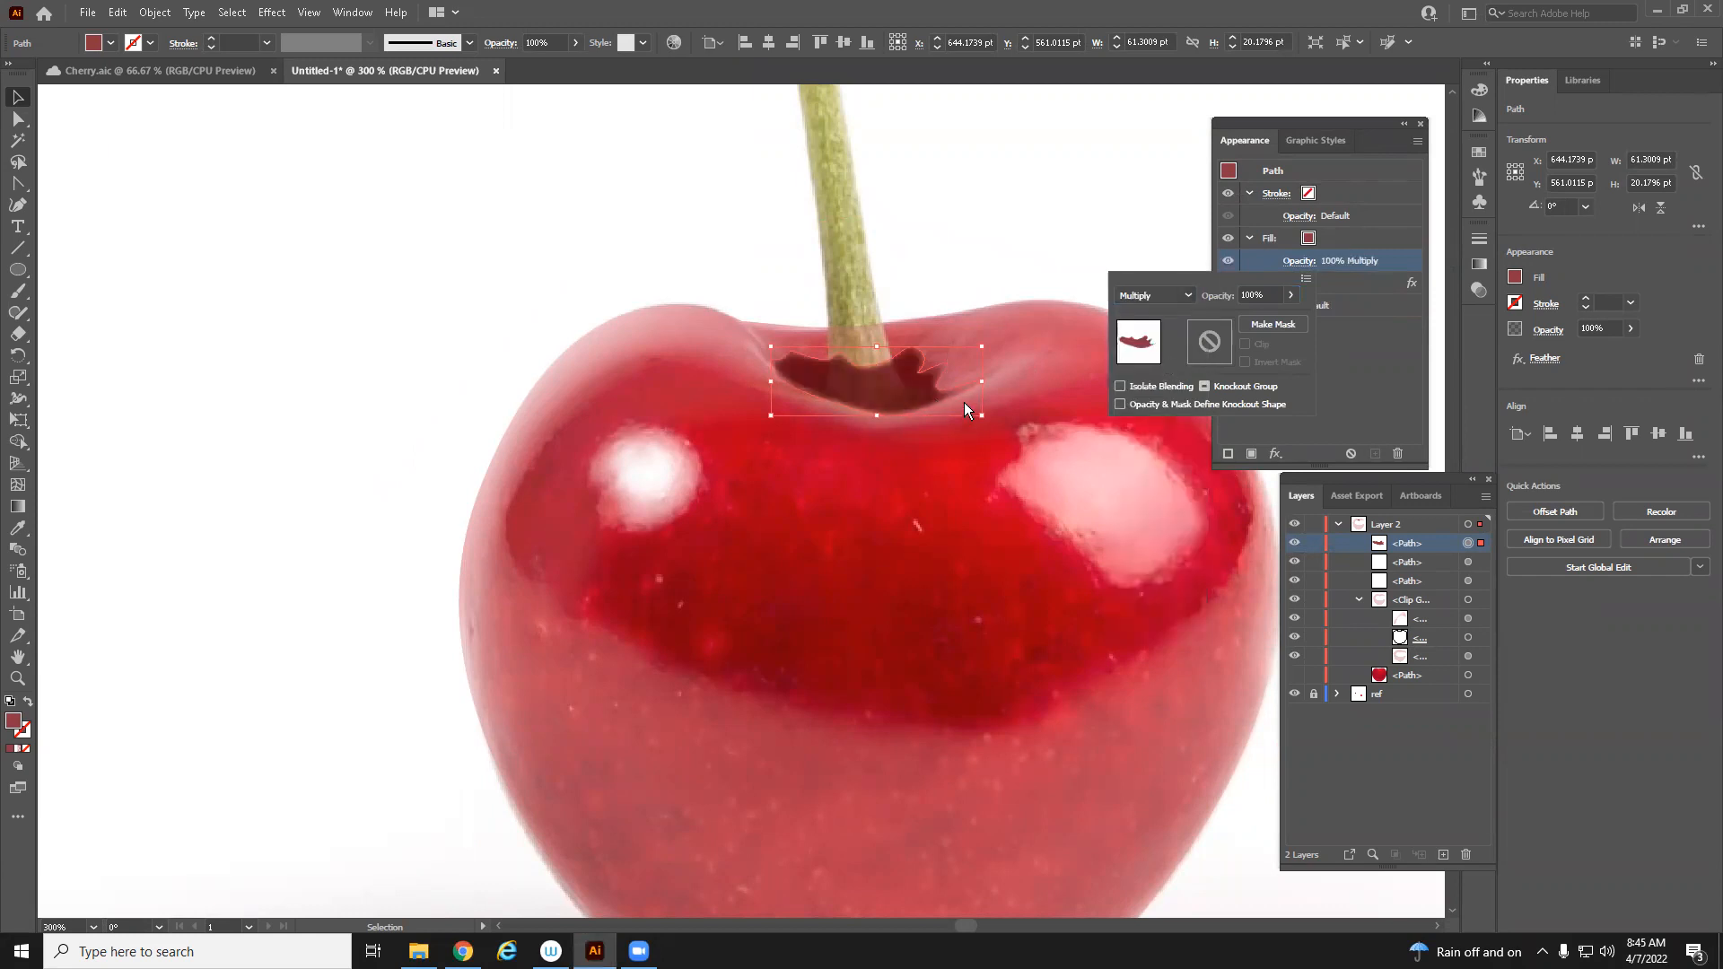
# Lower the shadow fill's opacity to 62%
pyautogui.click(1291, 295)
pyautogui.moveTo(1291, 317); pyautogui.dragTo(1262, 326)
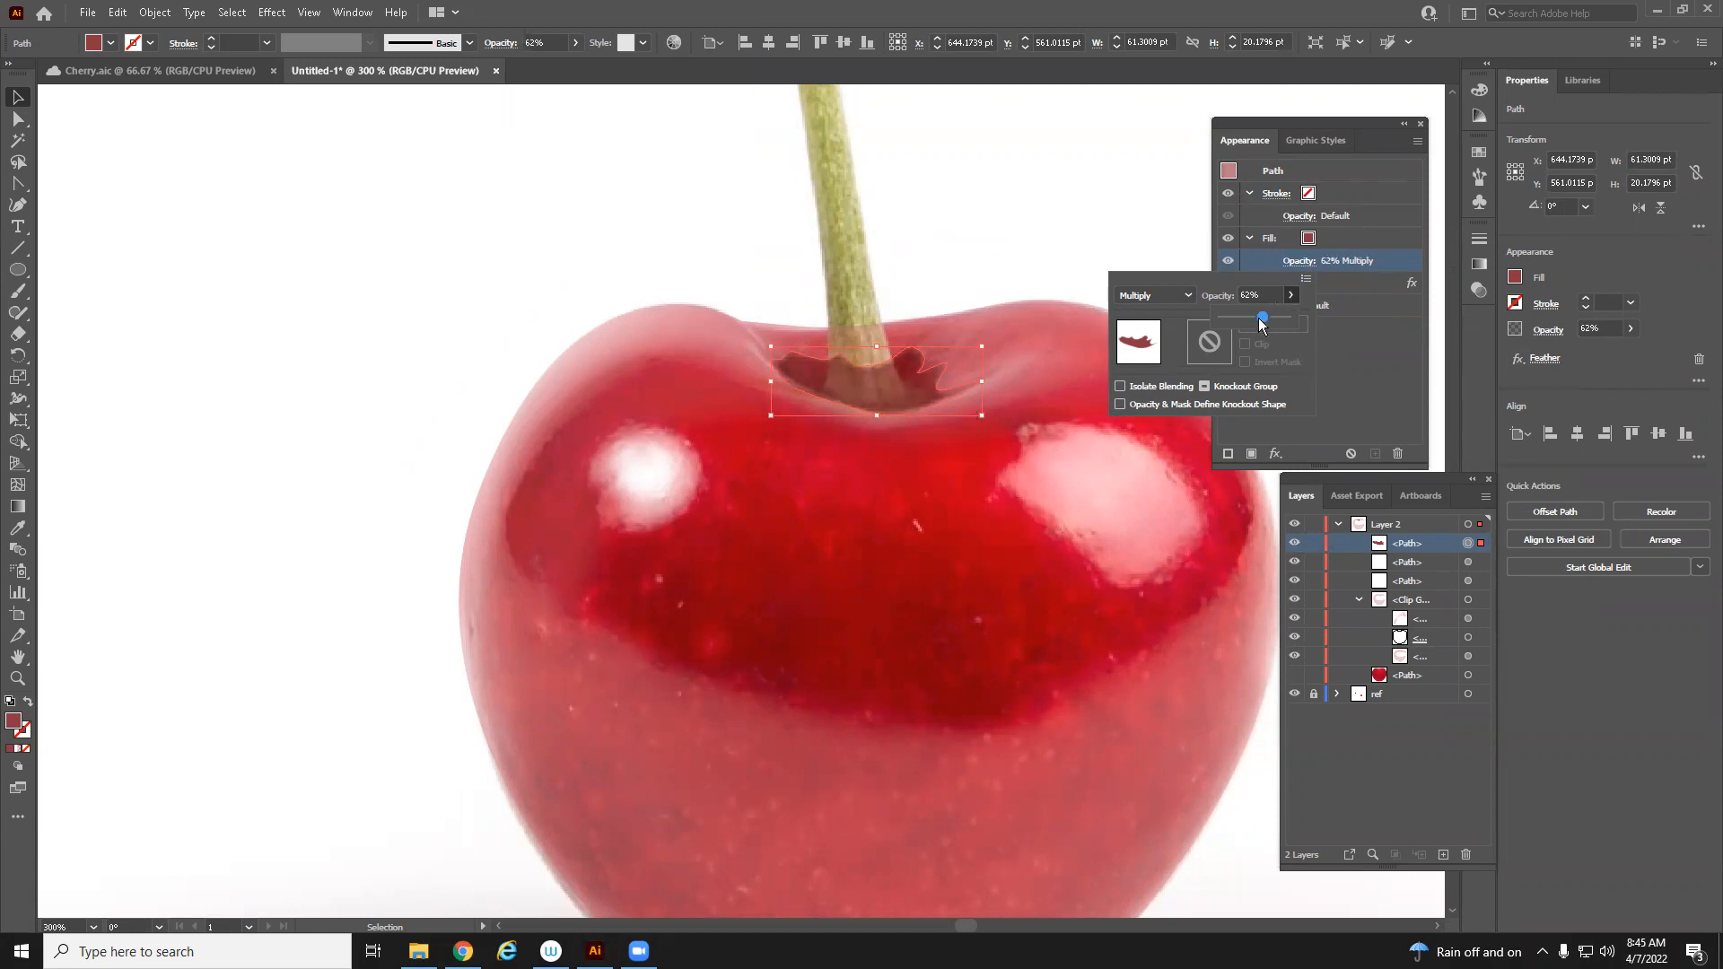
pyautogui.click(1292, 673)
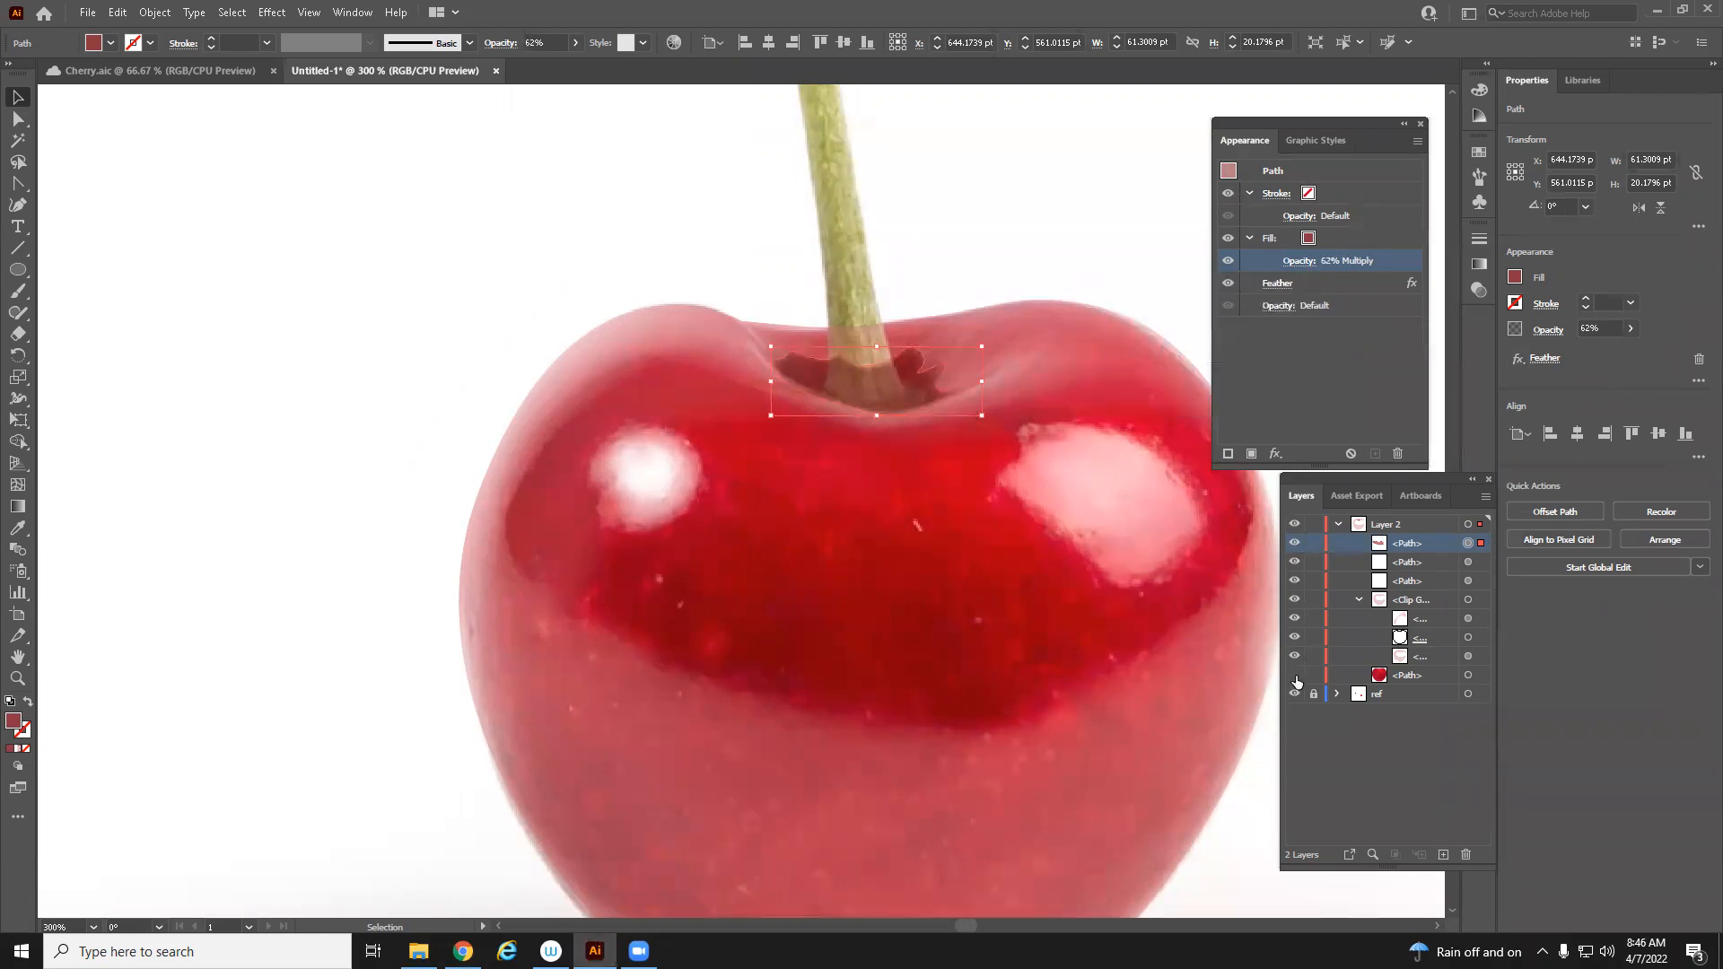
# Show the cherry body path again and set the shadow fill's opacity to 35%
pyautogui.click(1294, 675)
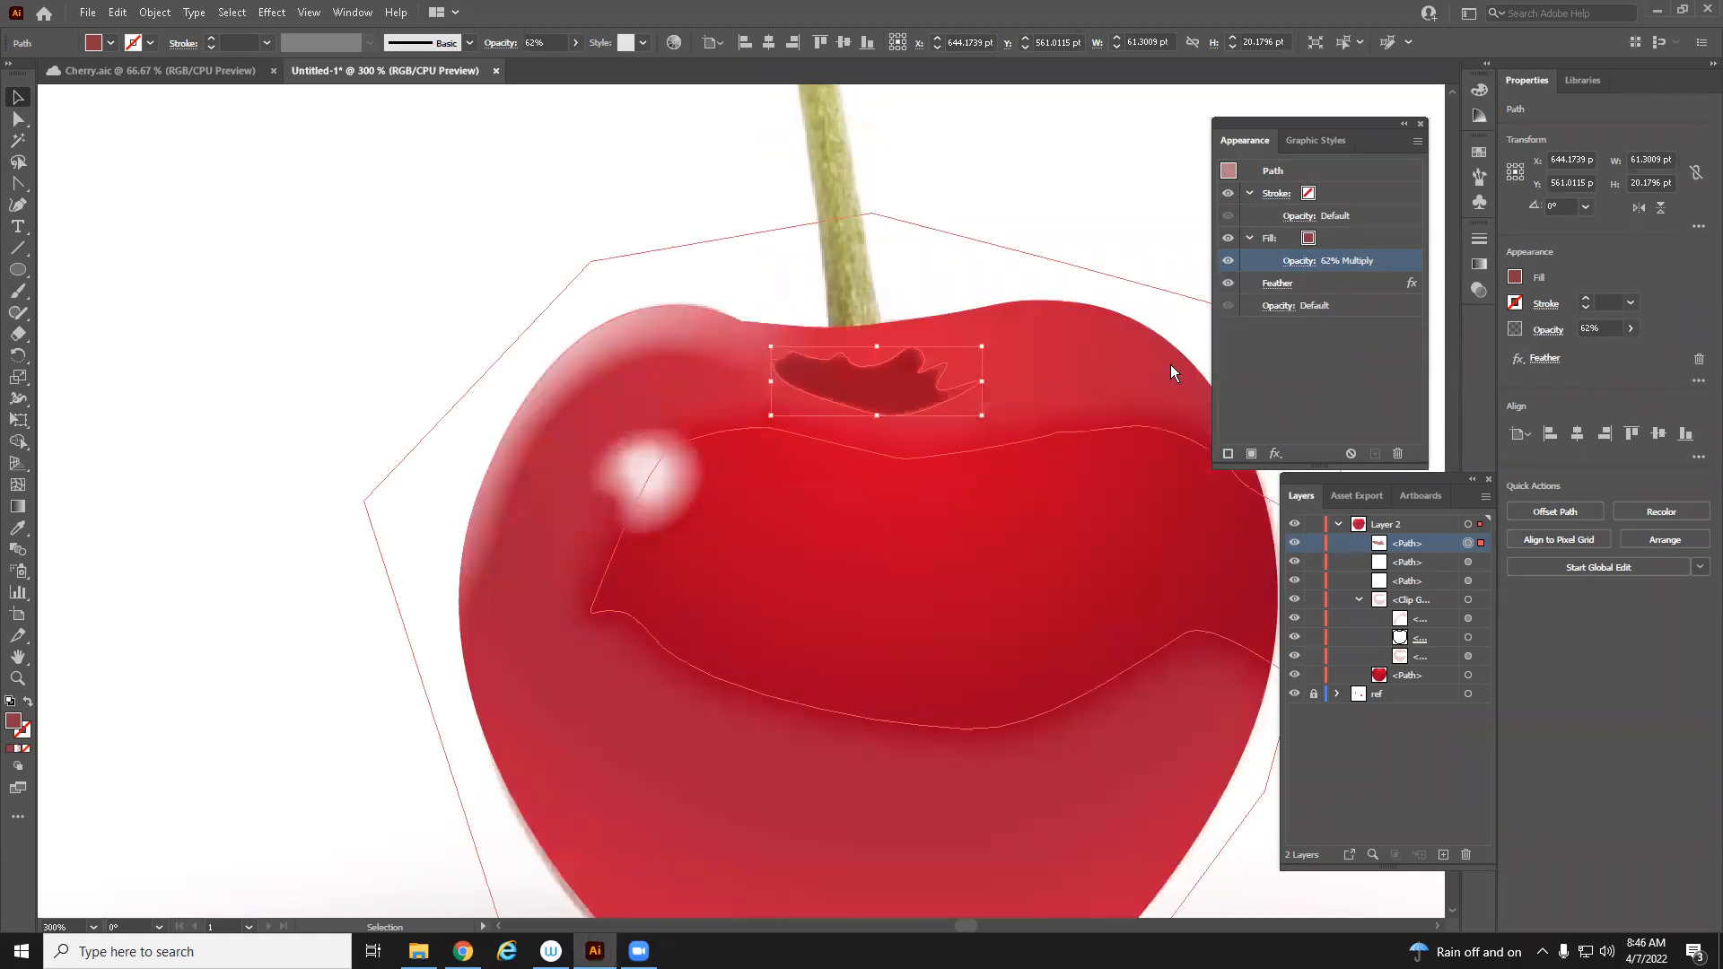
pyautogui.click(1305, 267)
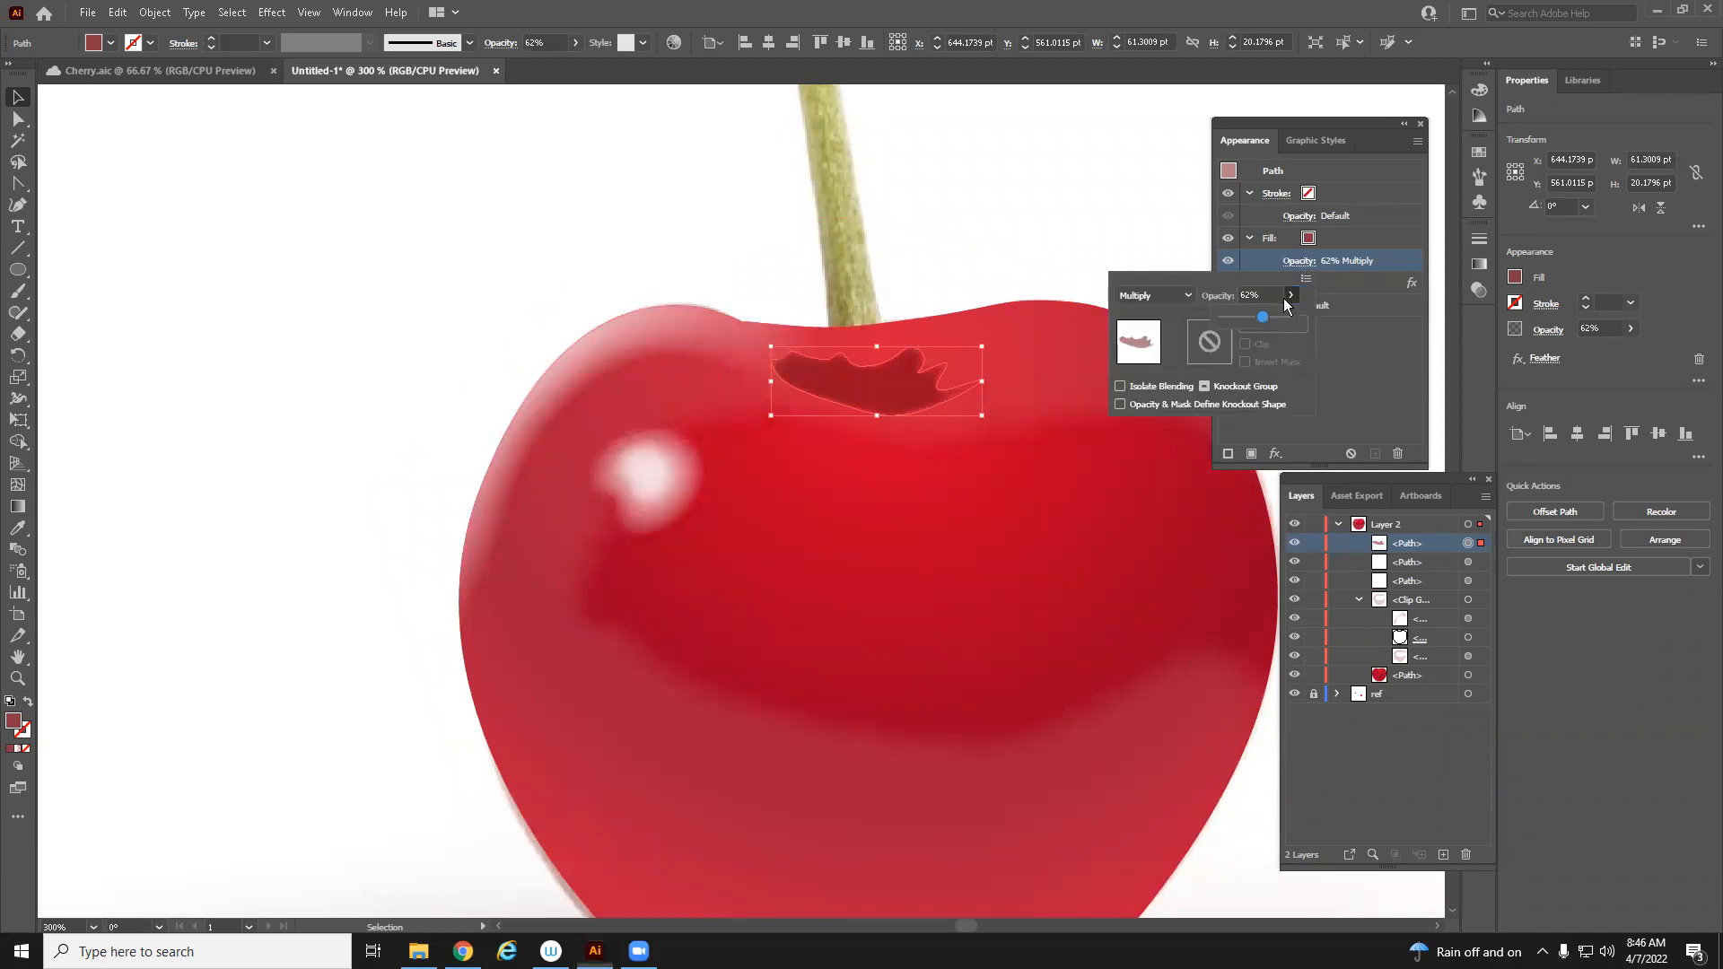
pyautogui.click(1245, 318)
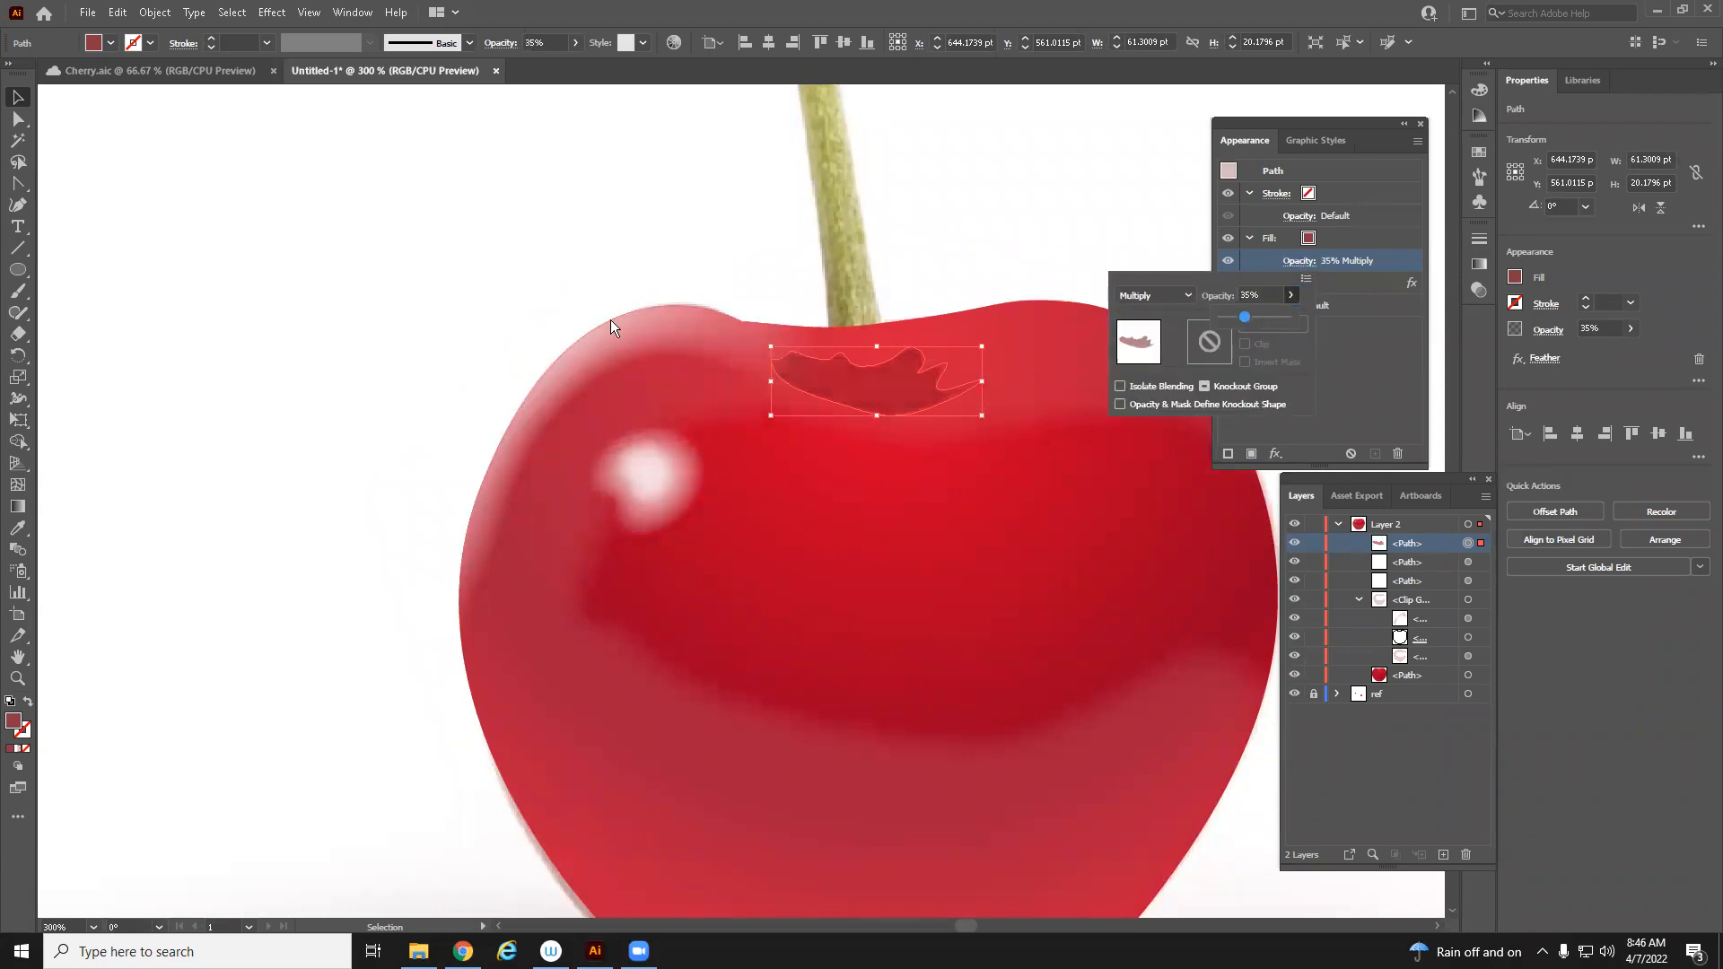
pyautogui.click(75, 129)
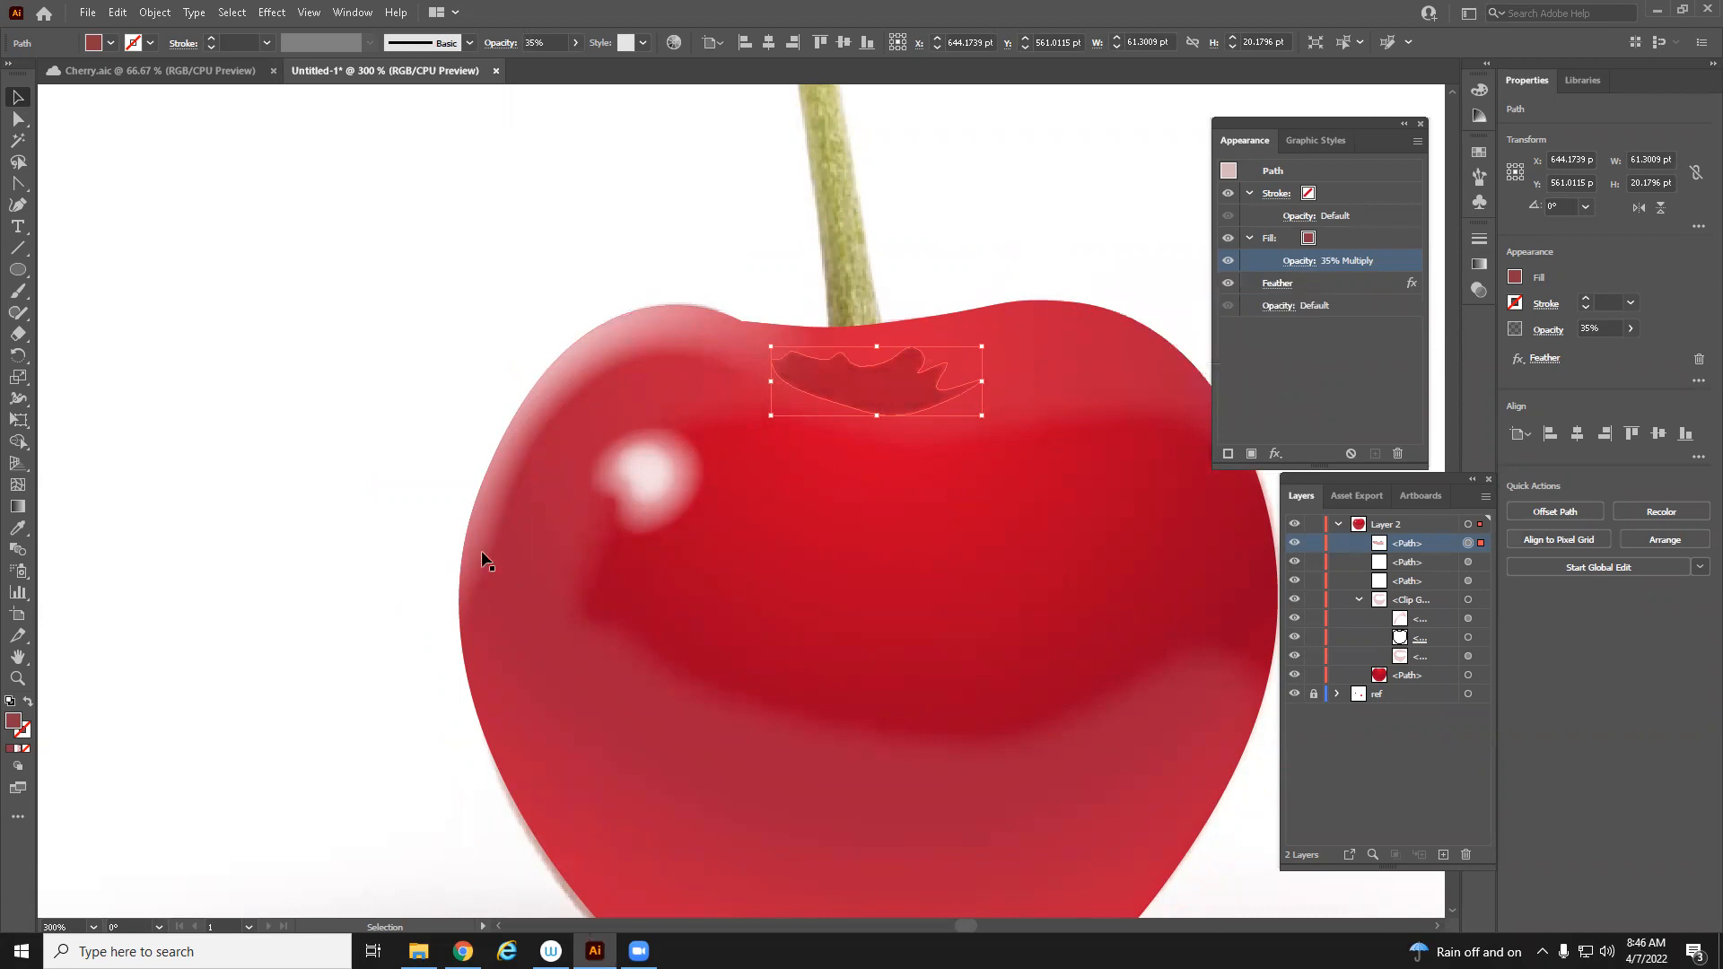
# Zoom out to view the whole cherry drawing beside the reference image
pyautogui.press('z')
pyautogui.keyDown('alt'); pyautogui.click(489, 595); pyautogui.keyUp('alt')
pyautogui.keyDown('alt'); pyautogui.click(492, 569); pyautogui.keyUp('alt')
pyautogui.moveTo(386, 479); pyautogui.dragTo(81, 565)
pyautogui.click(17, 99)
pyautogui.click(507, 636)
pyautogui.press('z')
pyautogui.keyDown('alt'); pyautogui.click(1042, 734); pyautogui.keyUp('alt')
pyautogui.keyDown('alt'); pyautogui.click(1042, 733); pyautogui.keyUp('alt')
pyautogui.moveTo(556, 503); pyautogui.dragTo(1150, 815)
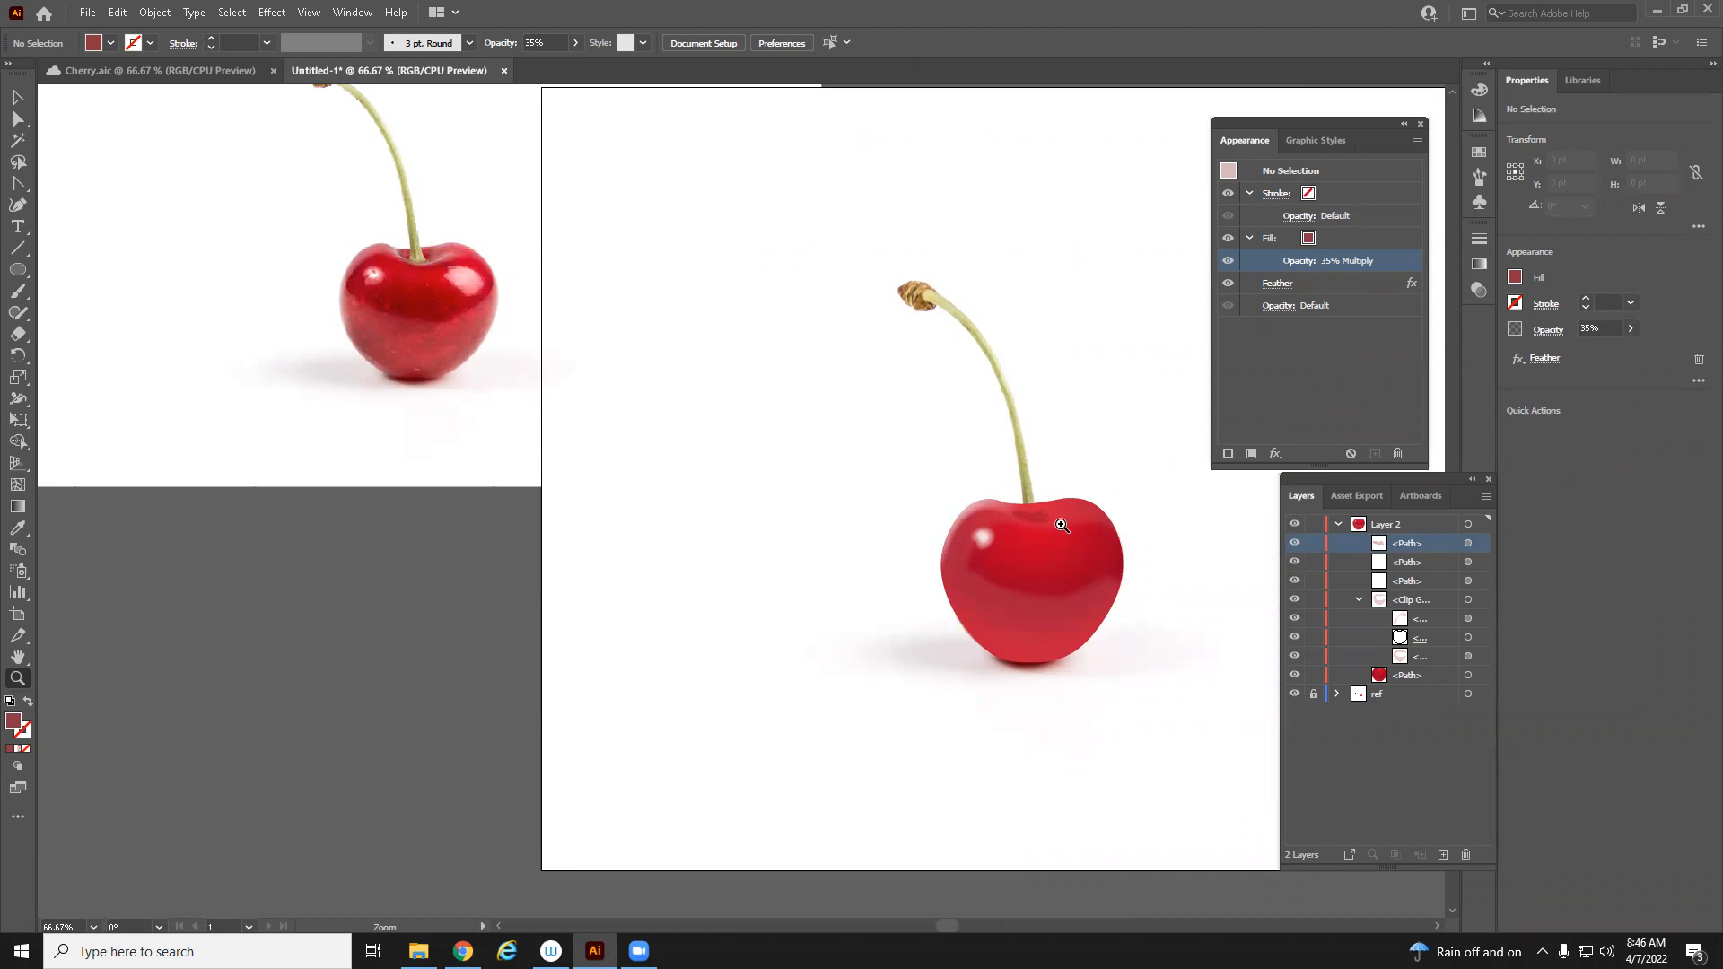
pyautogui.moveTo(1062, 525); pyautogui.dragTo(901, 637)
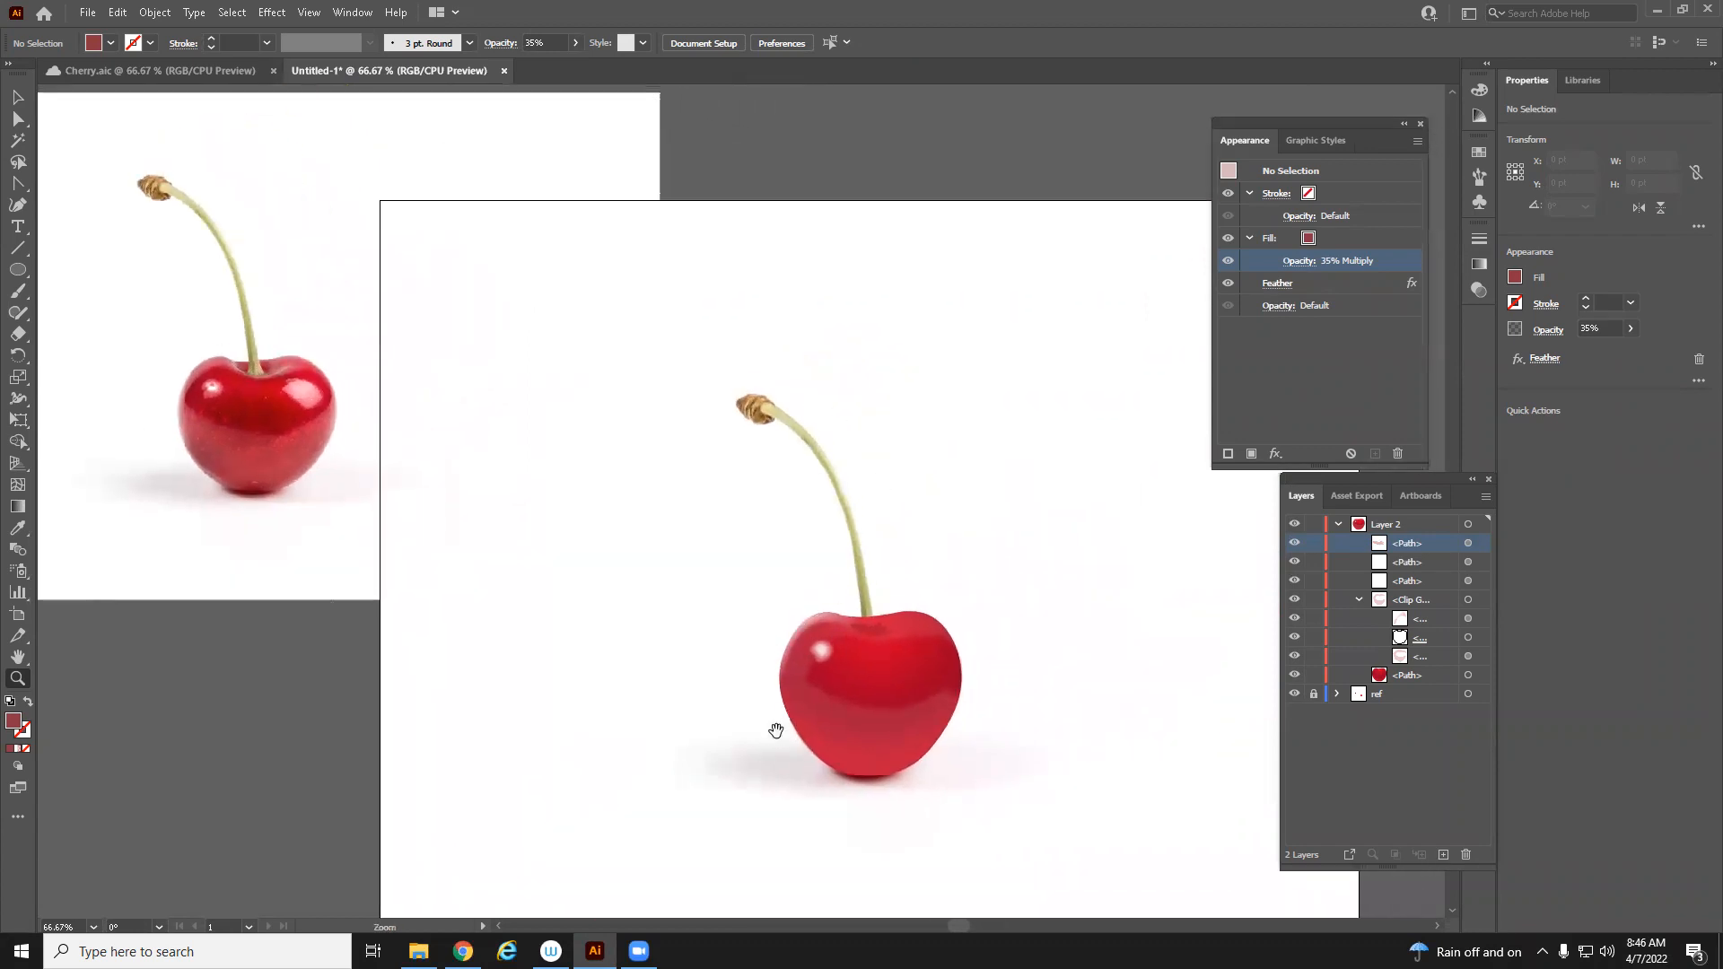
pyautogui.moveTo(777, 731); pyautogui.dragTo(869, 662)
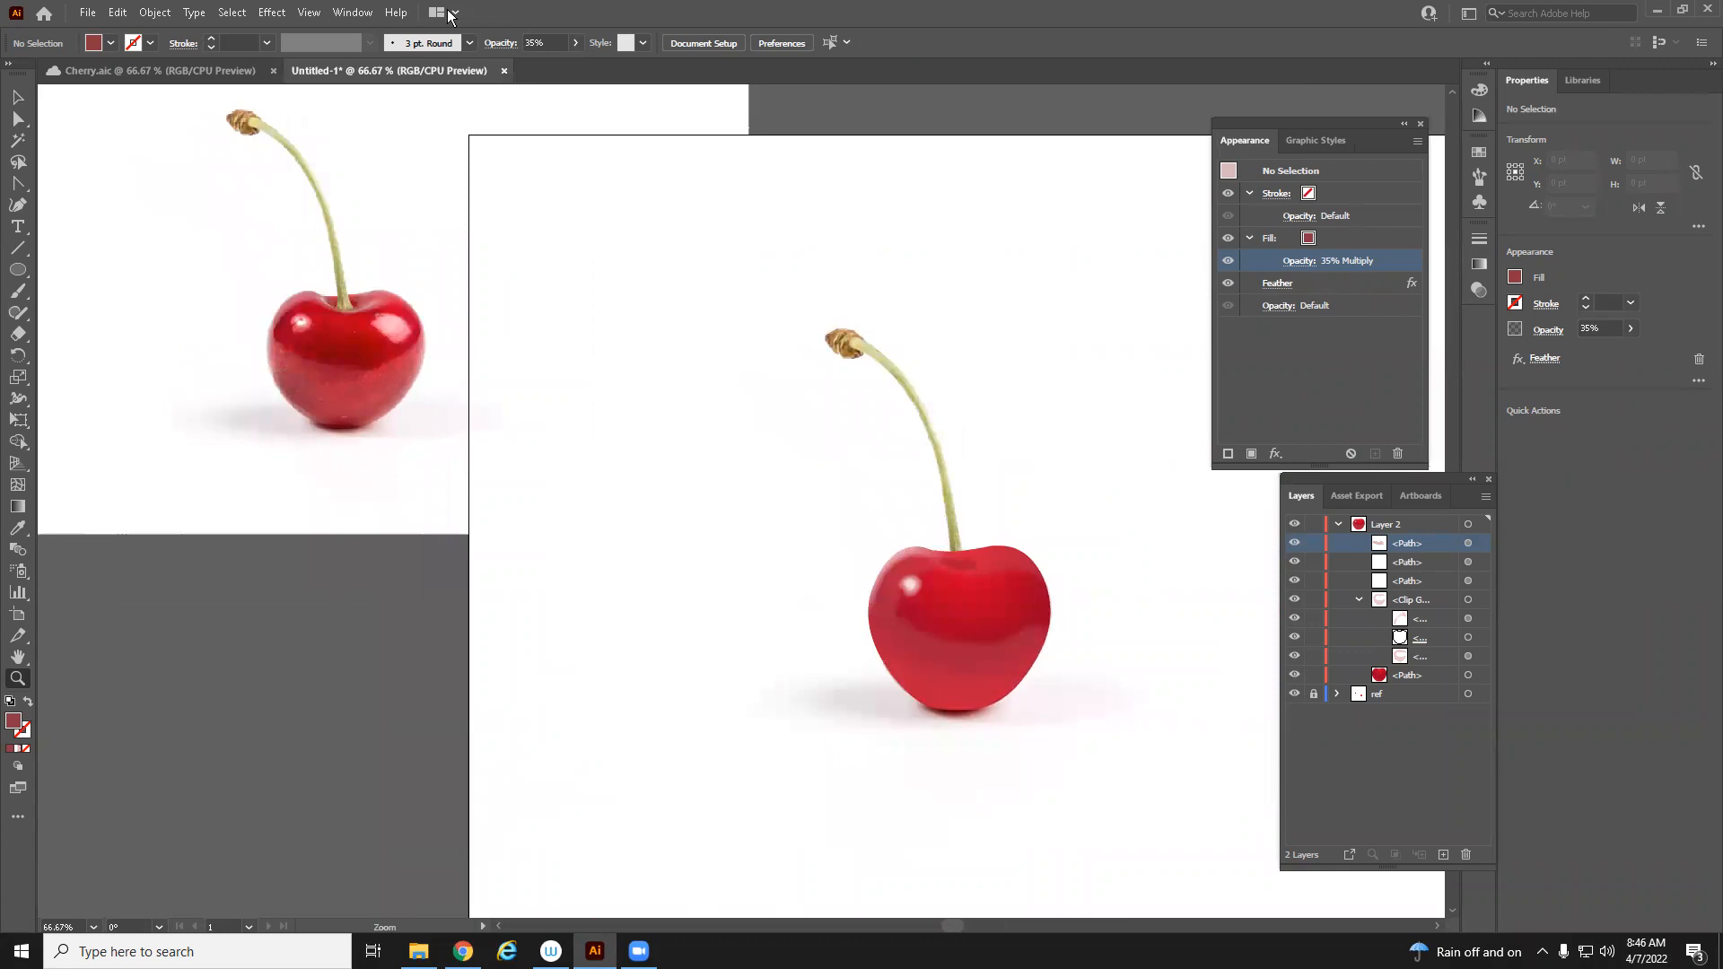
# Open the Pathfinder panel
pyautogui.click(274, 13)
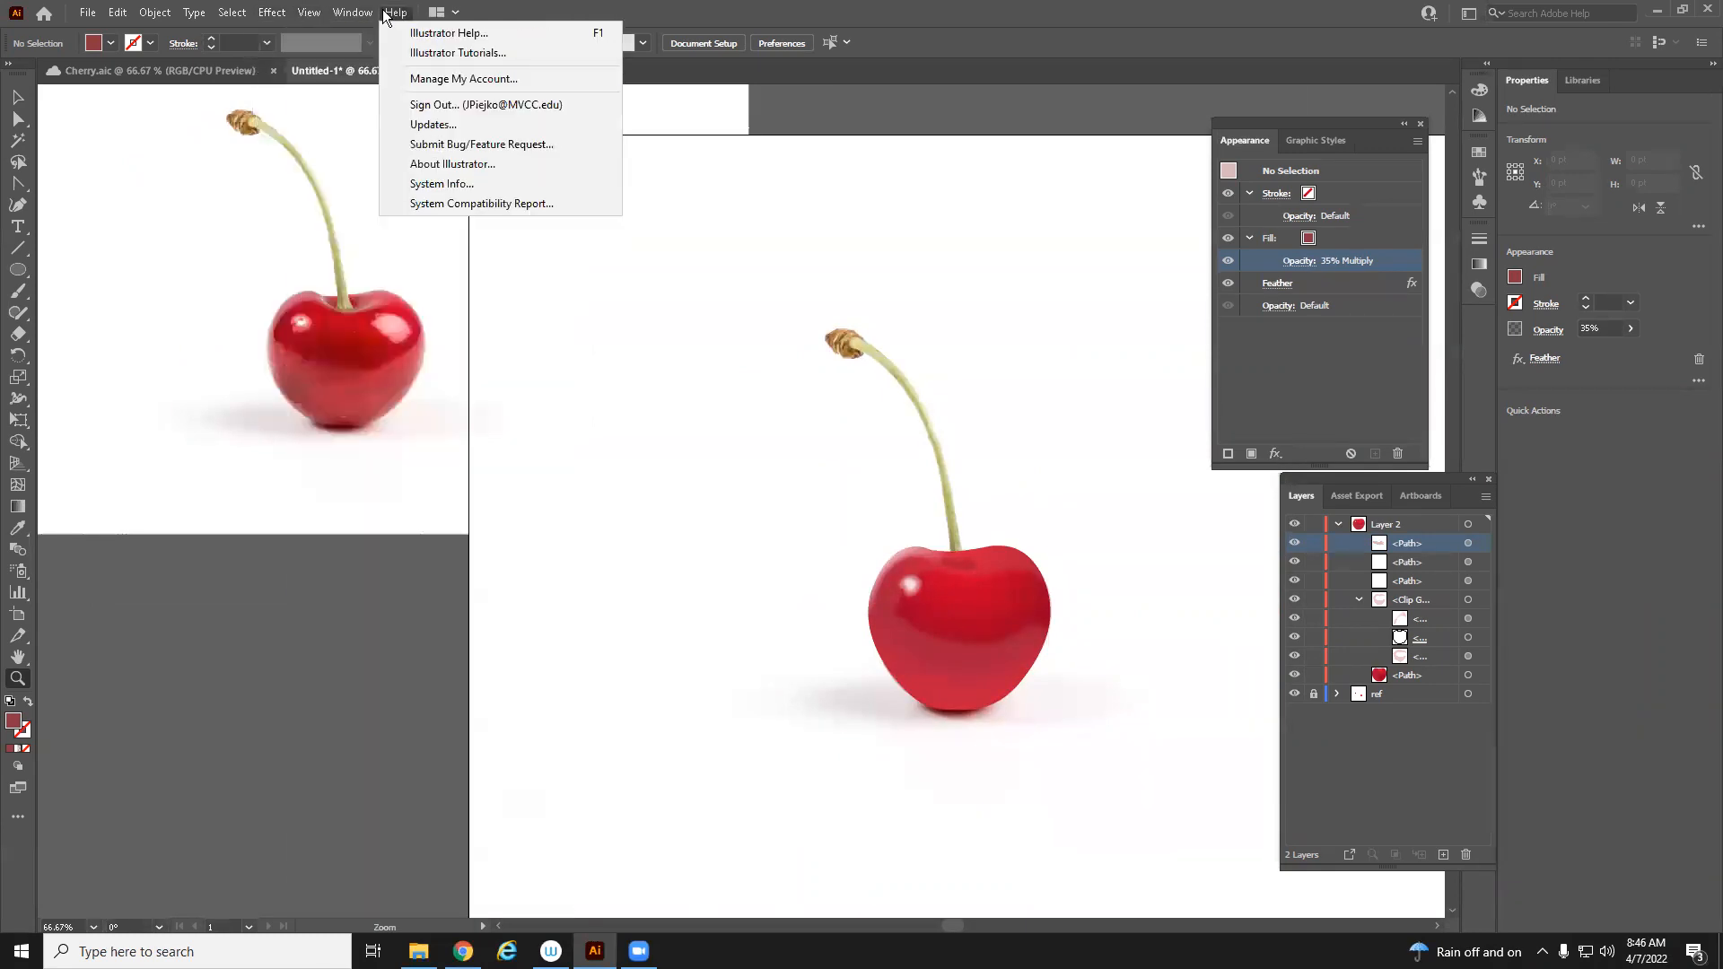
pyautogui.moveTo(352, 13)
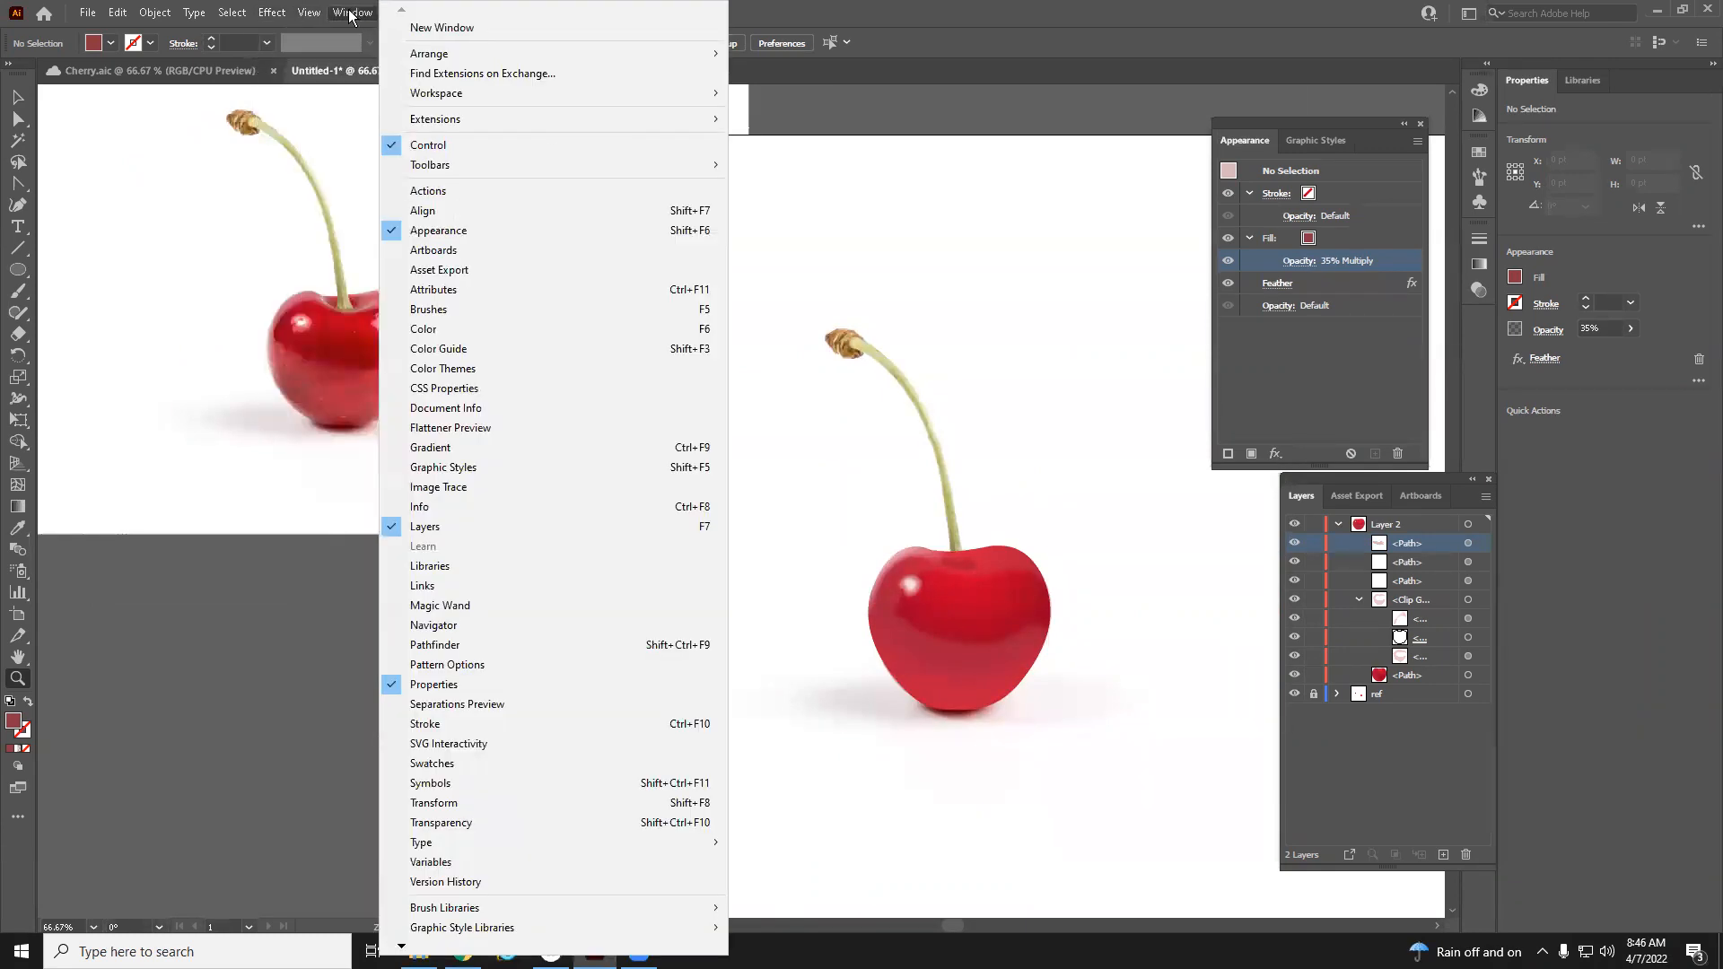
pyautogui.click(468, 646)
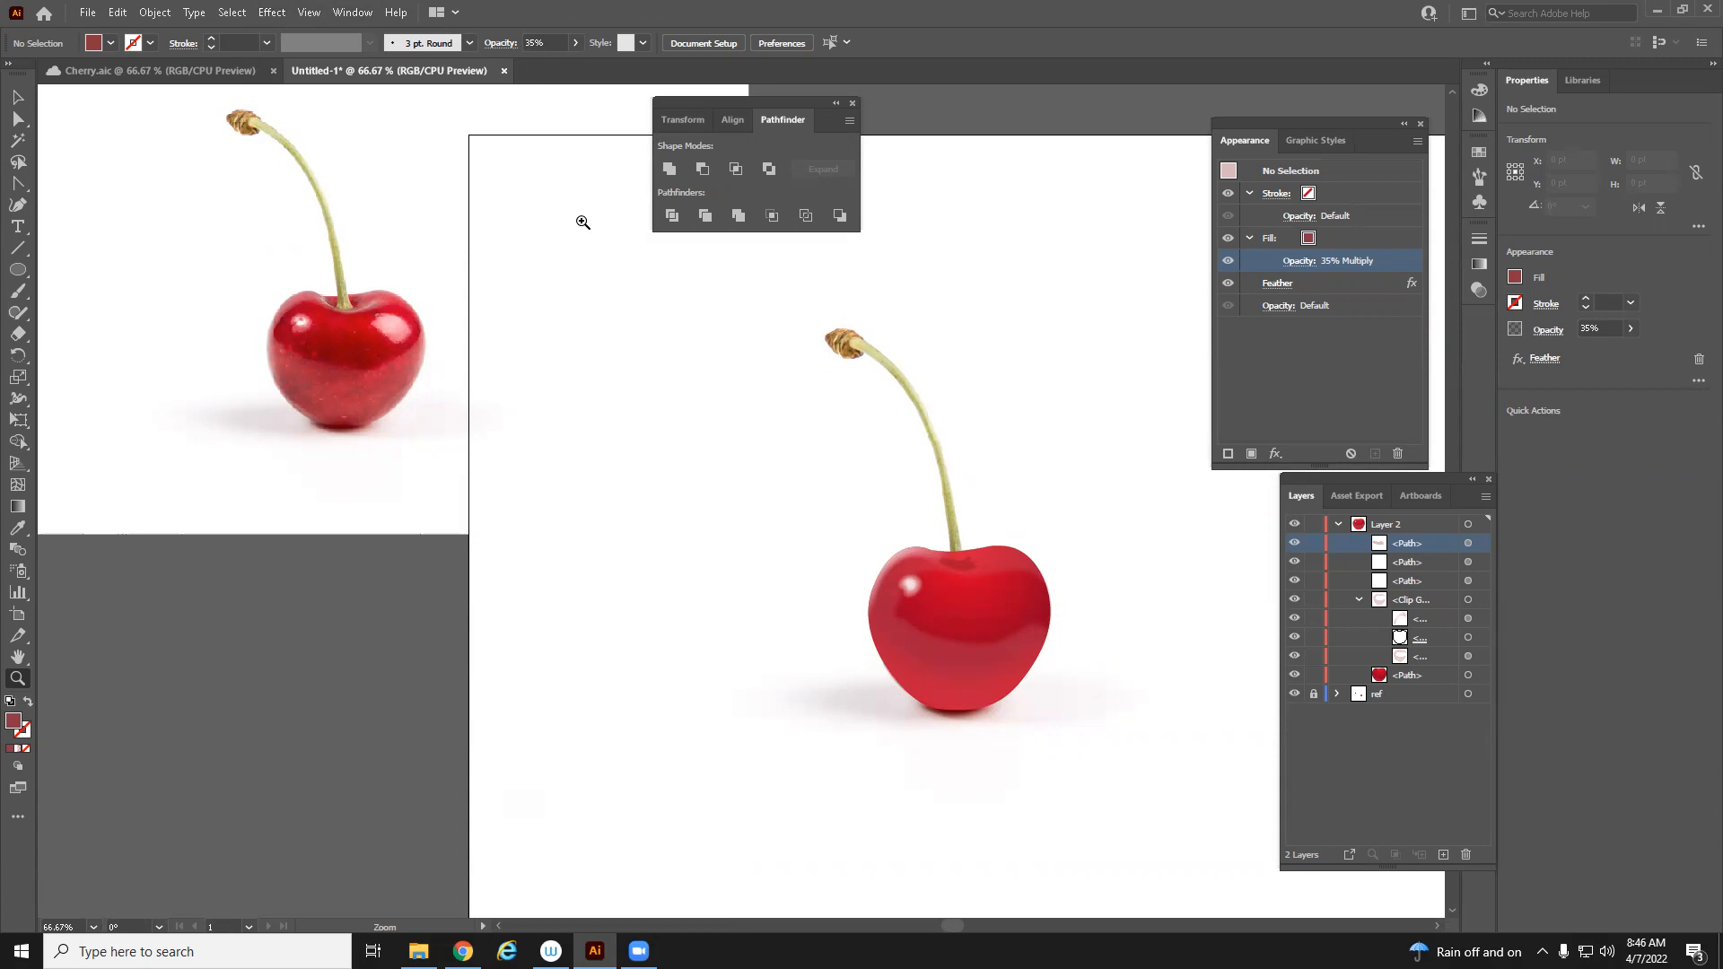
# Switch to the browser and open the Pathfinder Tool link on the course page
pyautogui.click(463, 951)
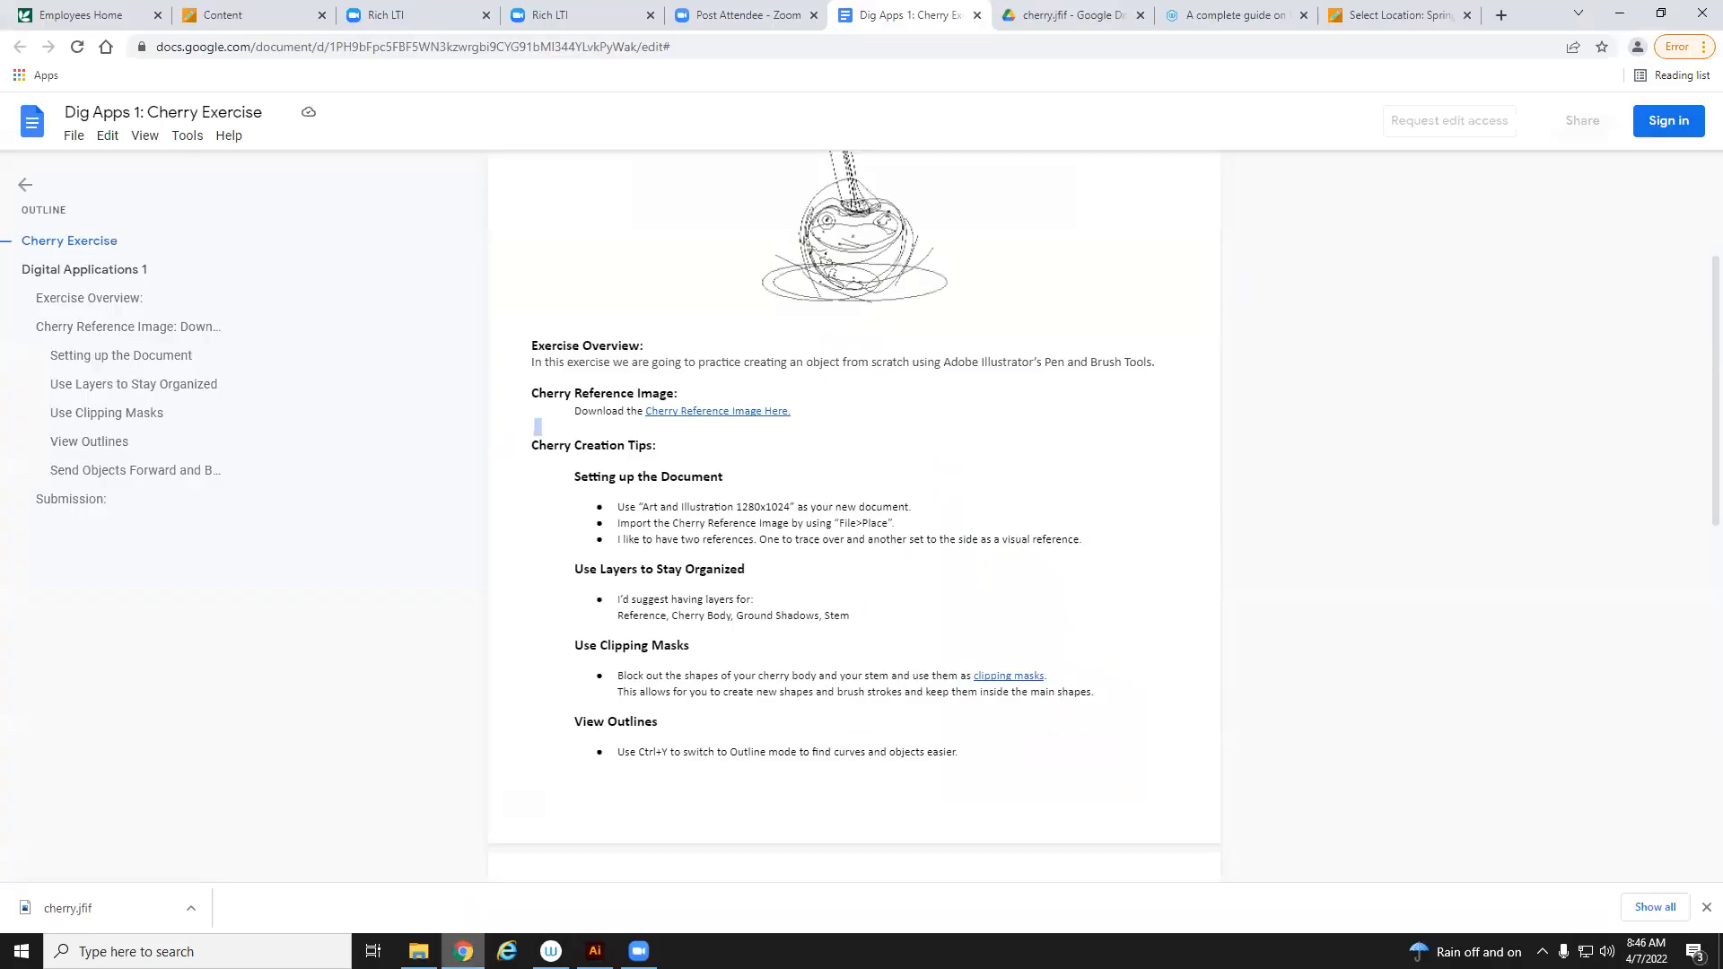
pyautogui.click(225, 15)
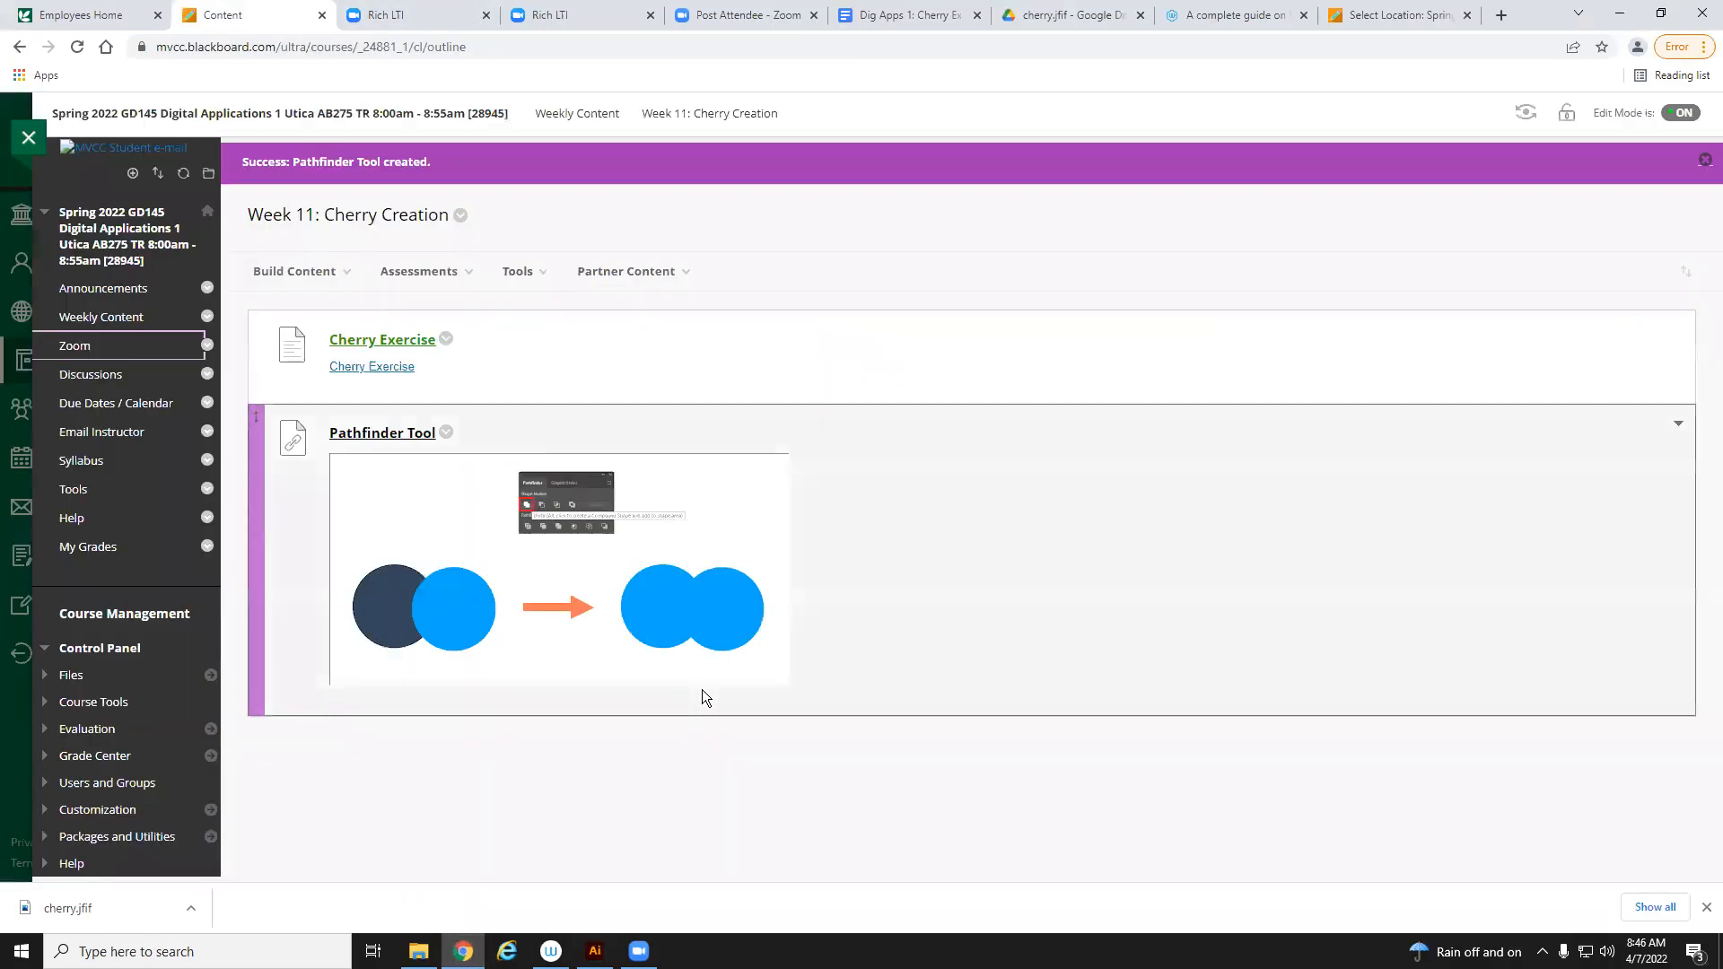
pyautogui.click(374, 436)
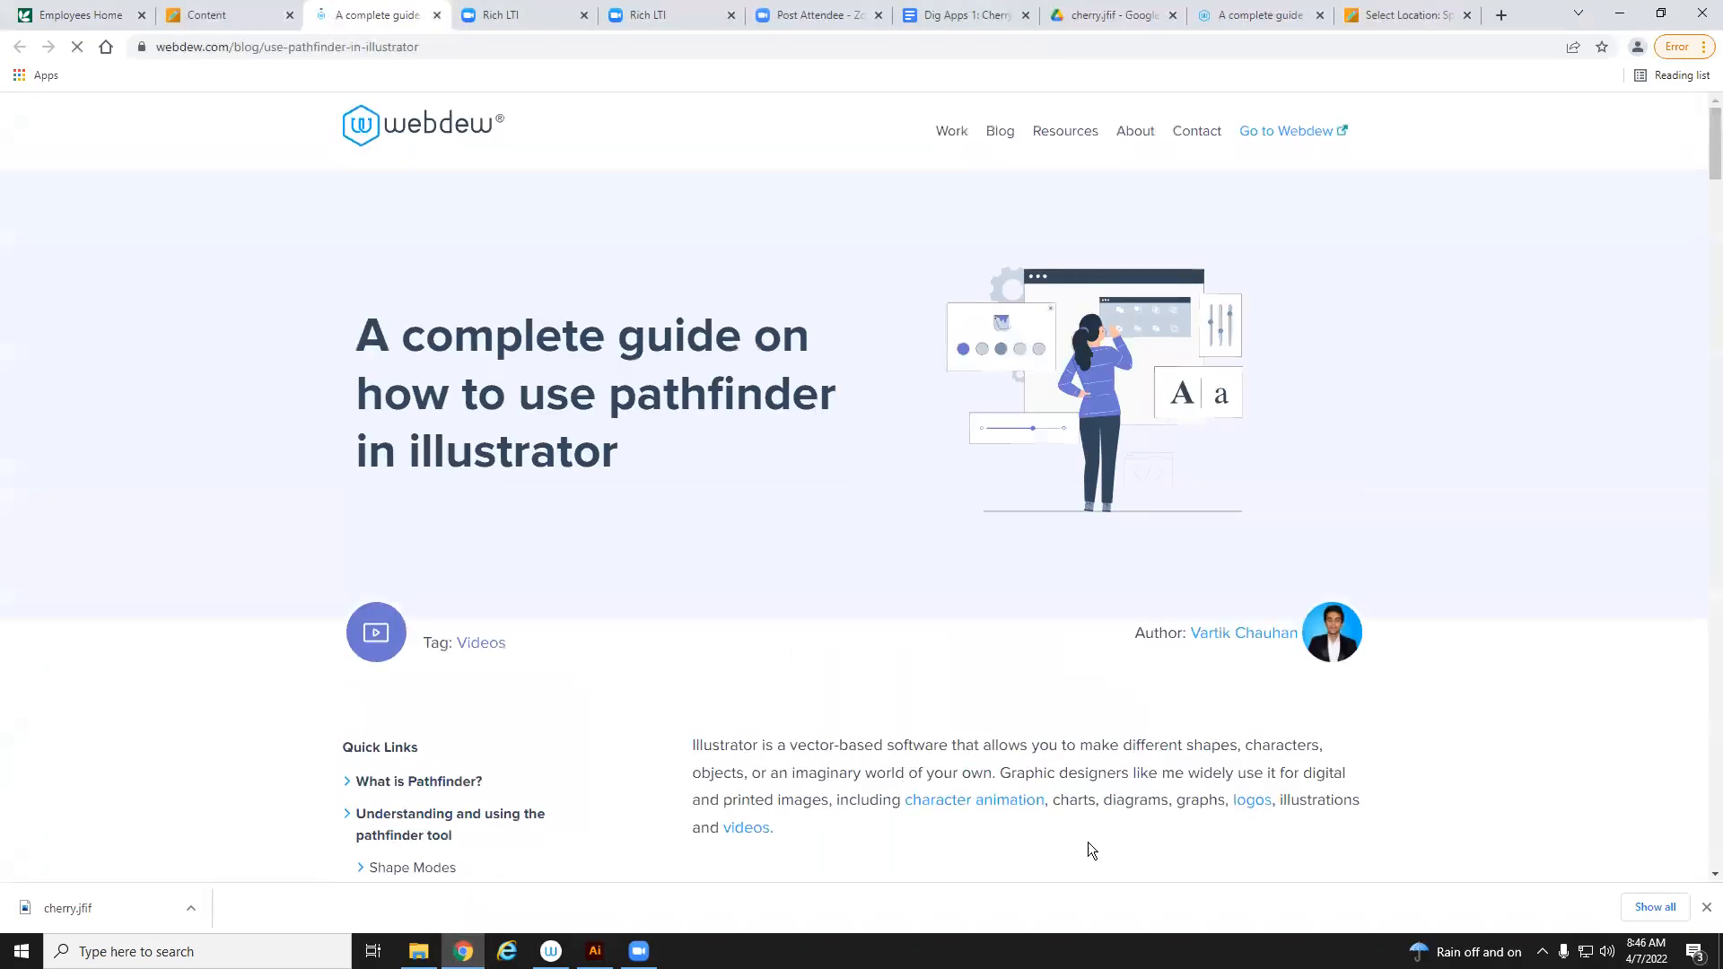
# Read through the Pathfinder guide's shape modes and pathfinder options, then return to Illustrator
pyautogui.scroll(-13, 1091, 849)
pyautogui.scroll(-1, 894, 774)
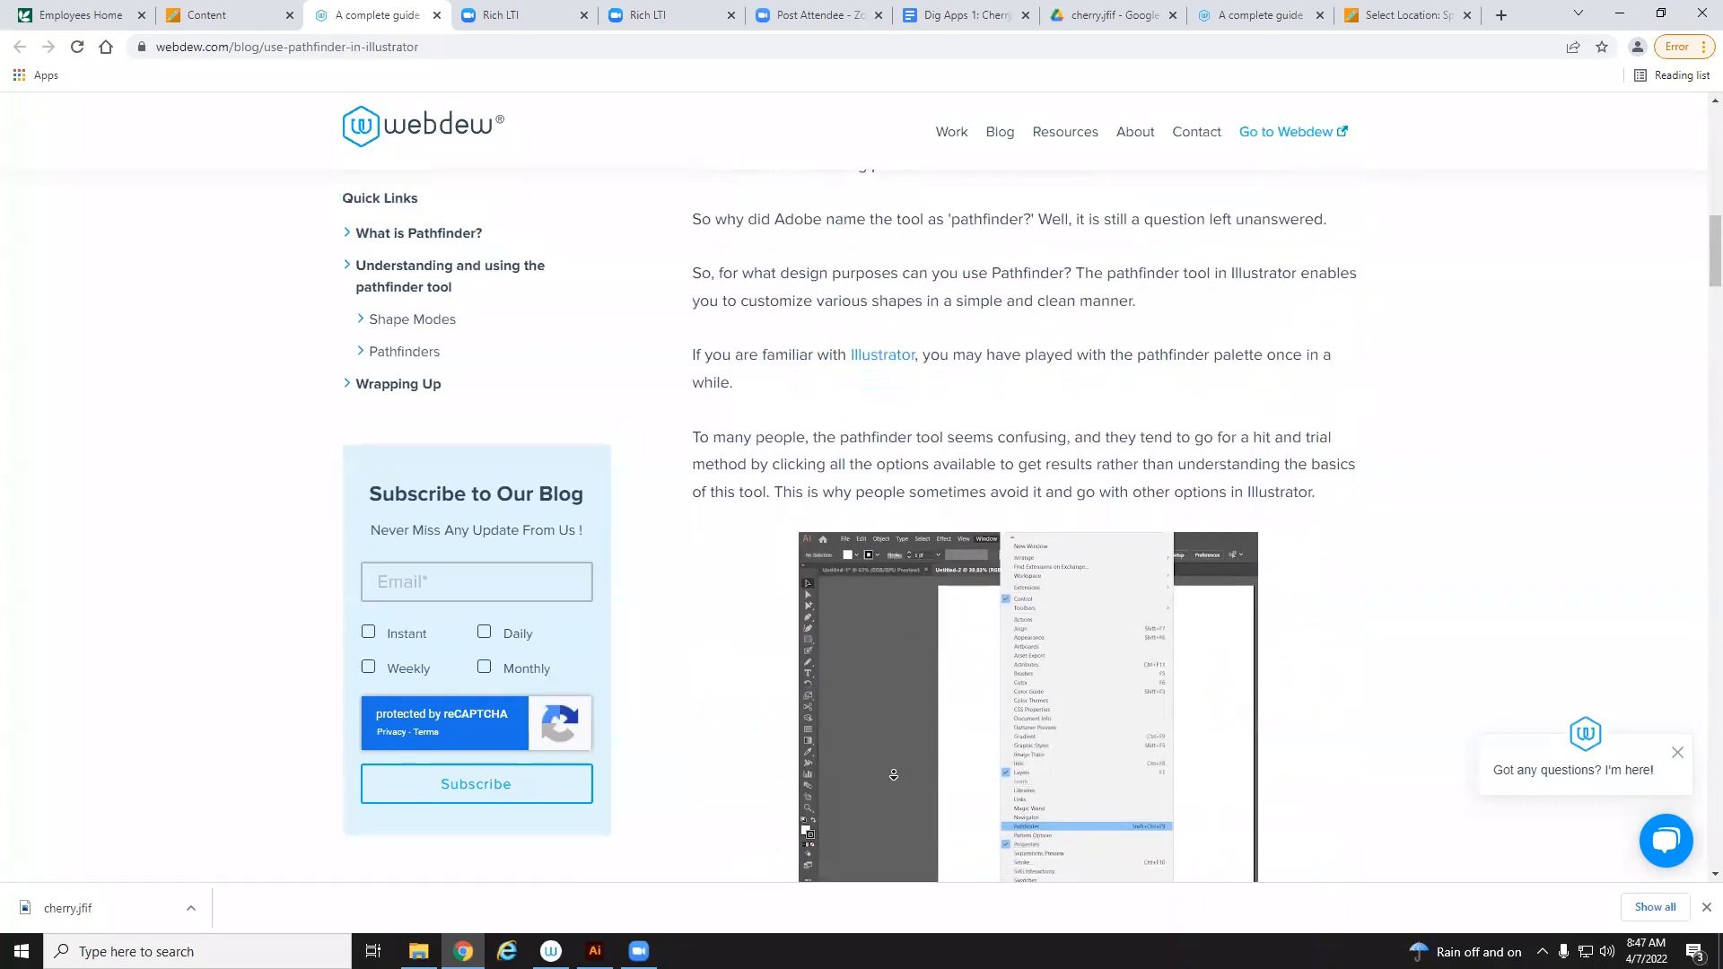
pyautogui.scroll(13, 1104, 573)
pyautogui.moveTo(1707, 139); pyautogui.dragTo(1707, 427)
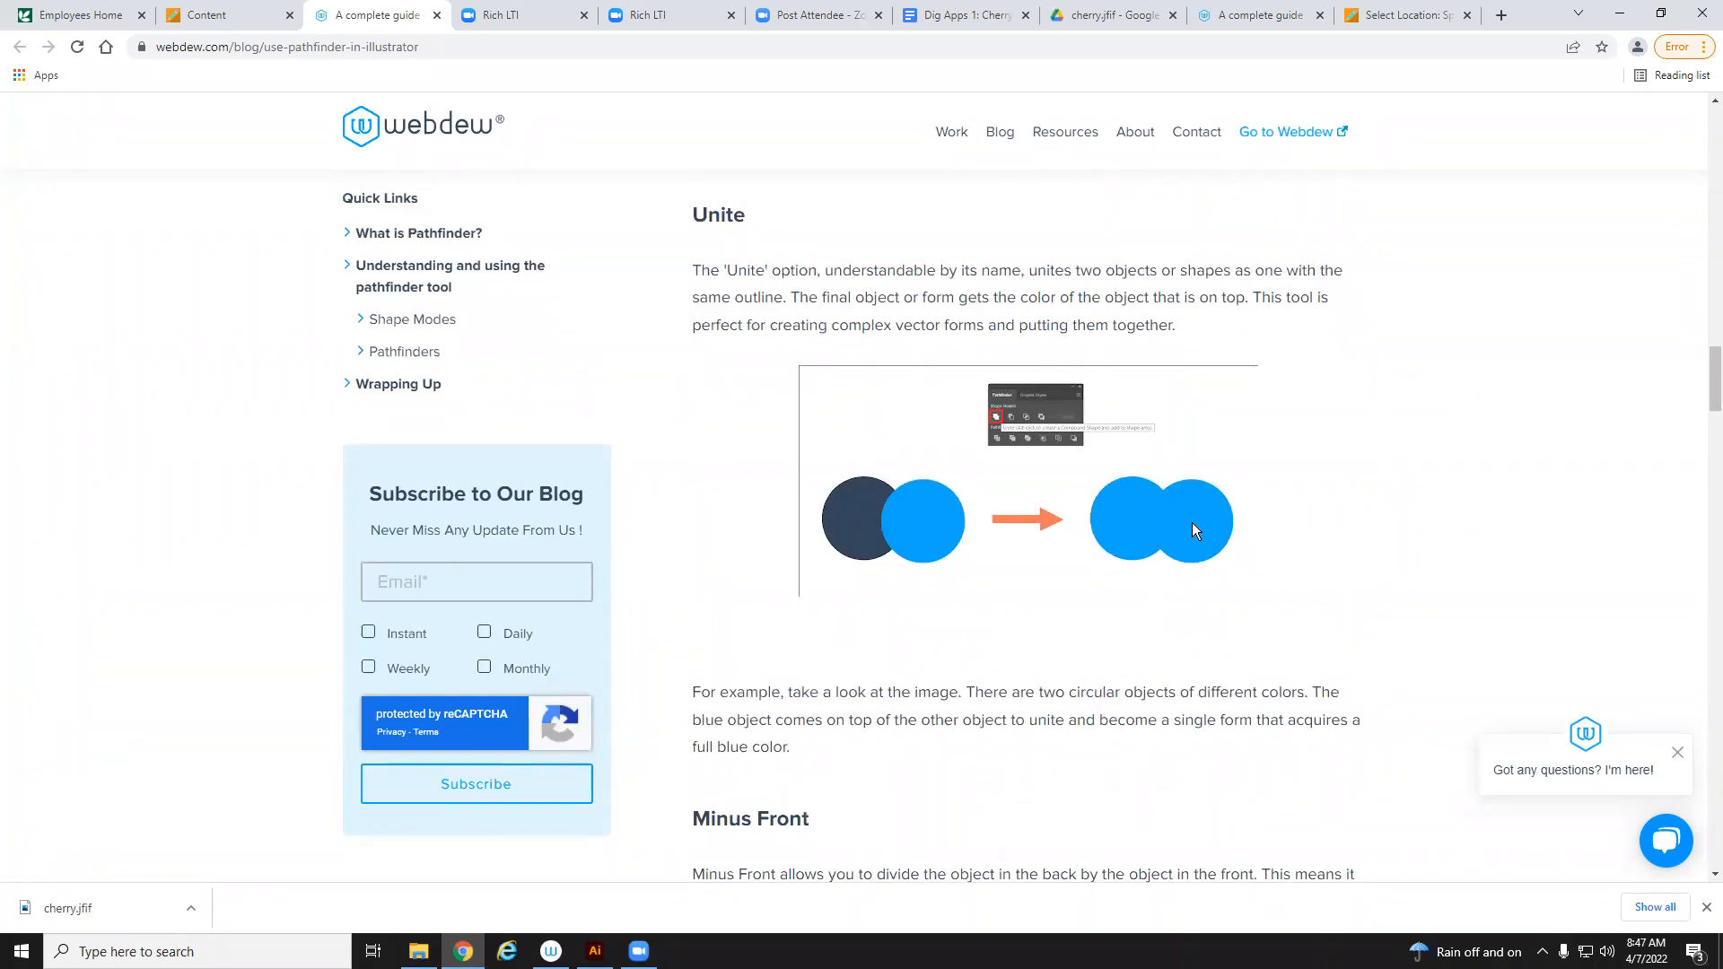
pyautogui.moveTo(1708, 370); pyautogui.dragTo(1707, 409)
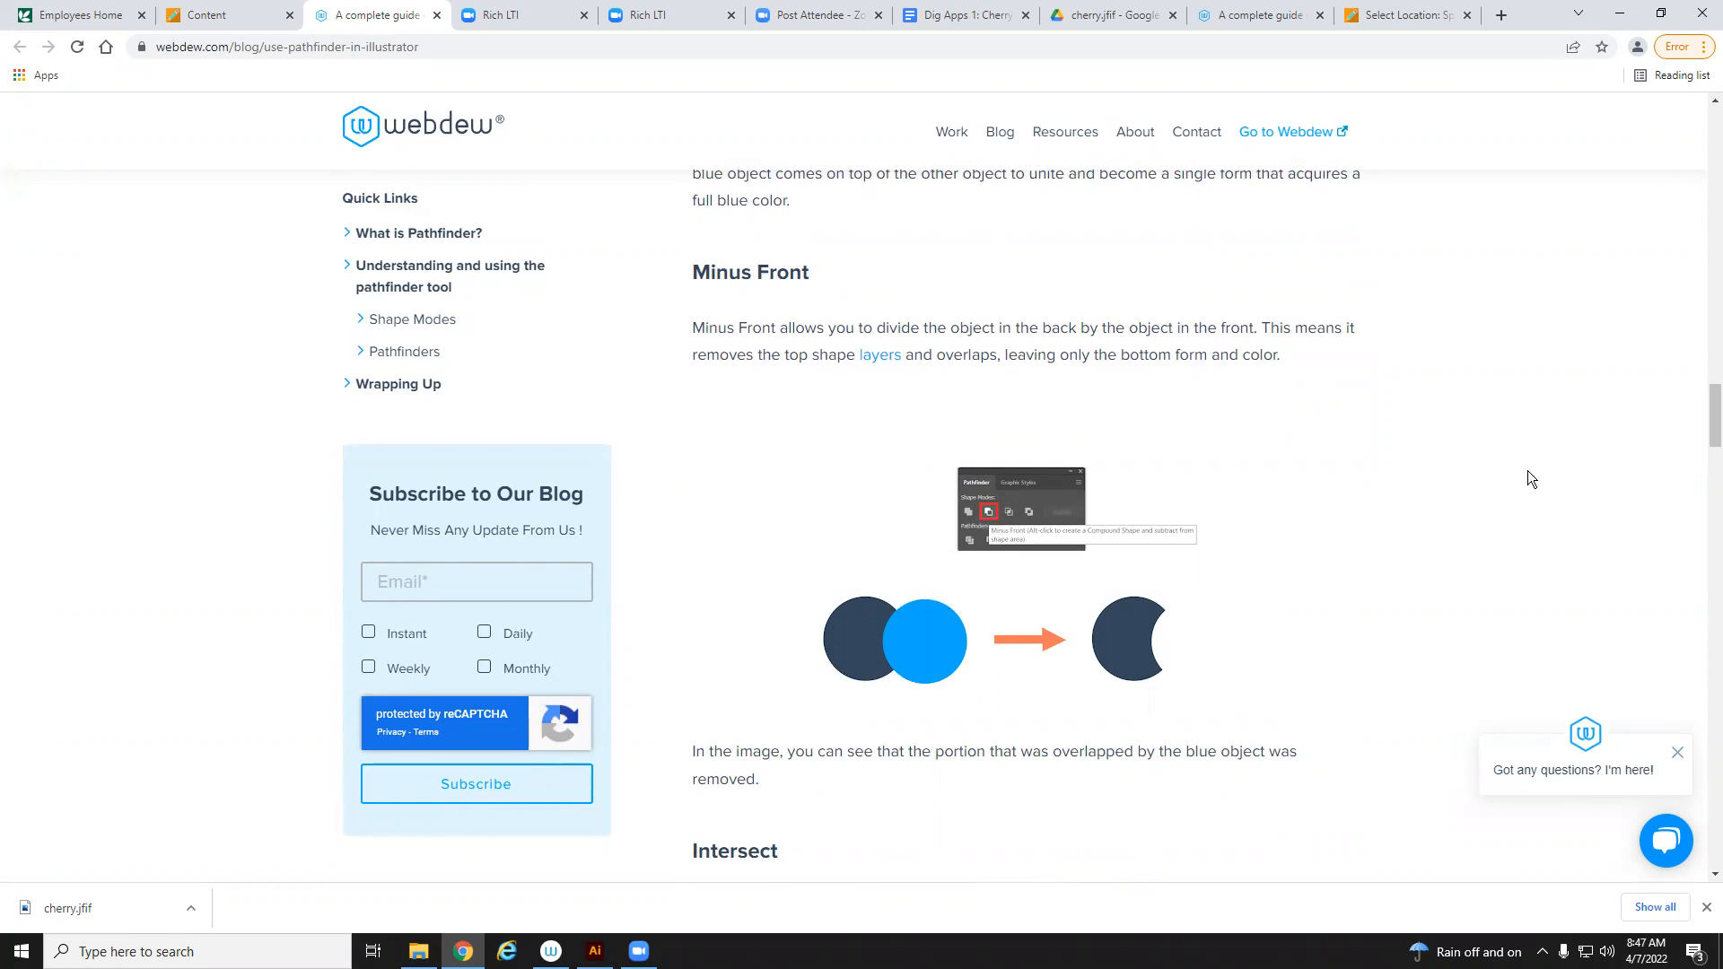
pyautogui.moveTo(1708, 404); pyautogui.dragTo(1706, 440)
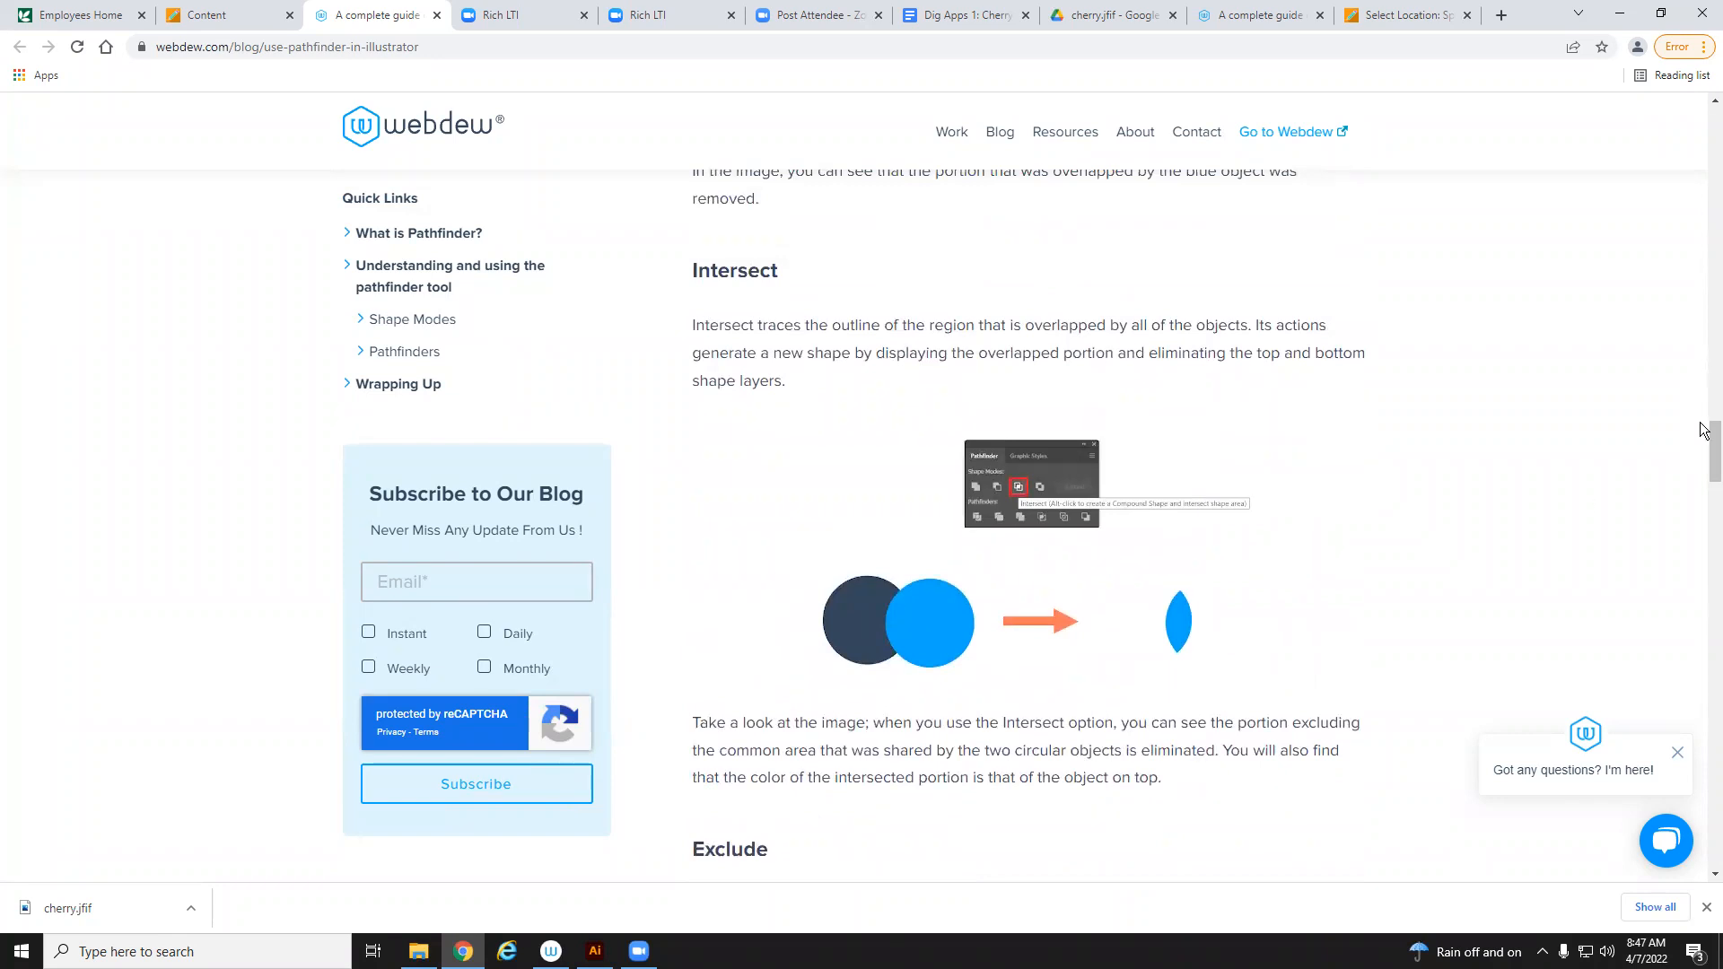
pyautogui.moveTo(1707, 463)
pyautogui.mouseDown()
pyautogui.moveTo(1707, 521)
pyautogui.moveTo(1706, 496)
pyautogui.mouseUp()
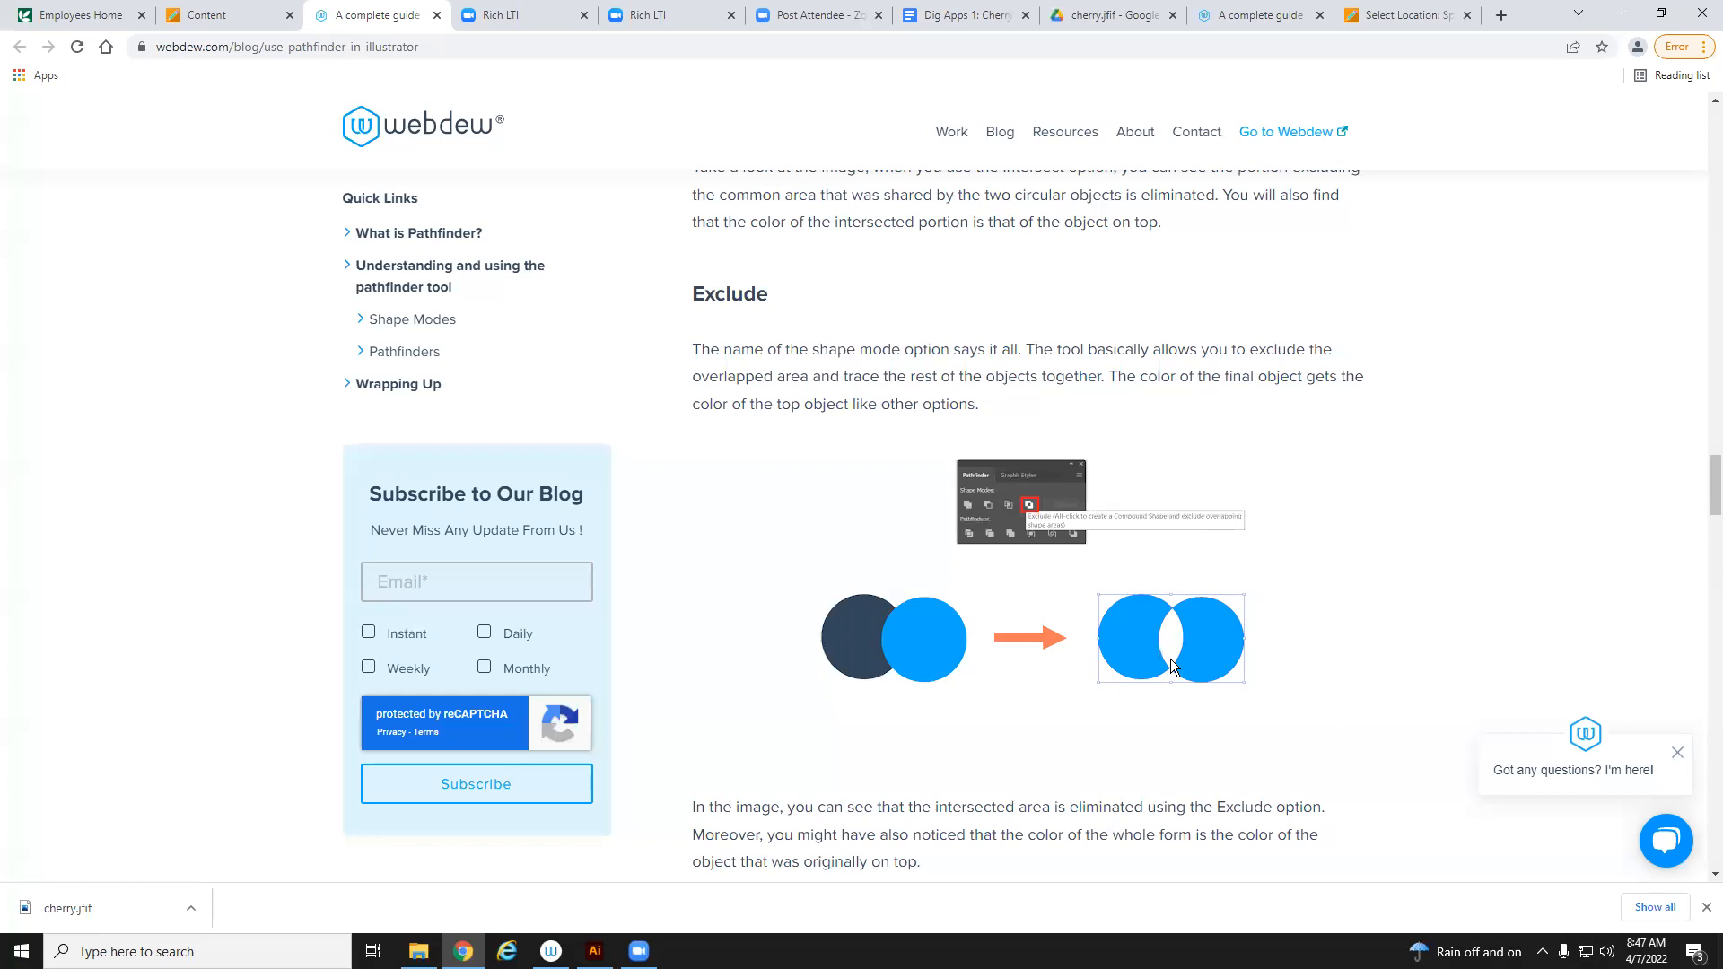
pyautogui.moveTo(1707, 491); pyautogui.dragTo(1707, 558)
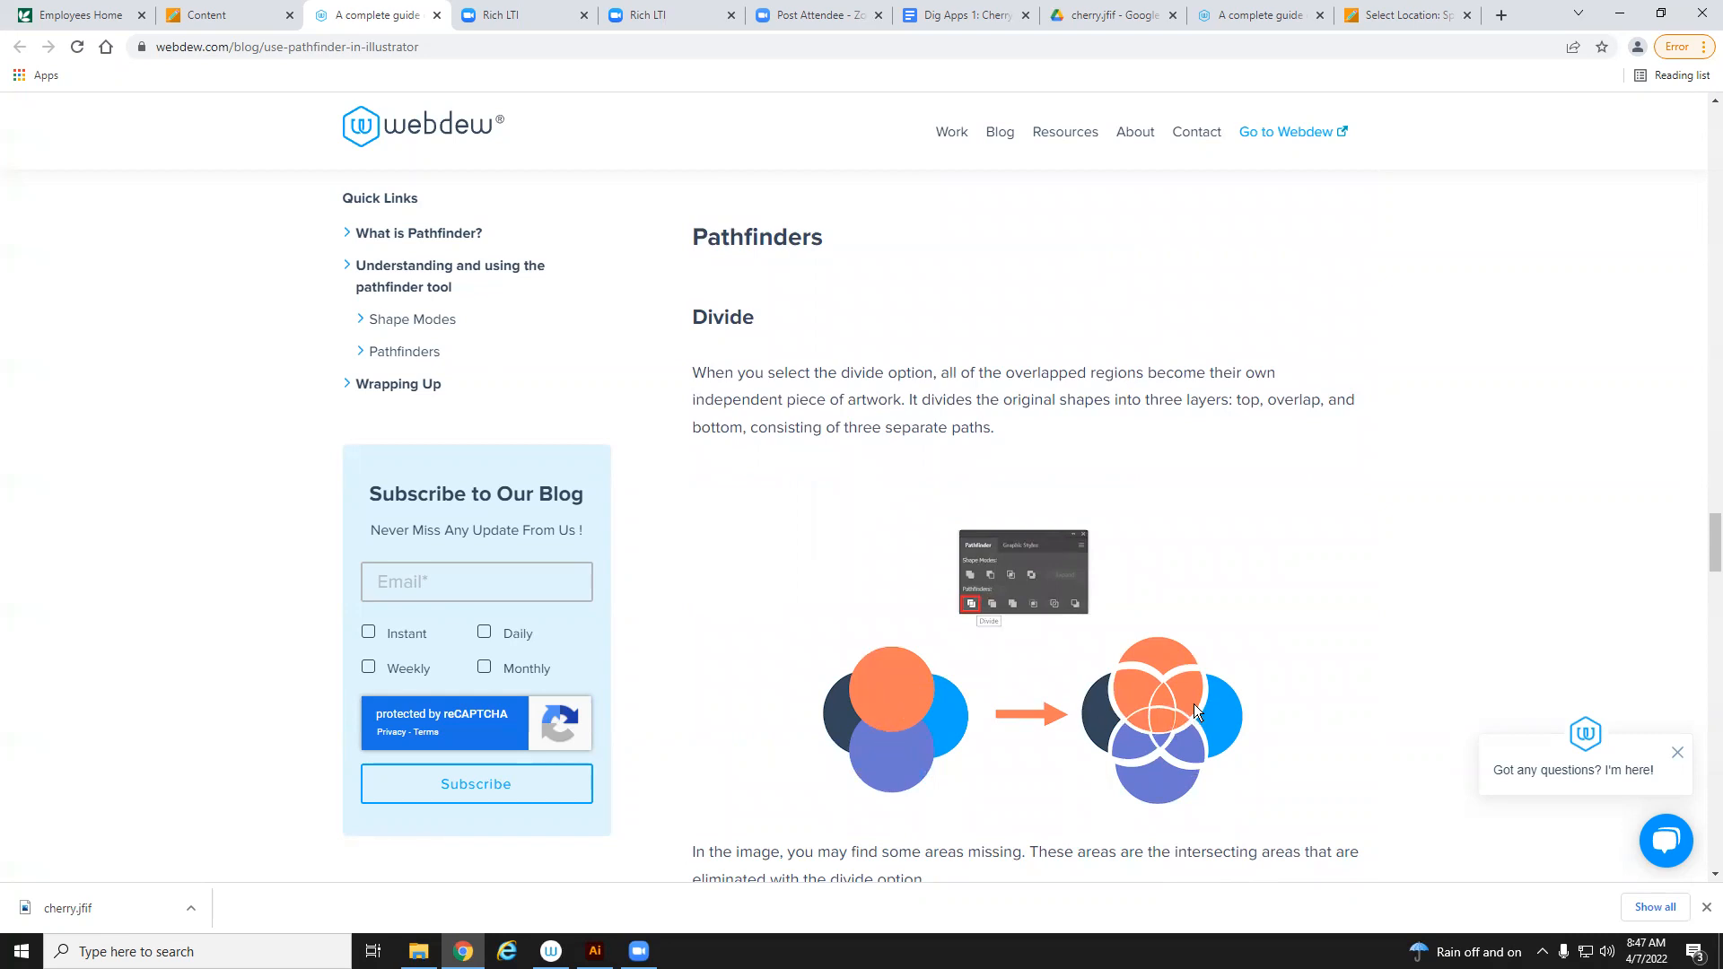
pyautogui.moveTo(1708, 544); pyautogui.dragTo(1706, 582)
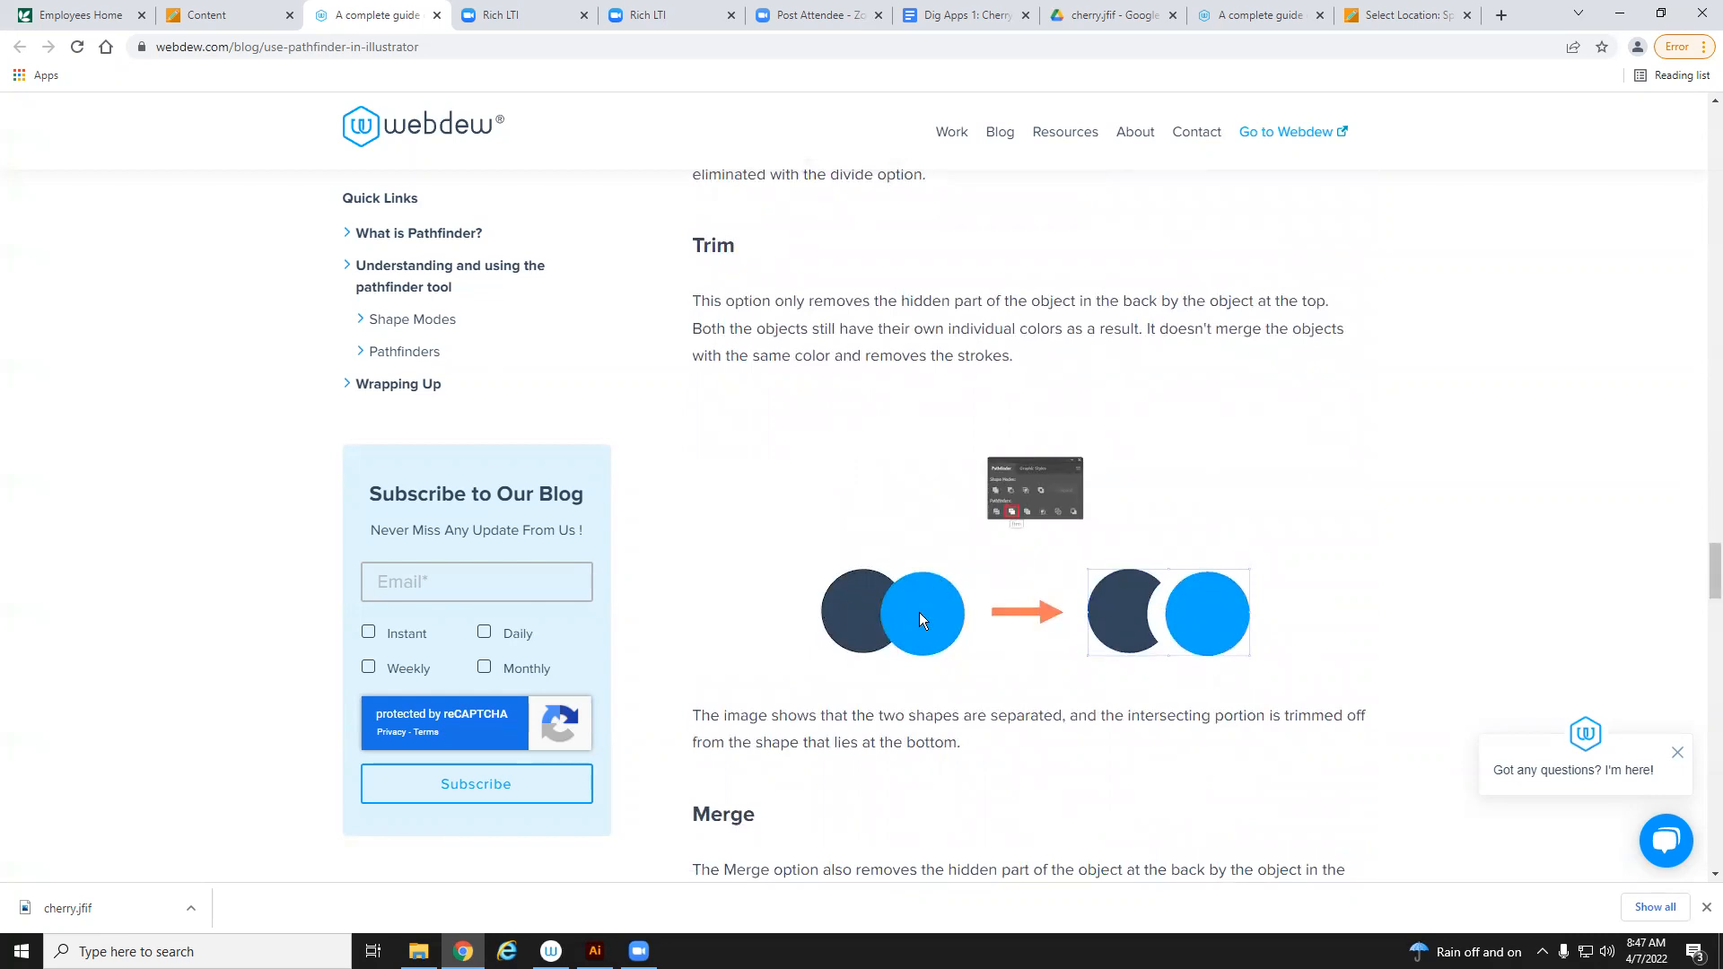
pyautogui.moveTo(1708, 569); pyautogui.dragTo(1707, 611)
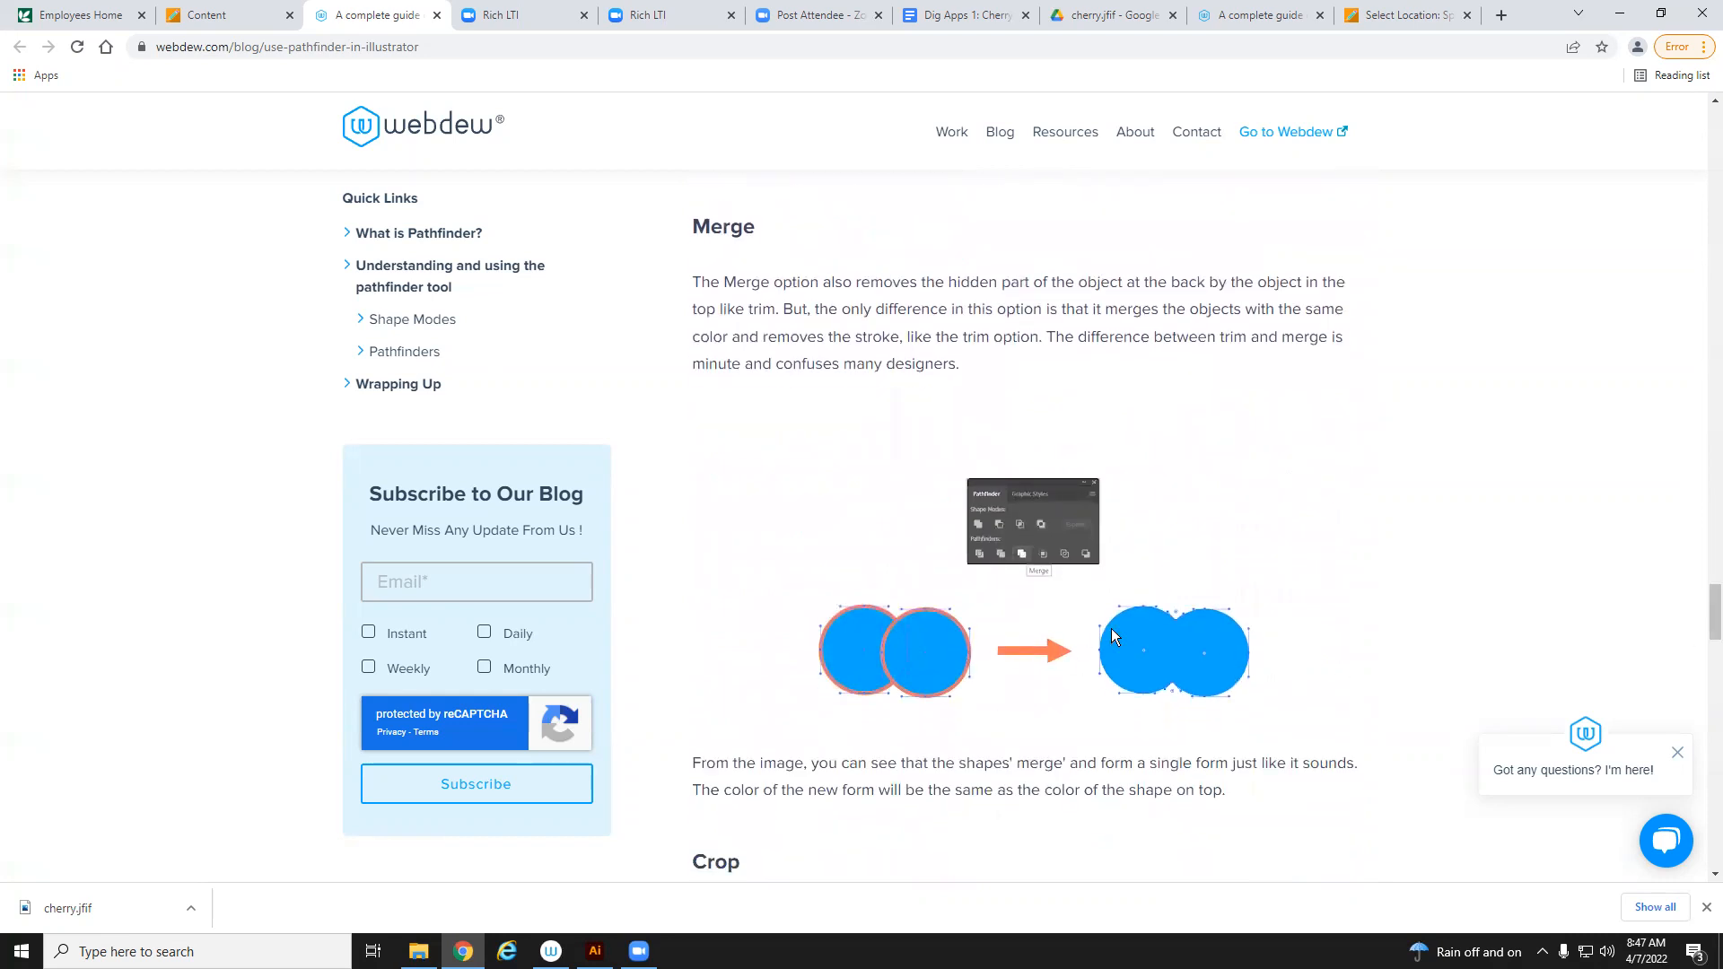
pyautogui.moveTo(1708, 607); pyautogui.dragTo(1705, 653)
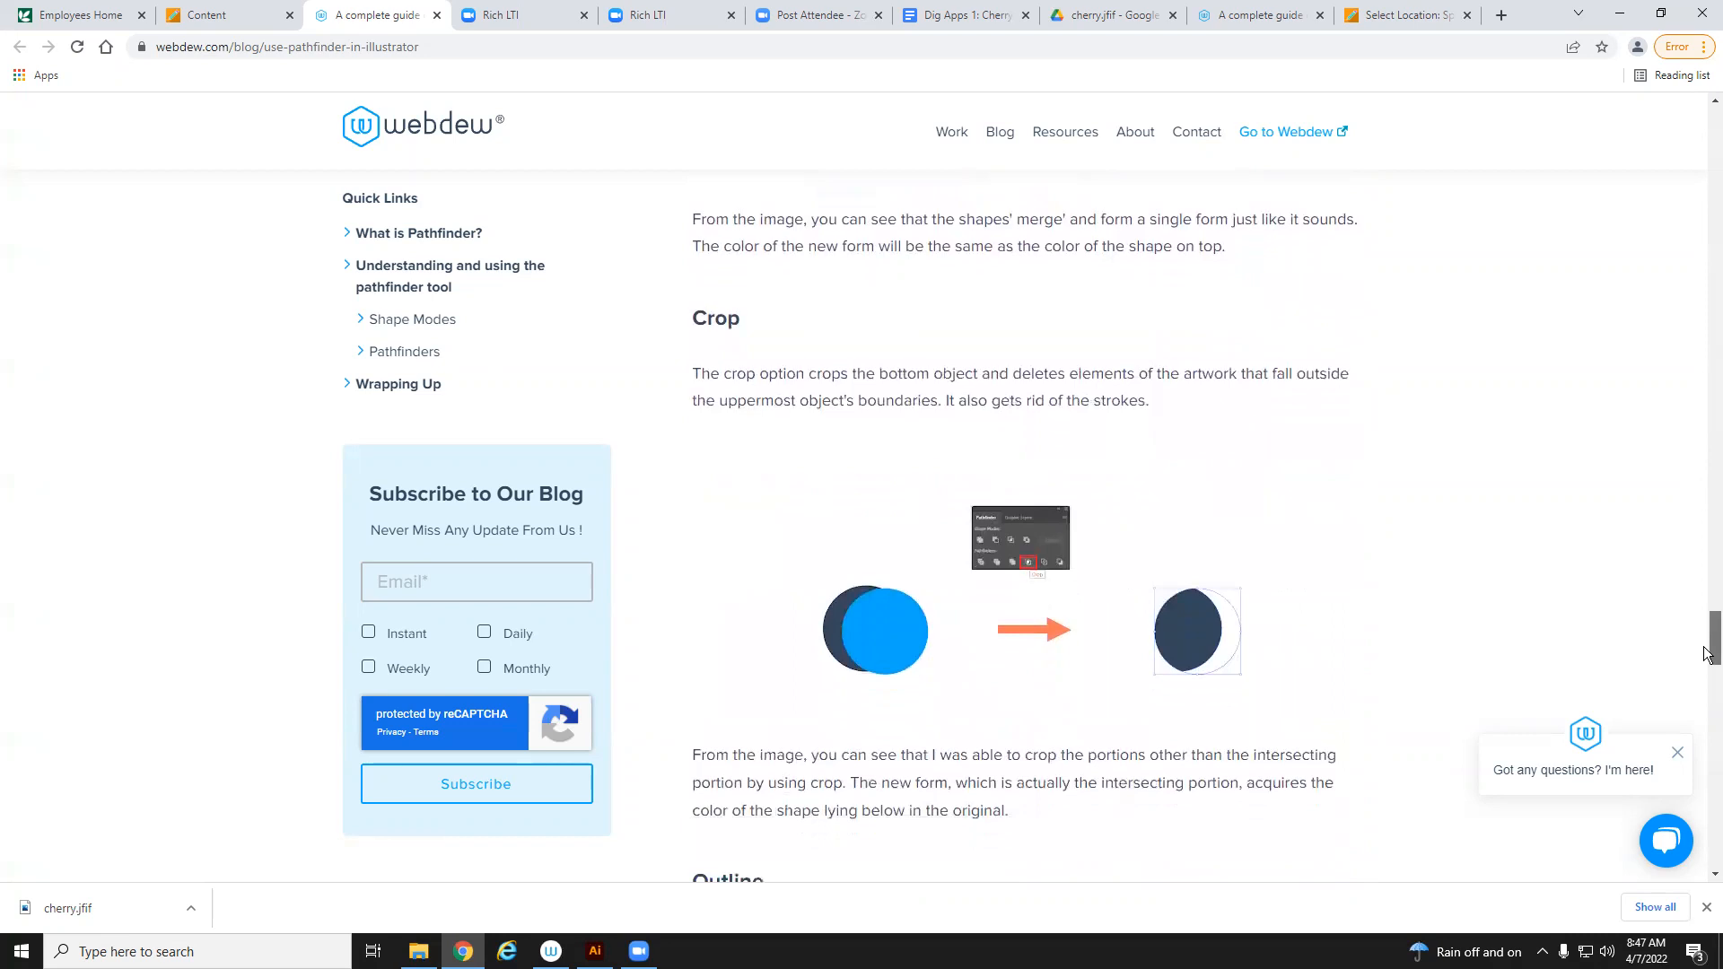
pyautogui.click(1633, 12)
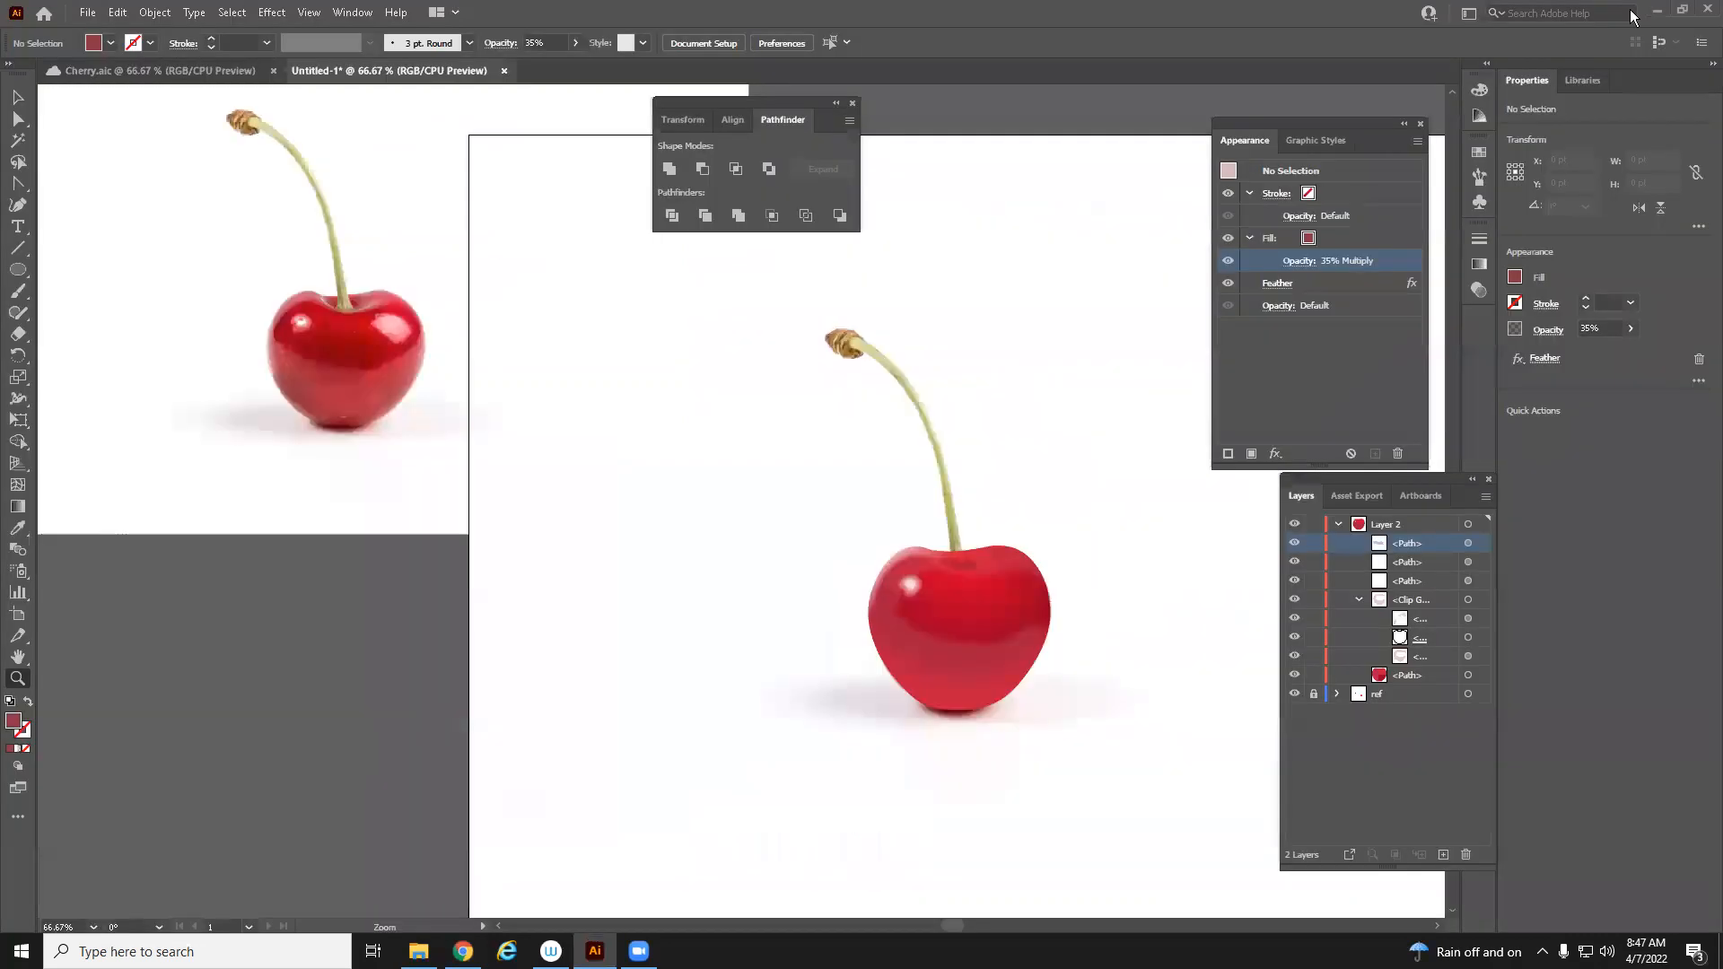
# Draw two overlapping circles about 123 pt in diameter with the Ellipse Tool on an empty area
pyautogui.click(19, 278)
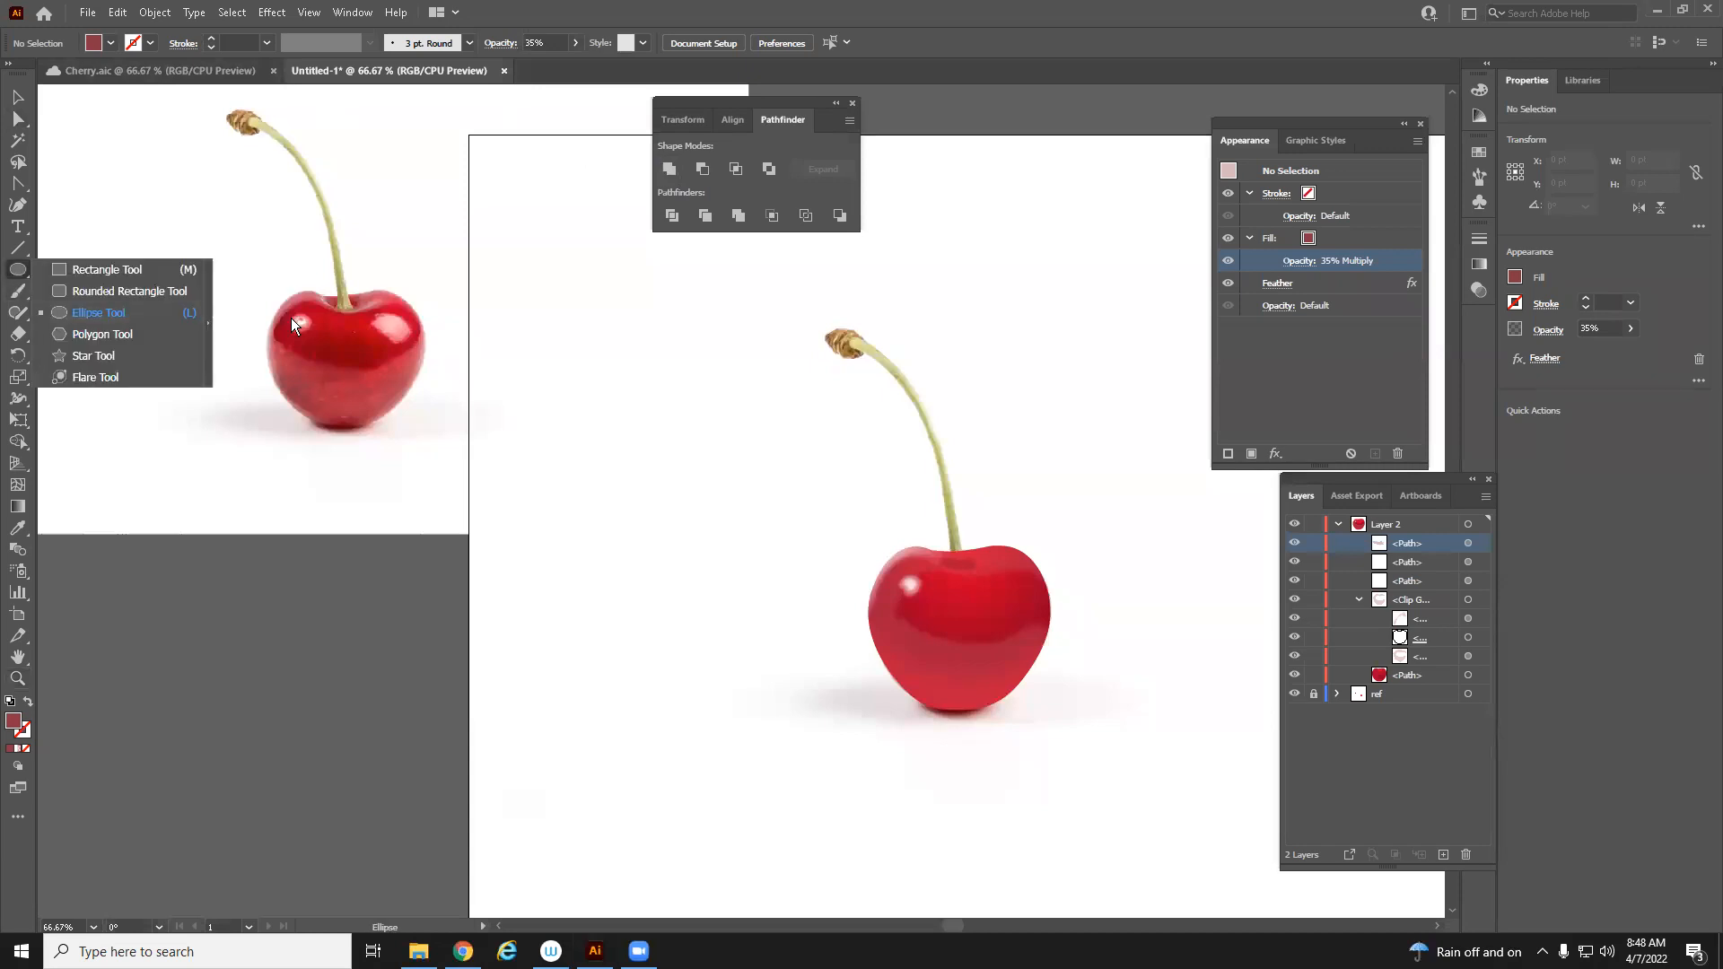
pyautogui.click(73, 315)
pyautogui.moveTo(547, 362)
pyautogui.mouseDown()
pyautogui.moveTo(633, 447)
pyautogui.moveTo(702, 356)
pyautogui.mouseUp()
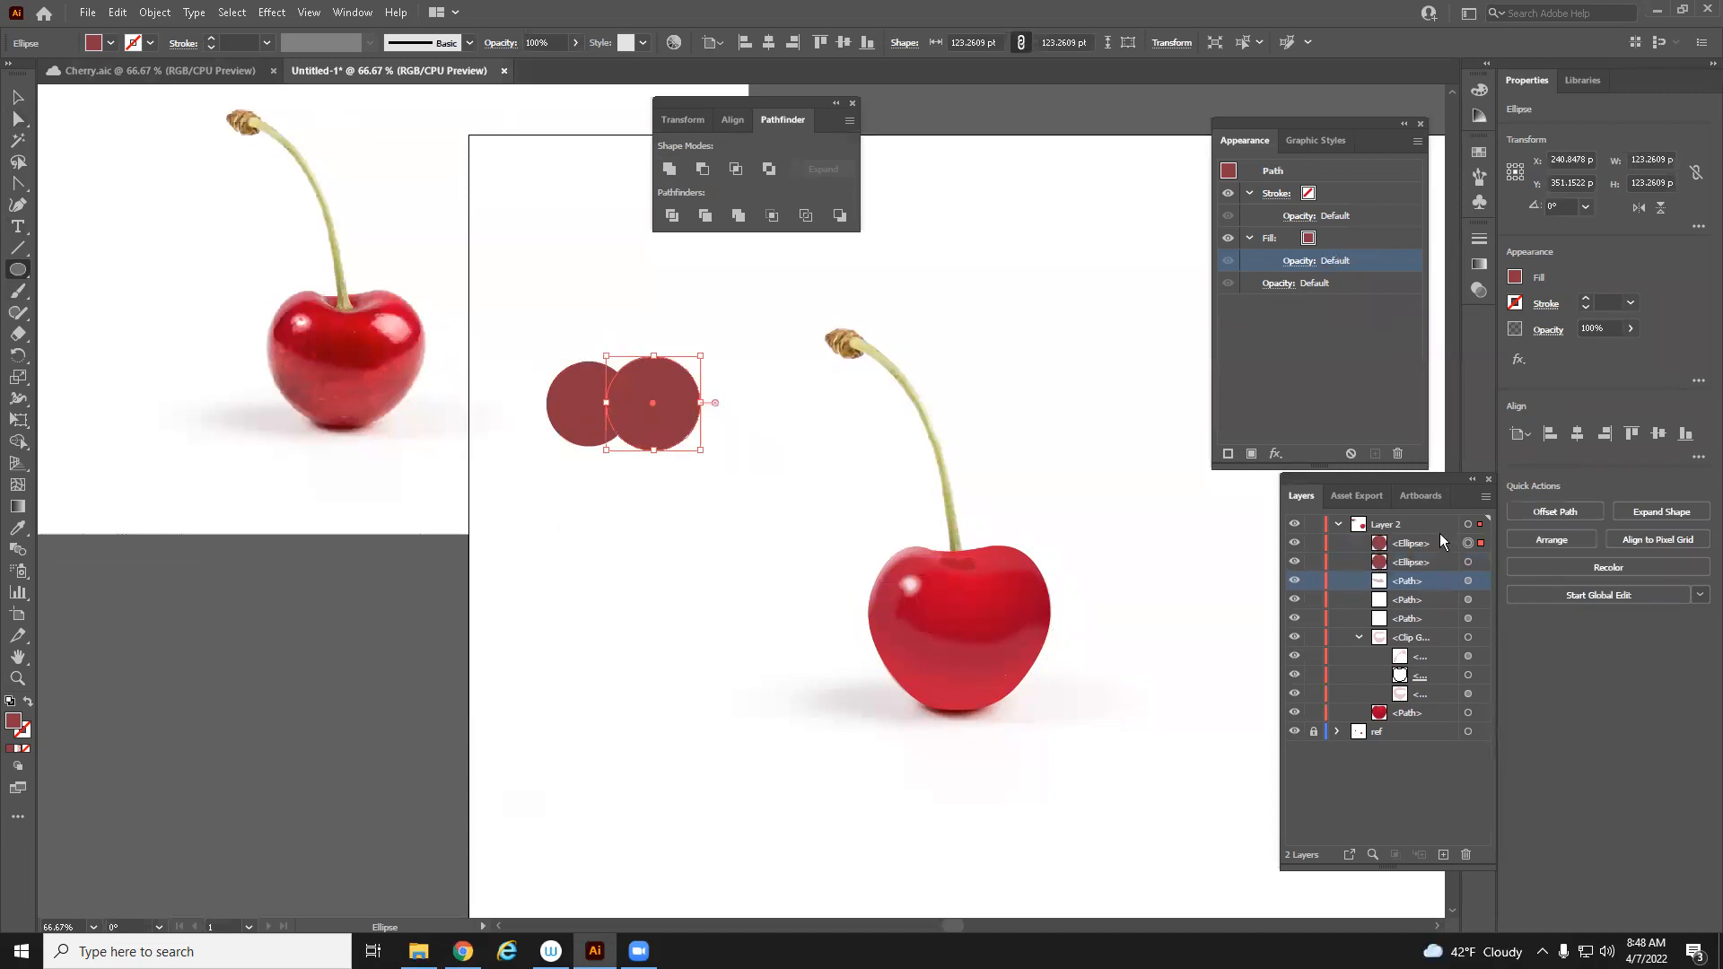
# Select both circles and combine them into one shape with the Unite shape mode
pyautogui.keyDown('shift'); pyautogui.click(1481, 564); pyautogui.keyUp('shift')
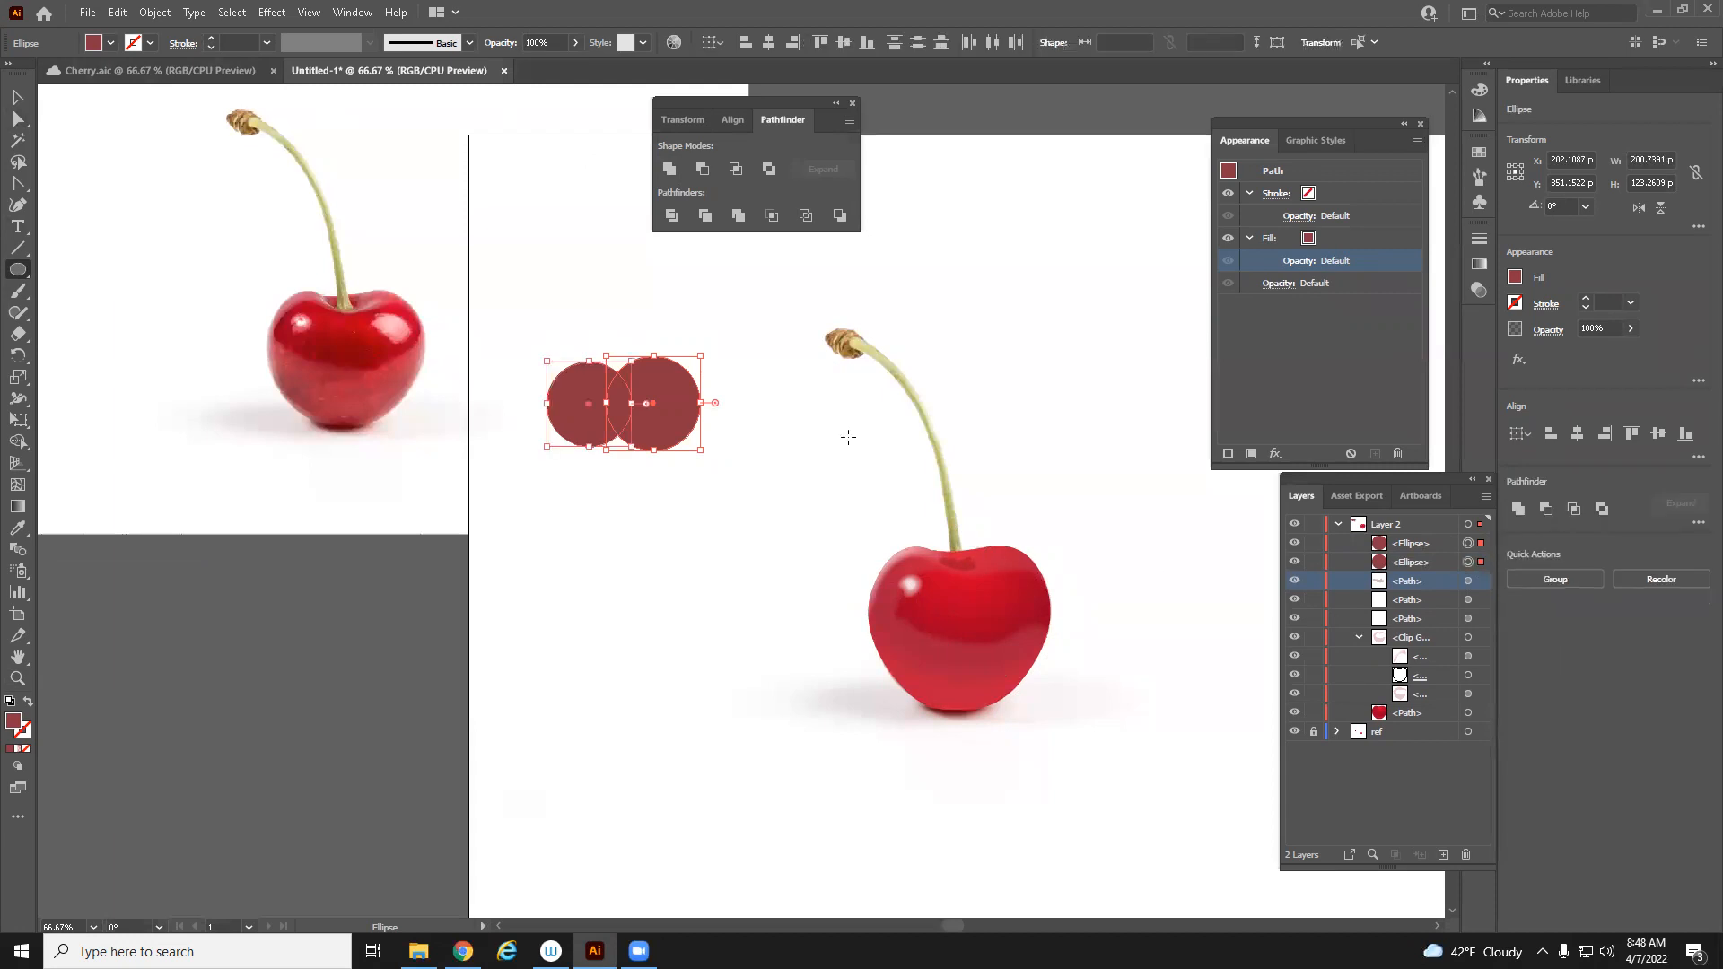
pyautogui.click(669, 169)
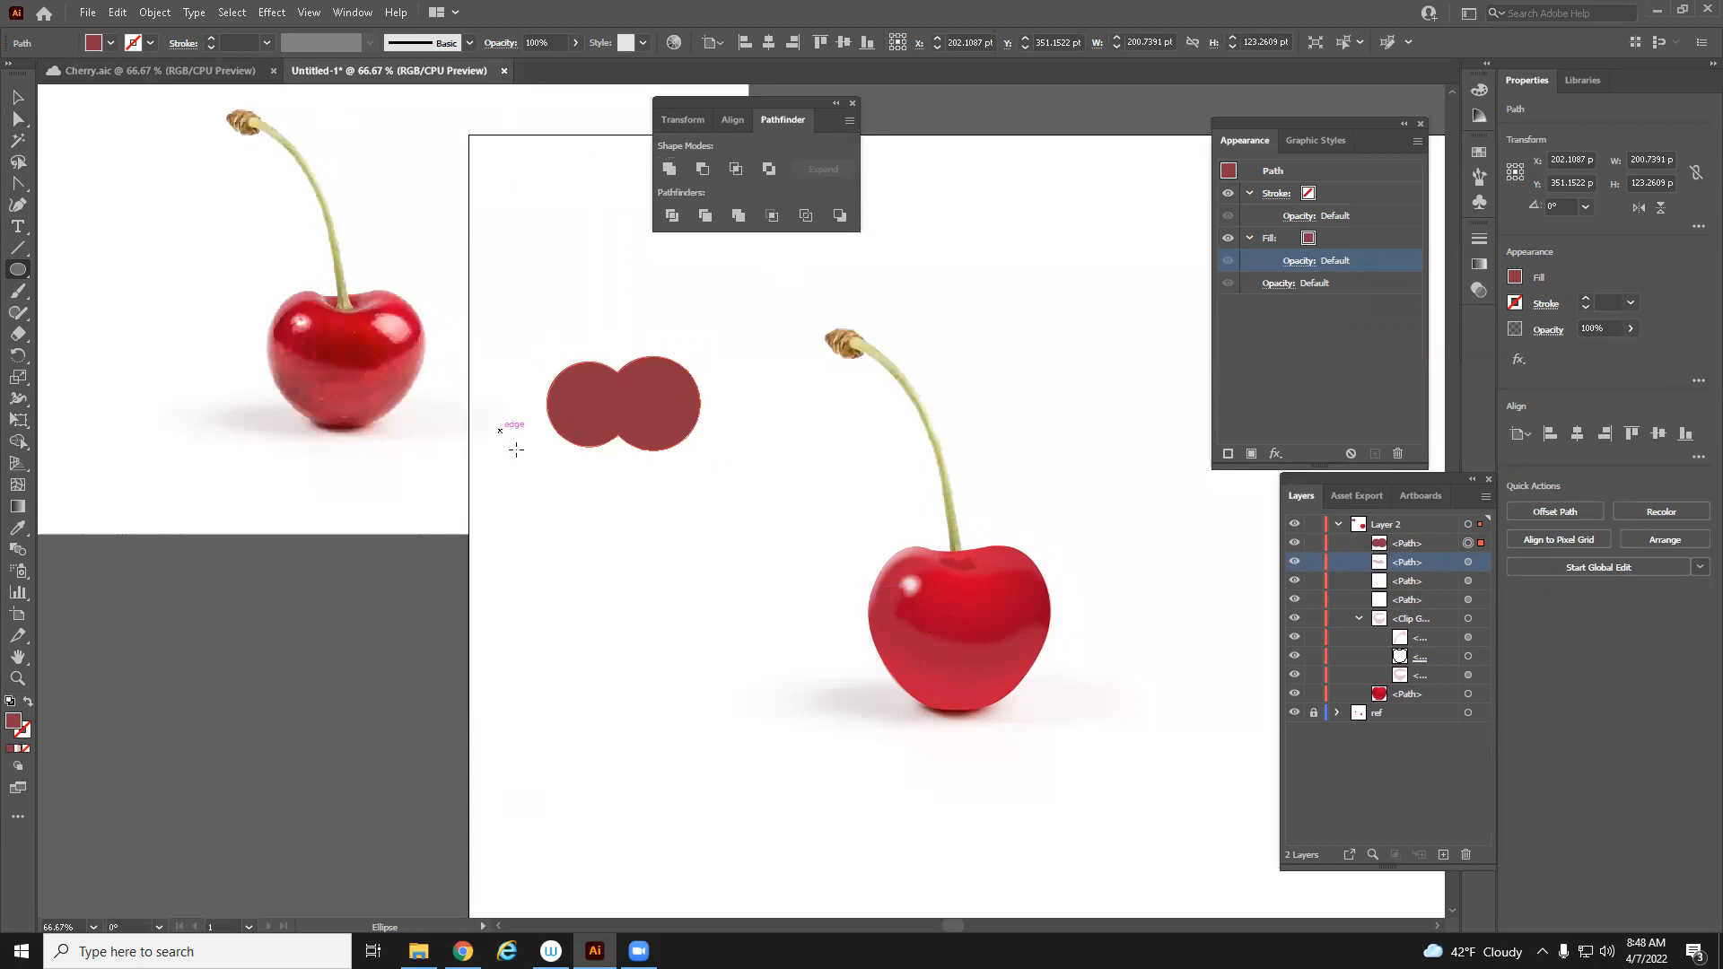
# Try dragging the united shape's top middle anchor point upward with the Direct Selection Tool
pyautogui.click(18, 96)
pyautogui.click(21, 122)
pyautogui.press('z')
pyautogui.doubleClick(516, 392)
pyautogui.moveTo(840, 498); pyautogui.dragTo(261, 396)
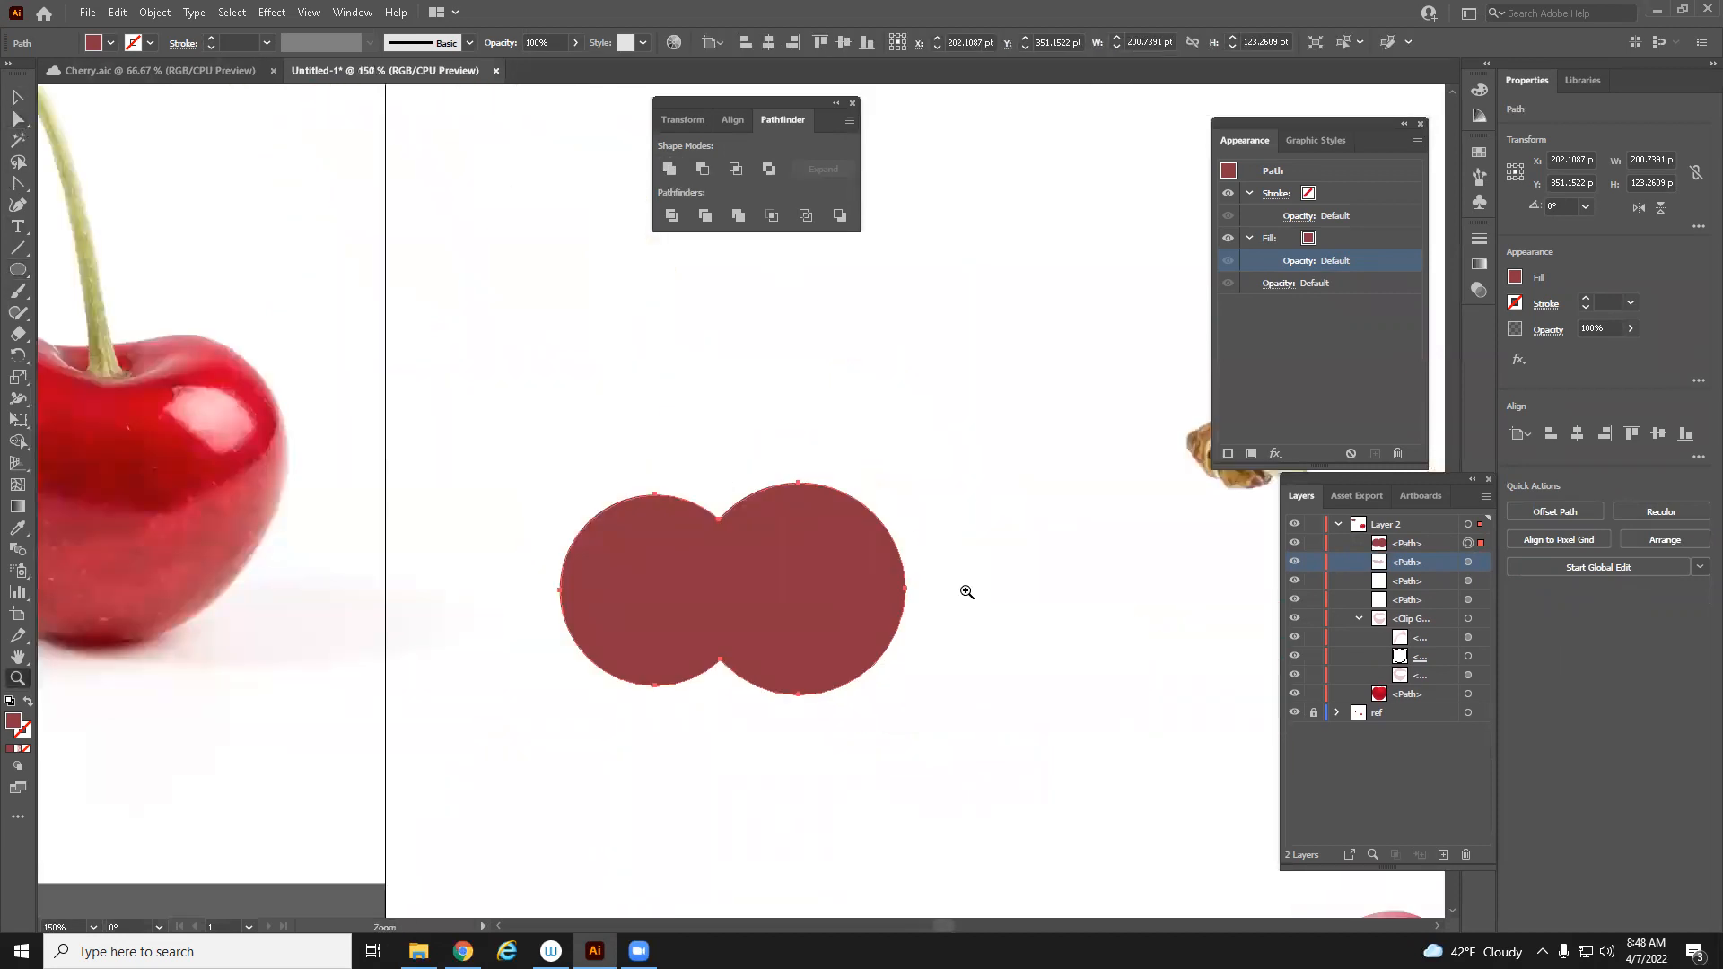
pyautogui.click(16, 125)
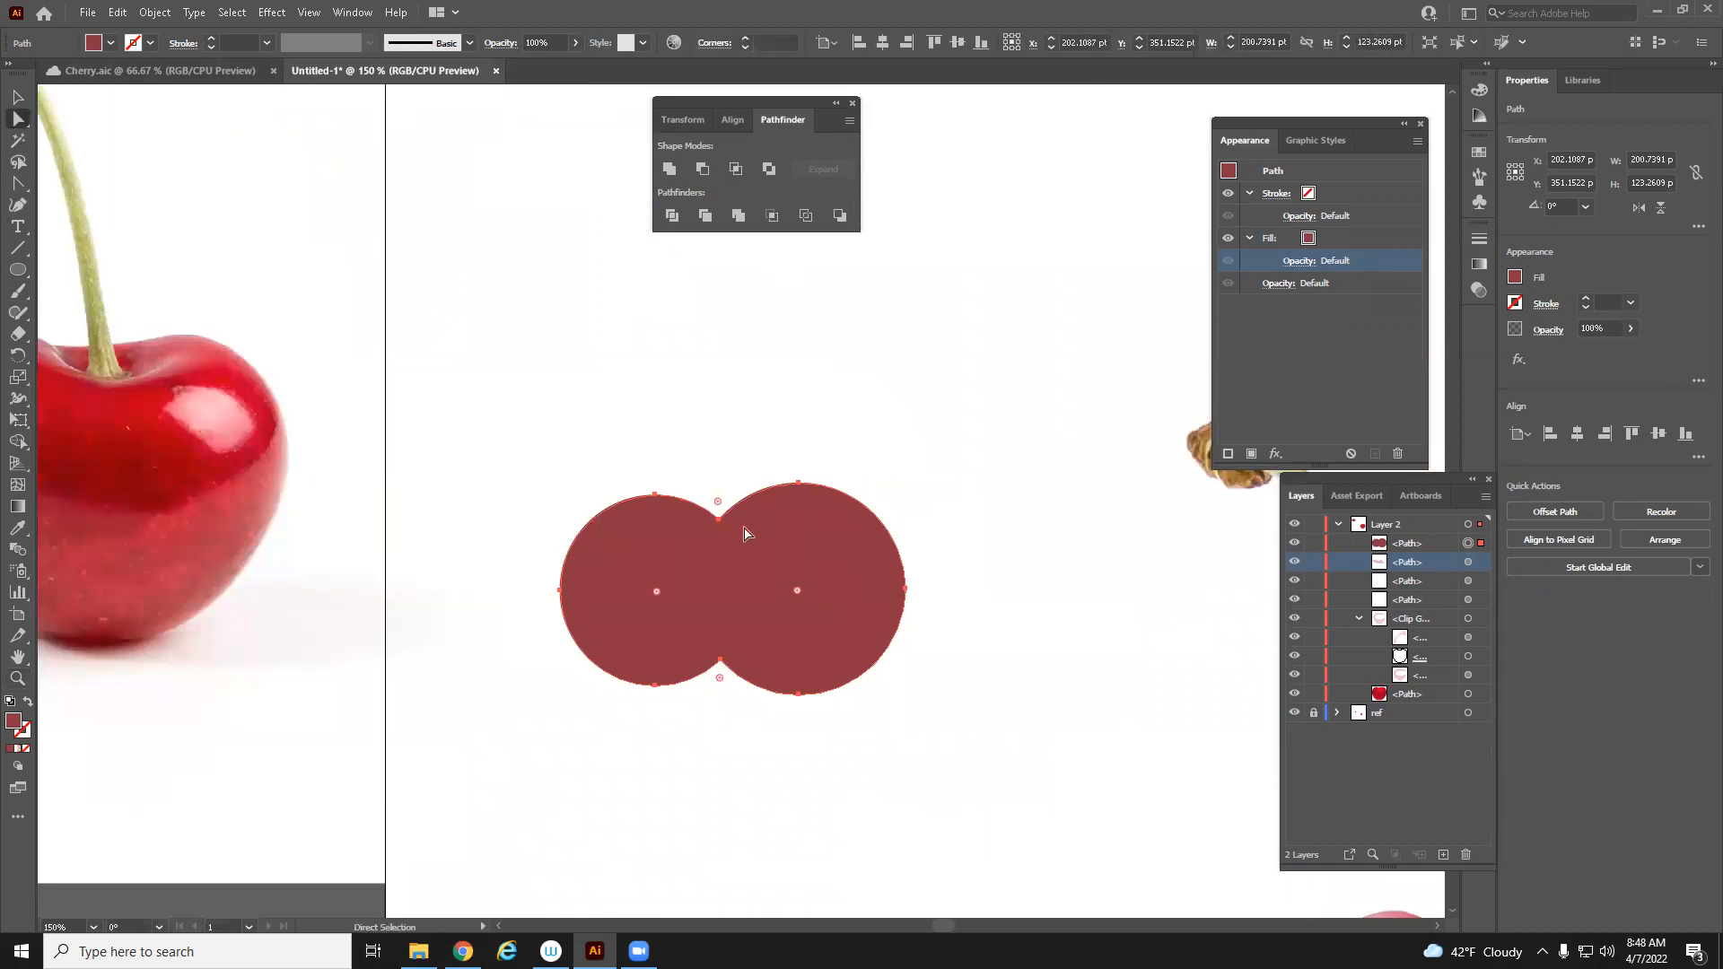
pyautogui.click(718, 518)
pyautogui.moveTo(718, 519); pyautogui.dragTo(721, 429)
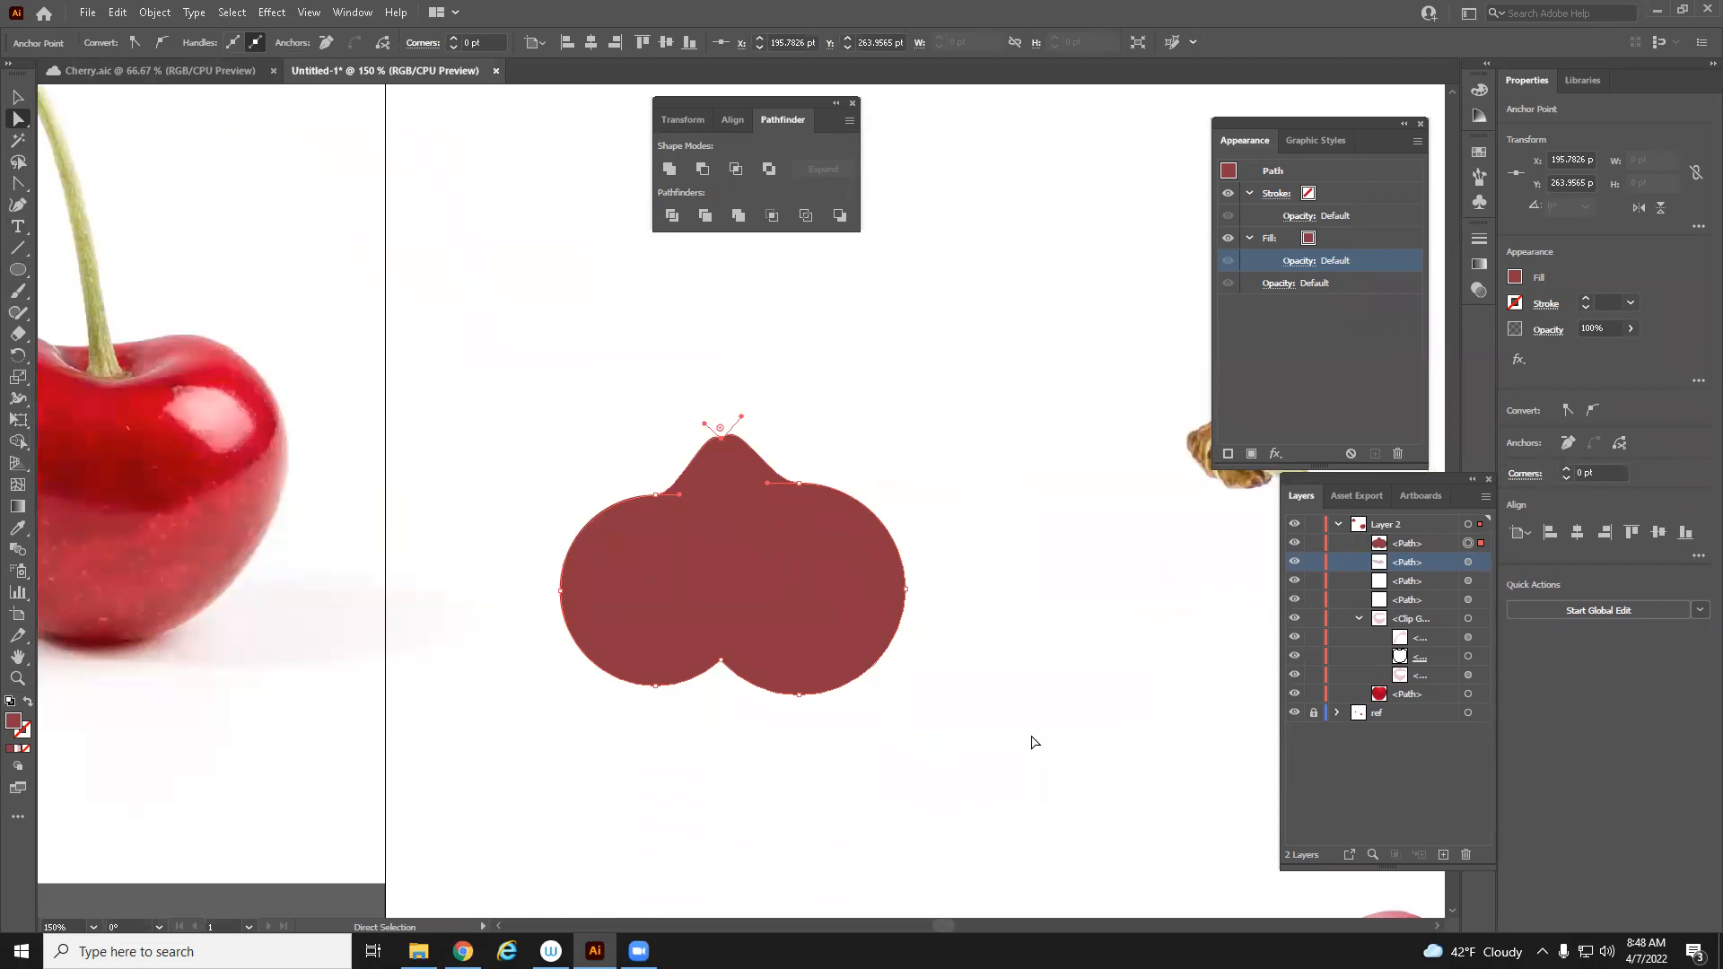
pyautogui.hotkey('ctrl', 'z')
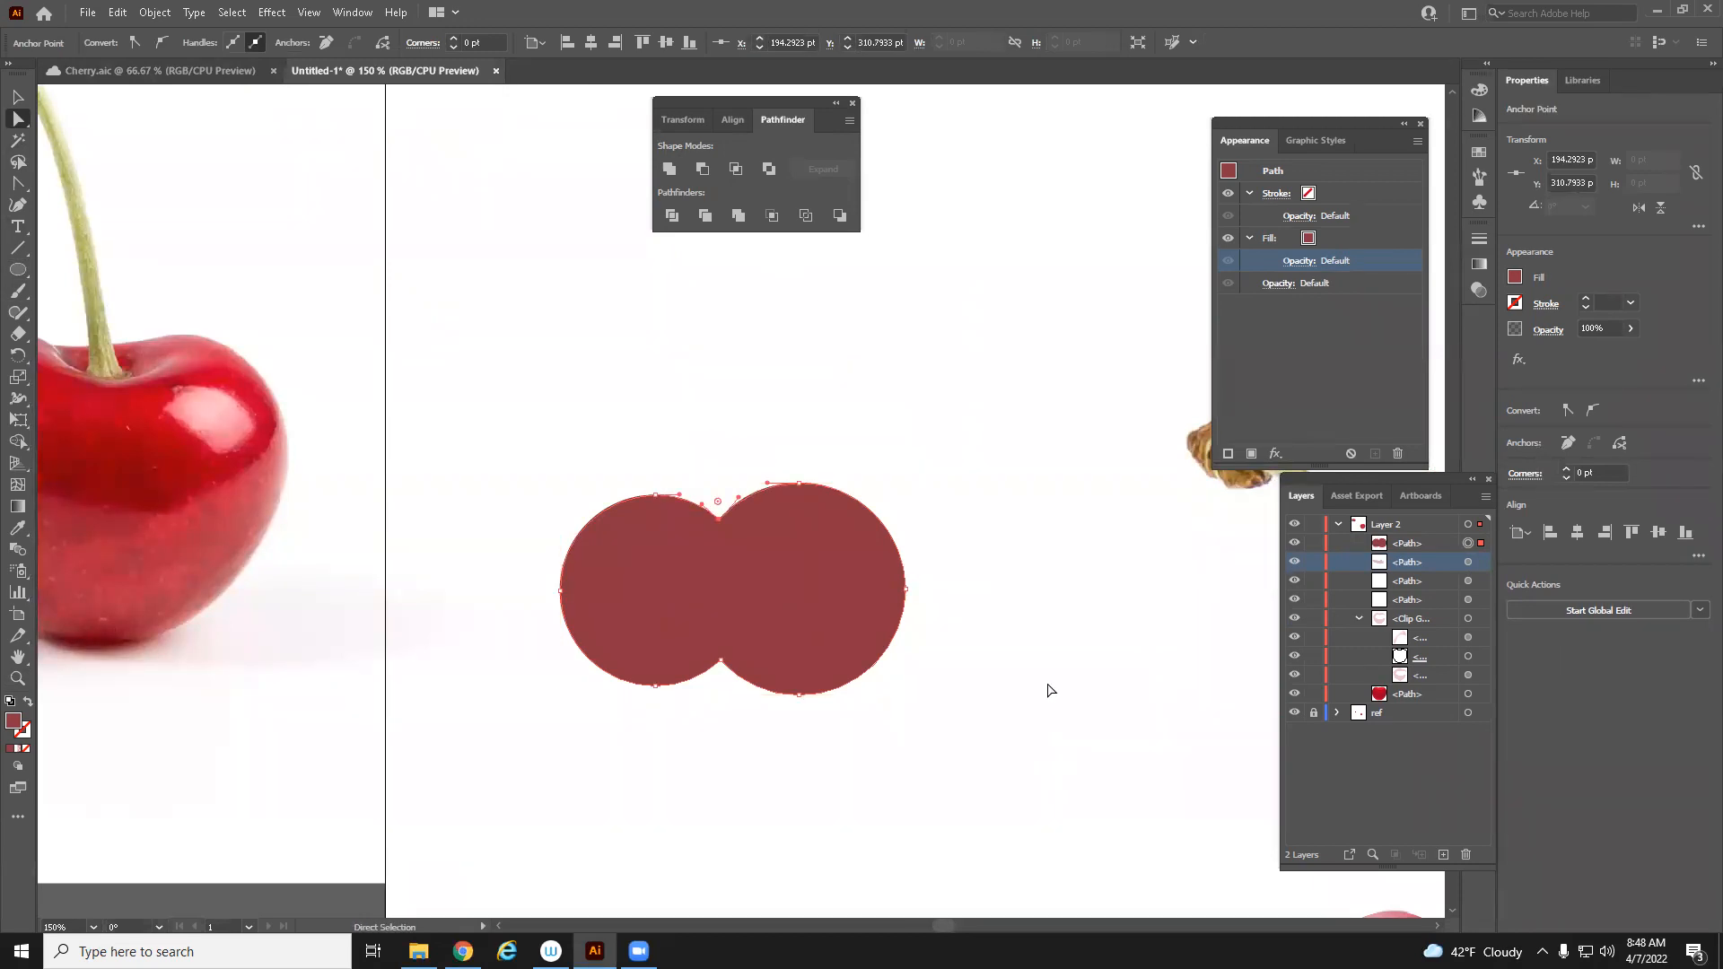
# Duplicate the united shape and scale the copy down to about 179 × 102 pt with Free Transform
pyautogui.click(796, 658)
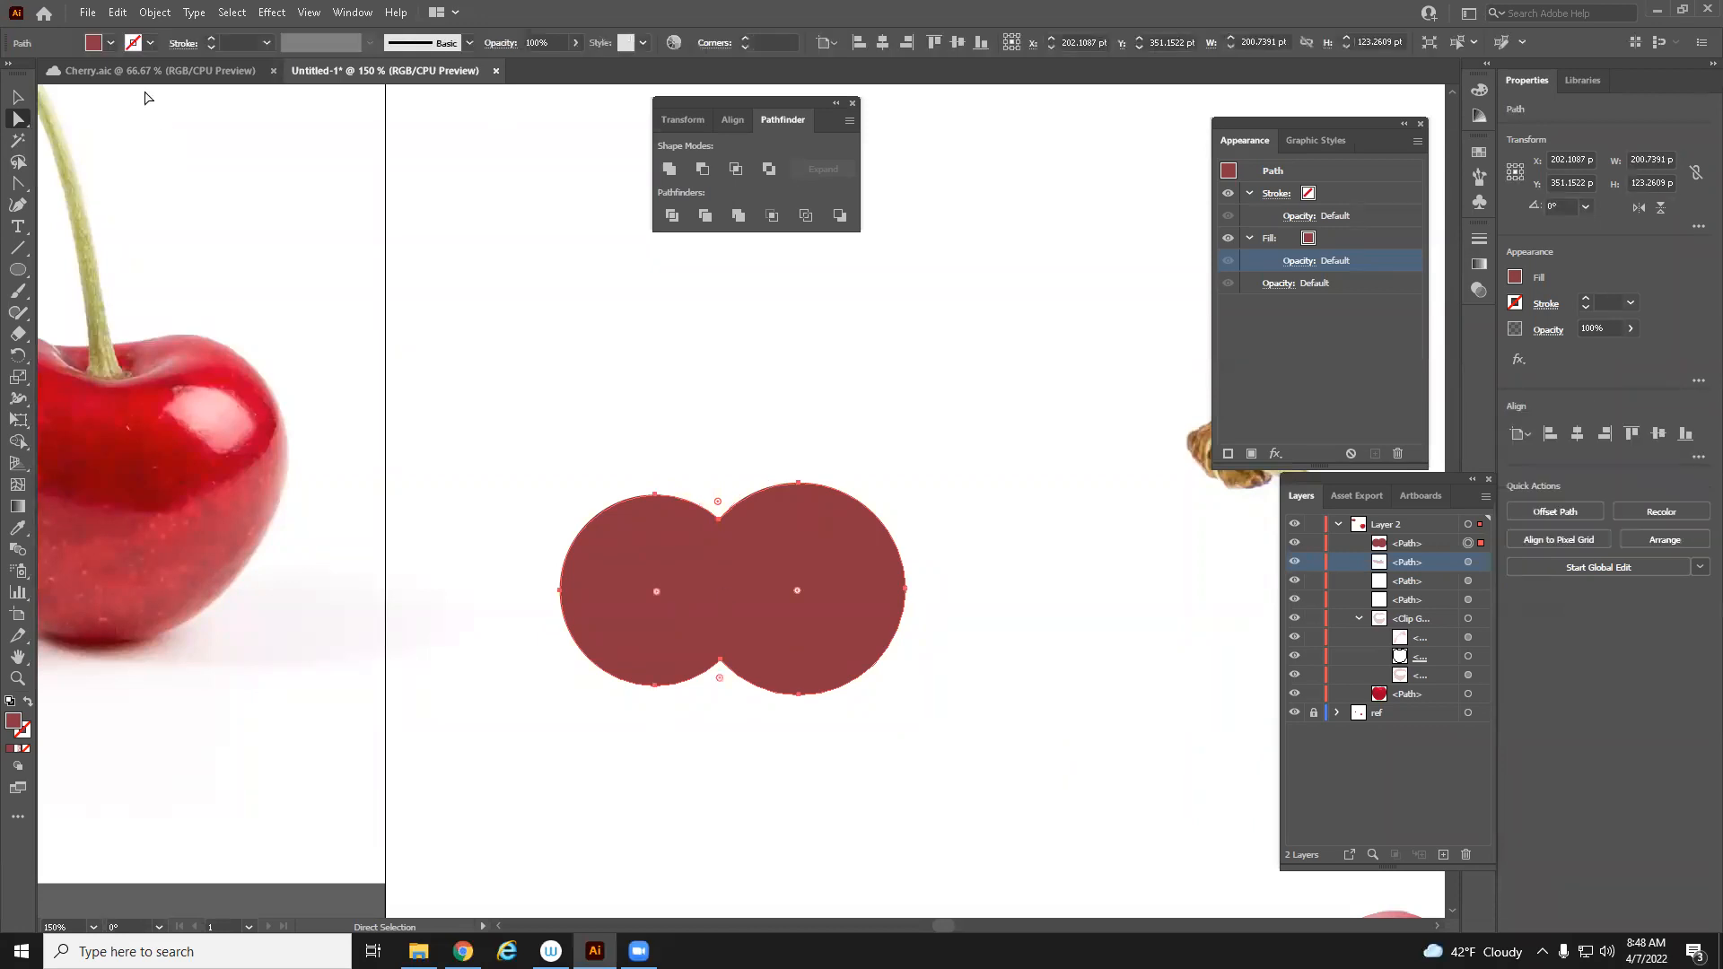
pyautogui.moveTo(874, 606); pyautogui.dragTo(883, 518)
pyautogui.moveTo(830, 574); pyautogui.dragTo(814, 636)
pyautogui.hotkey('ctrl', 't')
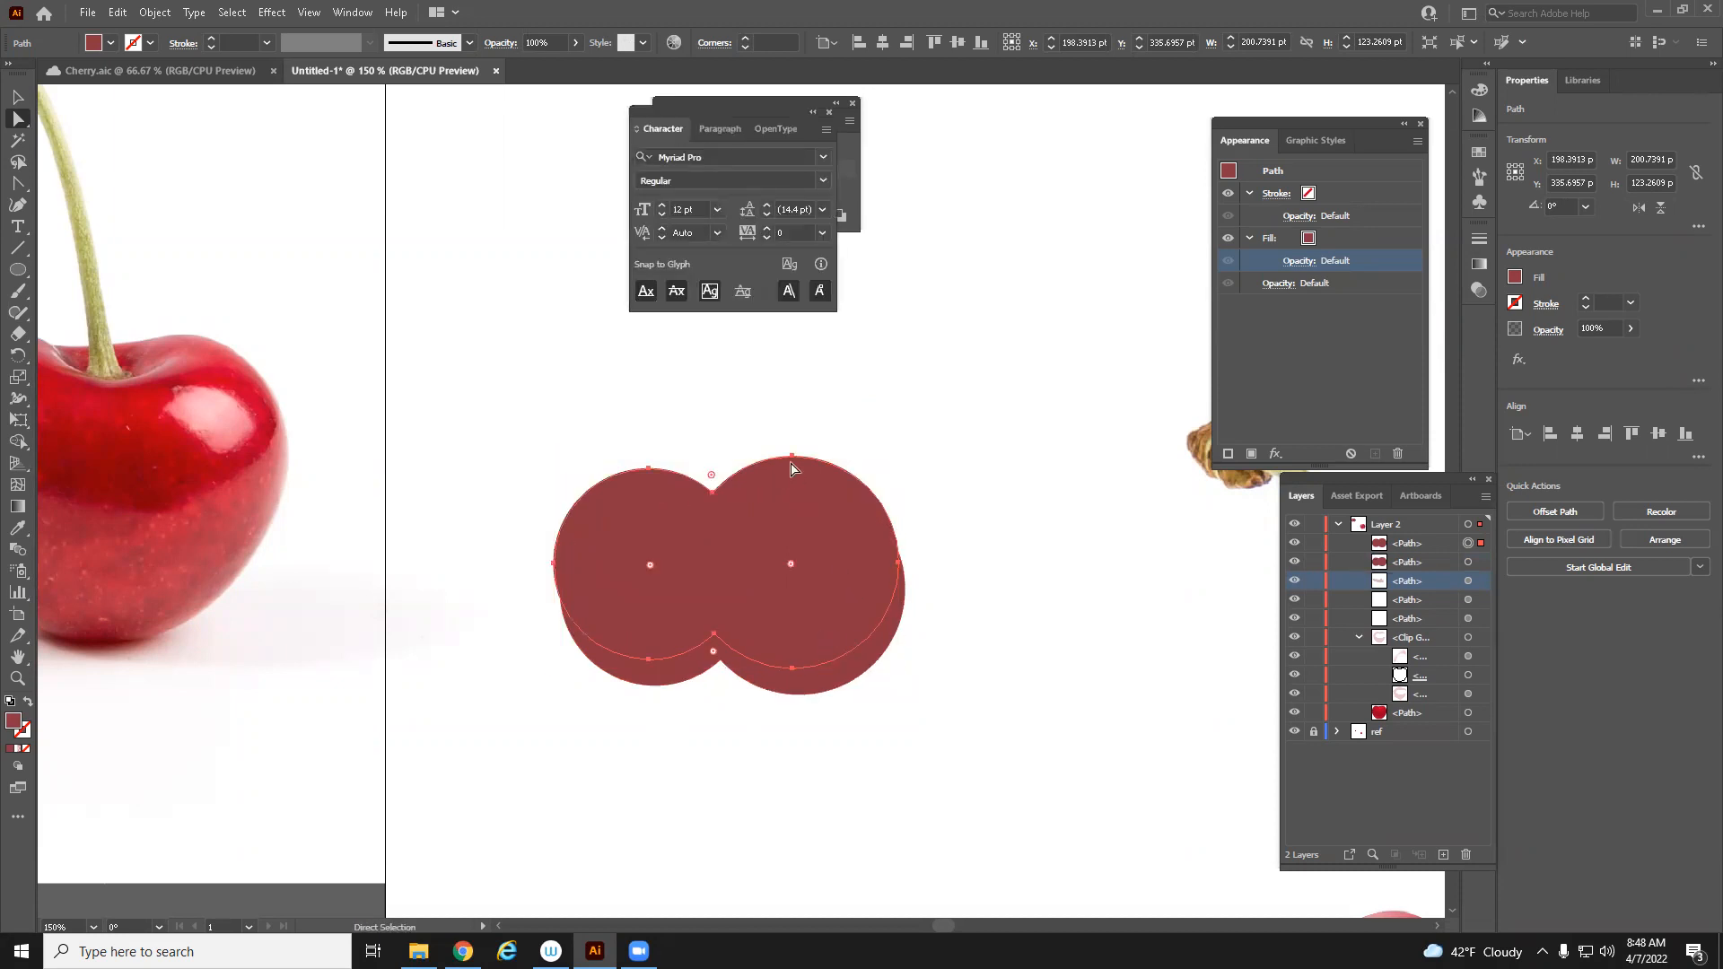
pyautogui.press('e')
pyautogui.moveTo(902, 669); pyautogui.dragTo(844, 623)
pyautogui.hotkey('ctrl', 'z')
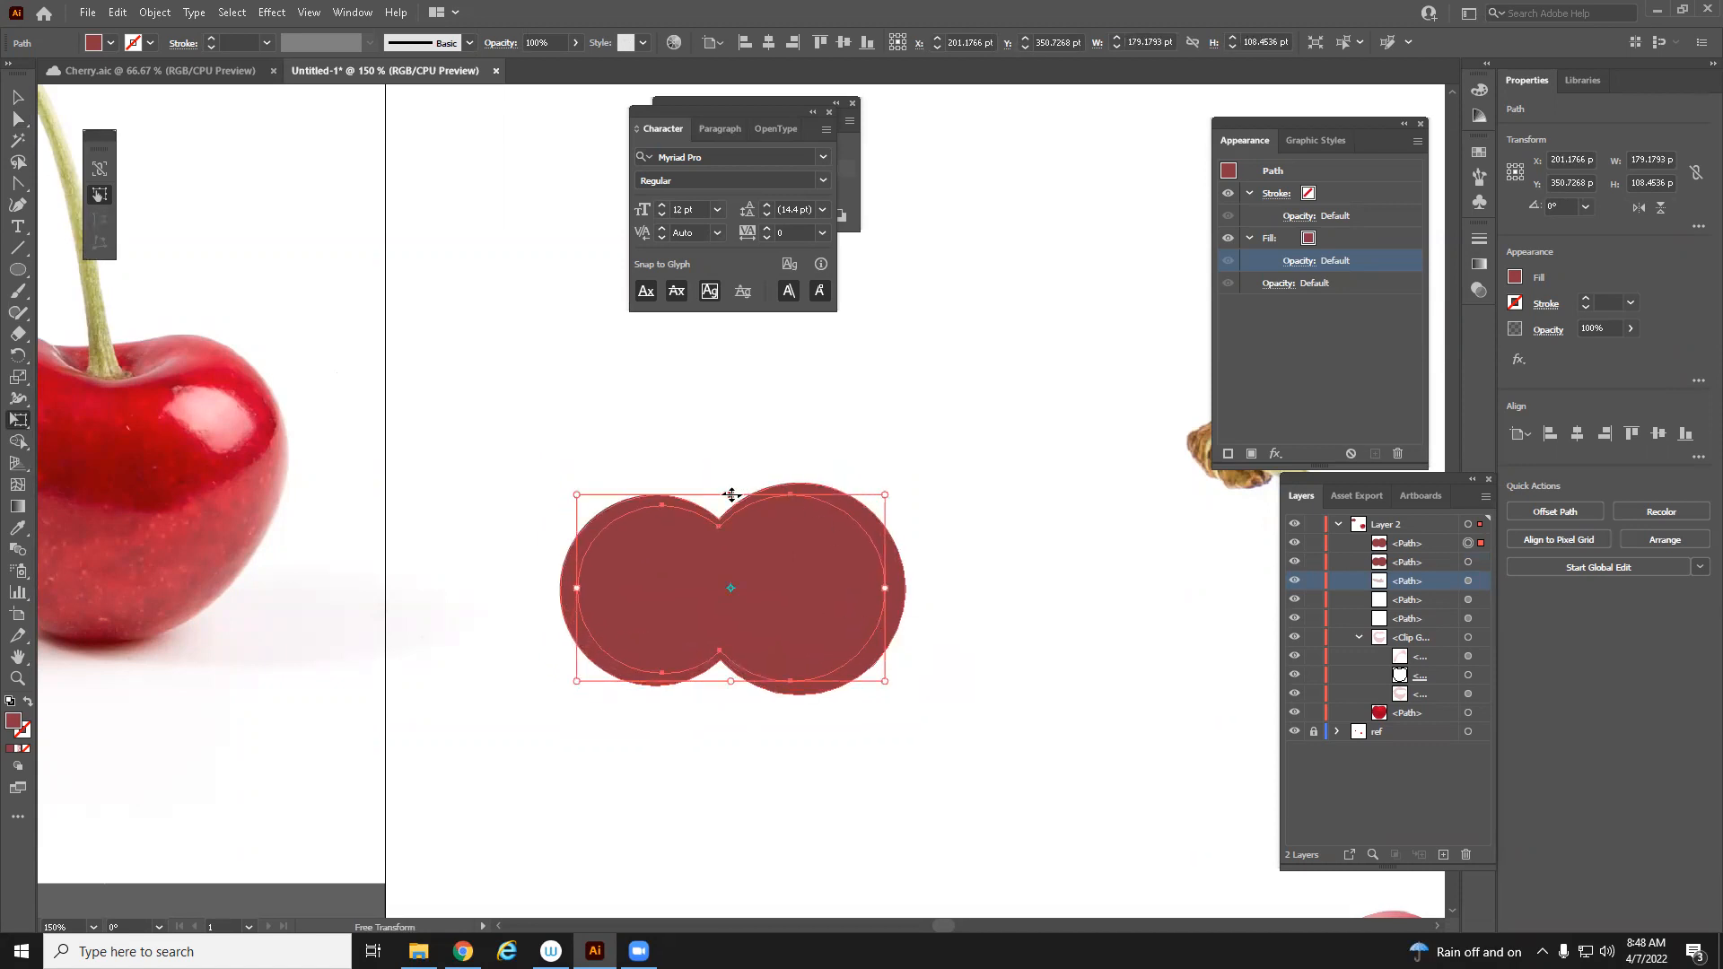
pyautogui.moveTo(731, 496); pyautogui.dragTo(732, 504)
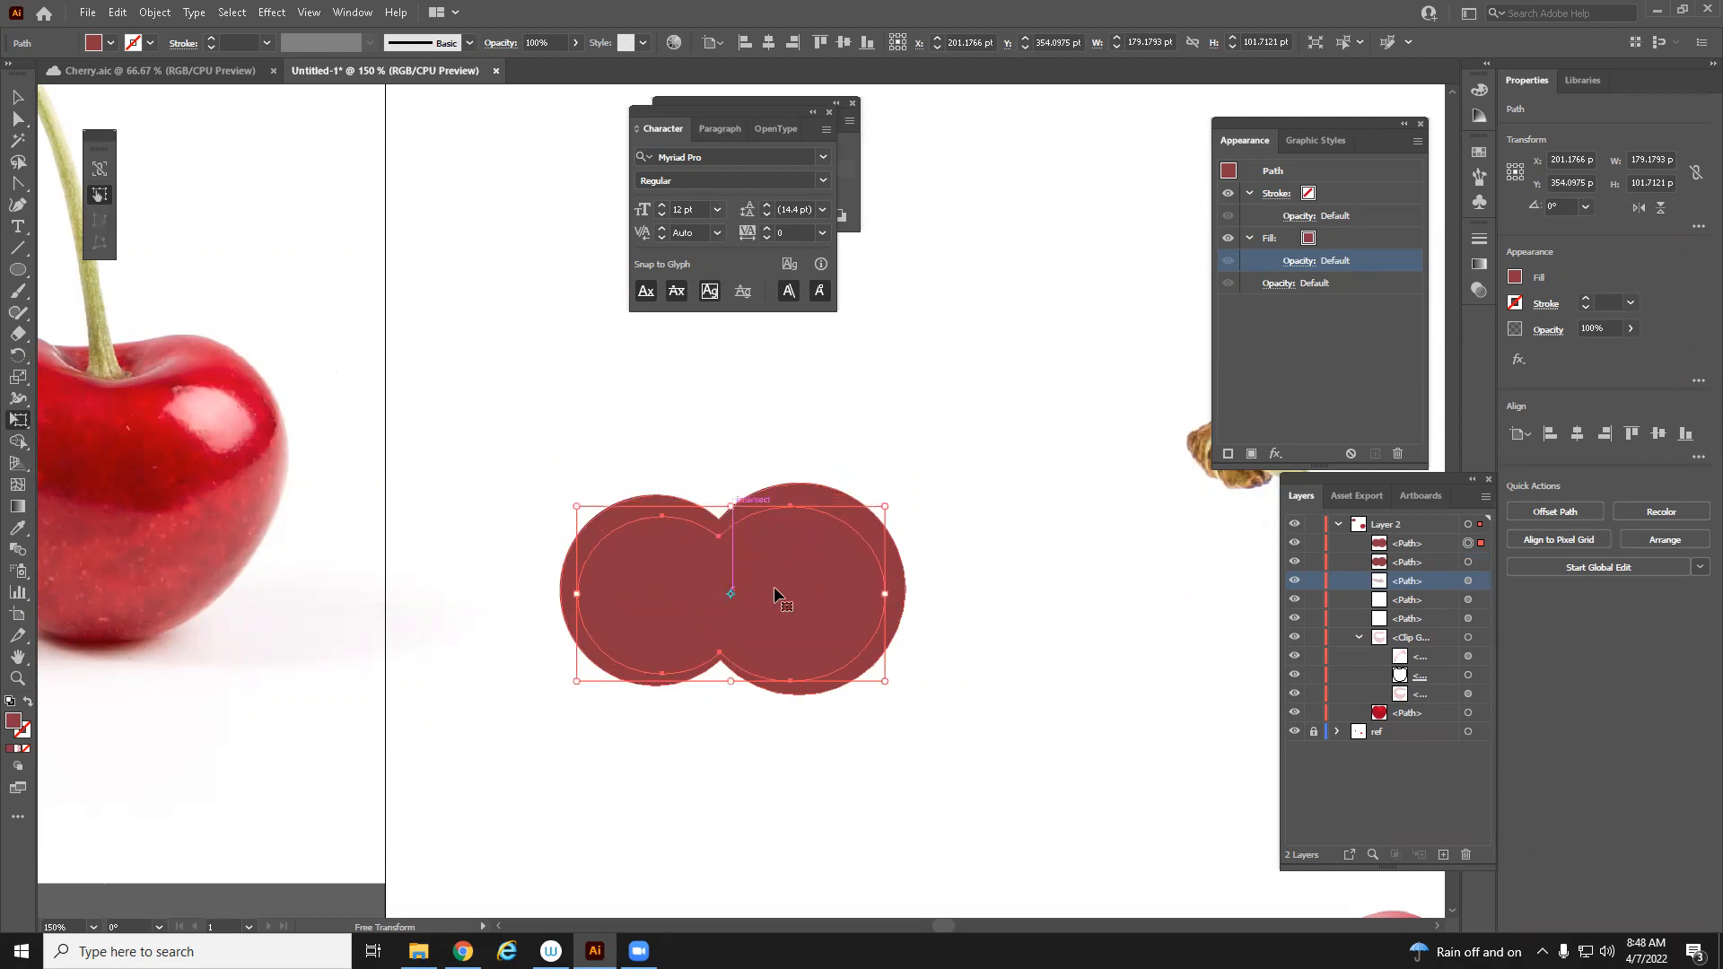
pyautogui.moveTo(773, 594); pyautogui.dragTo(772, 589)
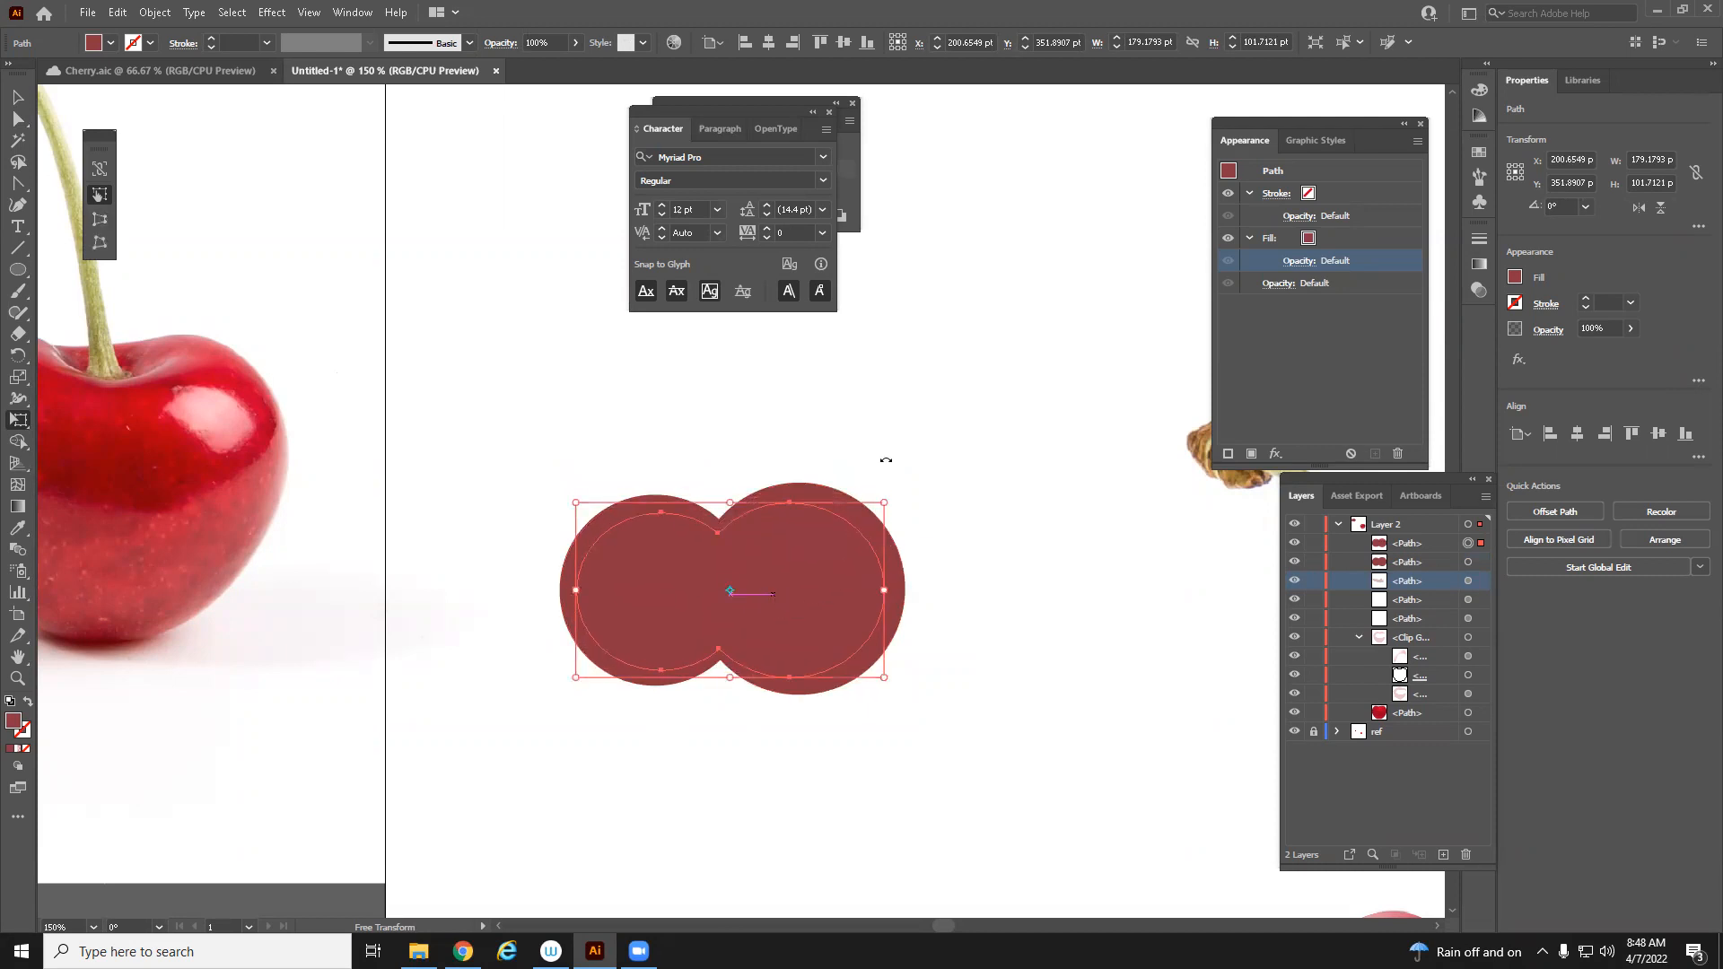
pyautogui.click(829, 112)
# Apply Minus Front to the united shape and its smaller copy, and undo it
pyautogui.keyDown('shift'); pyautogui.click(1468, 562); pyautogui.keyUp('shift')
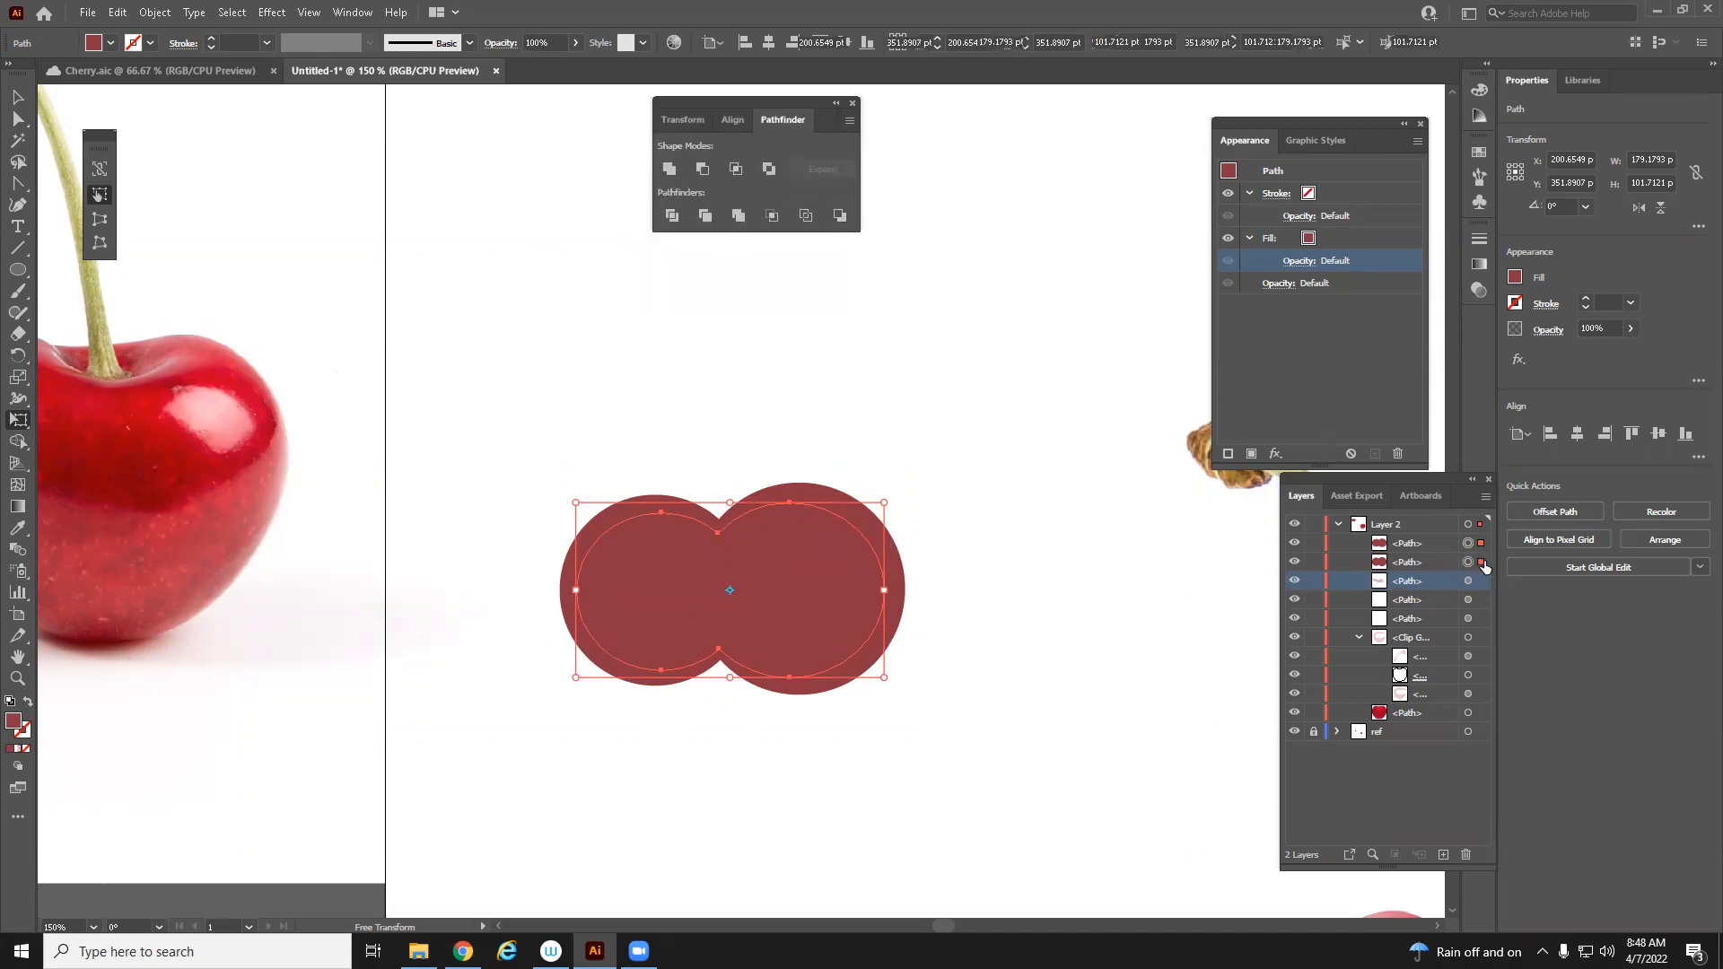
pyautogui.click(703, 170)
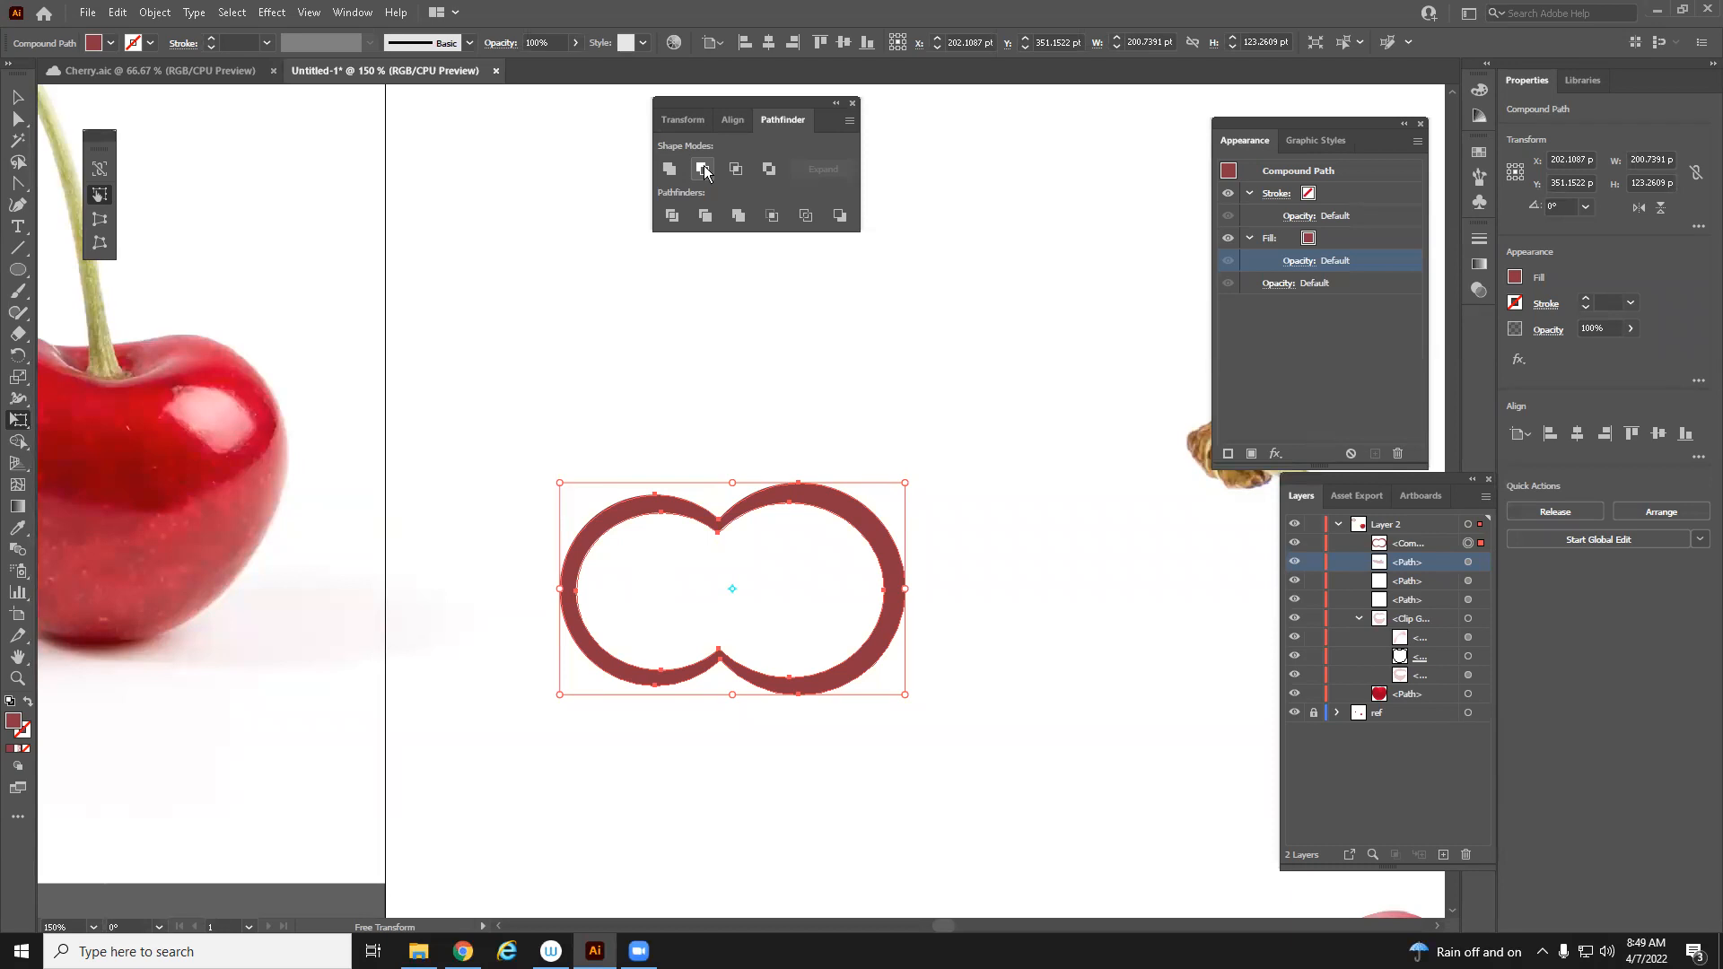
pyautogui.hotkey('ctrl', 'z')
# Move the smaller copy up and to the right so it only partly overlaps the original shape
pyautogui.press('v')
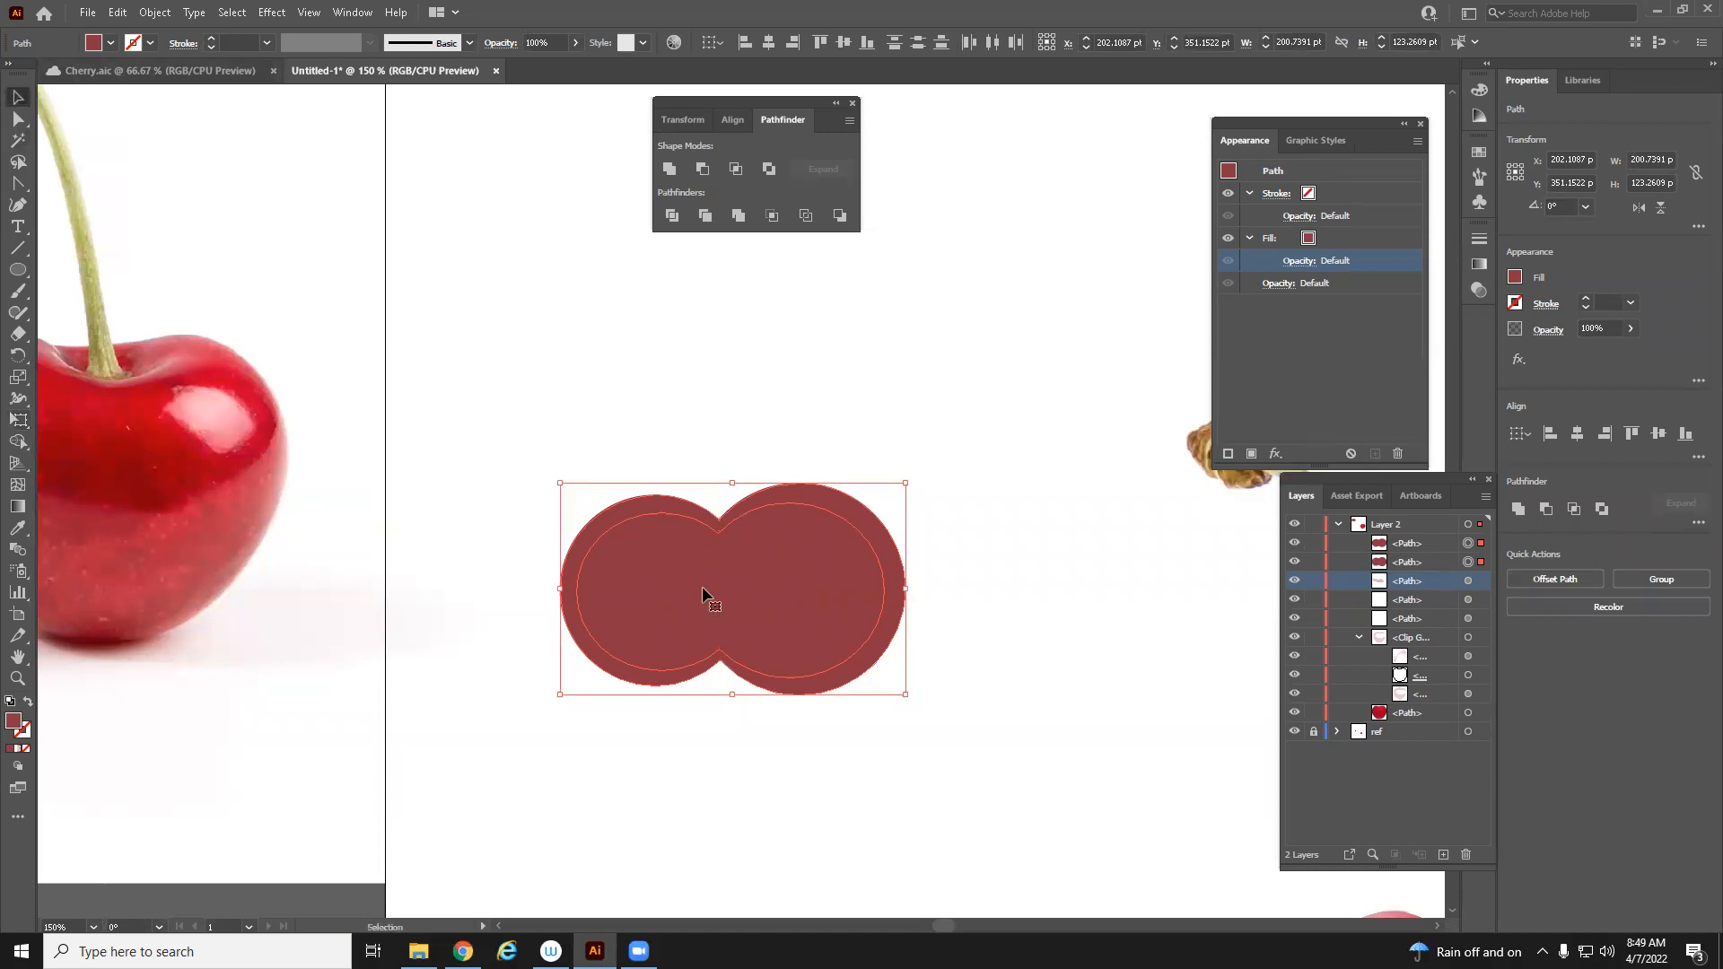
pyautogui.click(824, 389)
pyautogui.moveTo(734, 566); pyautogui.dragTo(878, 493)
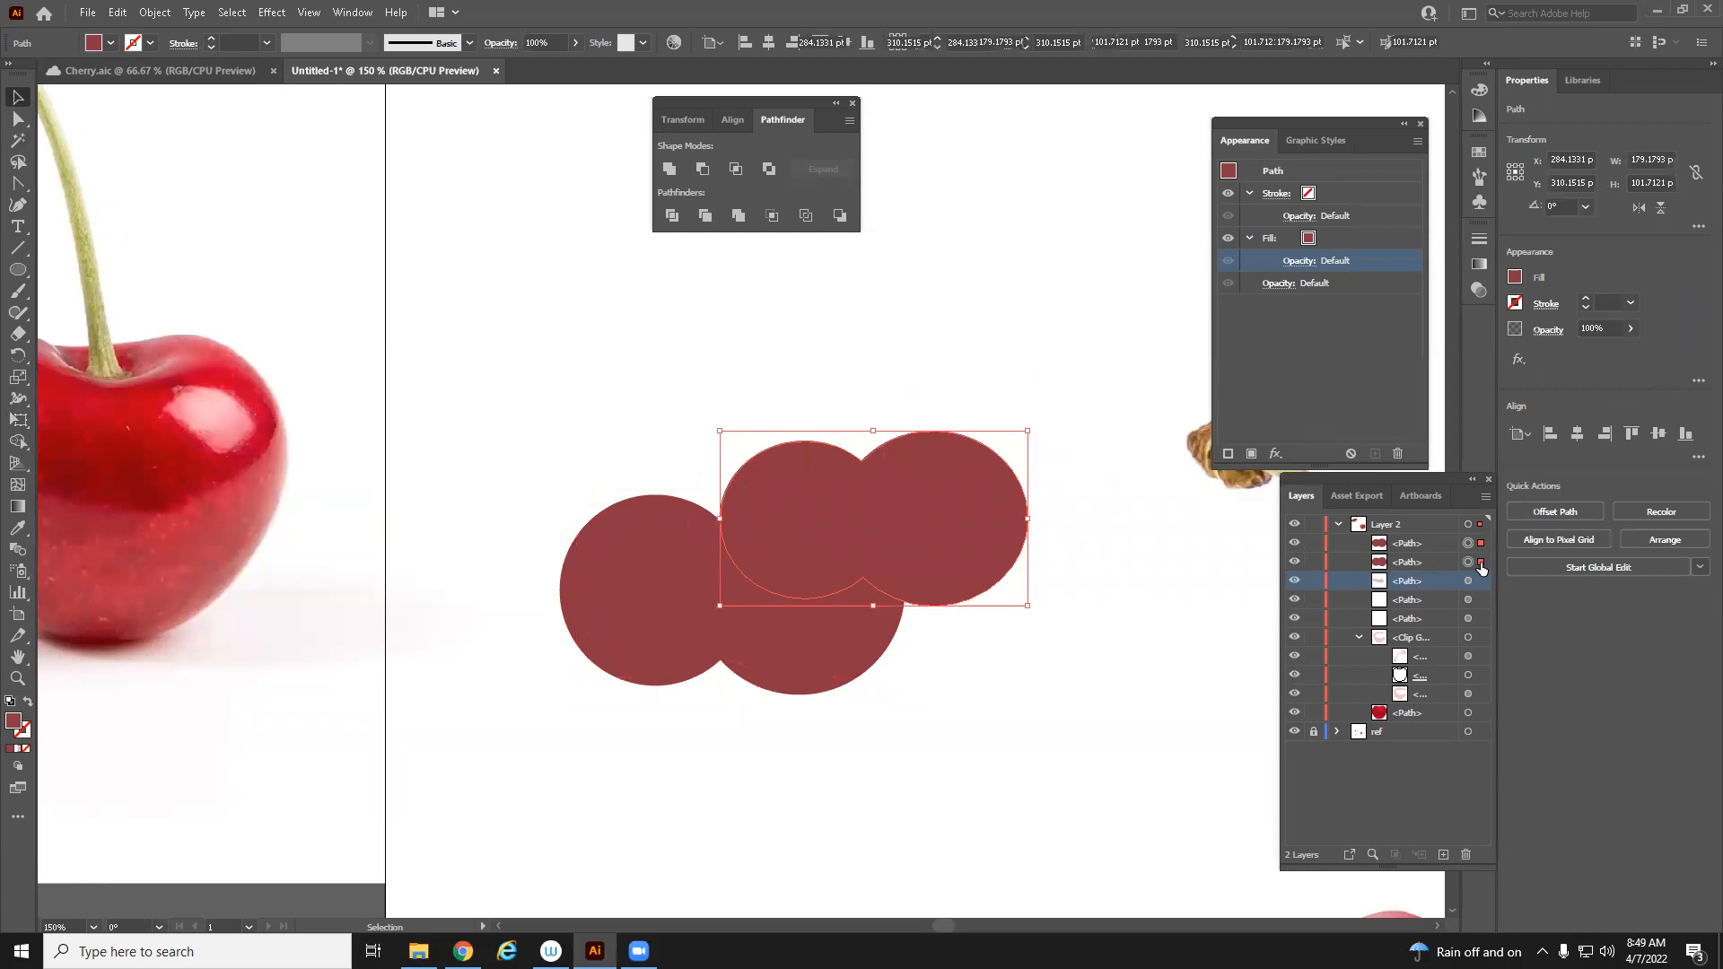
# Try the Intersect and Exclude shape modes on the overlapping shapes, undoing each
pyautogui.keyDown('shift'); pyautogui.click(1468, 562); pyautogui.keyUp('shift')
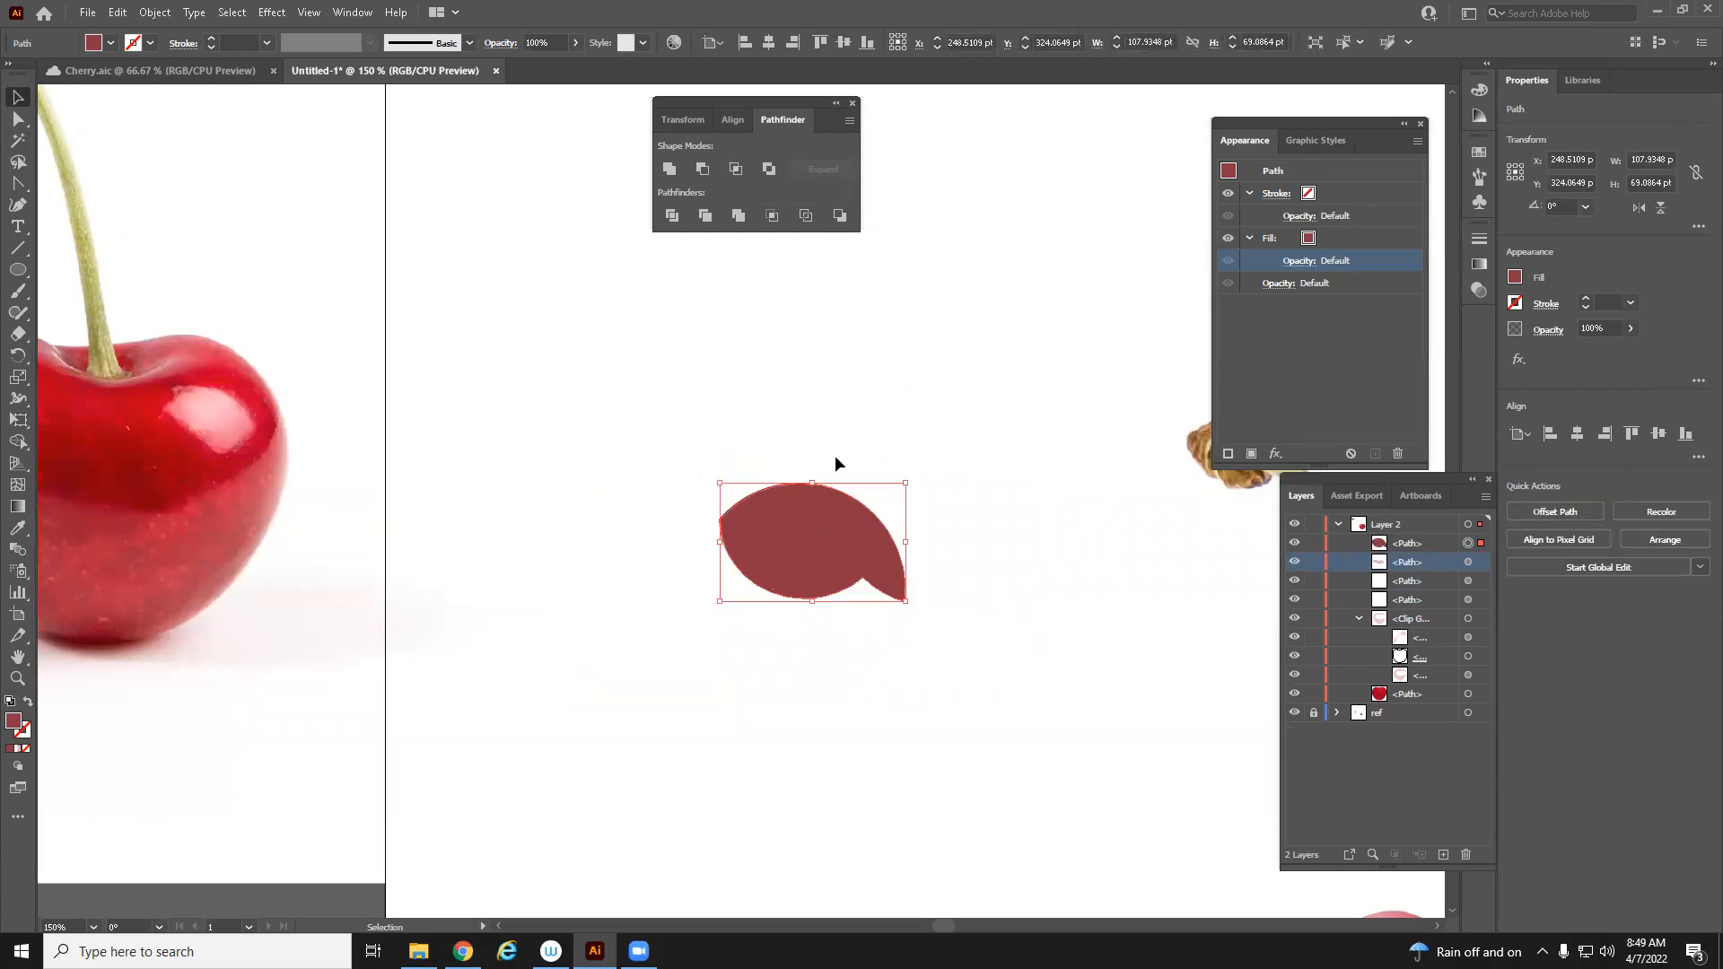
pyautogui.hotkey('ctrl', 'z')
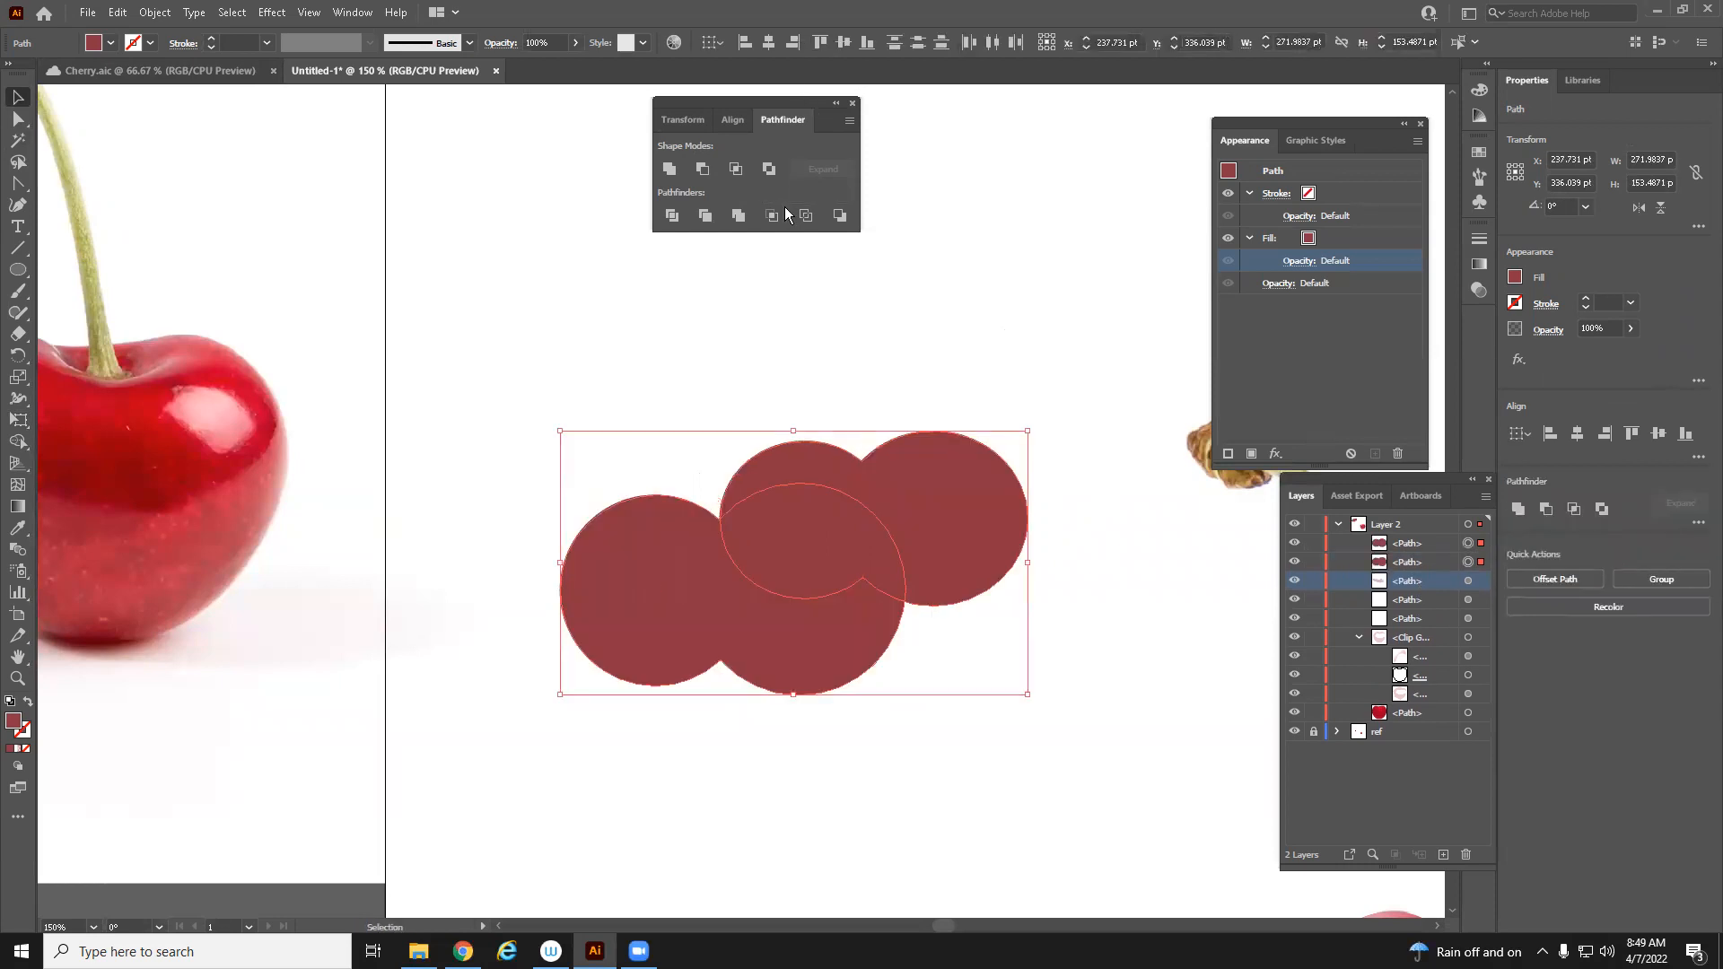
pyautogui.click(768, 170)
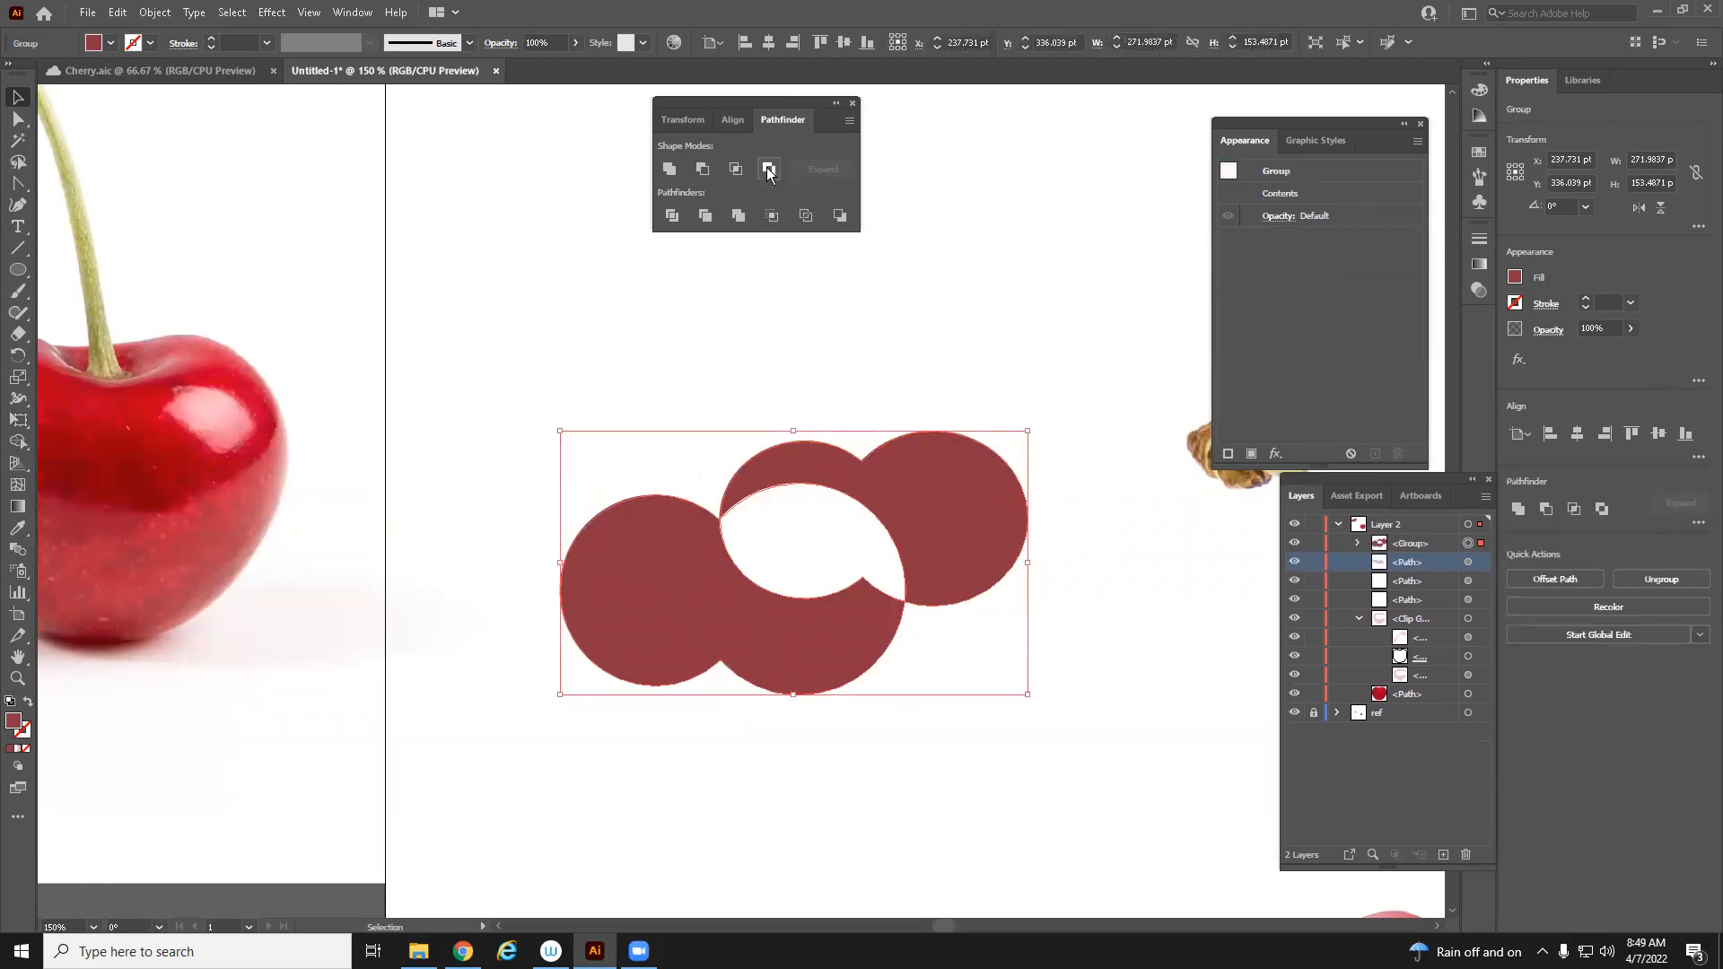
pyautogui.hotkey('ctrl', 'z')
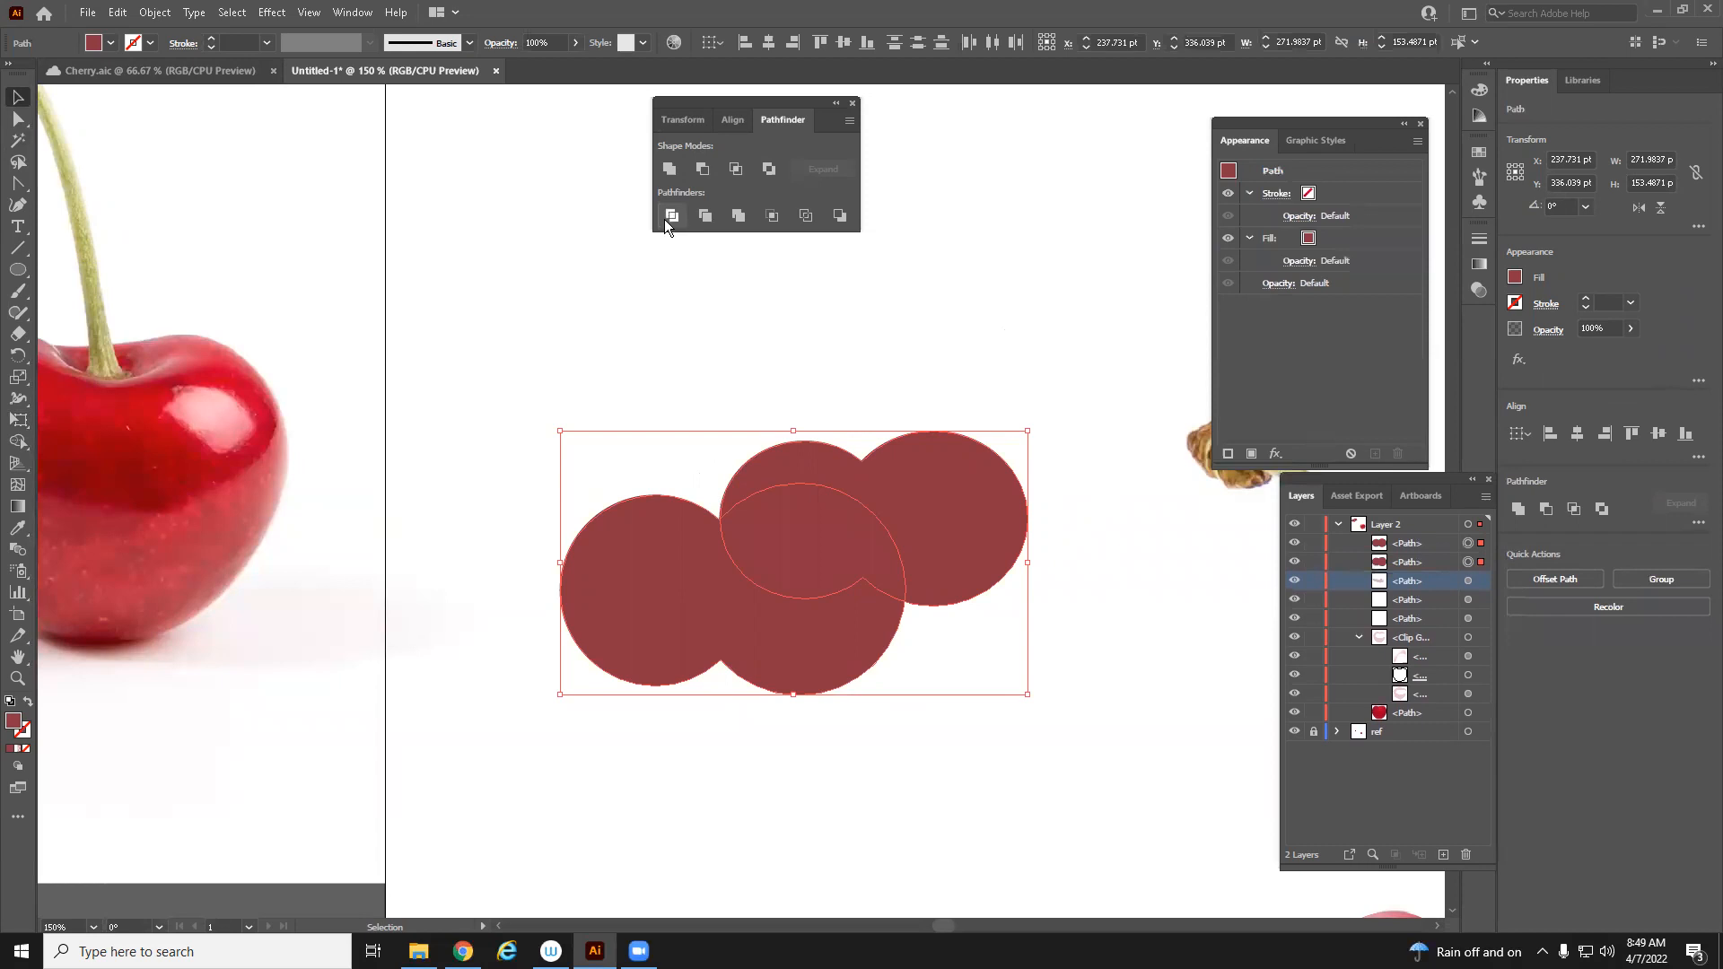
# Divide the overlapping shapes, drag one resulting piece away, and undo back to the original shapes
pyautogui.click(665, 220)
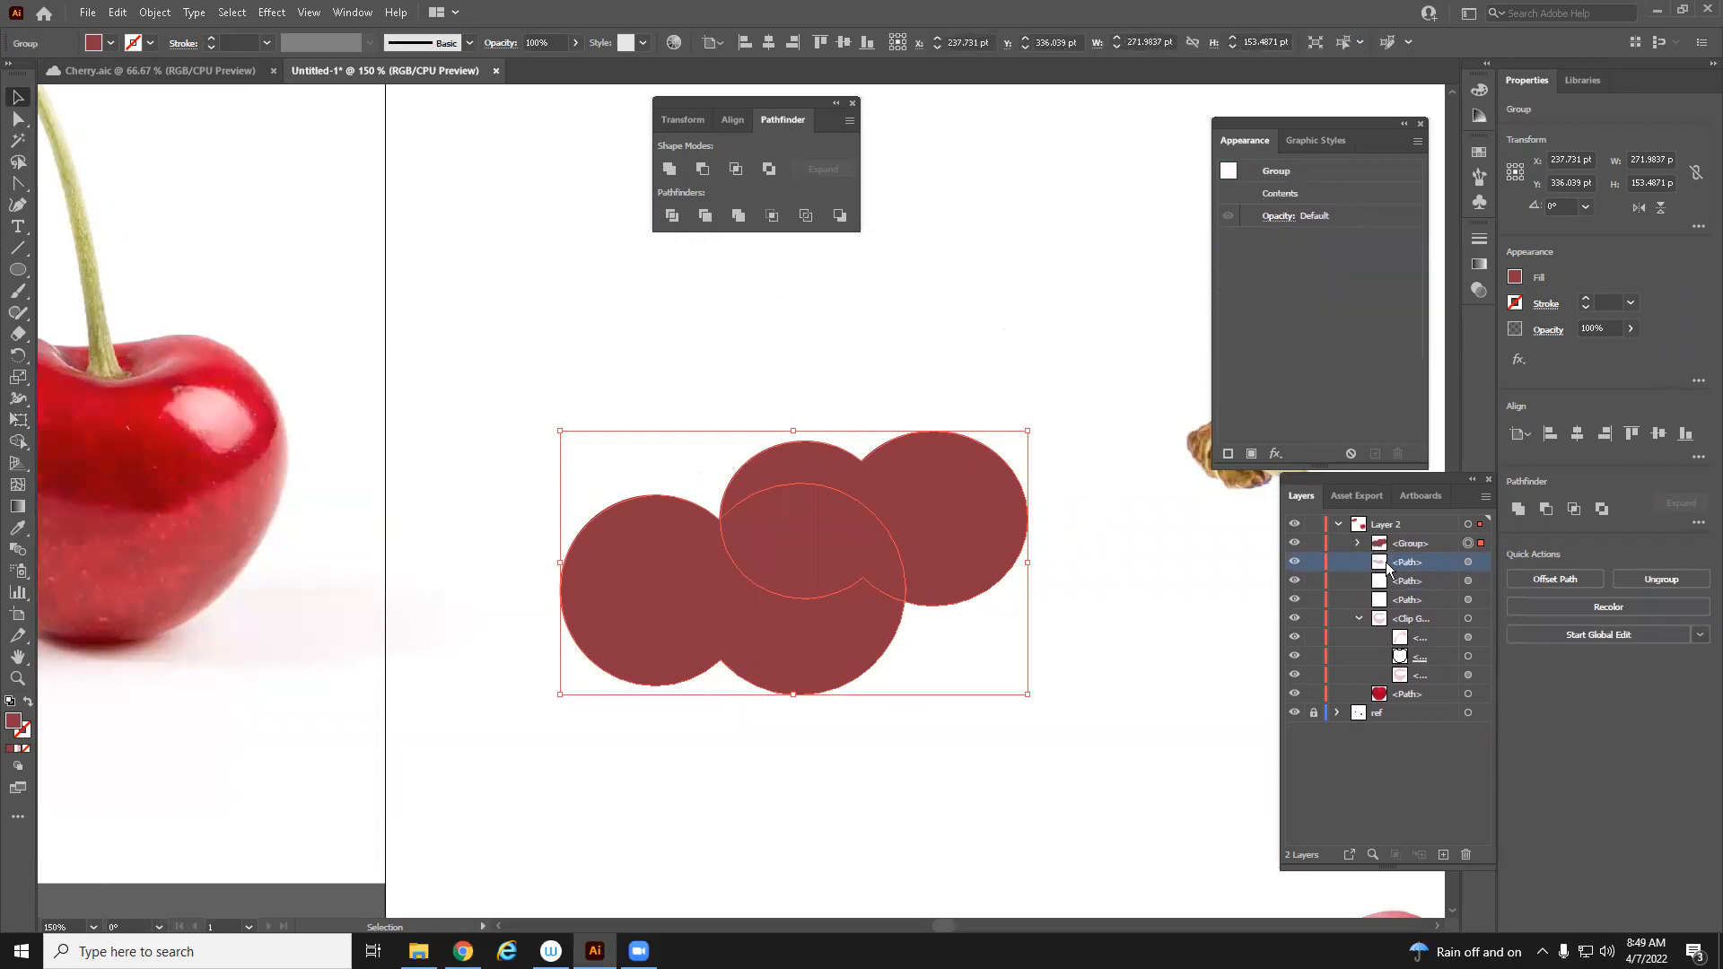
pyautogui.hotkey('shift', 'ctrl', 'g')
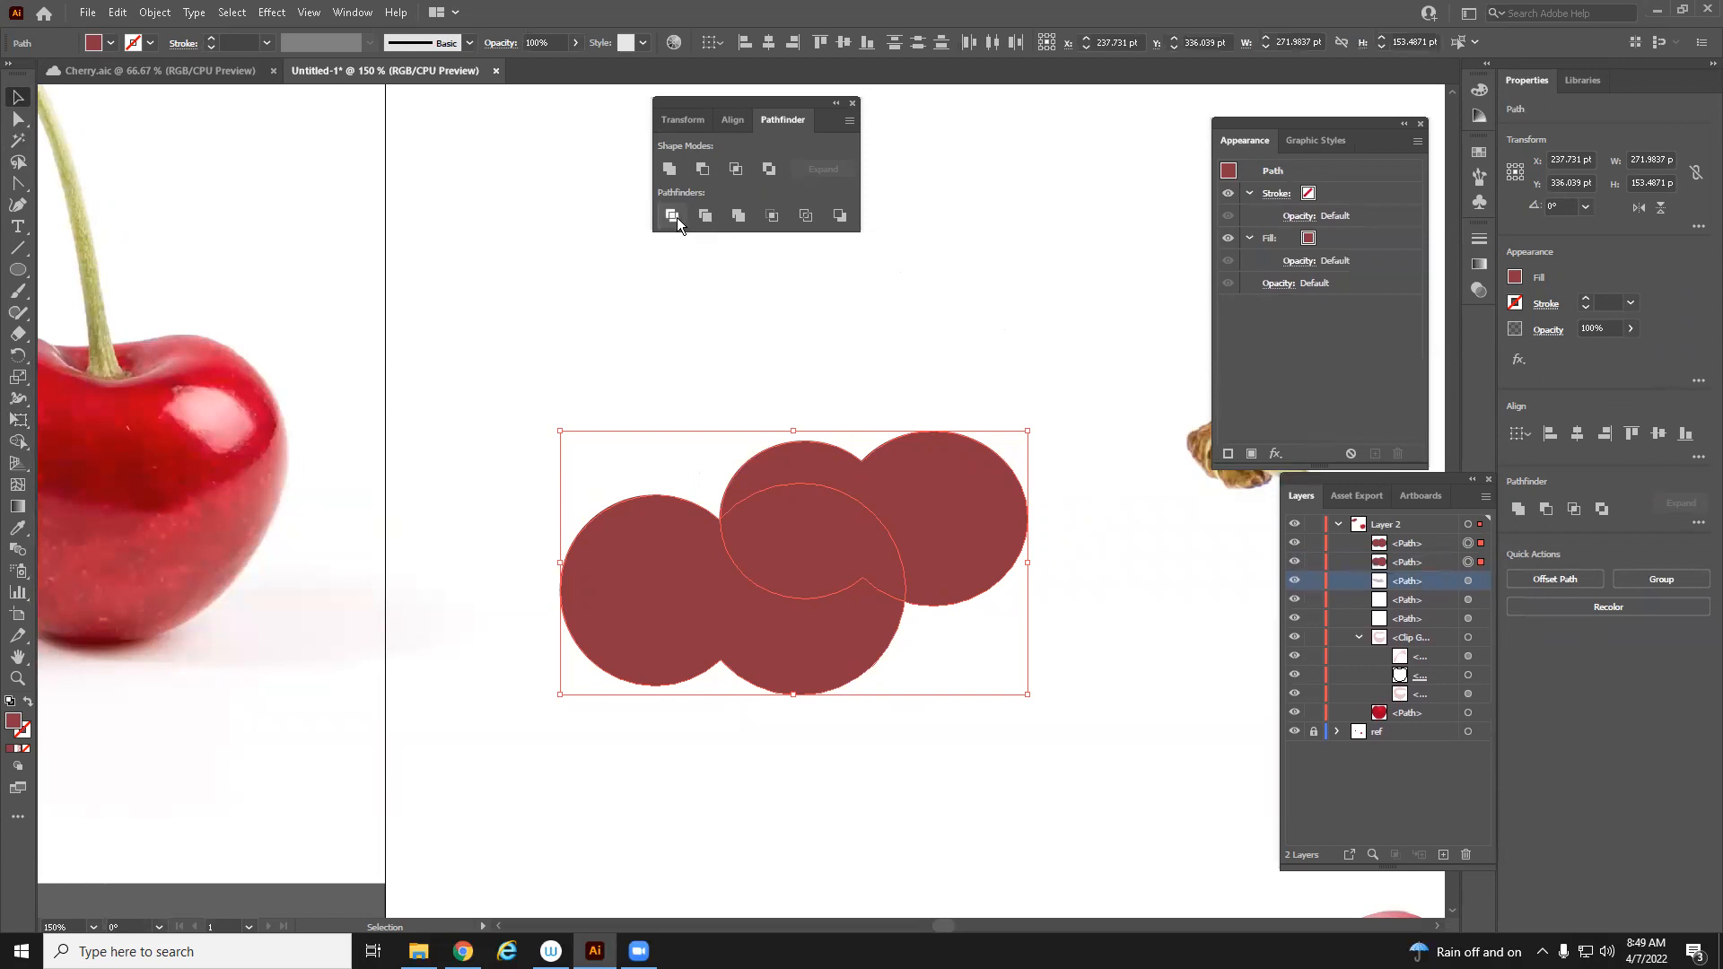
pyautogui.click(677, 217)
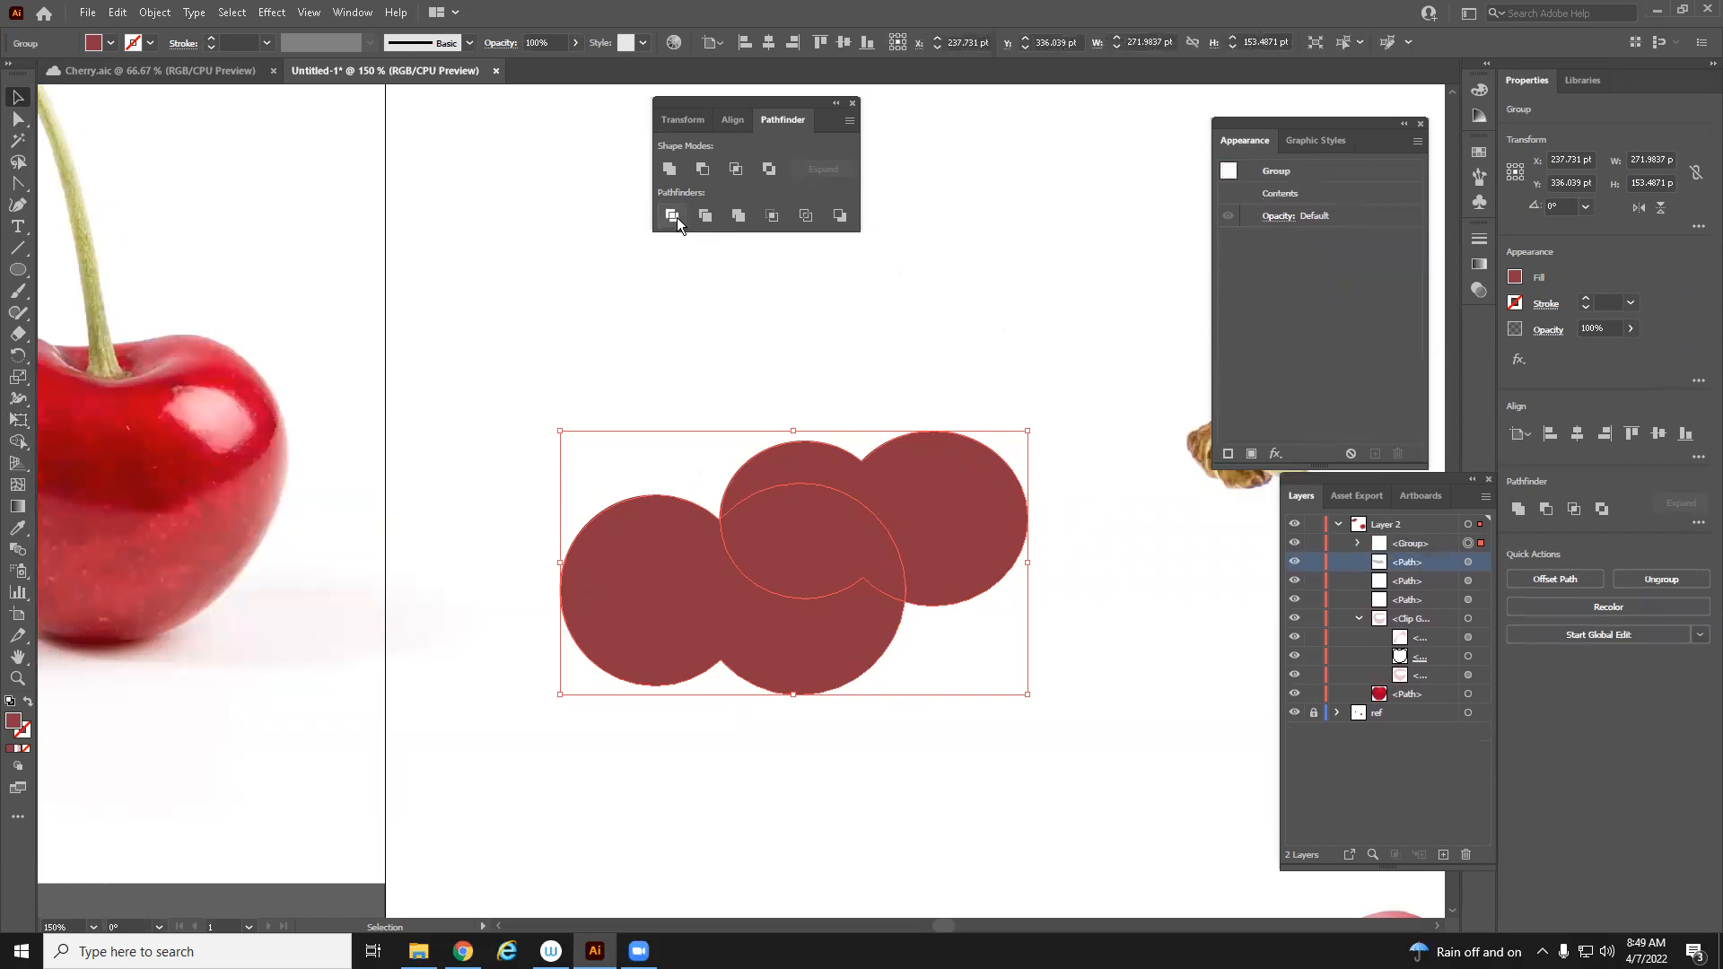
pyautogui.click(1354, 544)
pyautogui.click(1479, 565)
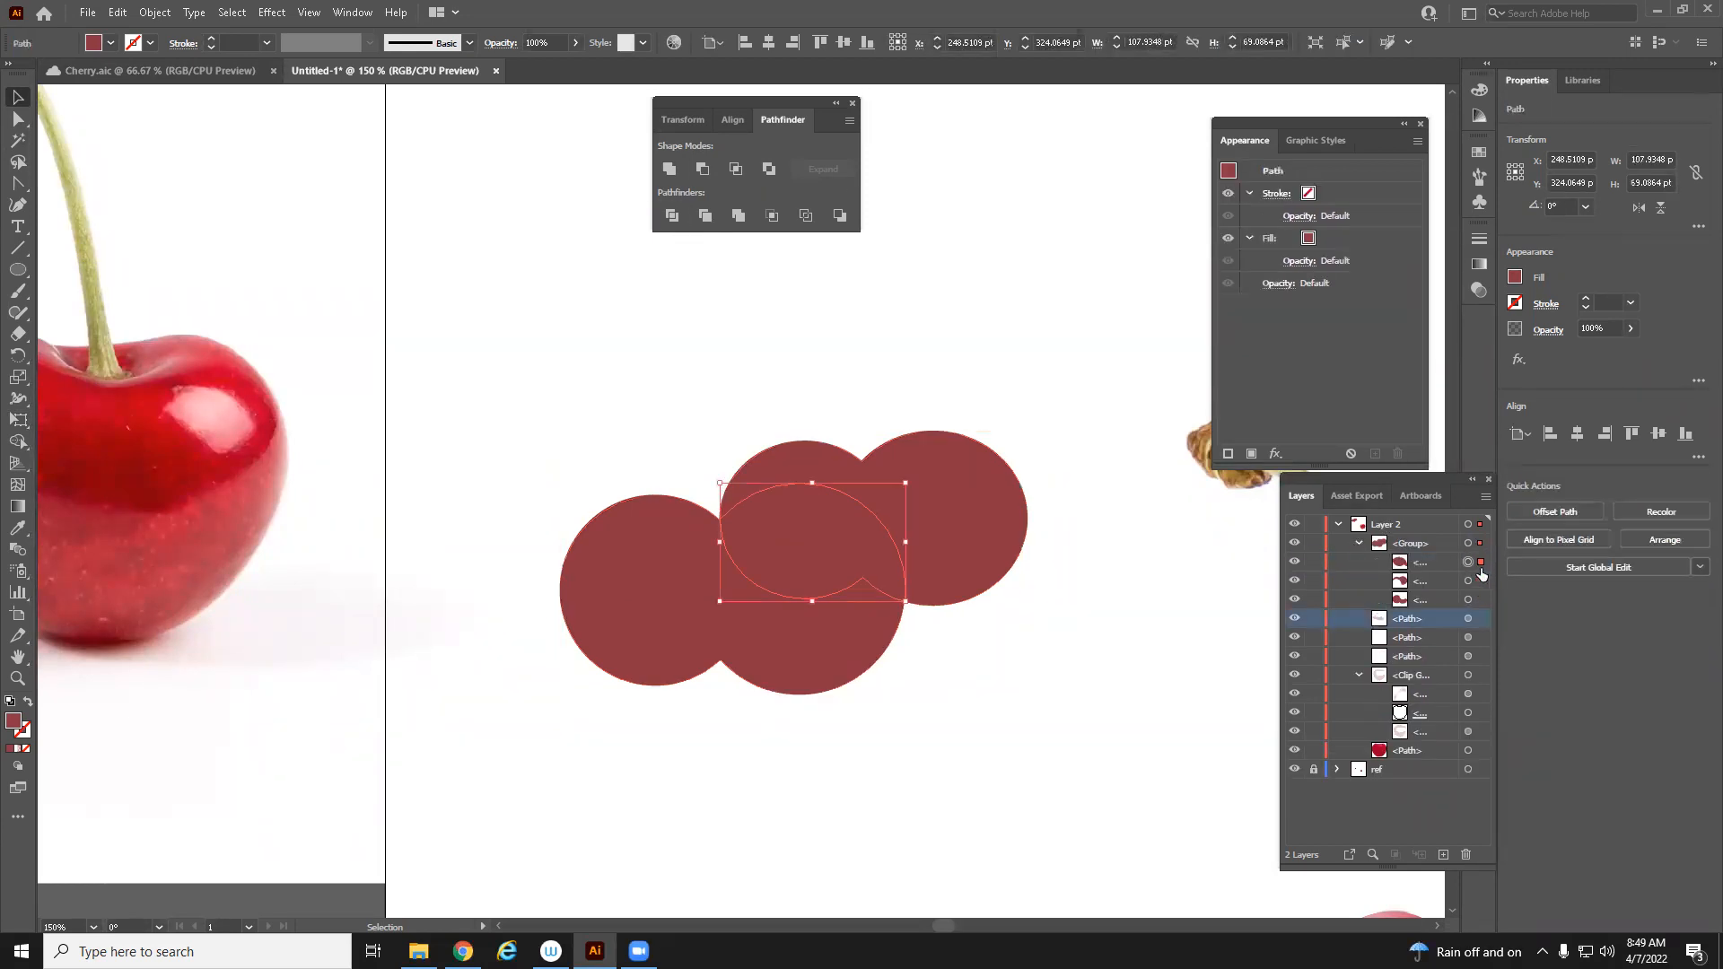
pyautogui.moveTo(781, 524); pyautogui.dragTo(554, 341)
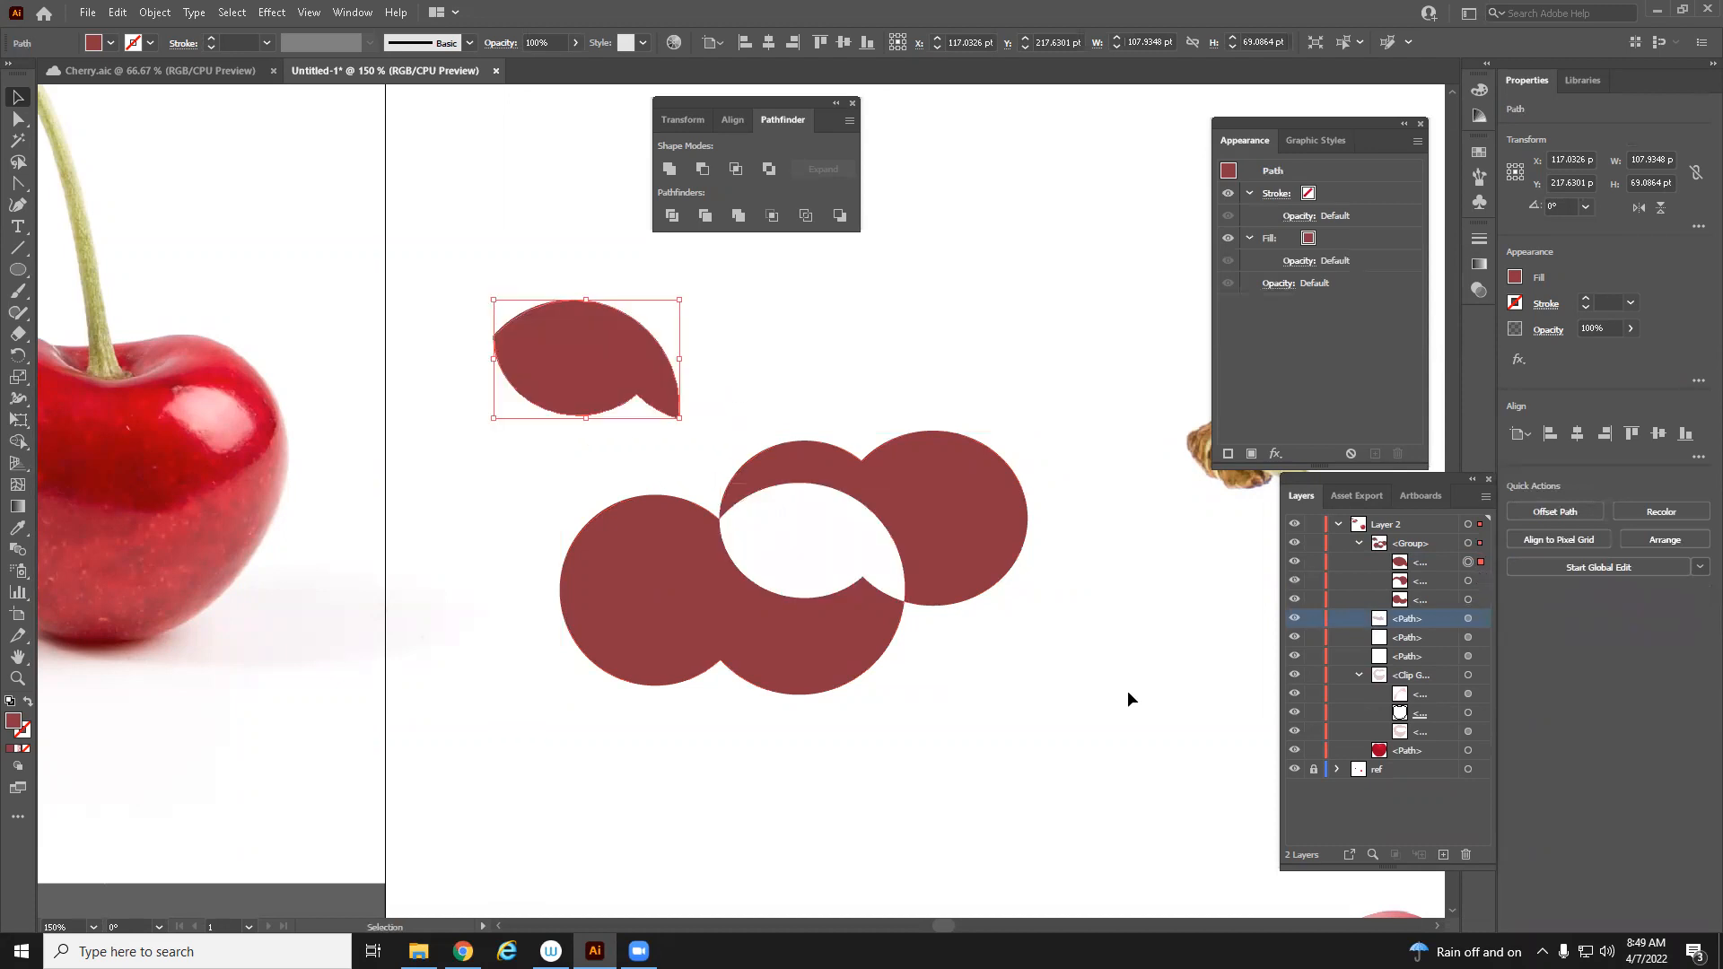
pyautogui.hotkey('ctrl', 'z')
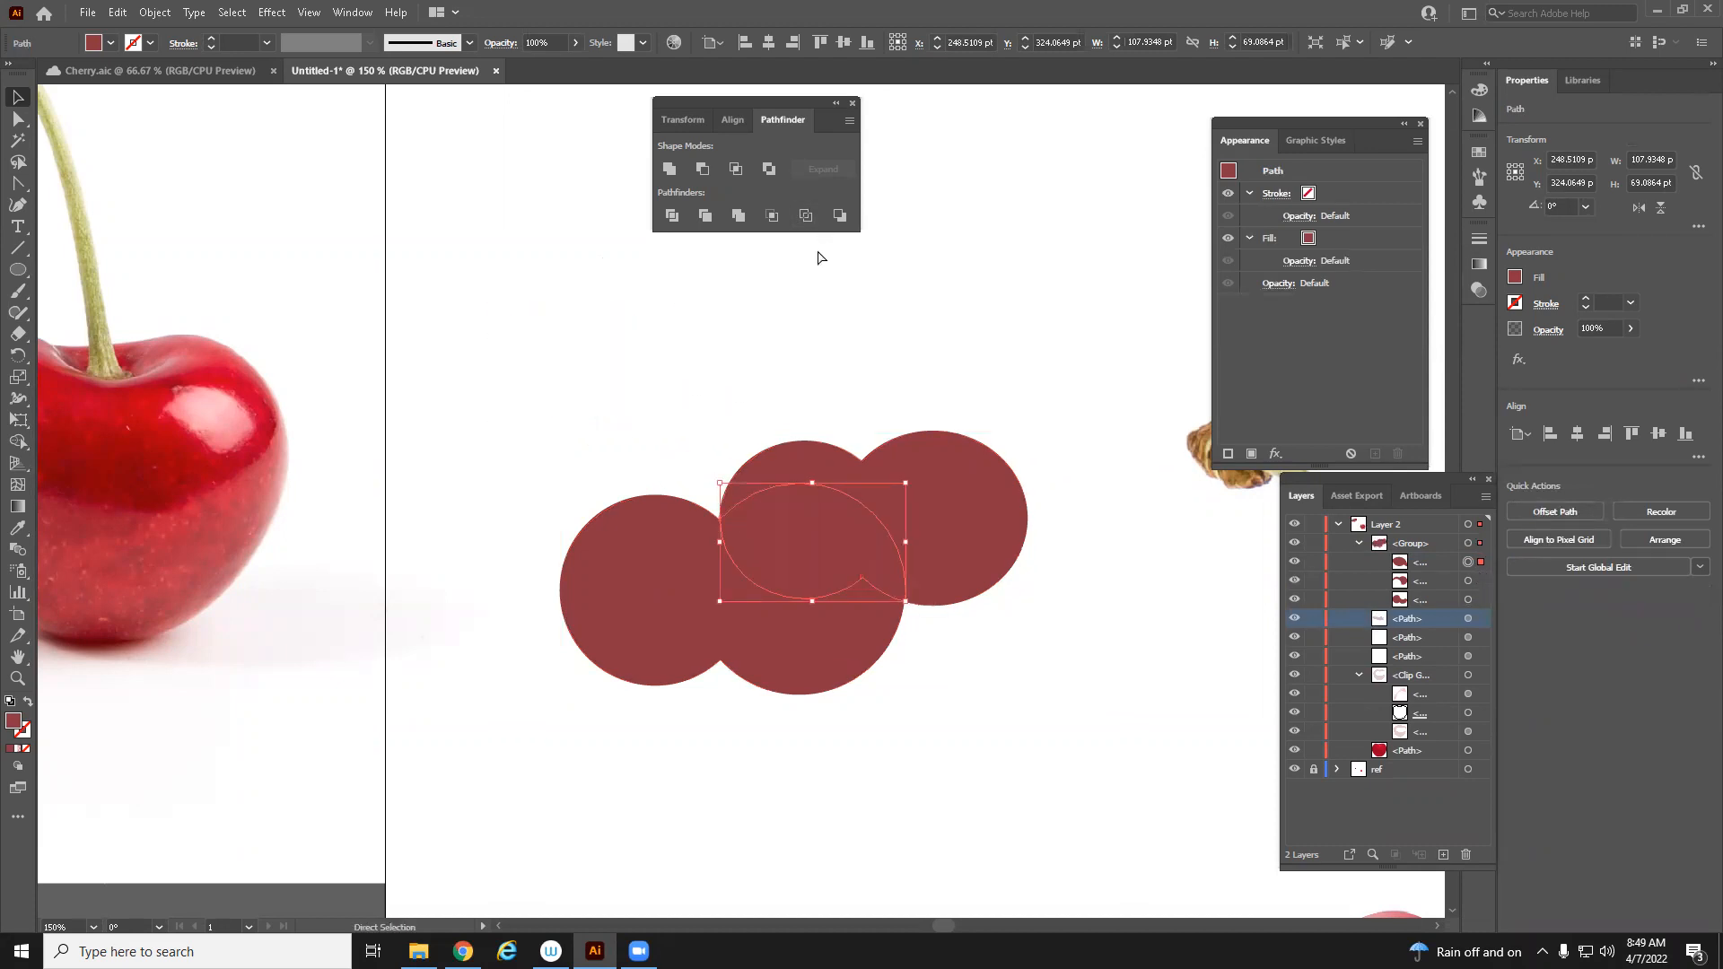
pyautogui.hotkey('ctrl', 'z')
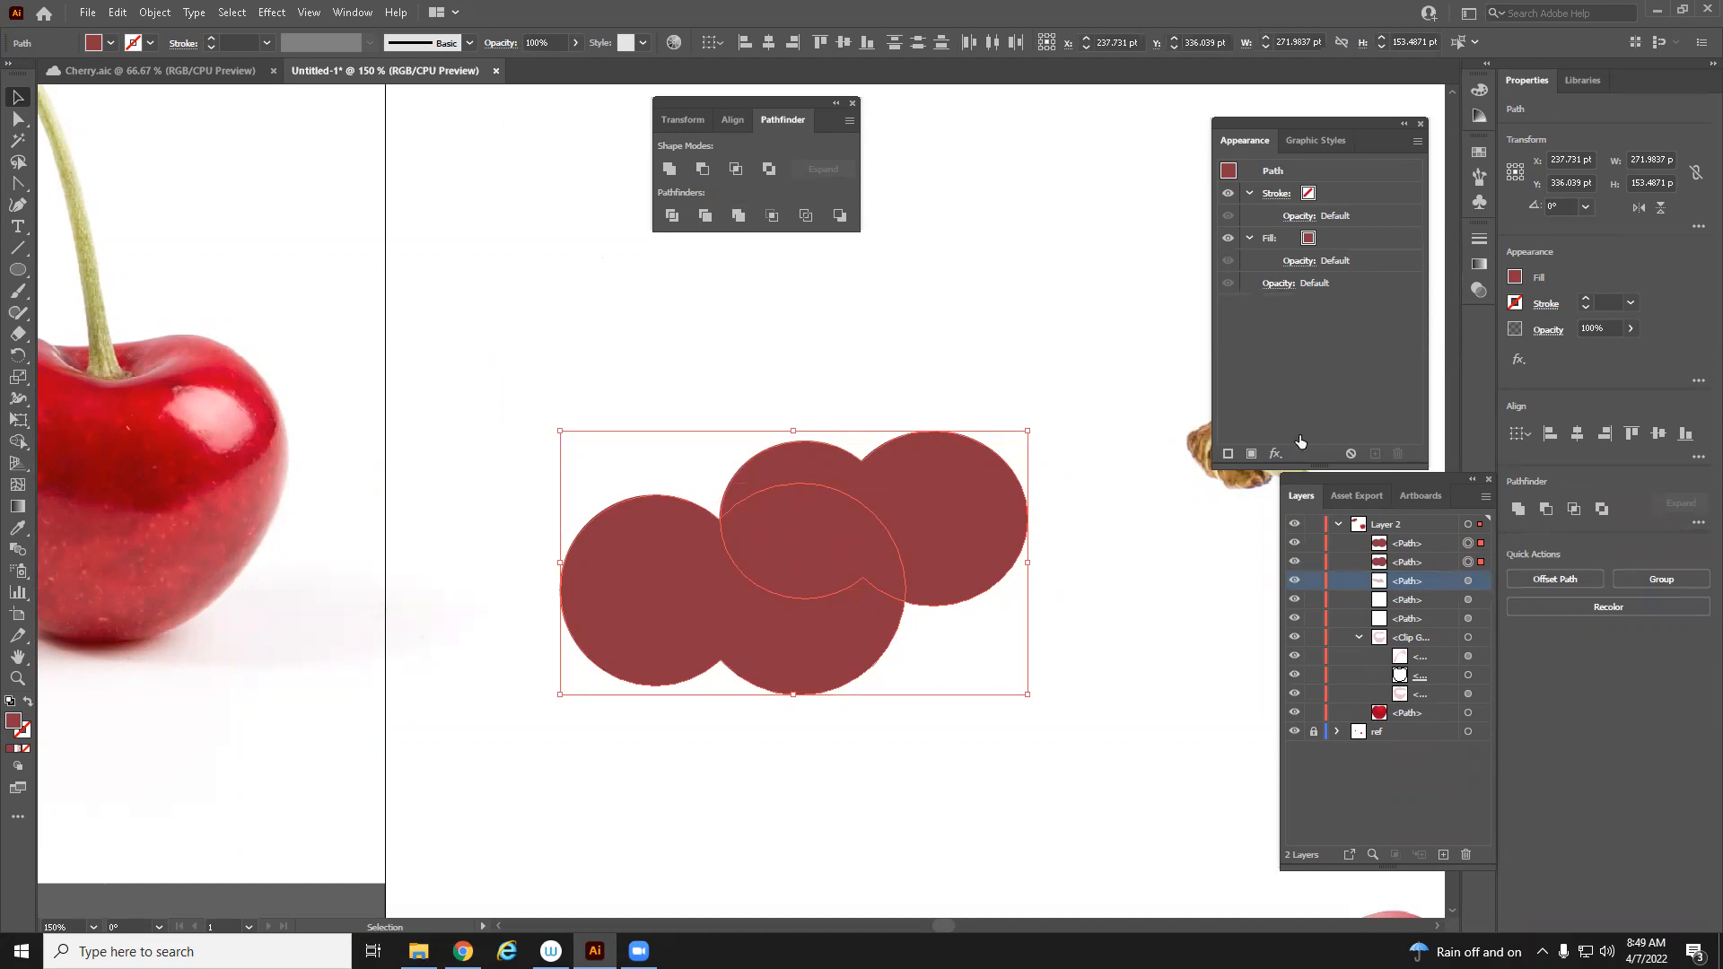
# Reposition the smaller copy slightly lower and further left over the original shape
pyautogui.hotkey('ctrl', 'z')
pyautogui.moveTo(840, 541); pyautogui.dragTo(953, 453)
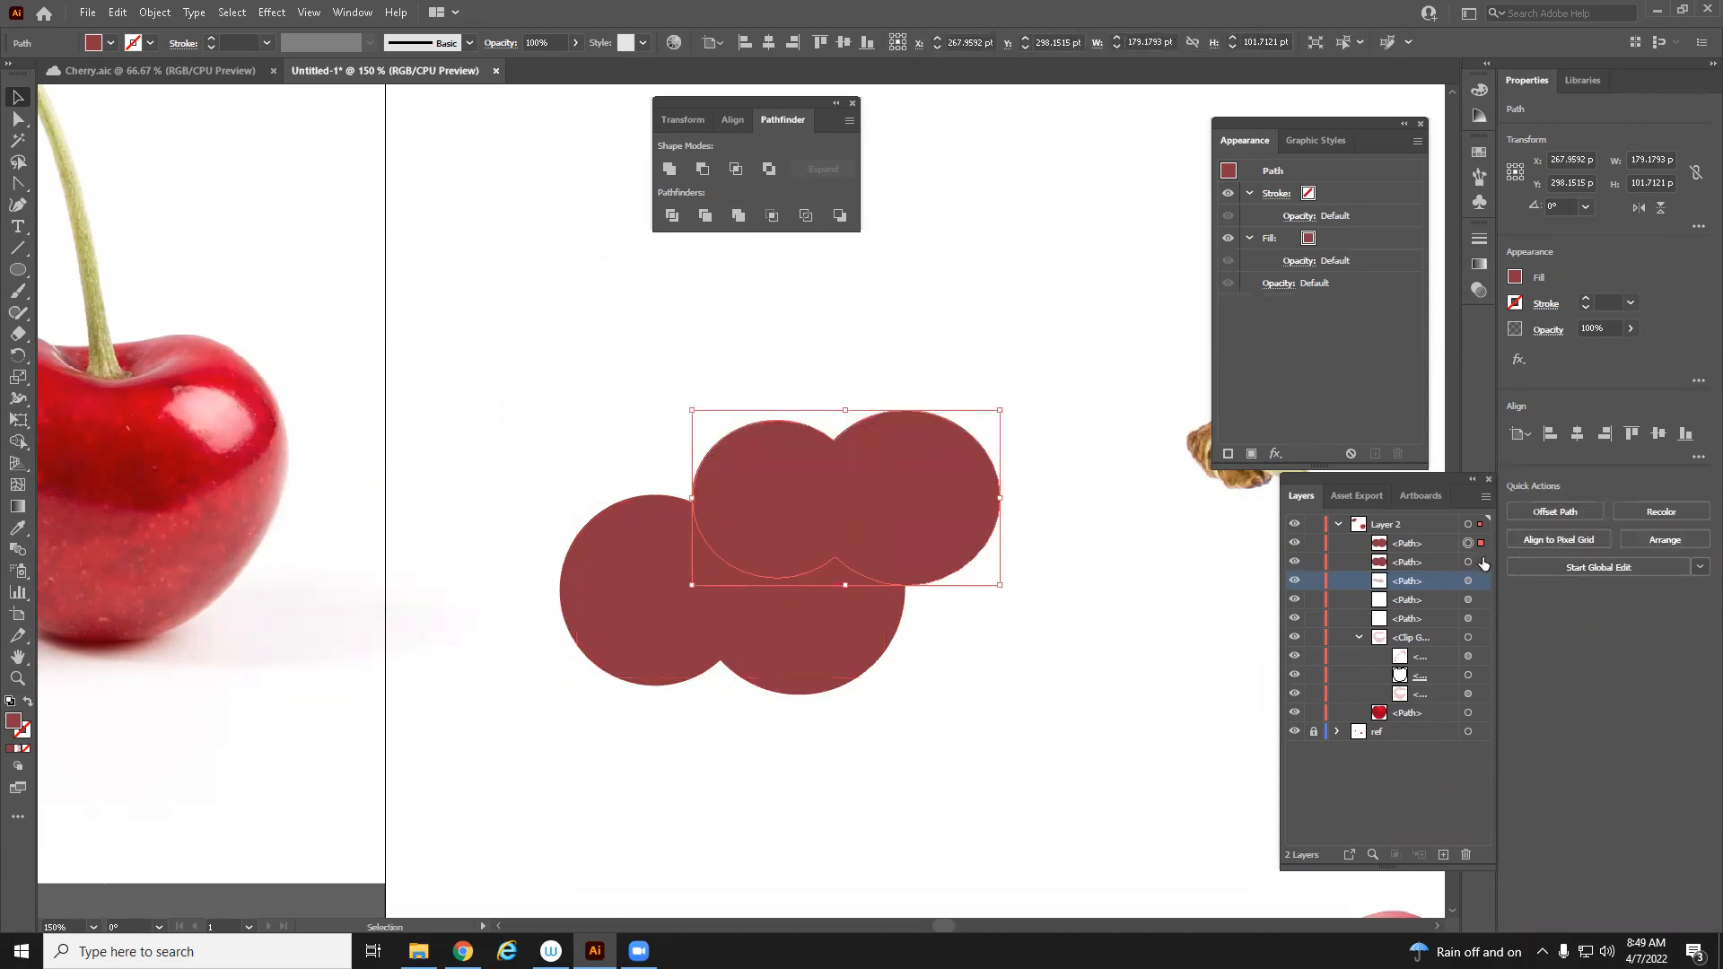
# Apply Trim to the overlapping shapes and move the trimmed group
pyautogui.keyDown('shift'); pyautogui.click(1483, 558); pyautogui.keyUp('shift')
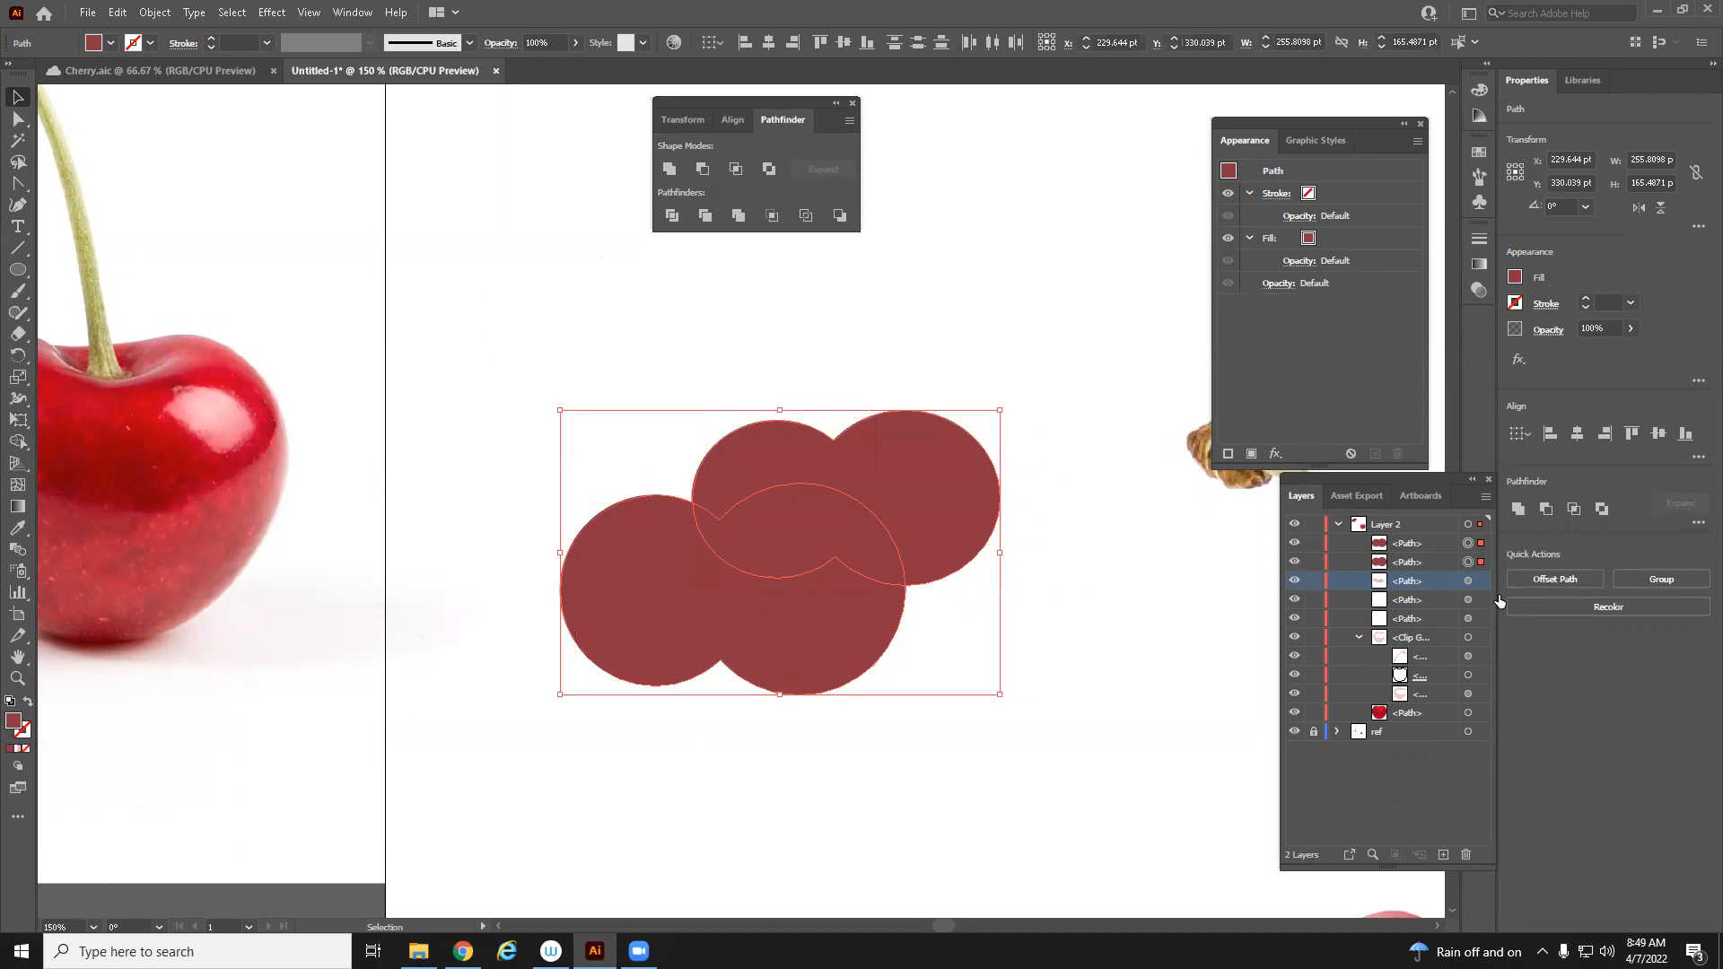
pyautogui.click(706, 216)
pyautogui.moveTo(887, 504); pyautogui.dragTo(924, 456)
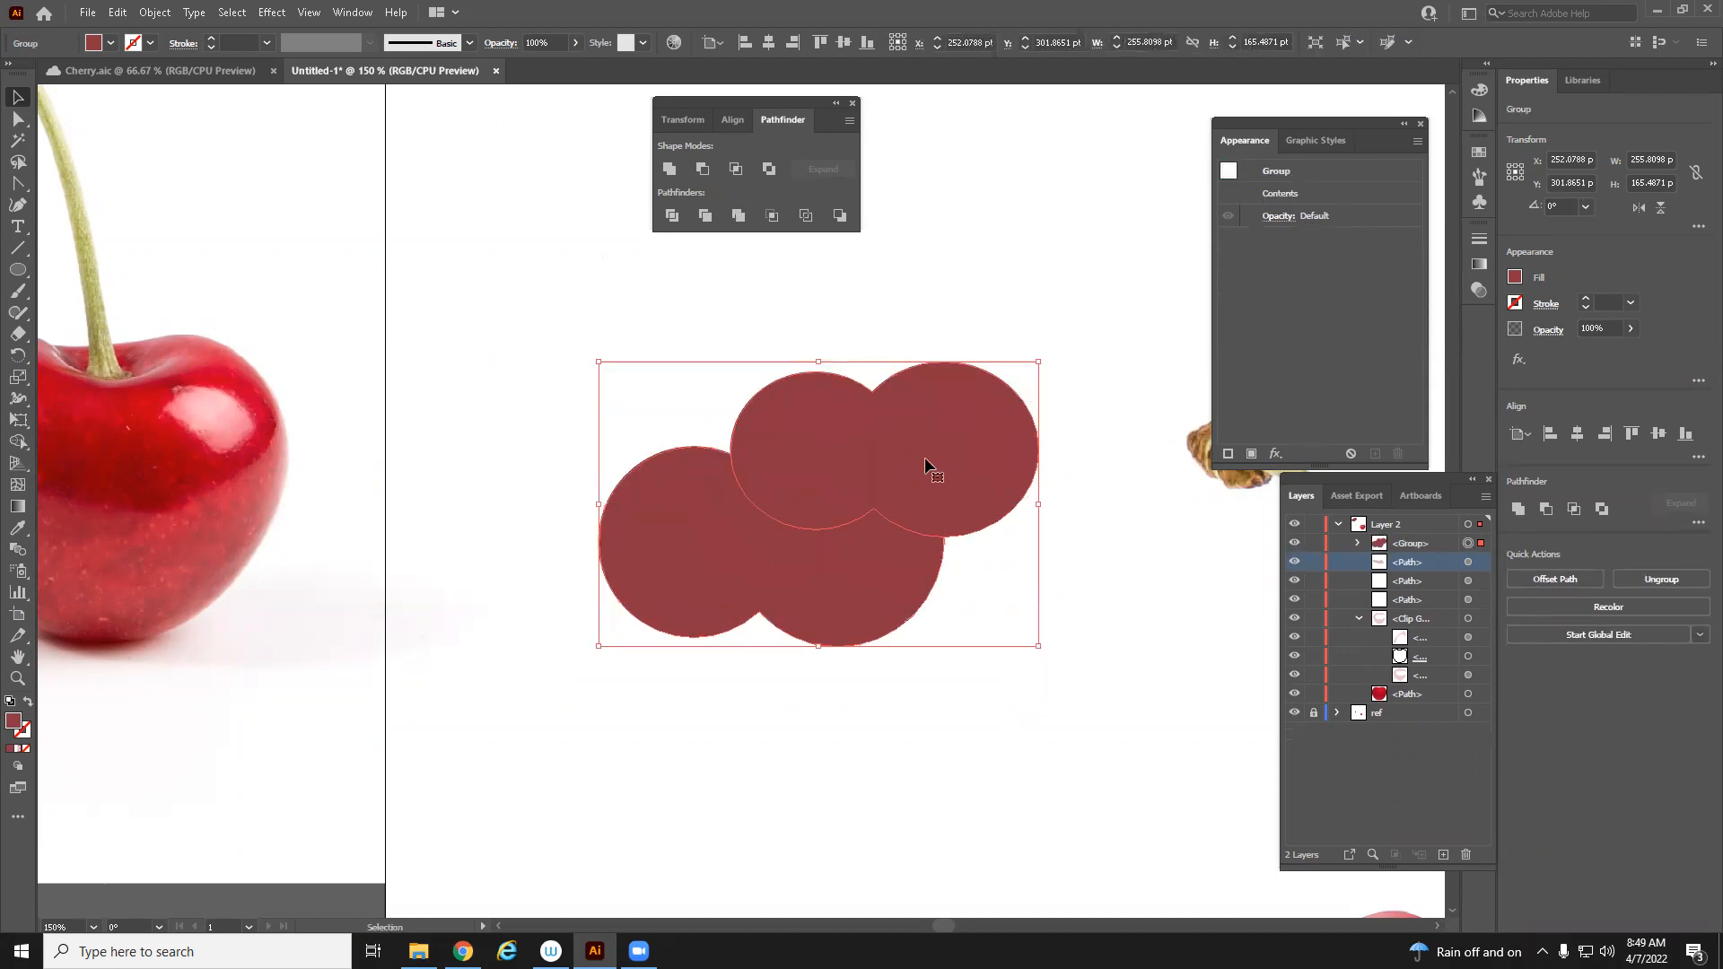
pyautogui.click(1233, 600)
pyautogui.click(894, 493)
# Drag one trimmed piece out of the group, then undo back to the untrimmed shapes
pyautogui.click(1358, 543)
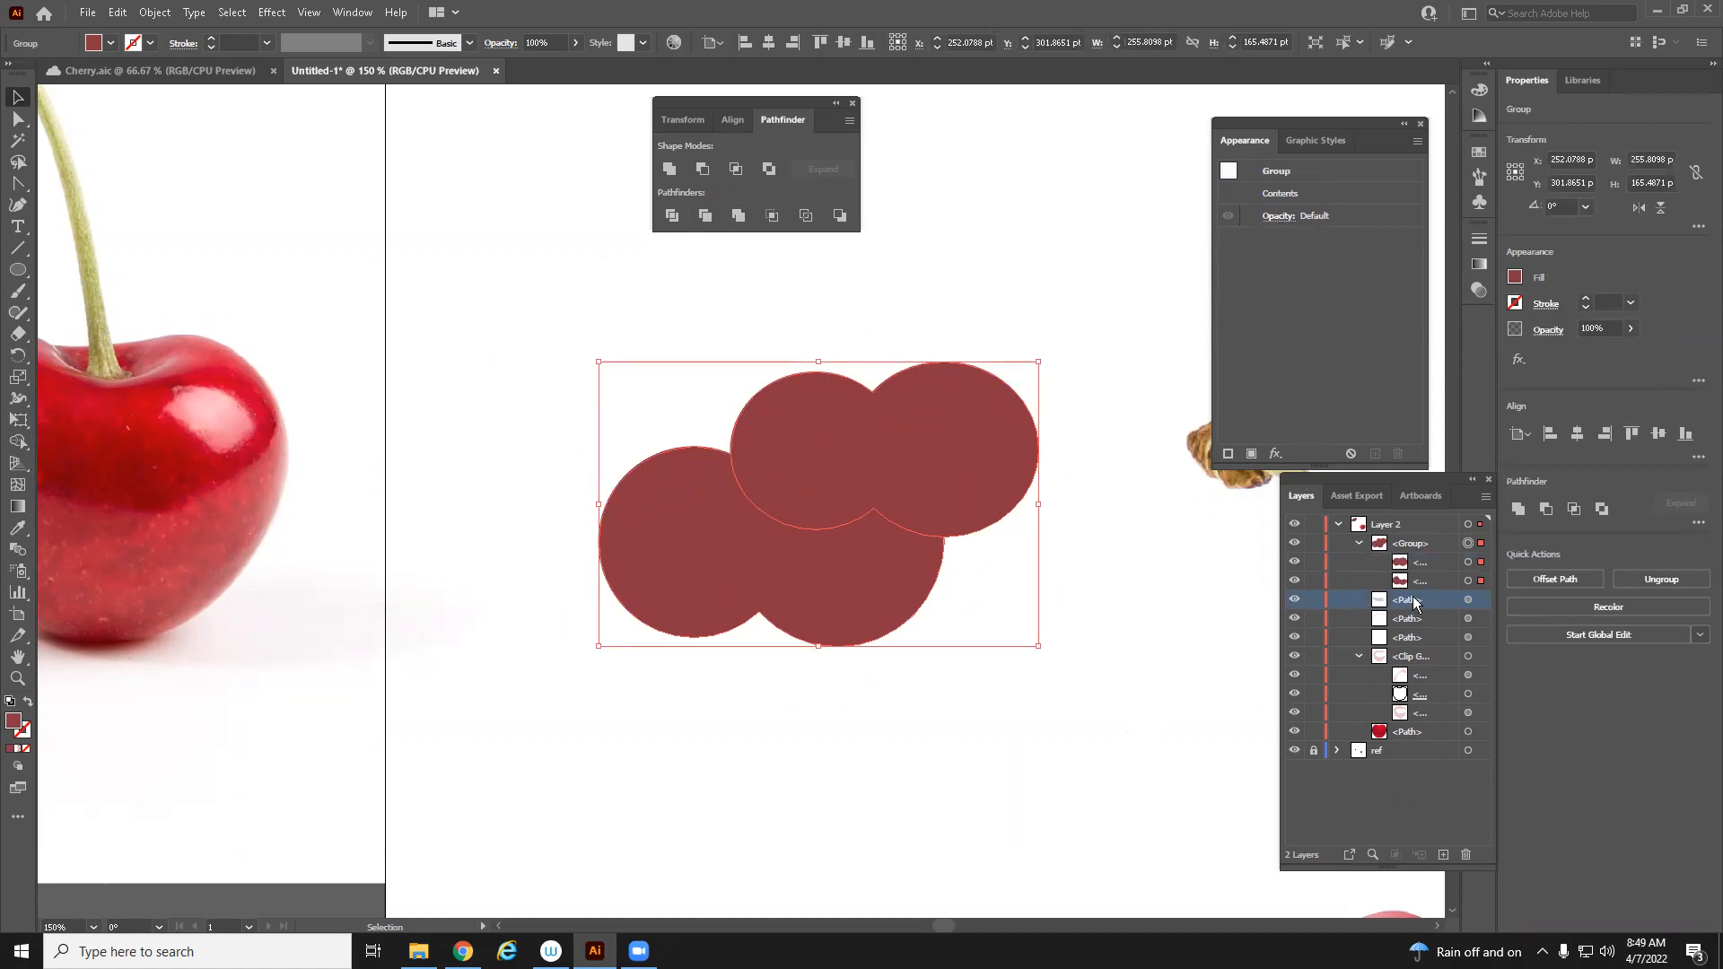
pyautogui.click(1469, 562)
pyautogui.click(1480, 582)
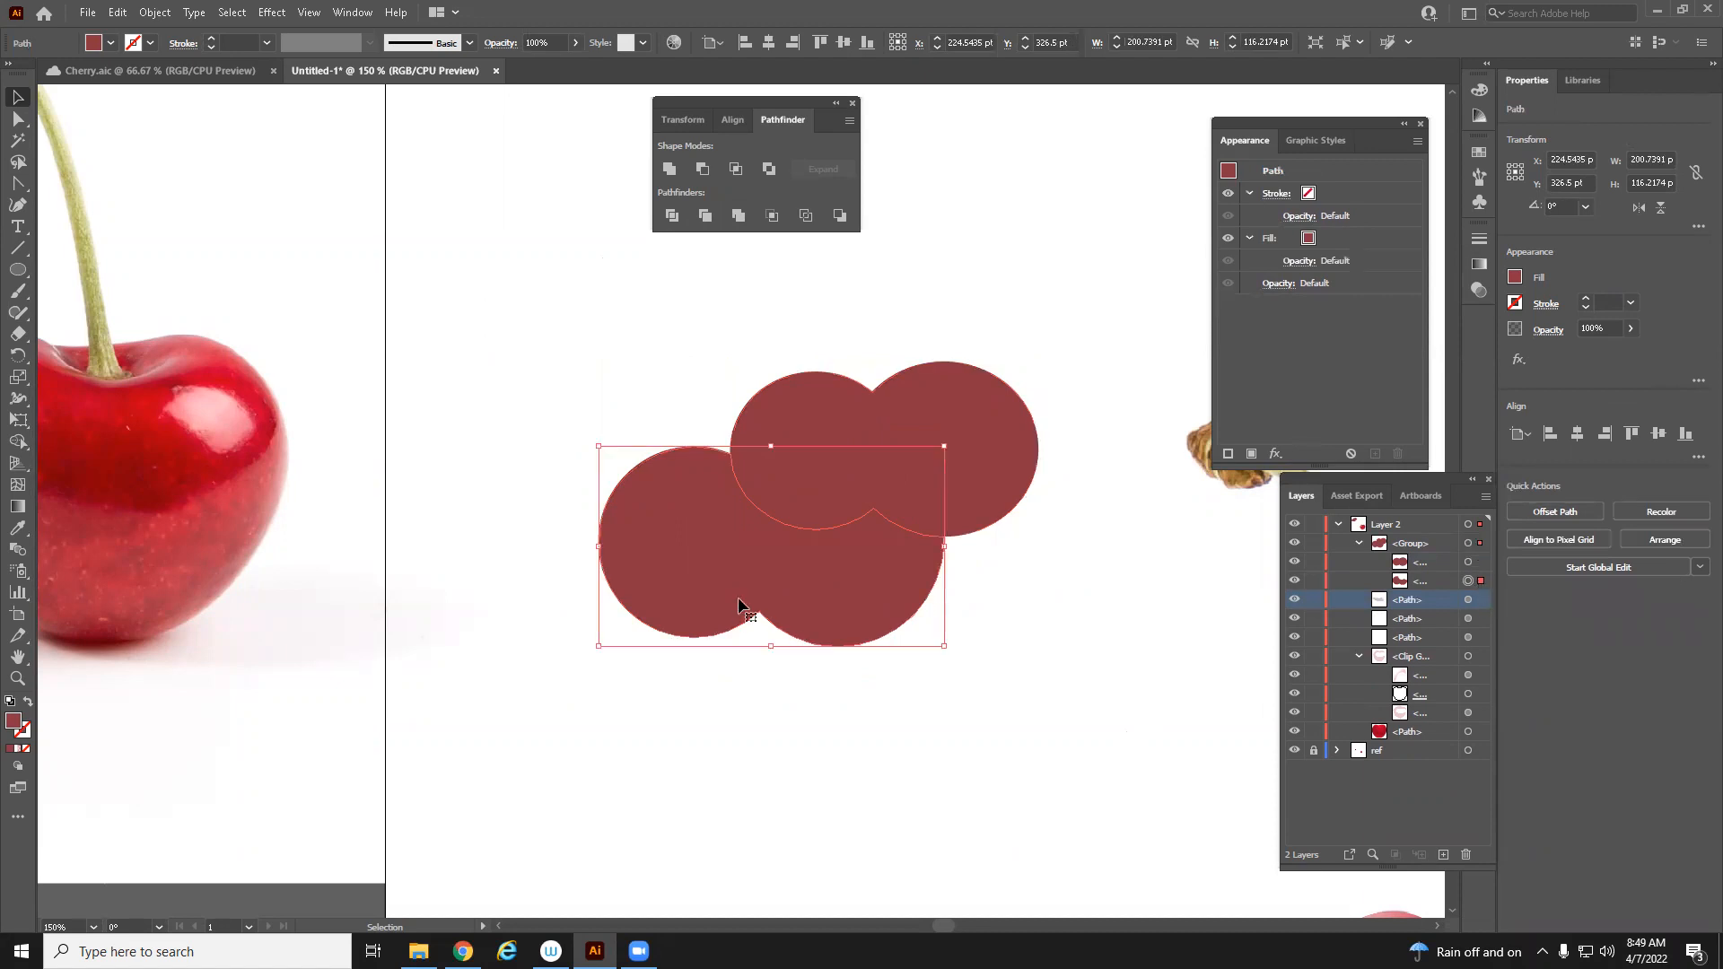
pyautogui.moveTo(740, 598); pyautogui.dragTo(669, 660)
pyautogui.press('v')
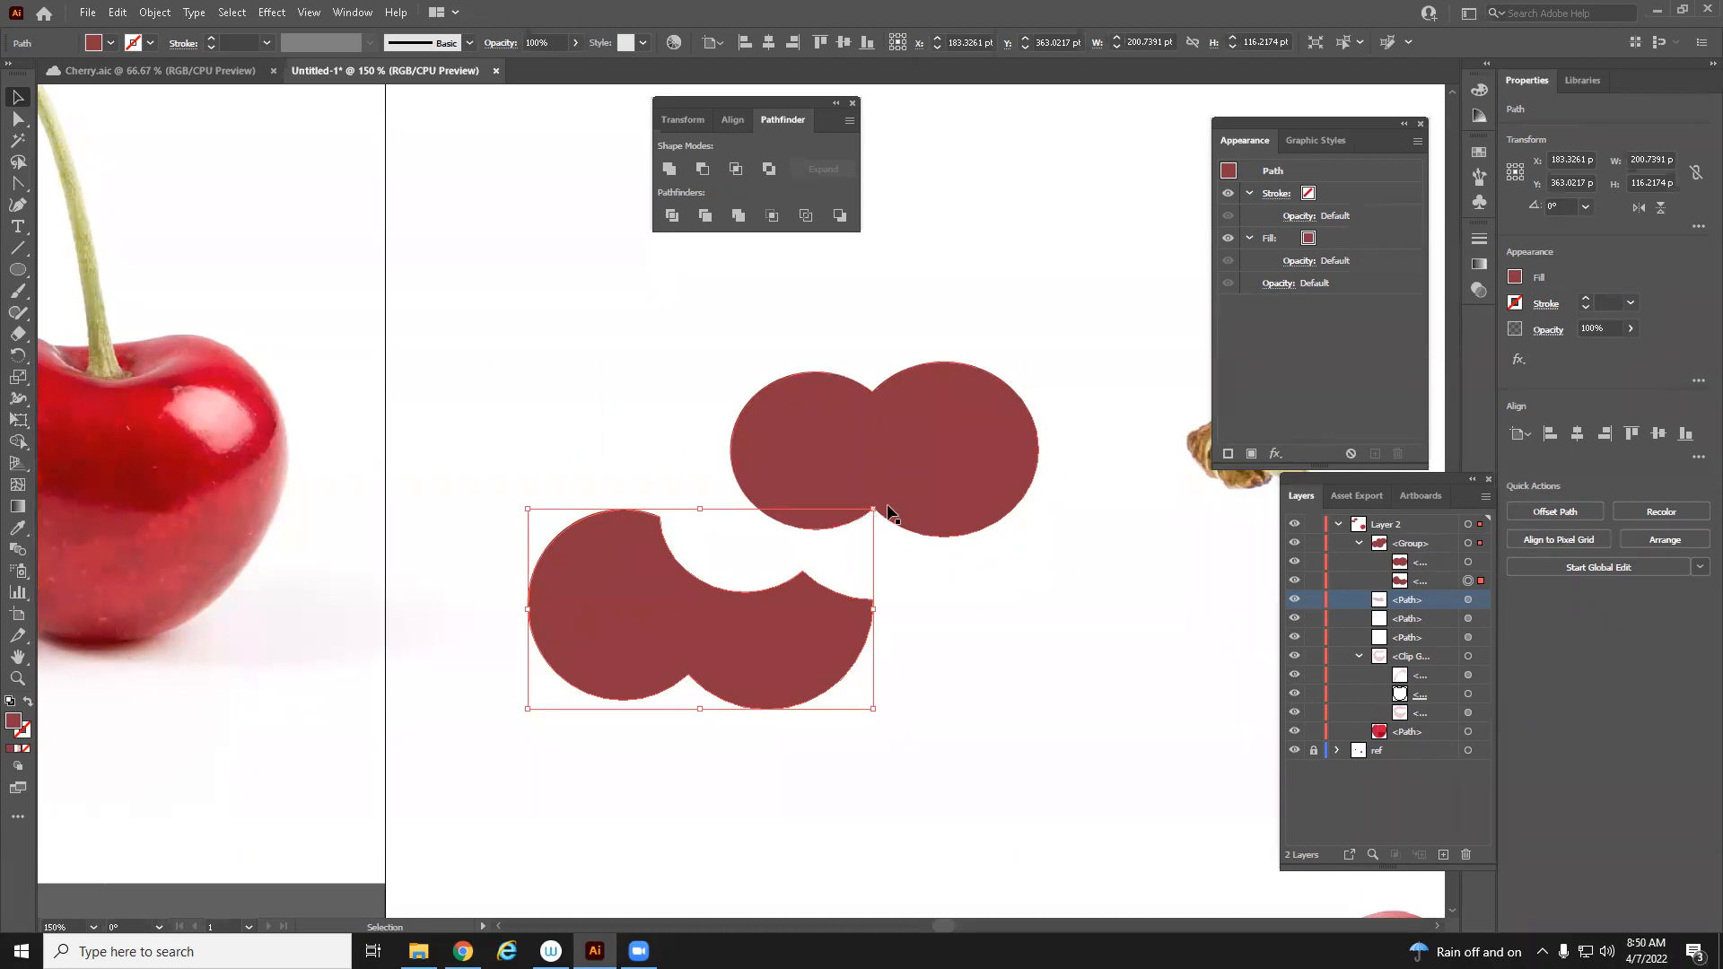
pyautogui.hotkey('ctrl', 'z')
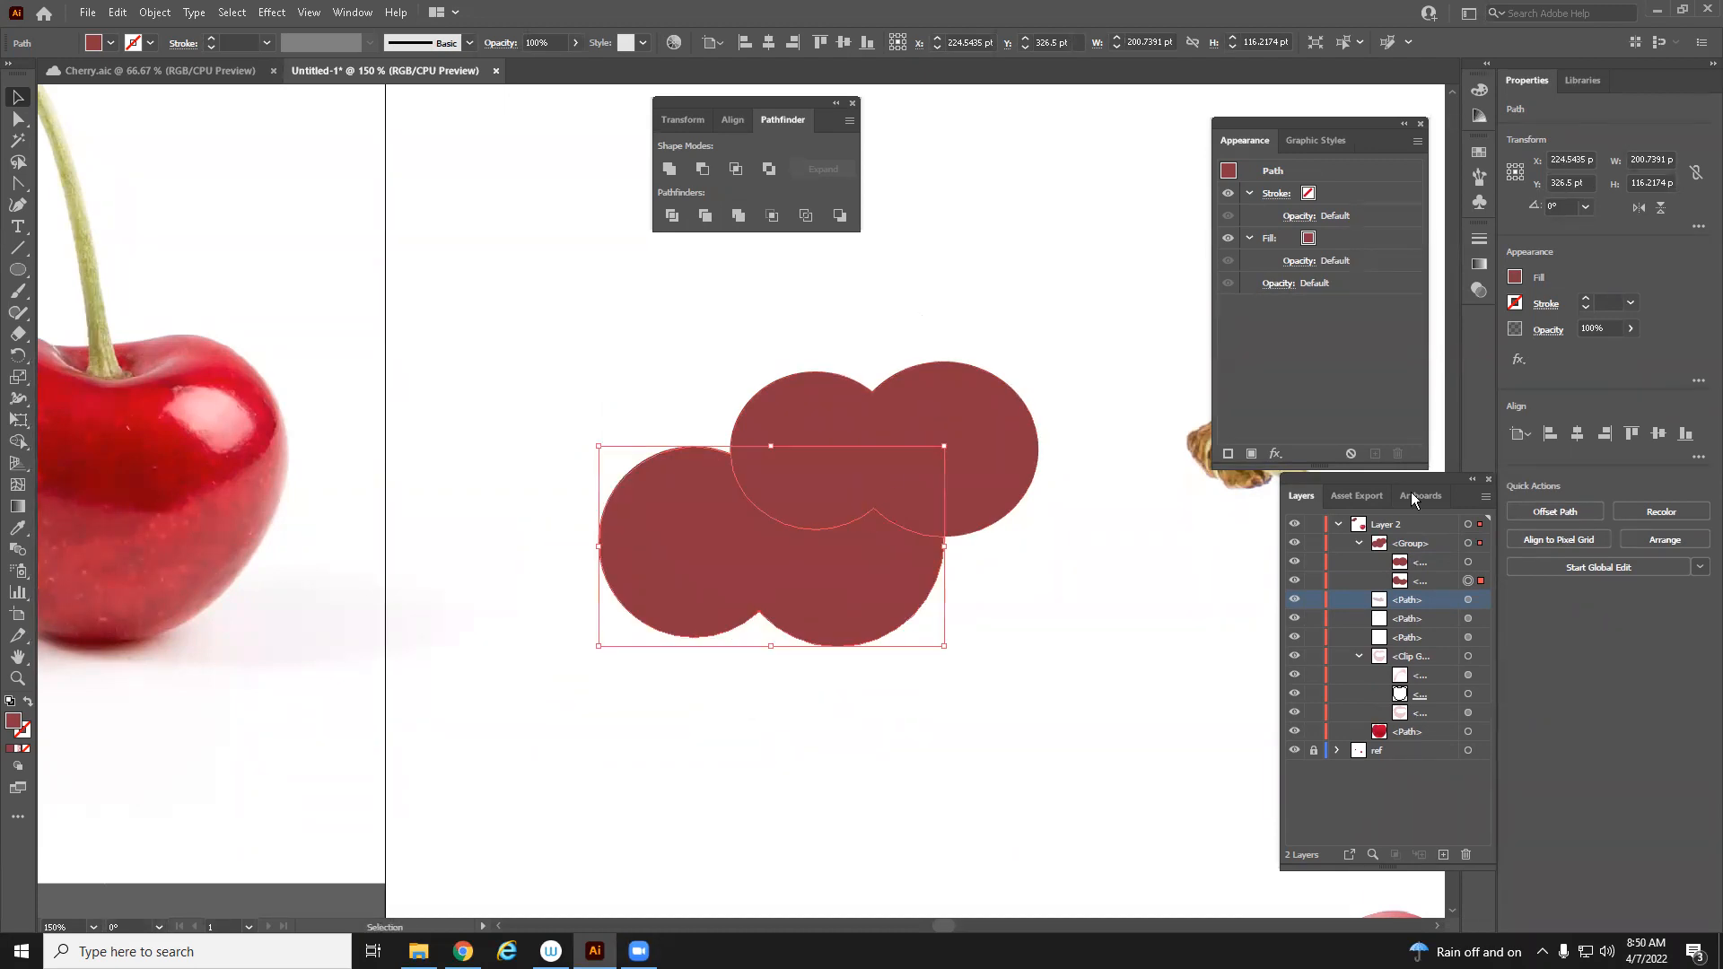
pyautogui.hotkey('ctrl', 'z')
pyautogui.hotkey('ctrl', 'z')
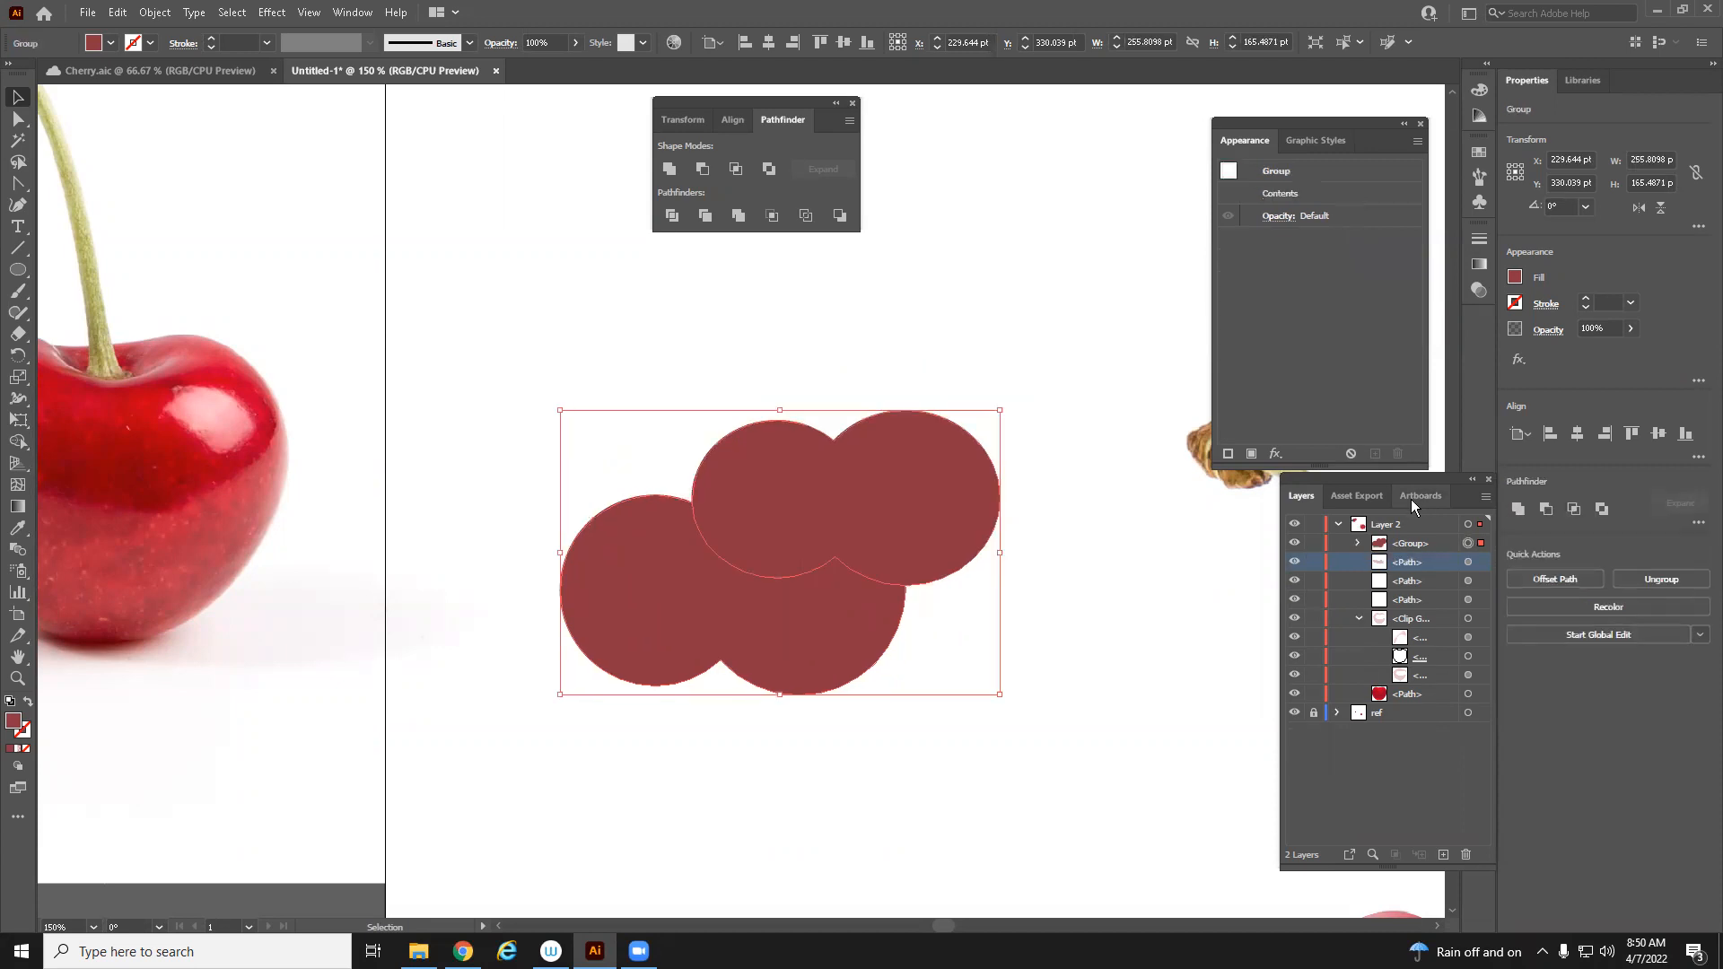
pyautogui.press('v')
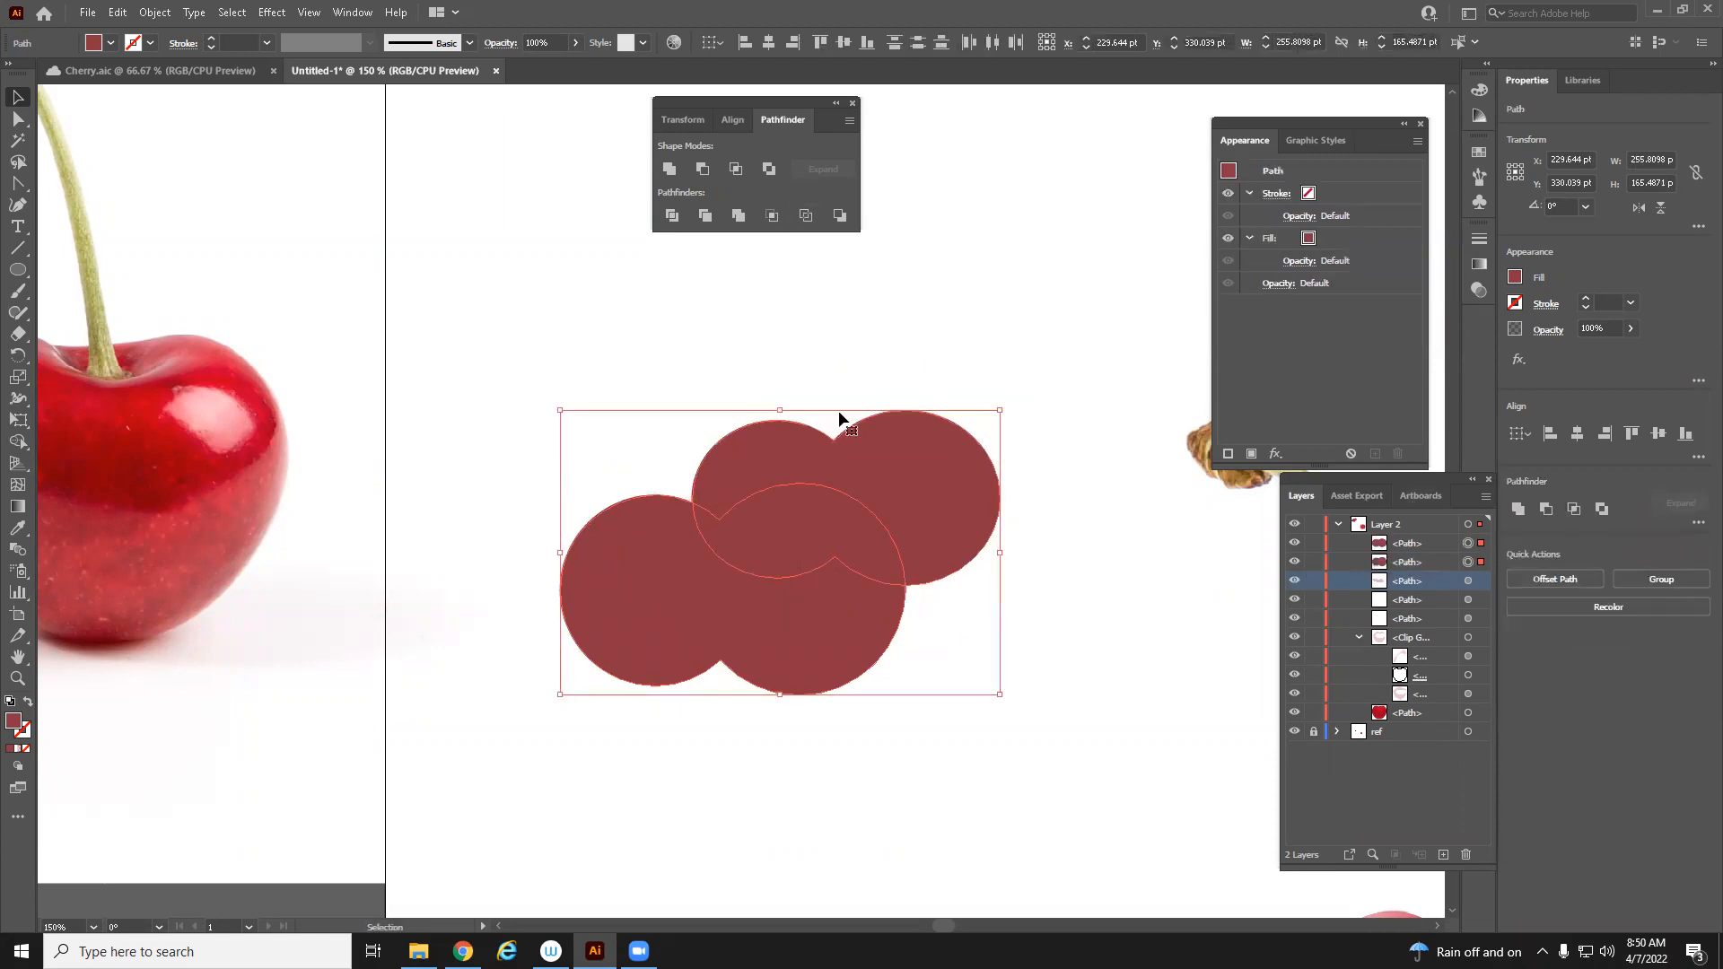
# Undo the last change to restore the two original overlapping circles
pyautogui.click(967, 285)
pyautogui.click(940, 468)
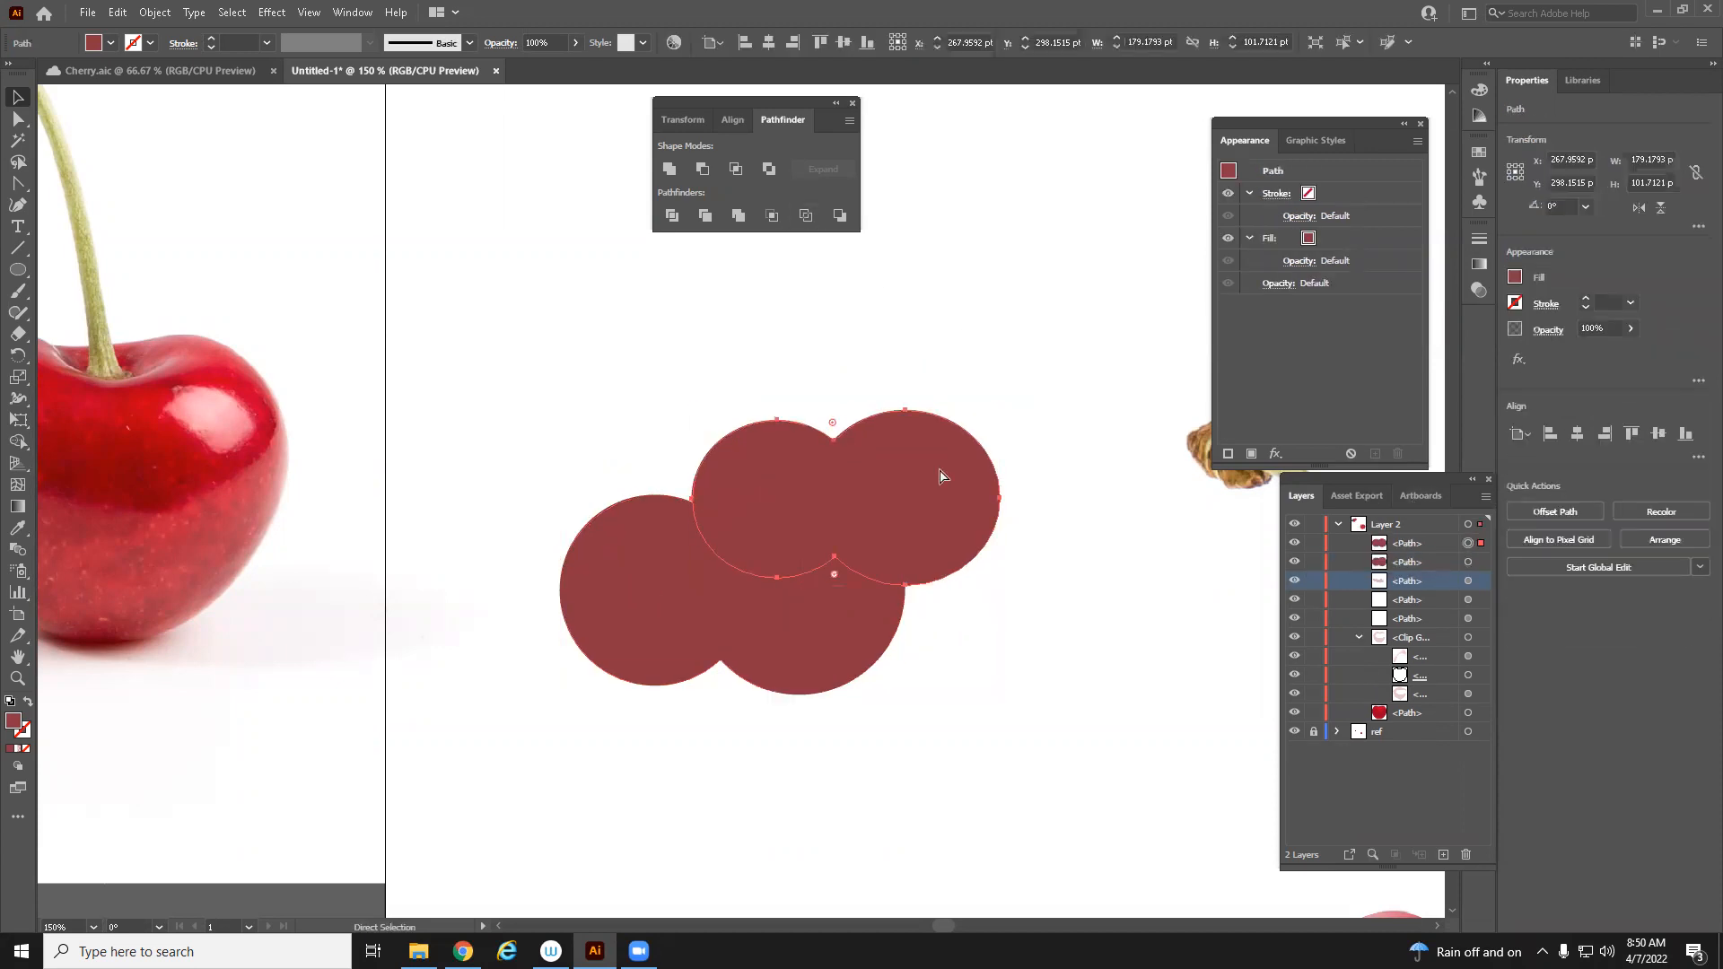
pyautogui.hotkey('ctrl', 'z')
pyautogui.press('v')
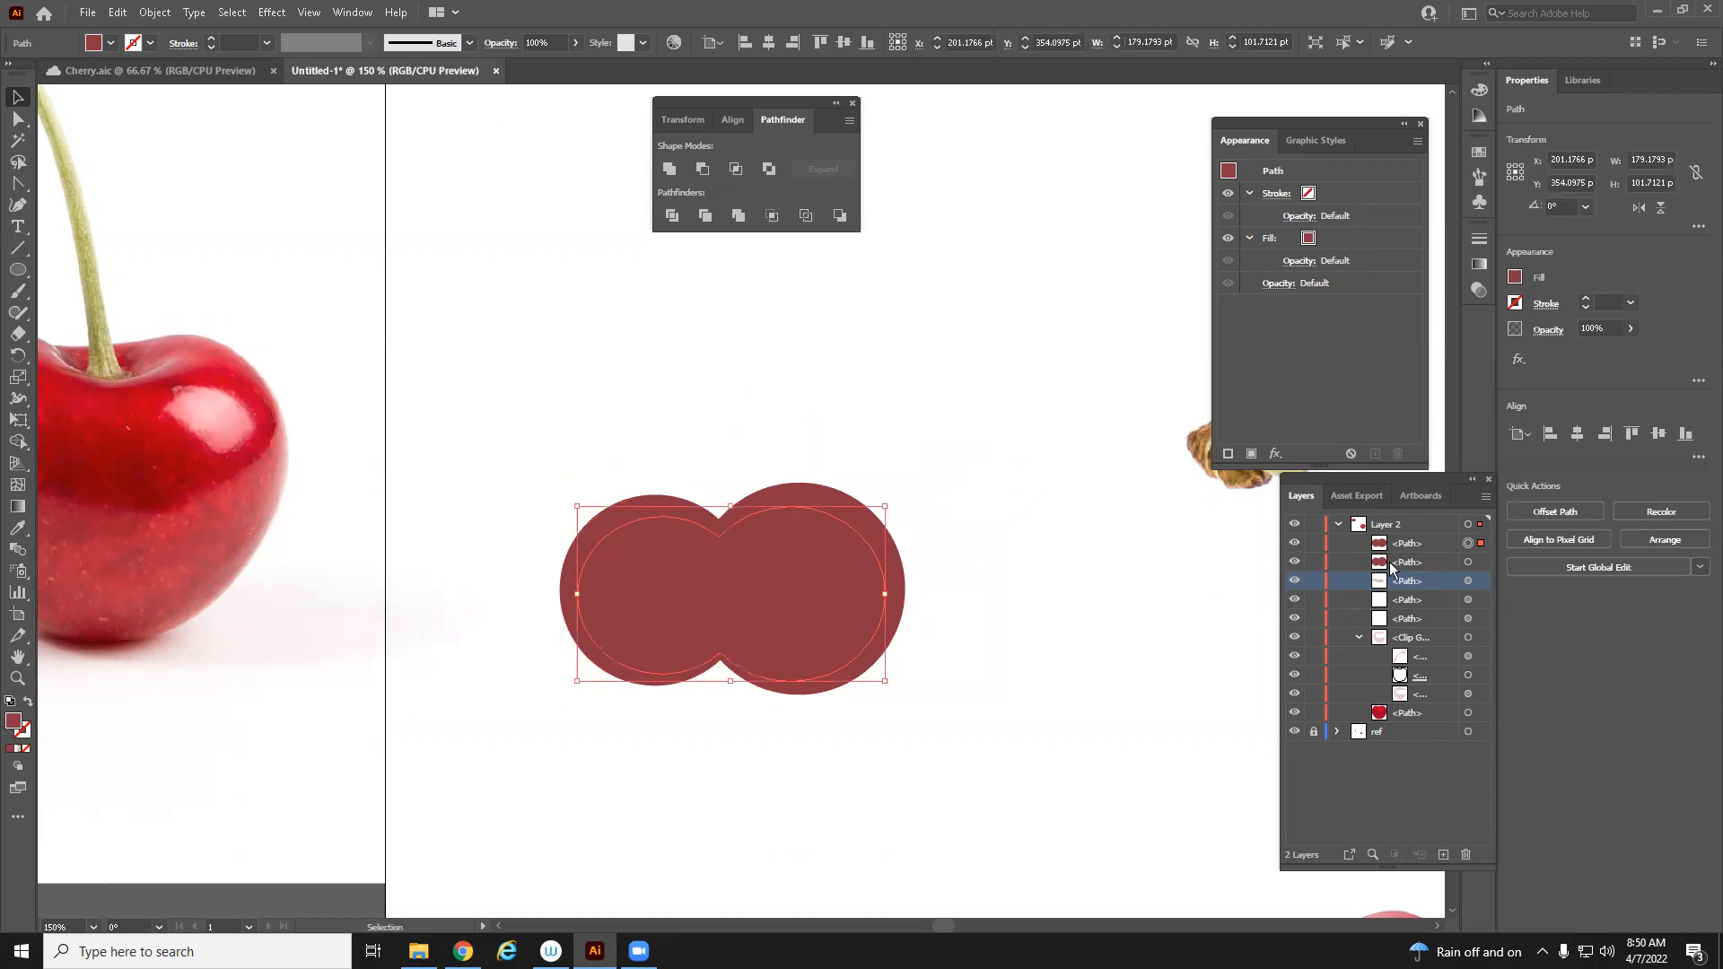
# Apply Merge to the two overlapping shapes and undo it
pyautogui.keyDown('shift'); pyautogui.click(1469, 562); pyautogui.keyUp('shift')
pyautogui.click(739, 217)
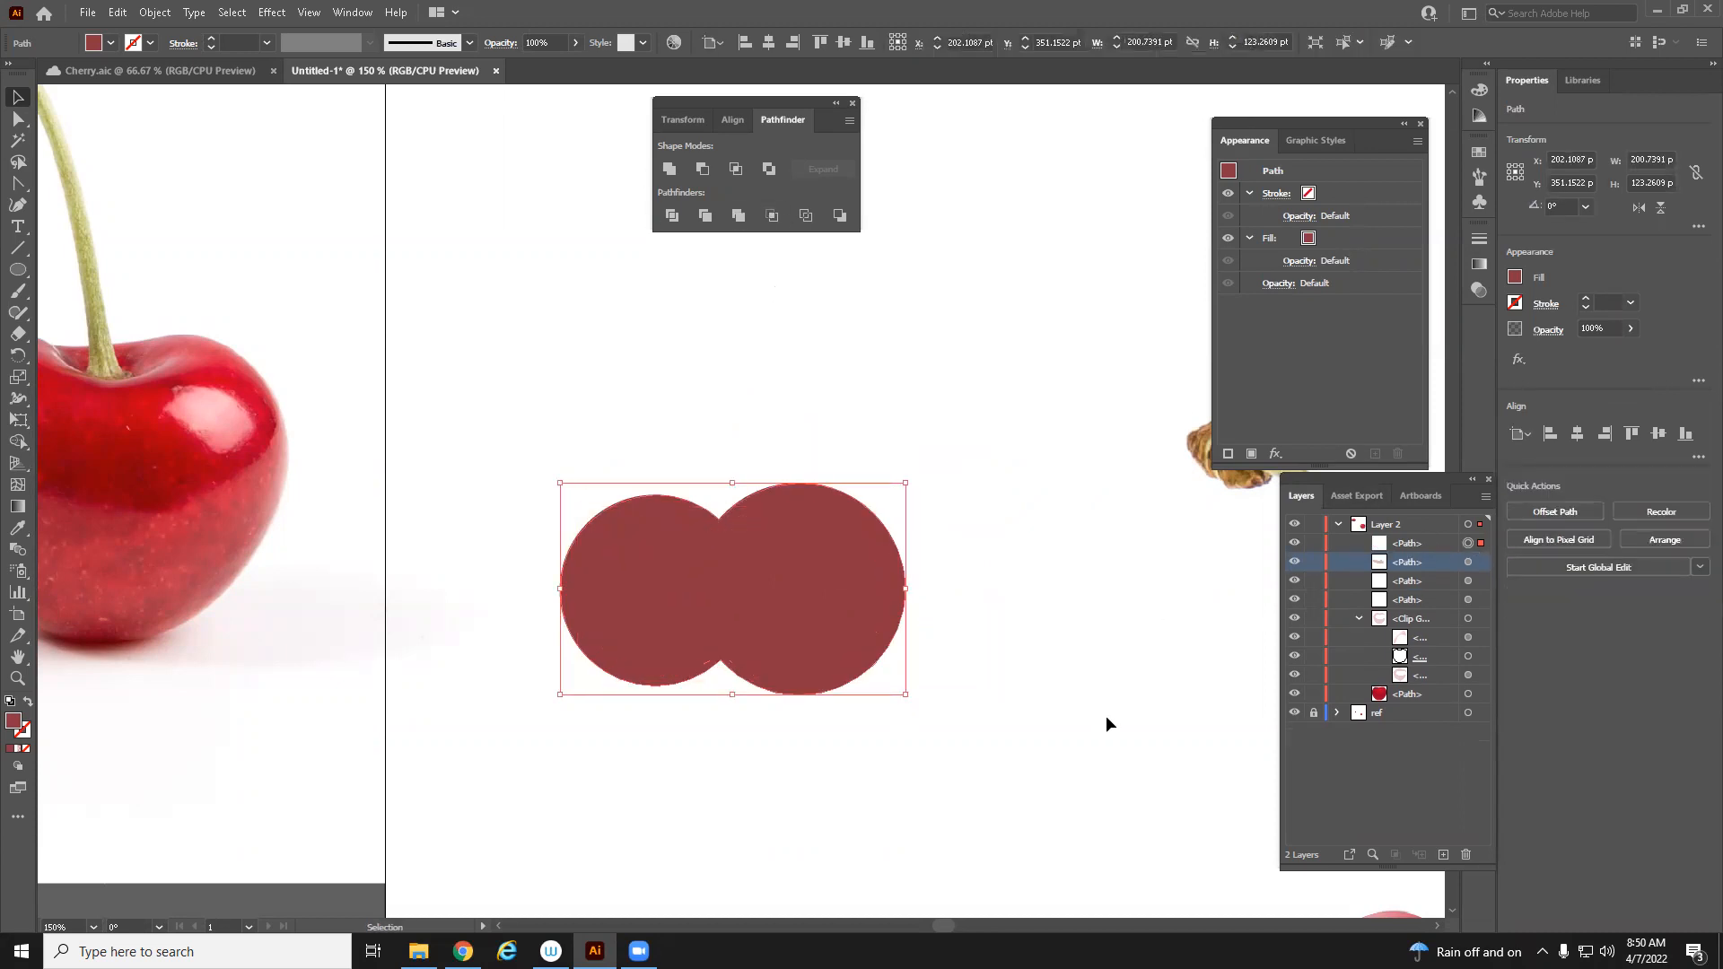
pyautogui.hotkey('ctrl', 'z')
# Offset one circle up and to the left and apply Merge to all the shapes
pyautogui.click(786, 479)
pyautogui.moveTo(736, 590); pyautogui.dragTo(560, 469)
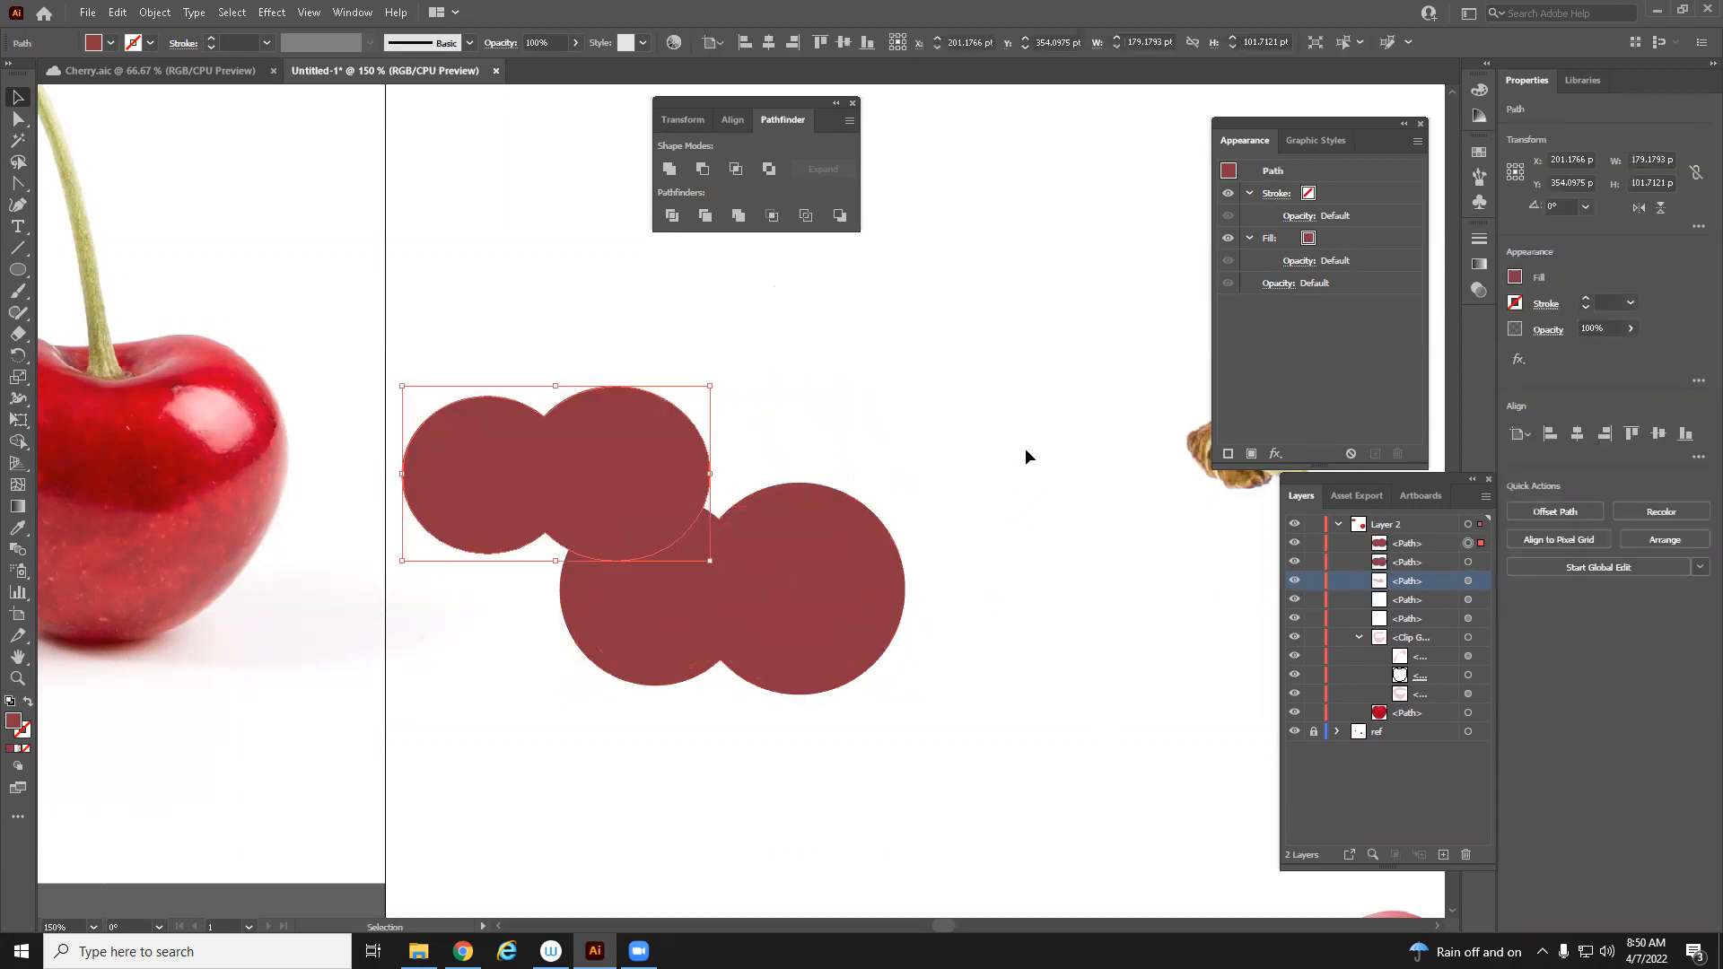
pyautogui.keyDown('shift'); pyautogui.click(833, 584); pyautogui.keyUp('shift')
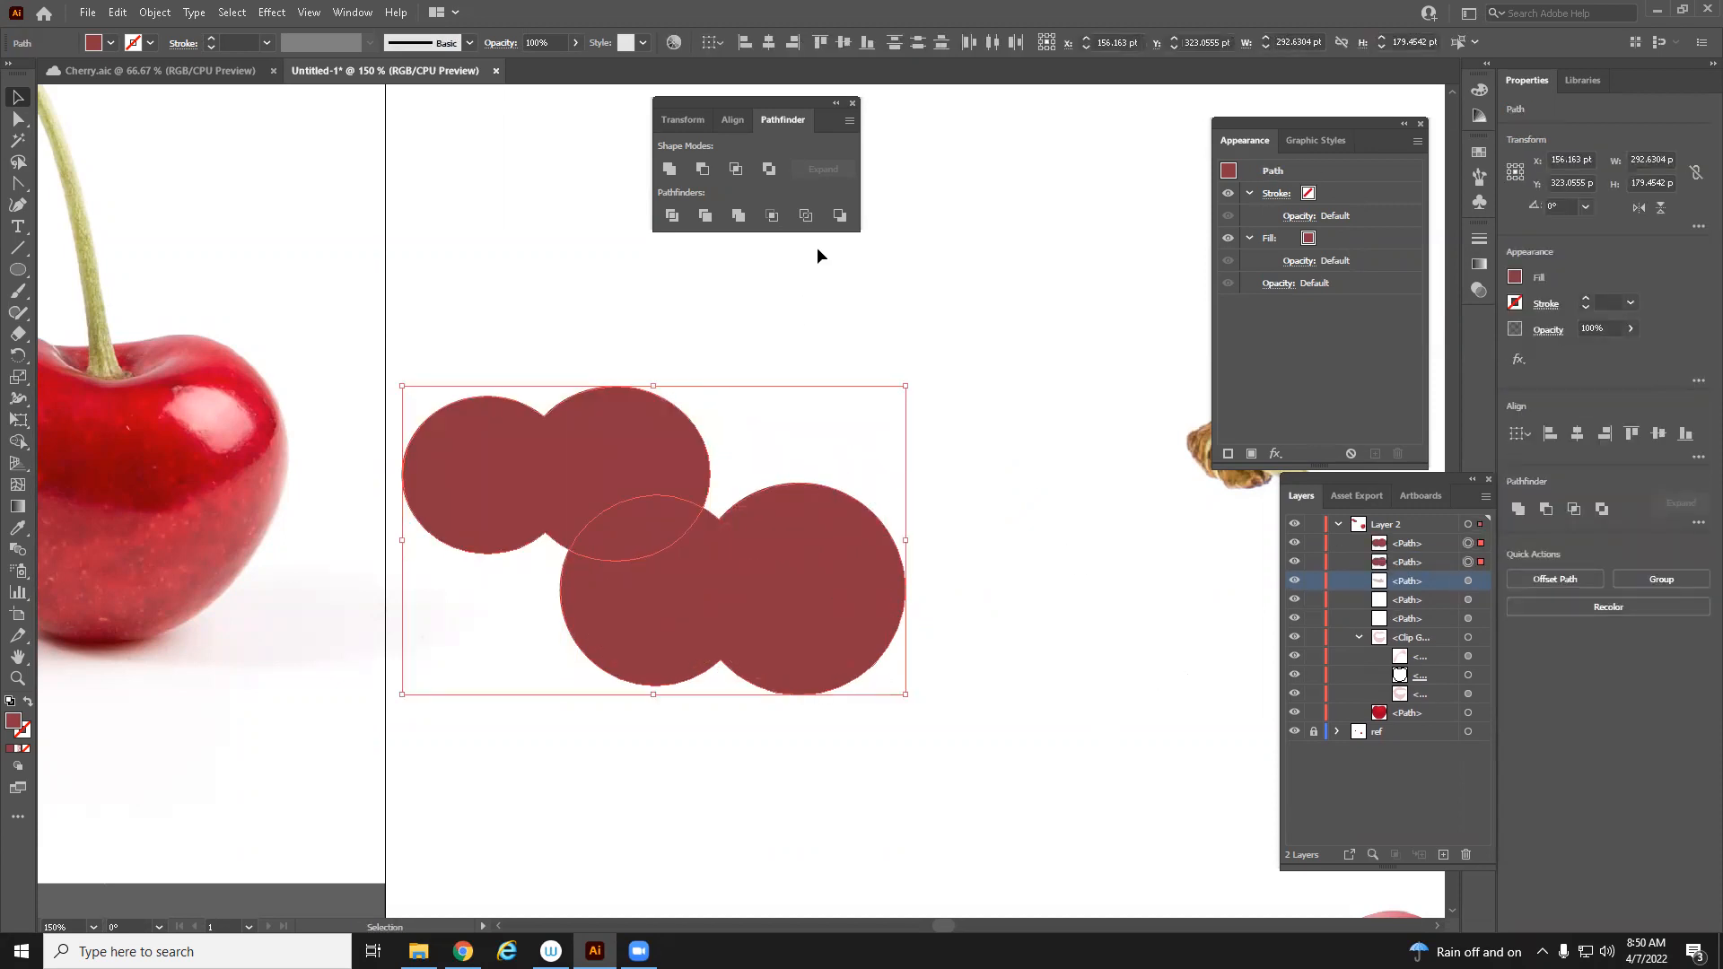
pyautogui.click(747, 212)
pyautogui.moveTo(799, 650); pyautogui.dragTo(996, 563)
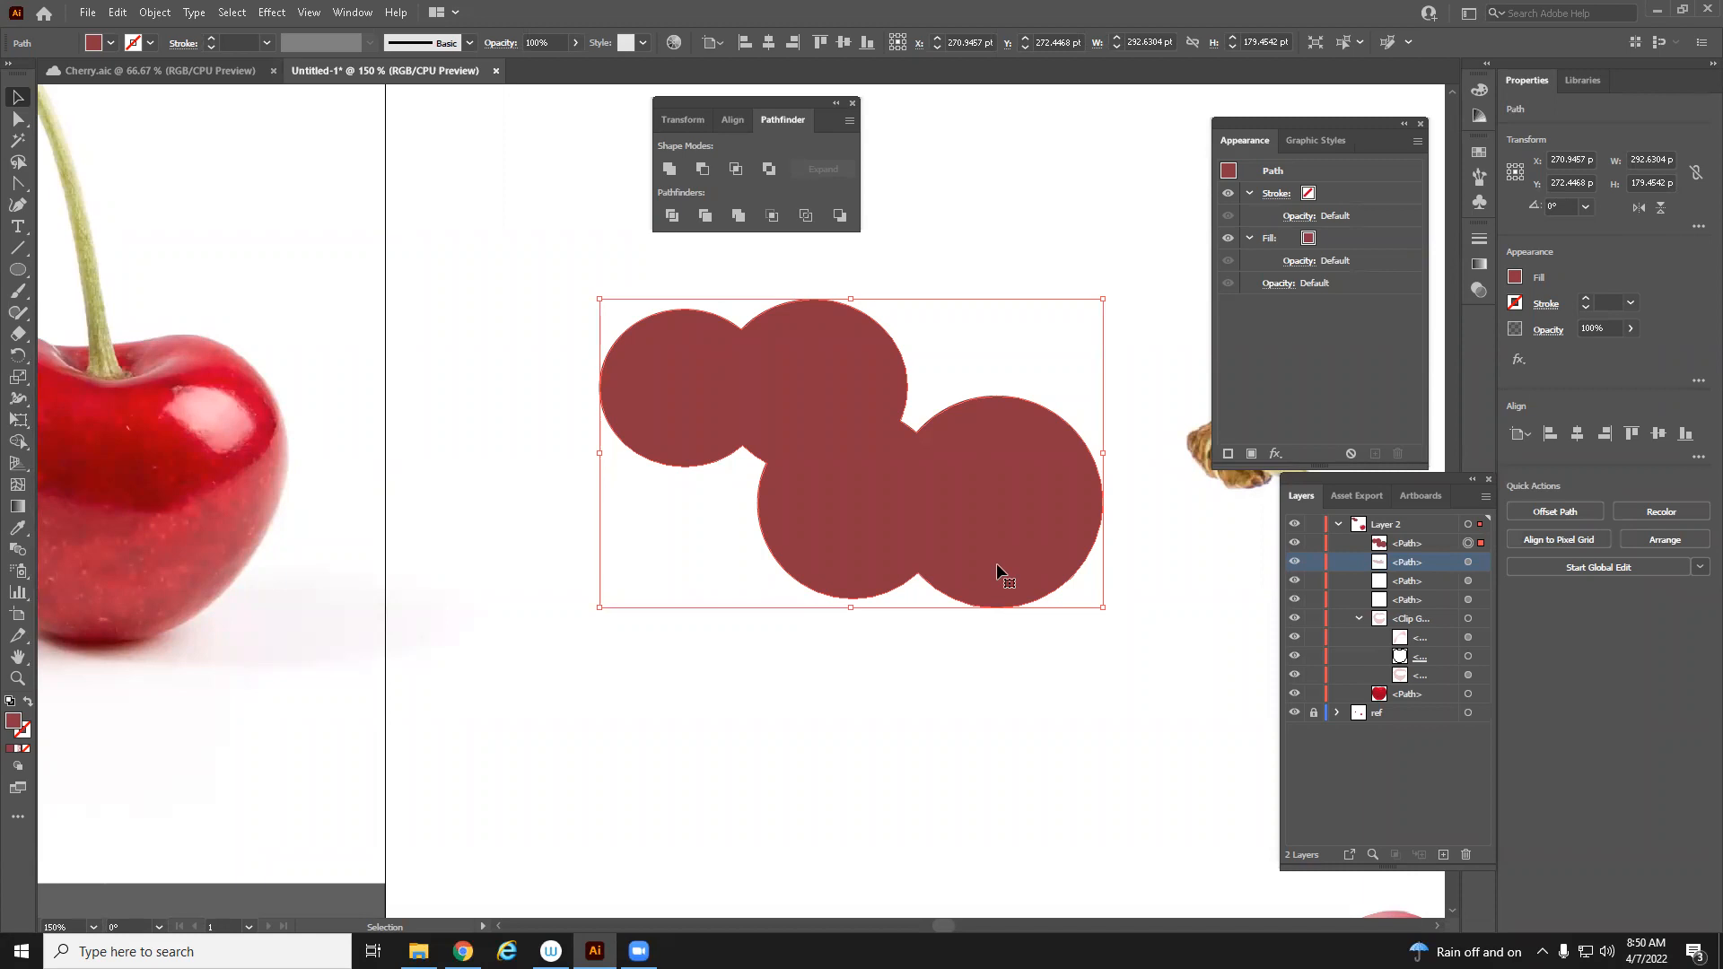
# Undo the merges back to the original two overlapping circles
pyautogui.click(18, 204)
pyautogui.press('z')
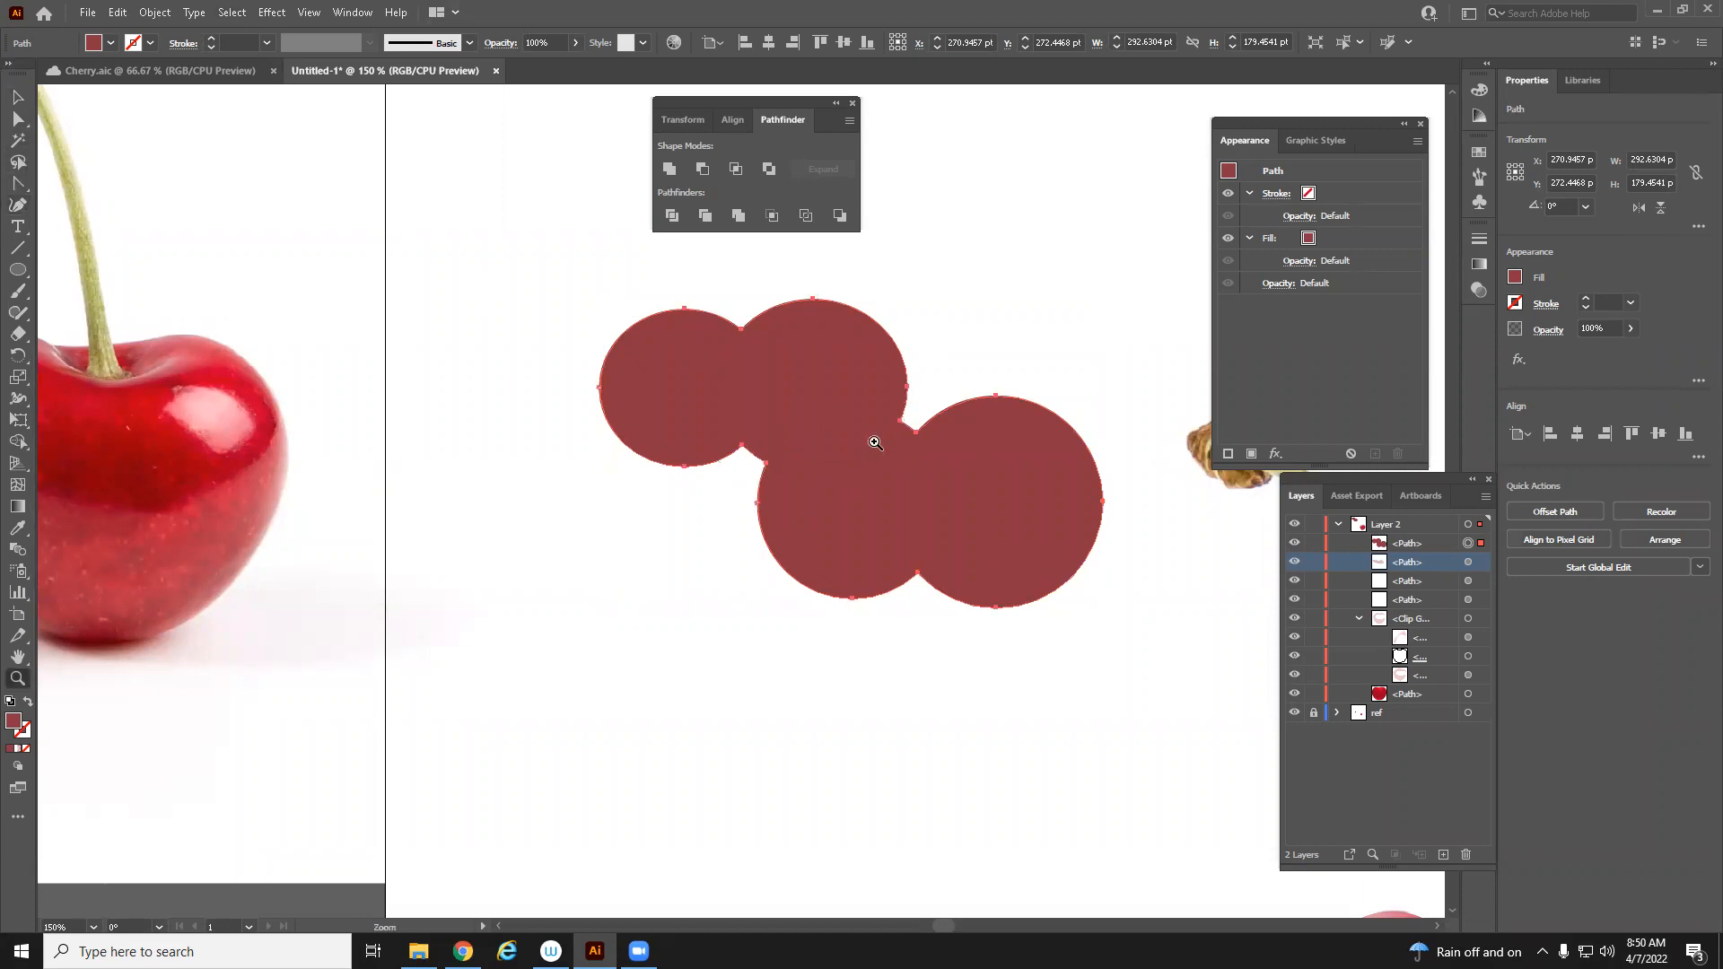
pyautogui.click(871, 442)
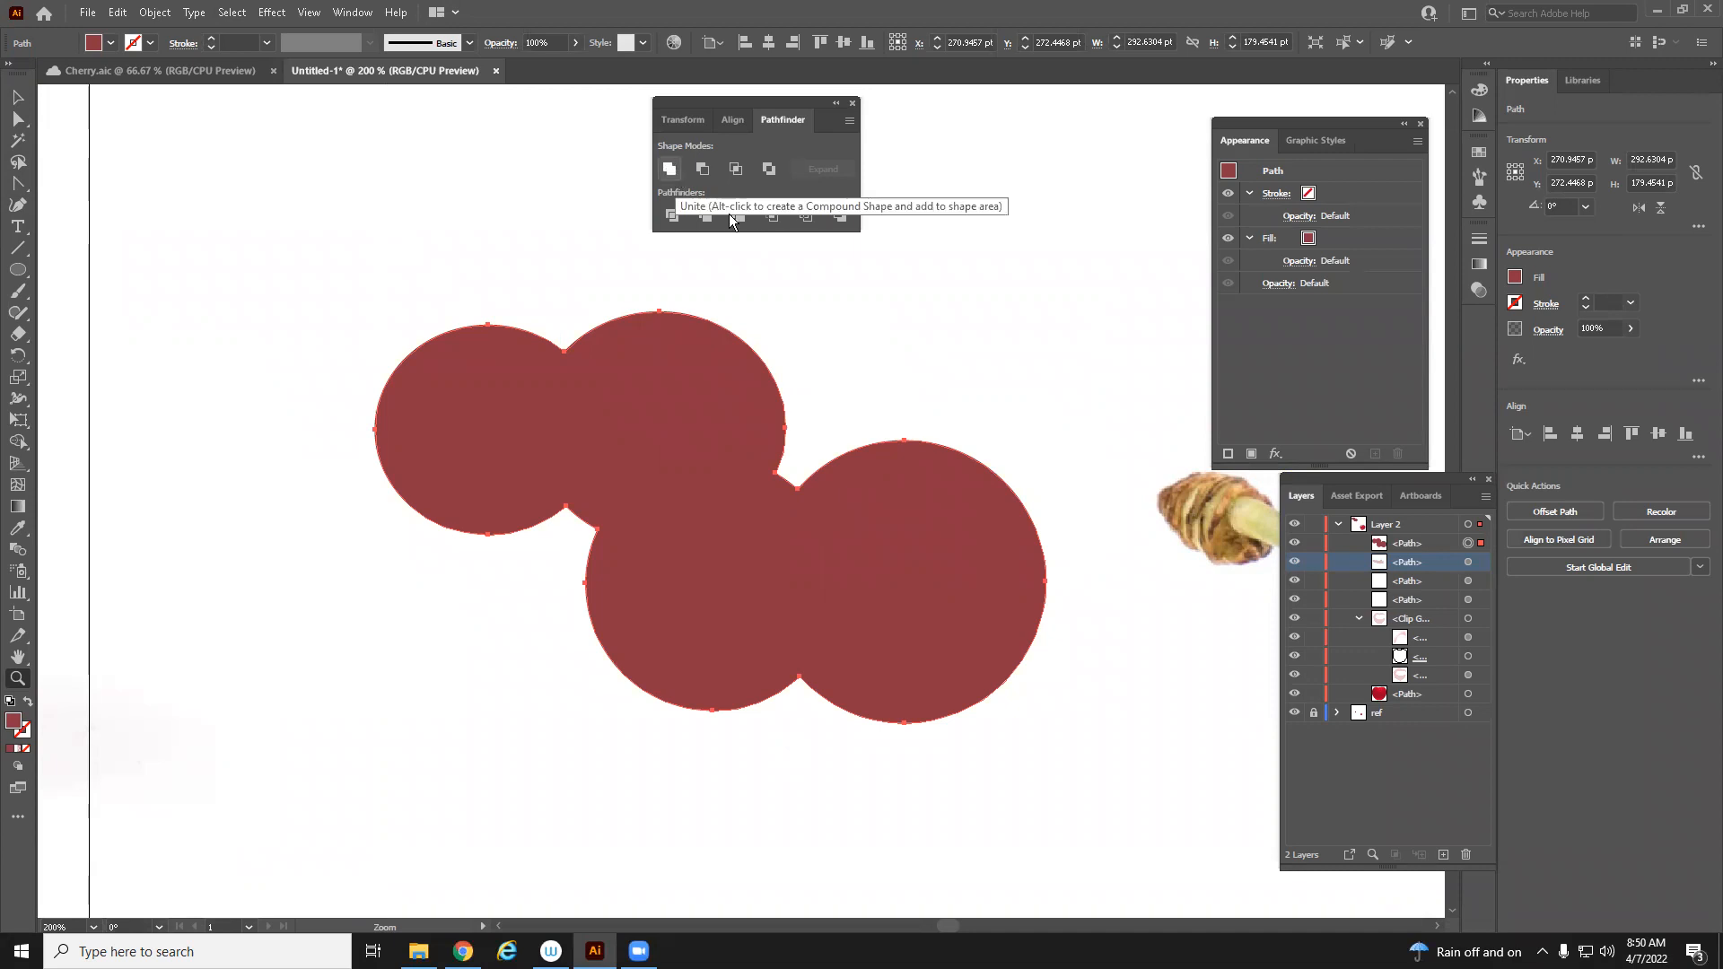
pyautogui.hotkey('ctrl', 'z')
pyautogui.hotkey('ctrl', 'z')
pyautogui.hotkey('ctrl', 'z')
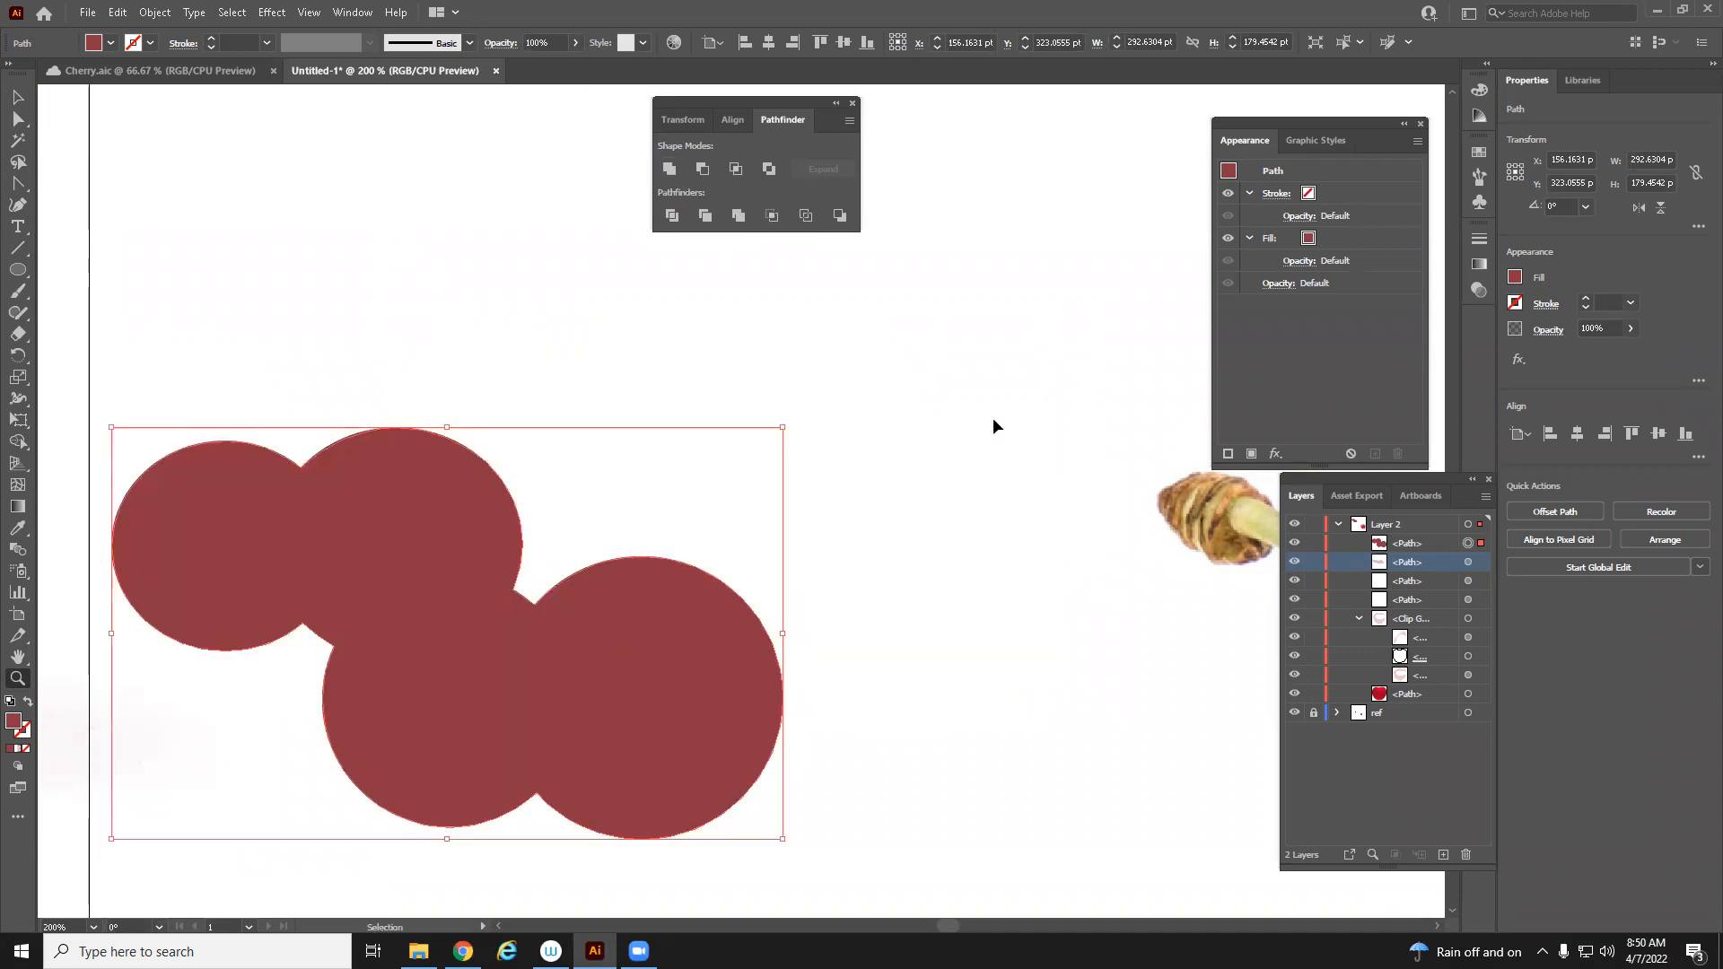
pyautogui.hotkey('ctrl', 'z')
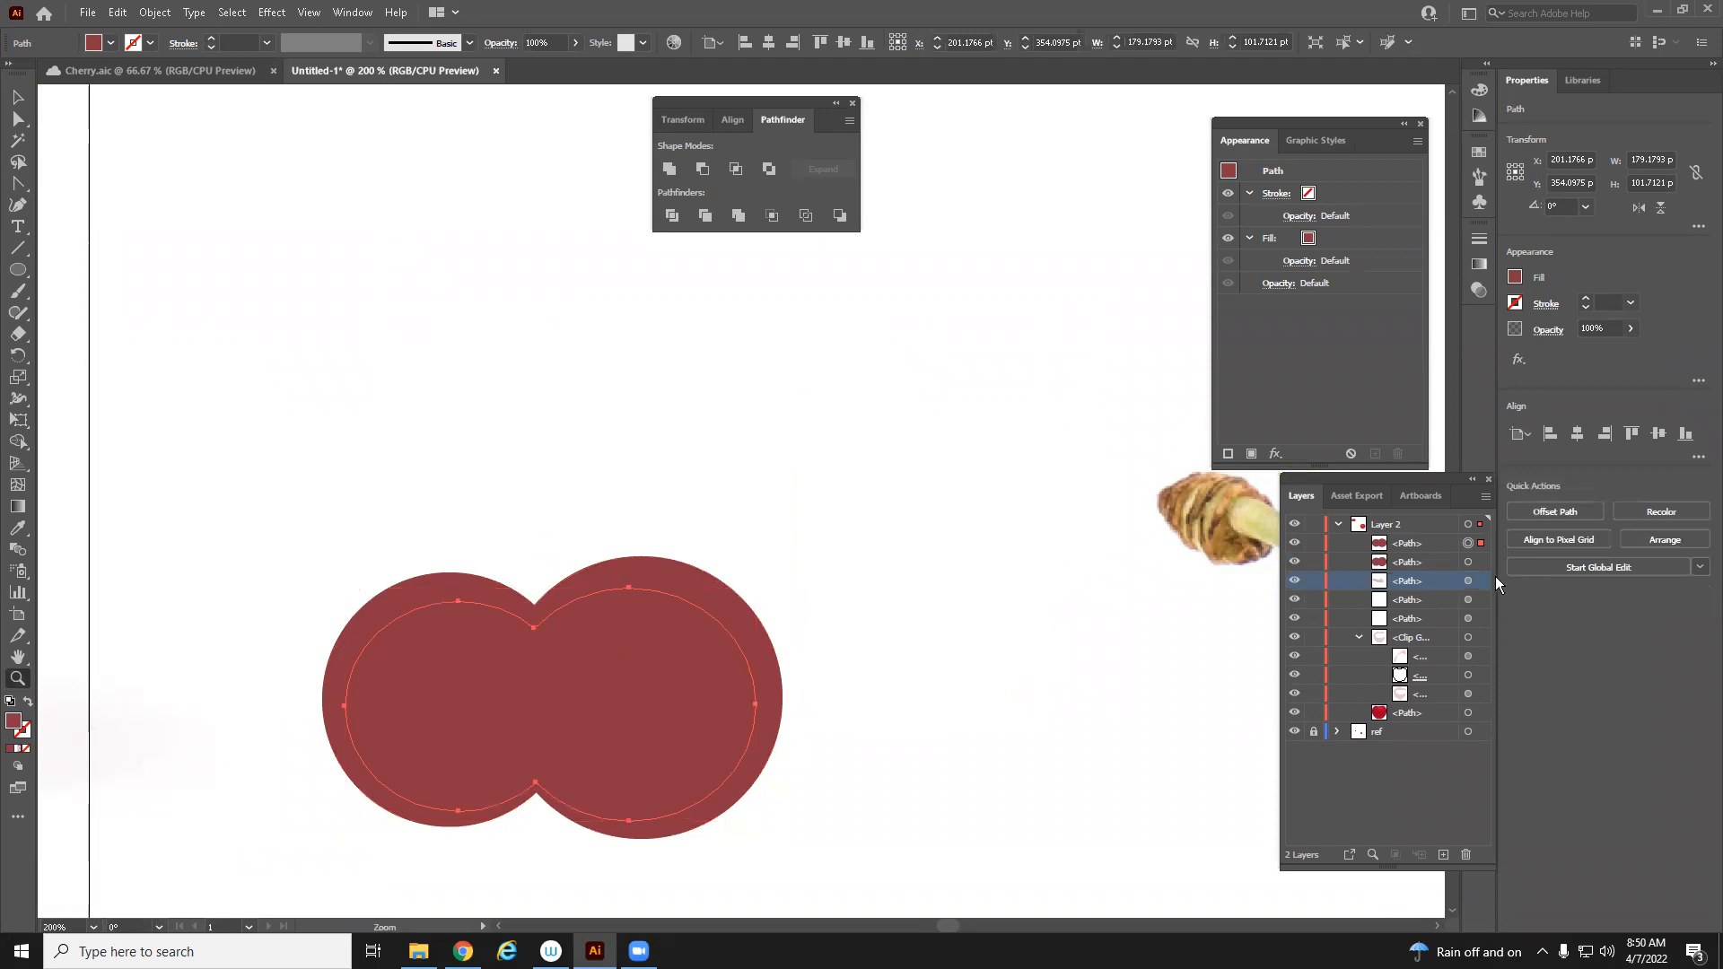
# Move one circle aside, then delete all the overlapping circle shapes from the artboard
pyautogui.click(682, 675)
pyautogui.click(17, 96)
pyautogui.click(740, 562)
pyautogui.moveTo(601, 551); pyautogui.dragTo(851, 413)
pyautogui.press('z')
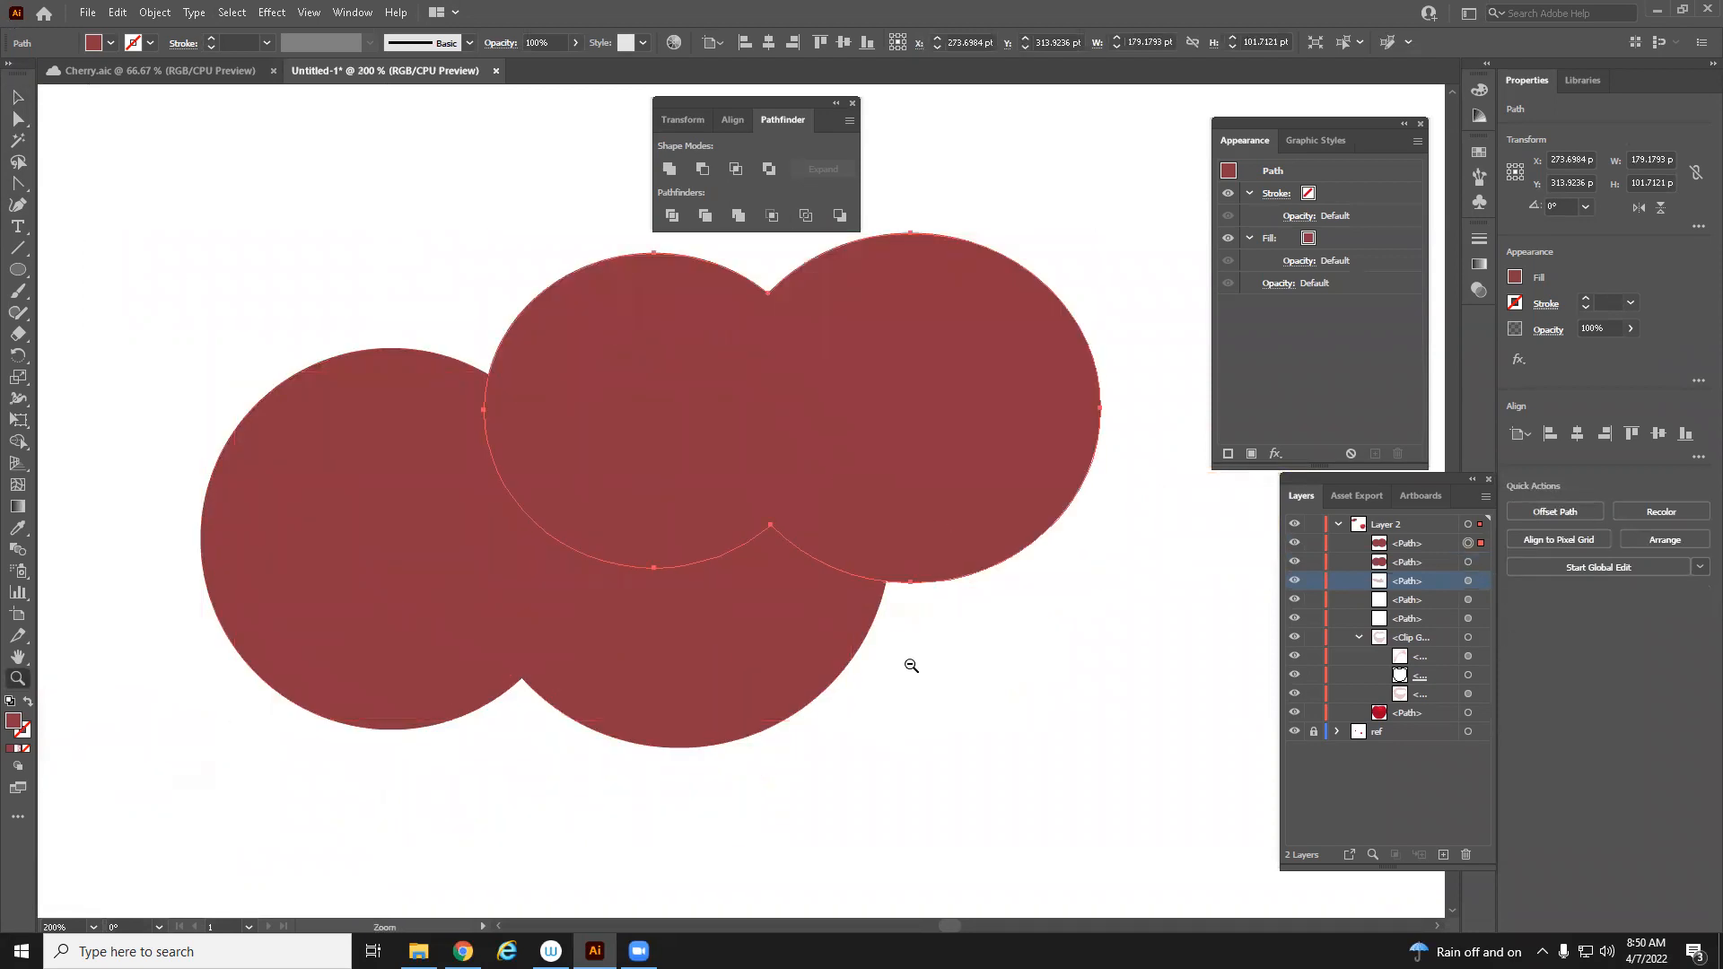
pyautogui.keyDown('alt'); pyautogui.click(911, 664); pyautogui.keyUp('alt')
pyautogui.keyDown('alt'); pyautogui.click(912, 664); pyautogui.keyUp('alt')
pyautogui.moveTo(730, 489); pyautogui.dragTo(958, 826)
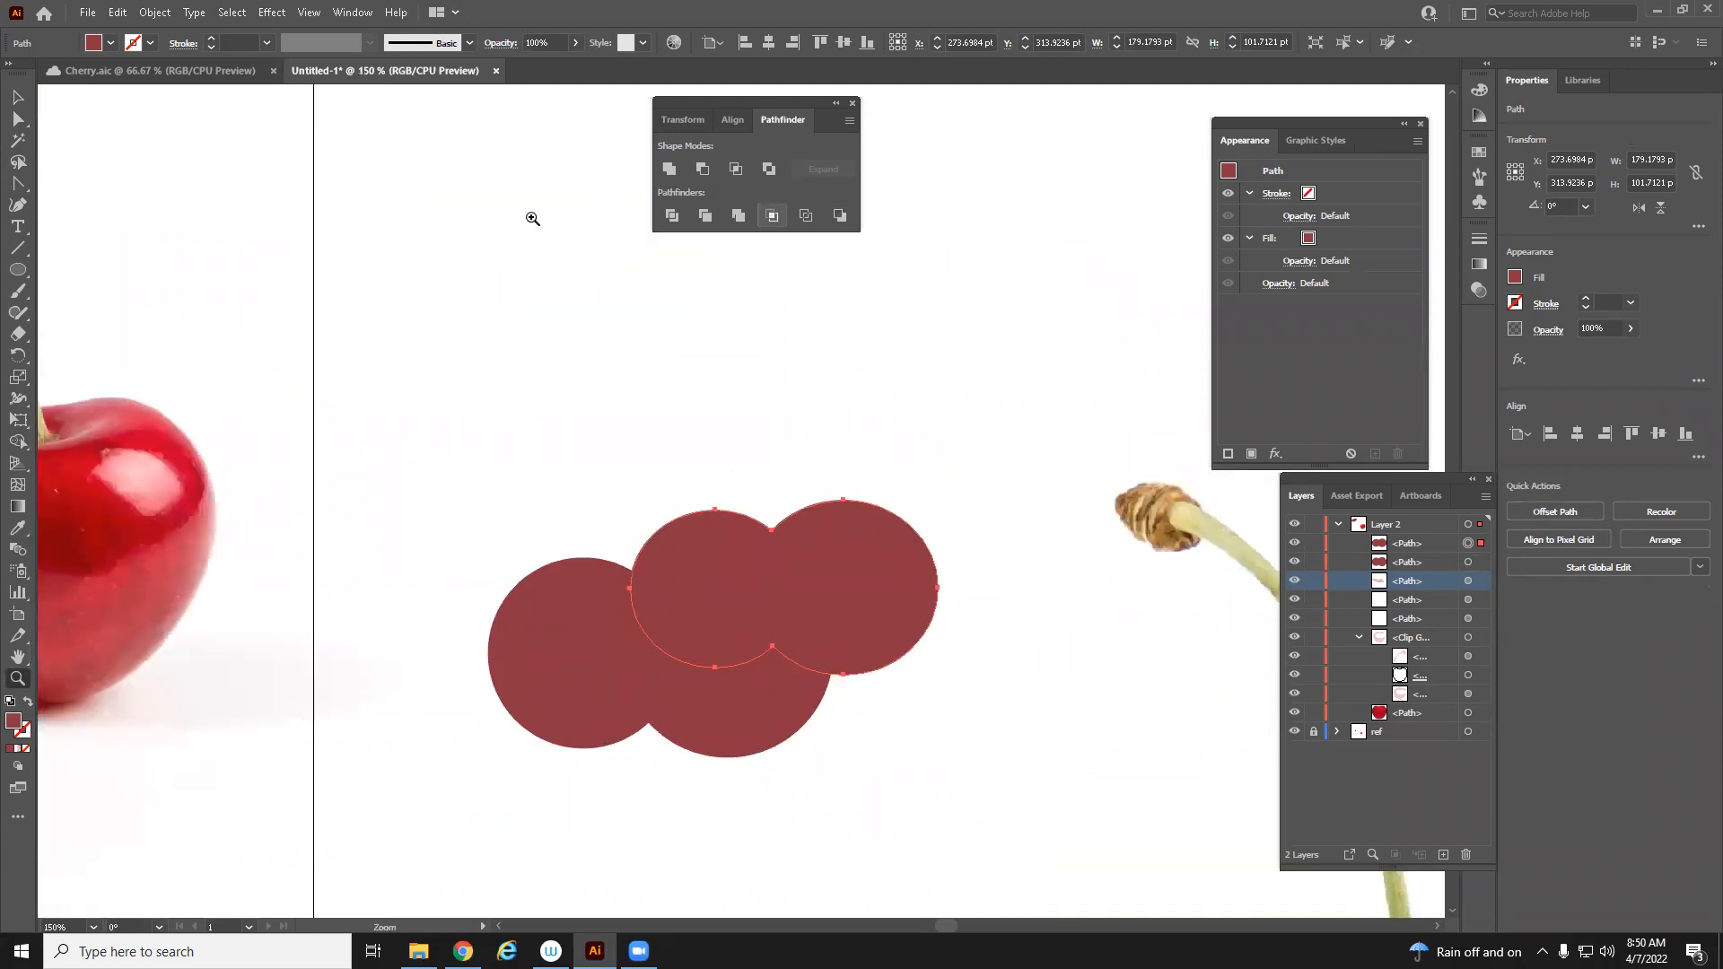
pyautogui.click(16, 97)
pyautogui.moveTo(840, 579); pyautogui.dragTo(808, 514)
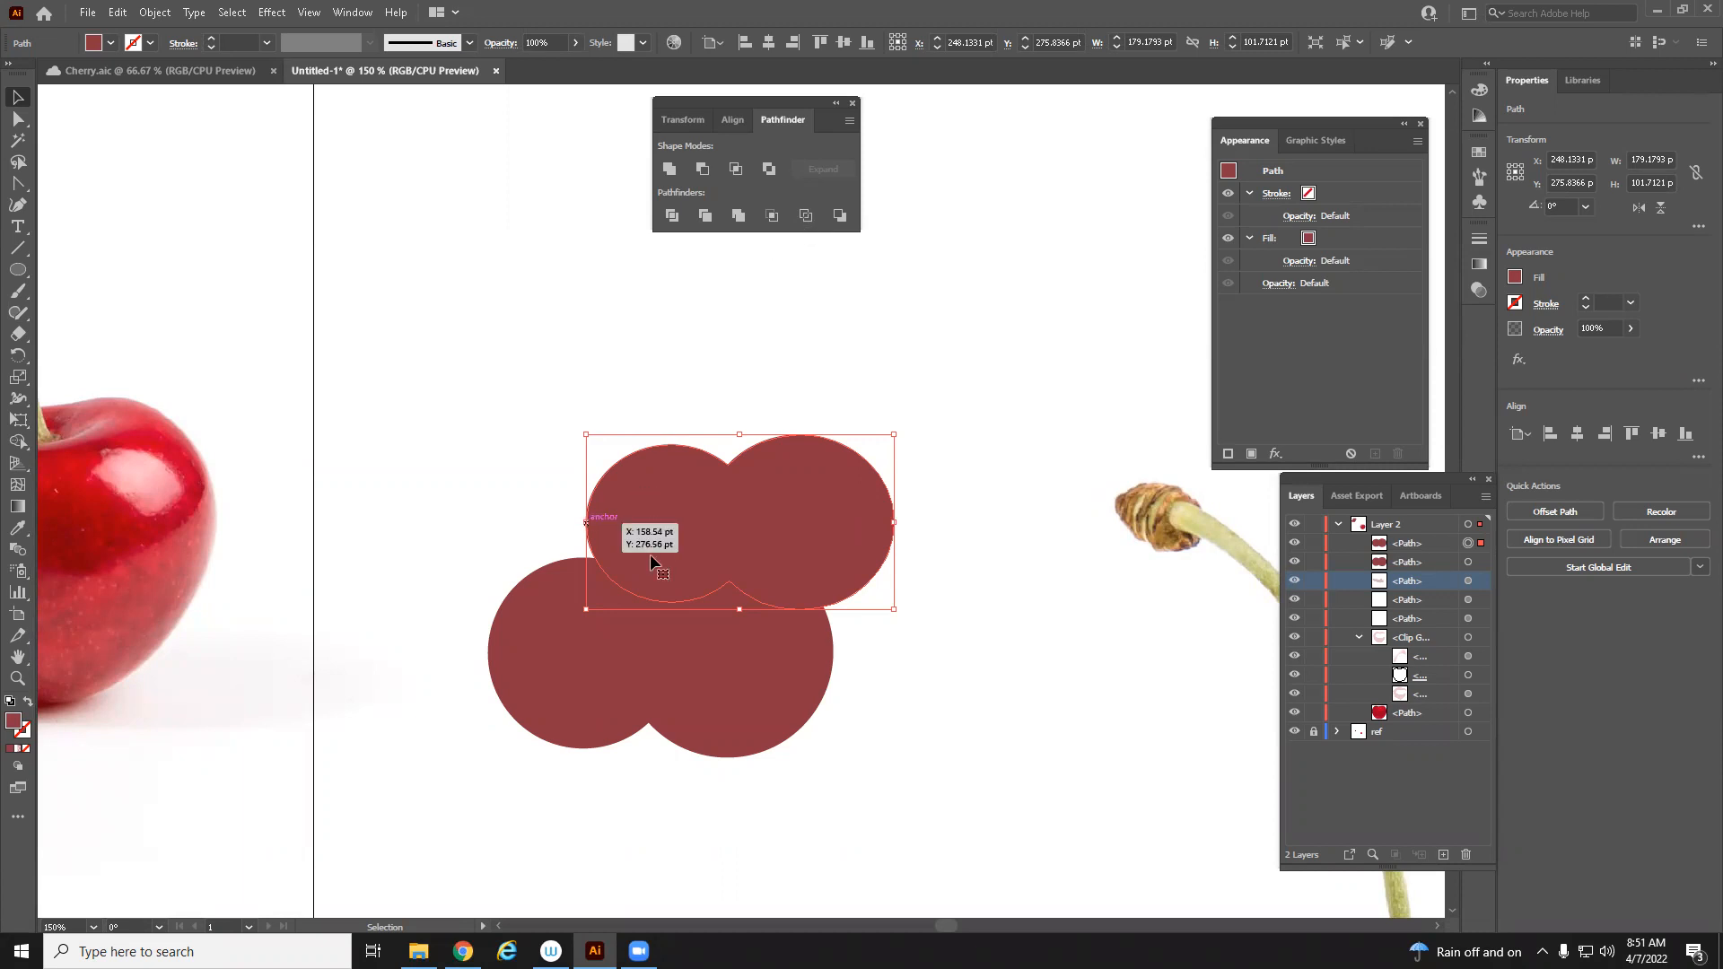
pyautogui.press('Delete')
pyautogui.click(714, 633)
pyautogui.press('Delete')
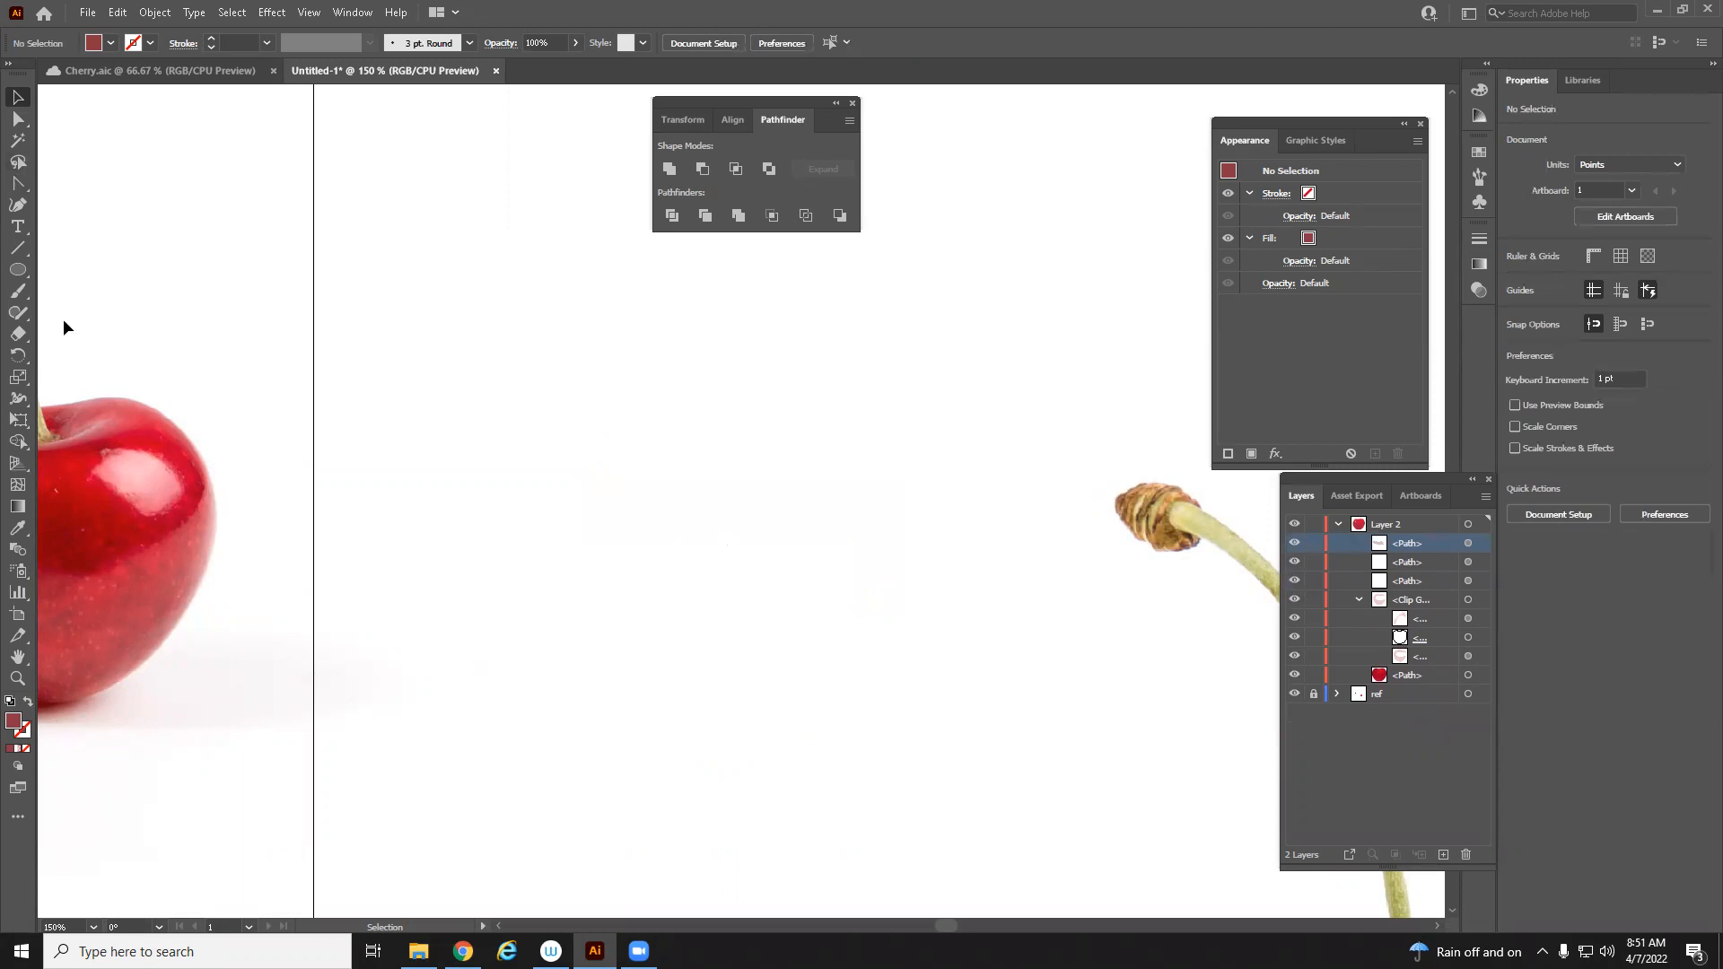
# Draw a circle about 88 pt in diameter with the Ellipse Tool
pyautogui.click(14, 279)
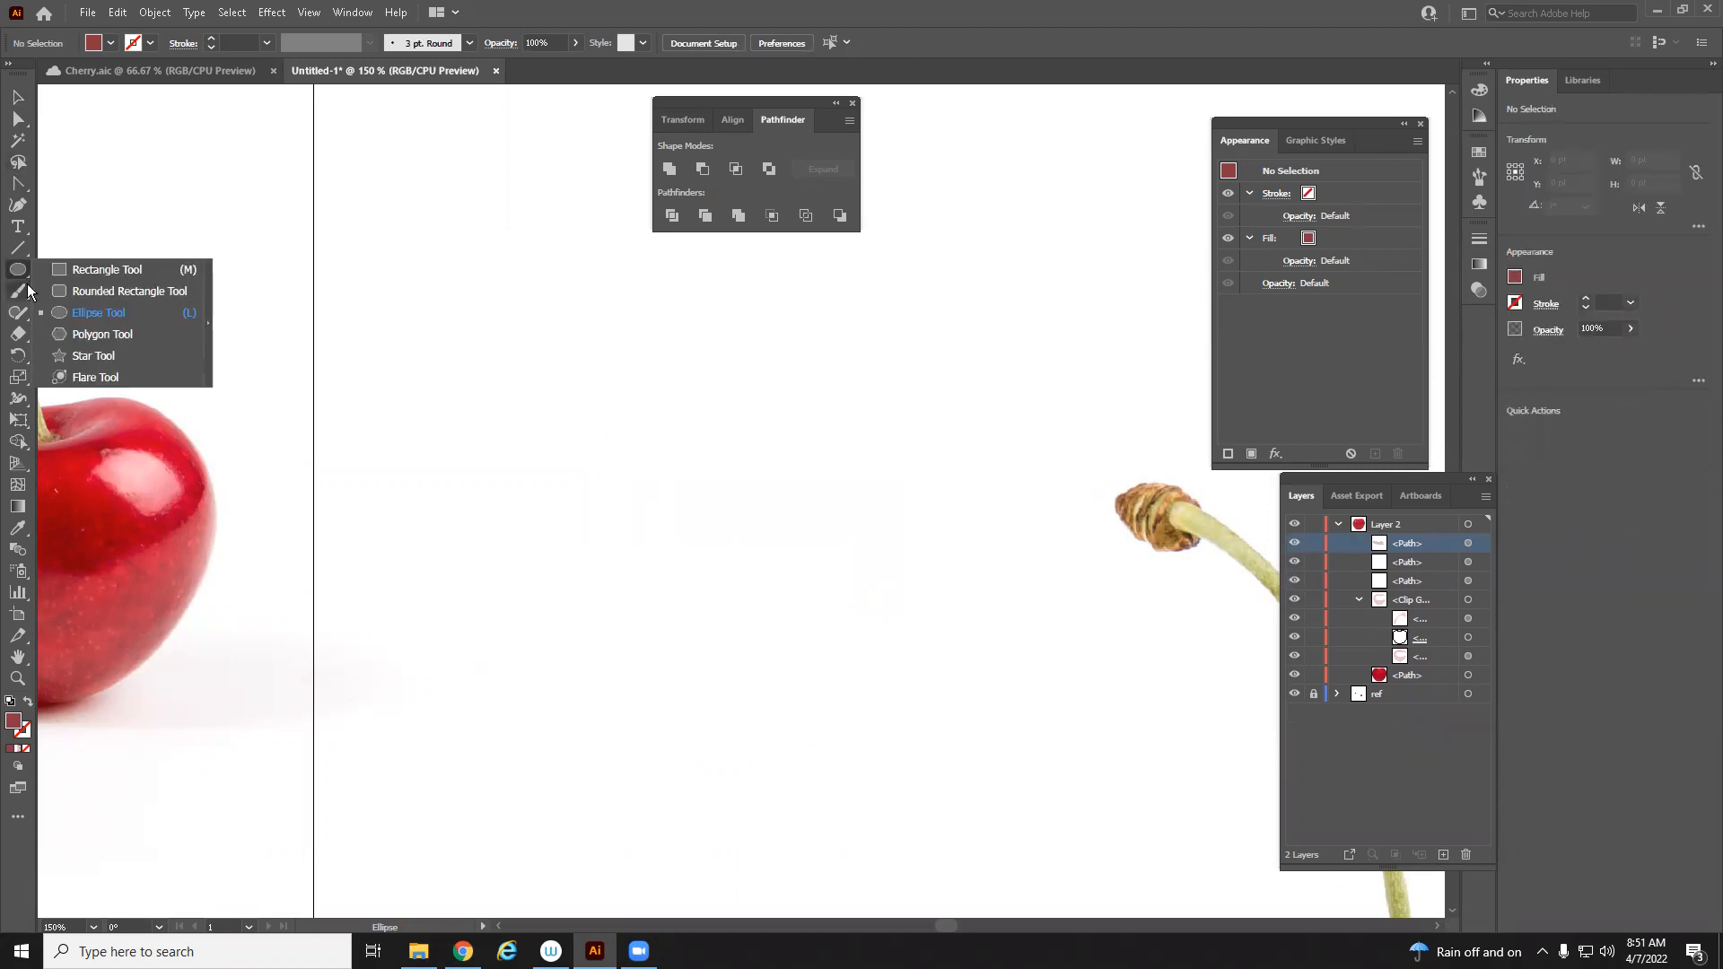
pyautogui.click(94, 312)
pyautogui.moveTo(699, 395); pyautogui.dragTo(851, 547)
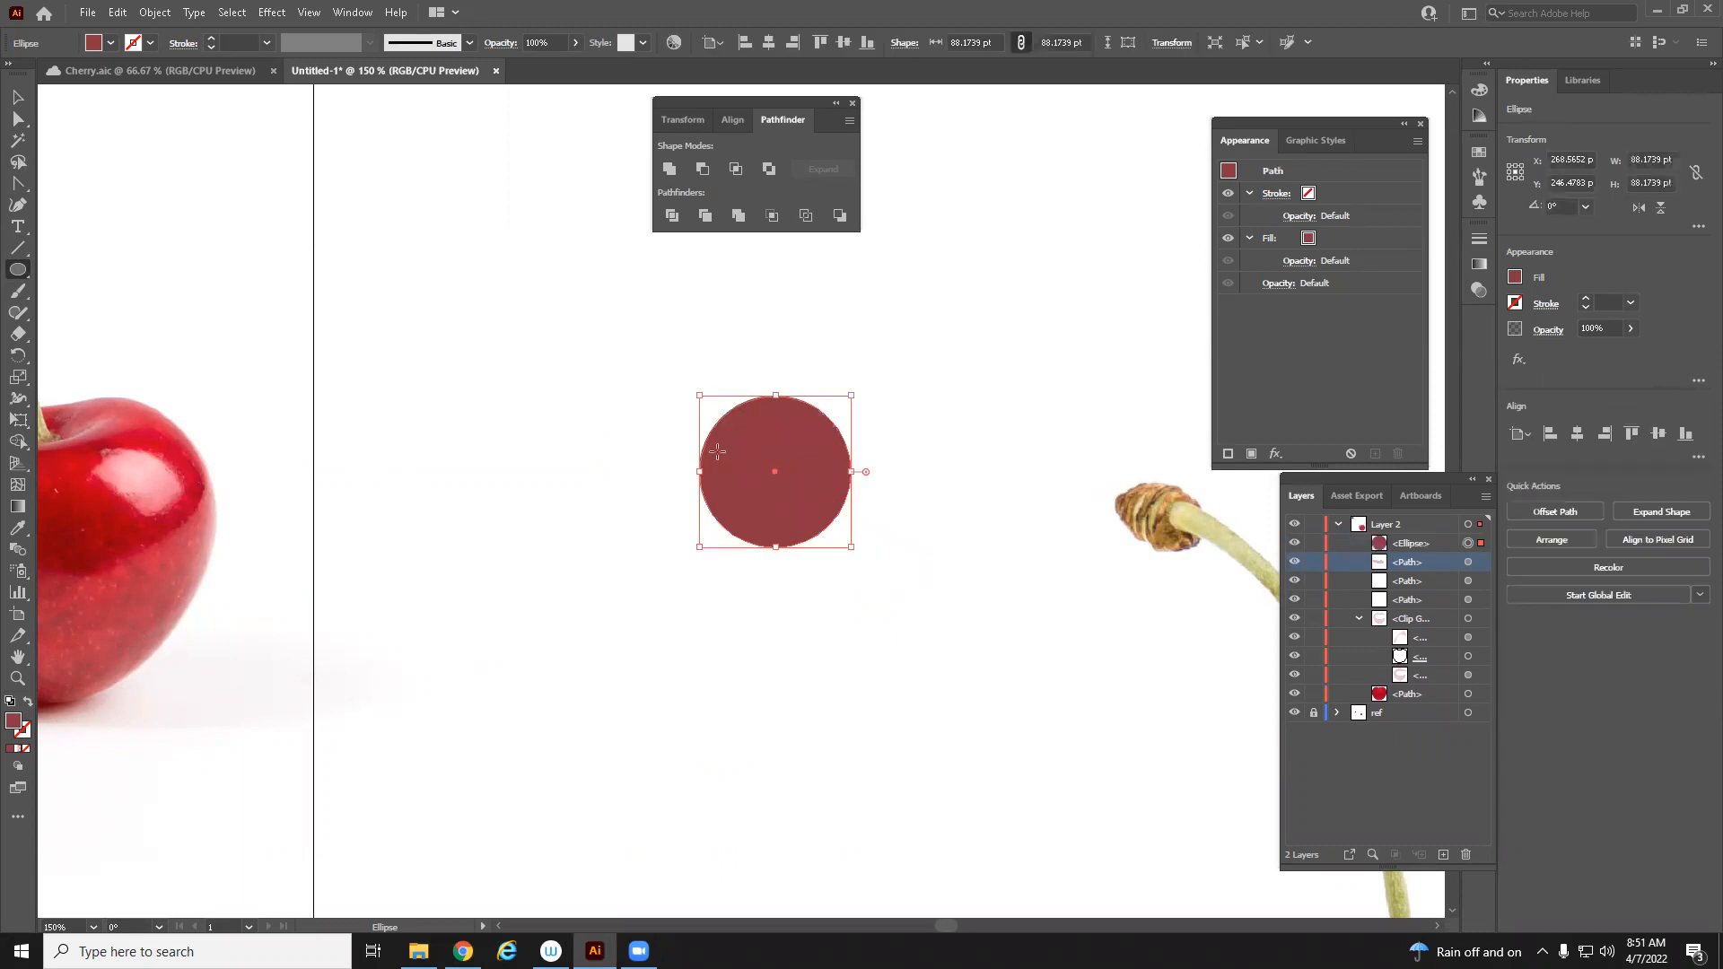
# Duplicate the circle twice, placing the copies overlapping below-left and below-right of it
pyautogui.press('v')
pyautogui.moveTo(805, 488); pyautogui.dragTo(743, 566)
pyautogui.press('a')
pyautogui.hotkey('ctrl', 'c')
pyautogui.hotkey('ctrl', 'v')
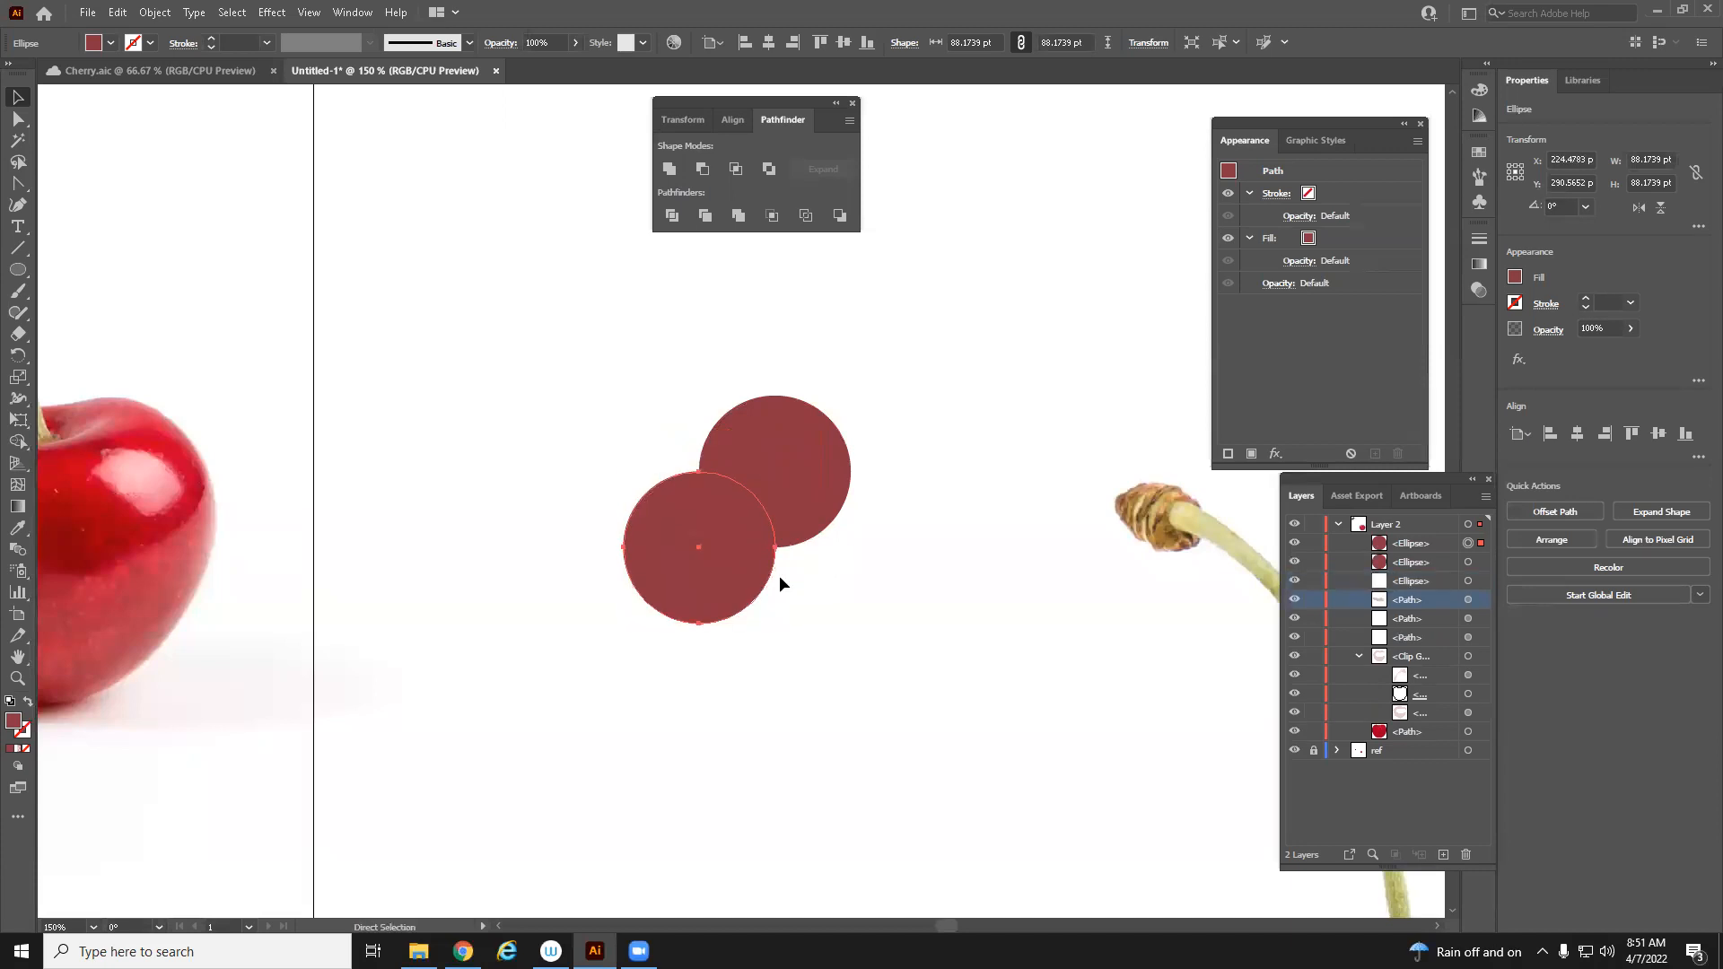
pyautogui.click(854, 578)
pyautogui.moveTo(761, 531); pyautogui.dragTo(872, 559)
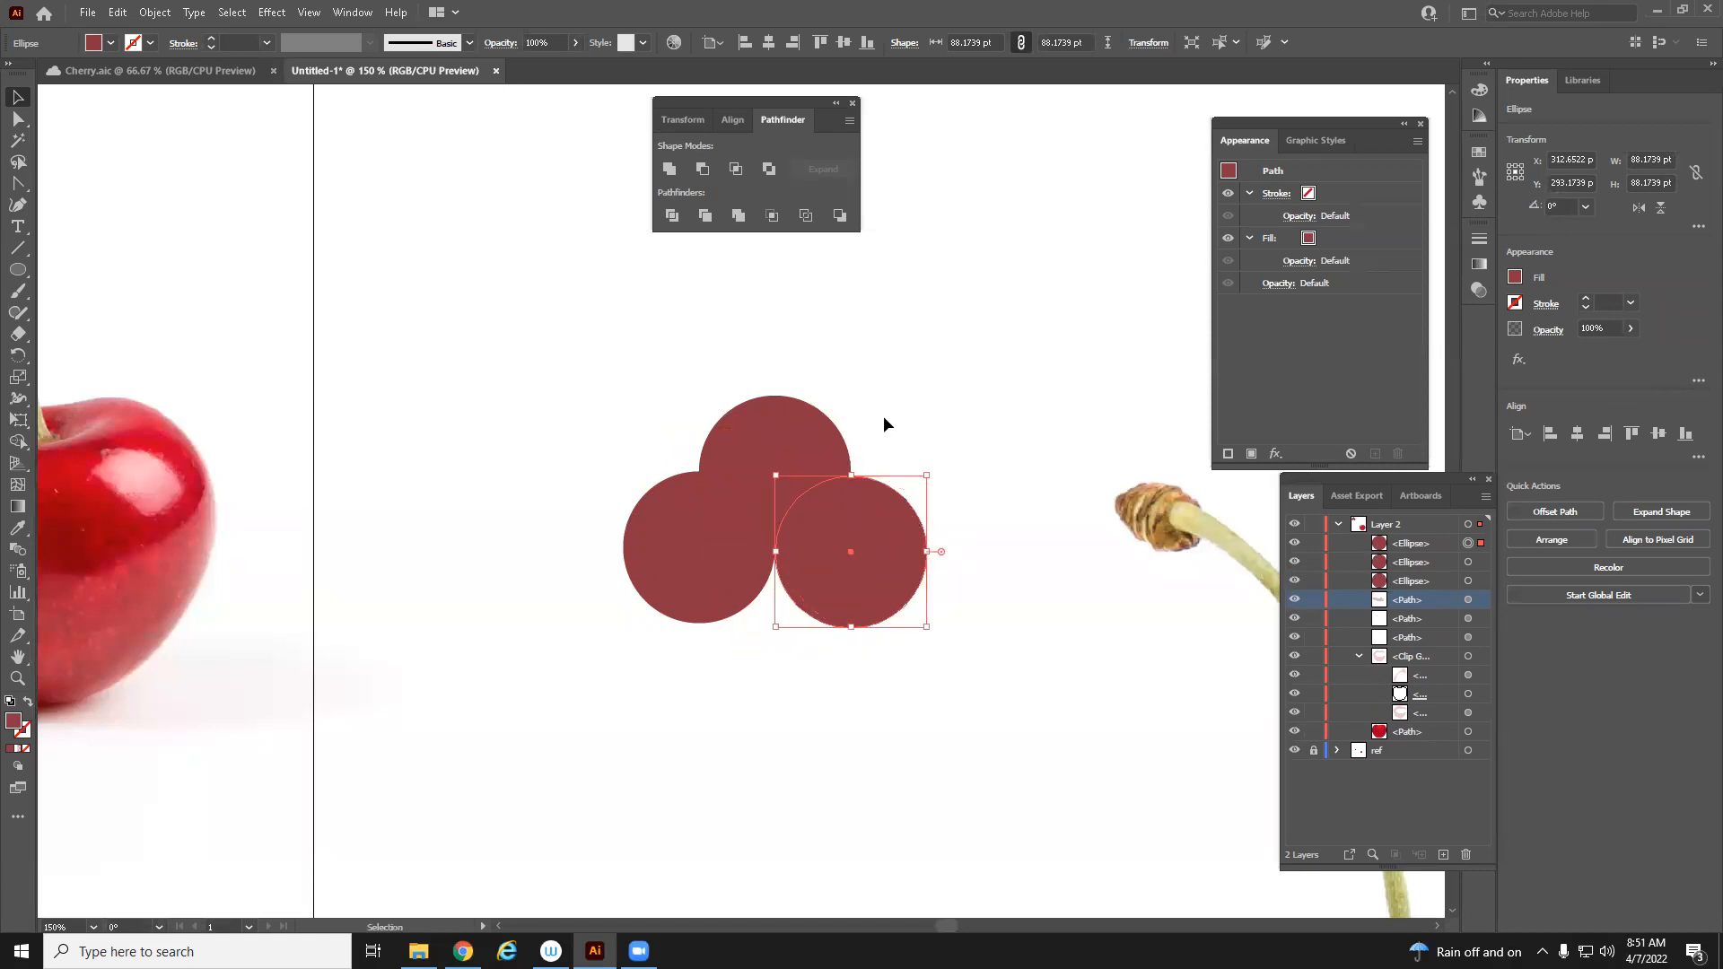
# Nudge the three circles into a symmetric overlapping cluster
pyautogui.click(736, 433)
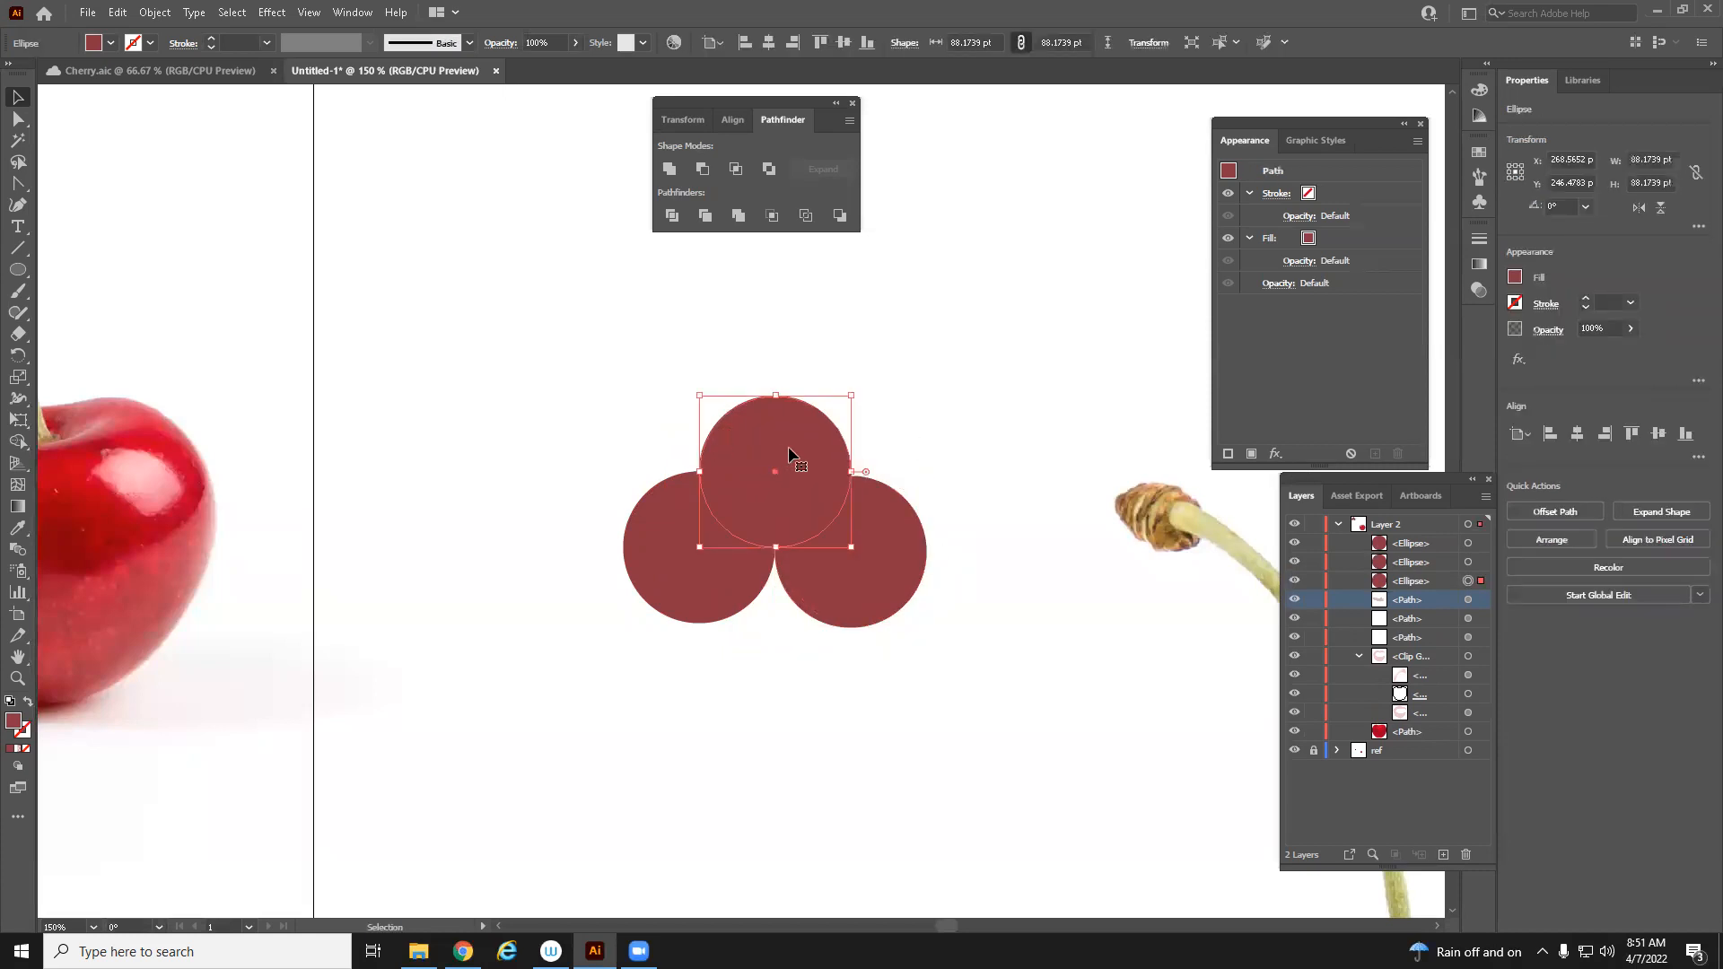
pyautogui.hotkey('ctrl', 'shift', 'a')
pyautogui.moveTo(788, 450)
pyautogui.mouseDown()
pyautogui.moveTo(786, 418)
pyautogui.moveTo(815, 431)
pyautogui.mouseUp()
pyautogui.keyDown('shift'); pyautogui.click(729, 525); pyautogui.keyUp('shift')
pyautogui.keyDown('shift'); pyautogui.click(897, 552); pyautogui.keyUp('shift')
pyautogui.click(869, 685)
pyautogui.moveTo(705, 595); pyautogui.dragTo(744, 596)
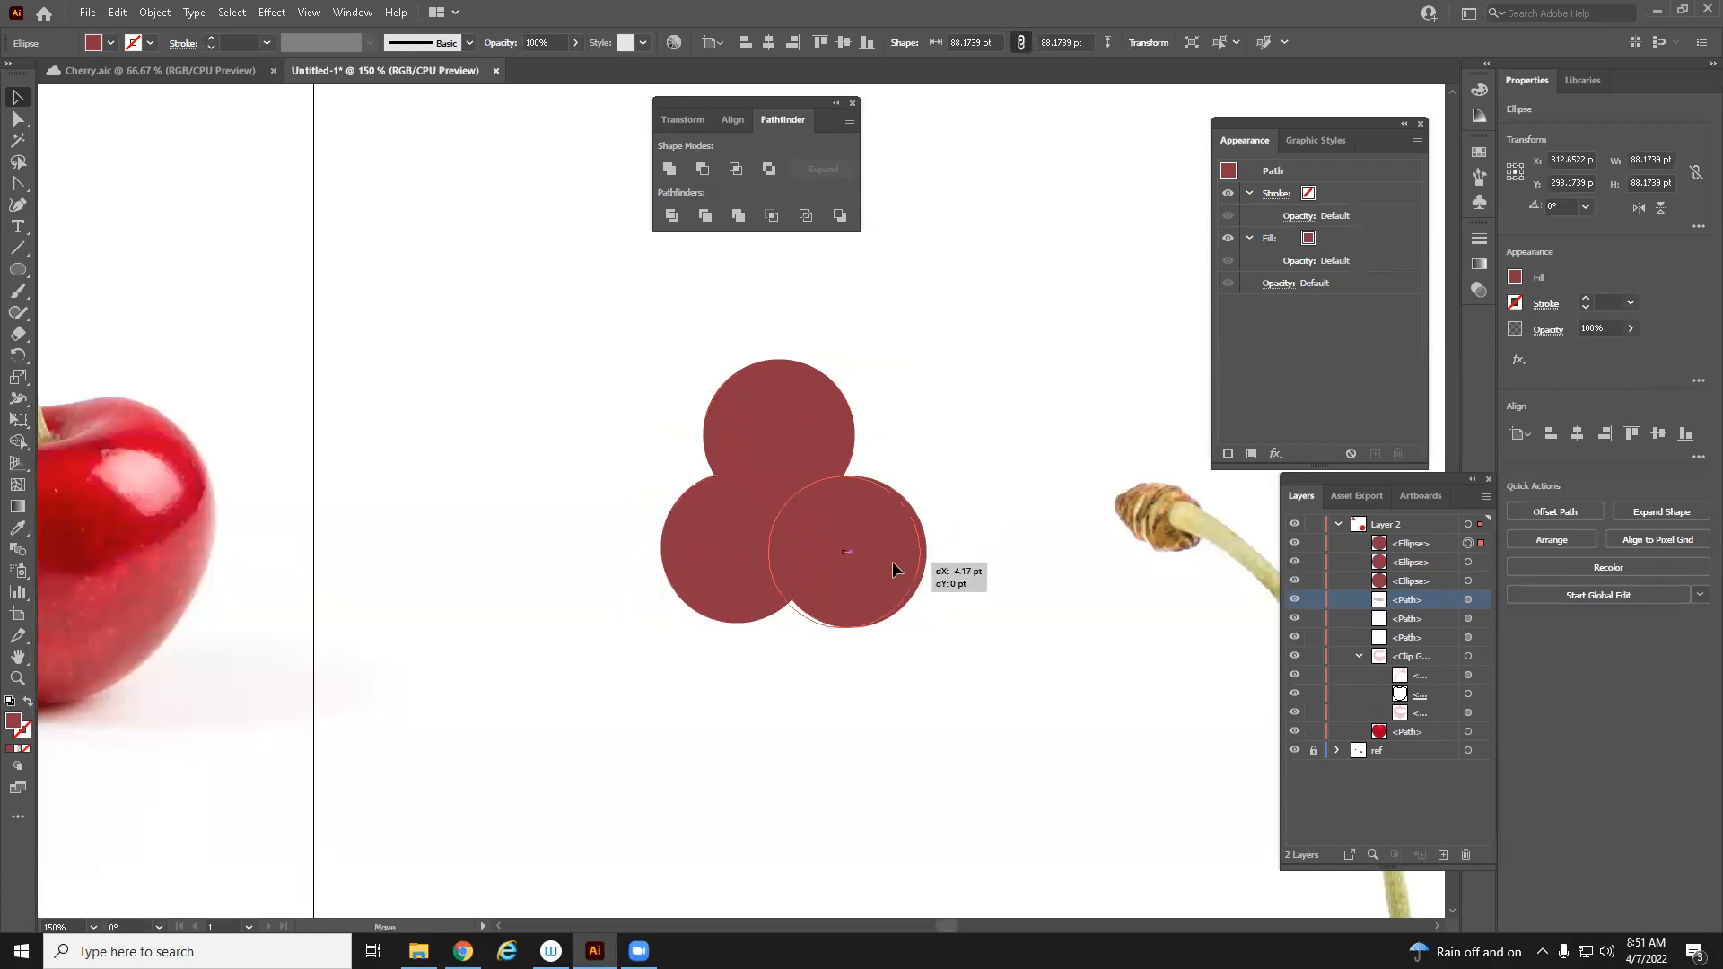
pyautogui.hotkey('ctrl', 'z')
pyautogui.moveTo(723, 569); pyautogui.dragTo(736, 567)
pyautogui.click(857, 554)
pyautogui.moveTo(867, 552); pyautogui.dragTo(856, 552)
pyautogui.click(764, 414)
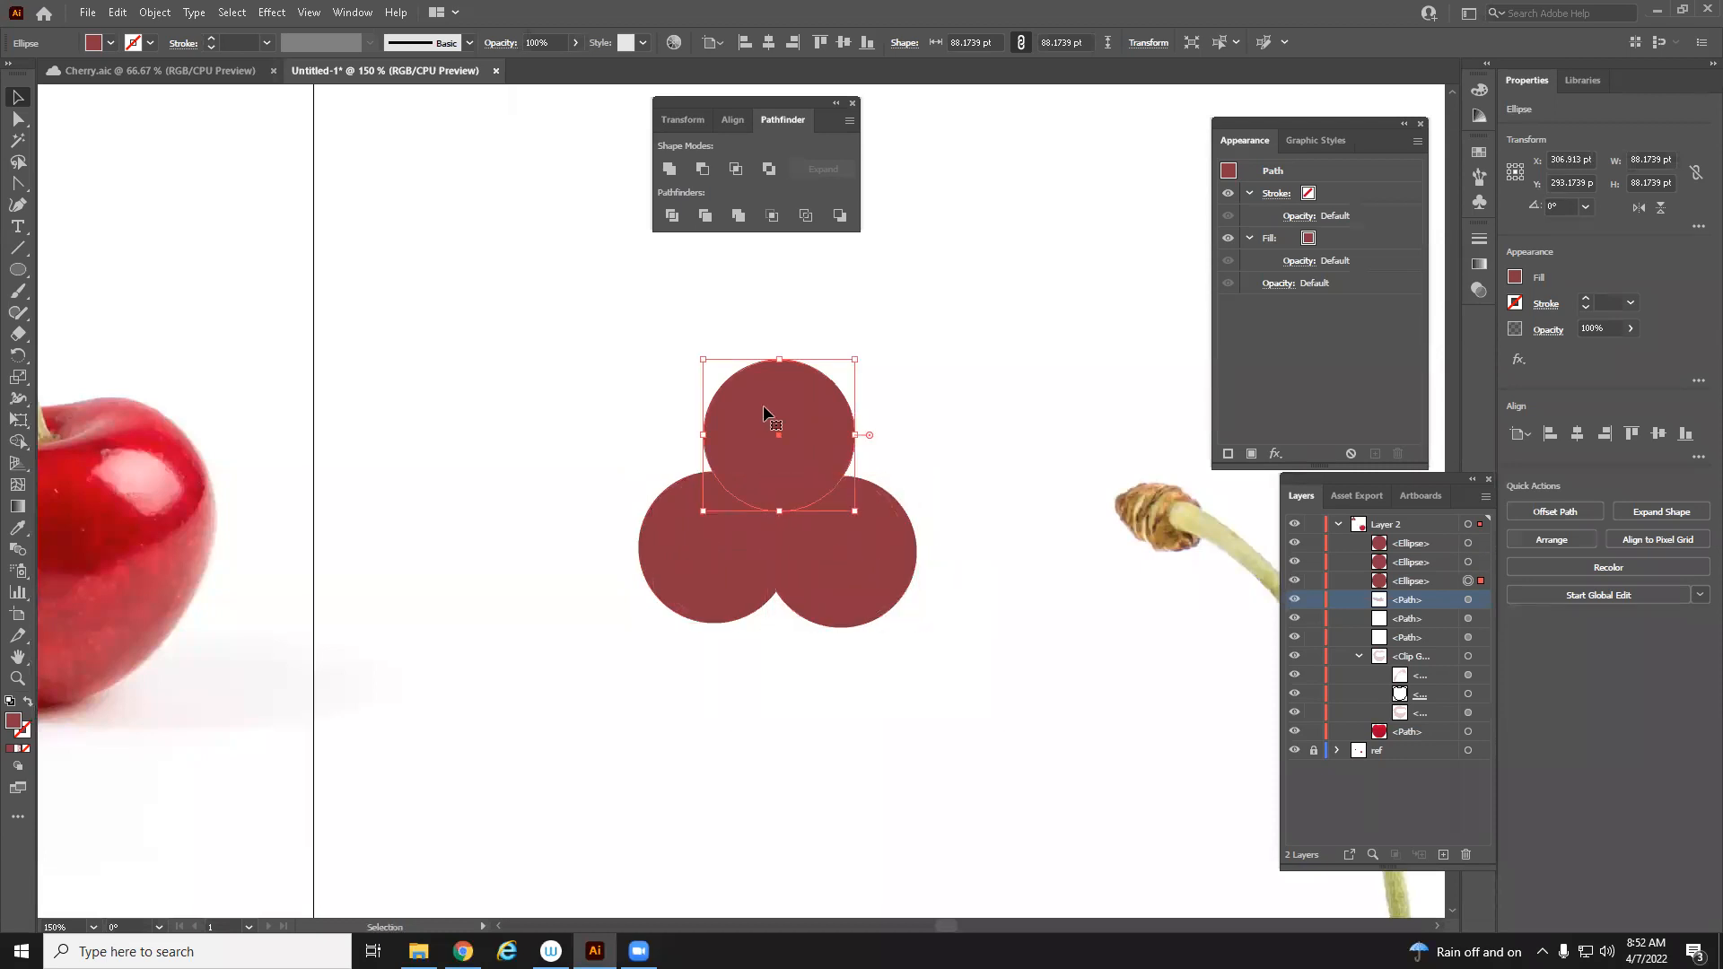
pyautogui.moveTo(801, 417); pyautogui.dragTo(797, 423)
# Select all three circles and apply Divide
pyautogui.click(932, 477)
pyautogui.keyDown('shift'); pyautogui.click(869, 537); pyautogui.keyUp('shift')
pyautogui.keyDown('shift'); pyautogui.click(728, 565); pyautogui.keyUp('shift')
pyautogui.keyDown('shift'); pyautogui.click(759, 427); pyautogui.keyUp('shift')
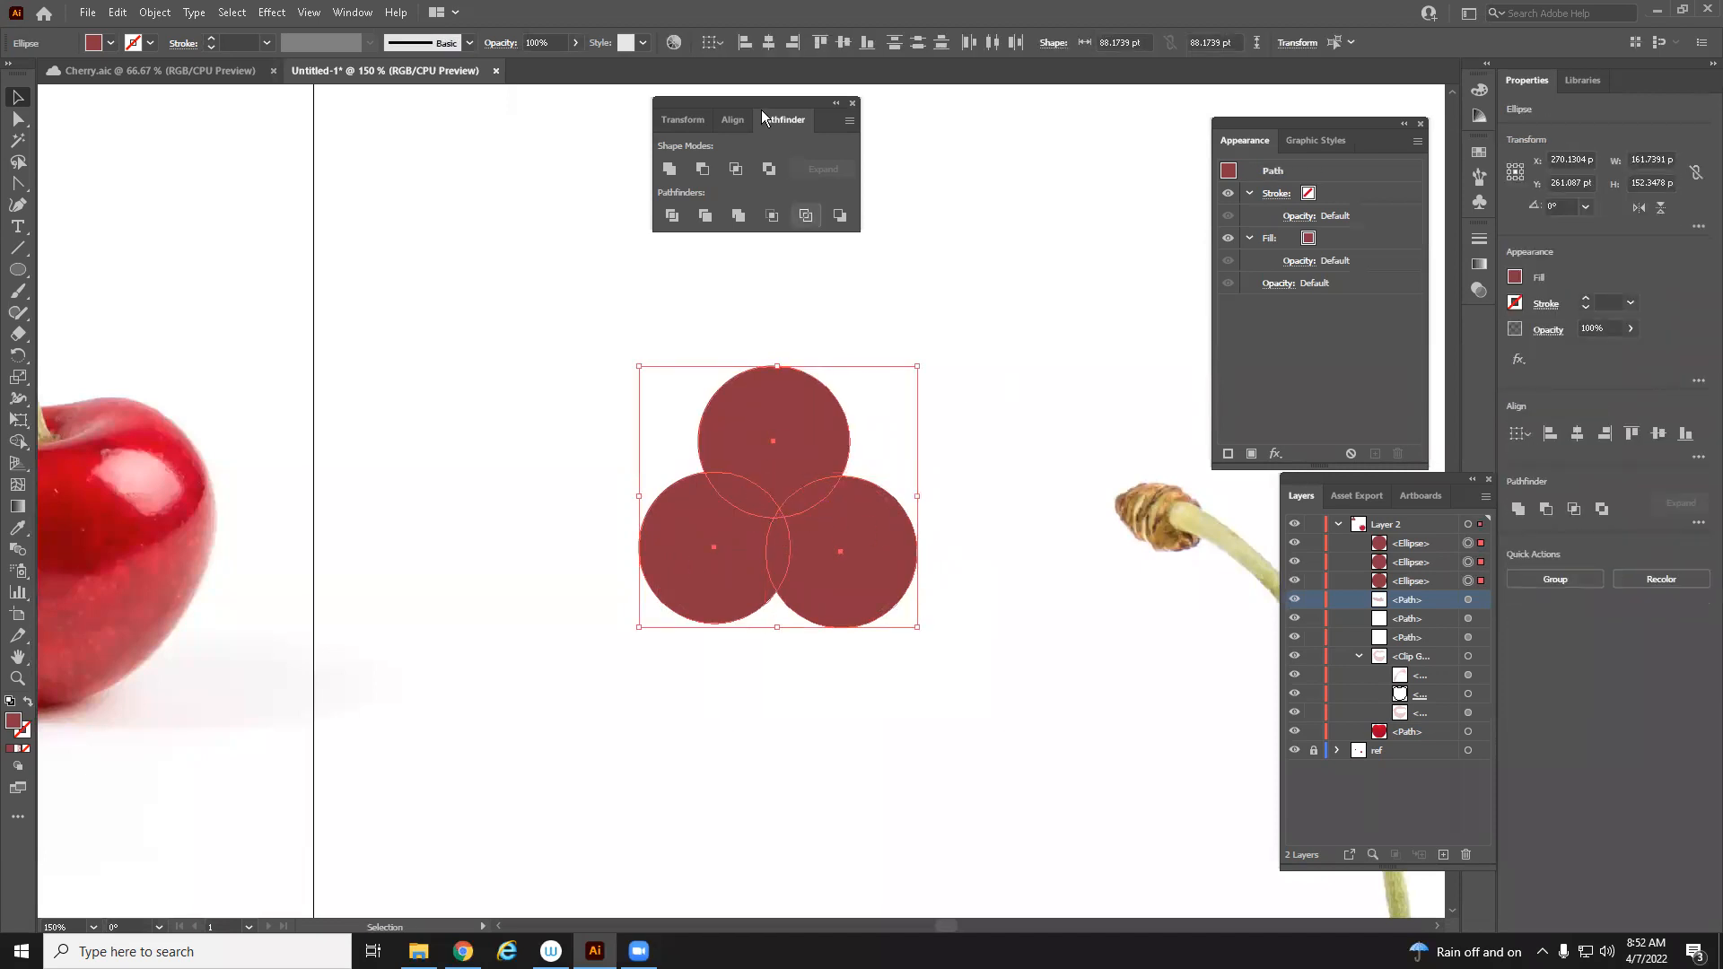
pyautogui.click(704, 169)
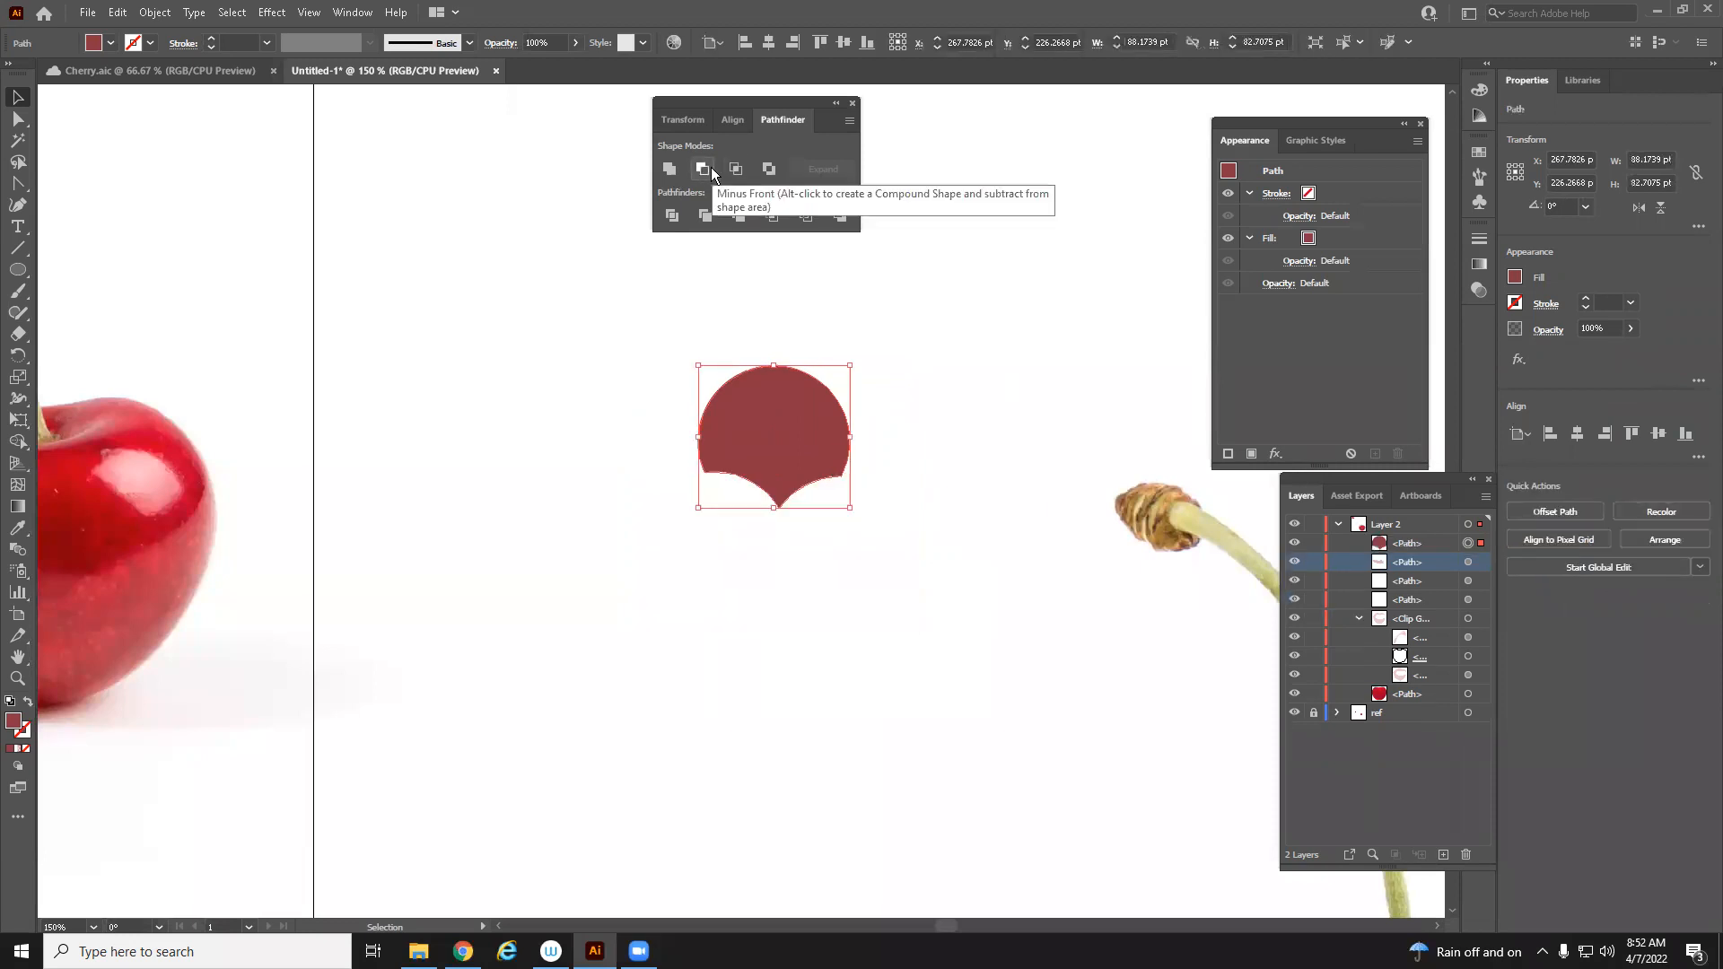
pyautogui.click(677, 218)
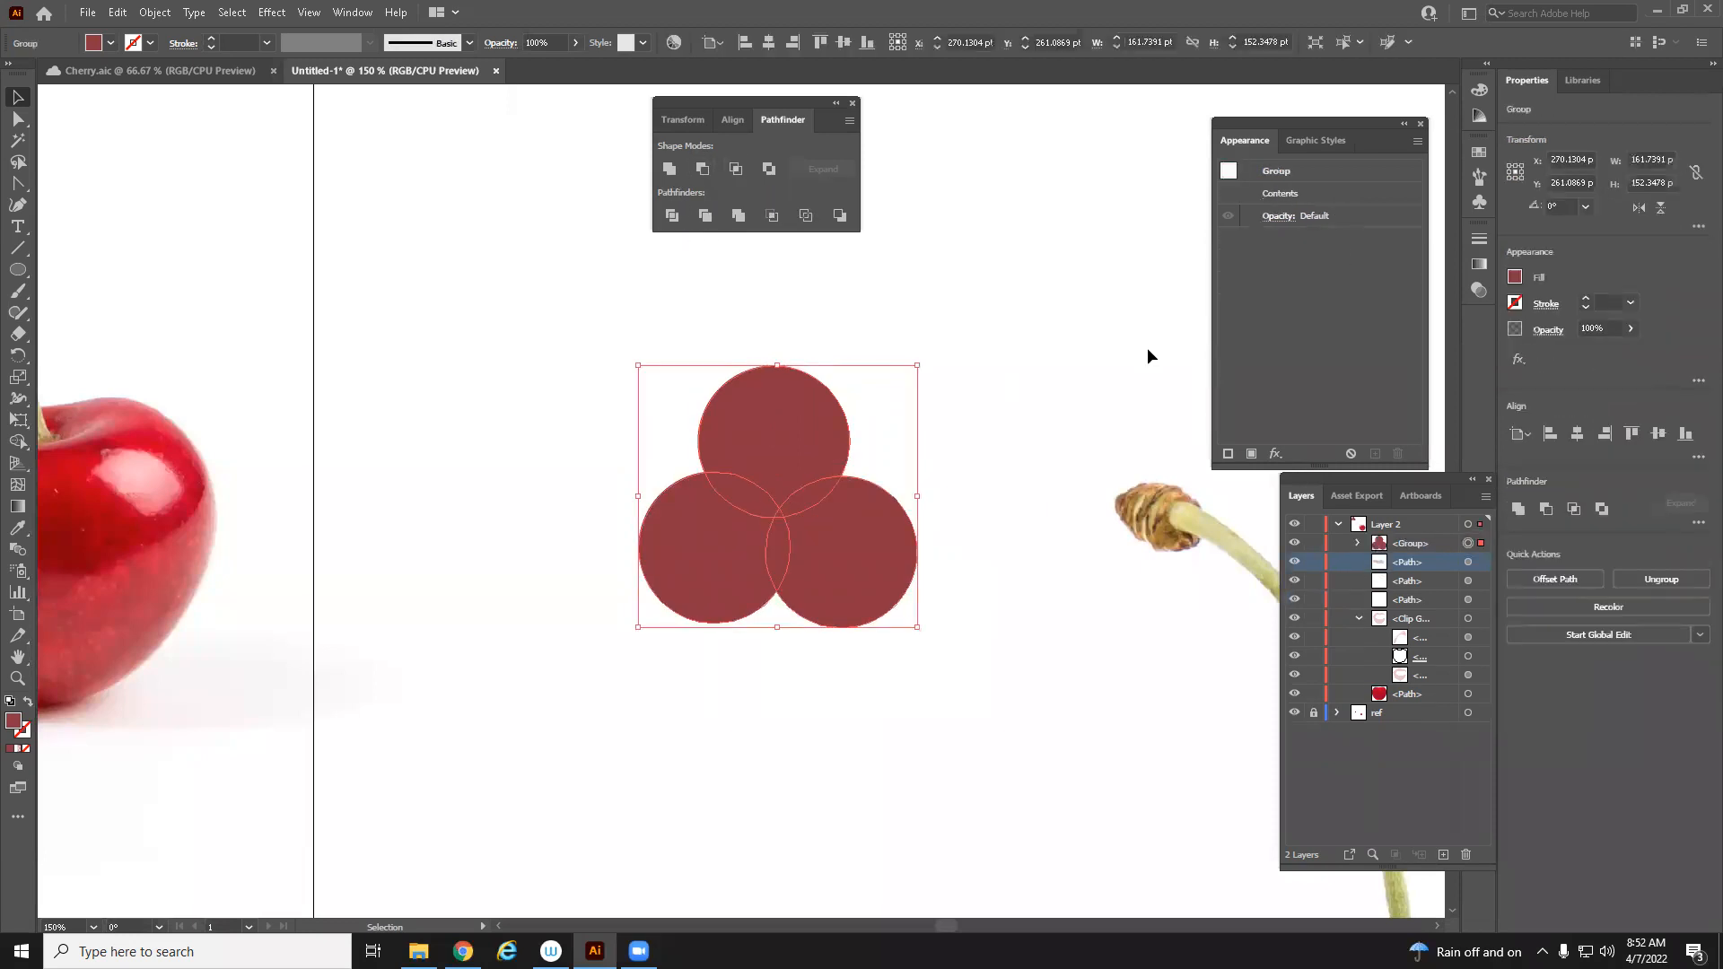
# Delete every divided piece except the three lens-shaped overlaps between the circles
pyautogui.click(1358, 543)
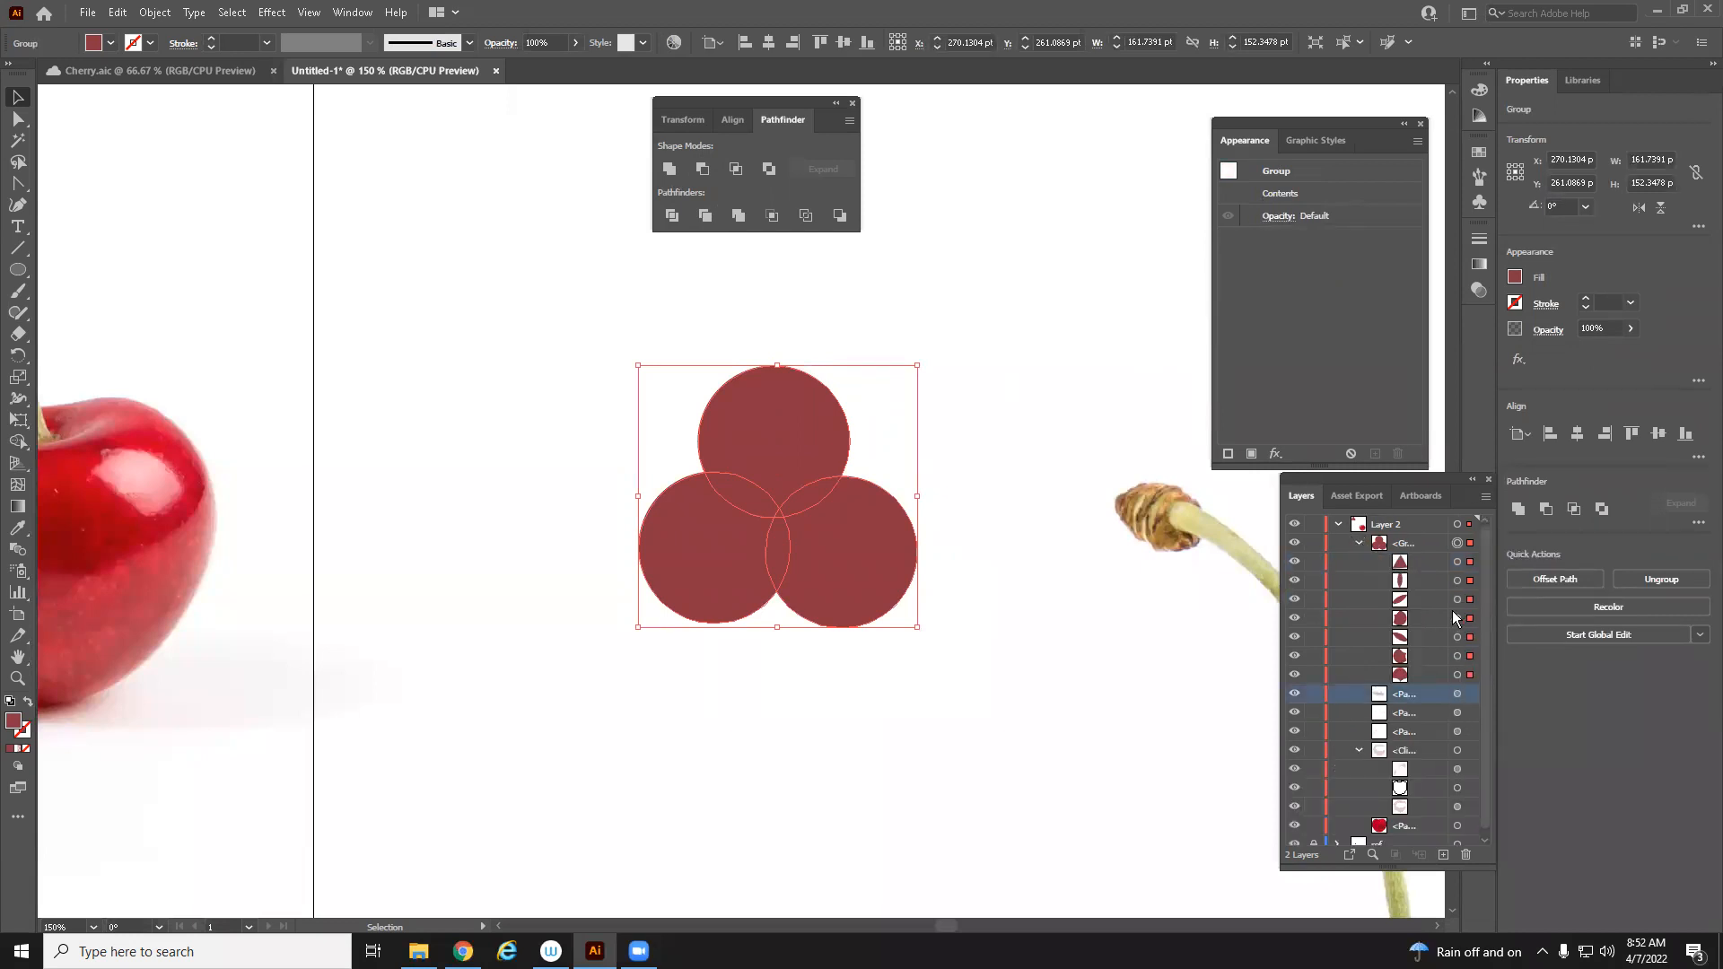
pyautogui.click(1469, 580)
pyautogui.click(883, 645)
pyautogui.click(786, 466)
pyautogui.click(1472, 562)
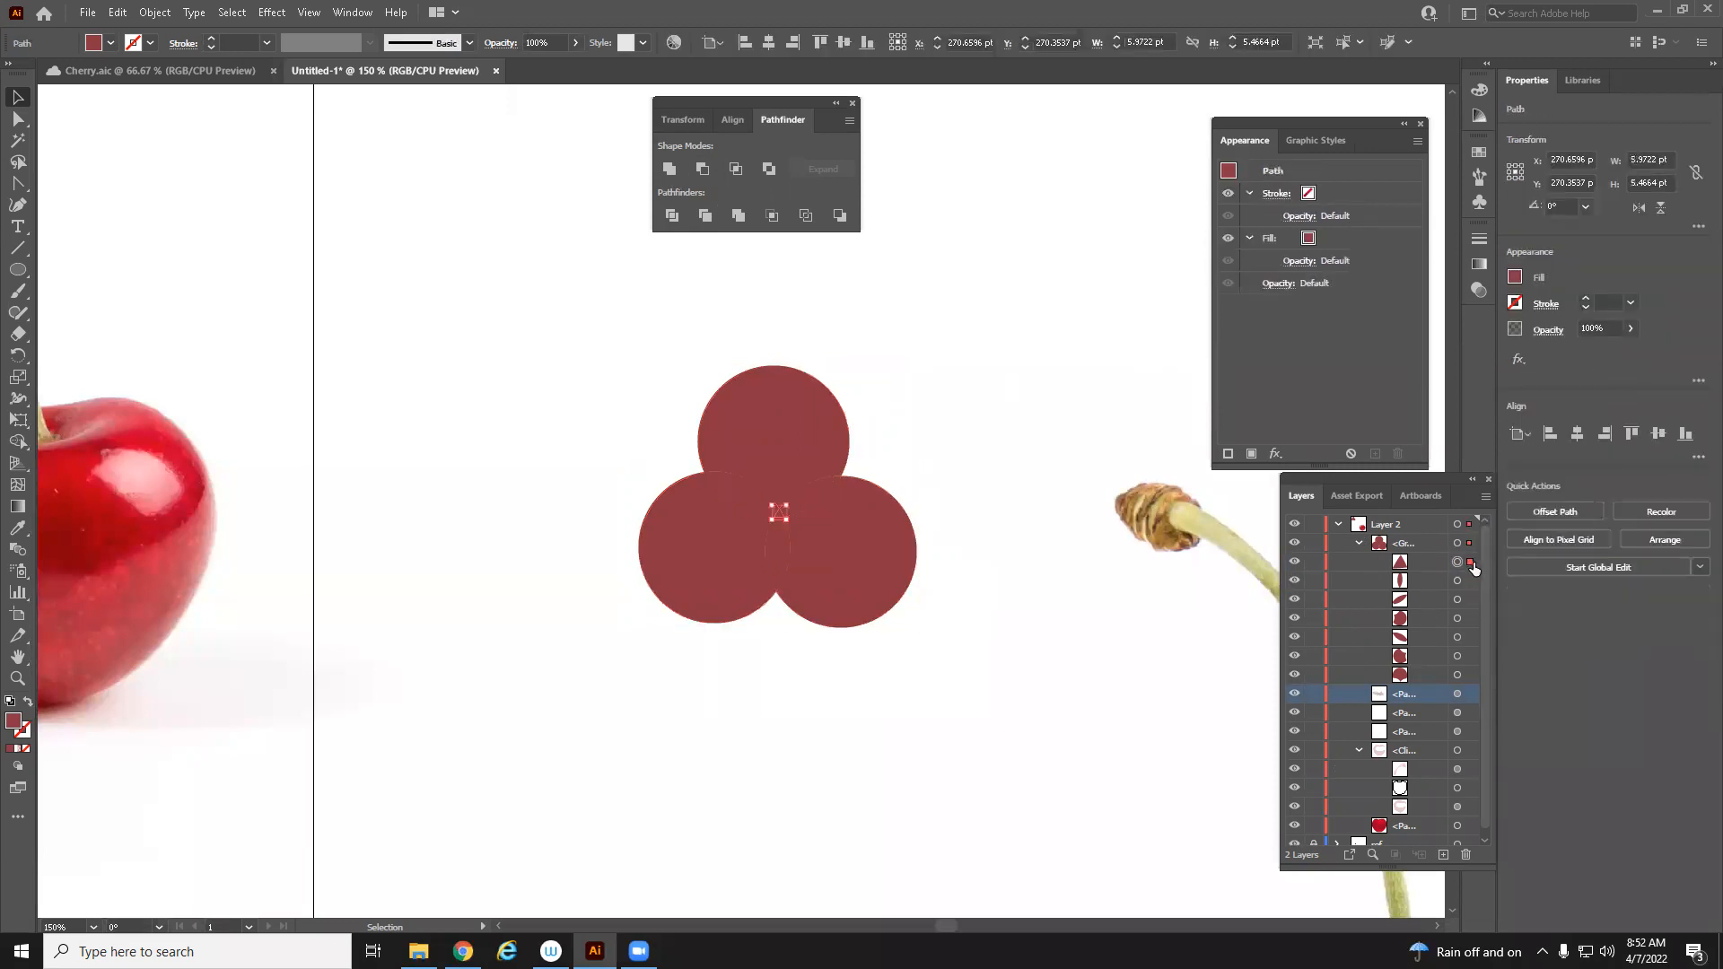
pyautogui.press('Delete')
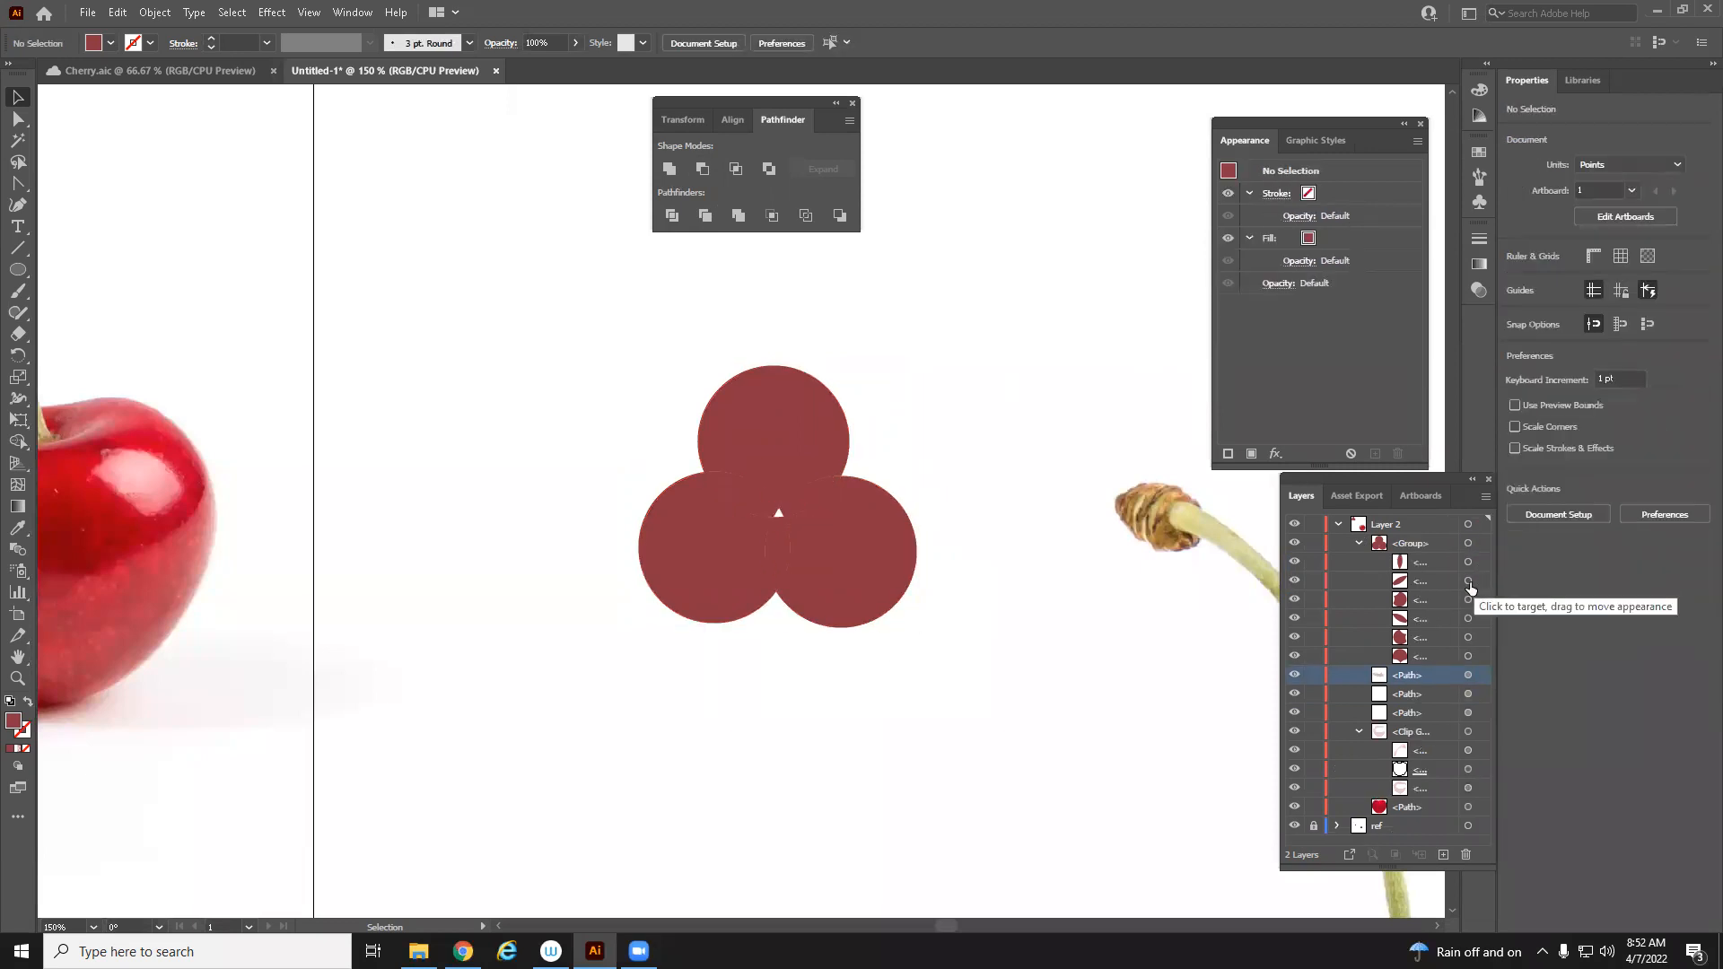
pyautogui.click(1476, 601)
pyautogui.press('Delete')
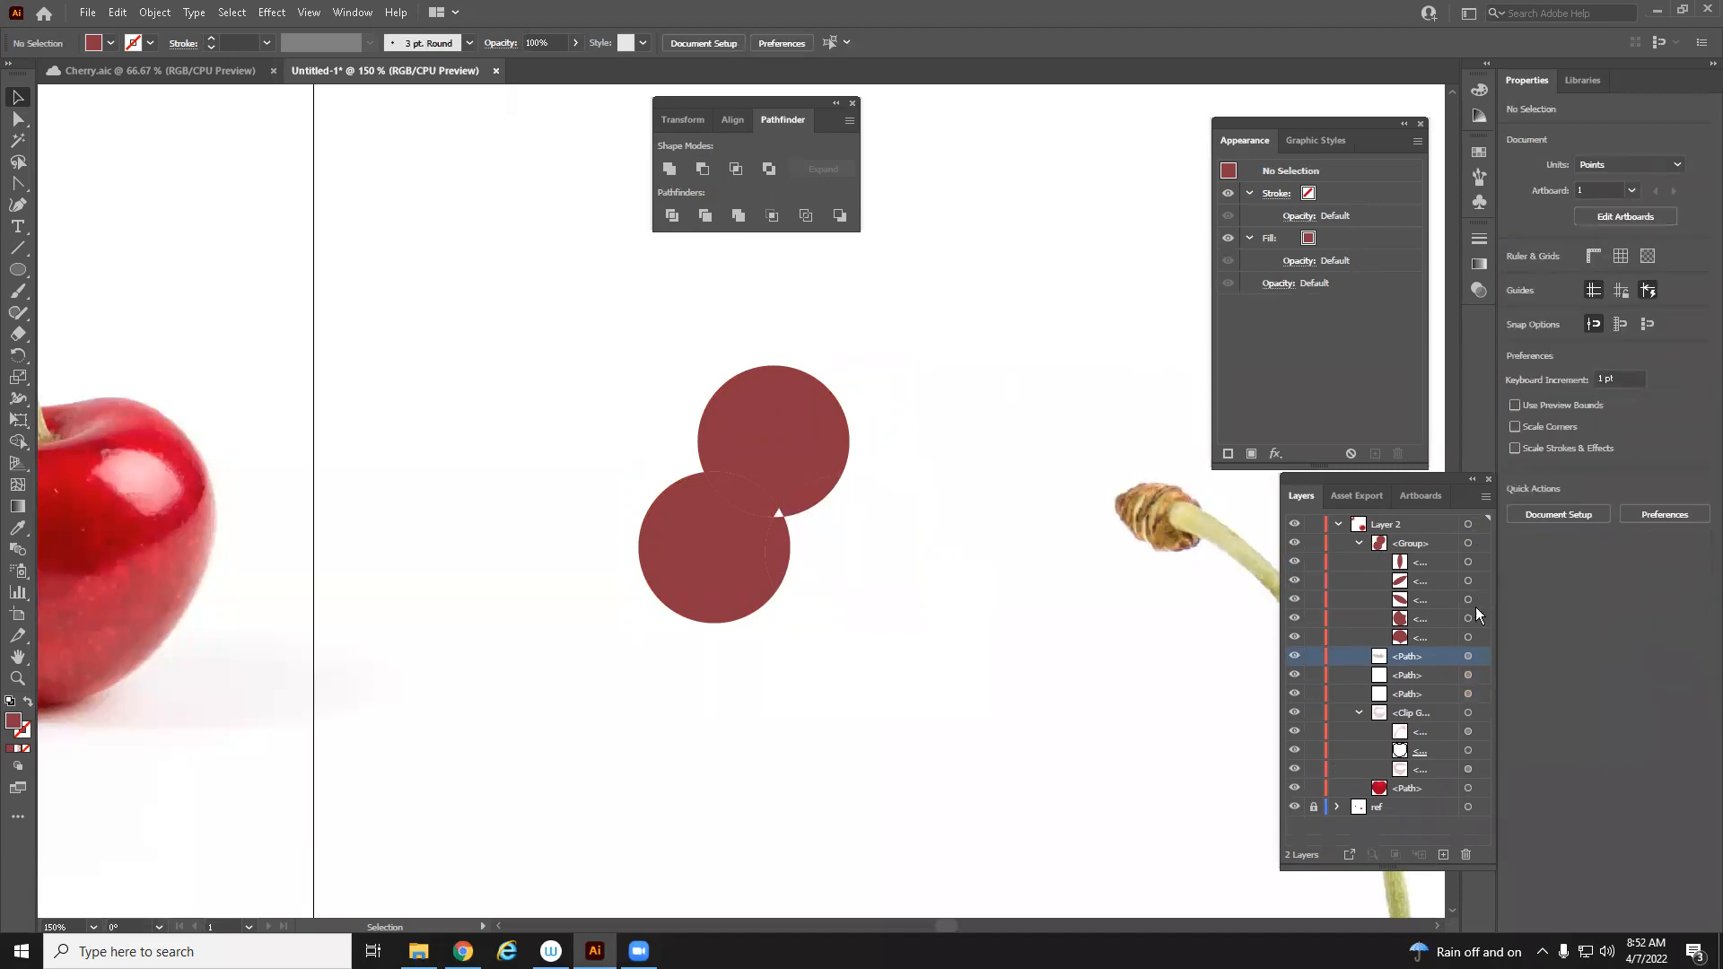
pyautogui.click(1476, 619)
pyautogui.press('Delete')
pyautogui.click(1479, 619)
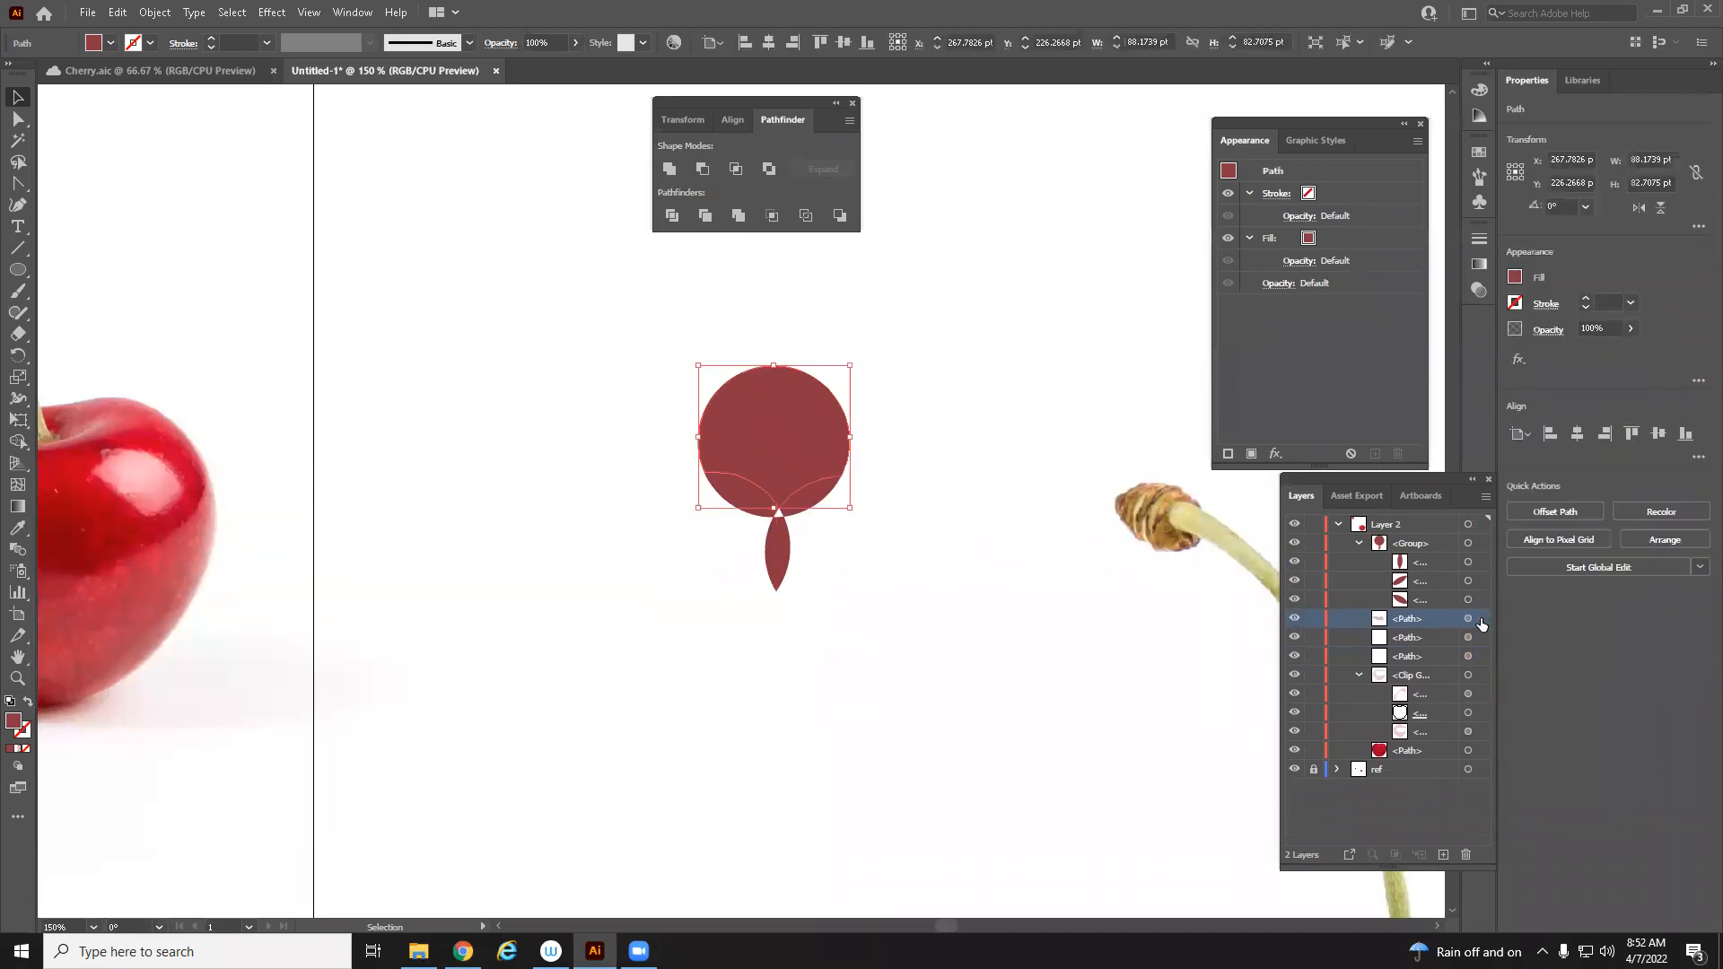
pyautogui.press('Delete')
# Select the three petal shapes and move them up and to the right
pyautogui.moveTo(569, 347); pyautogui.dragTo(886, 626)
pyautogui.click(667, 170)
pyautogui.moveTo(832, 492); pyautogui.dragTo(929, 341)
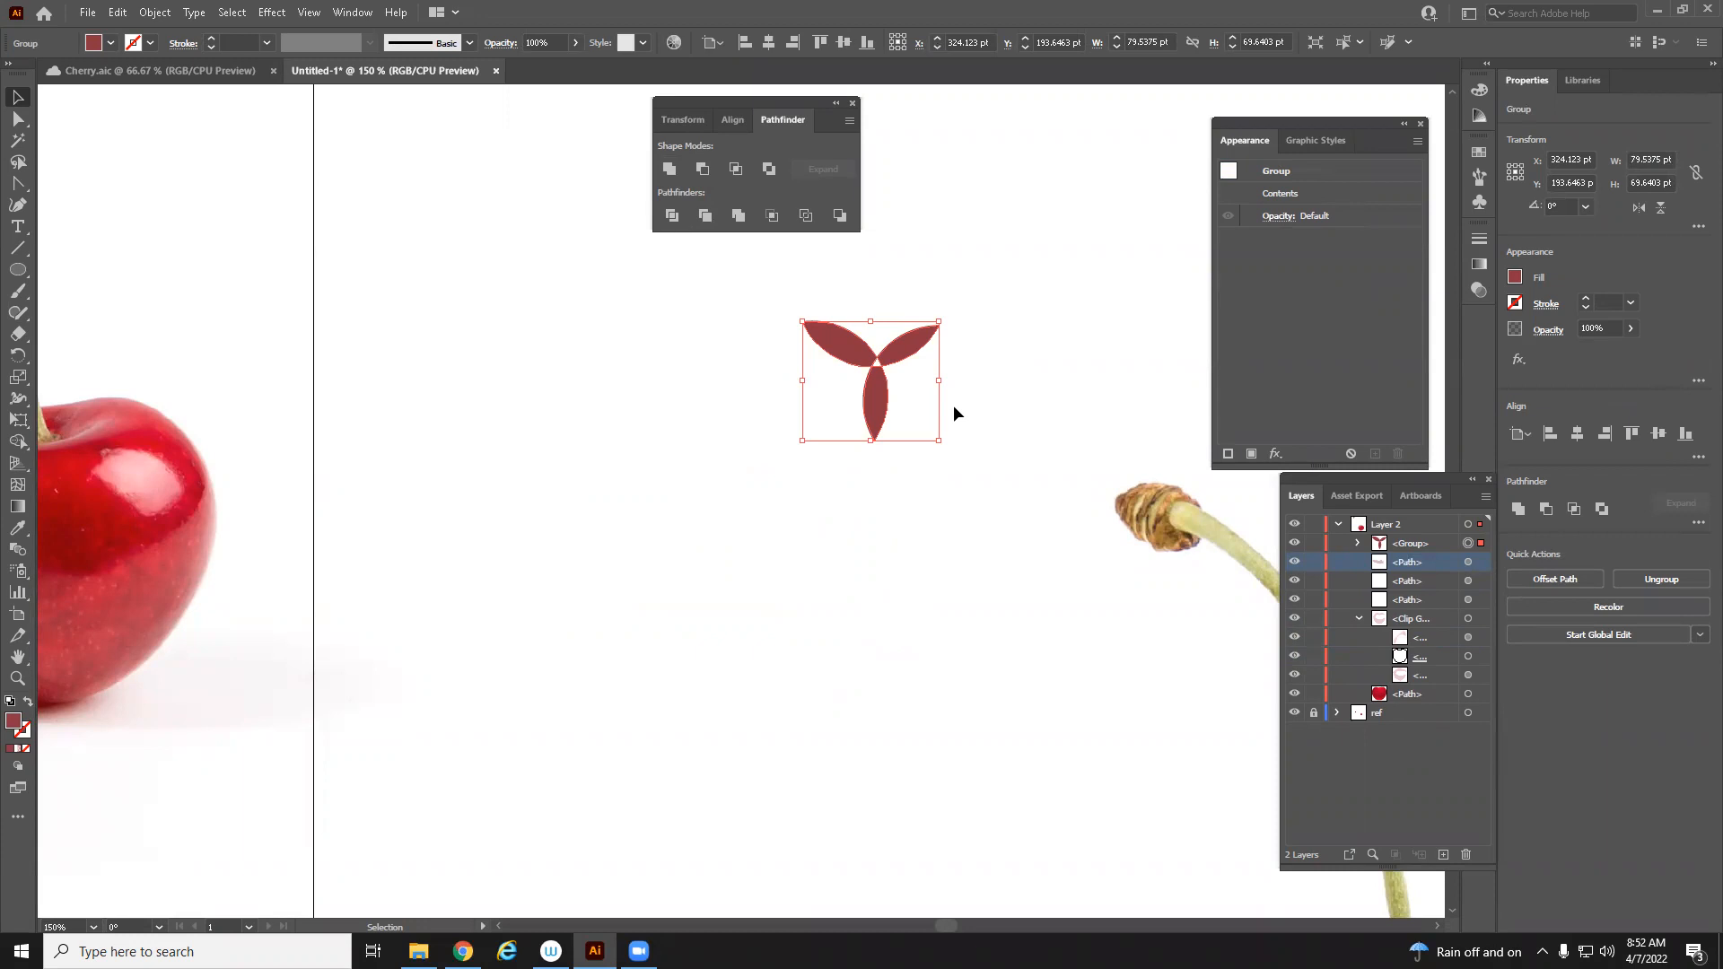
# Move the petal group down slightly
pyautogui.click(1358, 543)
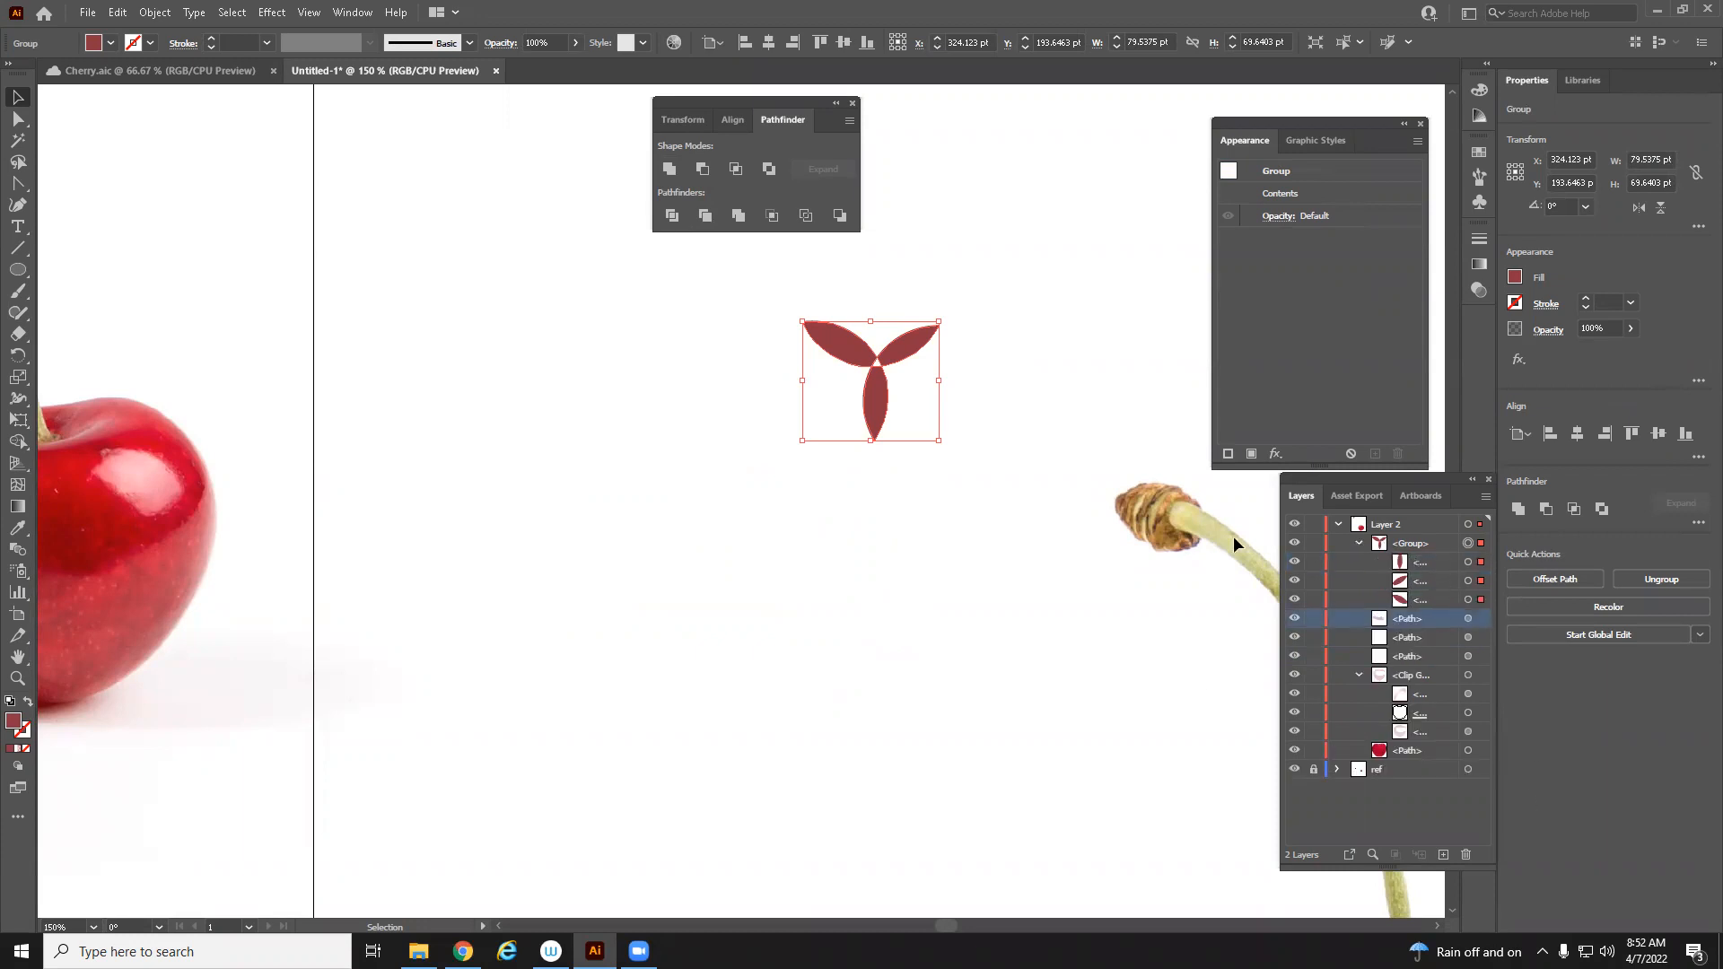
pyautogui.click(849, 437)
pyautogui.click(884, 419)
pyautogui.moveTo(884, 419); pyautogui.dragTo(877, 511)
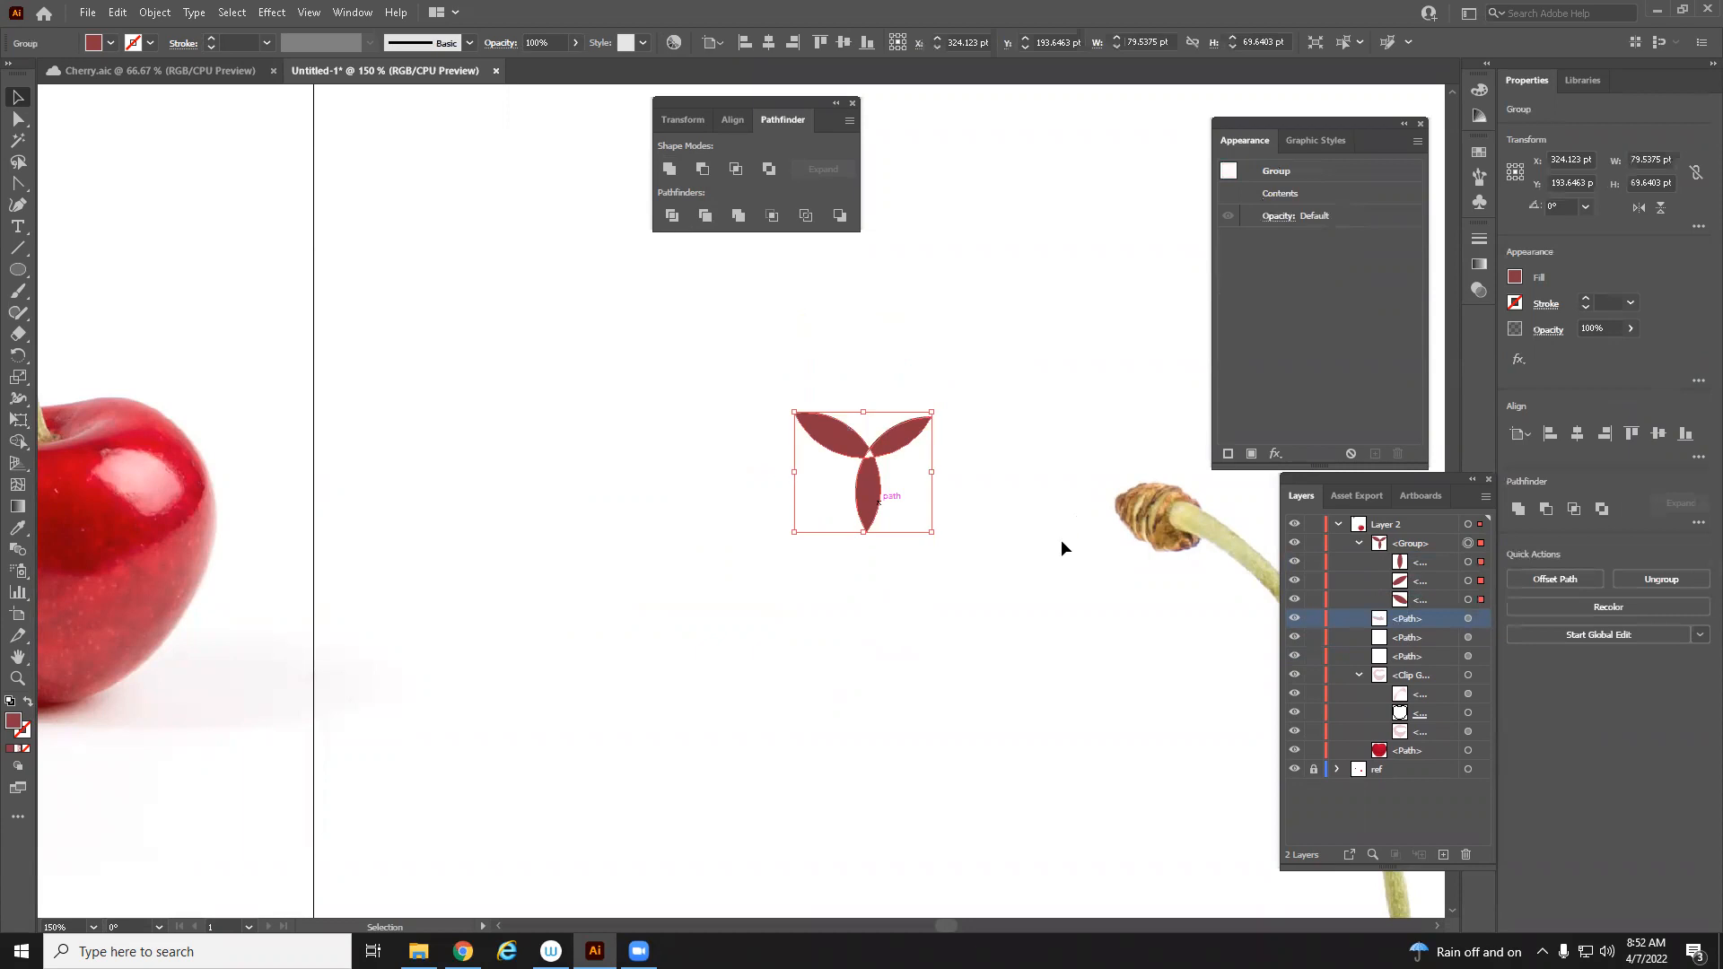
# Apply Merge to the petal group and expand it to inspect its pieces
pyautogui.click(1449, 544)
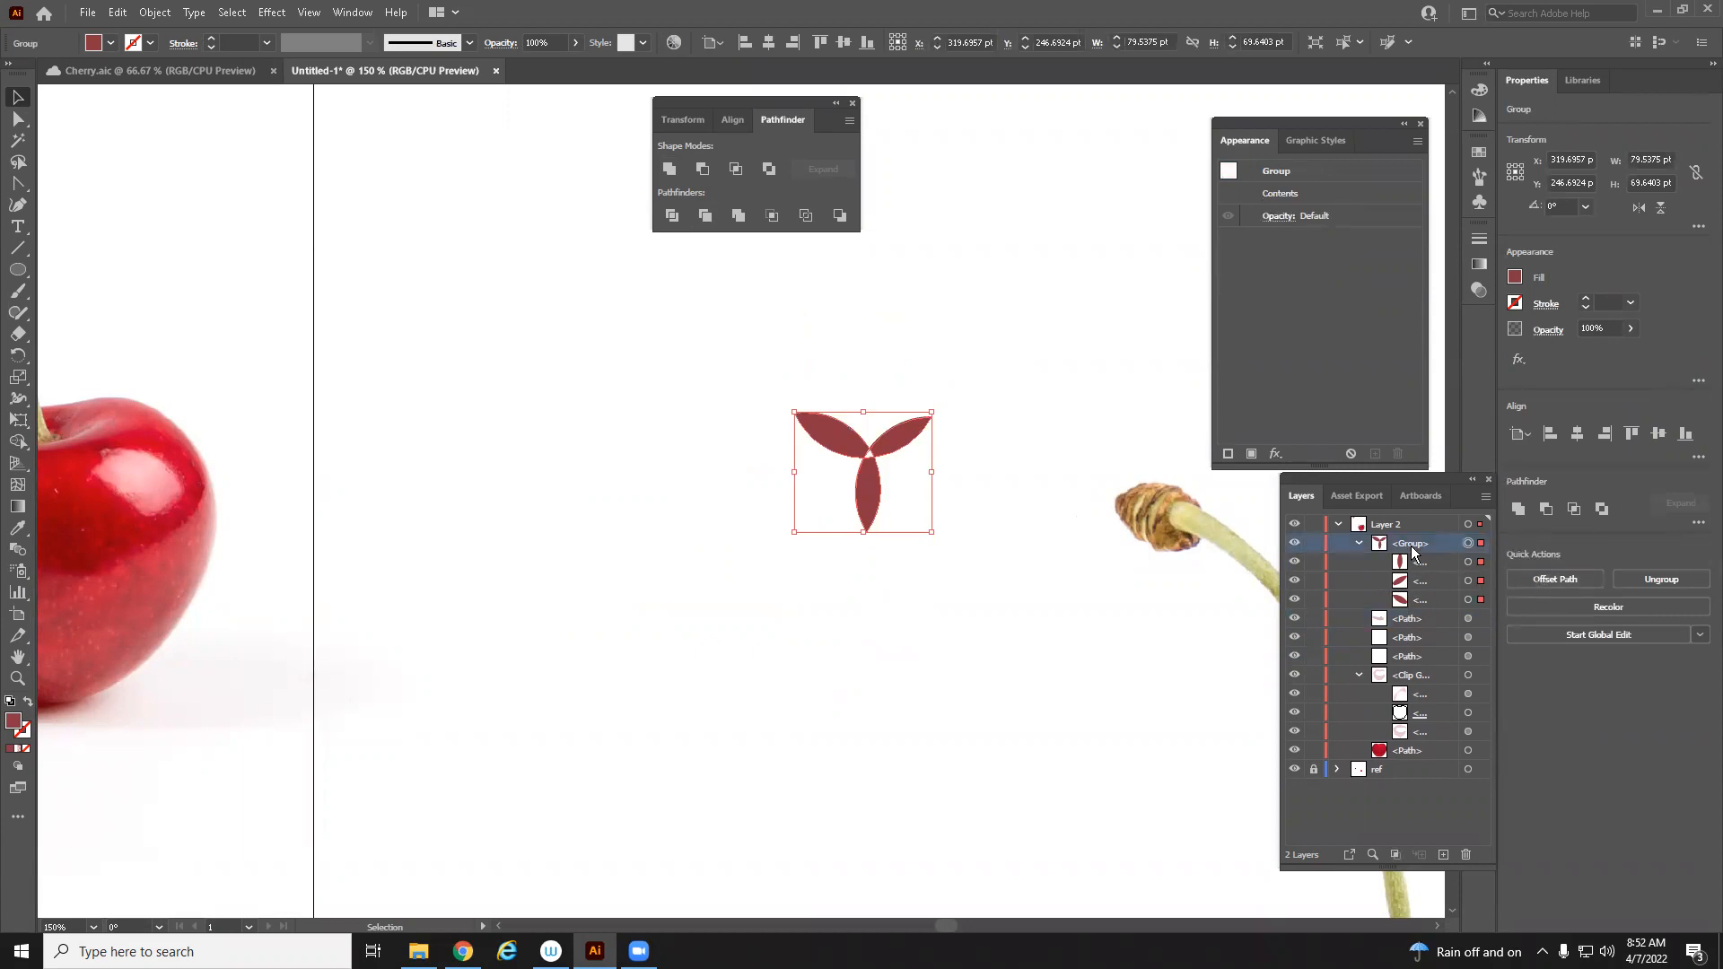
pyautogui.click(737, 215)
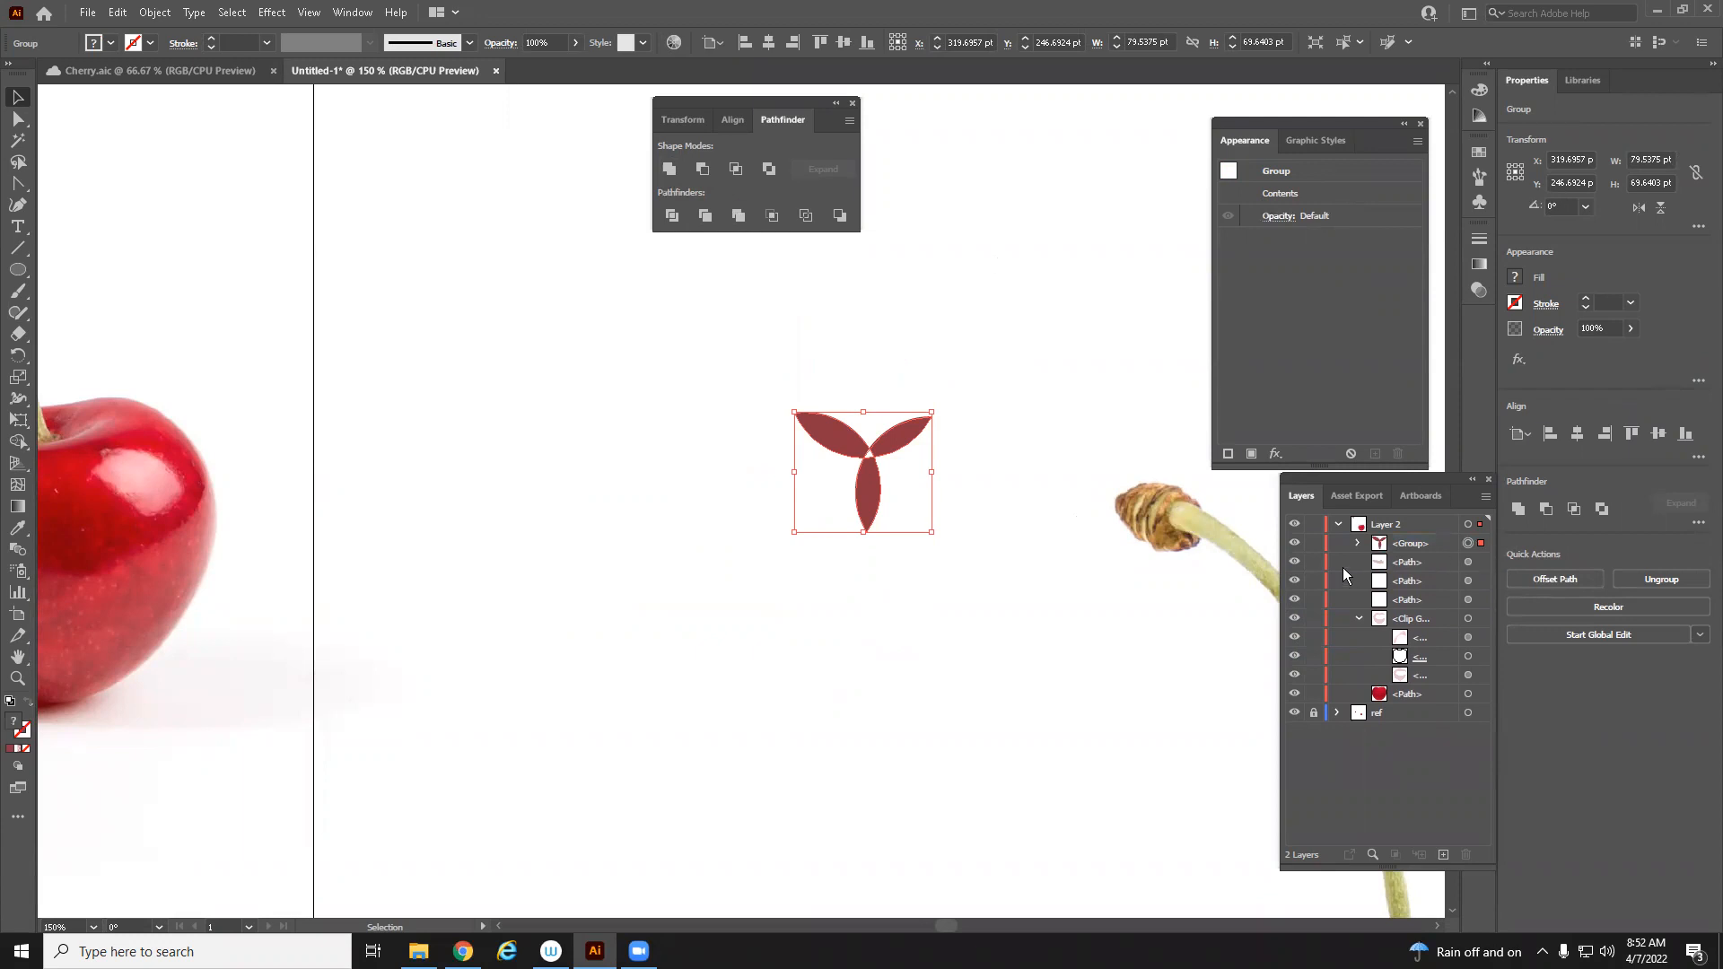
pyautogui.click(1358, 542)
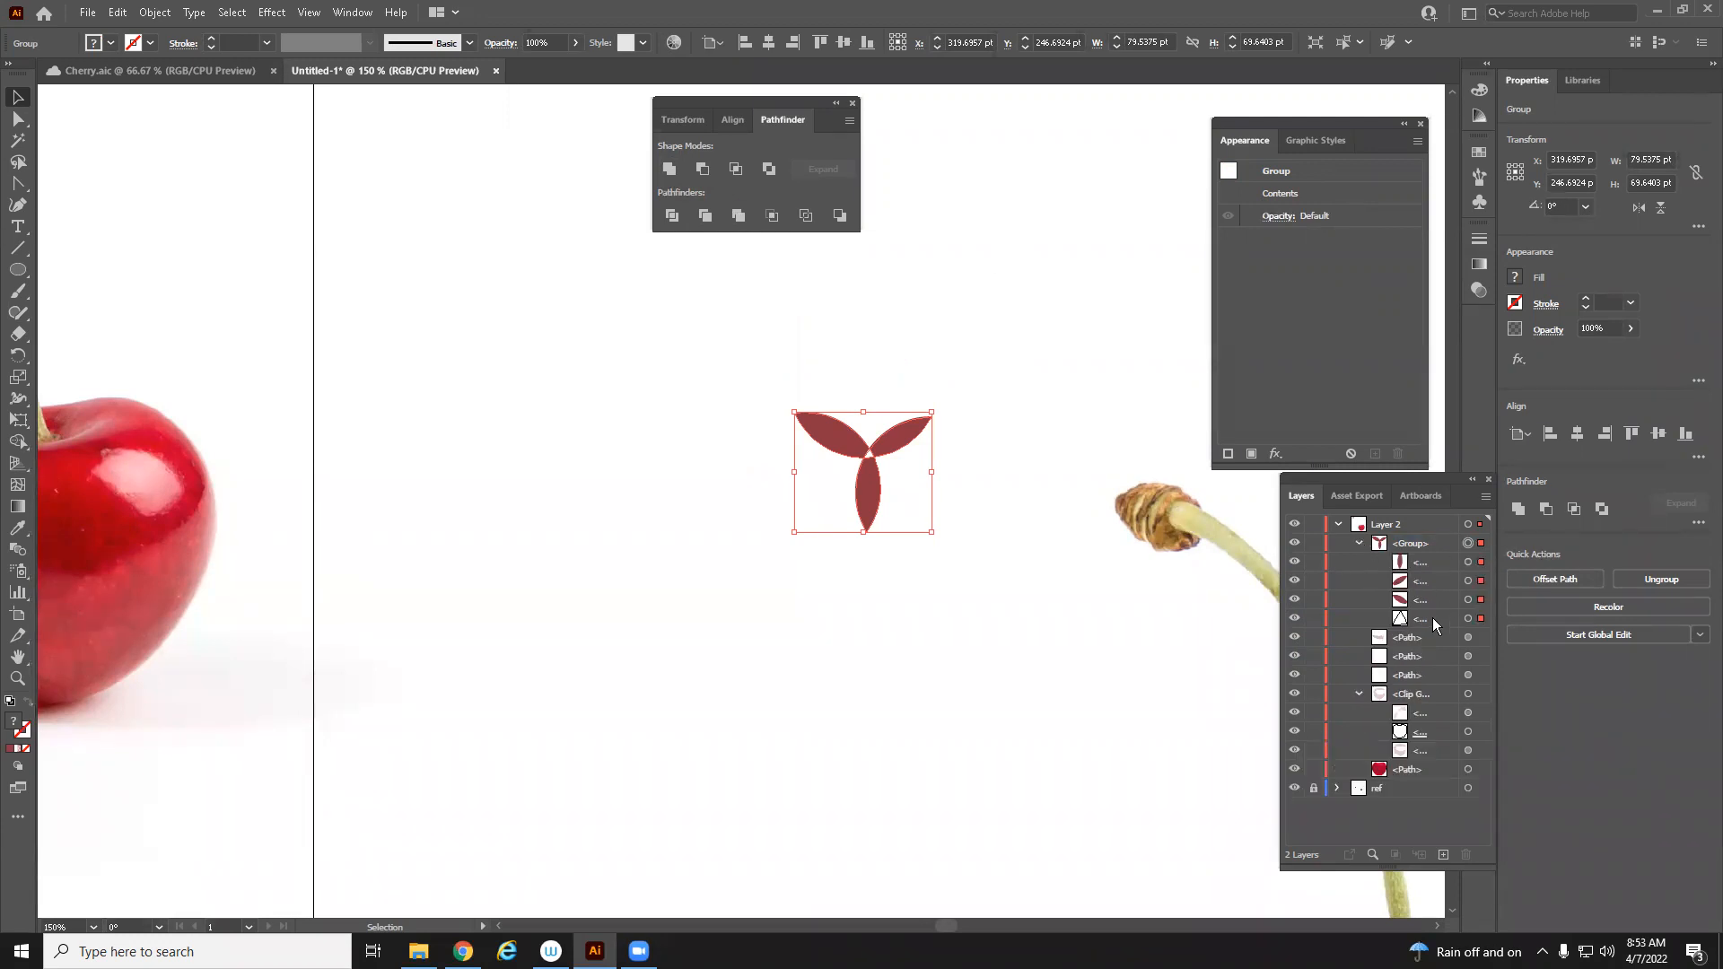
pyautogui.click(990, 540)
pyautogui.click(865, 489)
pyautogui.click(1443, 580)
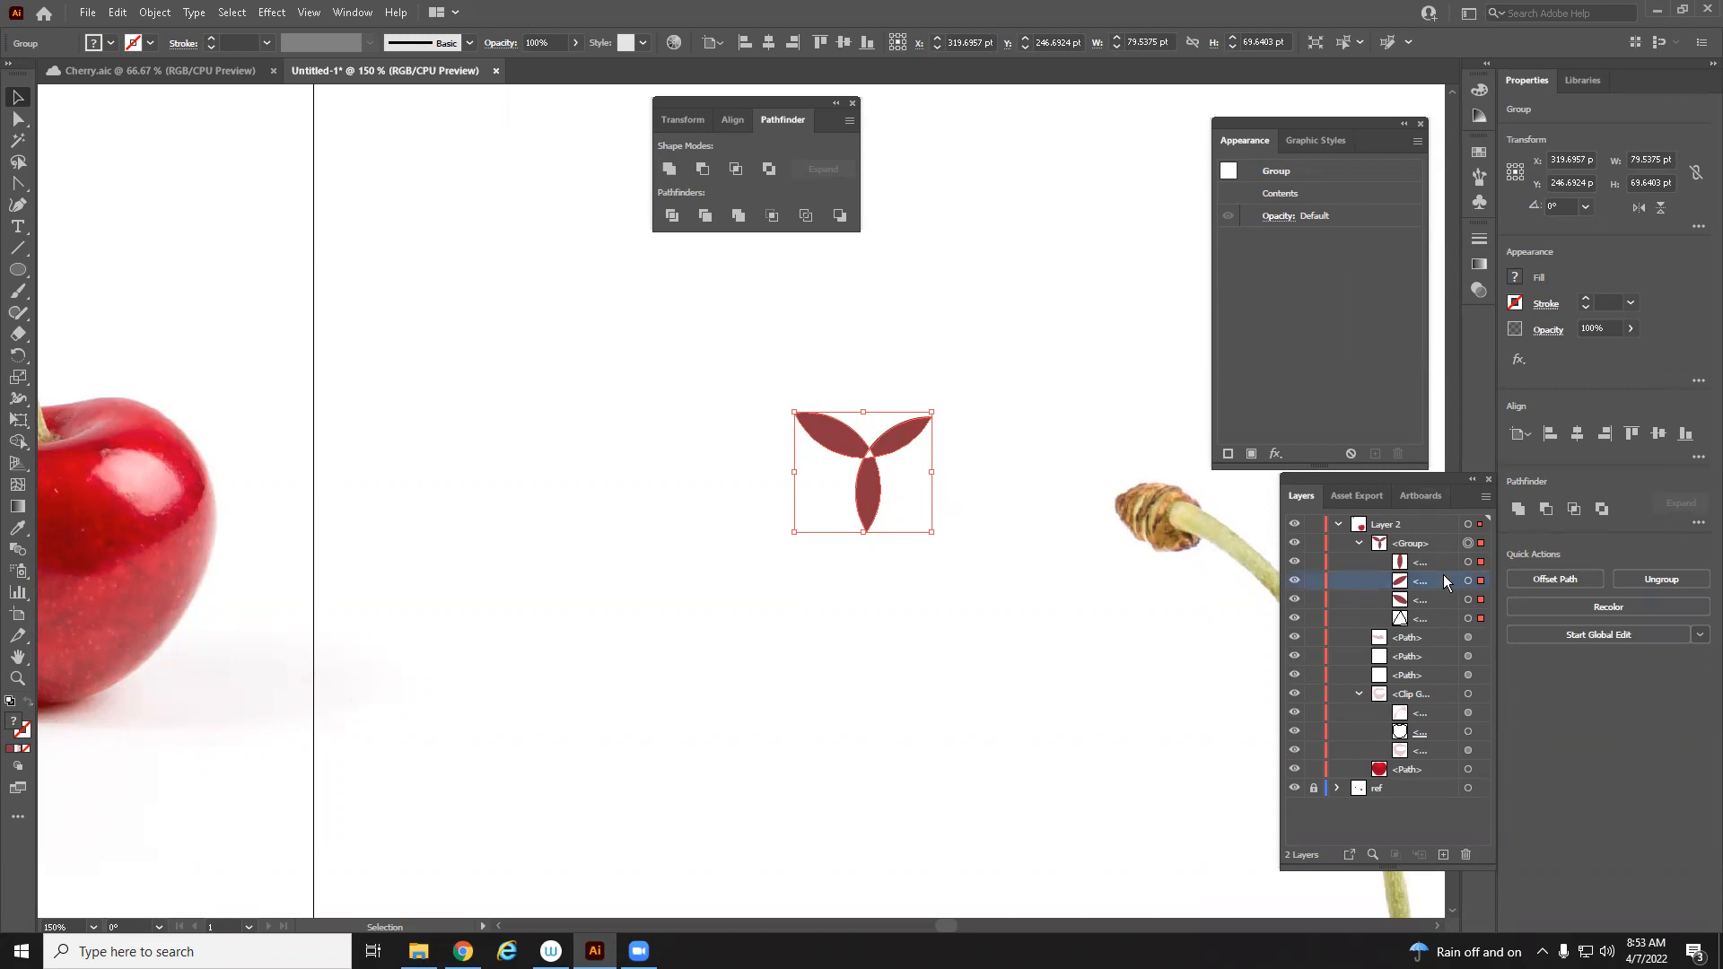
pyautogui.click(1481, 563)
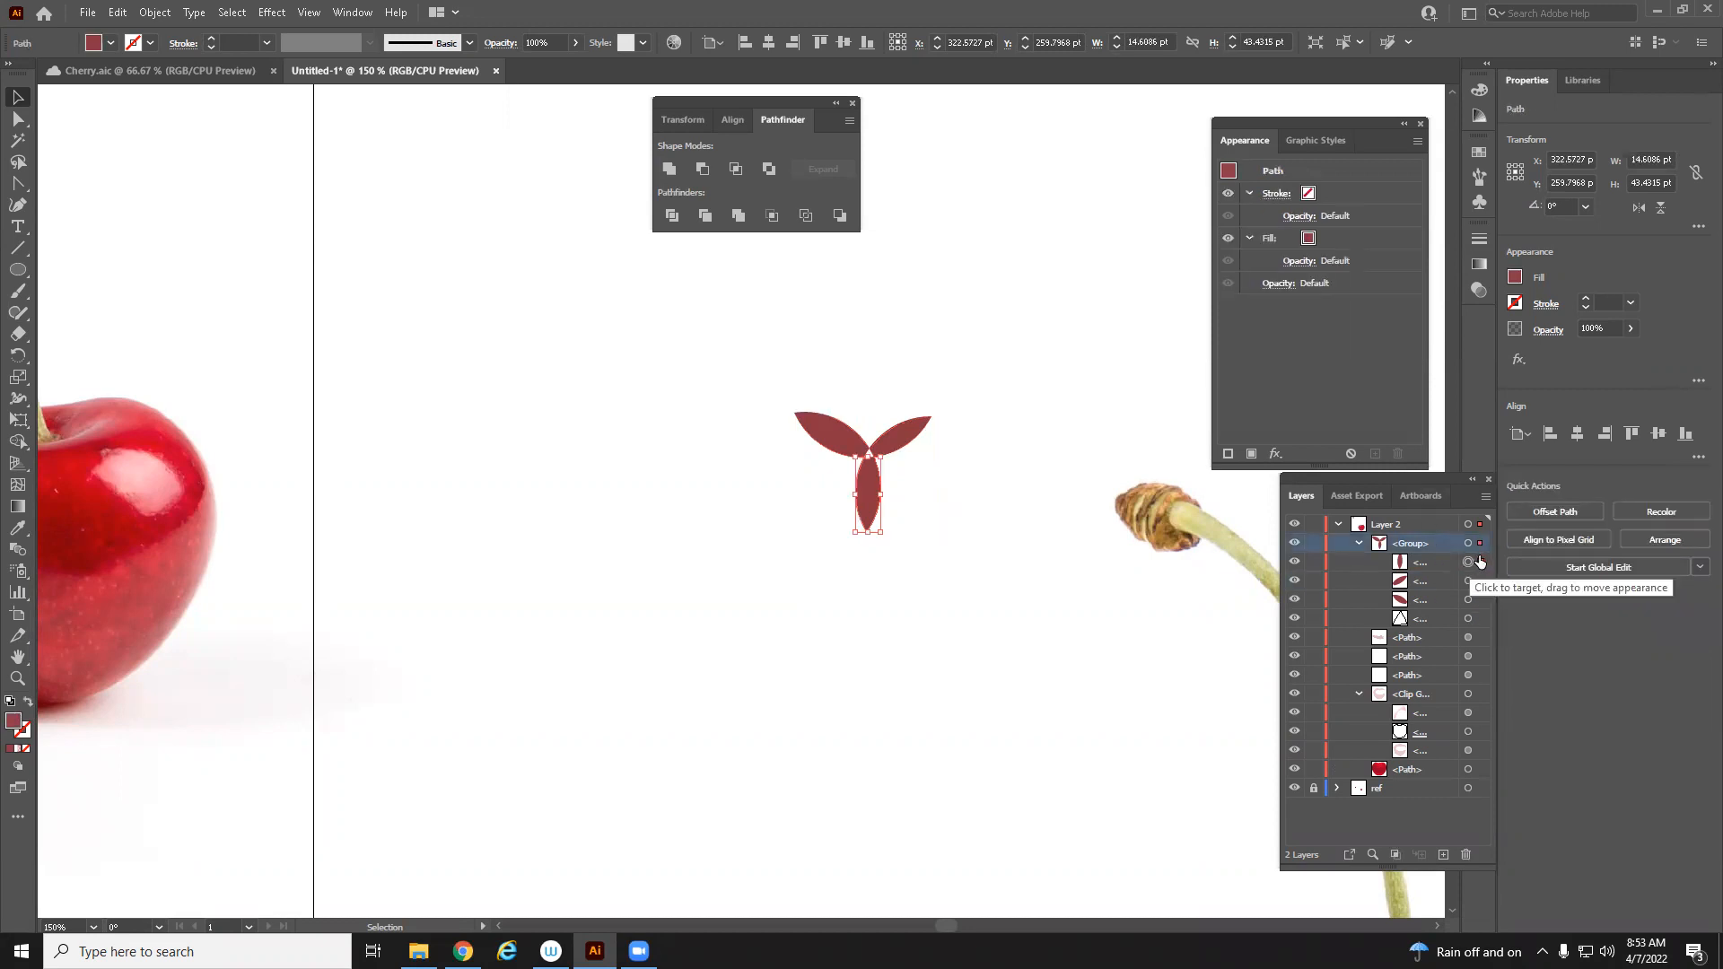
pyautogui.keyDown('shift'); pyautogui.click(1481, 598); pyautogui.keyUp('shift')
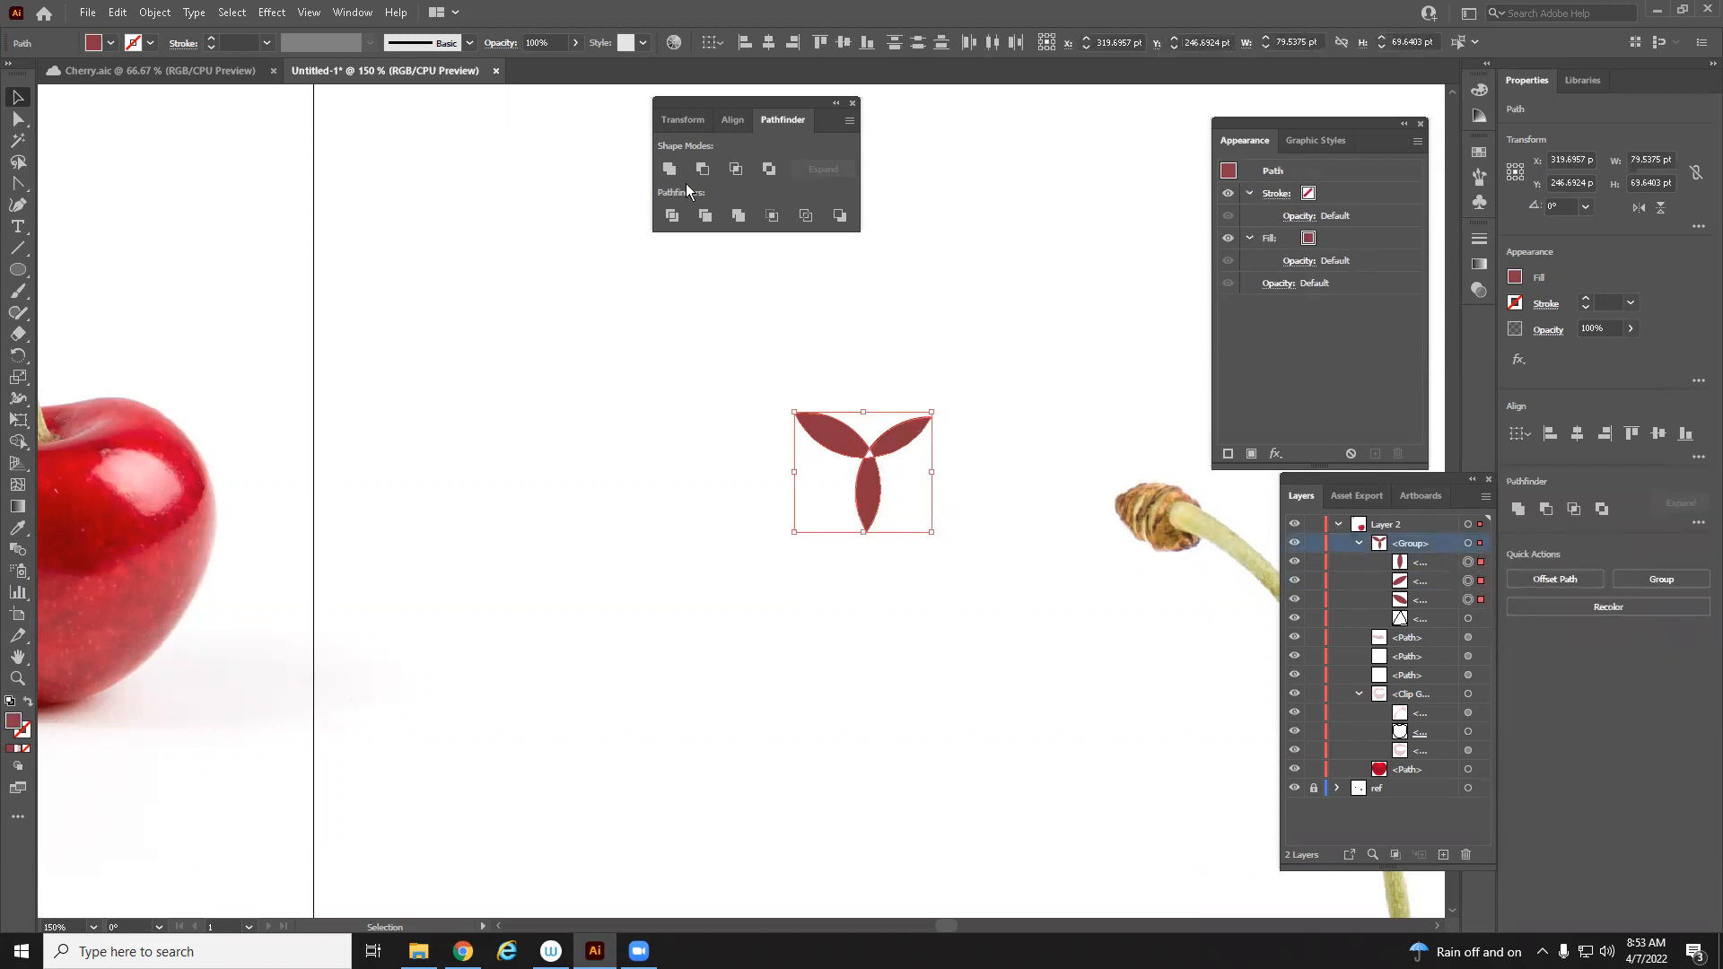
pyautogui.hotkey('ctrl', 'g')
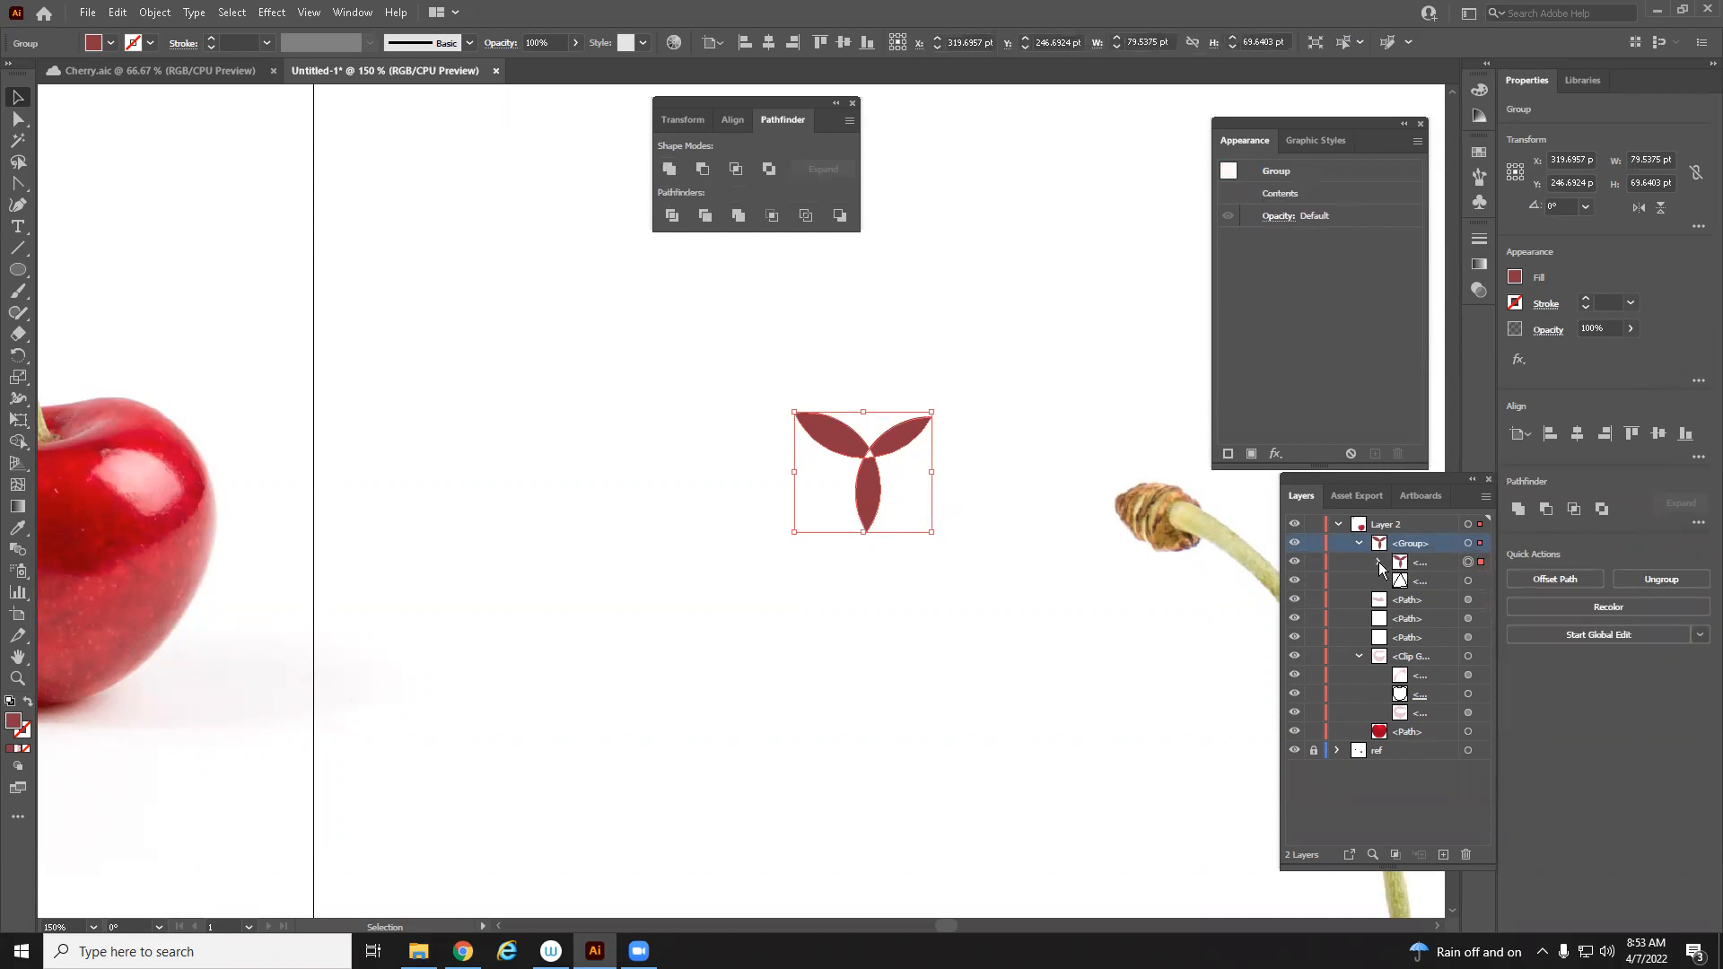
pyautogui.click(1379, 563)
pyautogui.hotkey('ctrl', 'z')
pyautogui.hotkey('ctrl', 'z')
# Deselect everything, select two of the petal pieces through the Layers panel, and apply Merge to them
pyautogui.press('v')
pyautogui.hotkey('ctrl', 'shift', 'a')
pyautogui.keyDown('shift'); pyautogui.click(1481, 582); pyautogui.keyUp('shift')
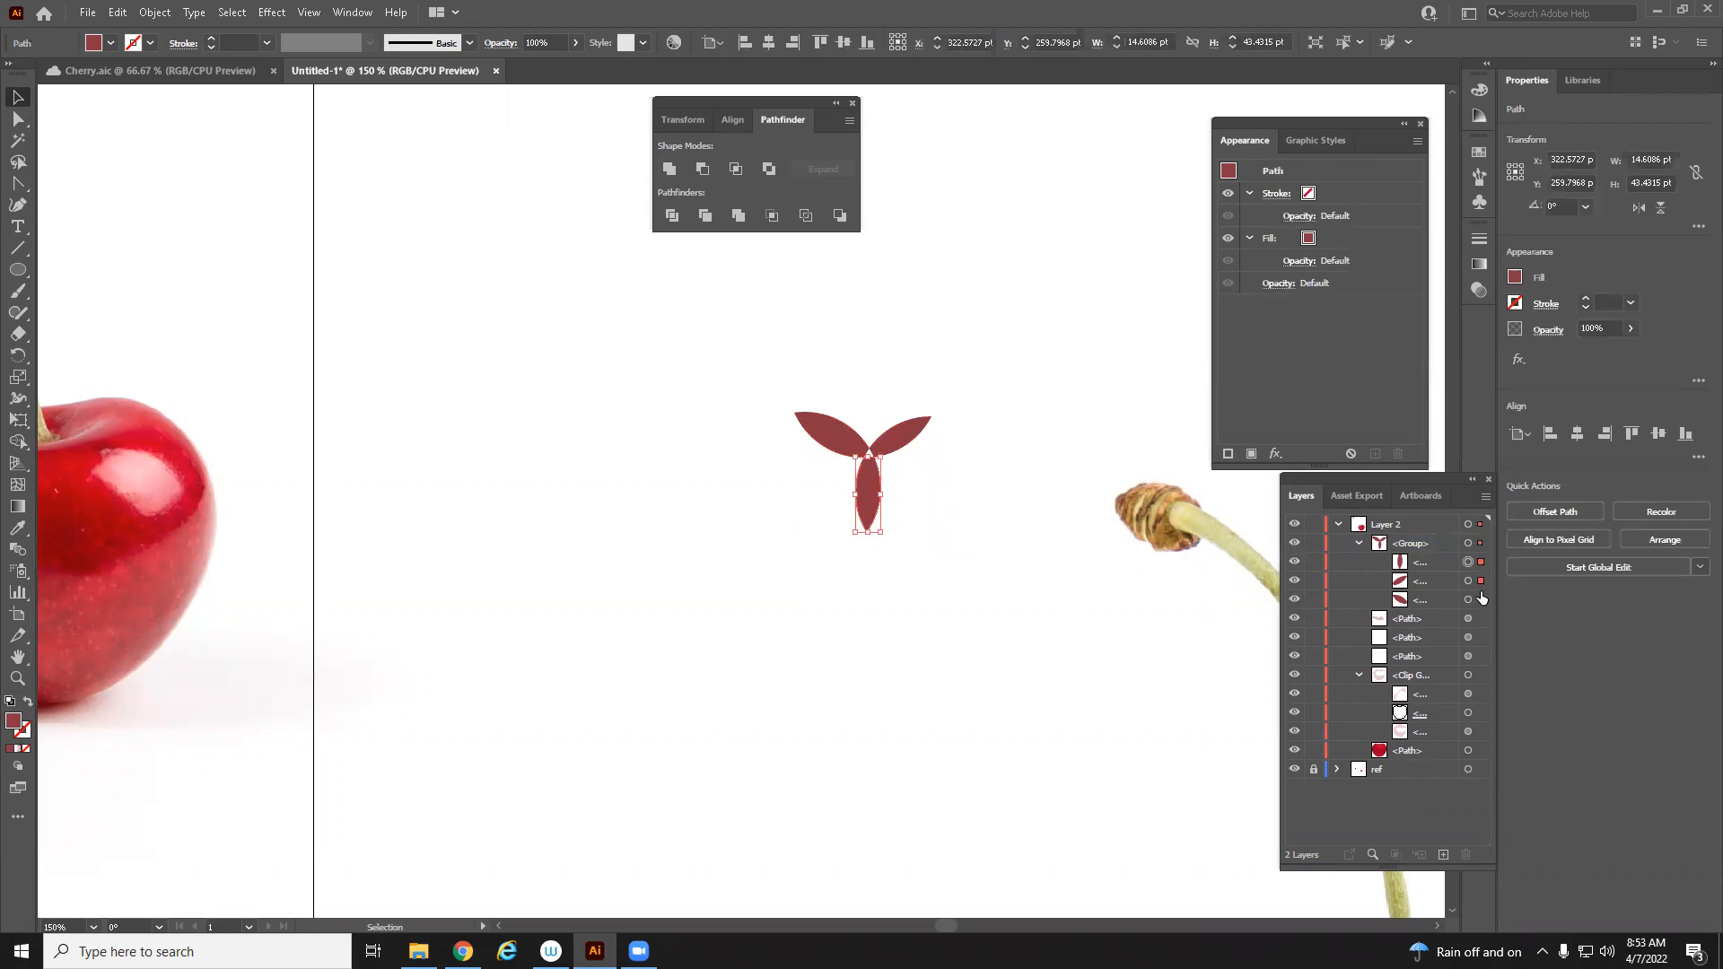
pyautogui.keyDown('shift'); pyautogui.click(1481, 595); pyautogui.keyUp('shift')
pyautogui.click(746, 218)
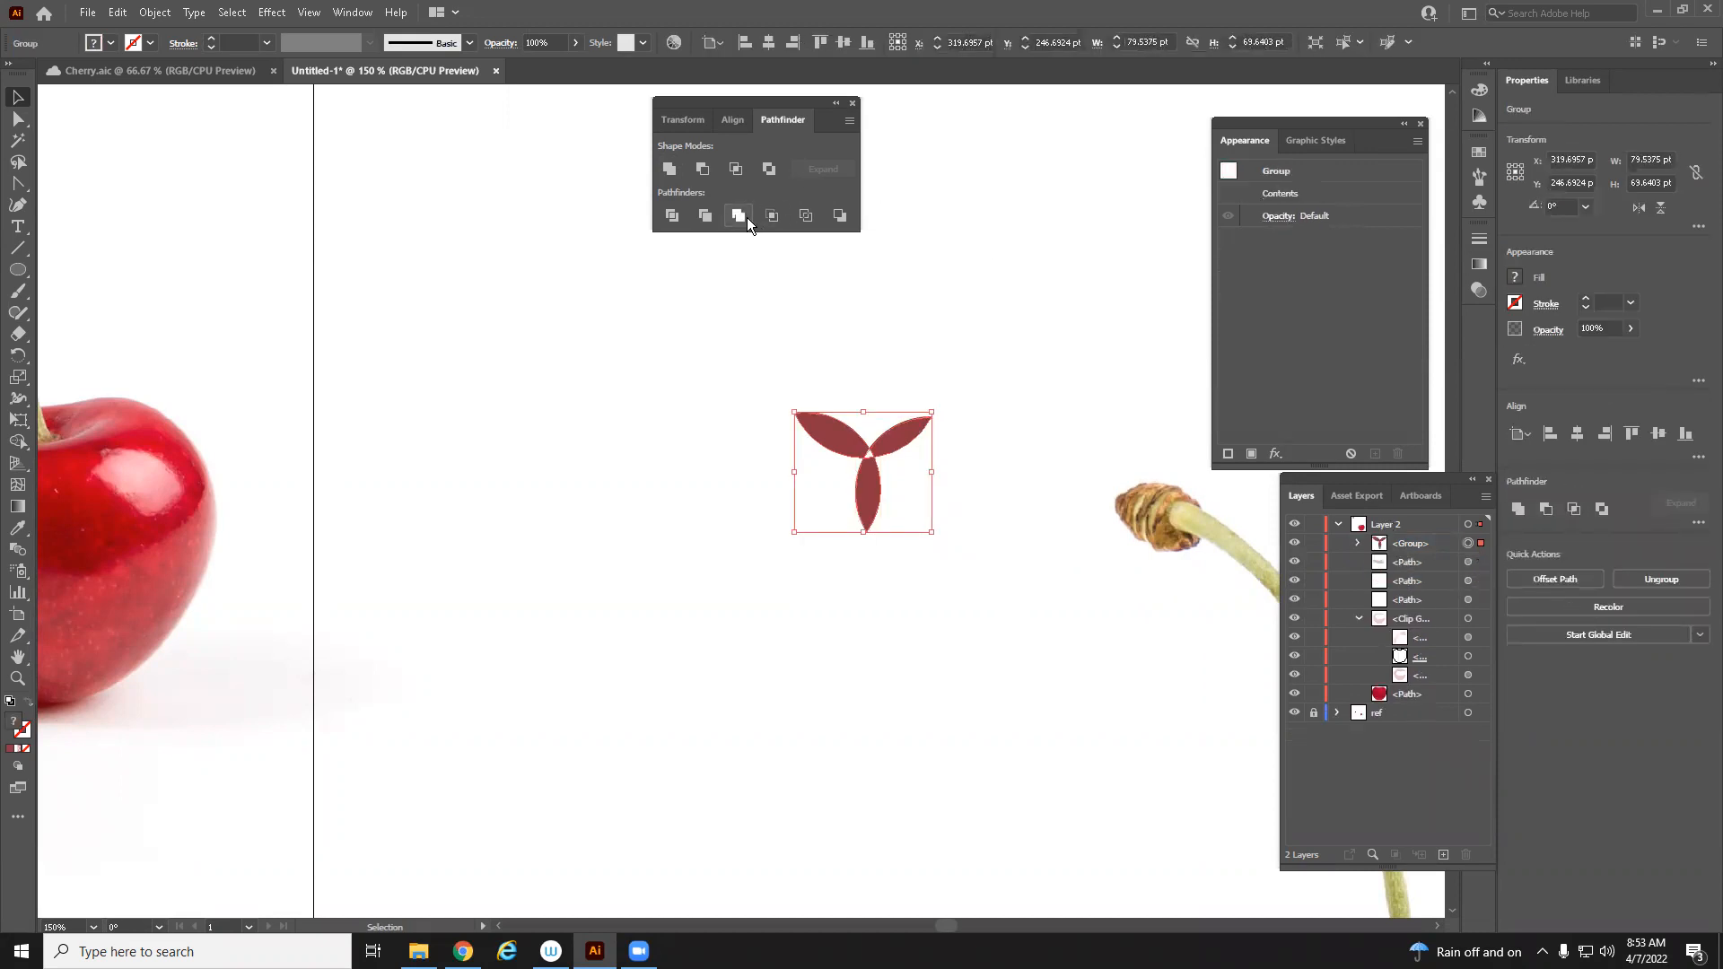
# Expand the merged group in the Layers panel and select its individual petal pieces to inspect them, then deselect
pyautogui.click(1357, 543)
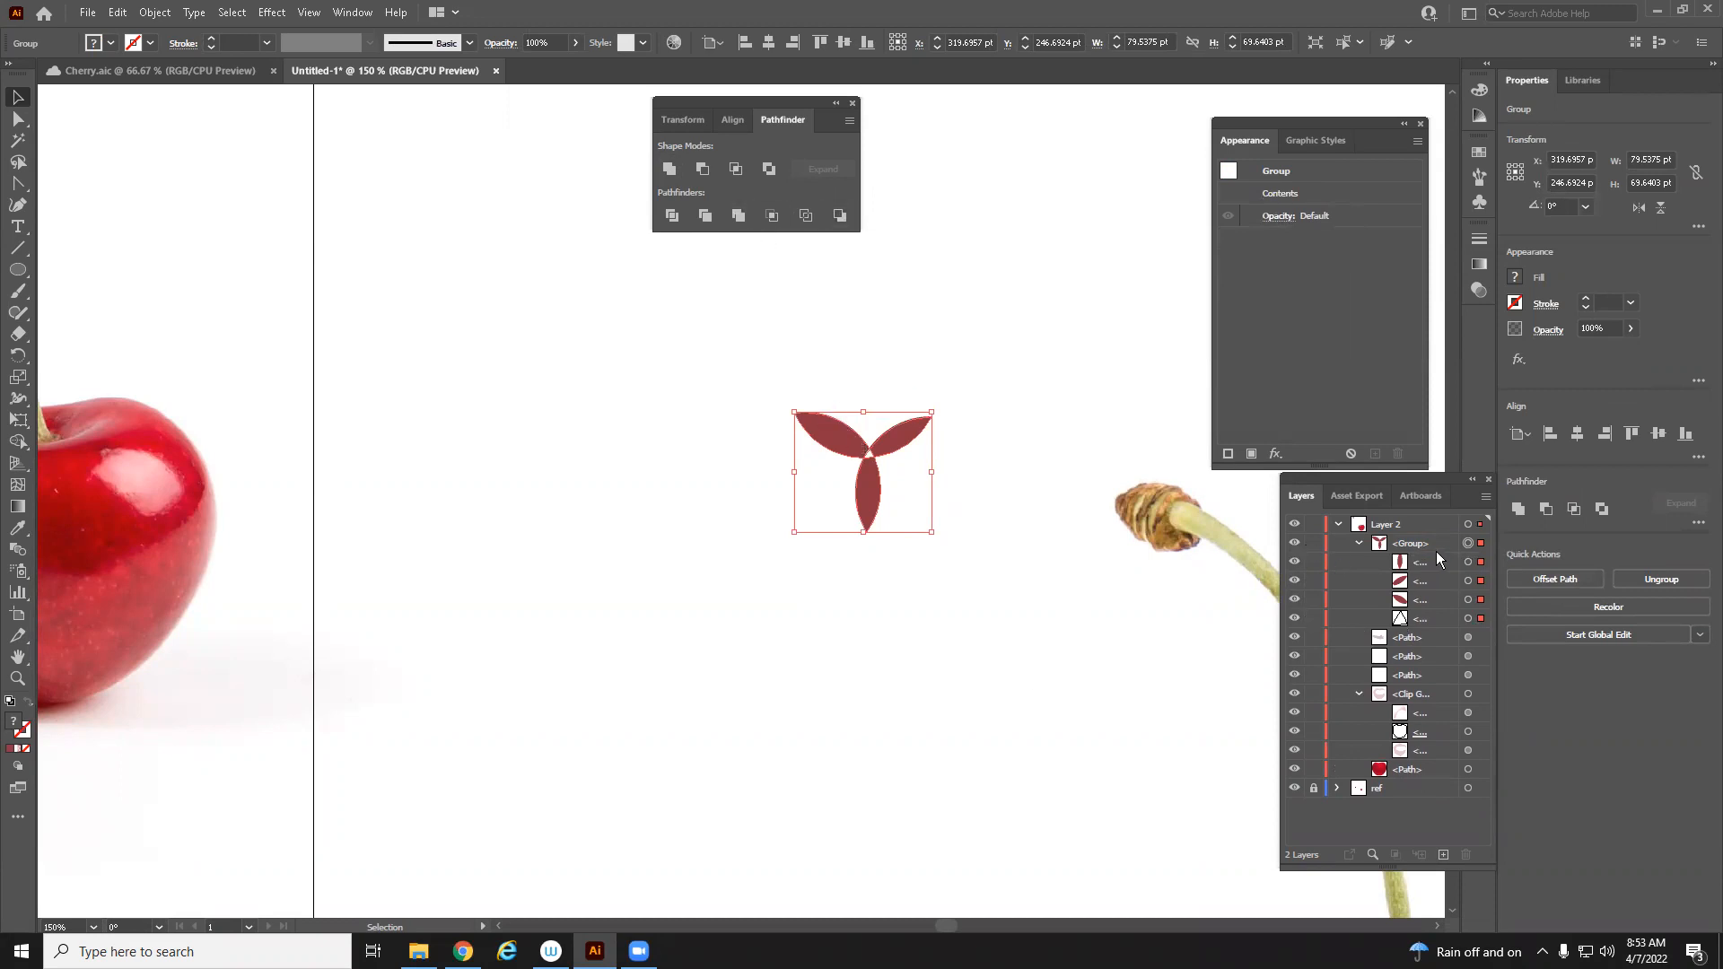
pyautogui.click(1469, 562)
pyautogui.keyDown('shift'); pyautogui.click(1482, 583); pyautogui.keyUp('shift')
pyautogui.keyDown('shift'); pyautogui.click(1482, 600); pyautogui.keyUp('shift')
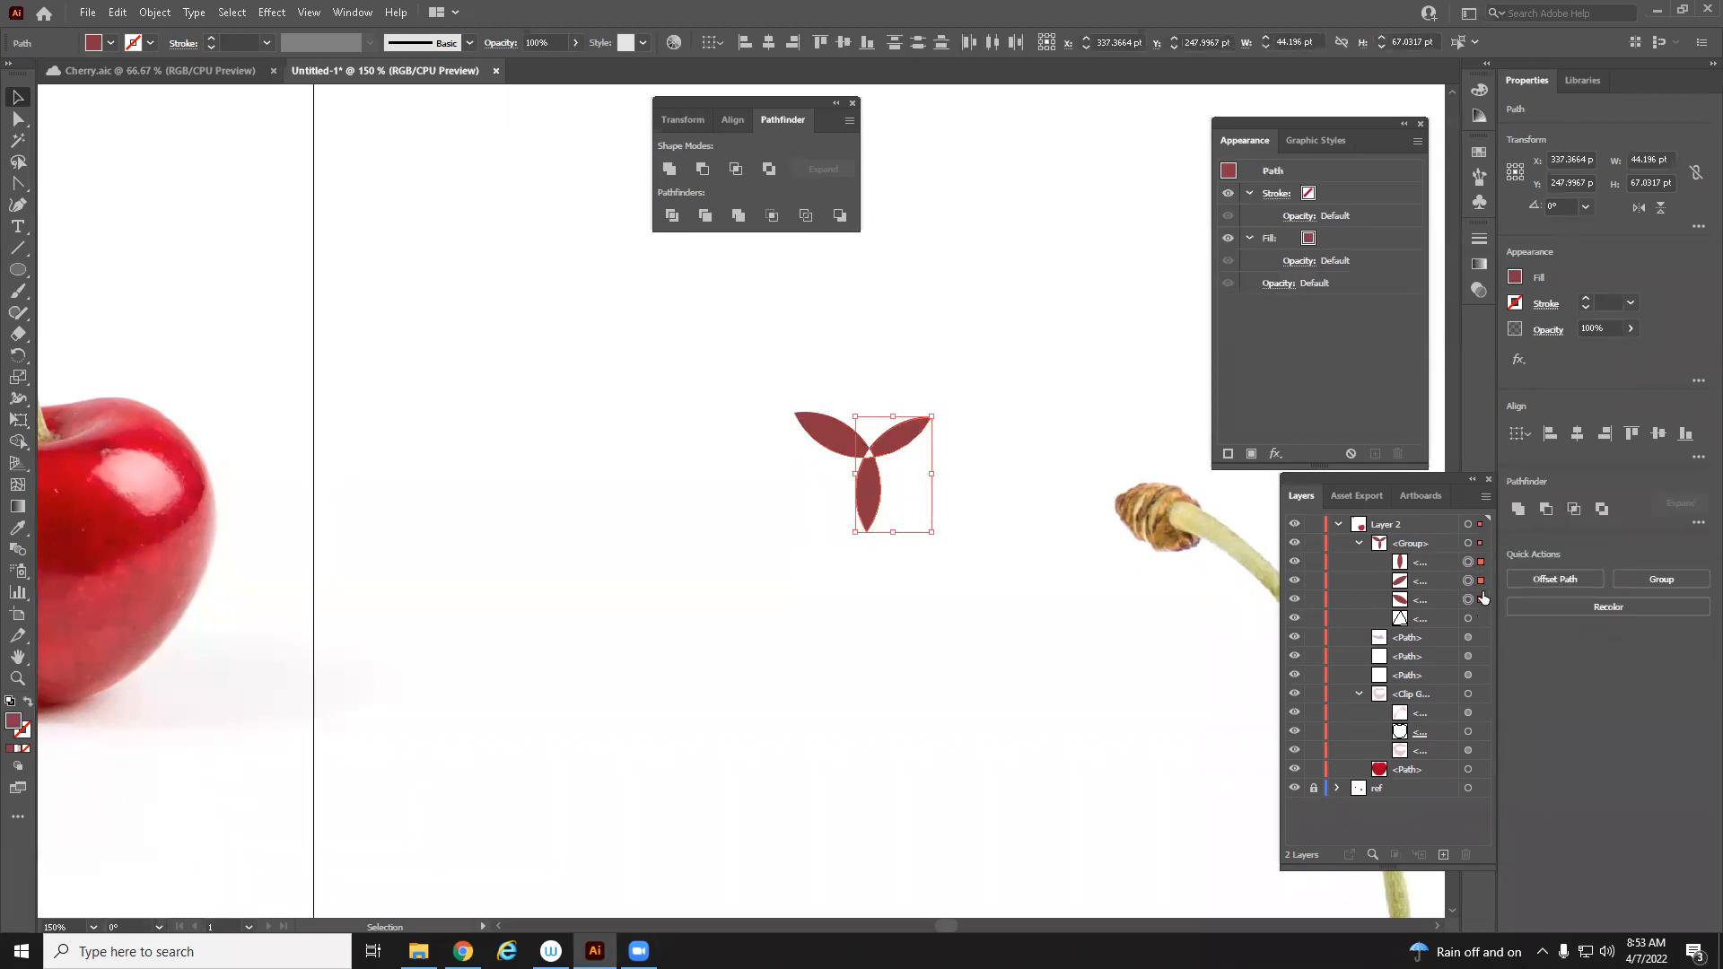
pyautogui.click(1468, 563)
pyautogui.click(612, 680)
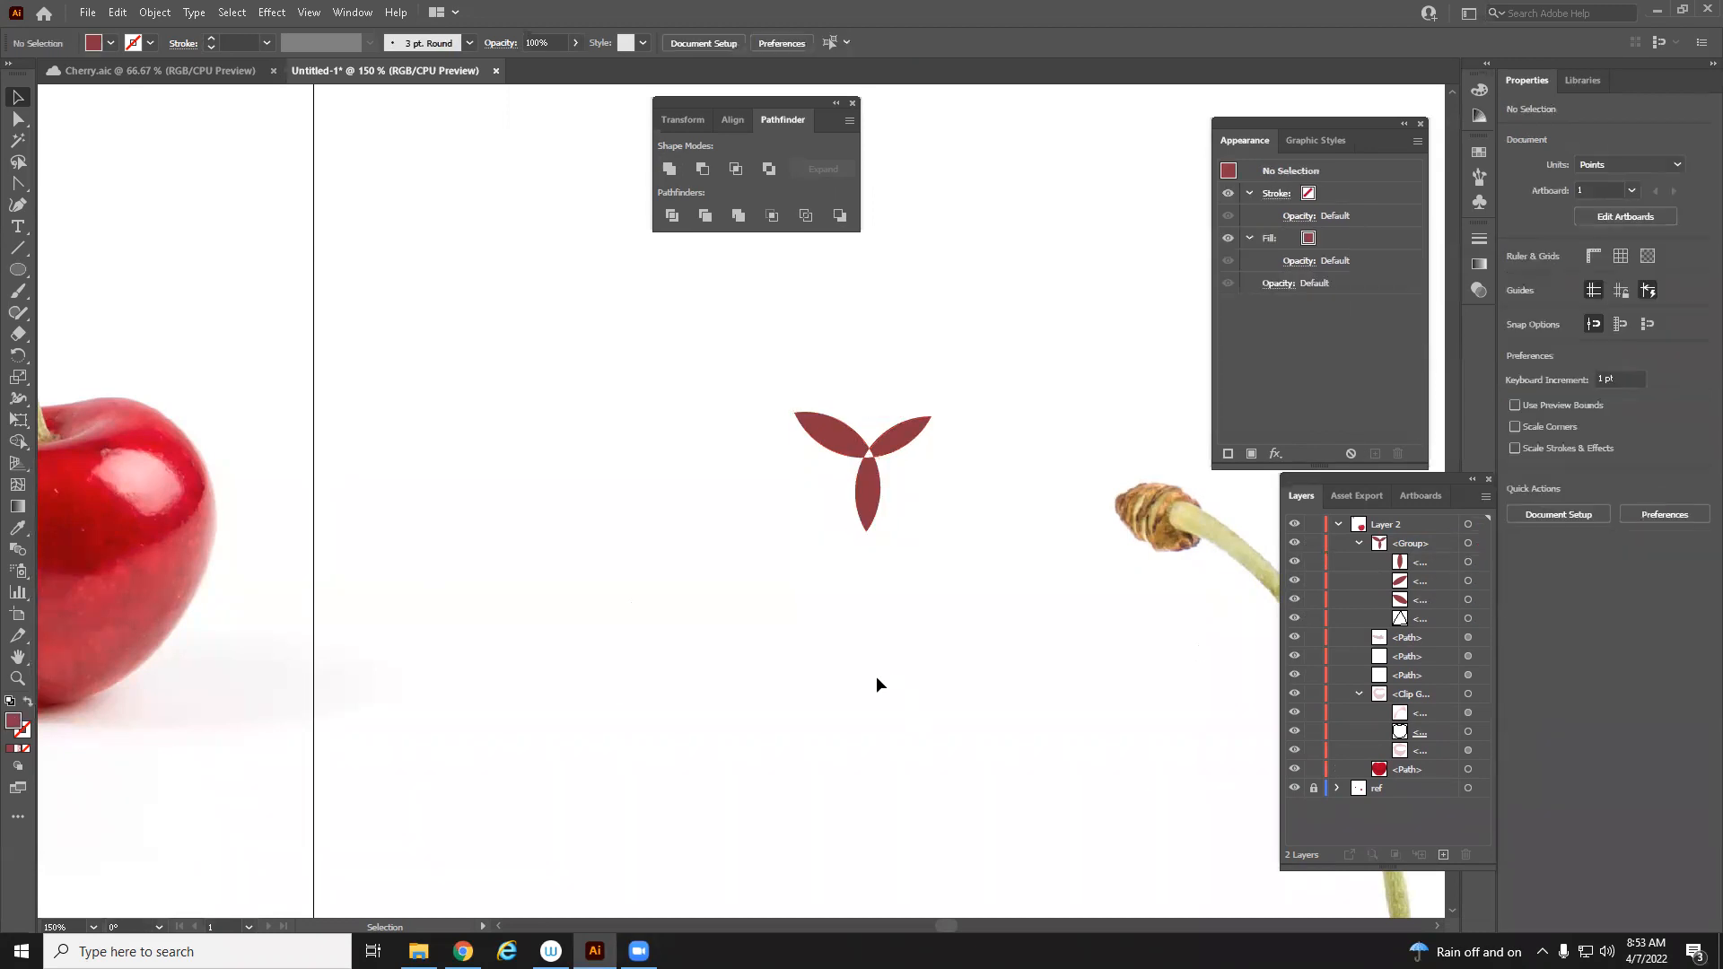